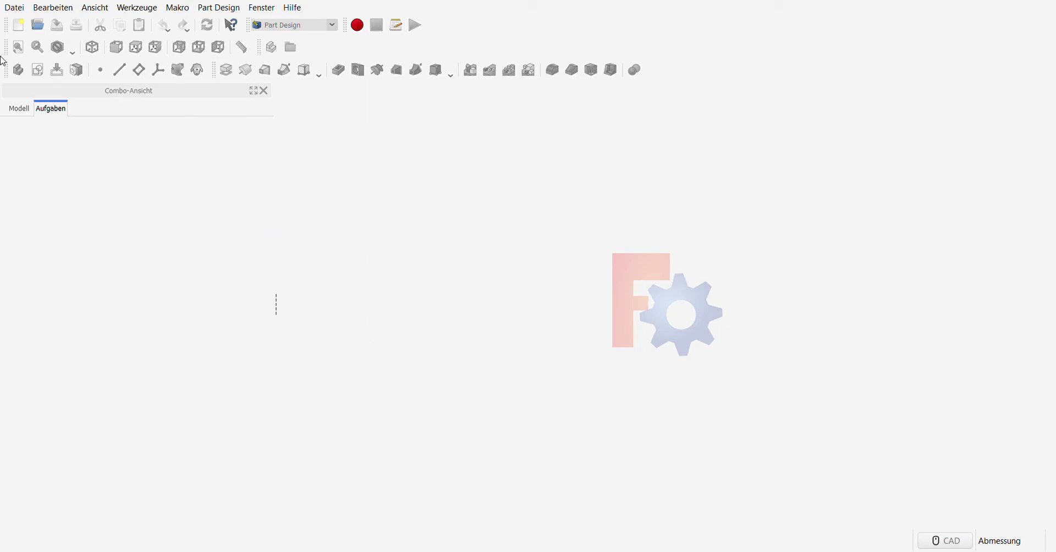
- Create a new document with a part body and an empty sketch on the XZ_Plane
{"action": "left_click", "coordinate": [21, 33]}
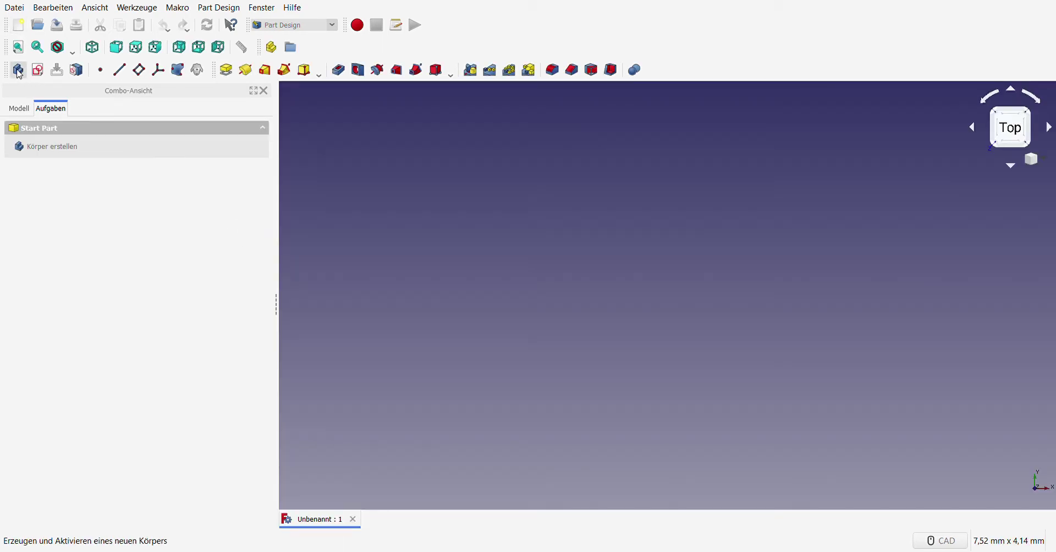
{"action": "left_click", "coordinate": [18, 69]}
{"action": "left_click", "coordinate": [39, 75]}
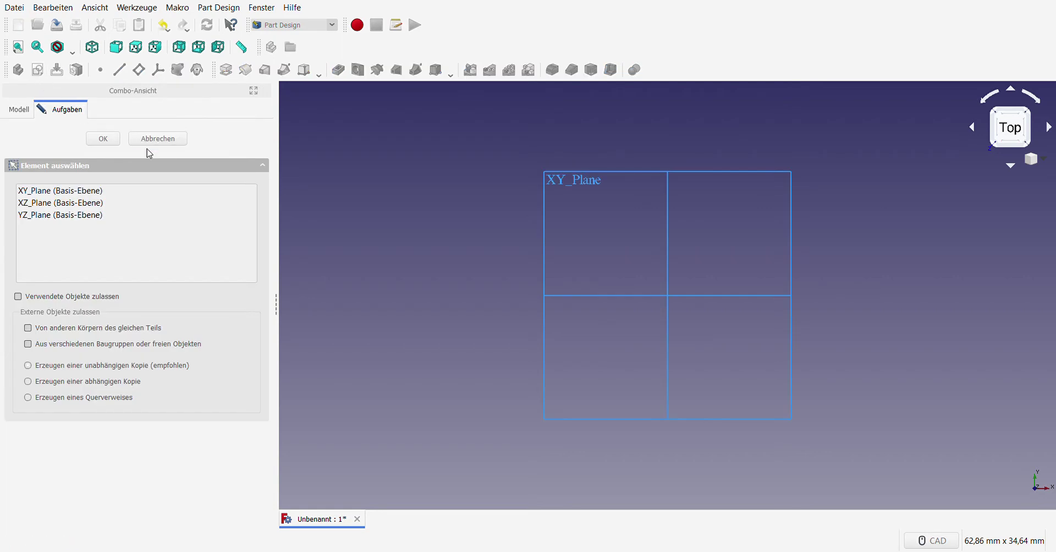
{"action": "left_click", "coordinate": [80, 202]}
{"action": "left_click", "coordinate": [103, 138]}
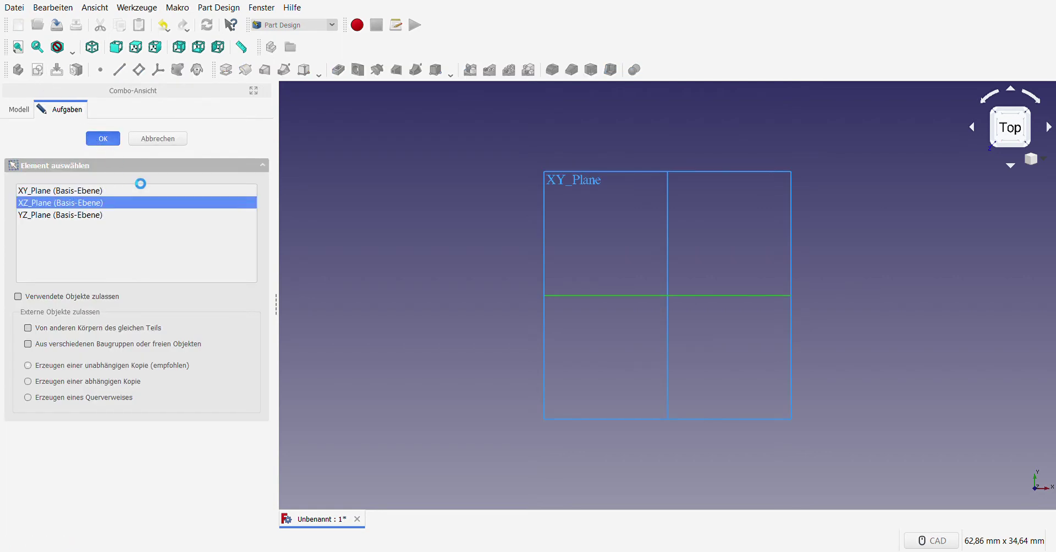
{"action": "scroll", "coordinate": [468, 333], "scroll_direction": "down", "scroll_amount": 3}
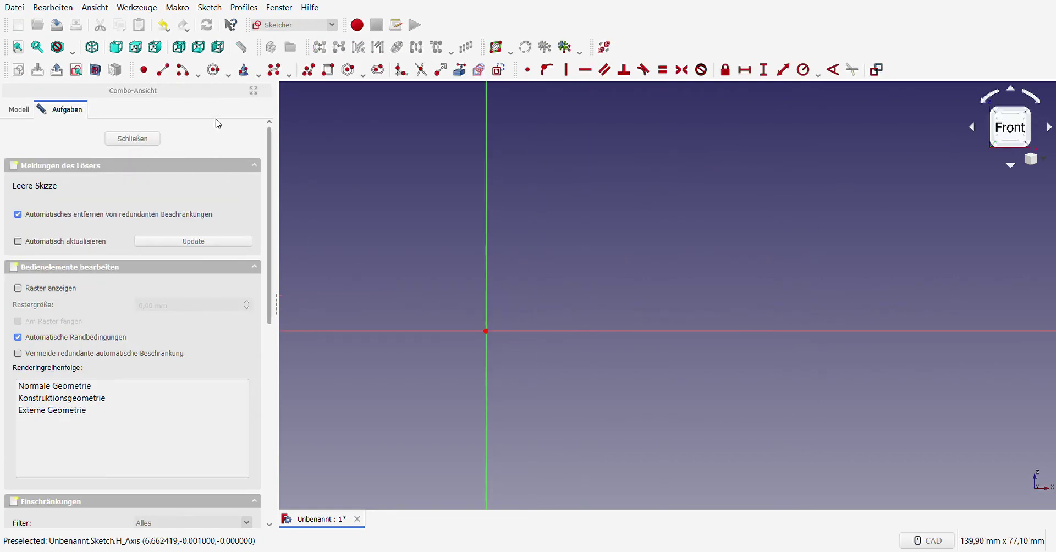
- Draw a centre-point arc around the origin and a slanted line running down-left below it
{"action": "left_click", "coordinate": [184, 75]}
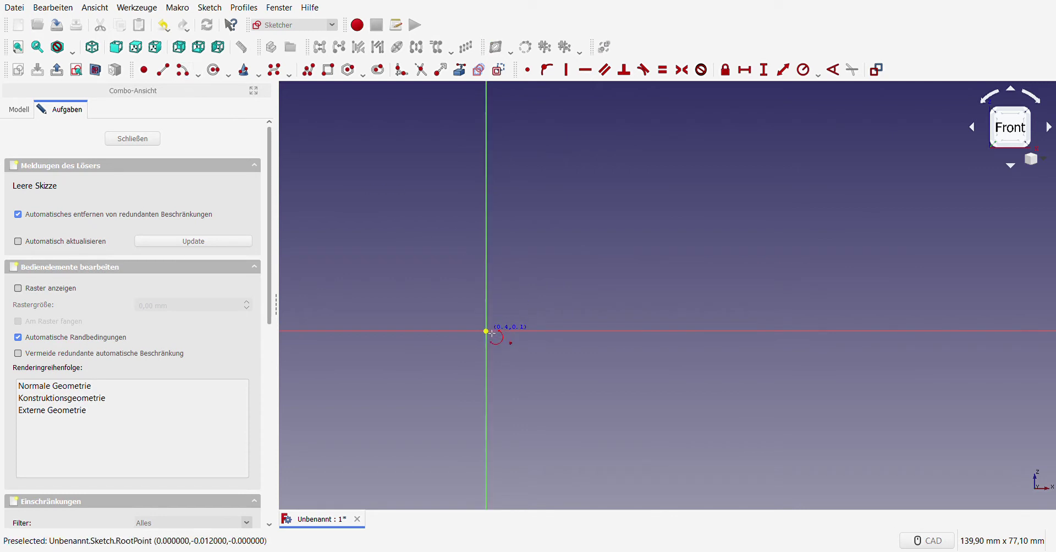
{"action": "left_click", "coordinate": [486, 331]}
{"action": "left_click", "coordinate": [498, 272]}
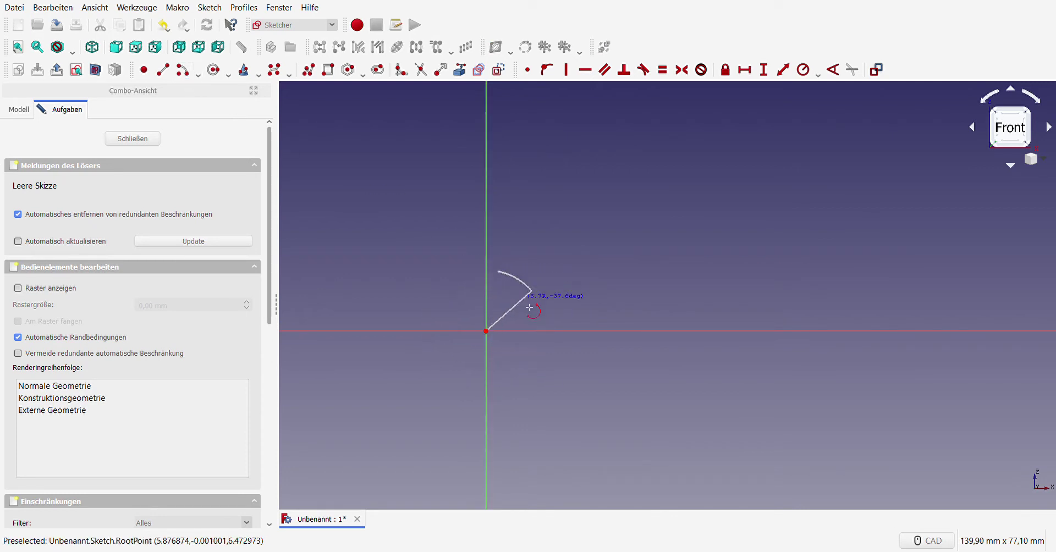
{"action": "left_click", "coordinate": [507, 395]}
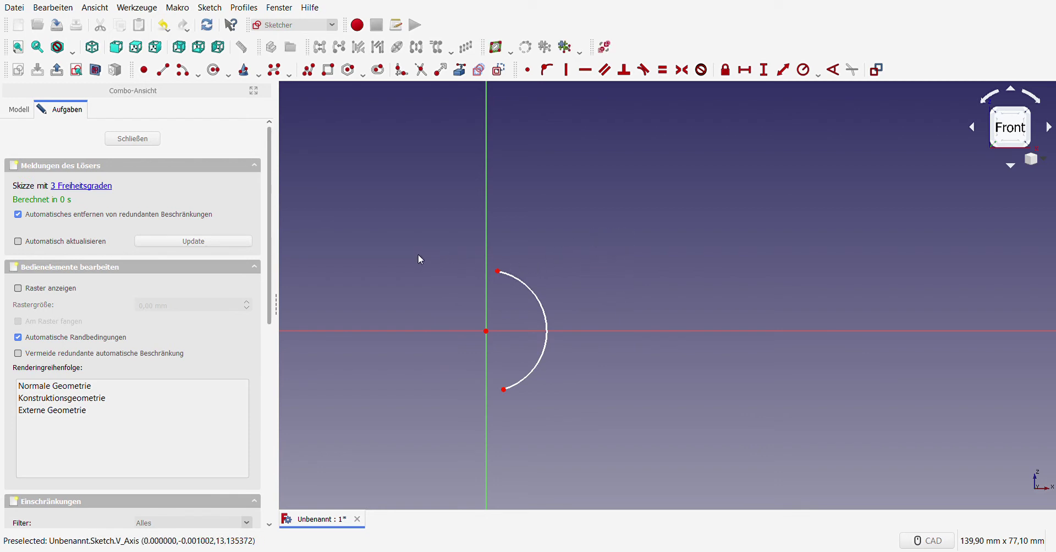
{"action": "scroll", "coordinate": [593, 302], "scroll_direction": "down", "scroll_amount": 5}
{"action": "scroll", "coordinate": [550, 297], "scroll_direction": "up", "scroll_amount": 4}
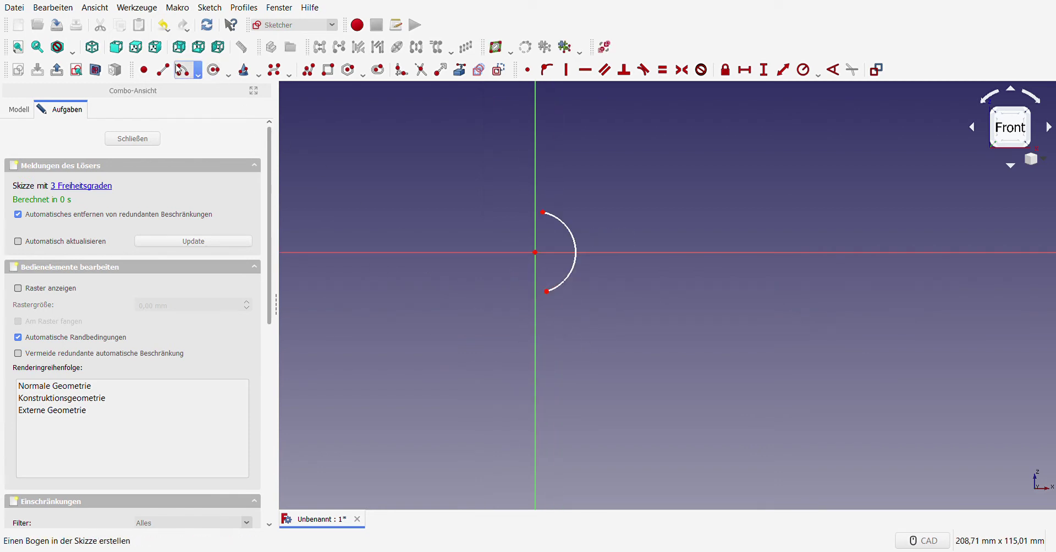
{"action": "left_click", "coordinate": [437, 372]}
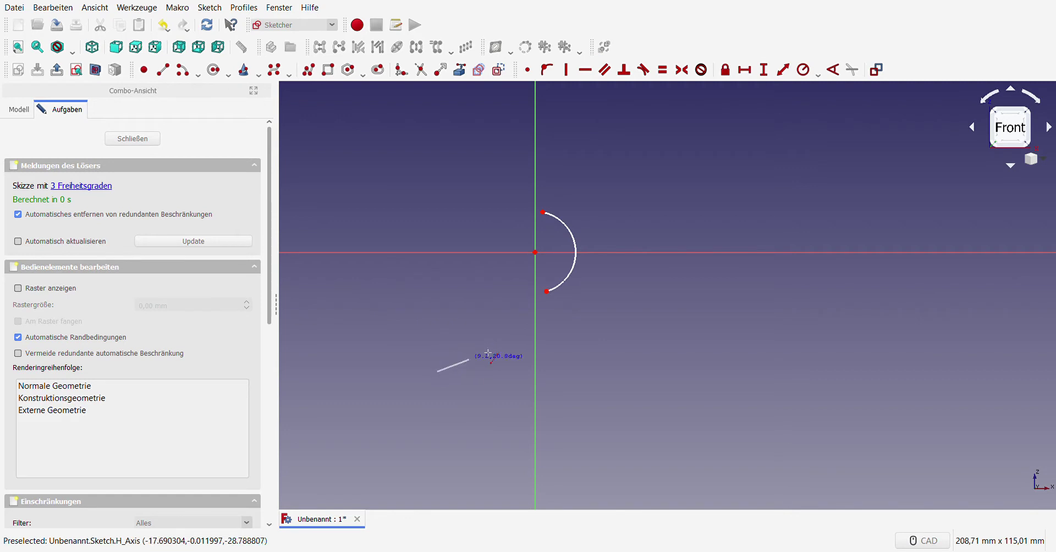
{"action": "left_click", "coordinate": [529, 305]}
{"action": "right_click", "coordinate": [614, 349]}
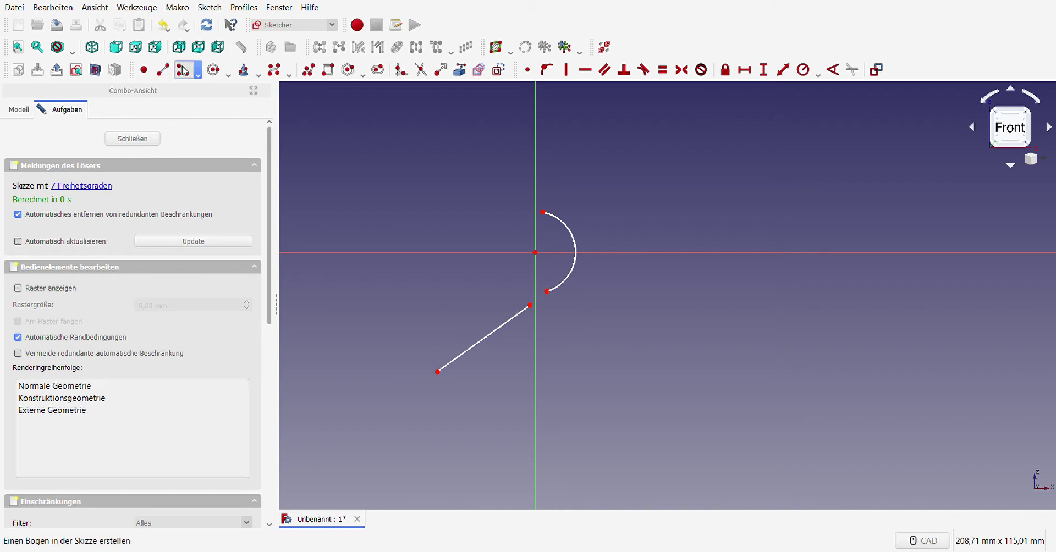
- Draw a second, lower arc at the line's lower-left end, then select the line and upper-arc endpoints
{"action": "left_click", "coordinate": [182, 70]}
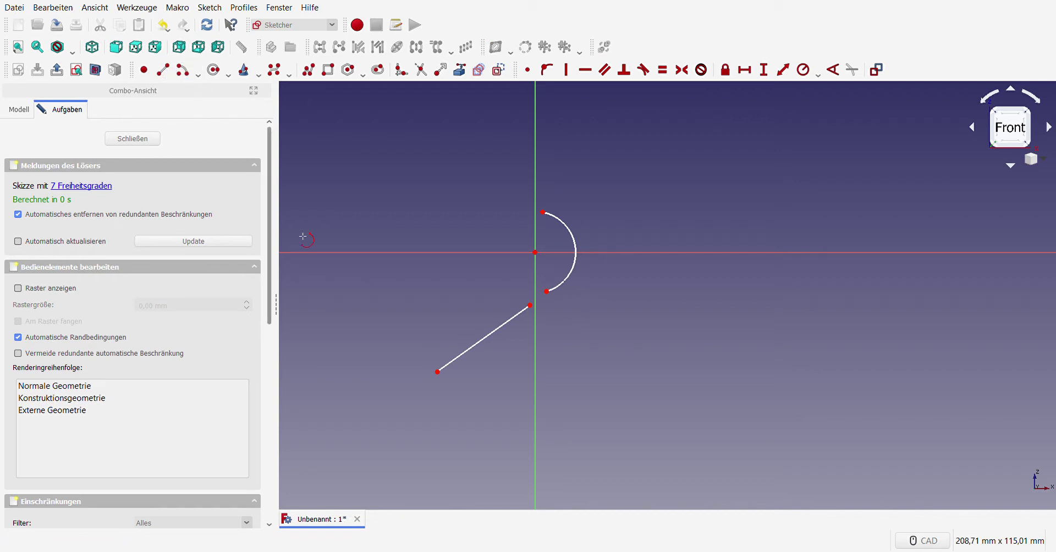
{"action": "left_click", "coordinate": [383, 334]}
{"action": "left_click", "coordinate": [428, 379]}
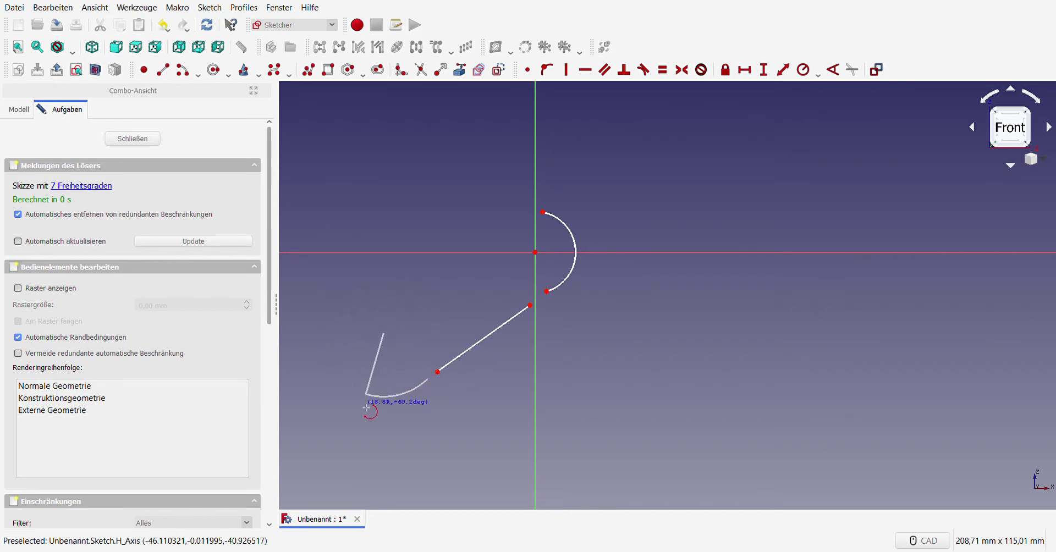
{"action": "left_click", "coordinate": [365, 394]}
{"action": "right_click", "coordinate": [441, 305]}
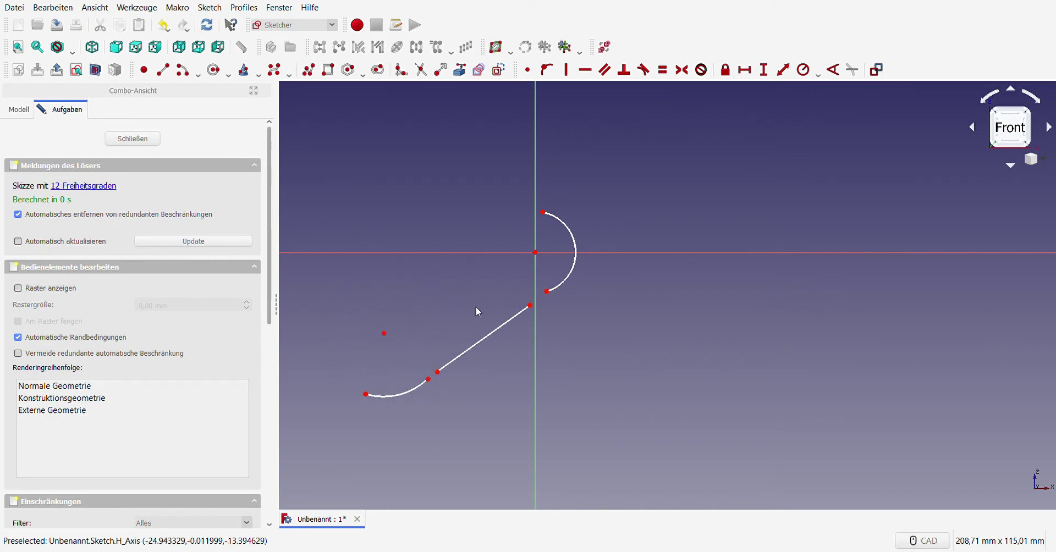
{"action": "left_click_drag", "start_coordinate": [517, 286], "coordinate": [599, 306]}
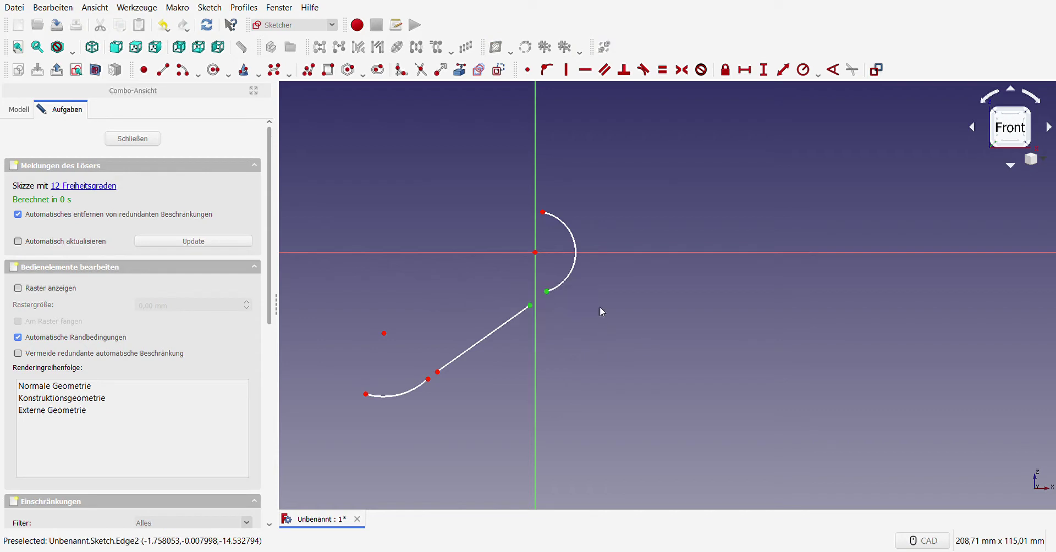
- Make the slanted line tangent to both the upper and lower arcs
{"action": "left_click", "coordinate": [642, 69]}
{"action": "left_click_drag", "start_coordinate": [403, 345], "coordinate": [456, 393]}
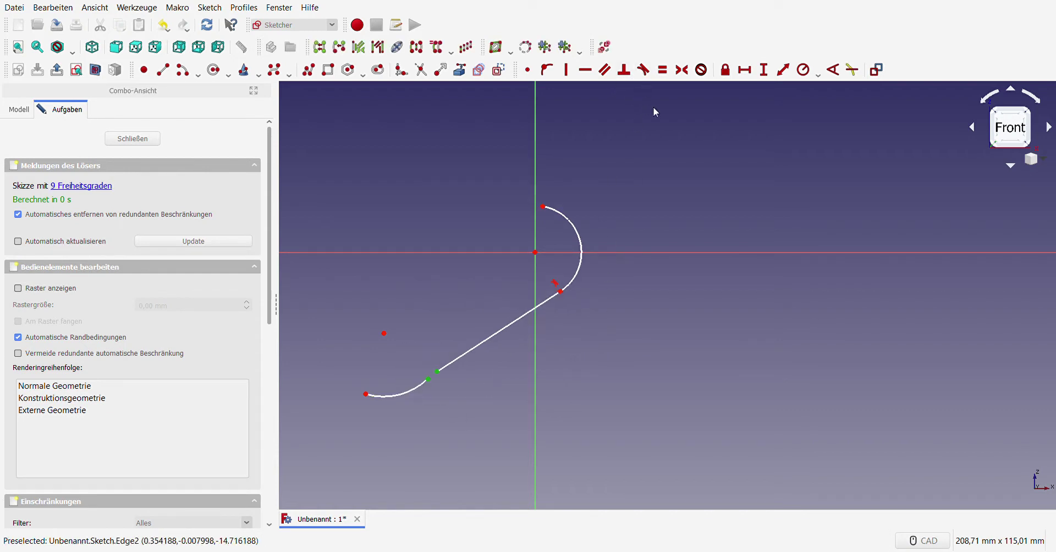
{"action": "left_click", "coordinate": [643, 69]}
{"action": "scroll", "coordinate": [615, 242], "scroll_direction": "down", "scroll_amount": 2}
{"action": "scroll", "coordinate": [522, 344], "scroll_direction": "up", "scroll_amount": 2}
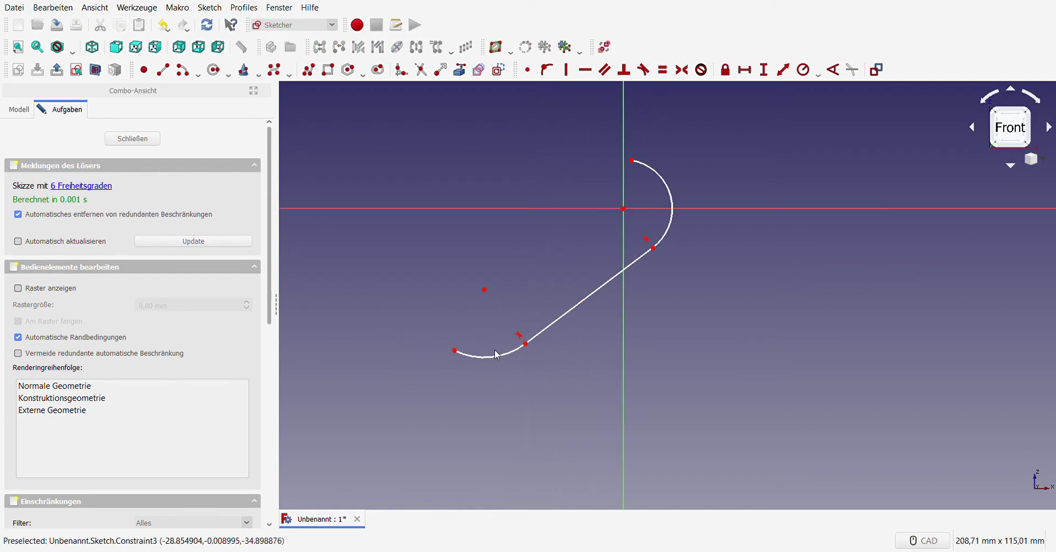
- Give the upper arc a 12 mm radius and the lower arc a 24 mm radius
{"action": "left_click", "coordinate": [672, 217]}
{"action": "left_click", "coordinate": [811, 76]}
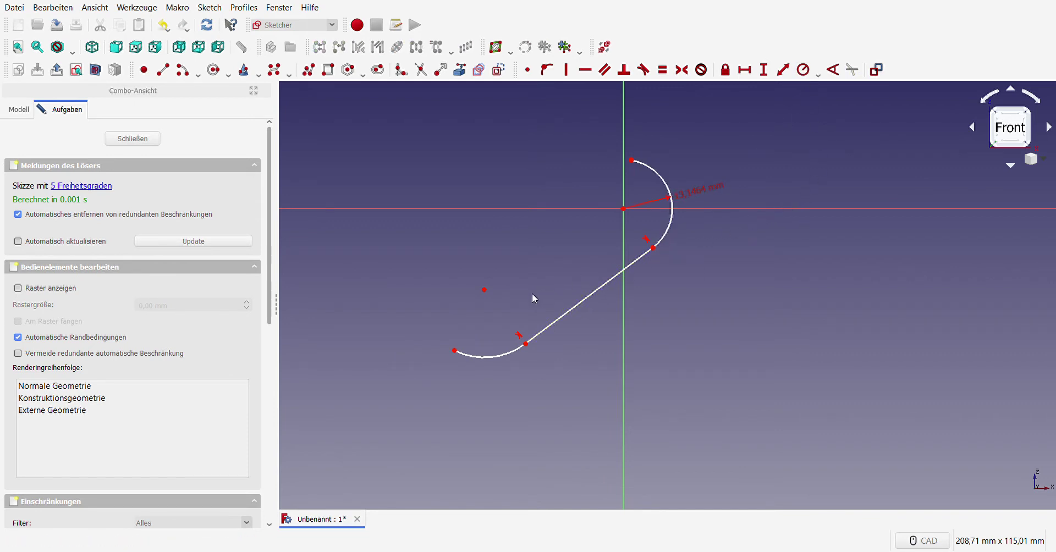
{"action": "key", "text": "Return"}
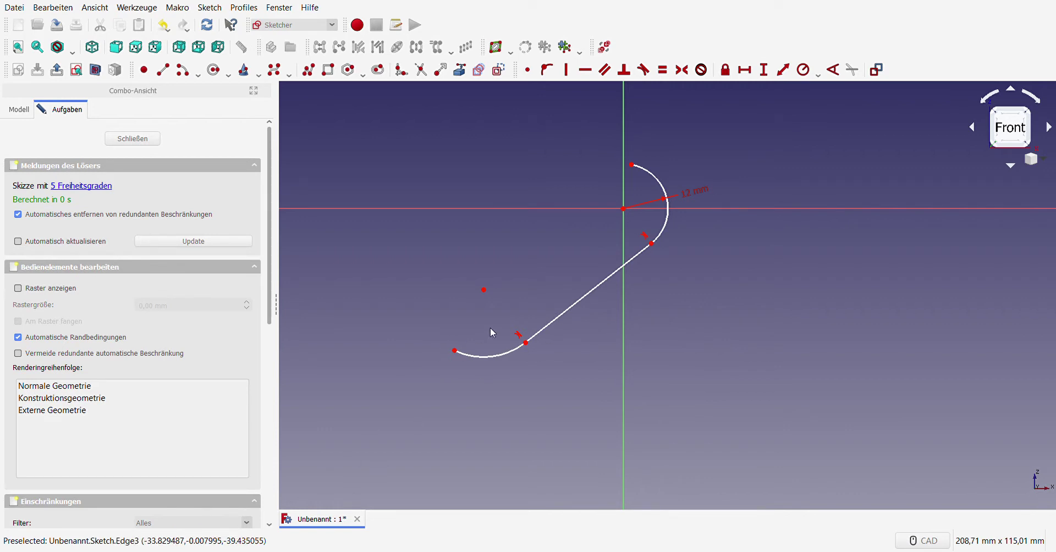
{"action": "left_click", "coordinate": [498, 355]}
{"action": "left_click", "coordinate": [810, 77]}
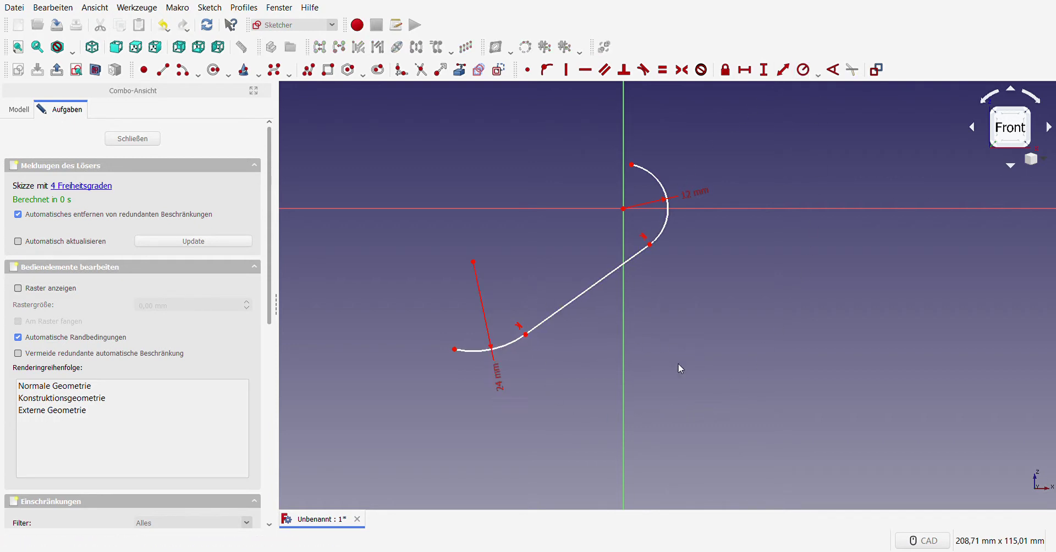
- Draw a horizontal line tangent to the lower arc
{"action": "left_click", "coordinate": [163, 70]}
{"action": "left_click", "coordinate": [363, 351]}
{"action": "left_click", "coordinate": [432, 351]}
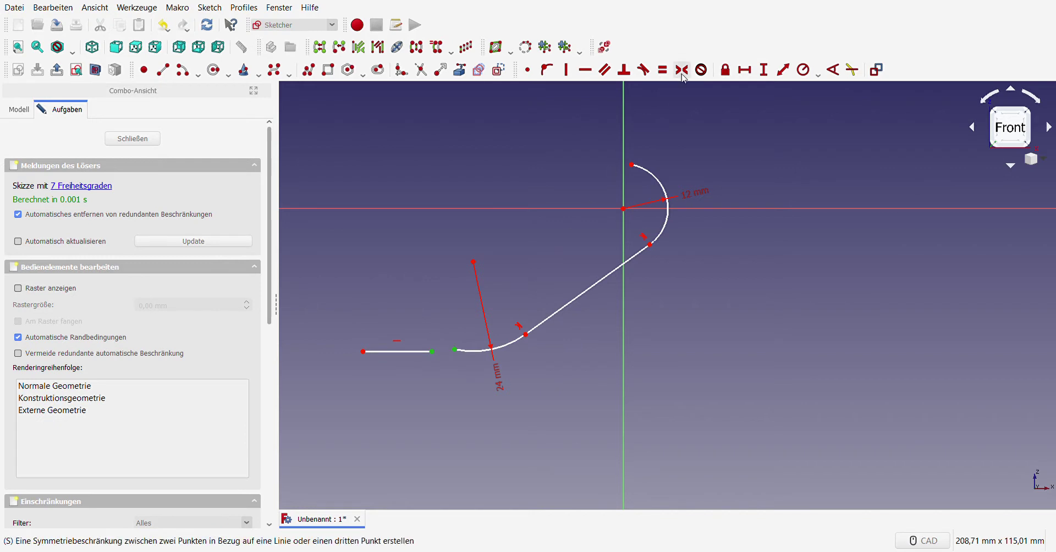
{"action": "left_click", "coordinate": [644, 69]}
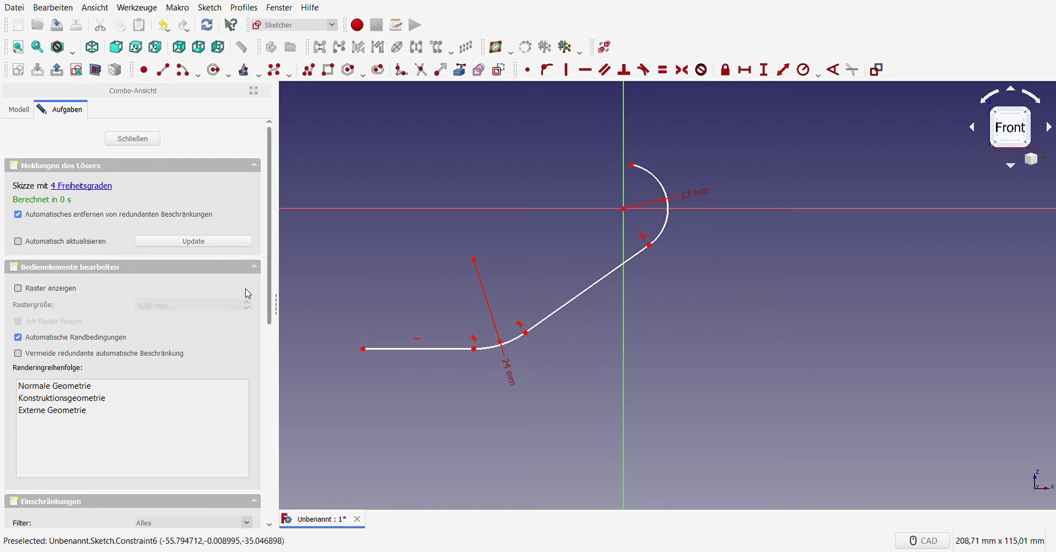
- Draw a short helper line, make it construction geometry, and set it equal to the slanted line
{"action": "left_click", "coordinate": [163, 69]}
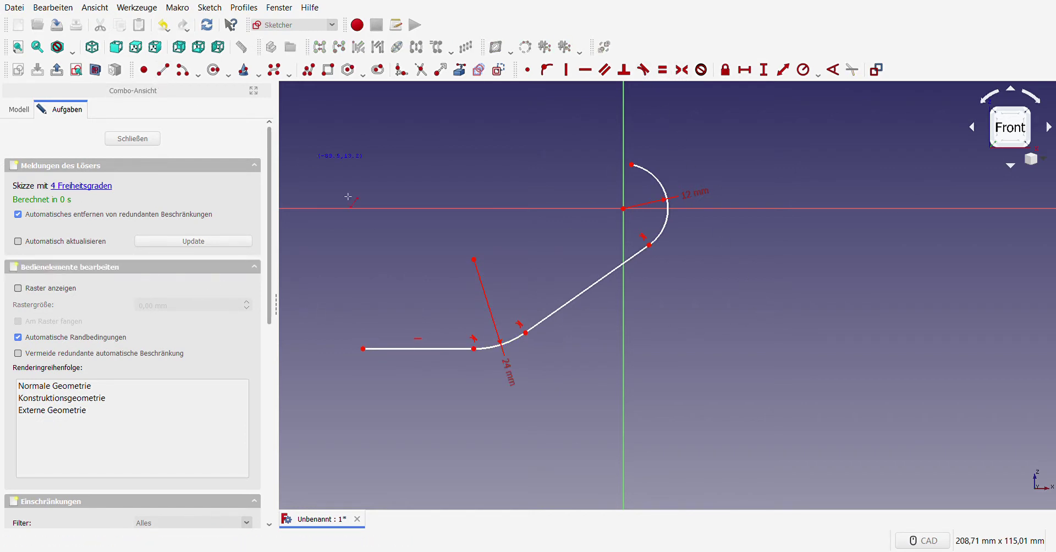
{"action": "left_click", "coordinate": [473, 349]}
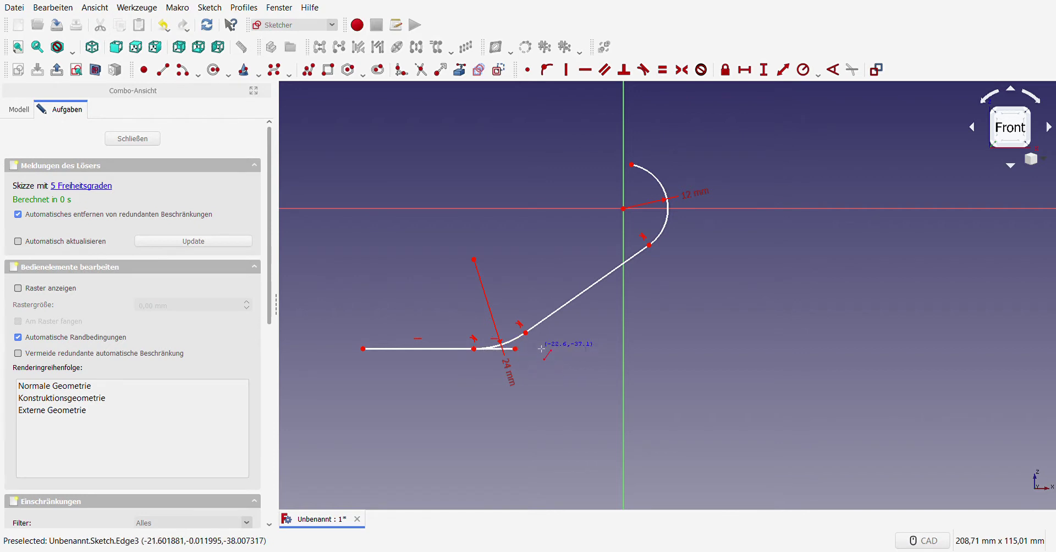
{"action": "left_click", "coordinate": [516, 349]}
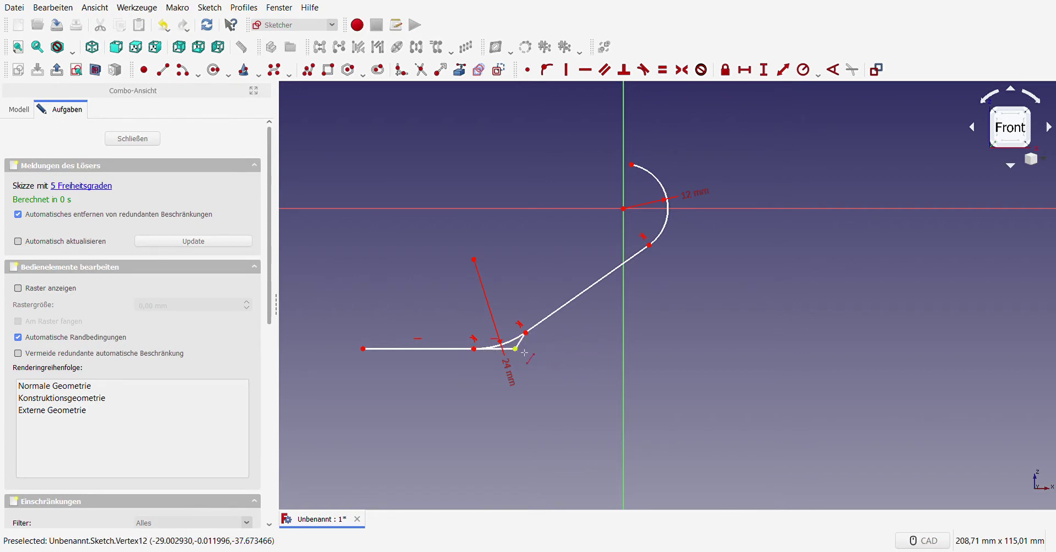
{"action": "key", "text": "Escape"}
{"action": "left_click", "coordinate": [508, 349]}
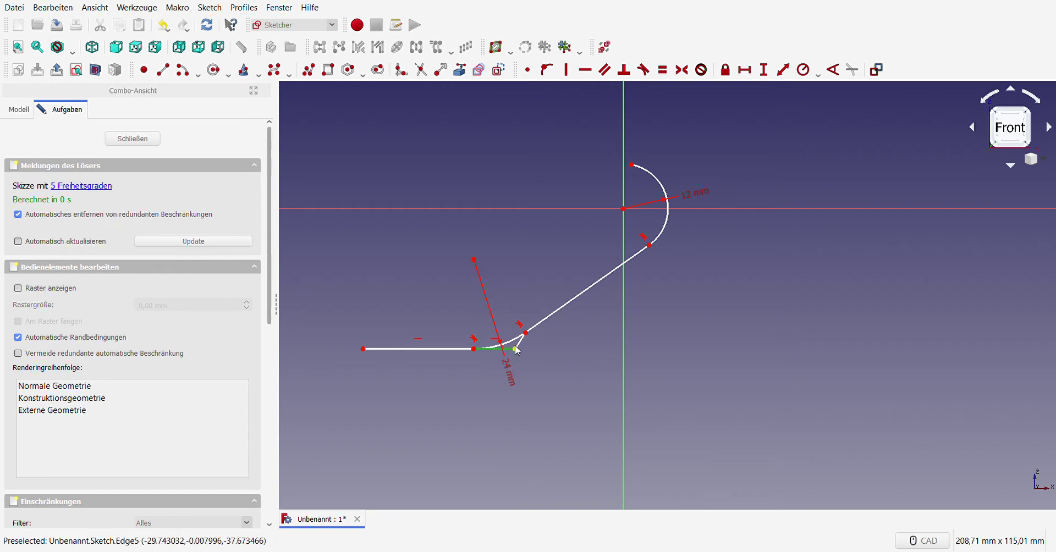
{"action": "left_click", "coordinate": [495, 75]}
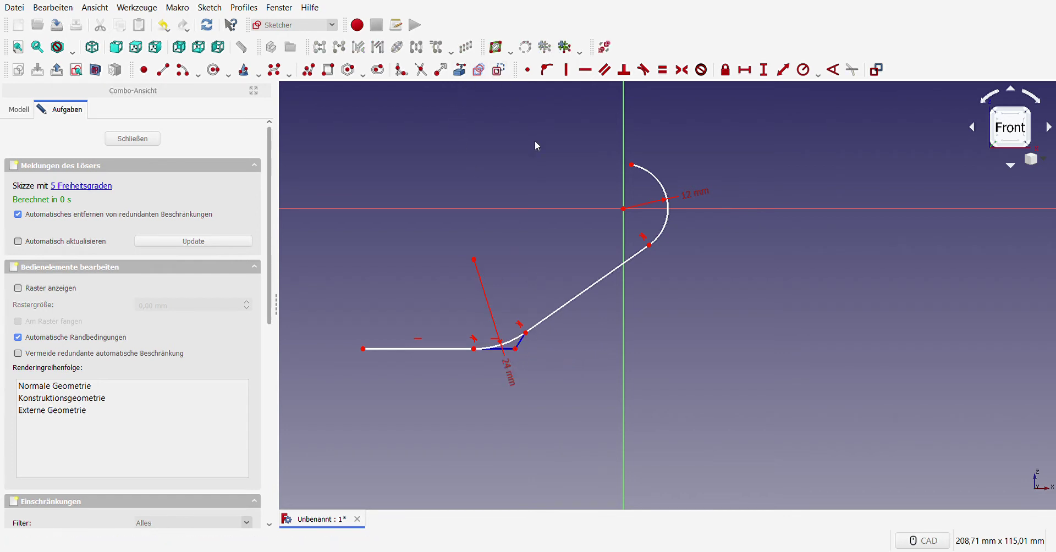
{"action": "left_click", "coordinate": [520, 340]}
{"action": "left_click", "coordinate": [535, 325]}
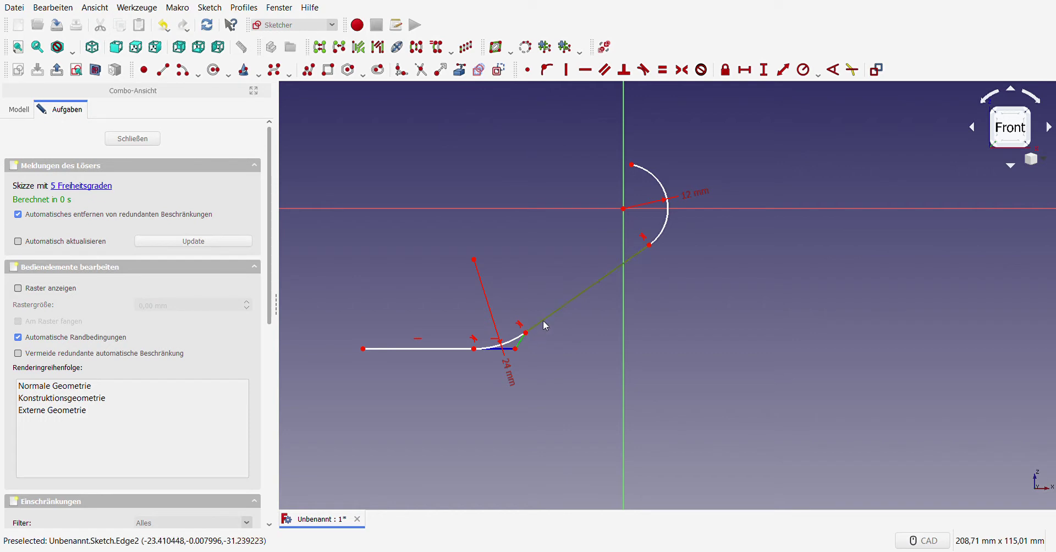
{"action": "left_click", "coordinate": [662, 69]}
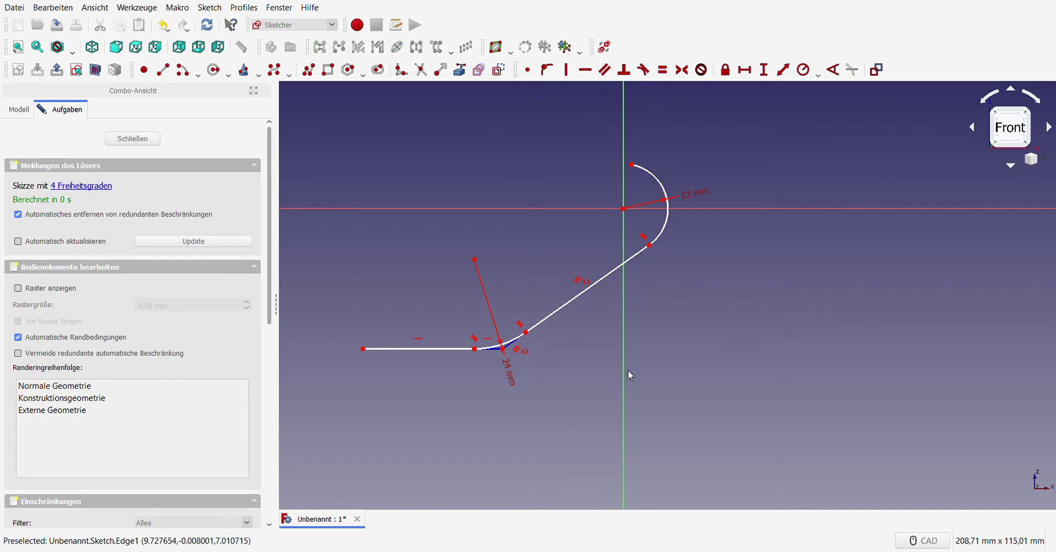
- Fix the construction segment's end 24 mm horizontally from the origin
{"action": "left_click", "coordinate": [502, 348]}
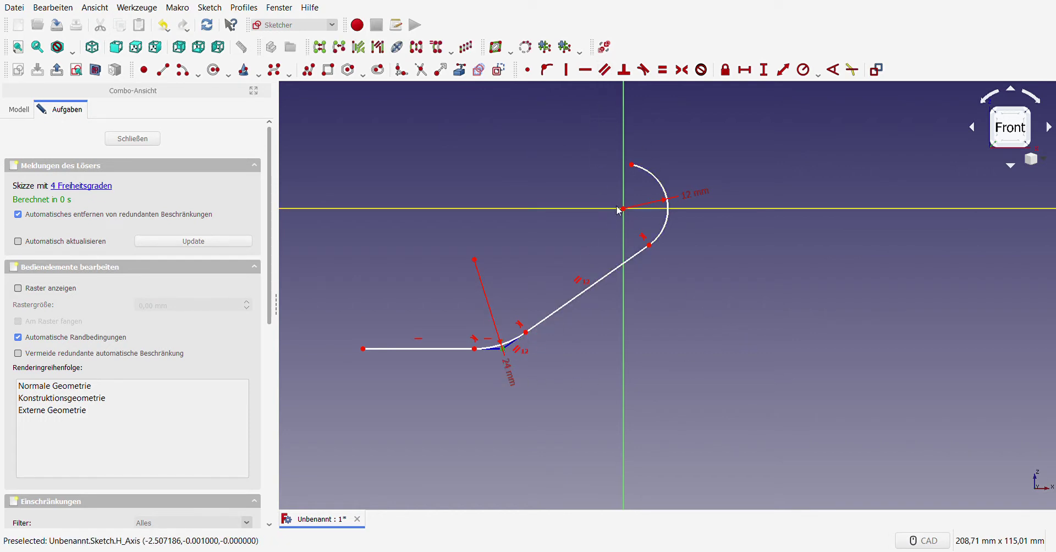
{"action": "left_click", "coordinate": [618, 209]}
{"action": "left_click", "coordinate": [745, 69]}
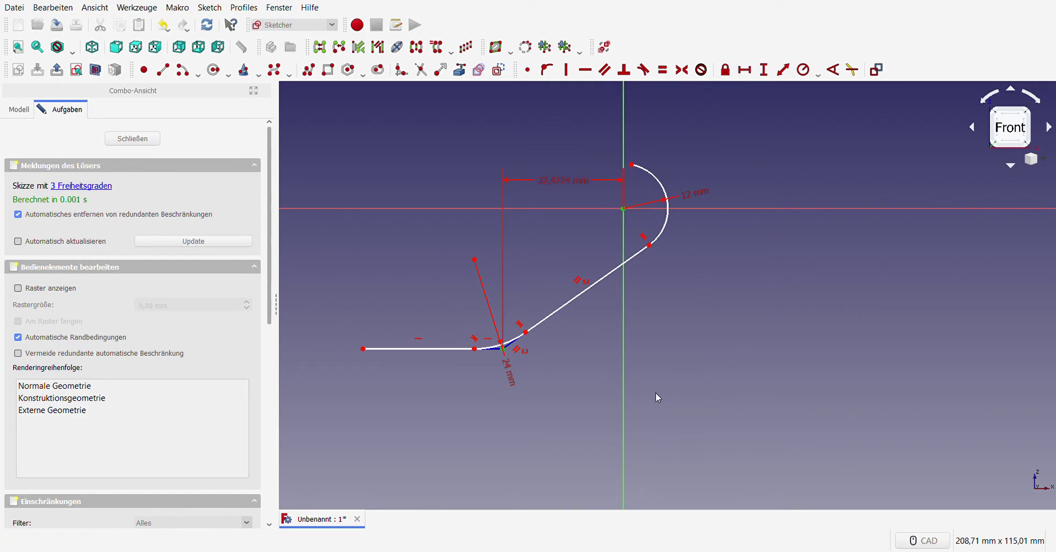
{"action": "key", "text": "Return"}
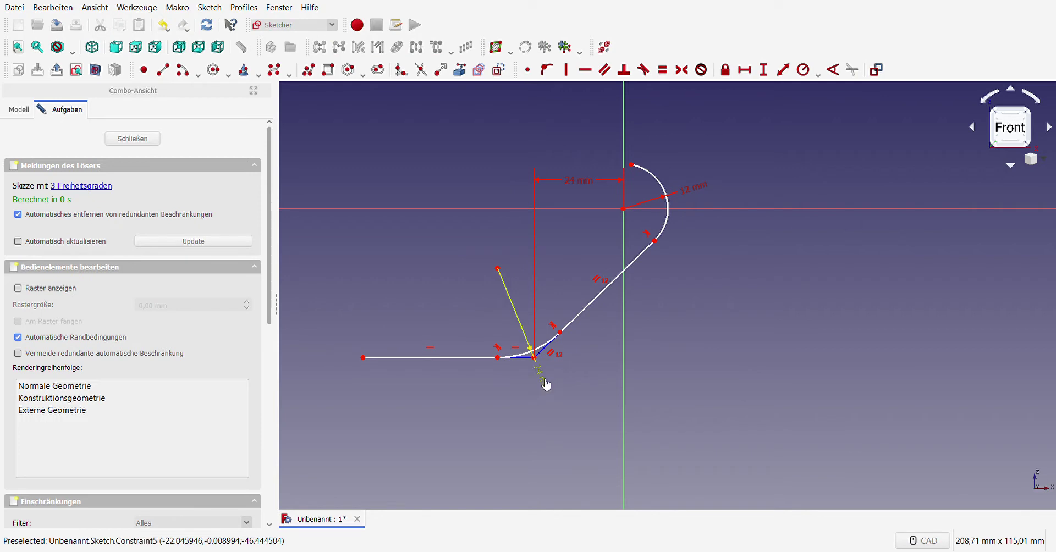
- Move the 24 mm dimension label, then select the origin and the fillet point on the bottom strip
{"action": "left_click_drag", "start_coordinate": [546, 385], "coordinate": [519, 392]}
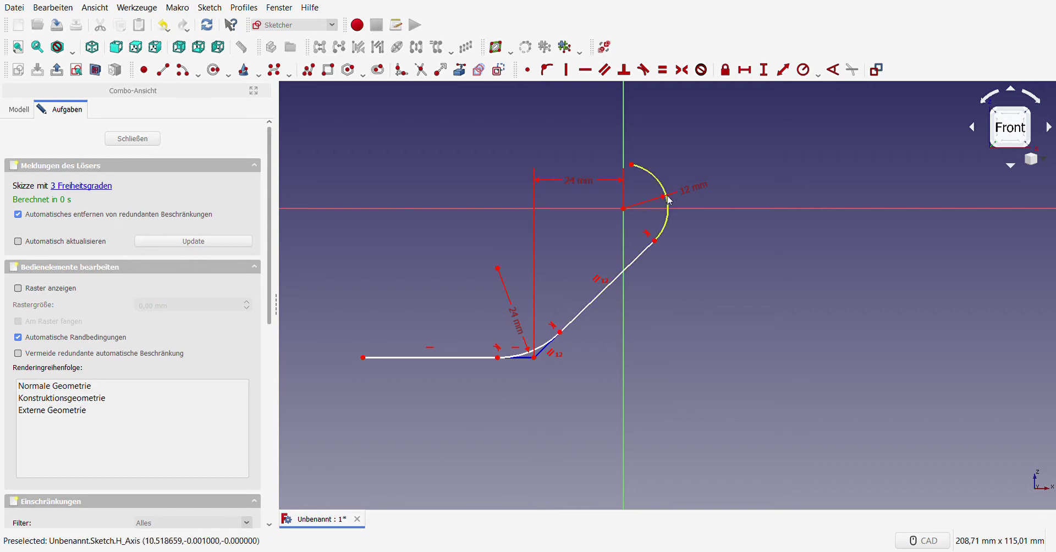
{"action": "left_click", "coordinate": [623, 208]}
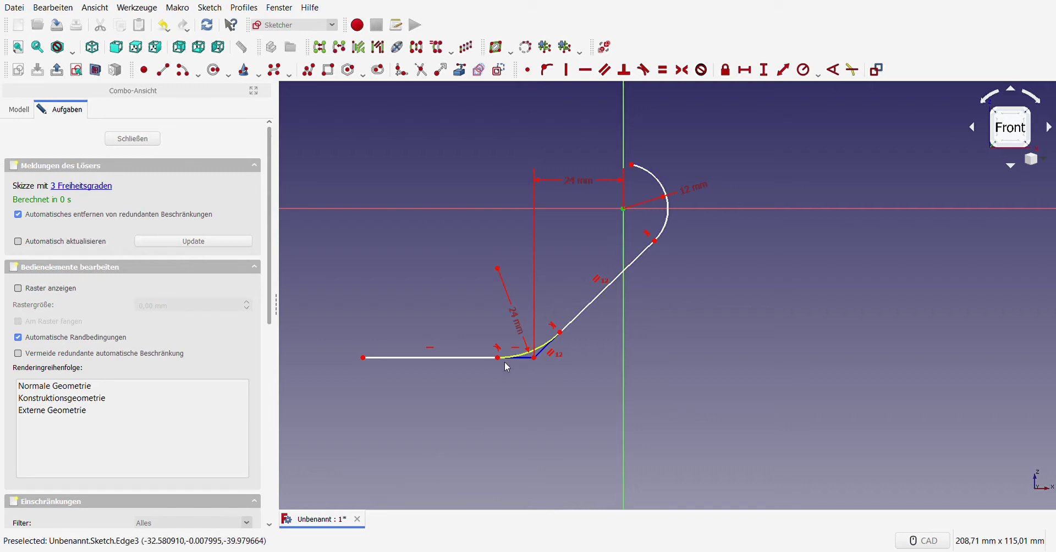
{"action": "left_click", "coordinate": [534, 358]}
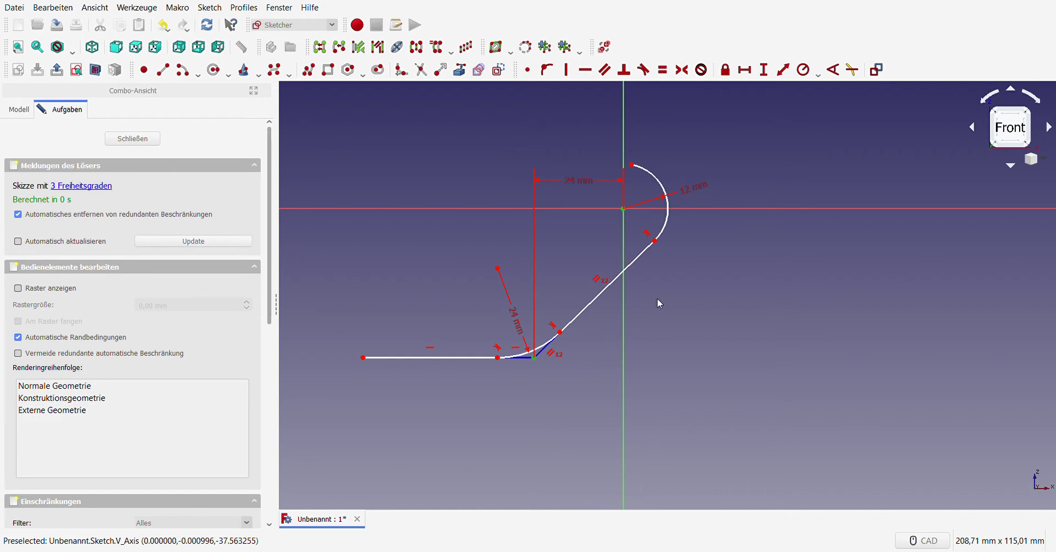
- Set a 32 mm vertical distance from the origin to the bottom strip's fillet point
{"action": "left_click", "coordinate": [763, 69]}
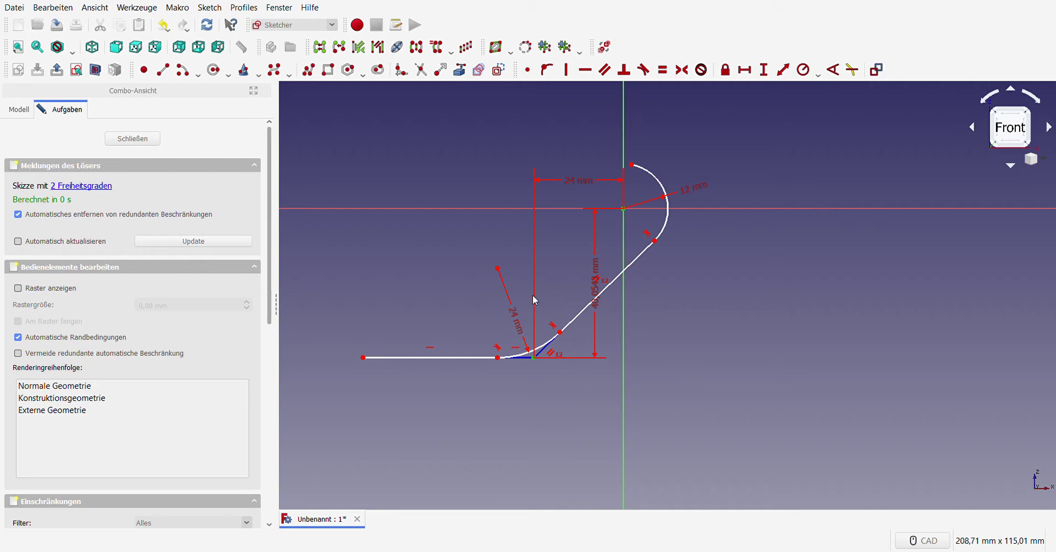
{"action": "type", "text": "32"}
{"action": "key", "text": "Return"}
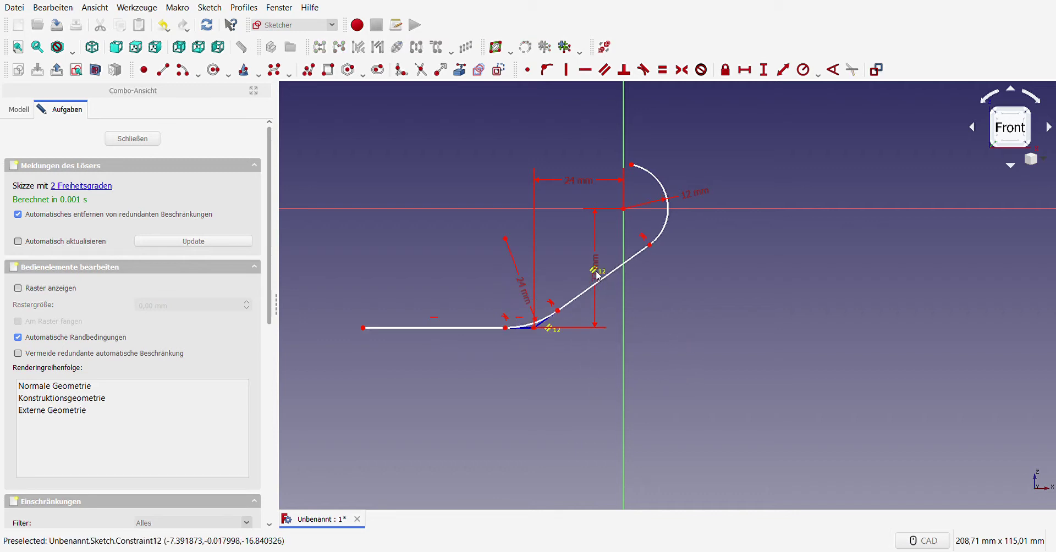
{"action": "left_click_drag", "start_coordinate": [596, 272], "coordinate": [715, 289]}
{"action": "scroll", "coordinate": [583, 371], "scroll_direction": "down", "scroll_amount": 5}
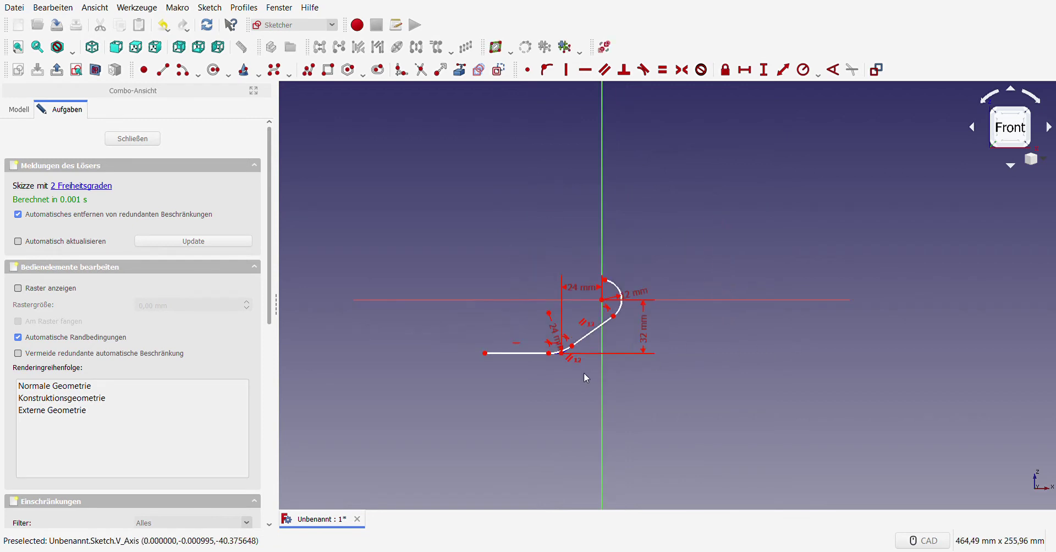
{"action": "scroll", "coordinate": [583, 337], "scroll_direction": "up", "scroll_amount": 5}
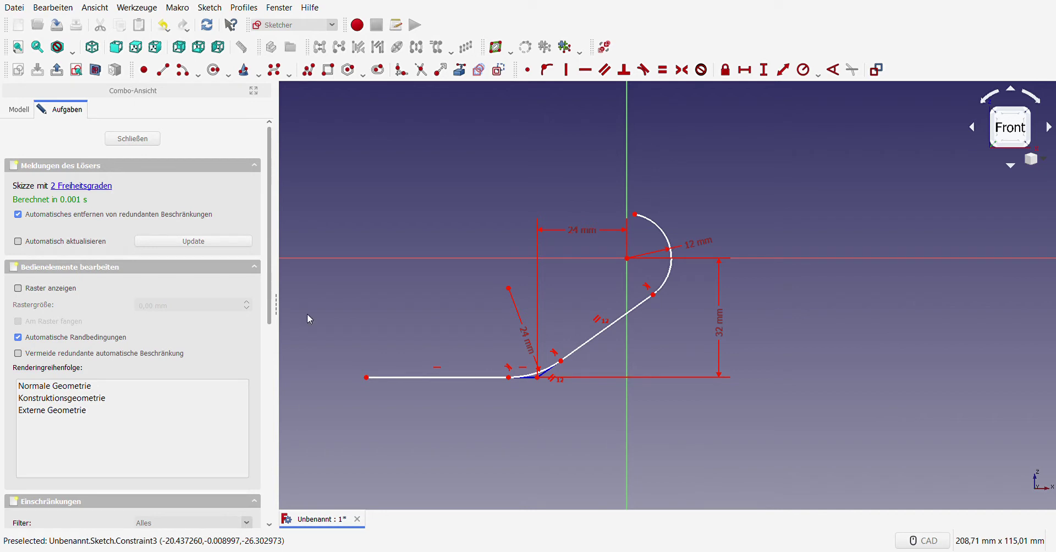
{"action": "scroll", "coordinate": [508, 274], "scroll_direction": "down", "scroll_amount": 1}
{"action": "scroll", "coordinate": [508, 274], "scroll_direction": "down", "scroll_amount": 1}
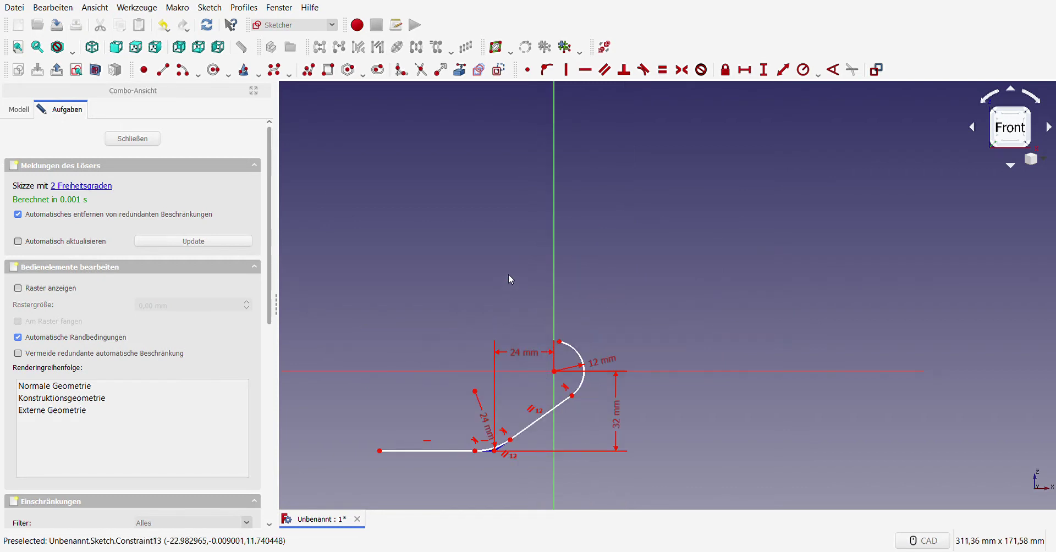
- Draw a short horizontal line and a three-sided line frame above the hook
{"action": "left_click", "coordinate": [162, 70]}
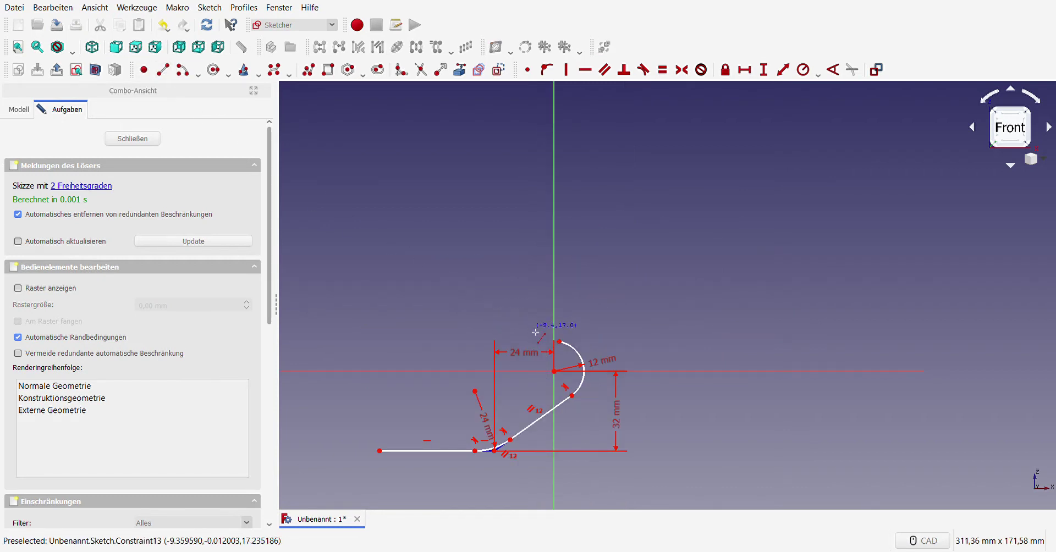
{"action": "left_click", "coordinate": [551, 343]}
{"action": "left_click", "coordinate": [528, 342]}
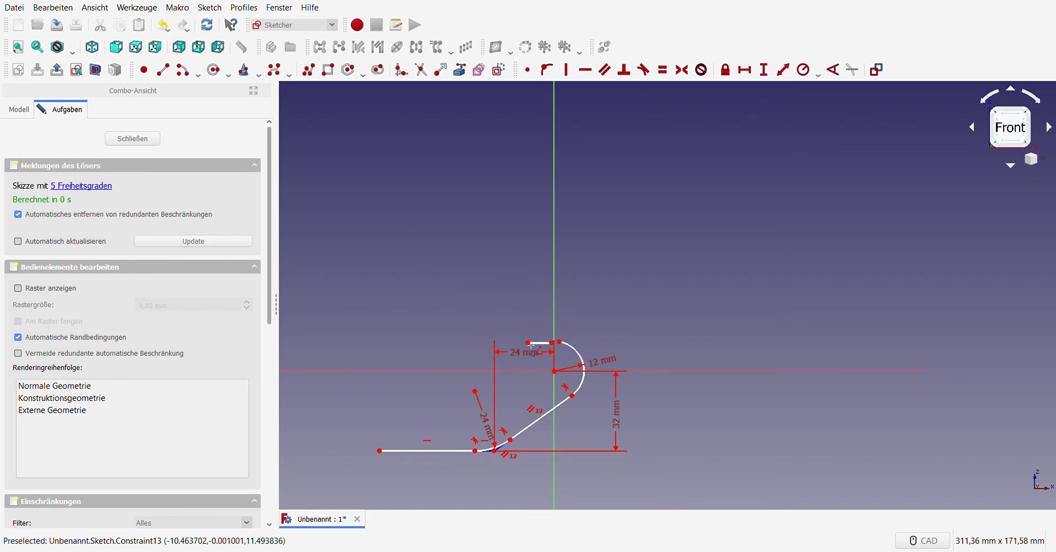
{"action": "left_click", "coordinate": [514, 331]}
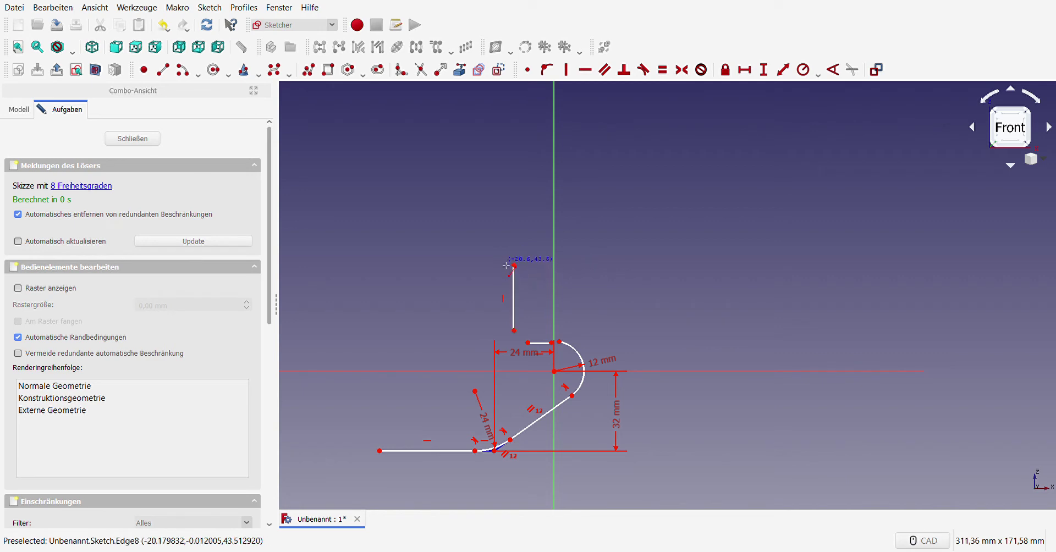
{"action": "left_click", "coordinate": [513, 265]}
{"action": "left_click", "coordinate": [429, 263]}
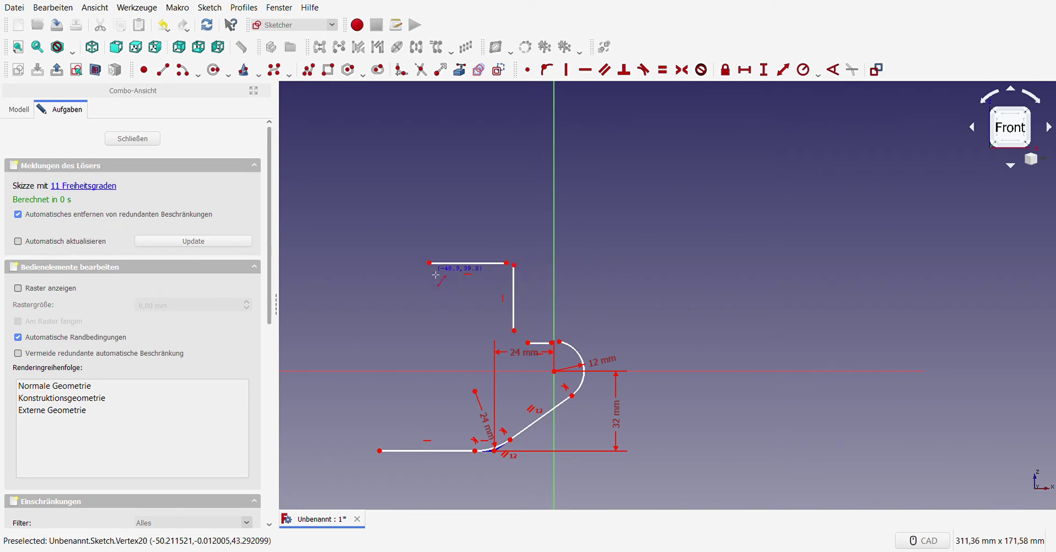
{"action": "left_click", "coordinate": [429, 336]}
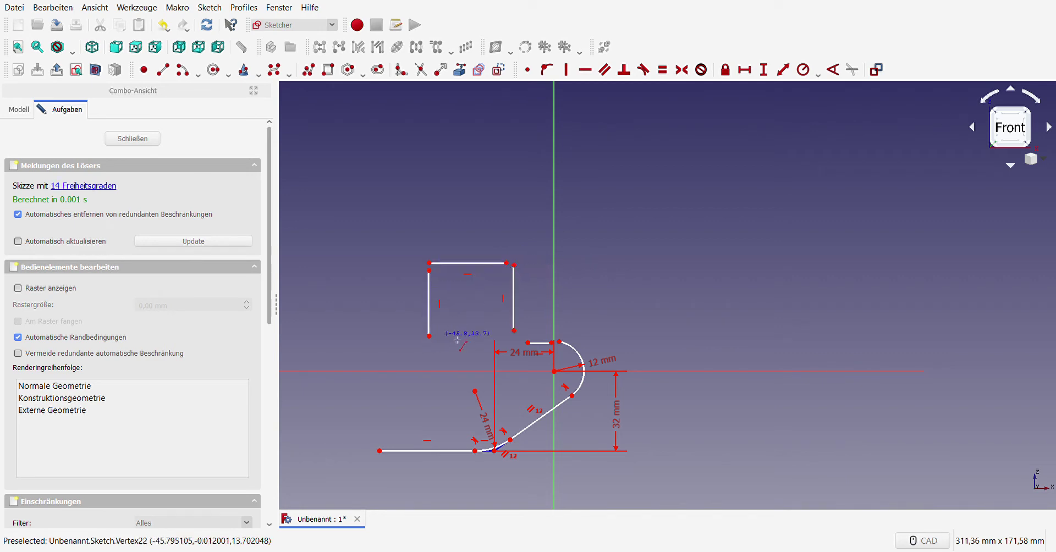
{"action": "right_click", "coordinate": [502, 218]}
- Make the frame's corner endpoints coincident
{"action": "left_click_drag", "start_coordinate": [489, 243], "coordinate": [520, 271]}
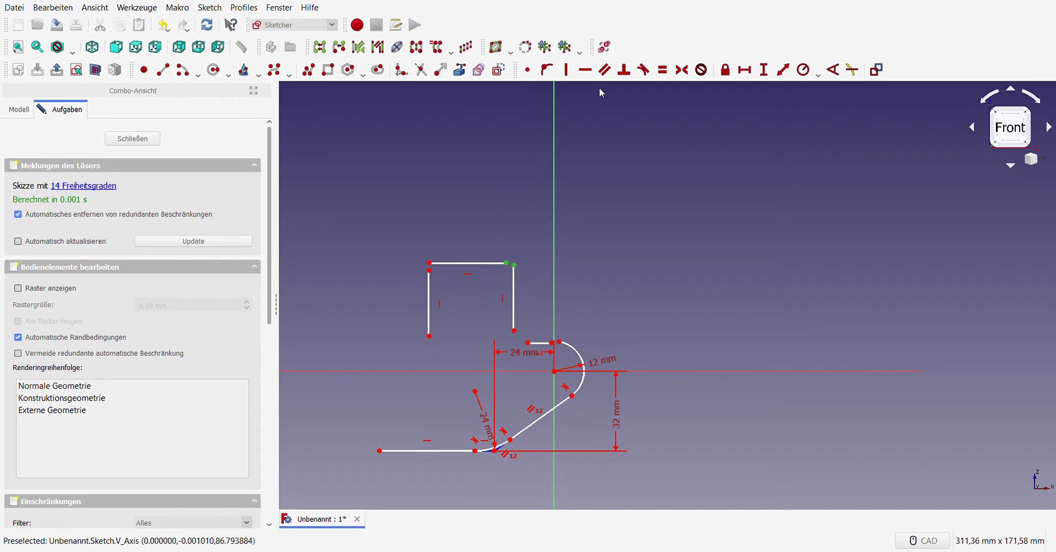
{"action": "left_click", "coordinate": [529, 71]}
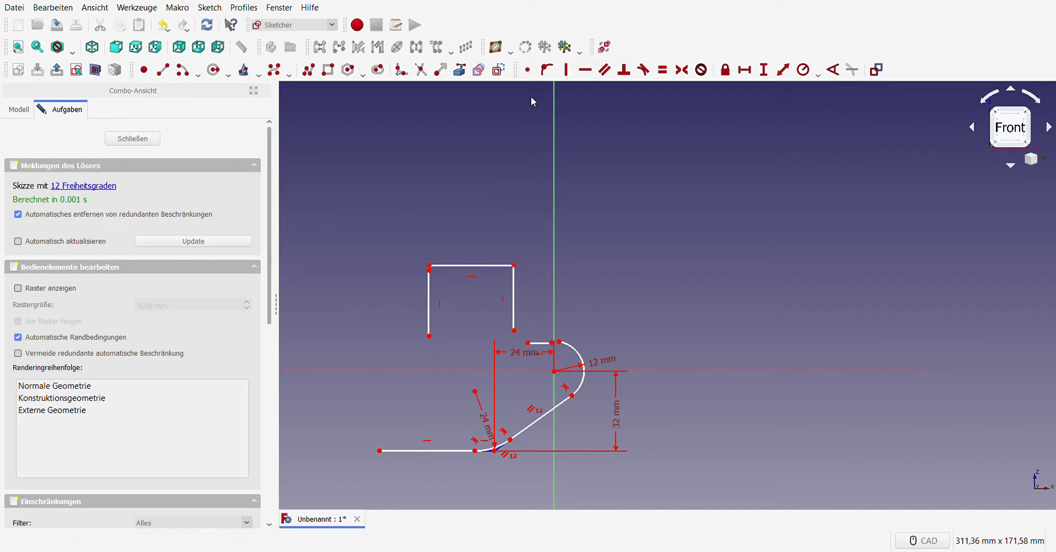
{"action": "left_click", "coordinate": [429, 300]}
{"action": "left_click", "coordinate": [527, 69]}
- Draw a small arc and make the short top line tangent to the big arc
{"action": "left_click", "coordinate": [182, 70]}
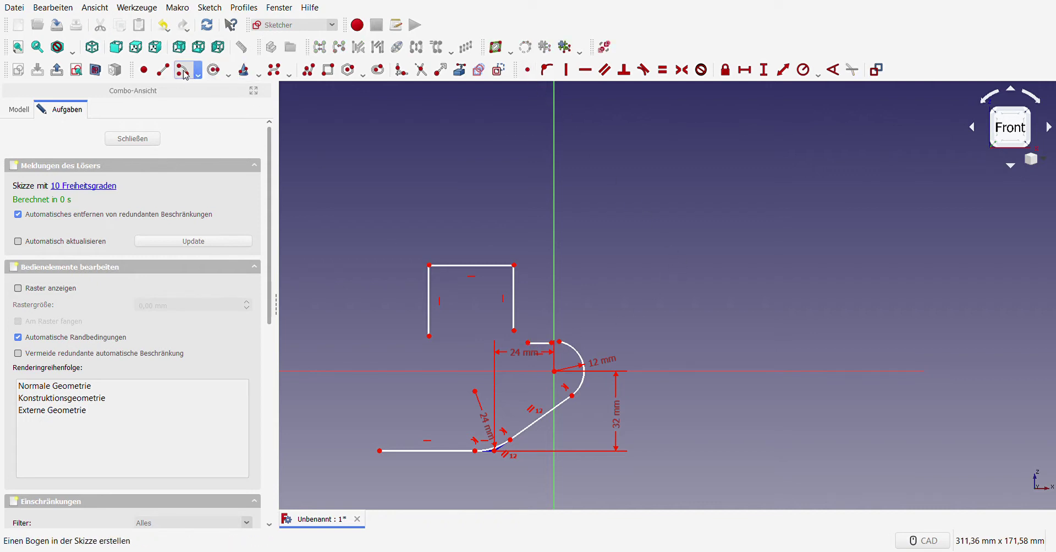
{"action": "scroll", "coordinate": [485, 332], "scroll_direction": "up", "scroll_amount": 2}
{"action": "scroll", "coordinate": [485, 331], "scroll_direction": "up", "scroll_amount": 5}
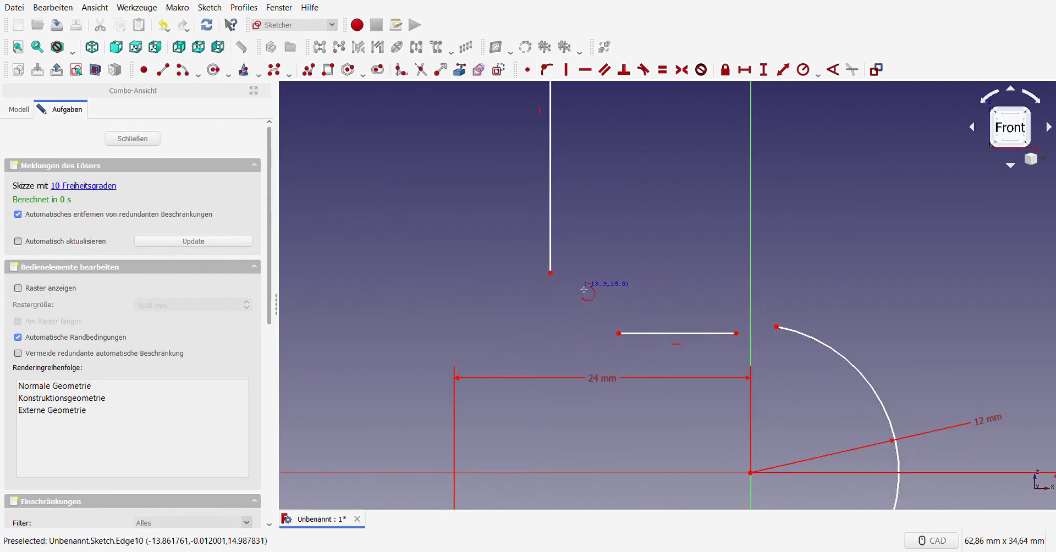
{"action": "left_click", "coordinate": [548, 282]}
{"action": "left_click", "coordinate": [587, 319]}
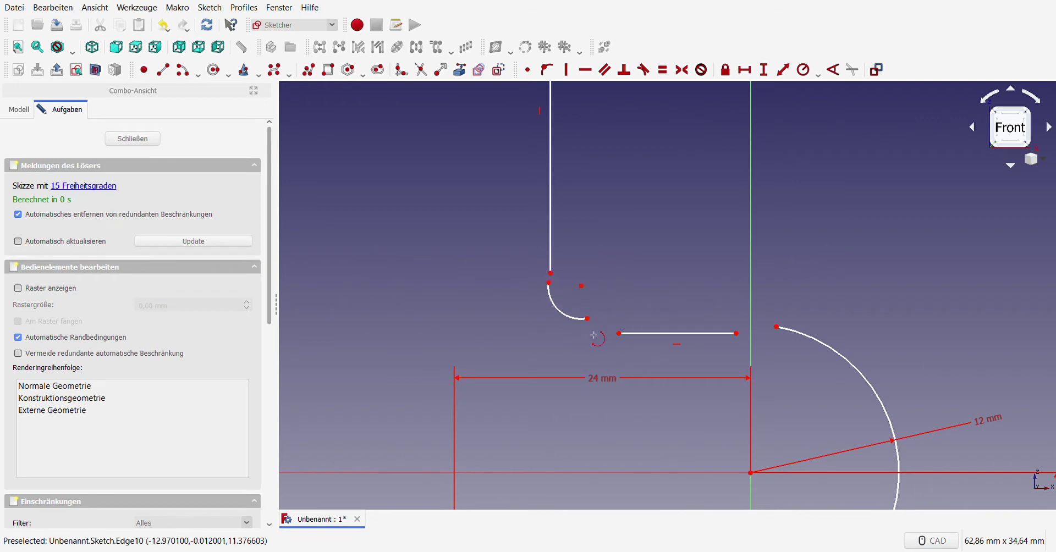
{"action": "right_click", "coordinate": [624, 259]}
{"action": "left_click", "coordinate": [736, 333]}
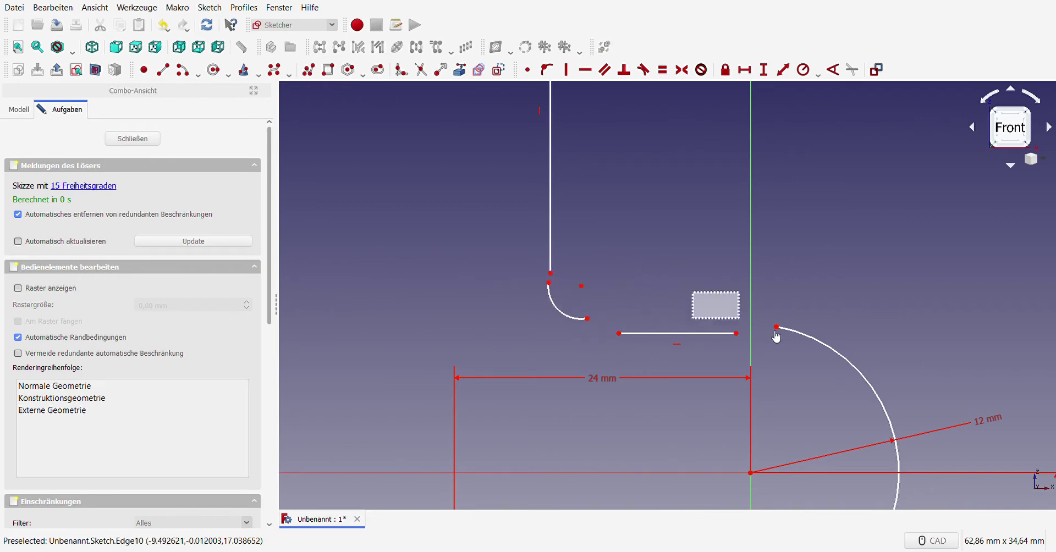
{"action": "left_click", "coordinate": [776, 326]}
{"action": "left_click", "coordinate": [643, 70]}
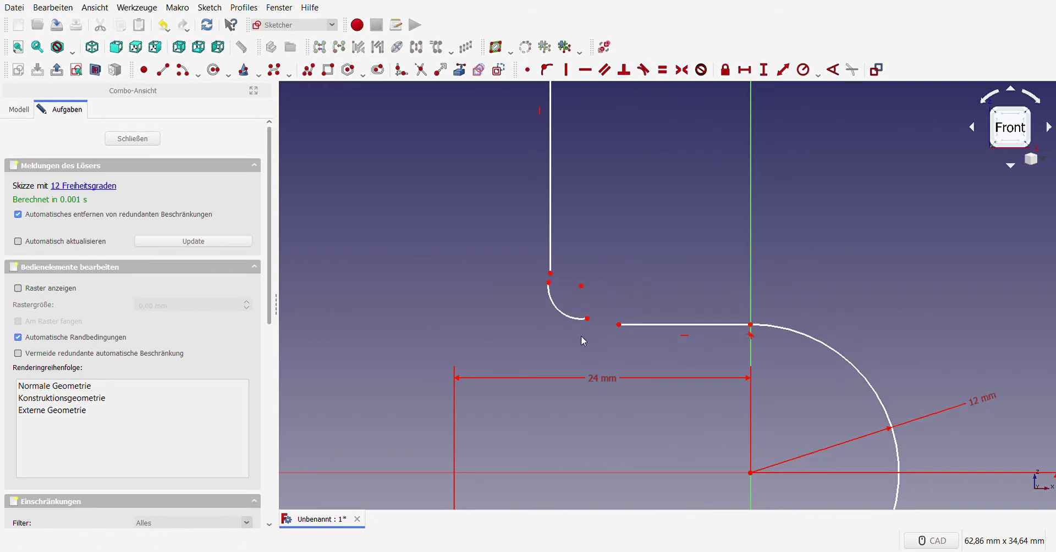
- Move the tall vertical line right, draw a short line at its foot, and undo a mistaken coincident
{"action": "left_click_drag", "start_coordinate": [575, 302], "coordinate": [622, 333]}
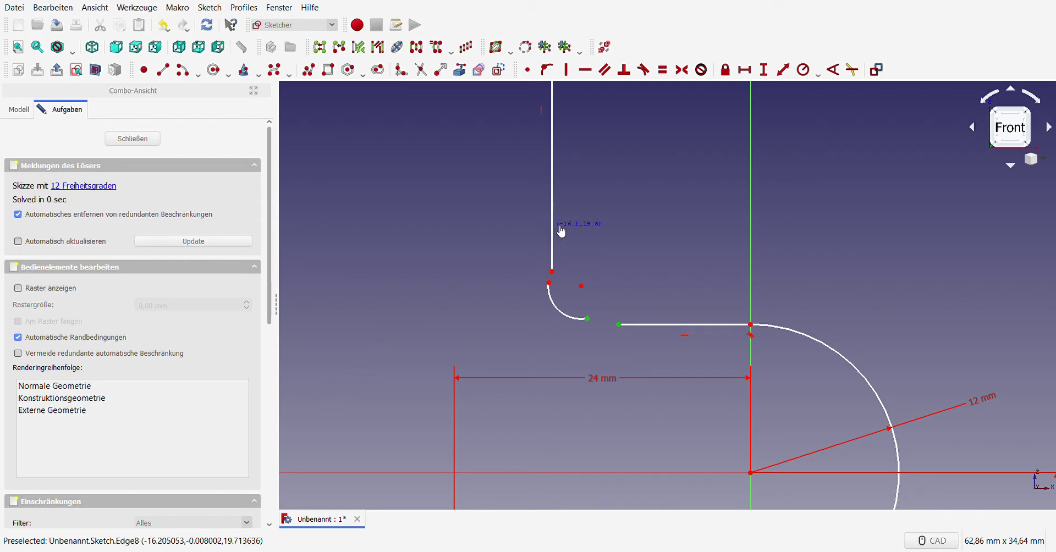
{"action": "left_click_drag", "start_coordinate": [561, 228], "coordinate": [598, 216]}
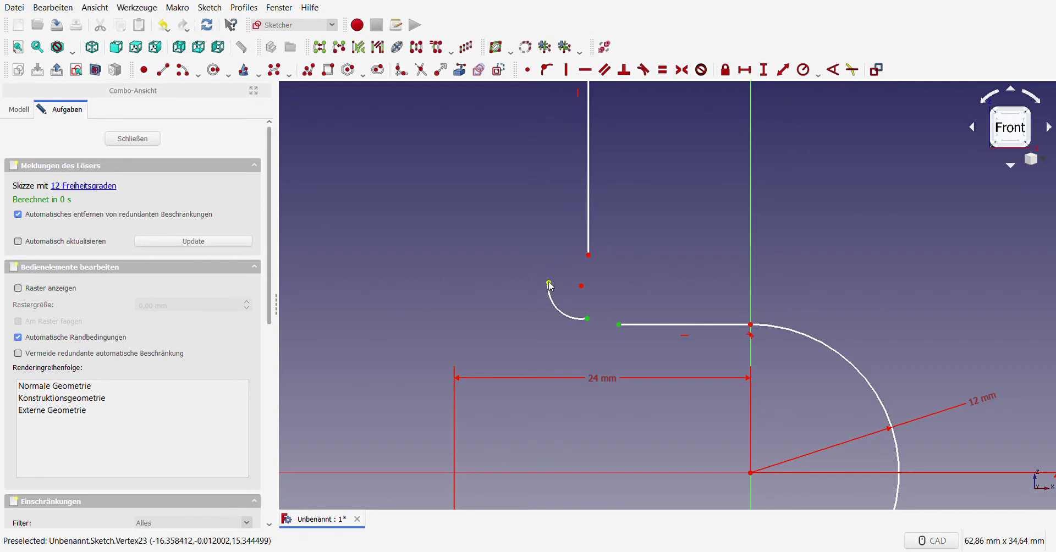
{"action": "left_click", "coordinate": [162, 69]}
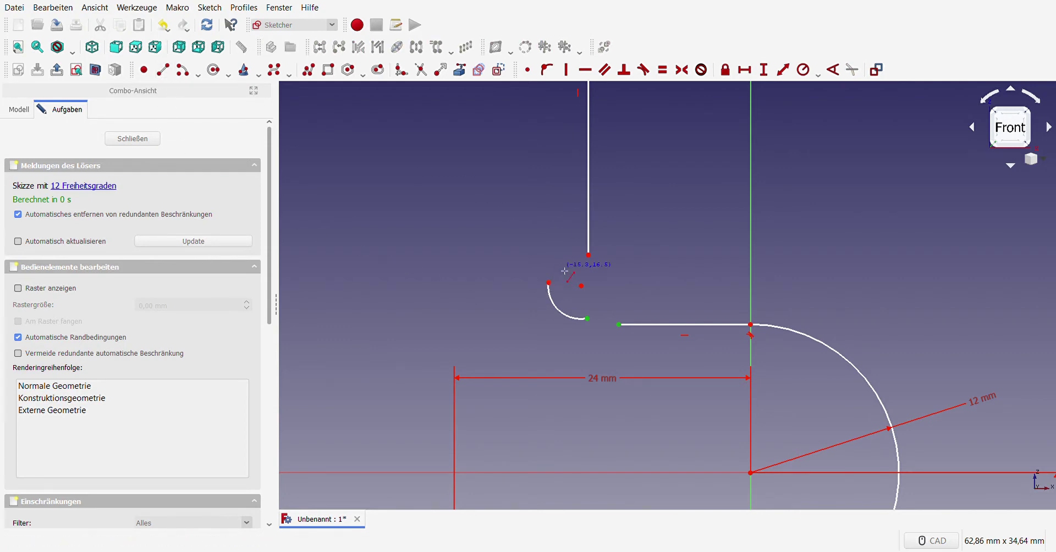
{"action": "left_click", "coordinate": [550, 255]}
{"action": "left_click", "coordinate": [581, 256]}
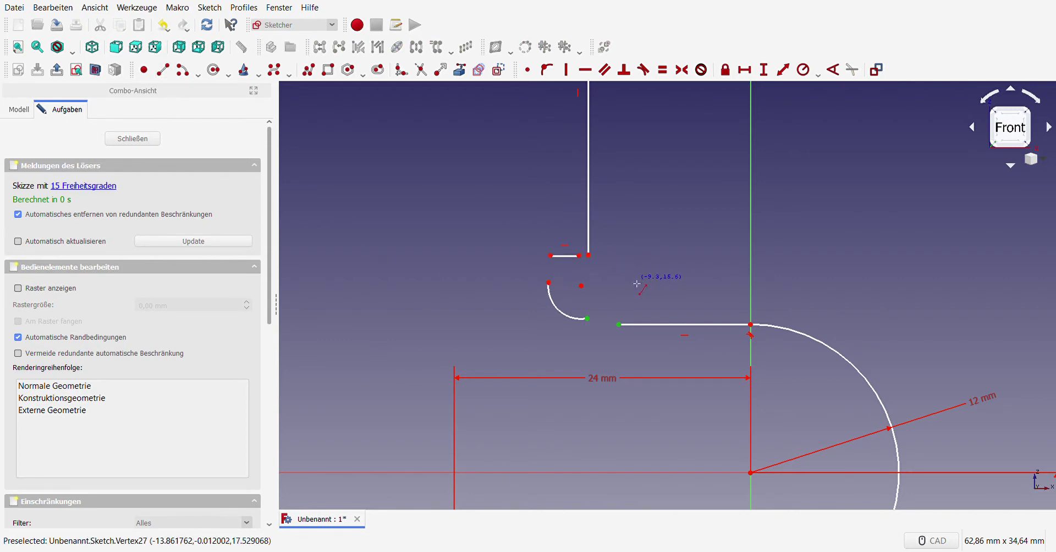
{"action": "key", "text": "Escape"}
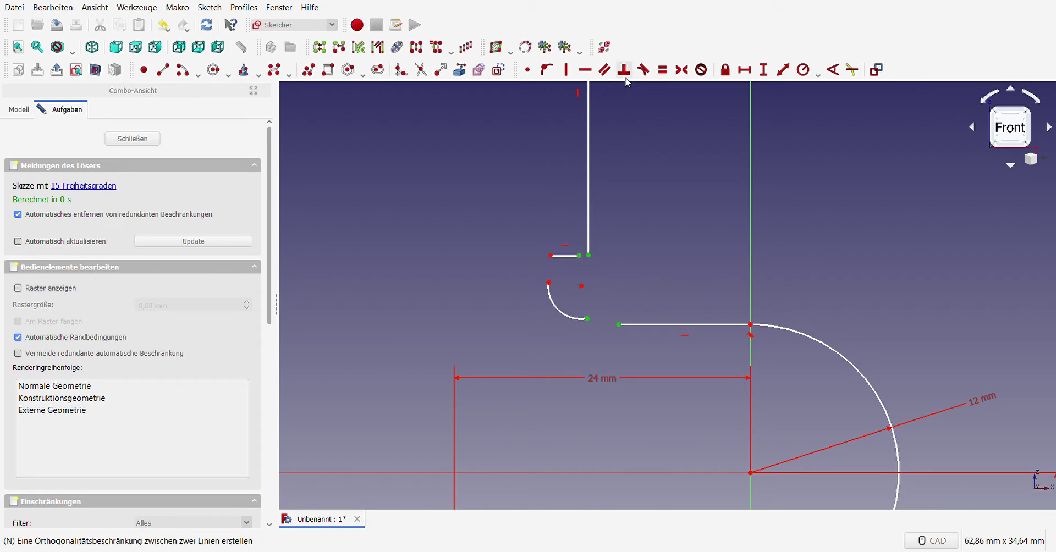
{"action": "left_click", "coordinate": [527, 69]}
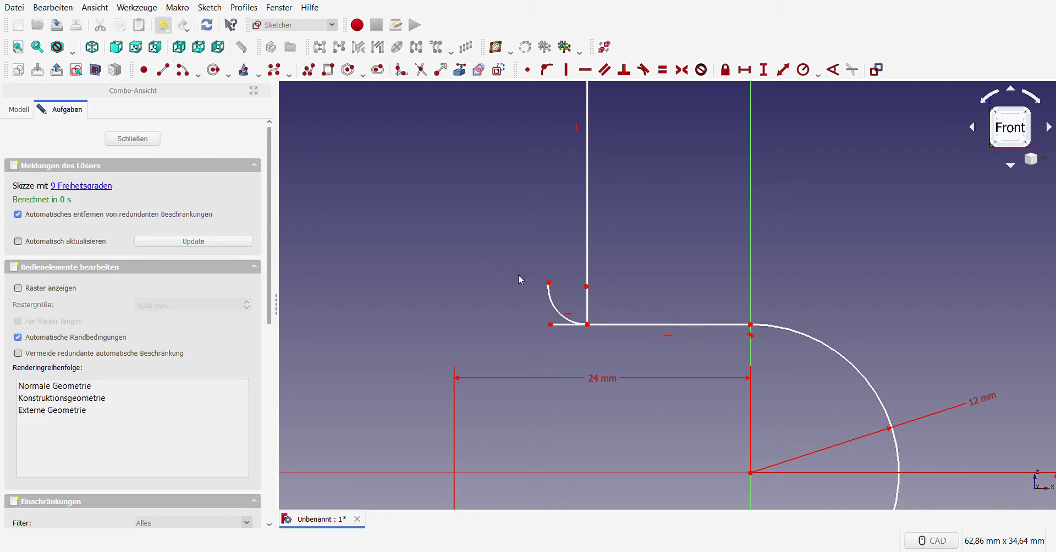
{"action": "left_click_drag", "start_coordinate": [553, 324], "coordinate": [562, 311]}
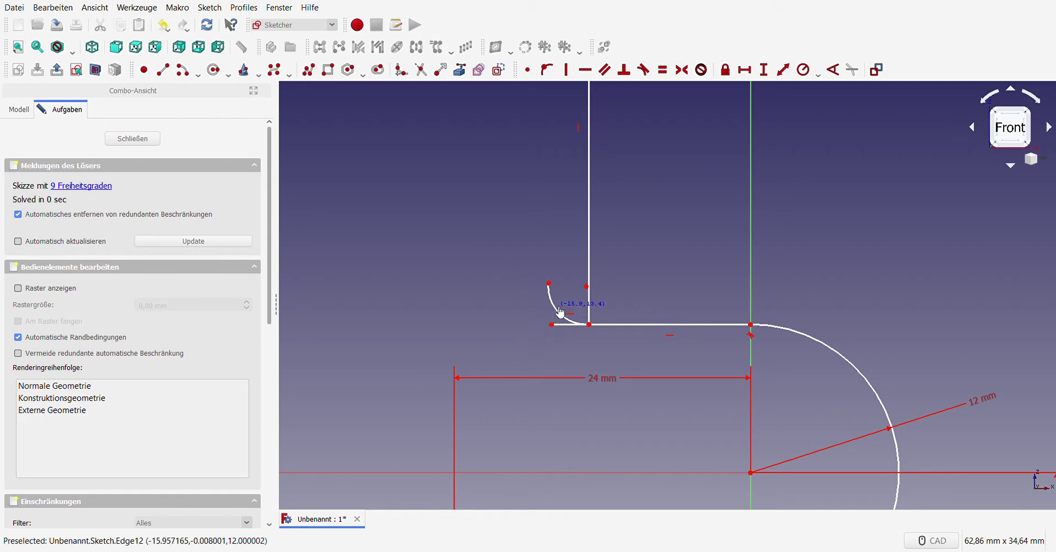
{"action": "left_click", "coordinate": [170, 31]}
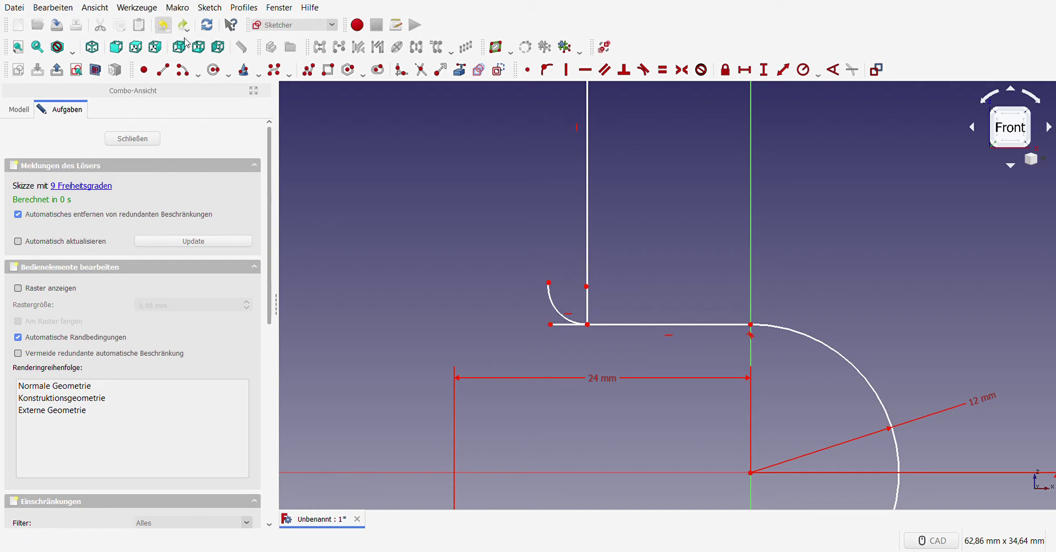
{"action": "key", "text": "ctrl+z"}
- Join the short line to the vertical line's foot and make the small arc tangent to the long line
{"action": "left_click", "coordinate": [588, 256]}
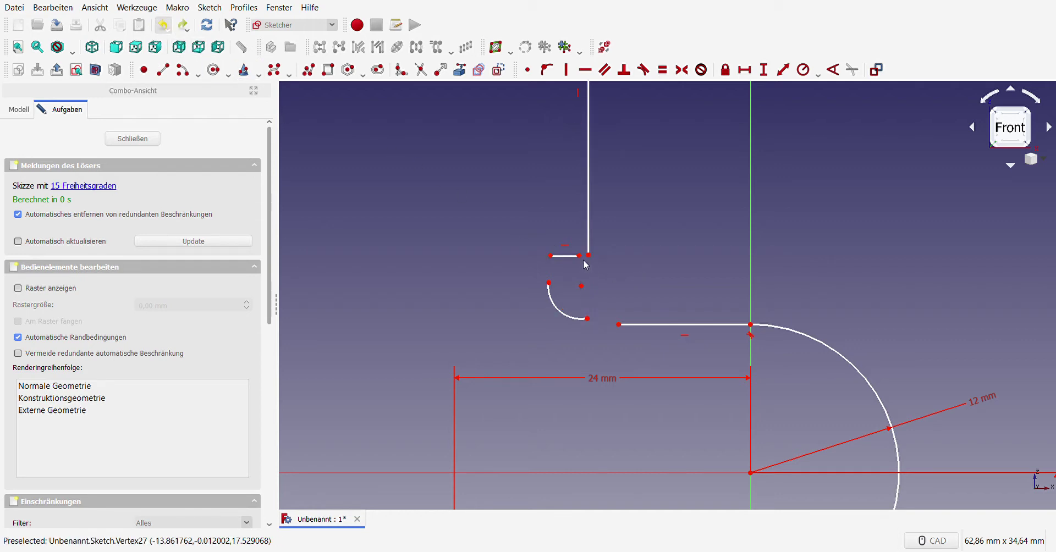
{"action": "left_click", "coordinate": [539, 69]}
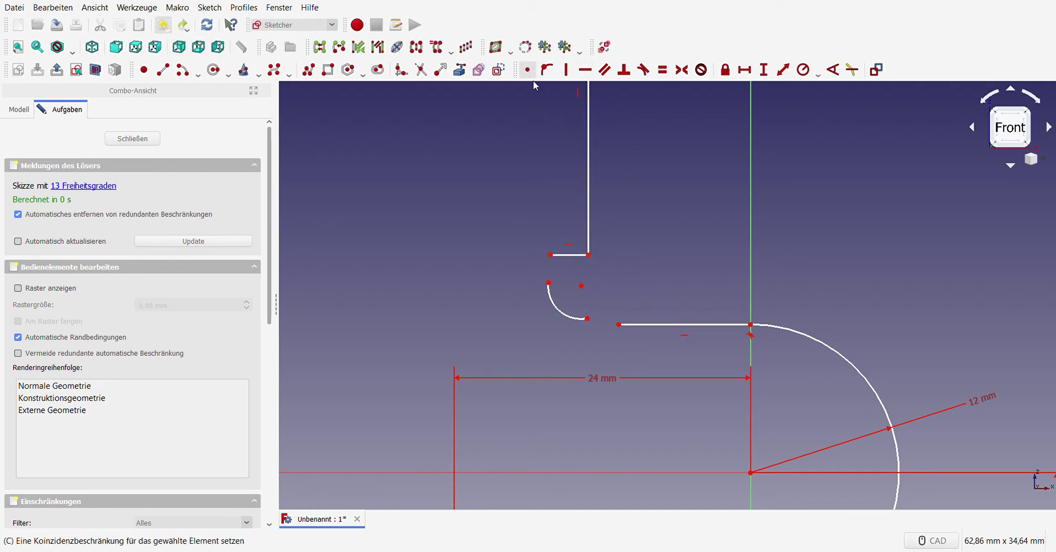
{"action": "left_click", "coordinate": [587, 318]}
{"action": "left_click", "coordinate": [619, 324]}
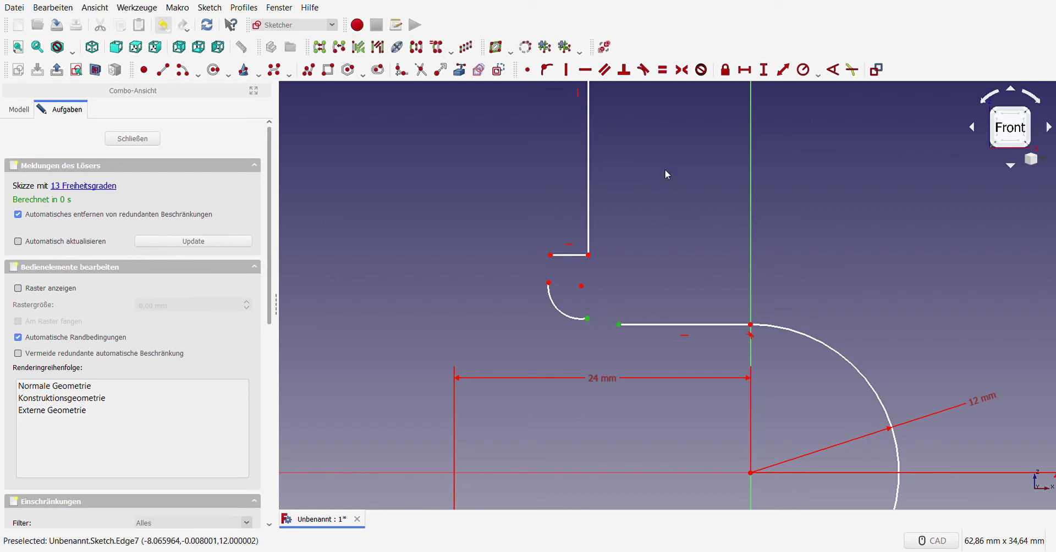
{"action": "left_click", "coordinate": [643, 69]}
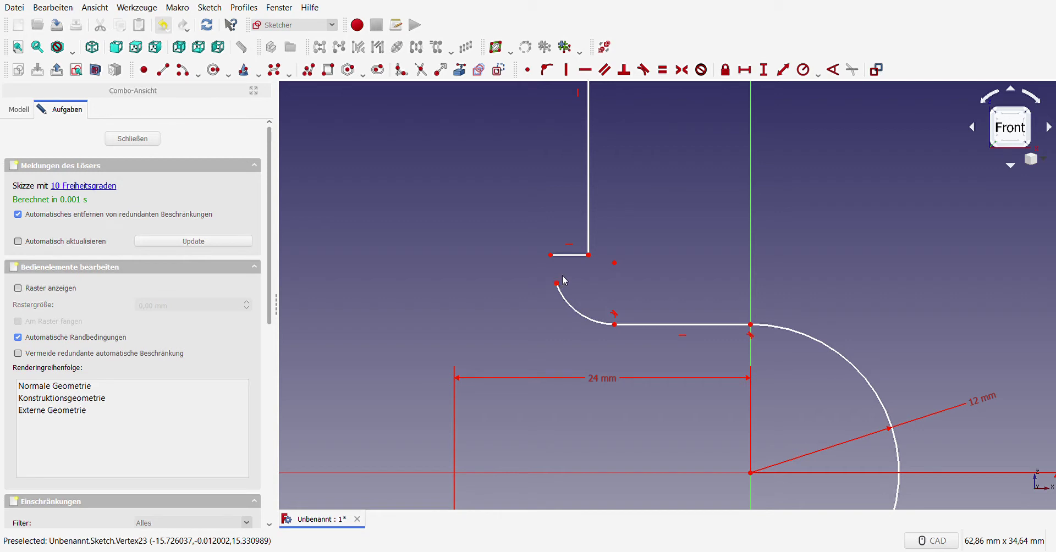
- Give the small arc a 1 mm radius
{"action": "left_click", "coordinate": [575, 311]}
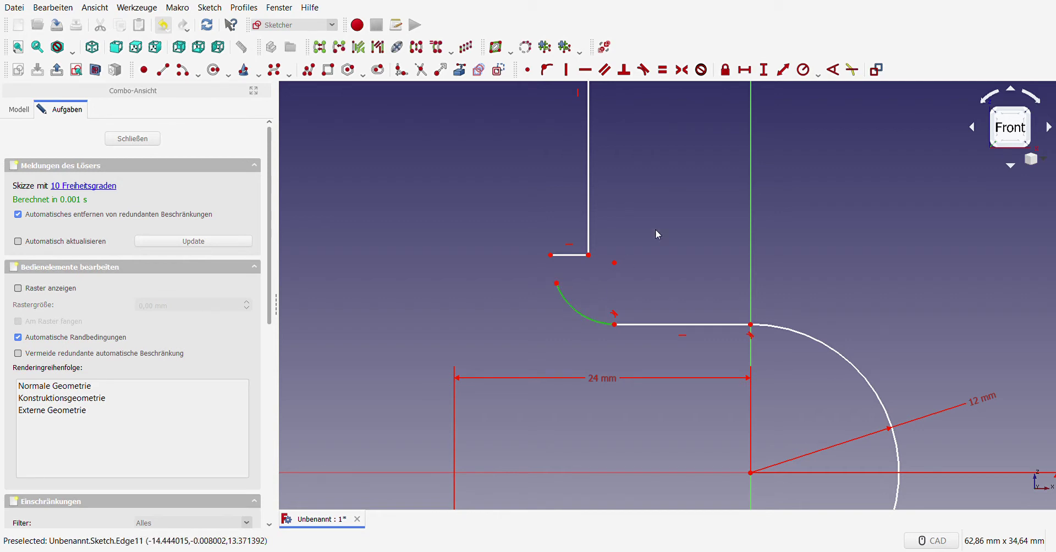
{"action": "left_click", "coordinate": [802, 70]}
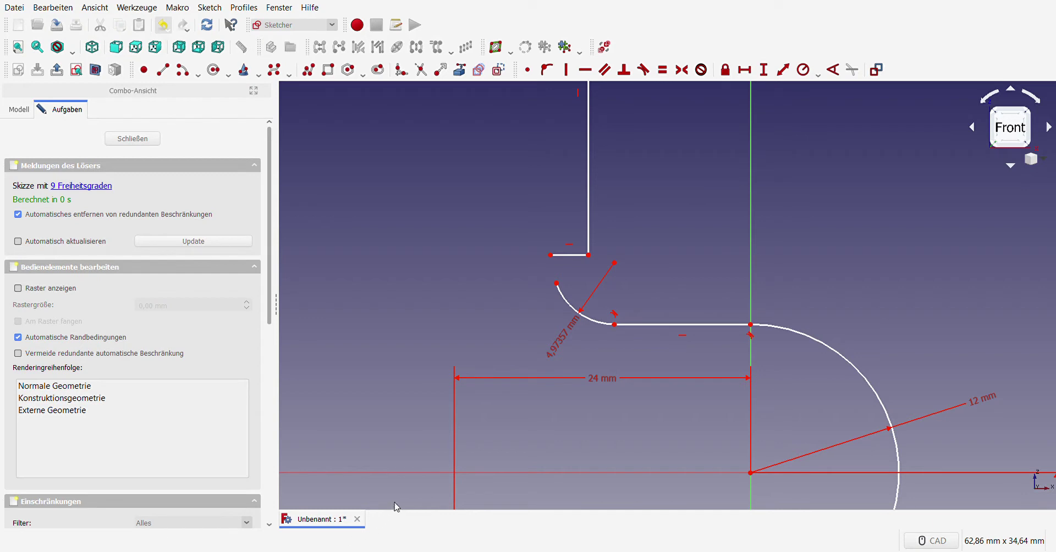
{"action": "key", "text": "Return"}
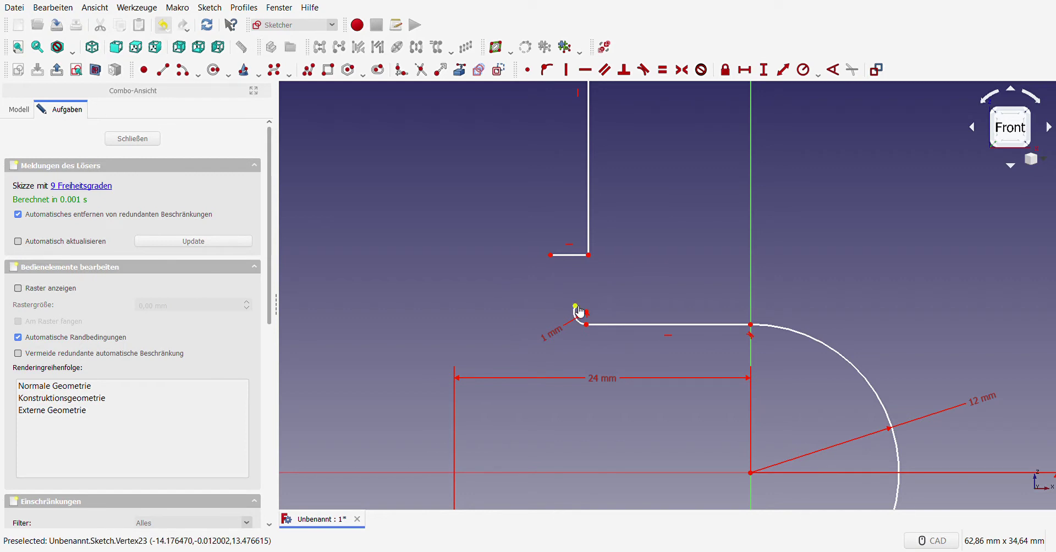
- Join the arc's end to the short line's end and level the arc's centre with its endpoint
{"action": "left_click", "coordinate": [550, 254]}
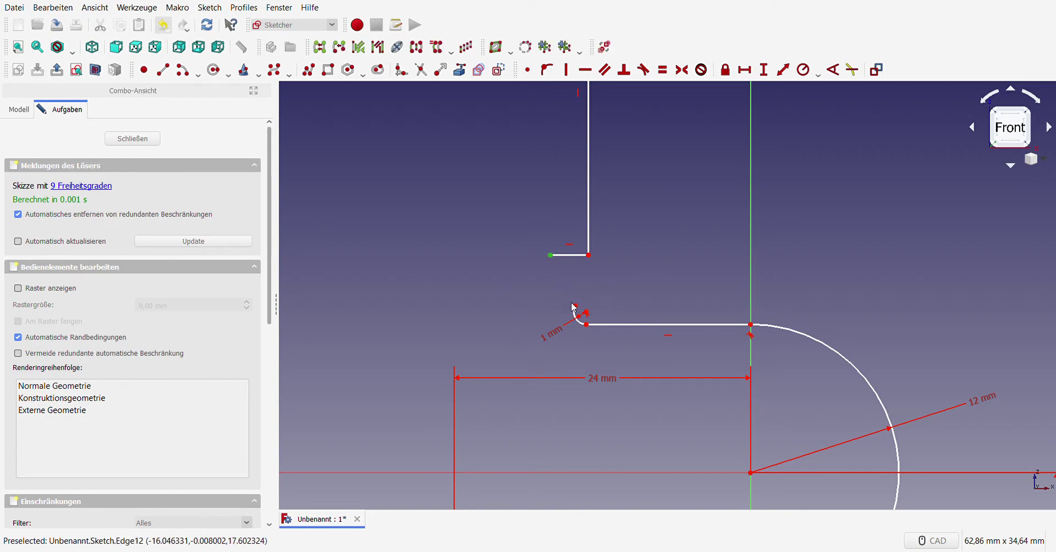
{"action": "left_click", "coordinate": [574, 306]}
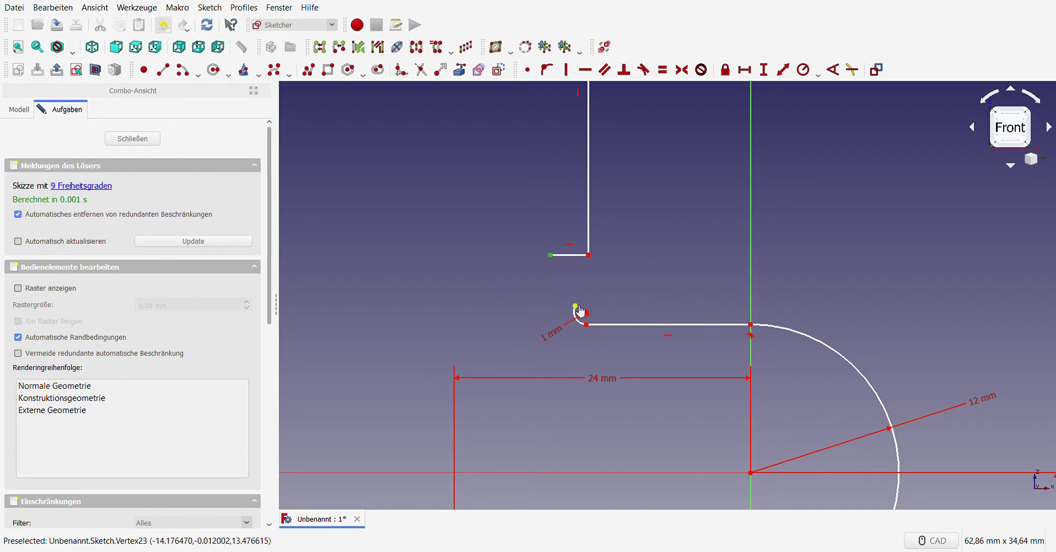
{"action": "left_click", "coordinate": [527, 71]}
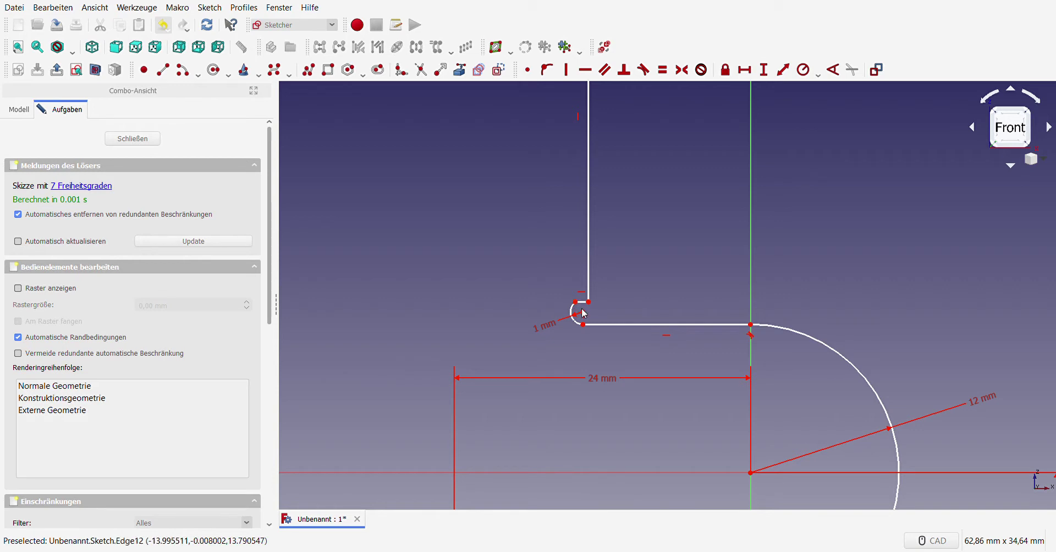
{"action": "left_click", "coordinate": [583, 314]}
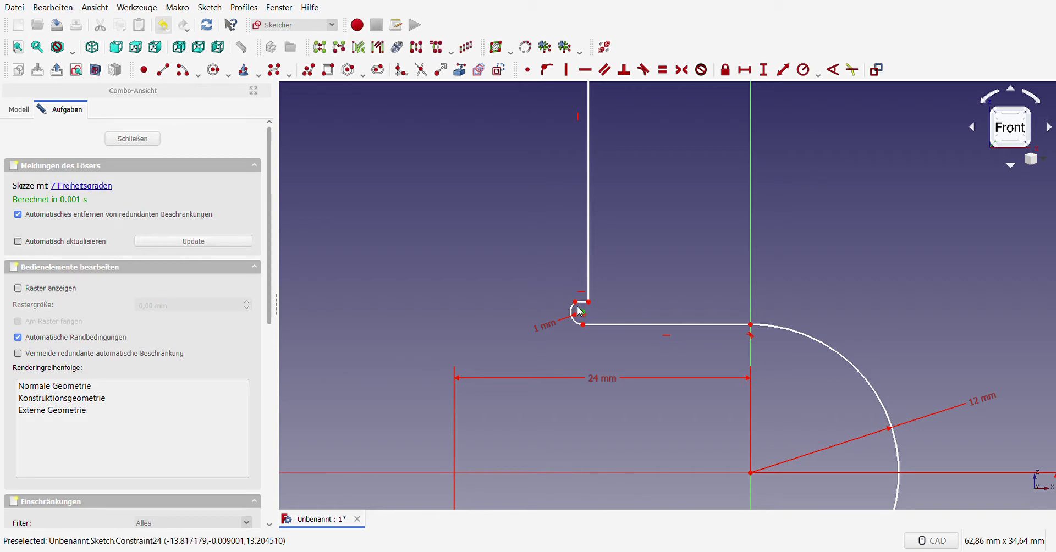
{"action": "left_click", "coordinate": [575, 302]}
{"action": "left_click", "coordinate": [588, 70]}
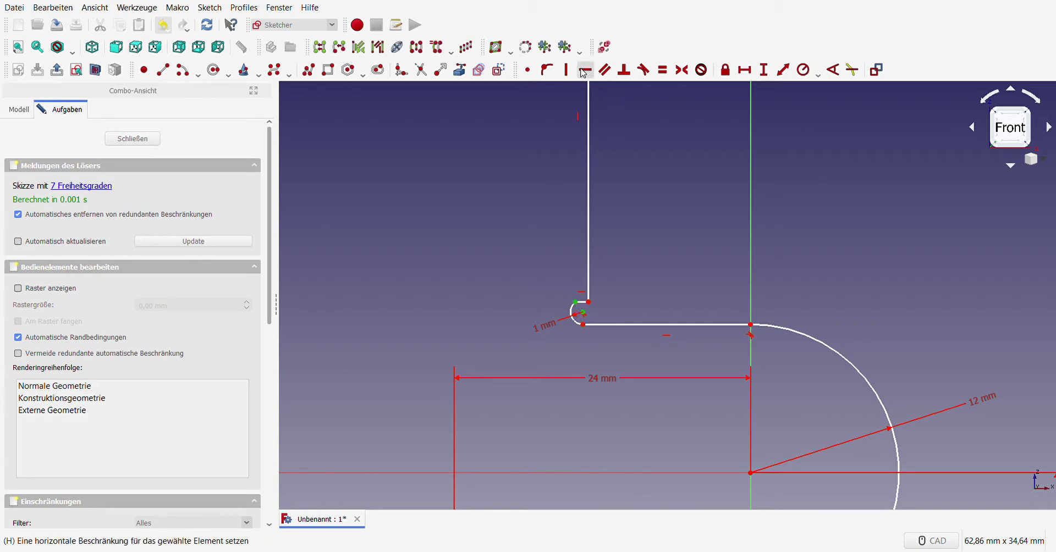
{"action": "scroll", "coordinate": [584, 310], "scroll_direction": "up", "scroll_amount": 5}
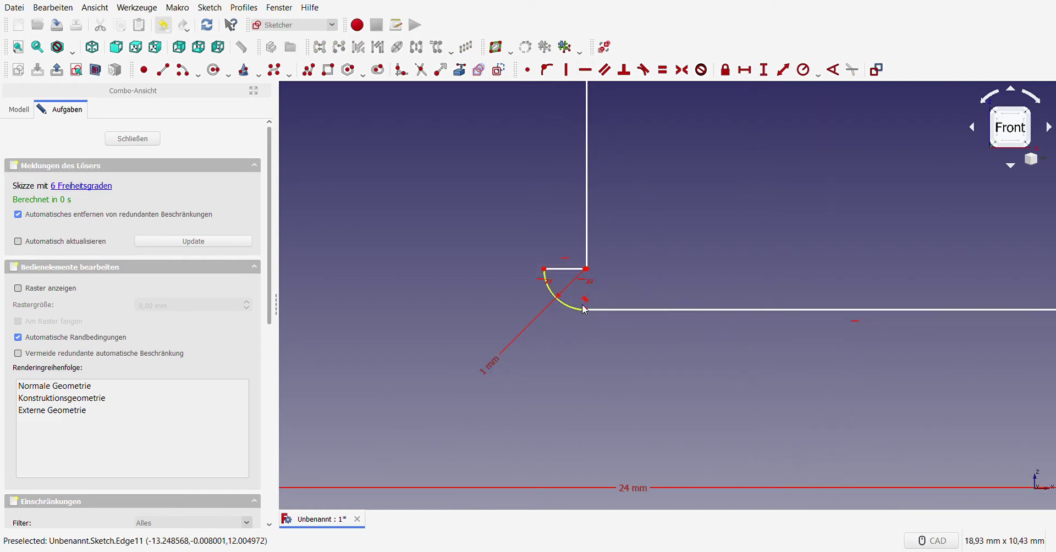
- Move the vertical line right and dimension the short top edge to a 2 mm horizontal length
{"action": "left_click", "coordinate": [586, 256]}
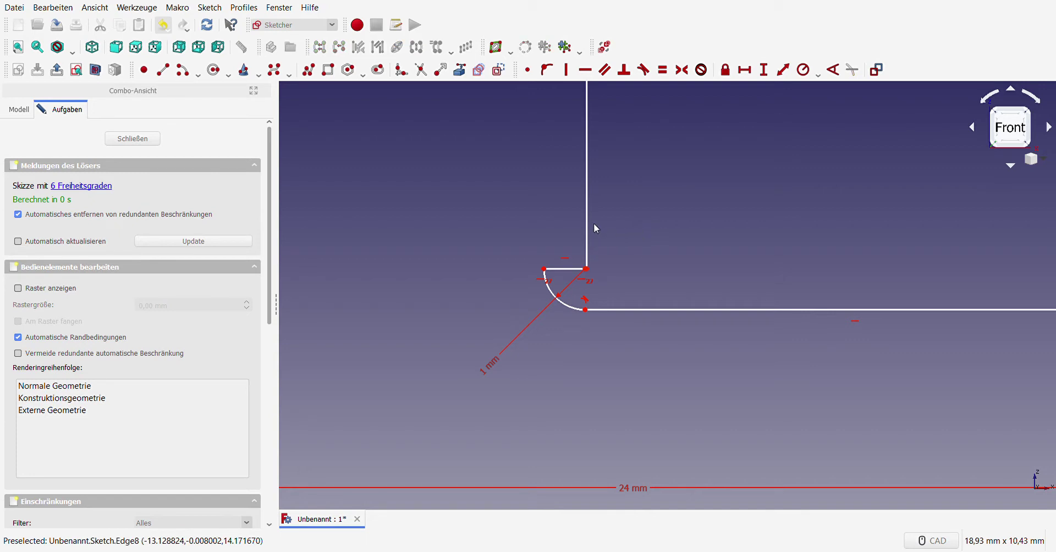
{"action": "left_click_drag", "start_coordinate": [588, 220], "coordinate": [610, 216]}
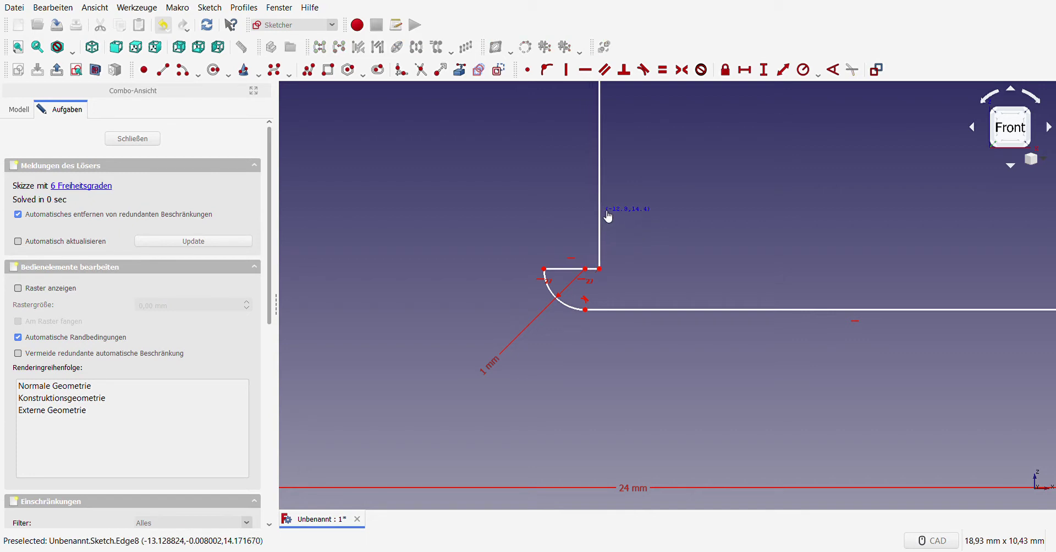
{"action": "left_click", "coordinate": [569, 269]}
{"action": "left_click", "coordinate": [745, 70]}
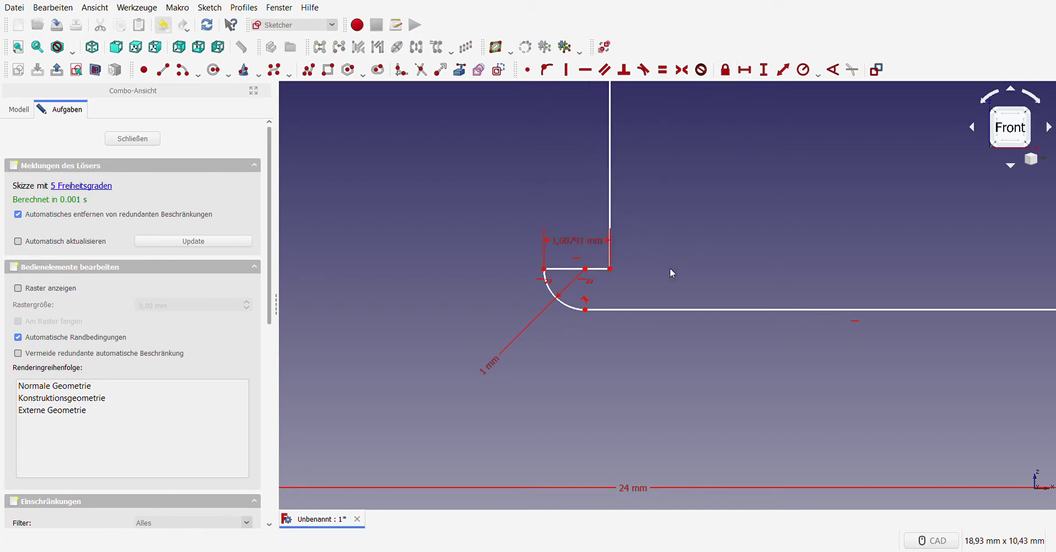
{"action": "scroll", "coordinate": [538, 291], "scroll_direction": "down", "scroll_amount": 1}
{"action": "scroll", "coordinate": [572, 302], "scroll_direction": "down", "scroll_amount": 2}
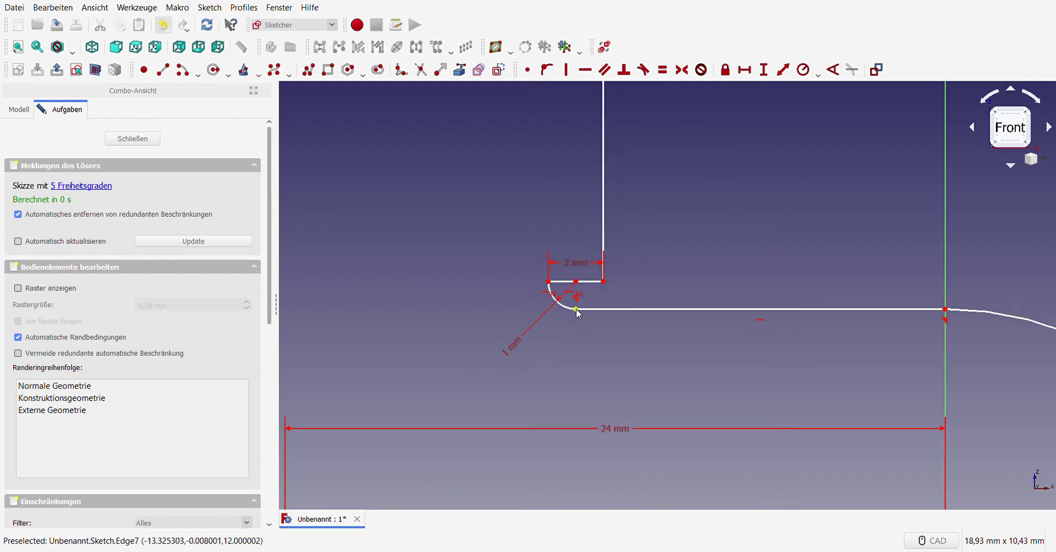
{"action": "scroll", "coordinate": [550, 306], "scroll_direction": "down", "scroll_amount": 2}
{"action": "scroll", "coordinate": [549, 313], "scroll_direction": "down", "scroll_amount": 2}
{"action": "scroll", "coordinate": [549, 314], "scroll_direction": "up", "scroll_amount": 6}
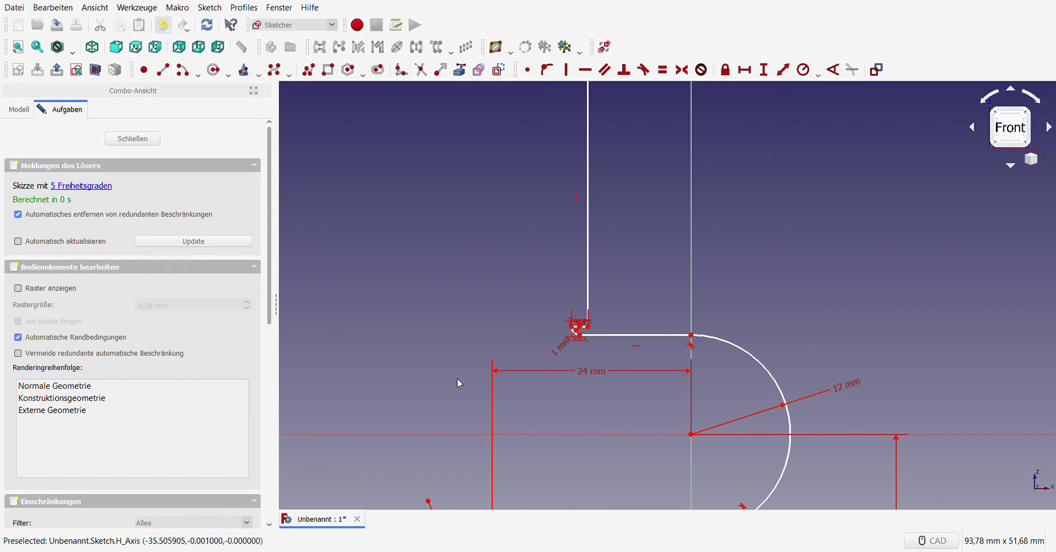
- Draw a vertical line down from the frame's top side and convert it to construction geometry
{"action": "scroll", "coordinate": [457, 378], "scroll_direction": "down", "scroll_amount": 3}
{"action": "scroll", "coordinate": [519, 355], "scroll_direction": "up", "scroll_amount": 3}
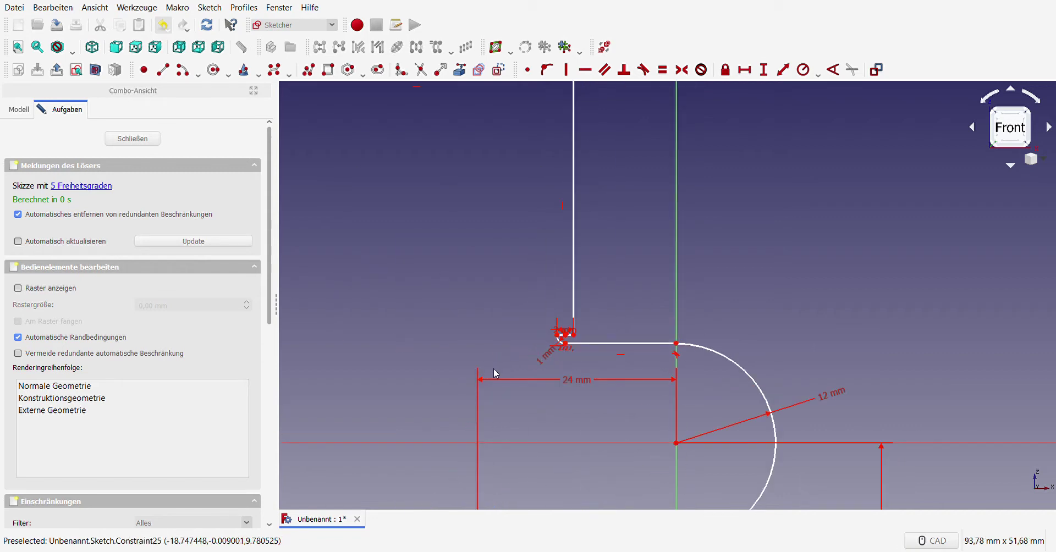
{"action": "scroll", "coordinate": [550, 341], "scroll_direction": "up", "scroll_amount": 4}
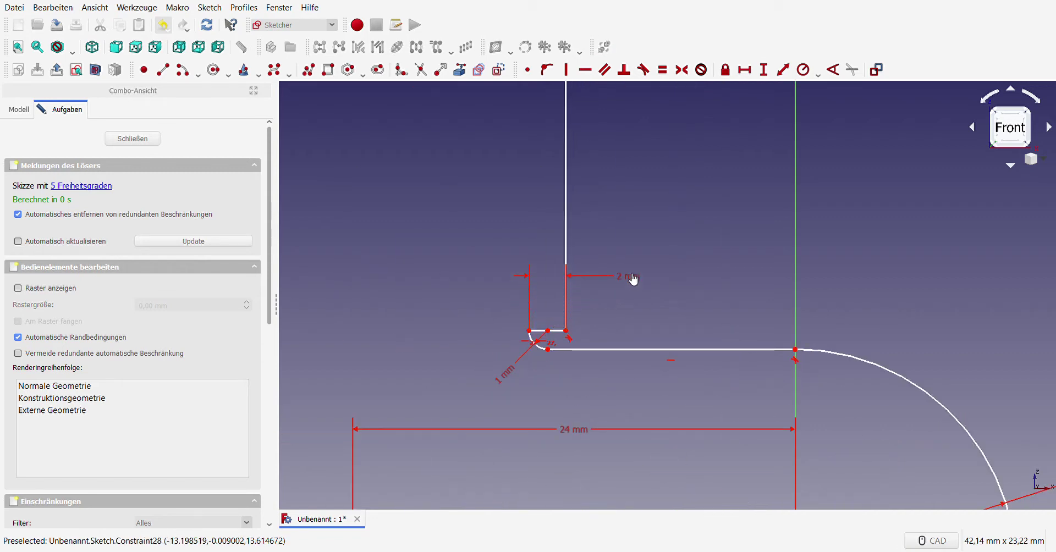
{"action": "scroll", "coordinate": [538, 395], "scroll_direction": "down", "scroll_amount": 5}
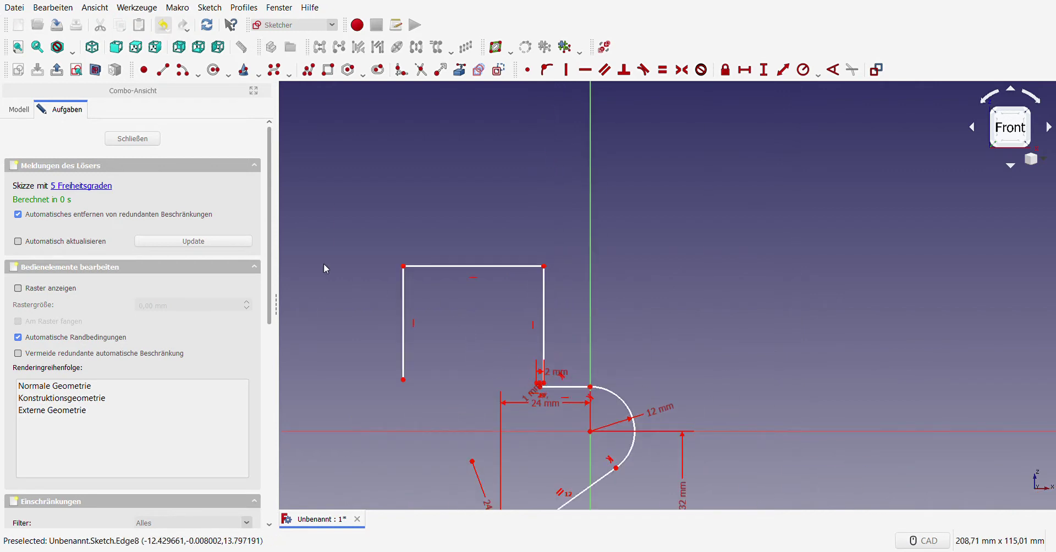
{"action": "left_click", "coordinate": [163, 69]}
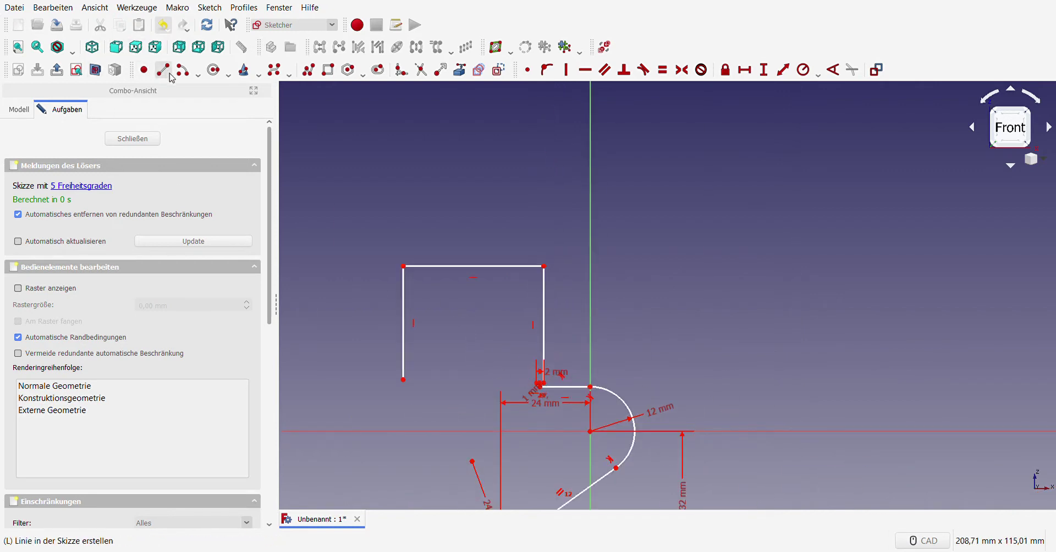
{"action": "left_click", "coordinate": [479, 267]}
{"action": "left_click", "coordinate": [478, 388]}
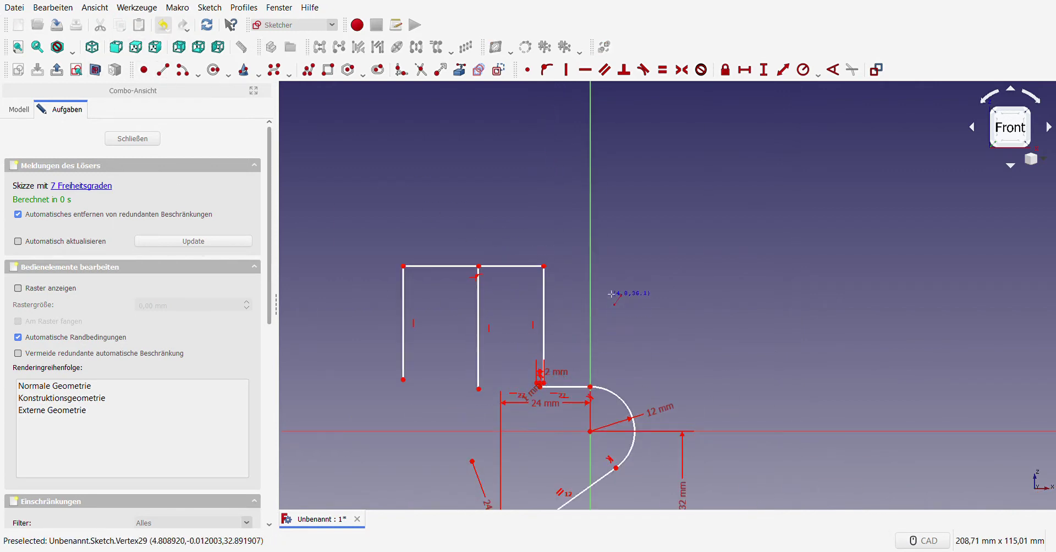
{"action": "key", "text": "Escape"}
{"action": "left_click", "coordinate": [478, 297]}
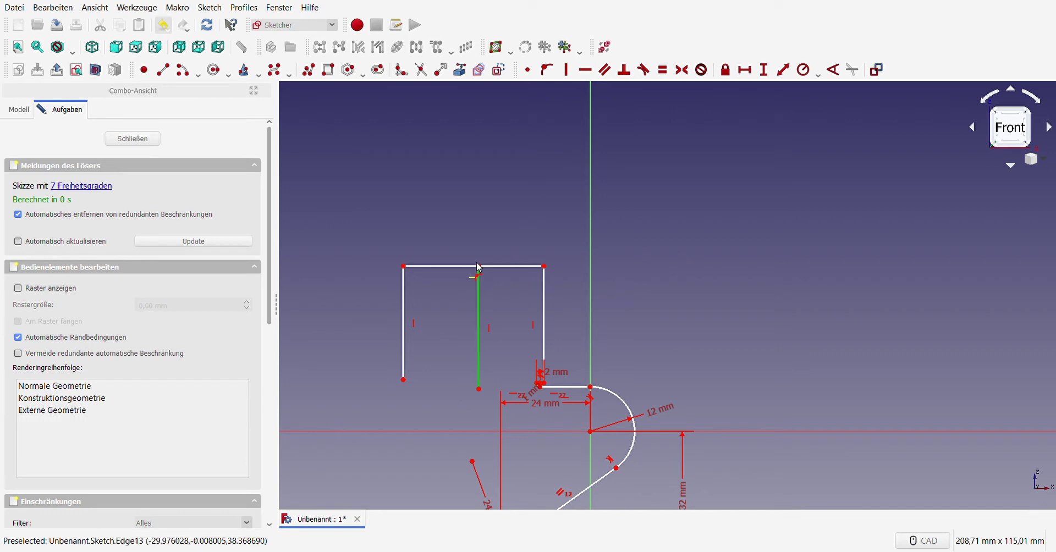
{"action": "left_click", "coordinate": [497, 70]}
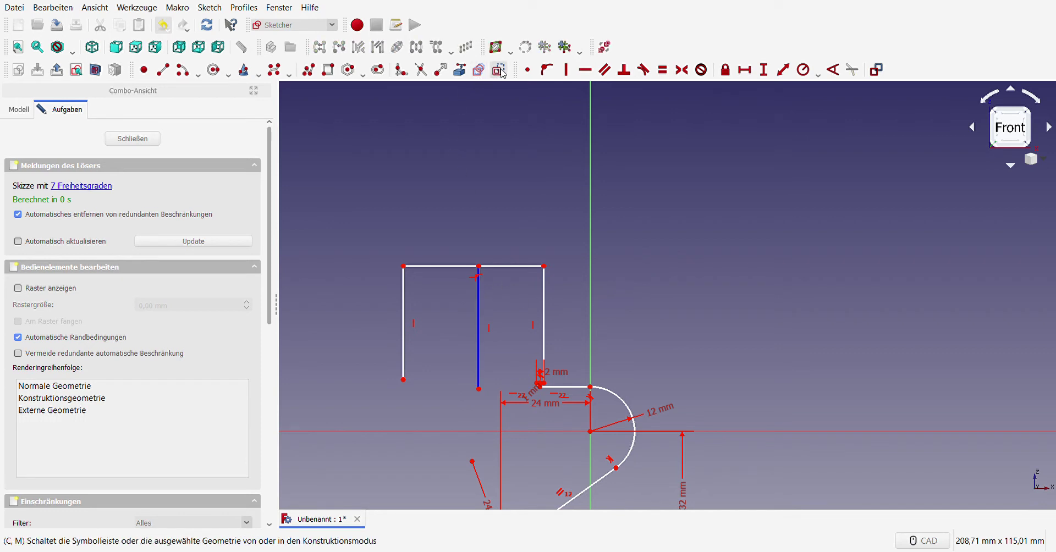
- Make the rectangle's top corners symmetric about the construction line
{"action": "left_click", "coordinate": [403, 267]}
{"action": "left_click", "coordinate": [544, 267]}
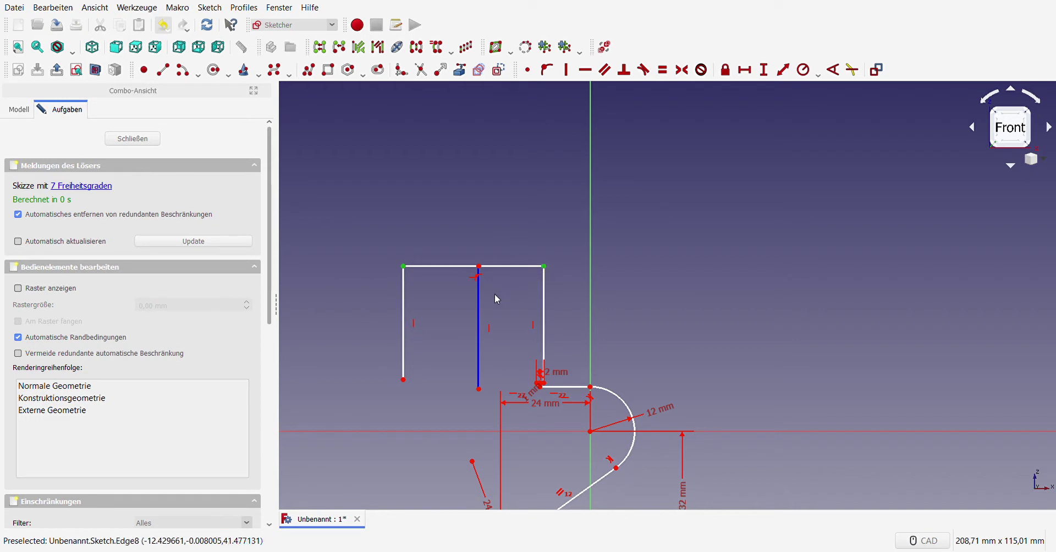
{"action": "left_click", "coordinate": [479, 299]}
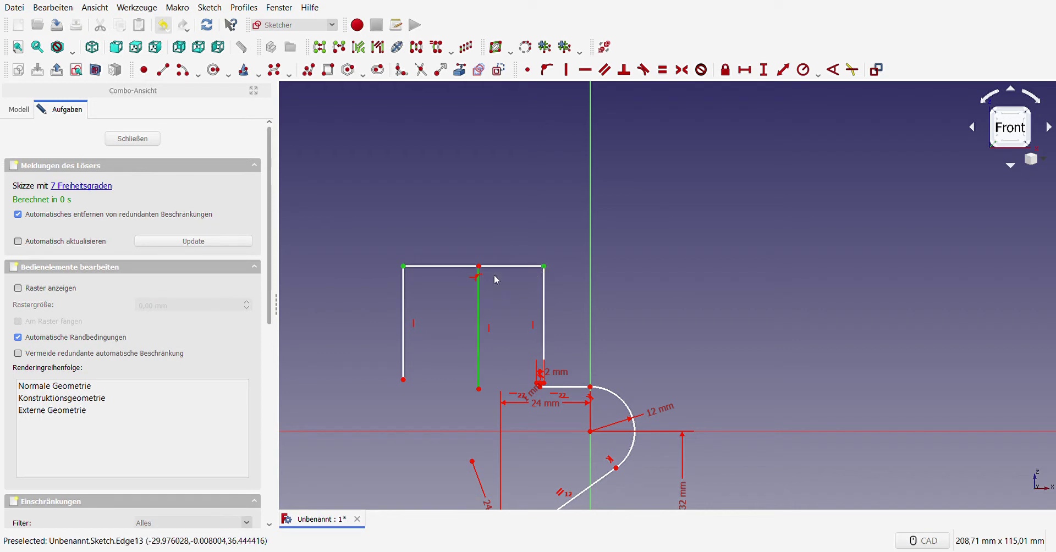
{"action": "left_click", "coordinate": [682, 70]}
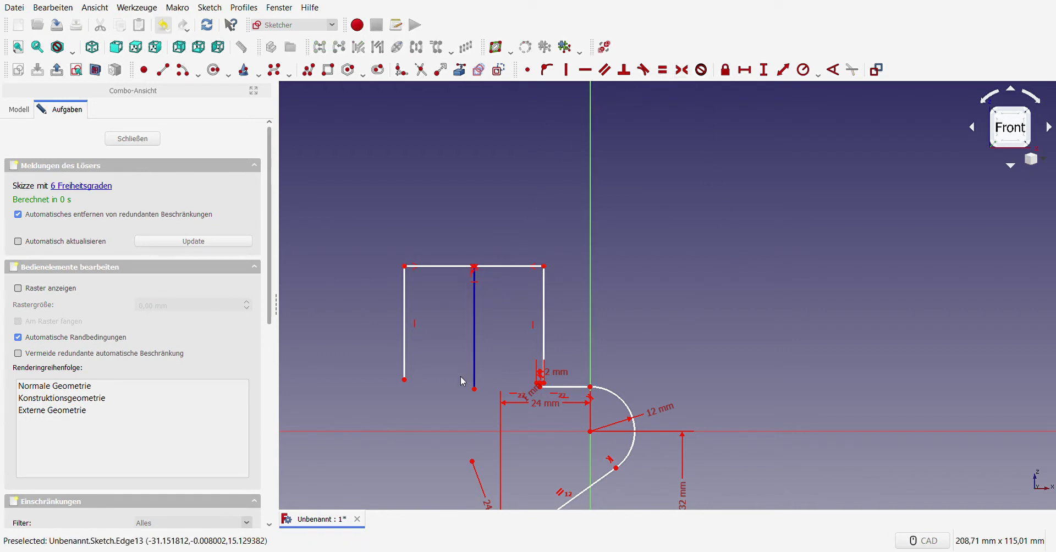
- Fix the rectangle's top midpoint 20 mm horizontally from the origin
{"action": "left_click", "coordinate": [478, 271]}
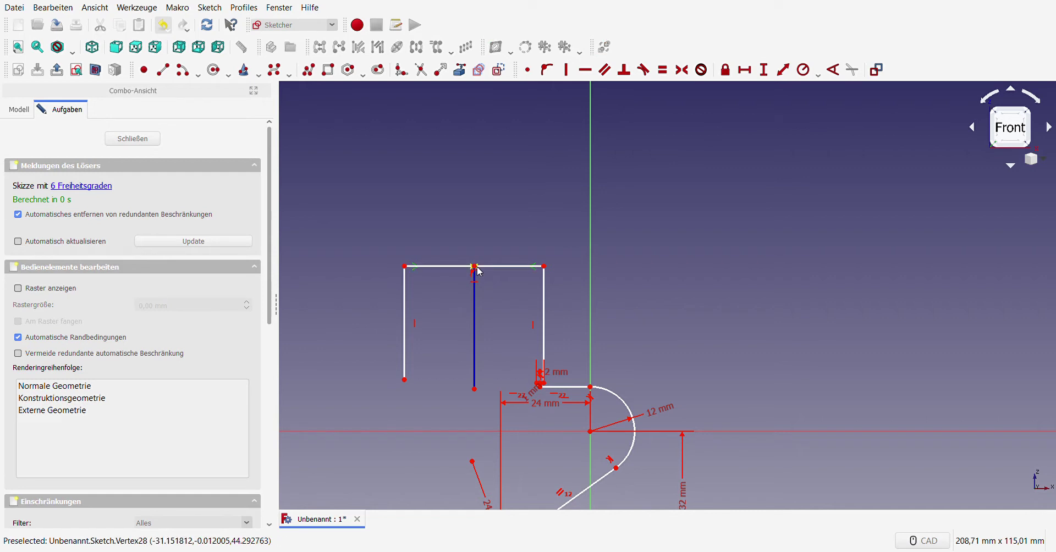
{"action": "left_click", "coordinate": [495, 236]}
{"action": "left_click", "coordinate": [476, 267]}
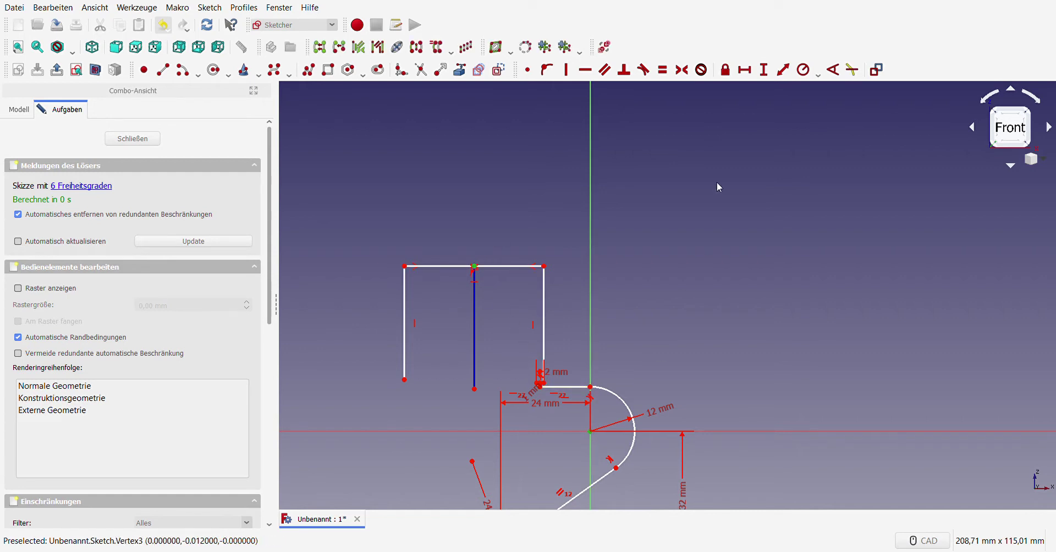
{"action": "left_click", "coordinate": [745, 71]}
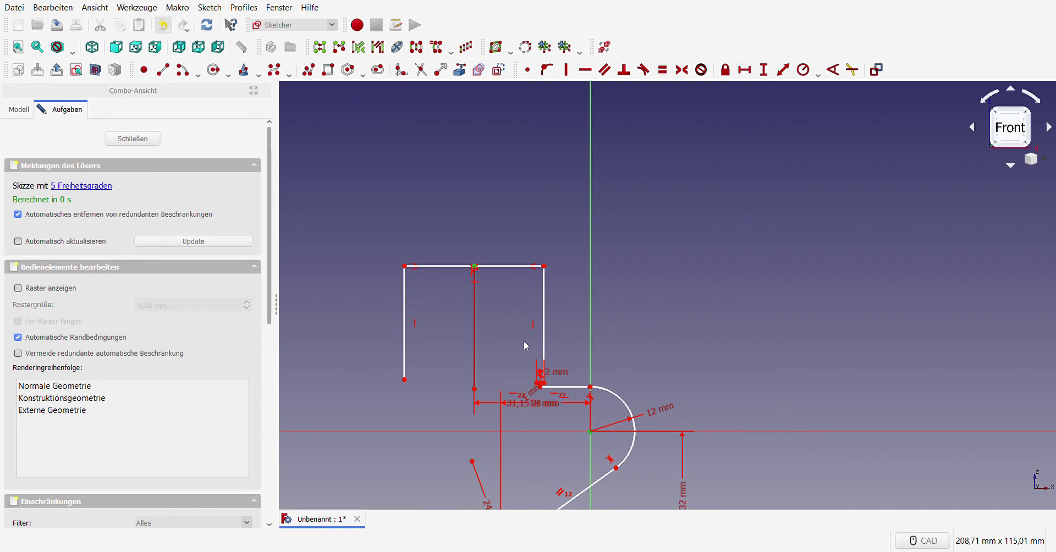
{"action": "type", "text": "20"}
{"action": "key", "text": "Return"}
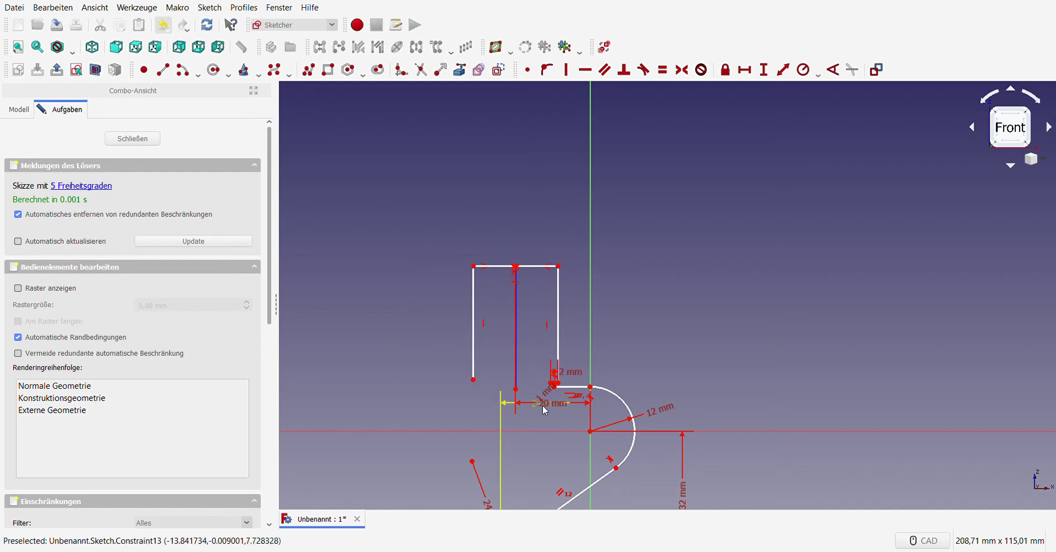
- Move the 20 mm dimension above the rectangle and the 24 mm dimension below the arc centre
{"action": "scroll", "coordinate": [546, 407], "scroll_direction": "up", "scroll_amount": 2}
{"action": "scroll", "coordinate": [543, 417], "scroll_direction": "up", "scroll_amount": 2}
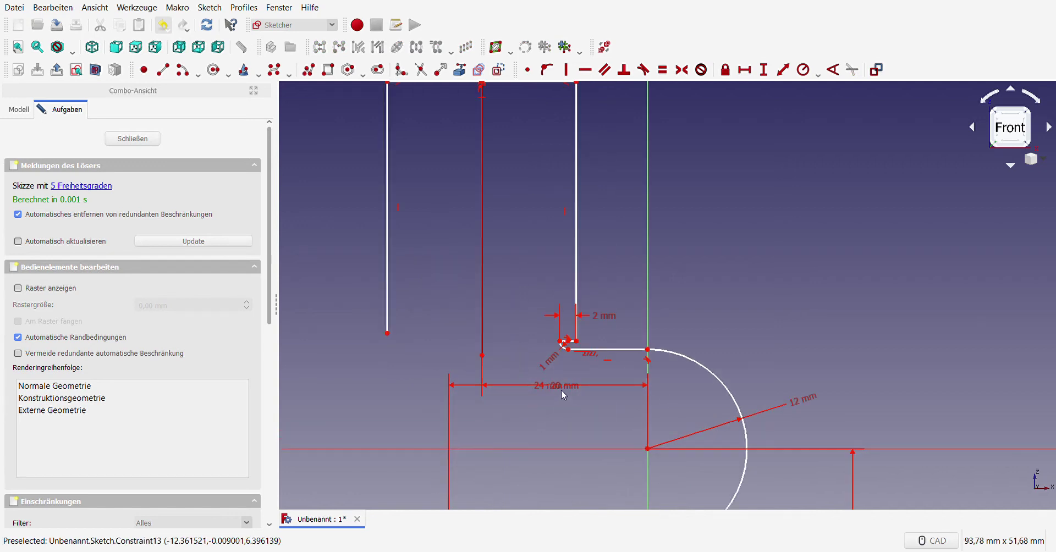
{"action": "left_click_drag", "start_coordinate": [559, 389], "coordinate": [576, 278]}
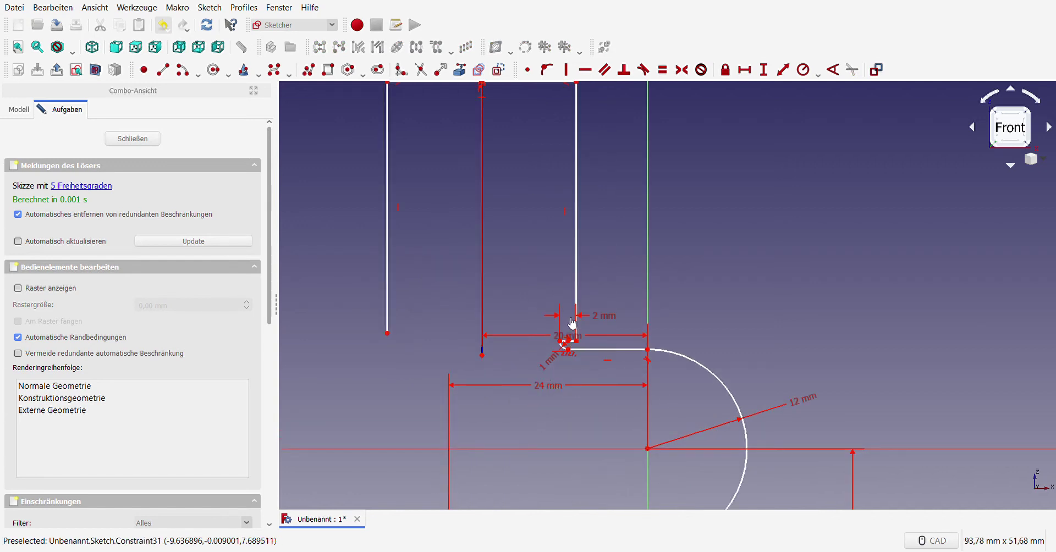
{"action": "scroll", "coordinate": [576, 279], "scroll_direction": "down", "scroll_amount": 4}
{"action": "scroll", "coordinate": [555, 240], "scroll_direction": "up", "scroll_amount": 2}
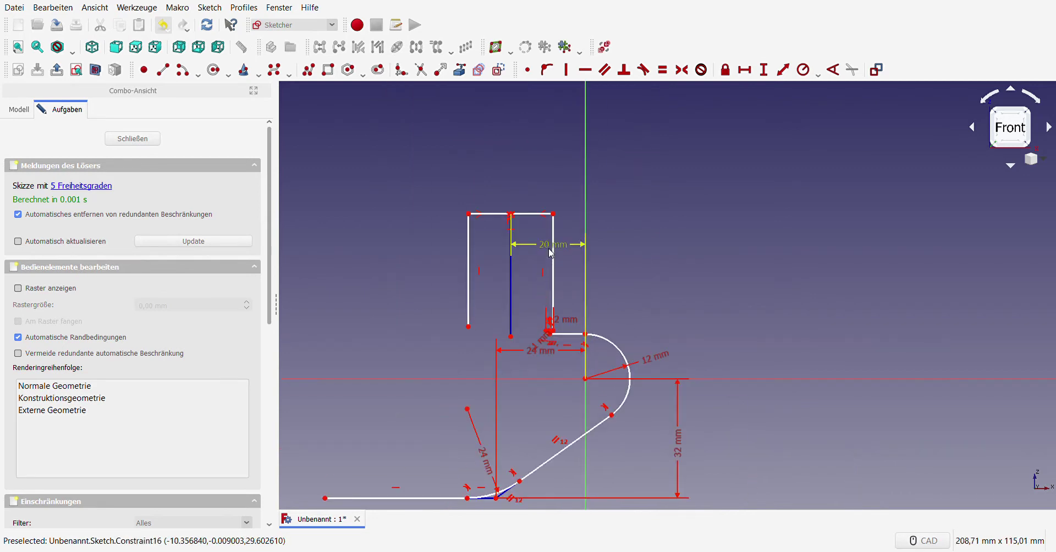
{"action": "left_click_drag", "start_coordinate": [555, 240], "coordinate": [556, 181]}
{"action": "middle_click_drag", "start_coordinate": [473, 317], "coordinate": [486, 339]}
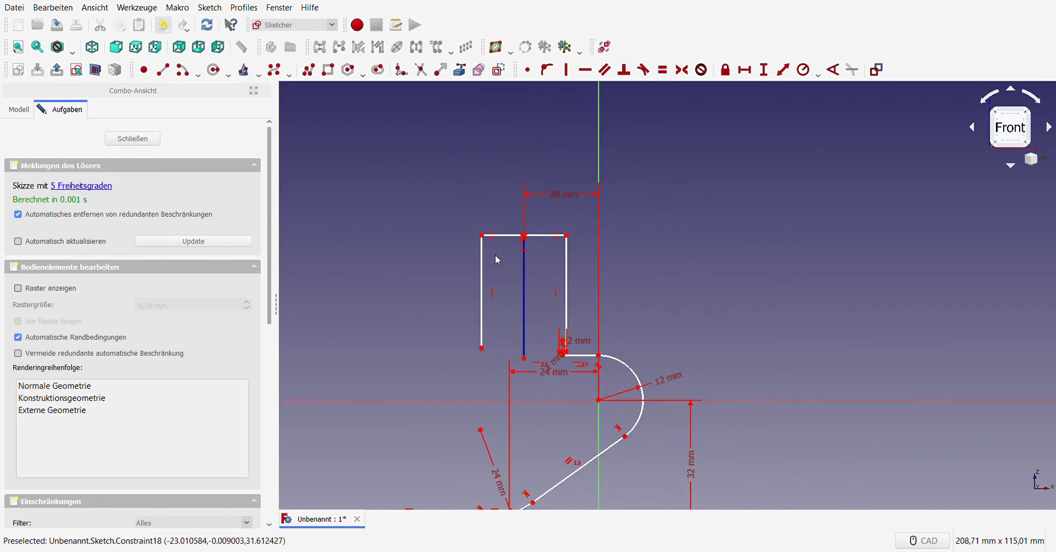
{"action": "scroll", "coordinate": [539, 408], "scroll_direction": "up", "scroll_amount": 4}
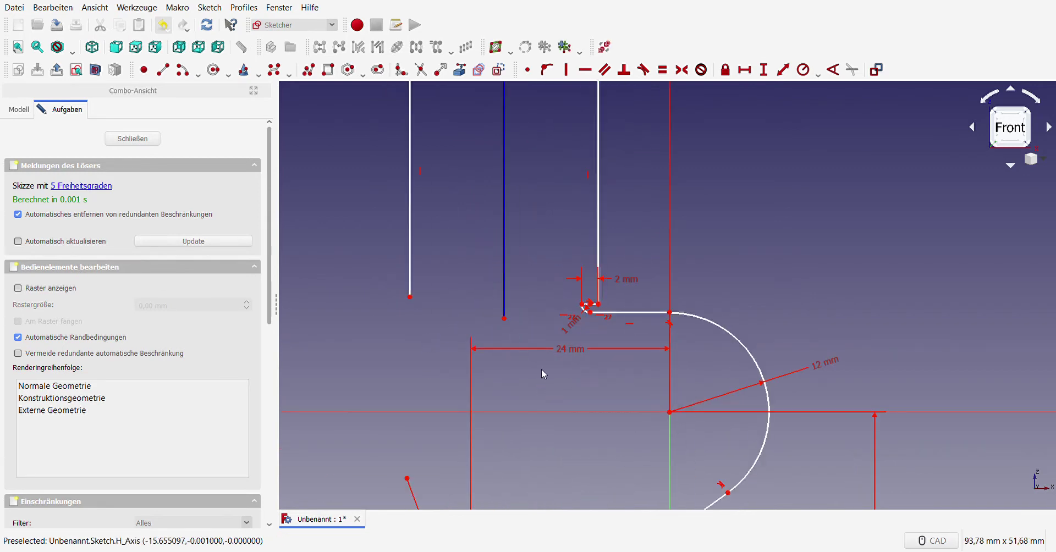
{"action": "scroll", "coordinate": [542, 365], "scroll_direction": "down", "scroll_amount": 2}
{"action": "left_click_drag", "start_coordinate": [558, 366], "coordinate": [572, 434]}
- Give the upper strip's top line a 20 mm horizontal length
{"action": "scroll", "coordinate": [544, 407], "scroll_direction": "down", "scroll_amount": 3}
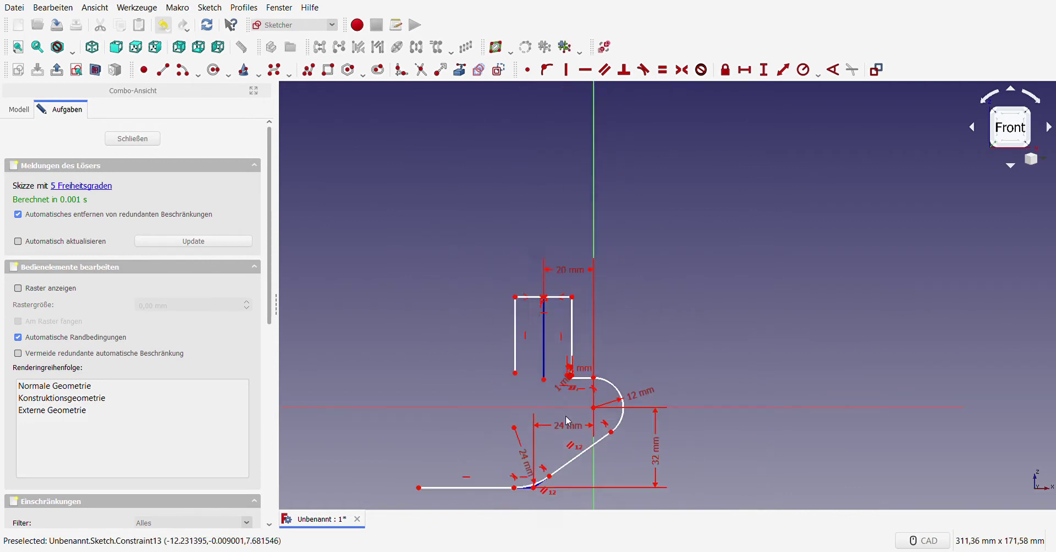
{"action": "scroll", "coordinate": [541, 402], "scroll_direction": "up", "scroll_amount": 2}
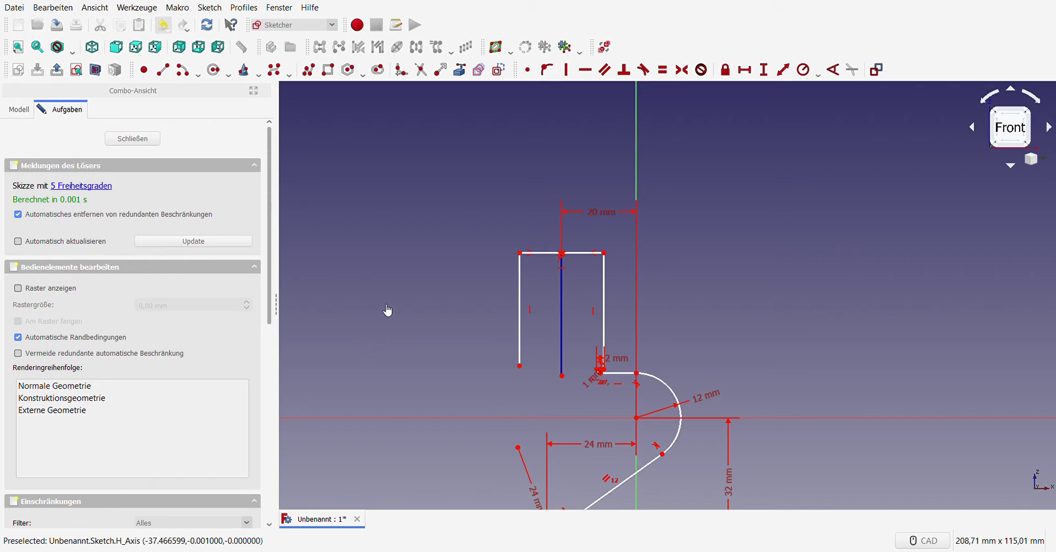
{"action": "left_click", "coordinate": [583, 253]}
{"action": "left_click", "coordinate": [745, 70]}
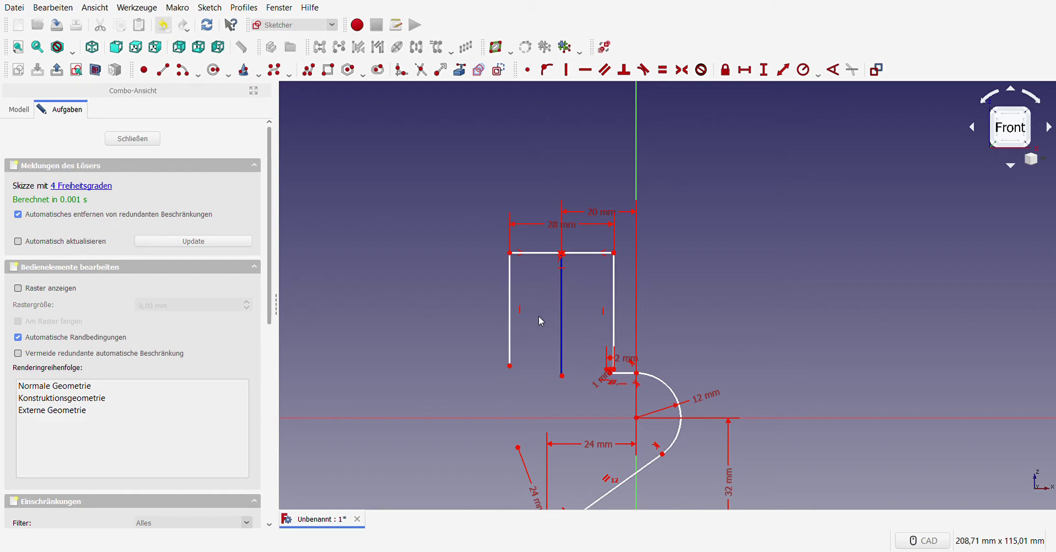
- Drag the older 20 mm dimension aside and bring the lower profile into view
{"action": "scroll", "coordinate": [539, 315], "scroll_direction": "up", "scroll_amount": 2}
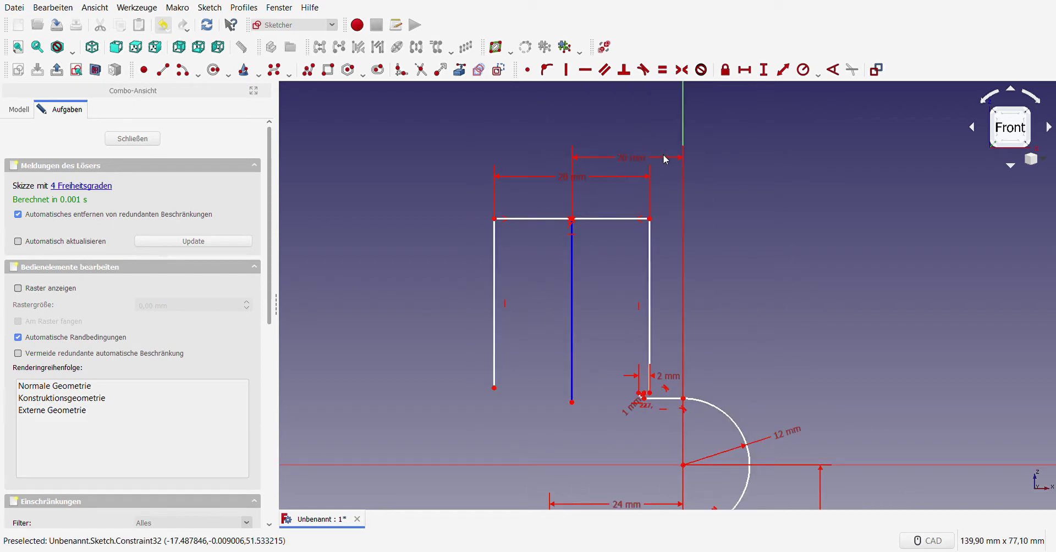
{"action": "left_click_drag", "start_coordinate": [655, 160], "coordinate": [617, 205]}
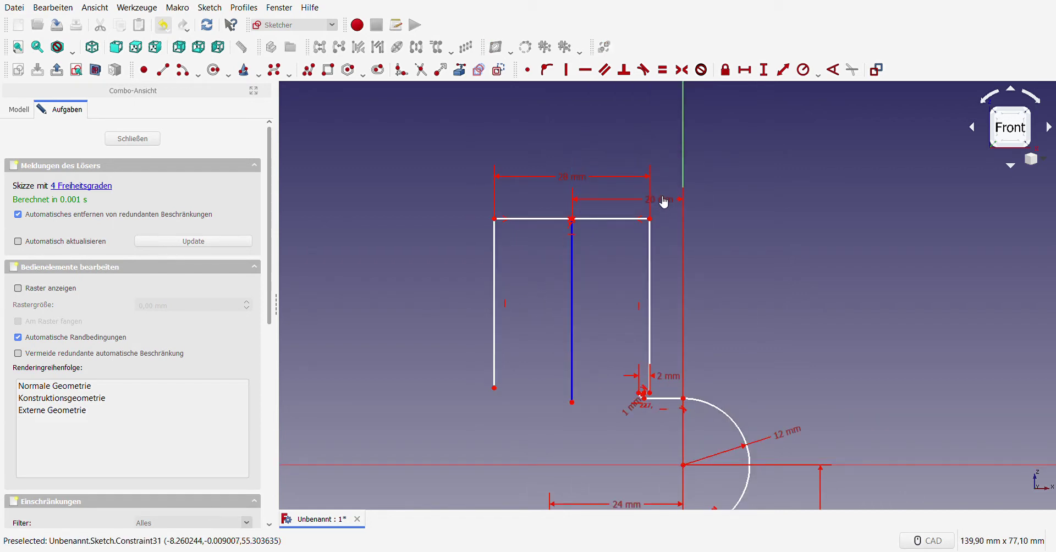
{"action": "scroll", "coordinate": [614, 204], "scroll_direction": "down", "scroll_amount": 2}
{"action": "middle_click_drag", "start_coordinate": [652, 177], "coordinate": [589, 254]}
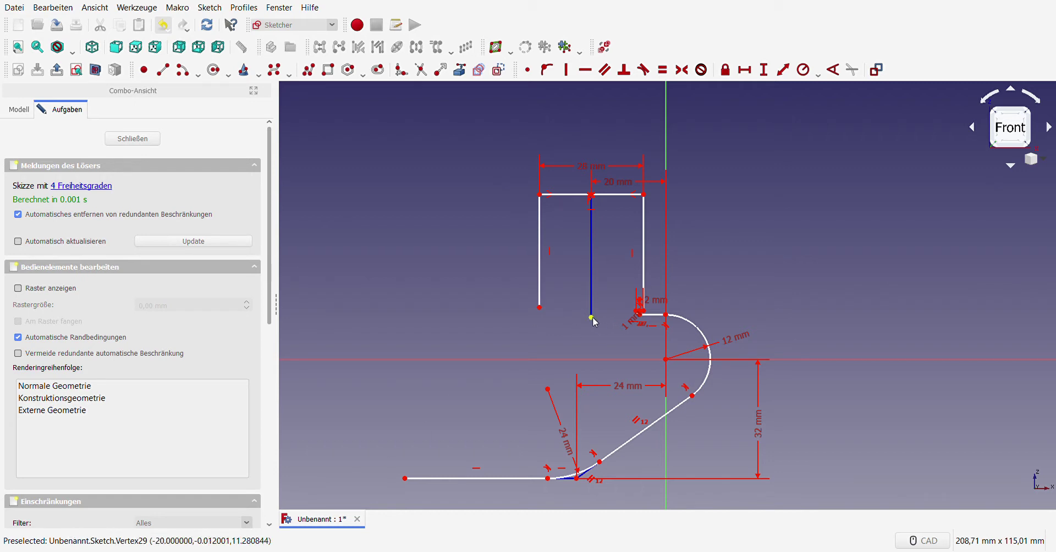
- Align the short step edge's top endpoint horizontally with the left line's lower endpoint
{"action": "scroll", "coordinate": [636, 330], "scroll_direction": "up", "scroll_amount": 5}
{"action": "left_click", "coordinate": [663, 268]}
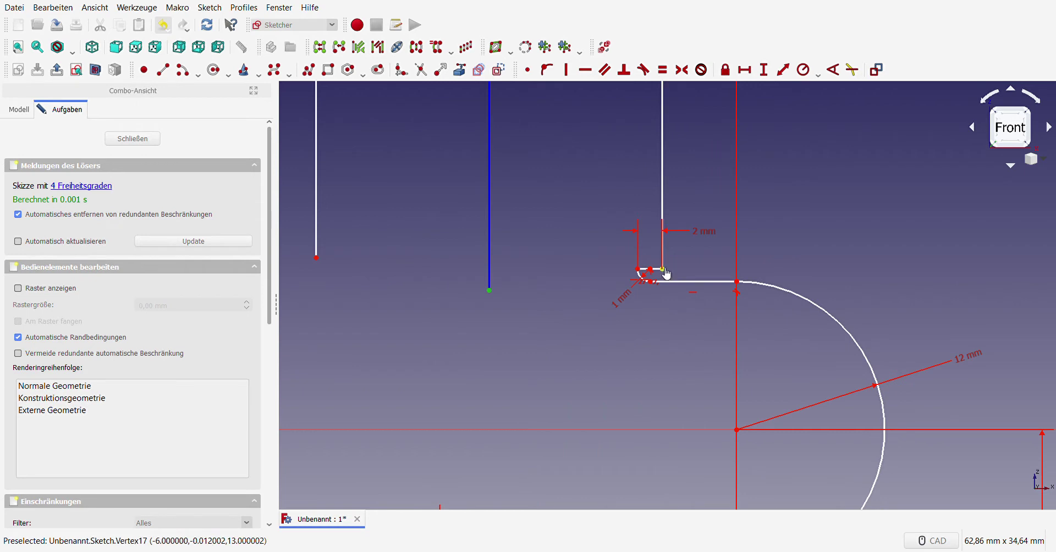
{"action": "left_click", "coordinate": [316, 258]}
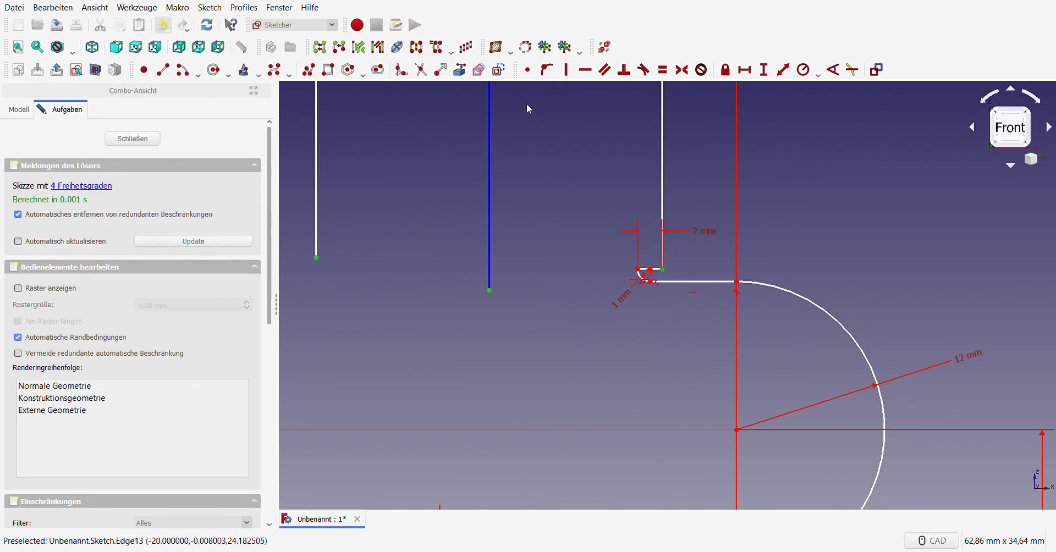
{"action": "left_click", "coordinate": [586, 69]}
{"action": "scroll", "coordinate": [576, 280], "scroll_direction": "down", "scroll_amount": 5}
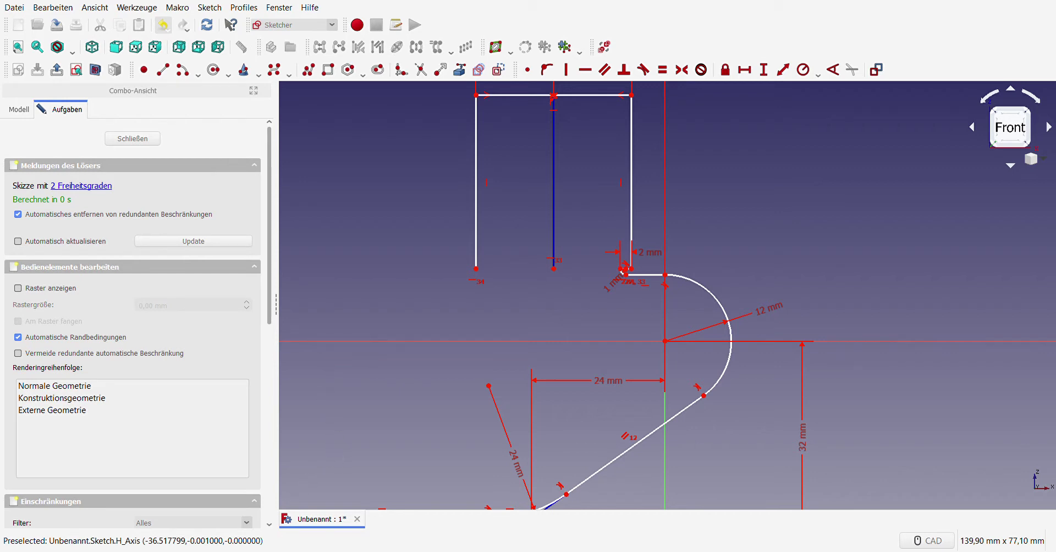
{"action": "scroll", "coordinate": [524, 220], "scroll_direction": "down", "scroll_amount": 3}
{"action": "scroll", "coordinate": [532, 271], "scroll_direction": "up", "scroll_amount": 3}
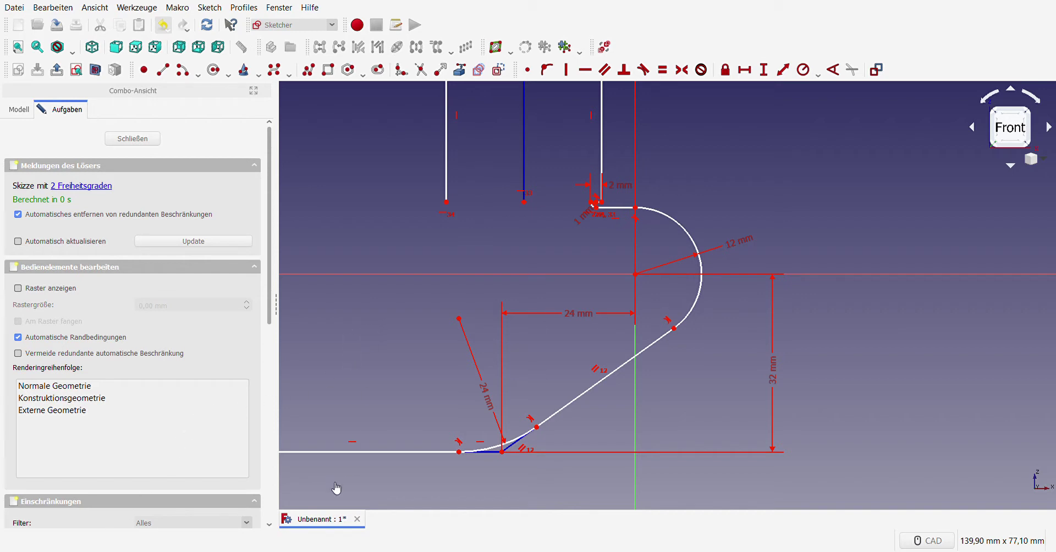
- Draw a vertical line down to the 24 mm point and a horizontal line joined to its top
{"action": "left_click", "coordinate": [163, 69]}
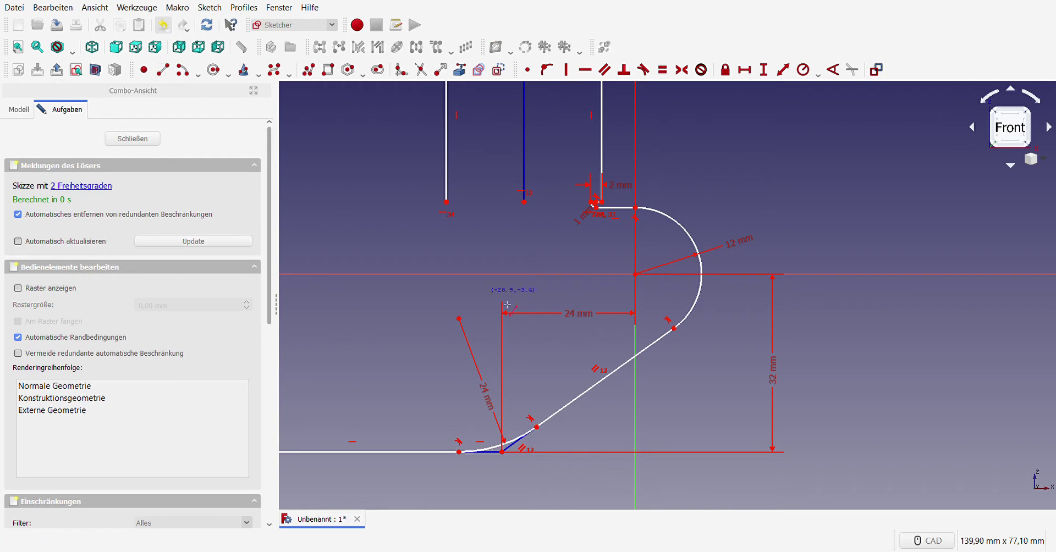
{"action": "left_click", "coordinate": [504, 214]}
{"action": "left_click", "coordinate": [505, 299]}
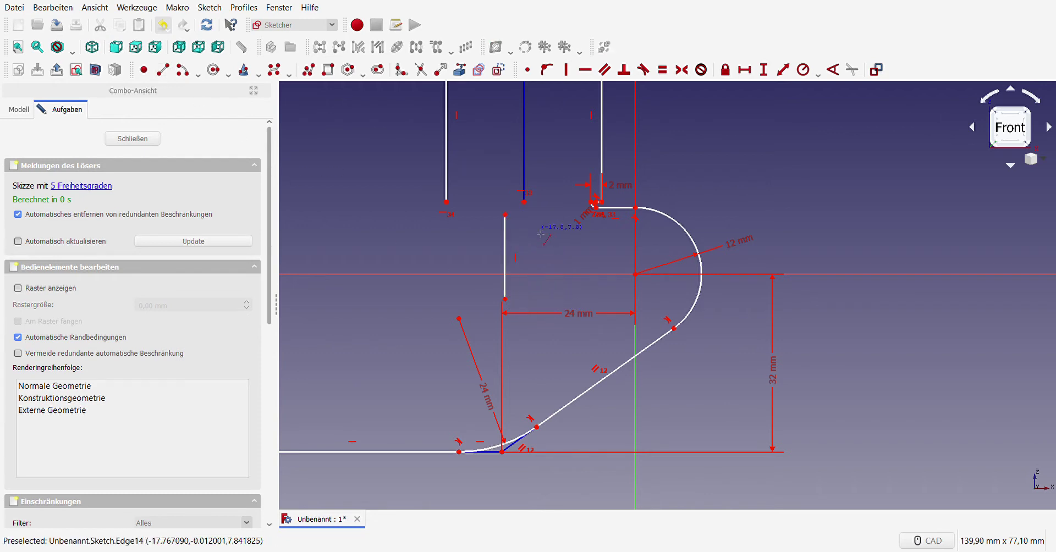
{"action": "right_click", "coordinate": [507, 214]}
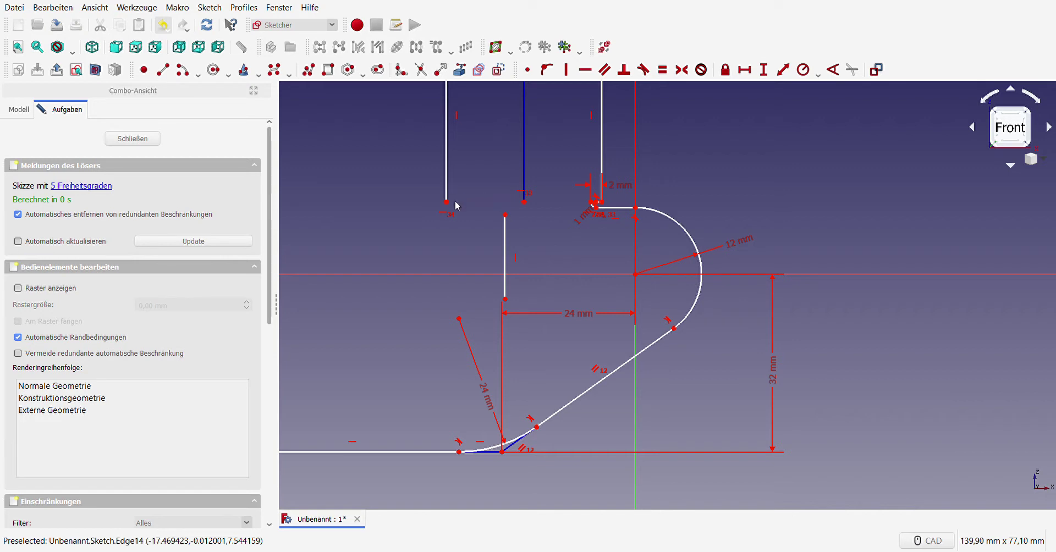
{"action": "key", "text": "g"}
{"action": "key", "text": "l"}
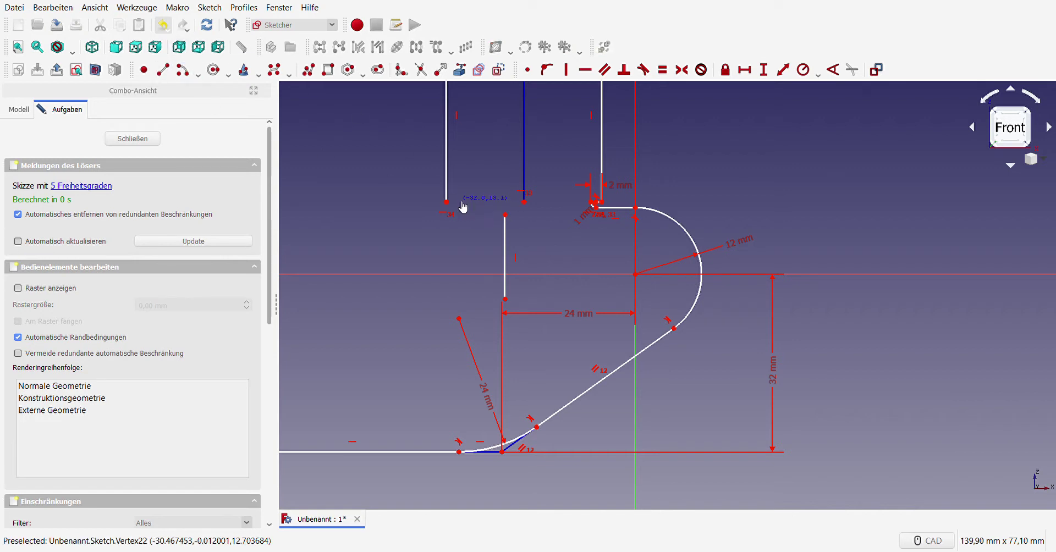
{"action": "left_click", "coordinate": [458, 201]}
{"action": "left_click", "coordinate": [491, 201]}
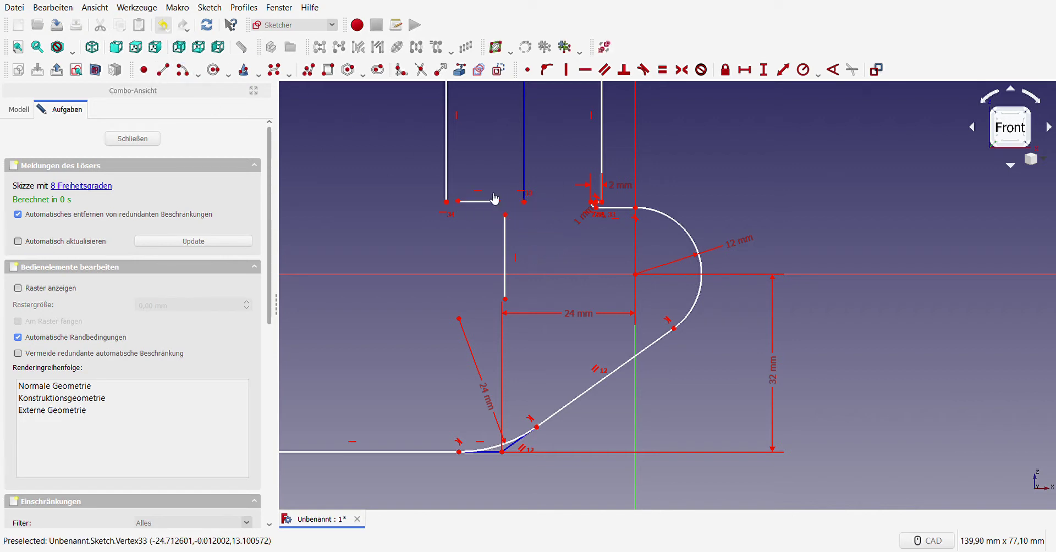
{"action": "left_click_drag", "start_coordinate": [493, 199], "coordinate": [506, 214]}
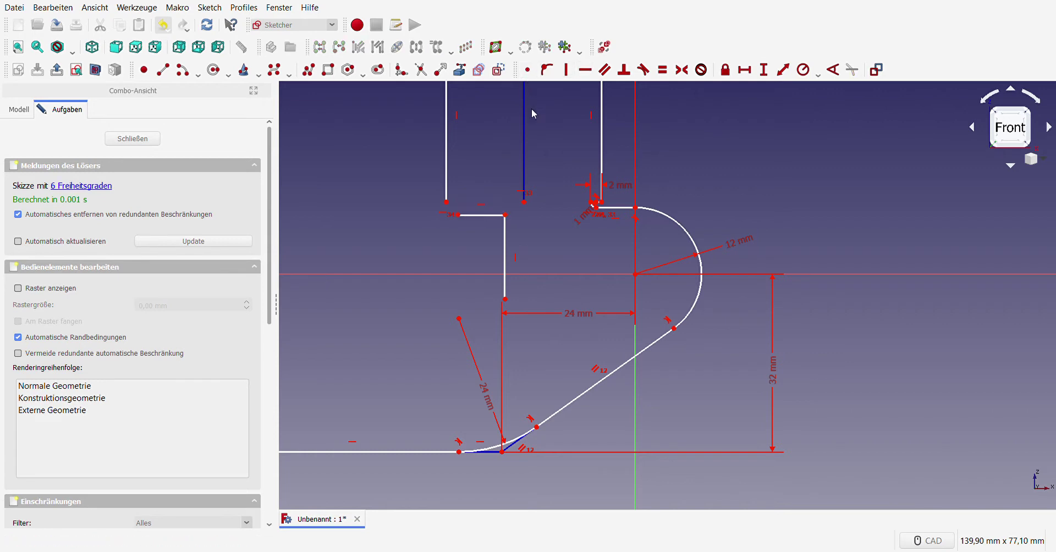
- Make the horizontal line's left end coincide with the left line's bottom endpoint
{"action": "left_click", "coordinate": [447, 202]}
{"action": "left_click", "coordinate": [459, 215]}
{"action": "left_click", "coordinate": [527, 69]}
- Dimension the horizontal distance between the new inner corner and the blue line's lower end
{"action": "left_click", "coordinate": [505, 201]}
{"action": "left_click", "coordinate": [524, 201]}
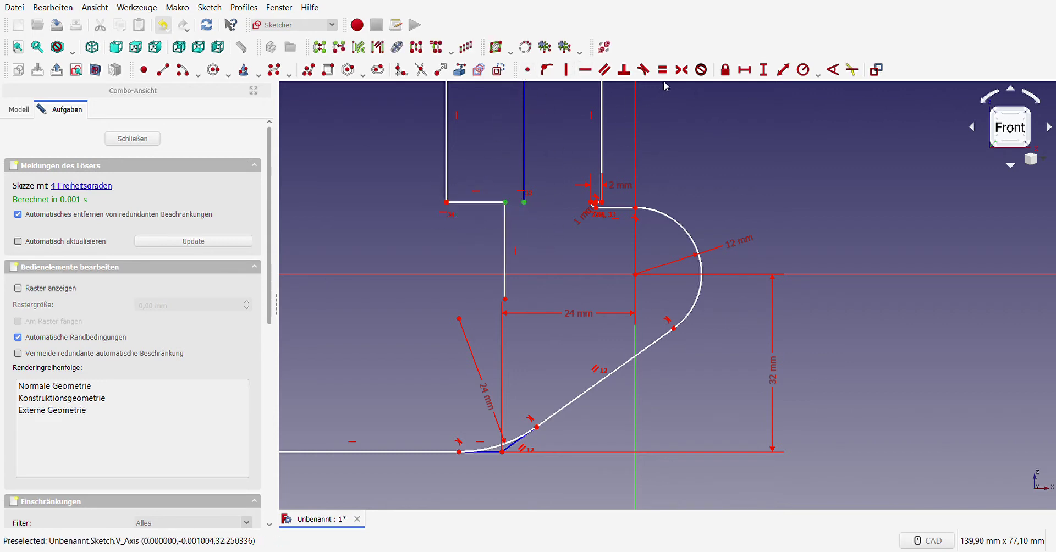
{"action": "left_click", "coordinate": [744, 70]}
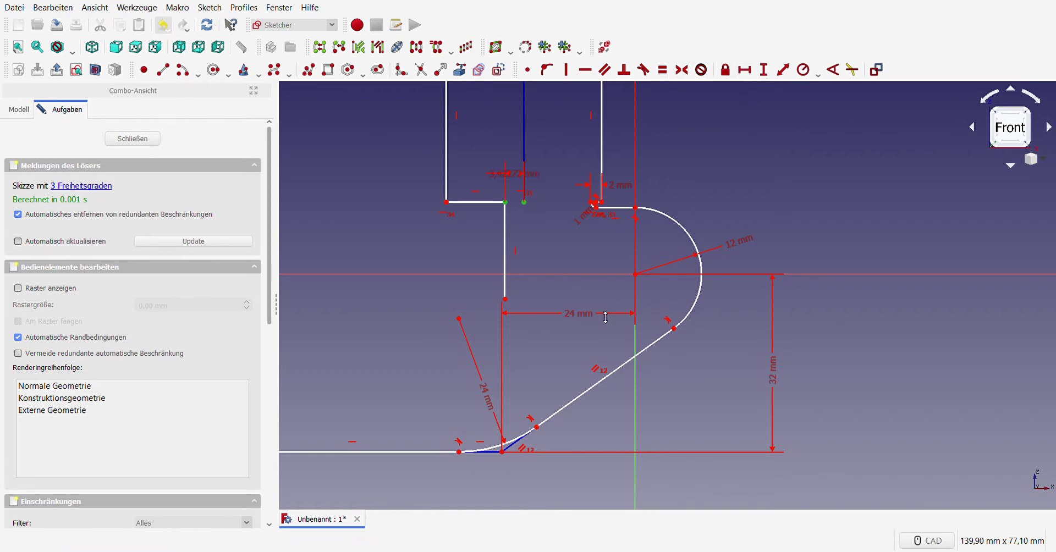
{"action": "left_click", "coordinate": [516, 300]}
{"action": "scroll", "coordinate": [517, 301], "scroll_direction": "down", "scroll_amount": 2}
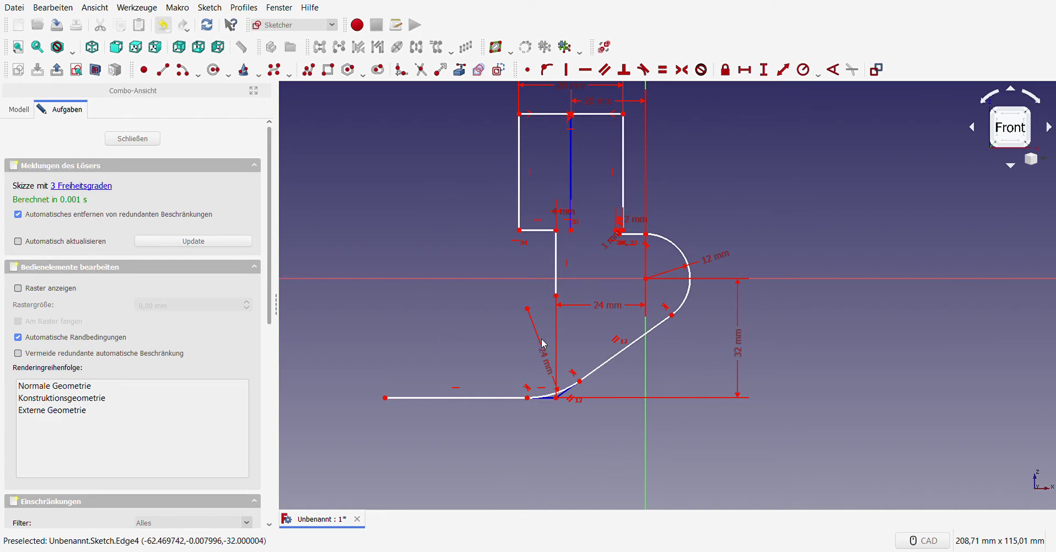
{"action": "left_click_drag", "start_coordinate": [557, 296], "coordinate": [556, 302]}
- Draw a small centre-point arc beside the vertical wall
{"action": "left_click", "coordinate": [182, 69]}
{"action": "scroll", "coordinate": [556, 304], "scroll_direction": "up", "scroll_amount": 5}
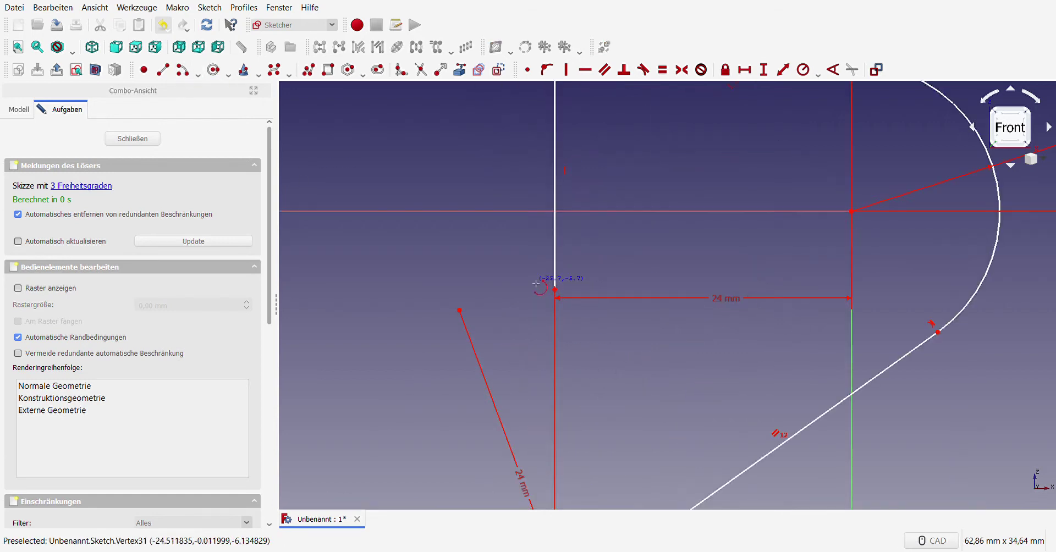
{"action": "left_click", "coordinate": [498, 288]}
{"action": "left_click", "coordinate": [546, 291]}
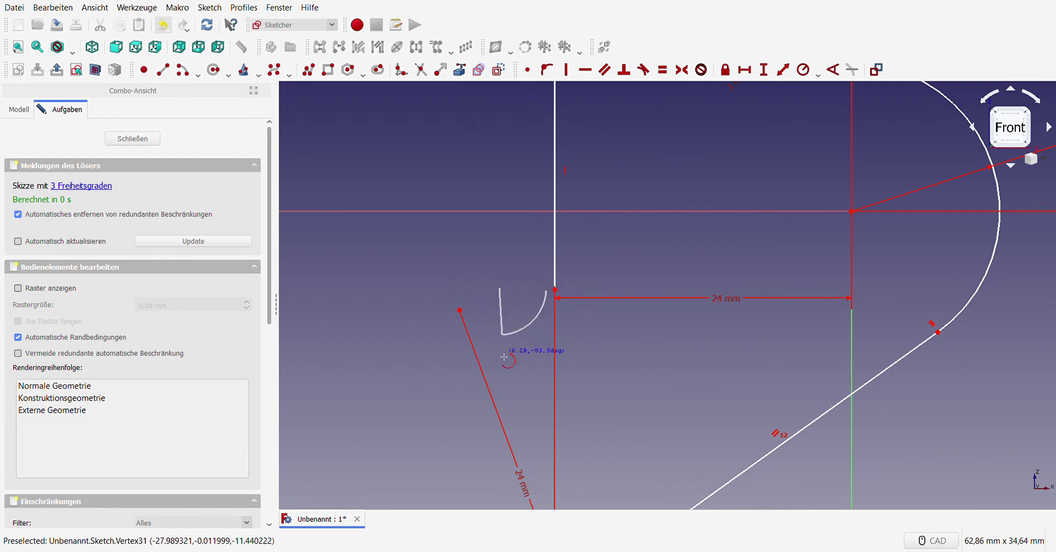
{"action": "left_click", "coordinate": [499, 334]}
{"action": "key", "text": "Escape"}
- Join the arc's upper end to the vertical line's lower end and make them tangent
{"action": "left_click", "coordinate": [546, 290]}
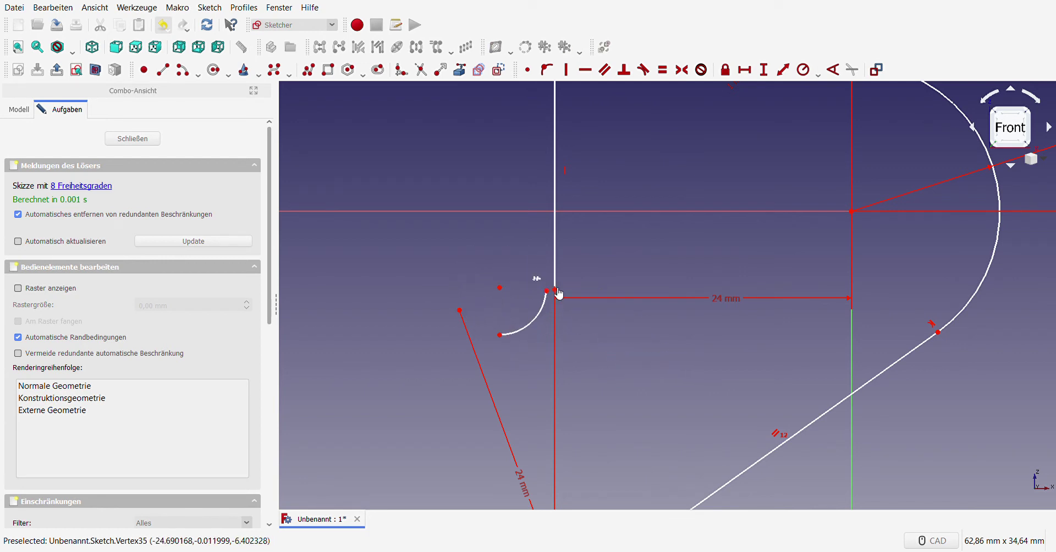
{"action": "left_click", "coordinate": [554, 290]}
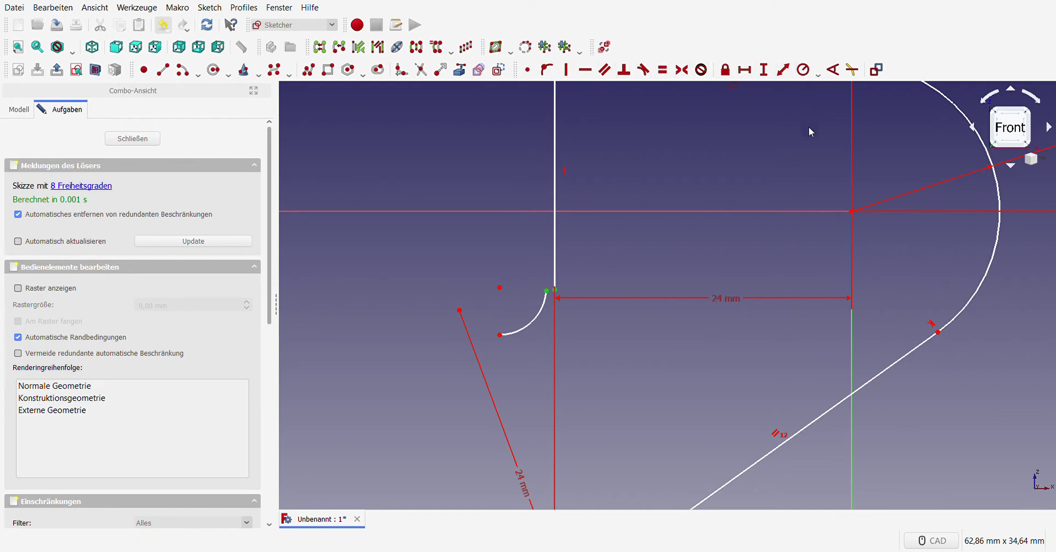
{"action": "left_click", "coordinate": [527, 70]}
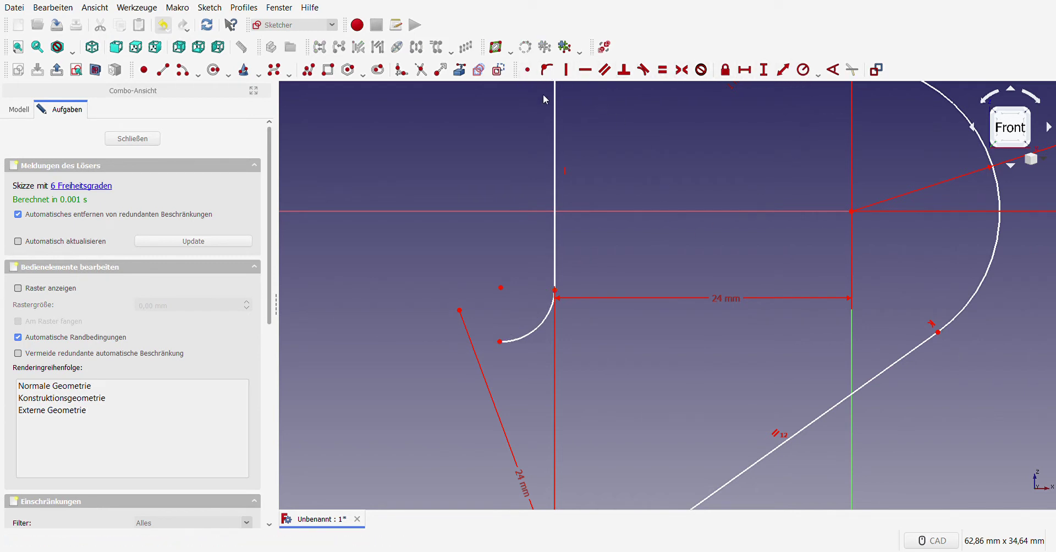
{"action": "left_click", "coordinate": [555, 284]}
{"action": "left_click", "coordinate": [551, 307]}
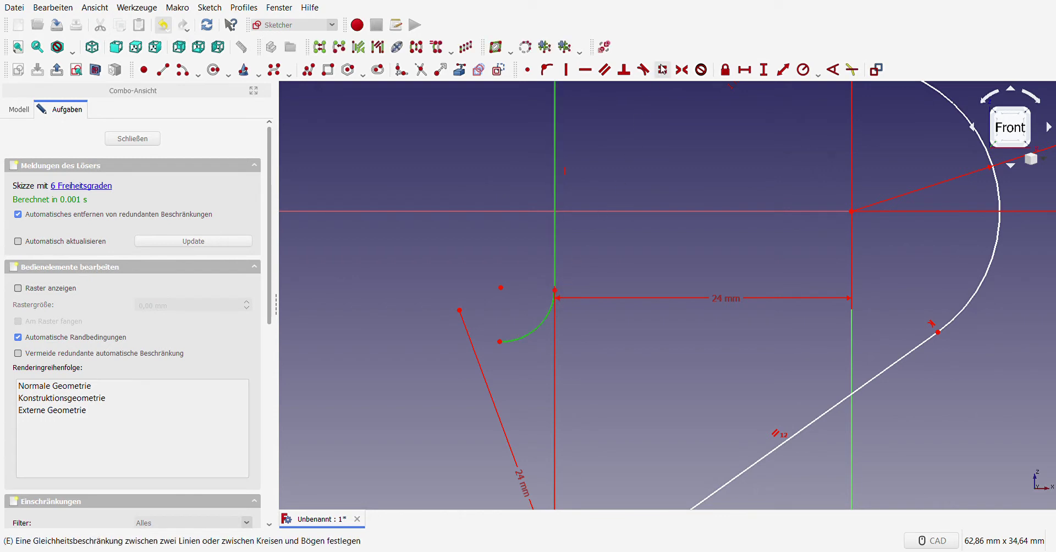
{"action": "left_click", "coordinate": [644, 70]}
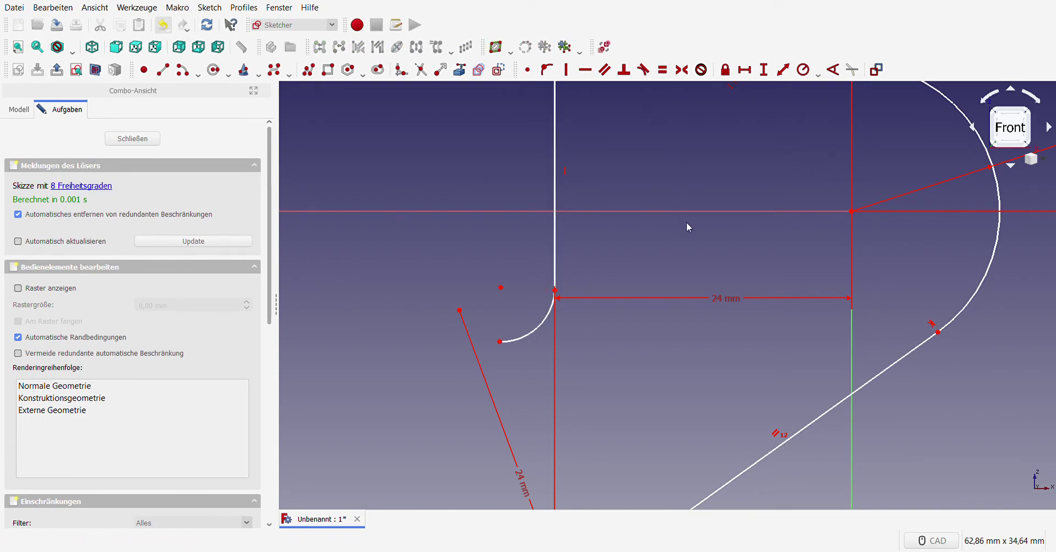
{"action": "left_click_drag", "start_coordinate": [555, 291], "coordinate": [537, 288]}
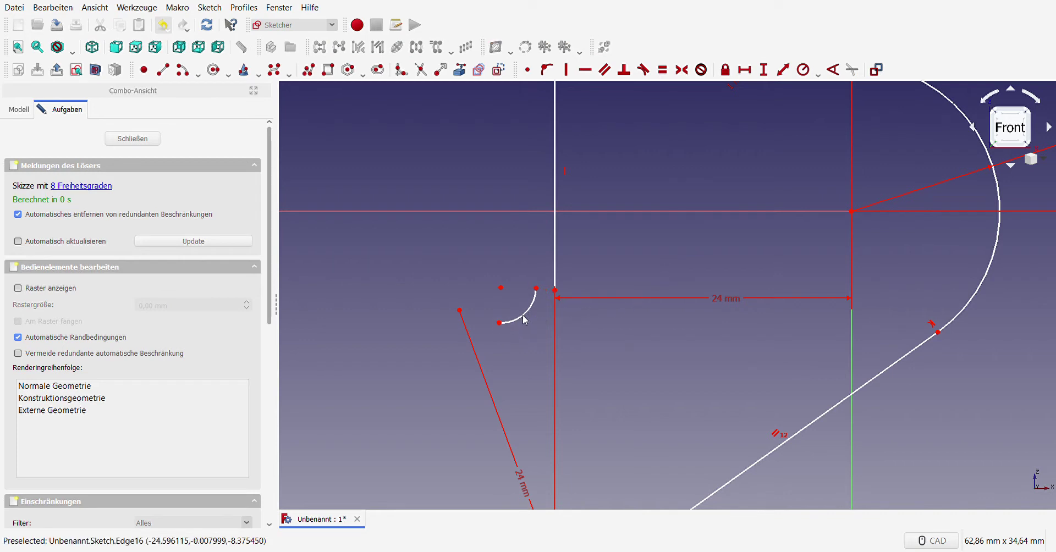
{"action": "left_click", "coordinate": [644, 69]}
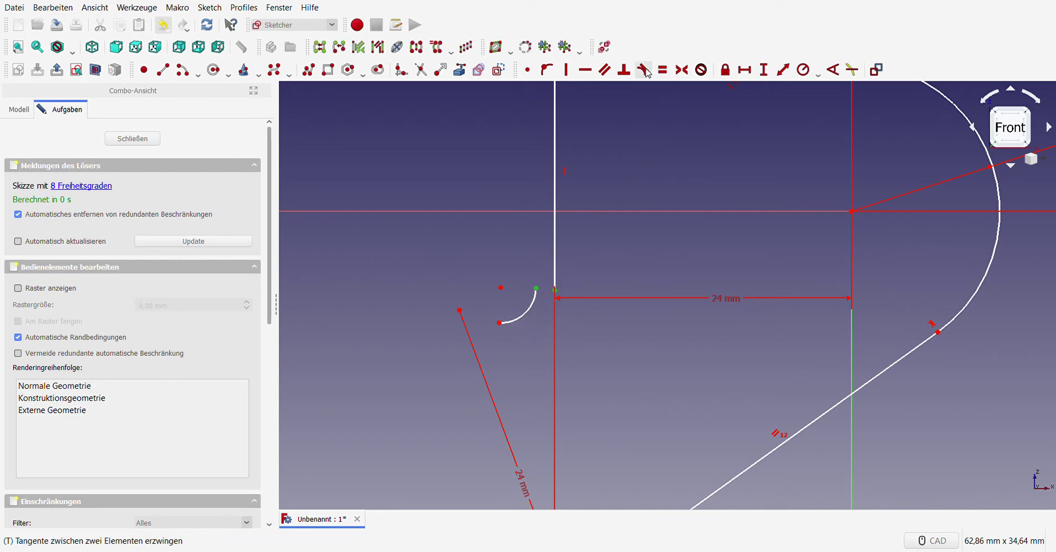
{"action": "left_click", "coordinate": [669, 210]}
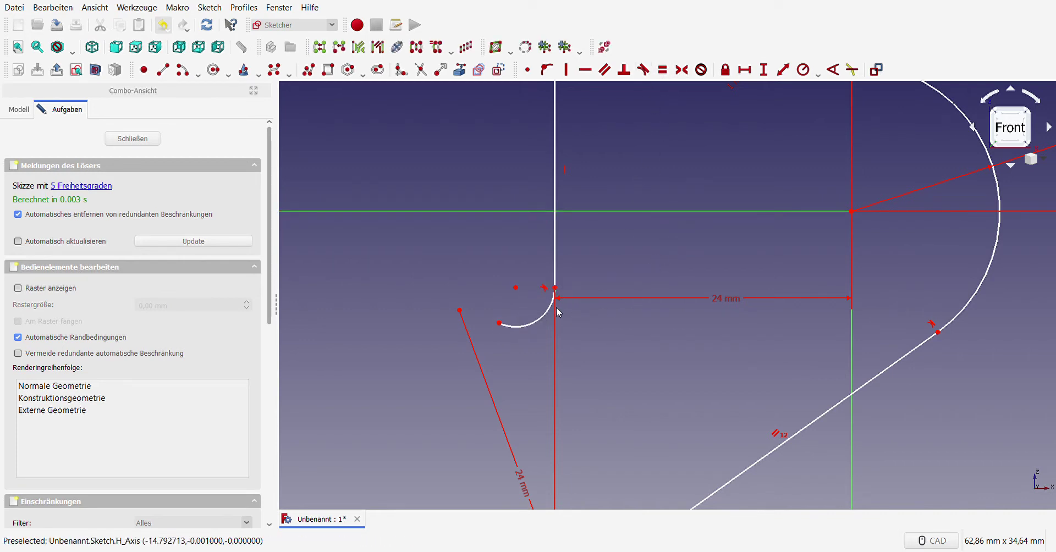
- Fix the small arc's radius at 4 mm
{"action": "left_click", "coordinate": [505, 326]}
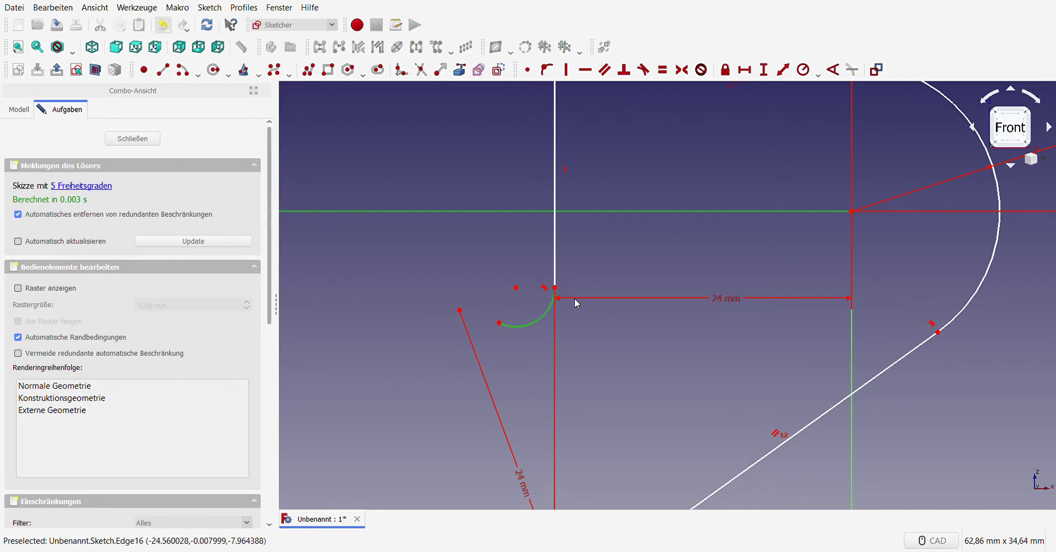
{"action": "left_click", "coordinate": [803, 70]}
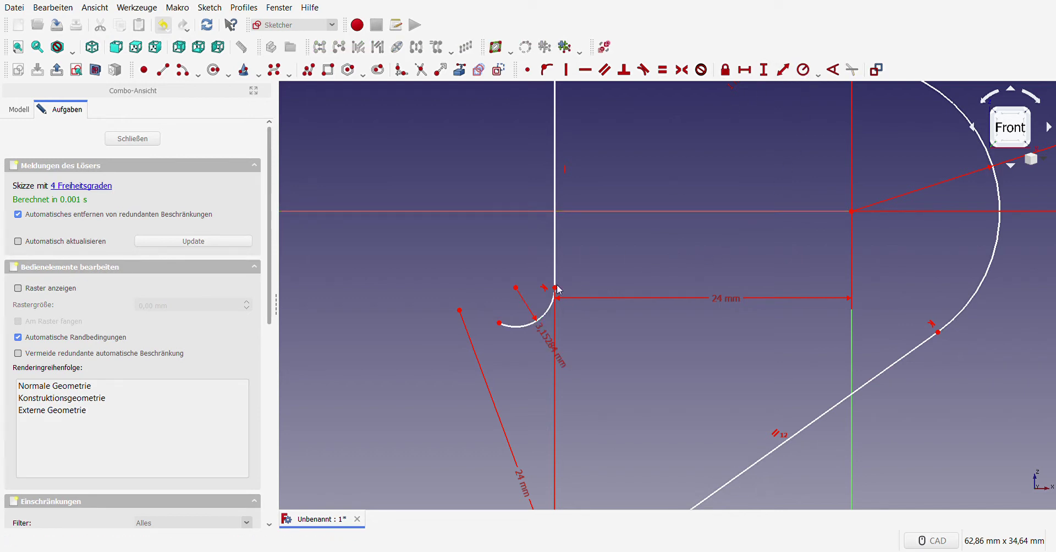
{"action": "scroll", "coordinate": [535, 297], "scroll_direction": "down", "scroll_amount": 3}
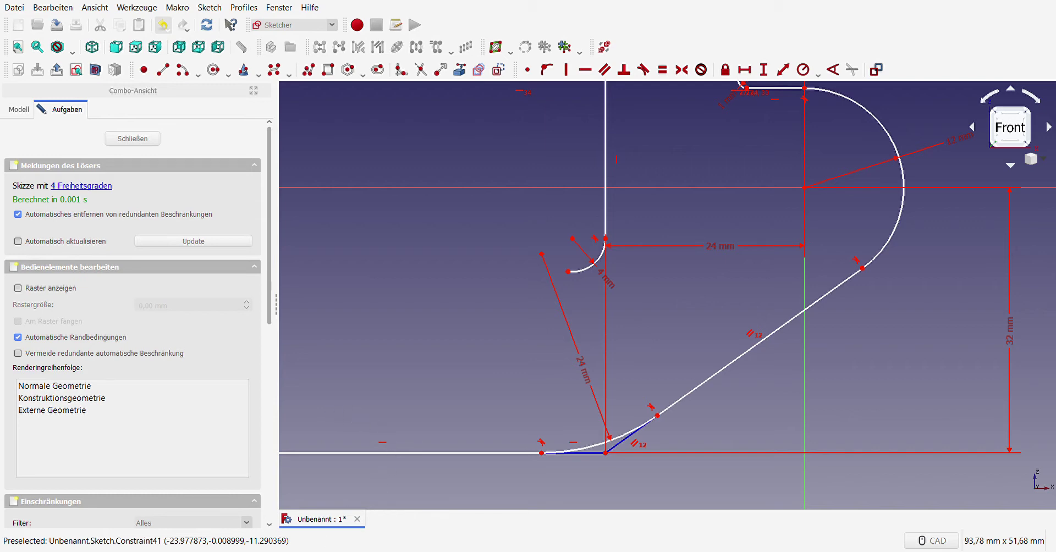
- Place the upper rectangle's top-right corner 38 mm above the horizontal axis
{"action": "scroll", "coordinate": [580, 380], "scroll_direction": "down", "scroll_amount": 5}
{"action": "scroll", "coordinate": [589, 379], "scroll_direction": "up", "scroll_amount": 3}
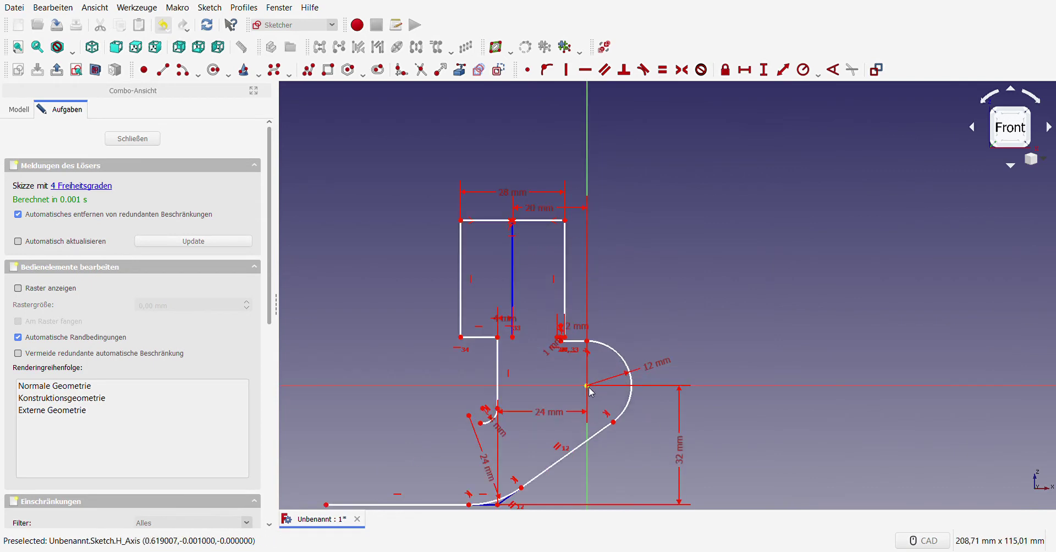
{"action": "left_click", "coordinate": [564, 221]}
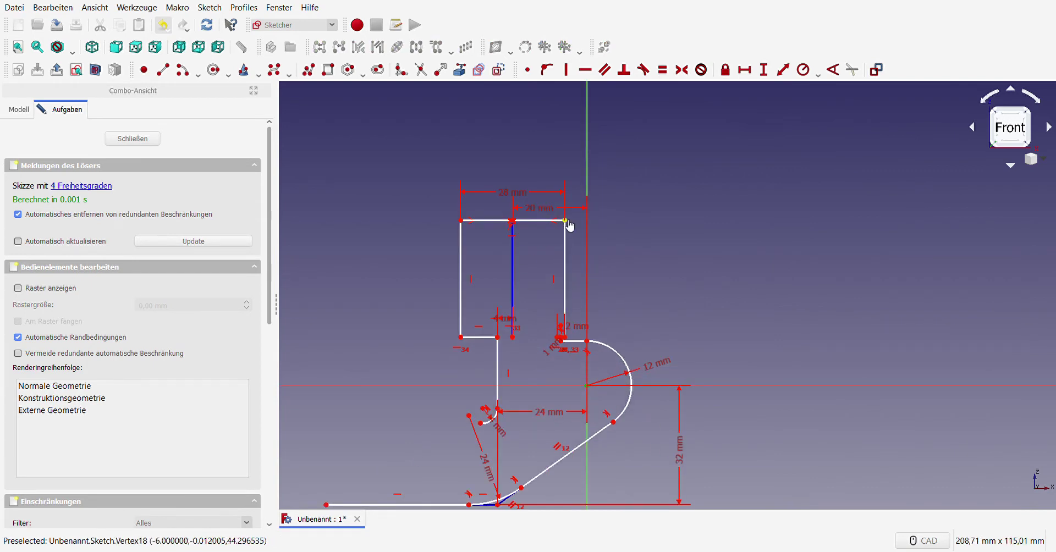
{"action": "left_click", "coordinate": [763, 70]}
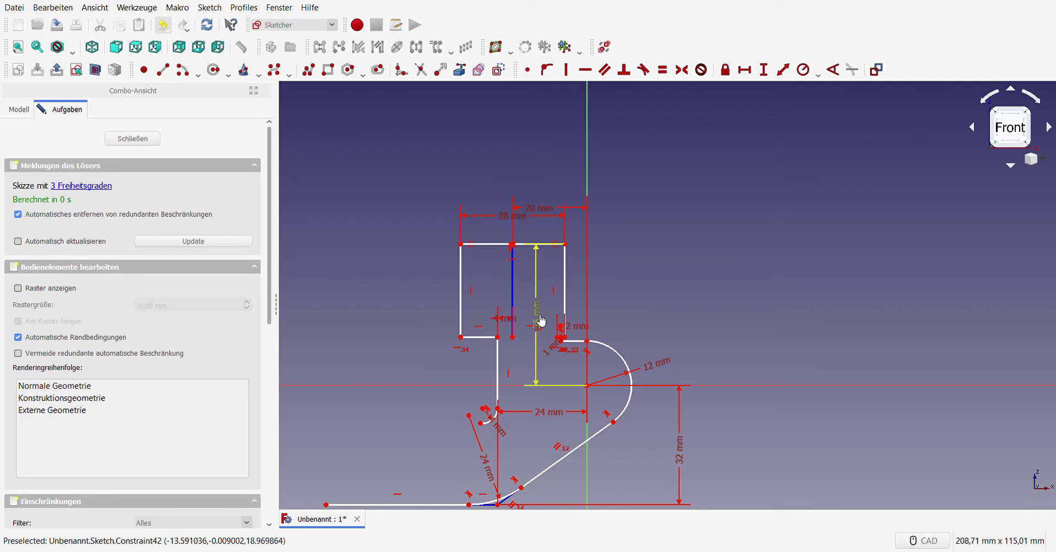
- Move the 38 mm dimension out to the right and the 4 mm label left
{"action": "mouse_move", "coordinate": [541, 319]}
{"action": "left_mouse_down"}
{"action": "mouse_move", "coordinate": [639, 294]}
{"action": "mouse_move", "coordinate": [682, 266]}
{"action": "left_mouse_up"}
{"action": "middle_click_drag", "start_coordinate": [586, 463], "coordinate": [615, 424]}
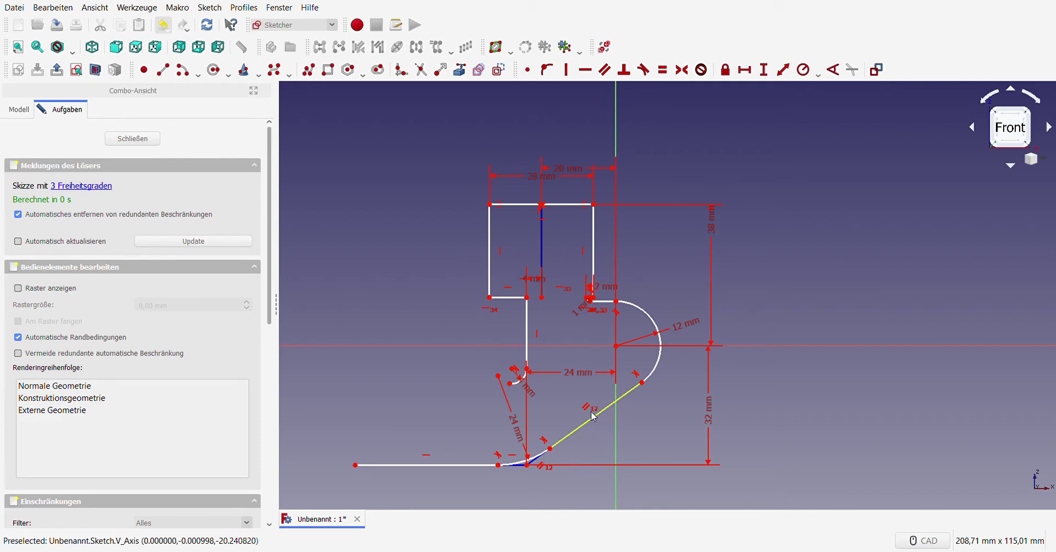
{"action": "left_click_drag", "start_coordinate": [533, 283], "coordinate": [513, 286]}
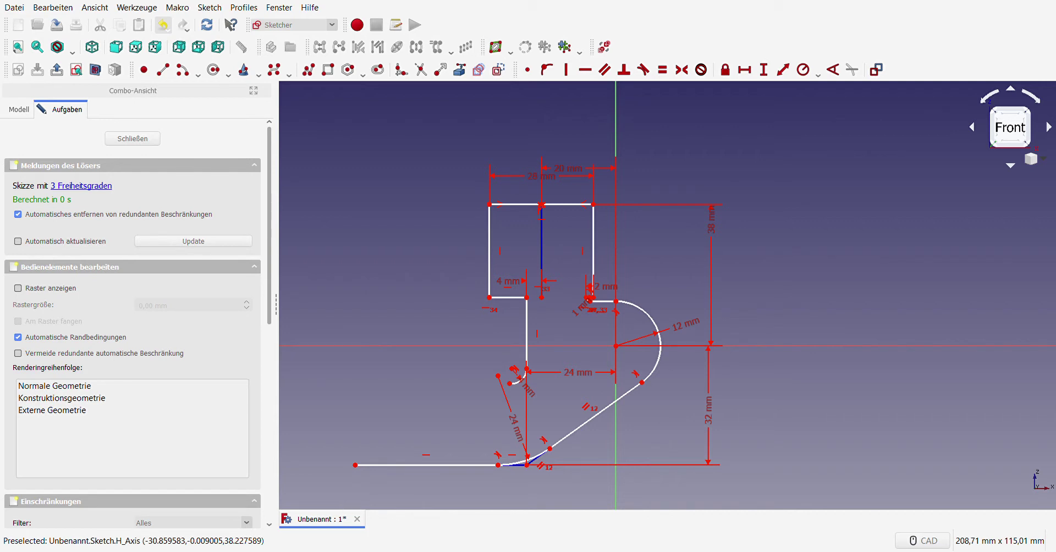
- Shorten the bottom line from its left end
{"action": "scroll", "coordinate": [538, 332], "scroll_direction": "up", "scroll_amount": 2}
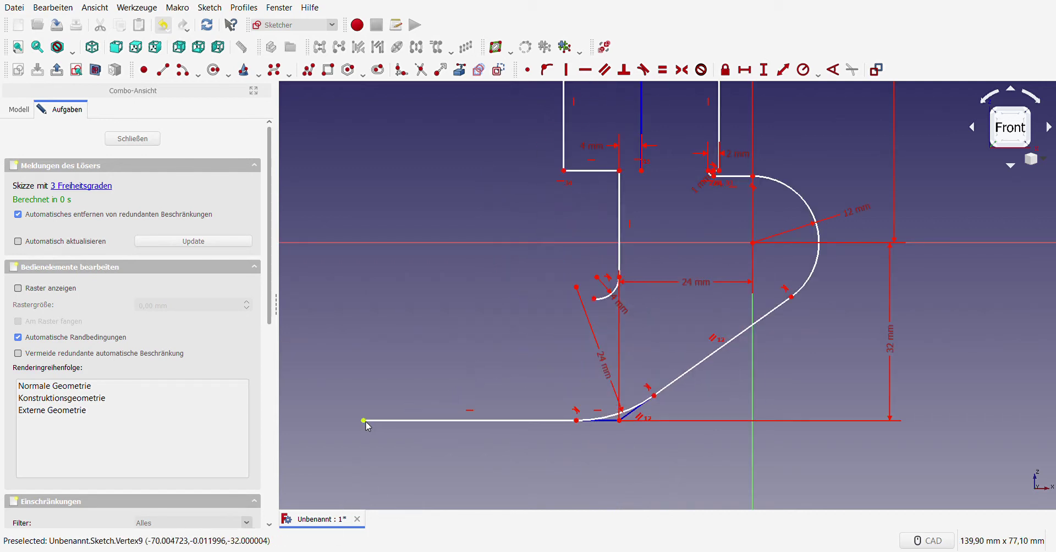
{"action": "left_click_drag", "start_coordinate": [364, 422], "coordinate": [513, 421]}
{"action": "scroll", "coordinate": [497, 405], "scroll_direction": "down", "scroll_amount": 3}
{"action": "scroll", "coordinate": [468, 382], "scroll_direction": "up", "scroll_amount": 3}
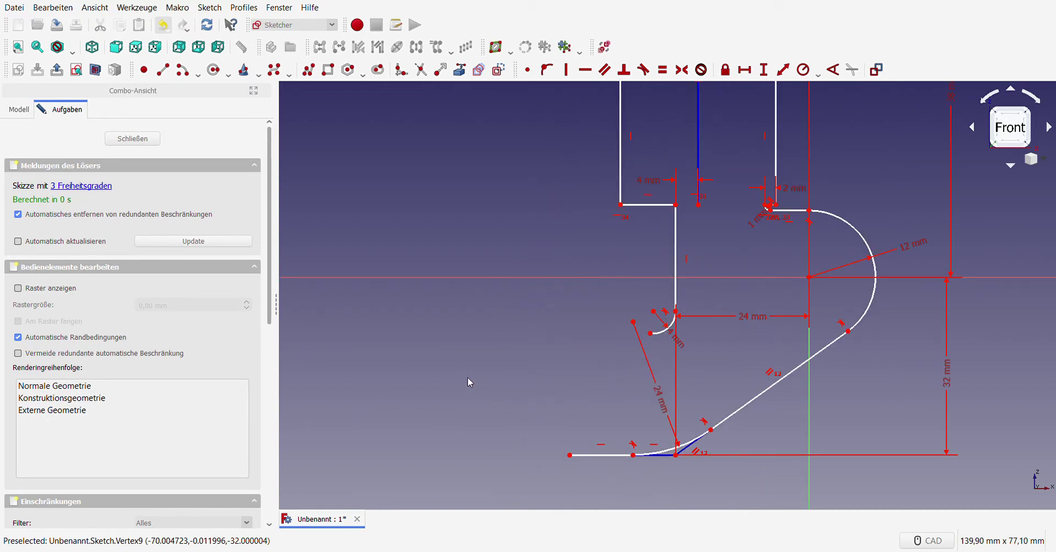
- Draw a horizontal line left from the small arc's end and a slanted line lower left
{"action": "left_click", "coordinate": [163, 69]}
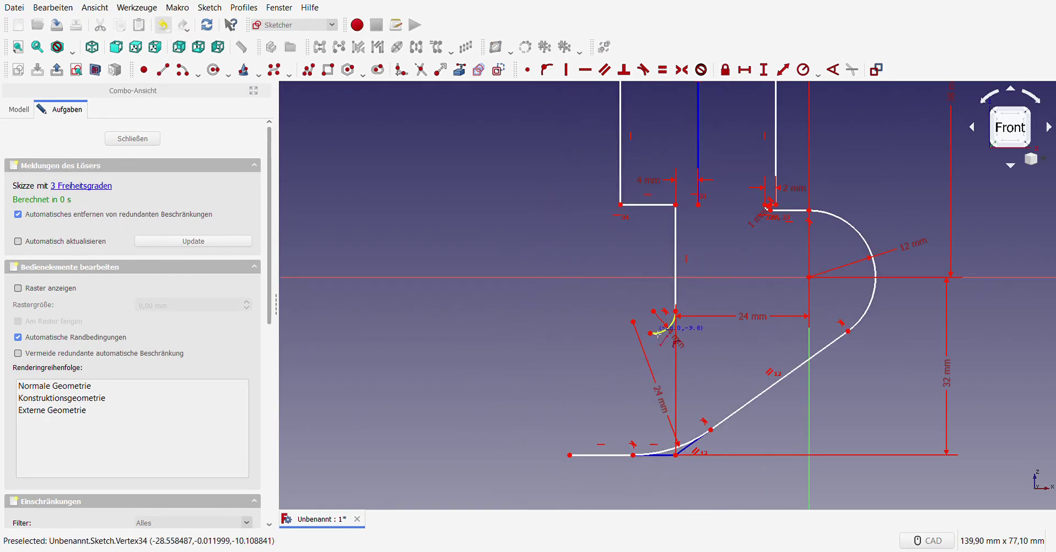
{"action": "left_click", "coordinate": [651, 333]}
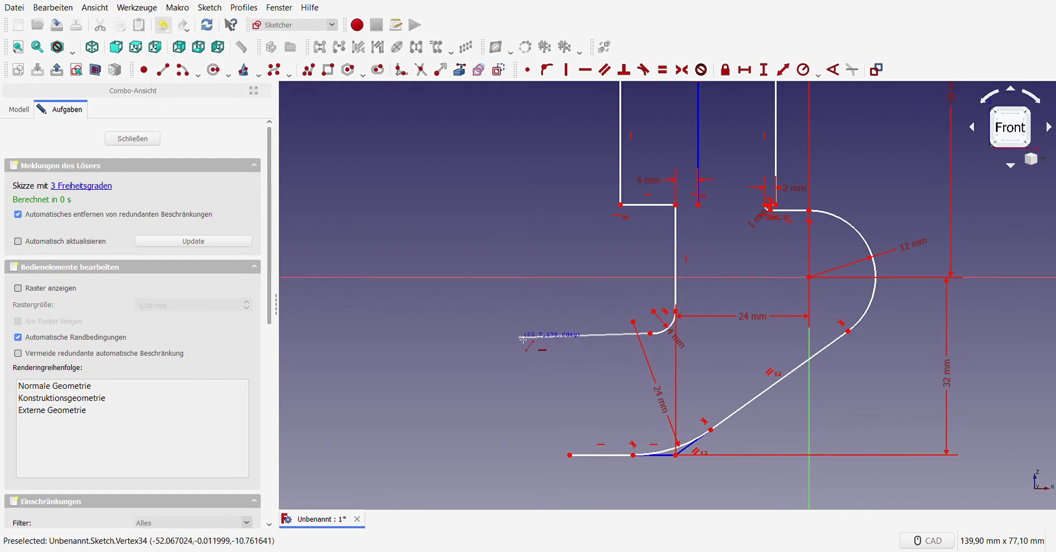
{"action": "left_click", "coordinate": [522, 337]}
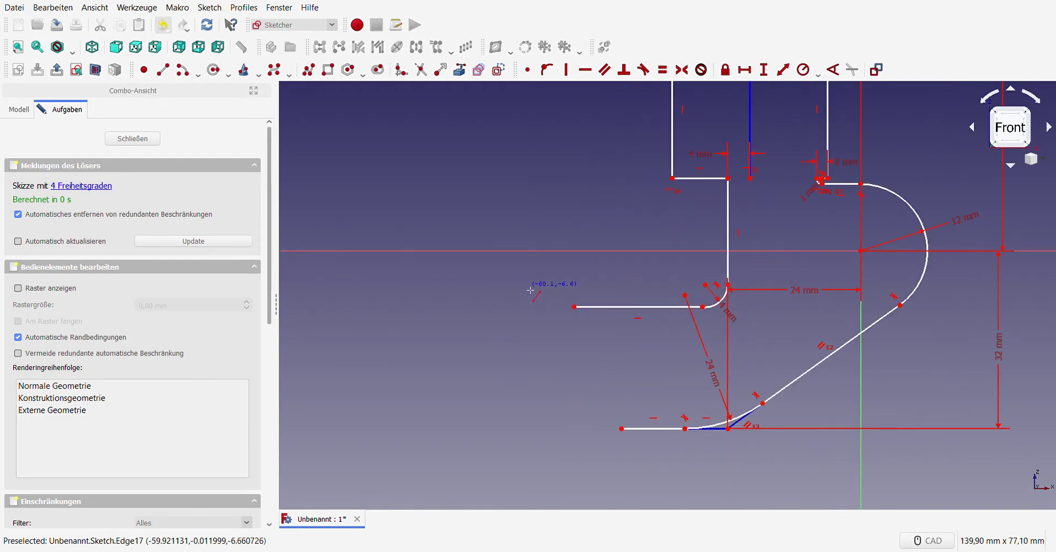
{"action": "left_click", "coordinate": [459, 436]}
{"action": "left_click", "coordinate": [593, 374]}
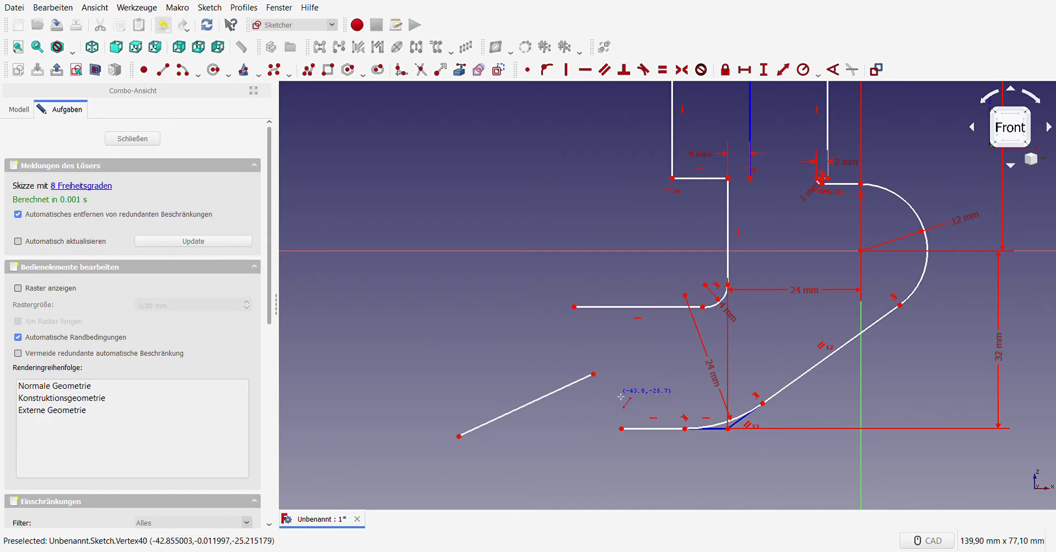
{"action": "key", "text": "Escape"}
- Set the slanted line at 15° to the short bottom line and make it construction geometry
{"action": "left_click", "coordinate": [557, 392]}
{"action": "left_click", "coordinate": [644, 429]}
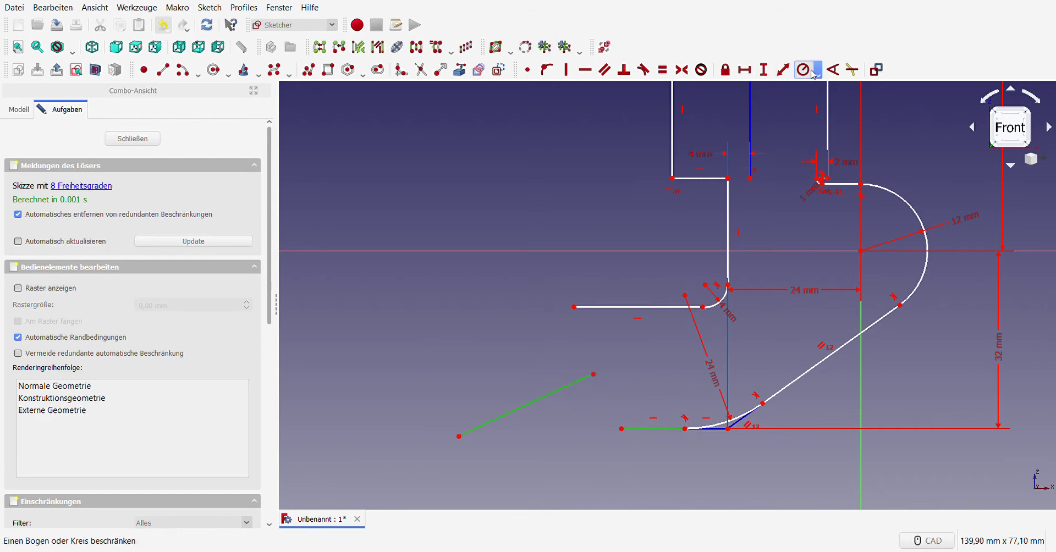
{"action": "left_click", "coordinate": [833, 69]}
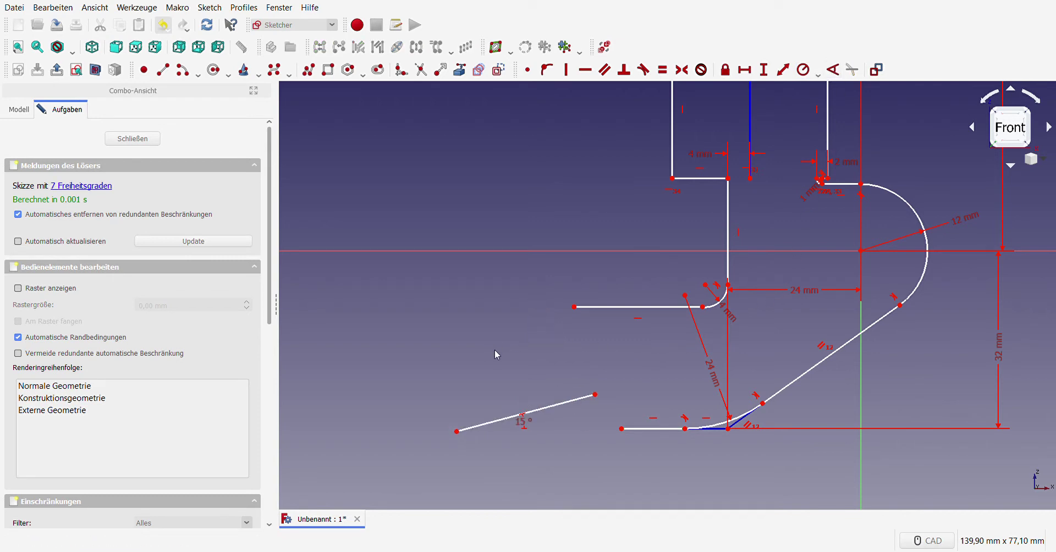
{"action": "left_click", "coordinate": [556, 405]}
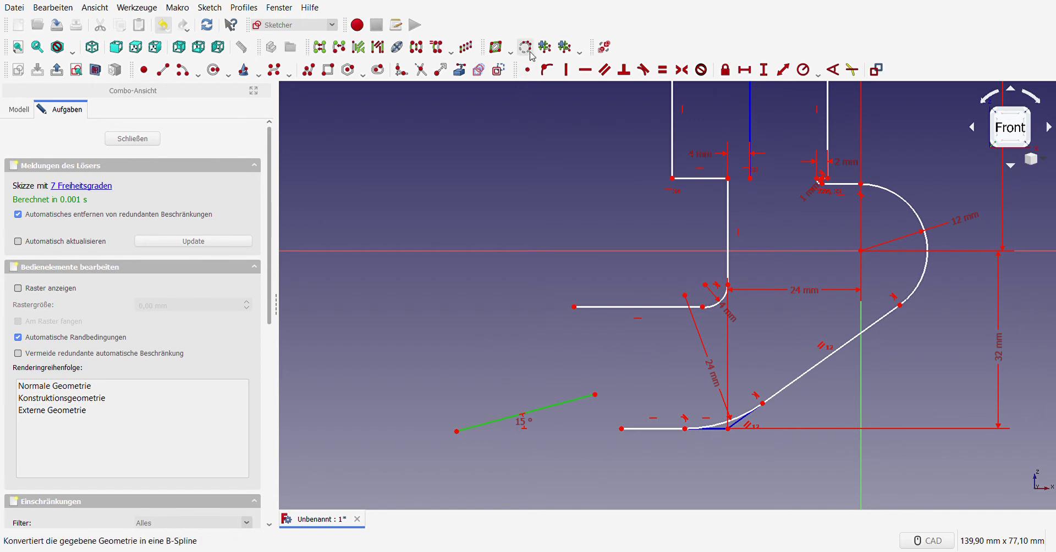
{"action": "left_click", "coordinate": [499, 70]}
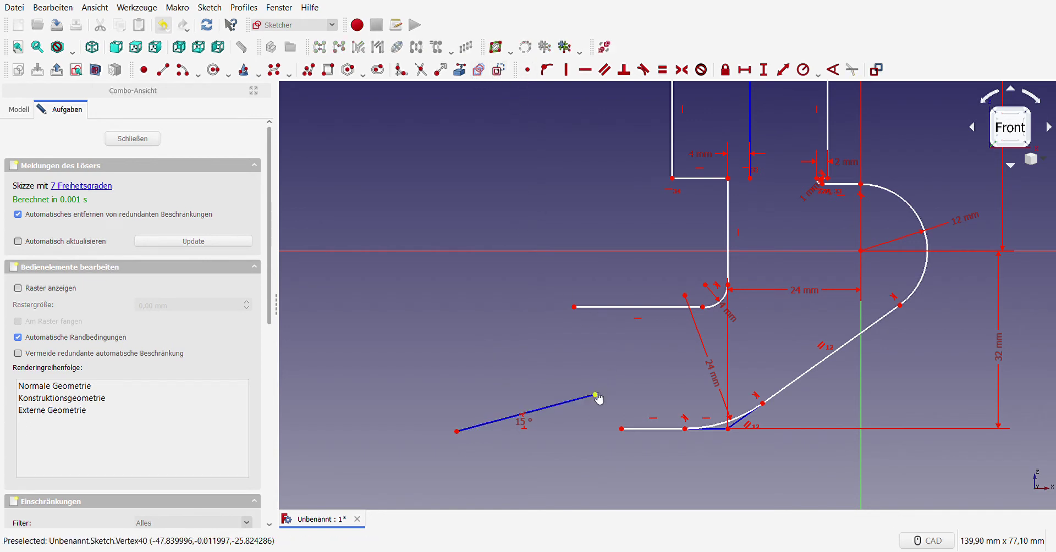
{"action": "left_click_drag", "start_coordinate": [595, 395], "coordinate": [583, 362]}
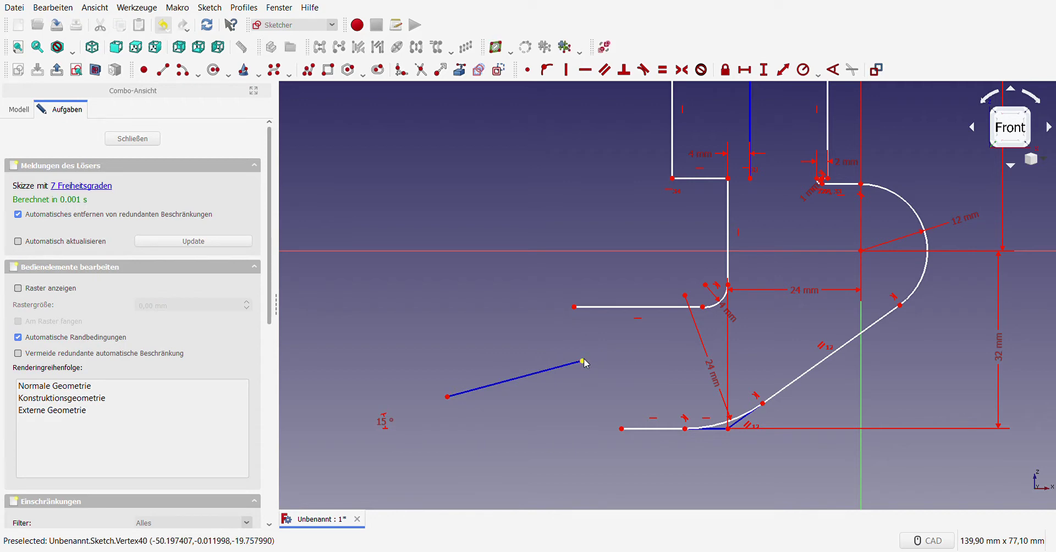
{"action": "scroll", "coordinate": [584, 363], "scroll_direction": "down", "scroll_amount": 8}
{"action": "scroll", "coordinate": [616, 269], "scroll_direction": "up", "scroll_amount": 4}
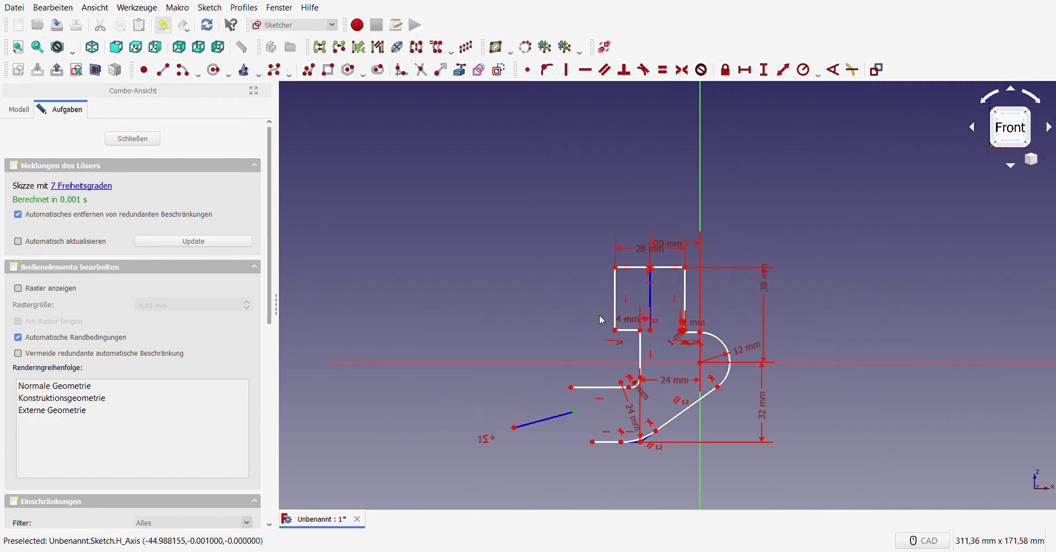
- Pin the construction line's end 64 mm vertically and 30.1976 mm horizontally from the rectangle top
{"action": "left_click", "coordinate": [614, 268]}
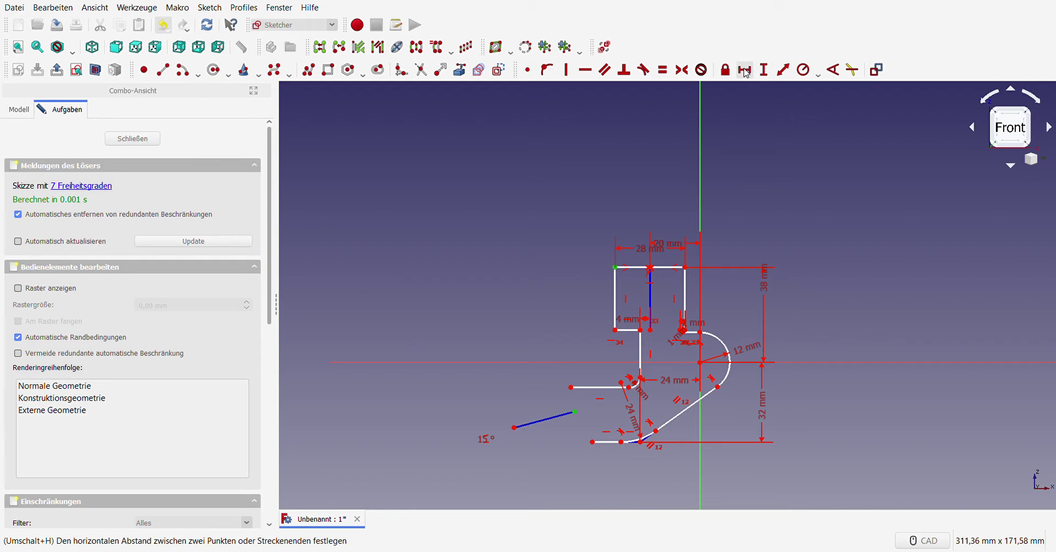
{"action": "left_click", "coordinate": [763, 70]}
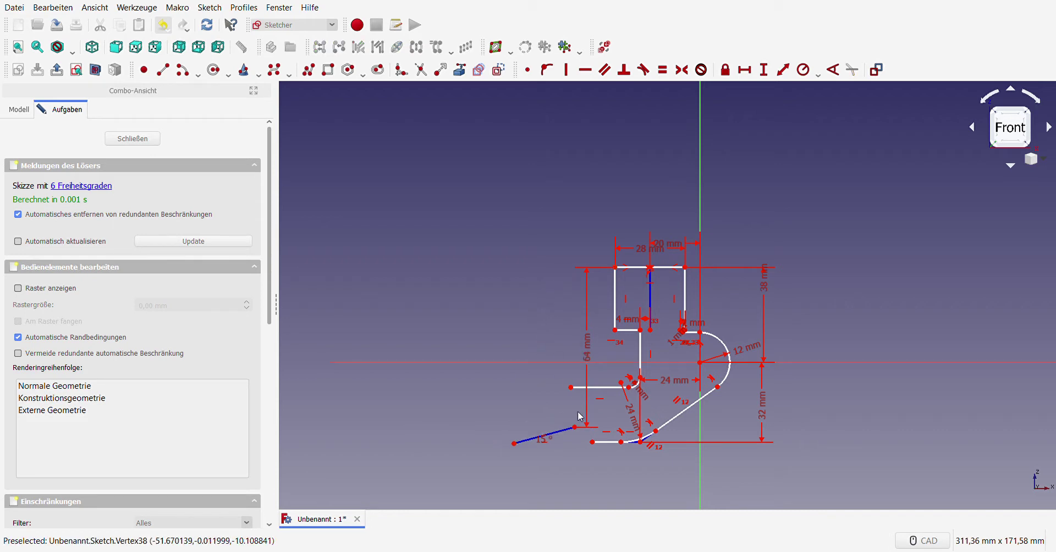
{"action": "scroll", "coordinate": [581, 439], "scroll_direction": "up", "scroll_amount": 4}
{"action": "scroll", "coordinate": [565, 396], "scroll_direction": "down", "scroll_amount": 4}
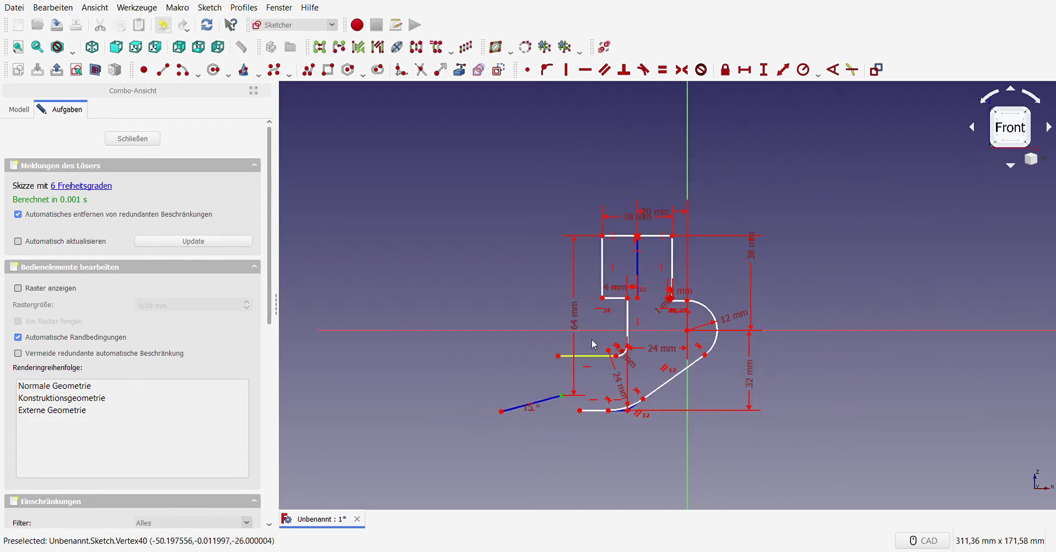
{"action": "left_click", "coordinate": [637, 237]}
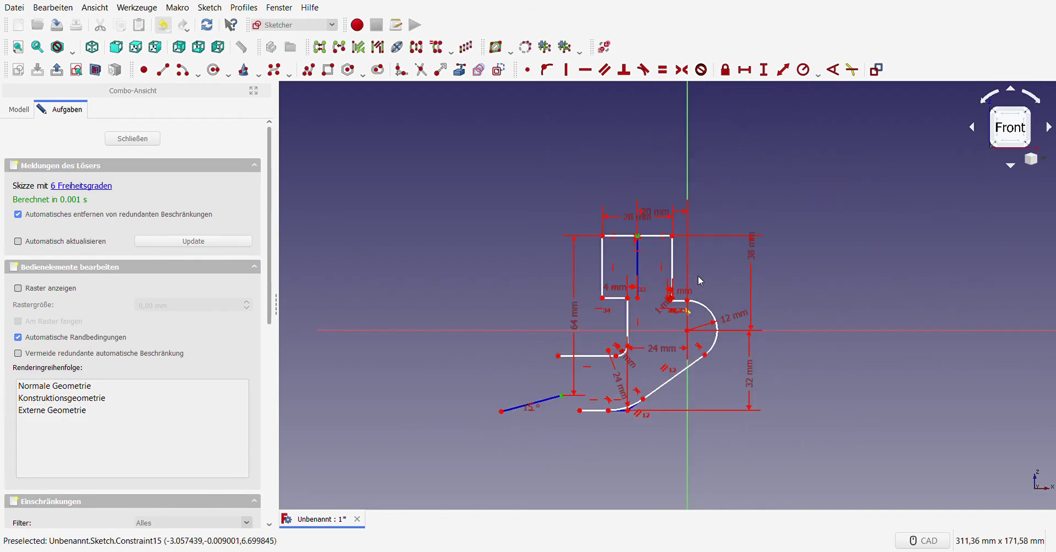
{"action": "left_click", "coordinate": [745, 70]}
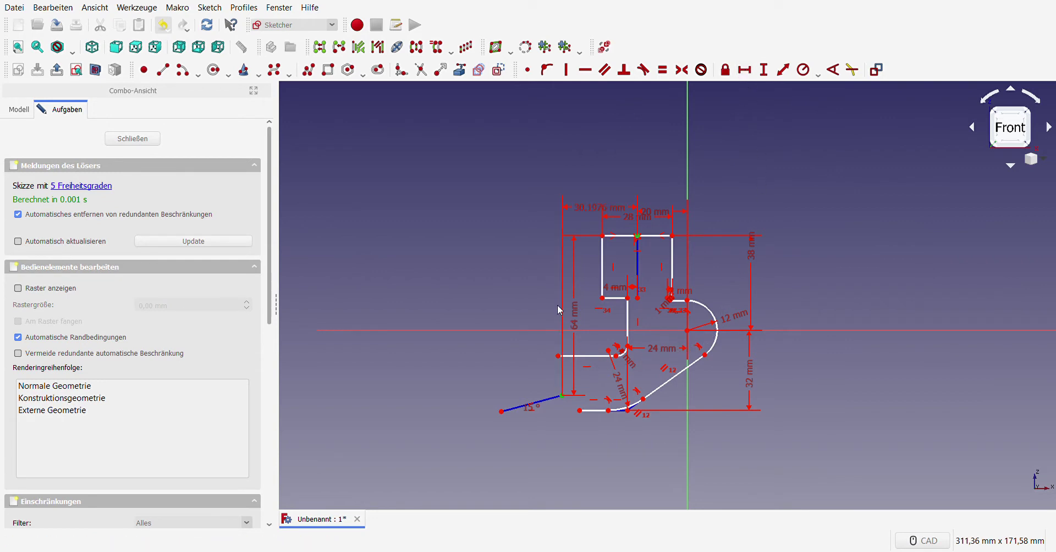
- Shift the left ends of the bottom line and short horizontal line
{"action": "scroll", "coordinate": [545, 394], "scroll_direction": "up", "scroll_amount": 2}
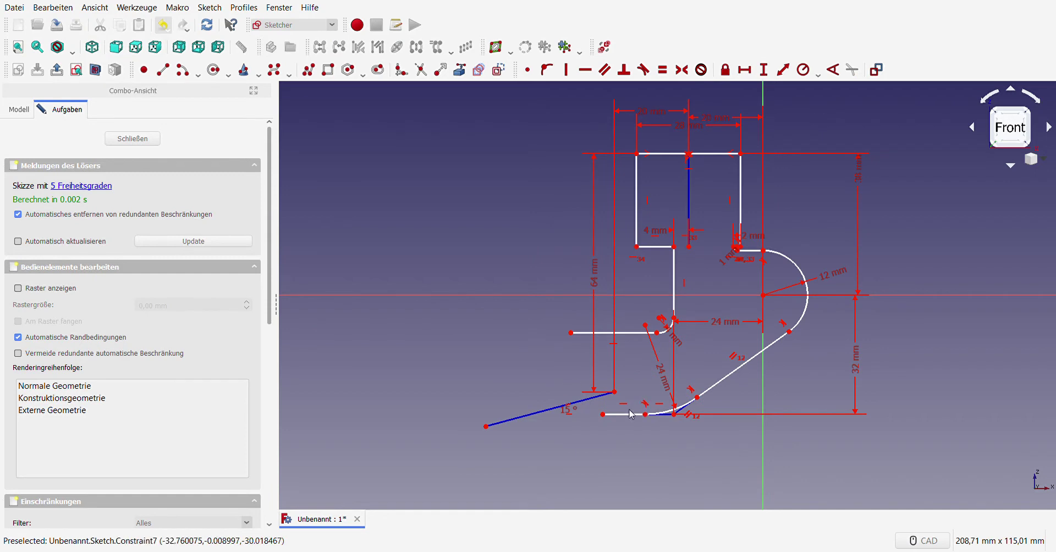
{"action": "left_click_drag", "start_coordinate": [604, 415], "coordinate": [630, 415]}
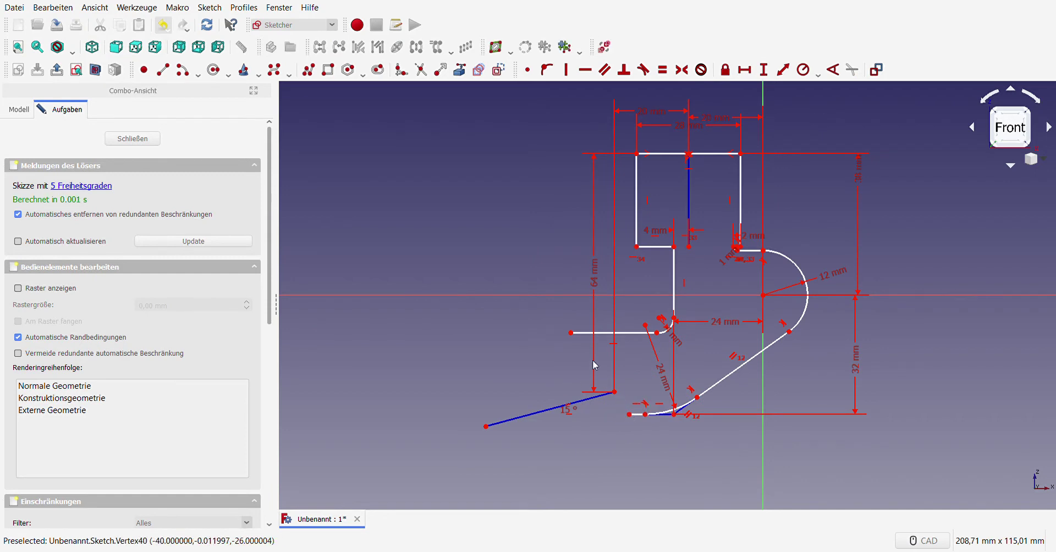
{"action": "left_click_drag", "start_coordinate": [572, 336], "coordinate": [611, 360]}
- Draw a steep line across the 15° line and turn it into construction geometry
{"action": "scroll", "coordinate": [616, 384], "scroll_direction": "up", "scroll_amount": 2}
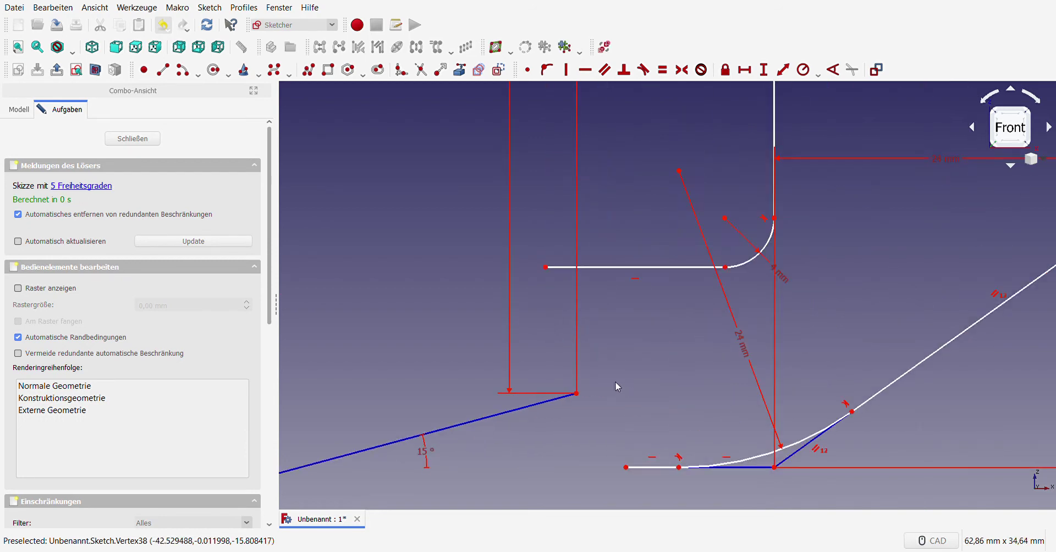
{"action": "scroll", "coordinate": [619, 390], "scroll_direction": "up", "scroll_amount": 4}
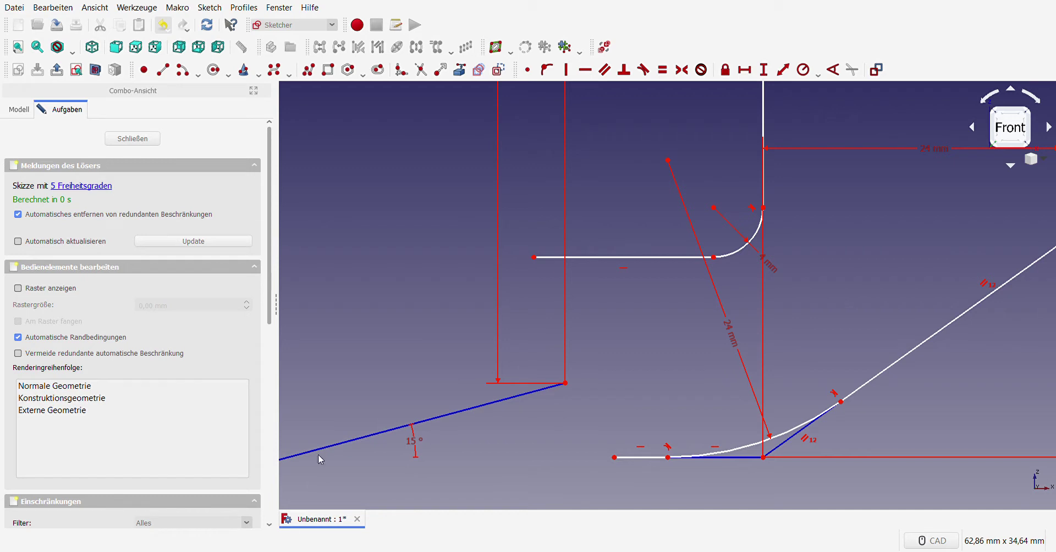
{"action": "left_click", "coordinate": [163, 70]}
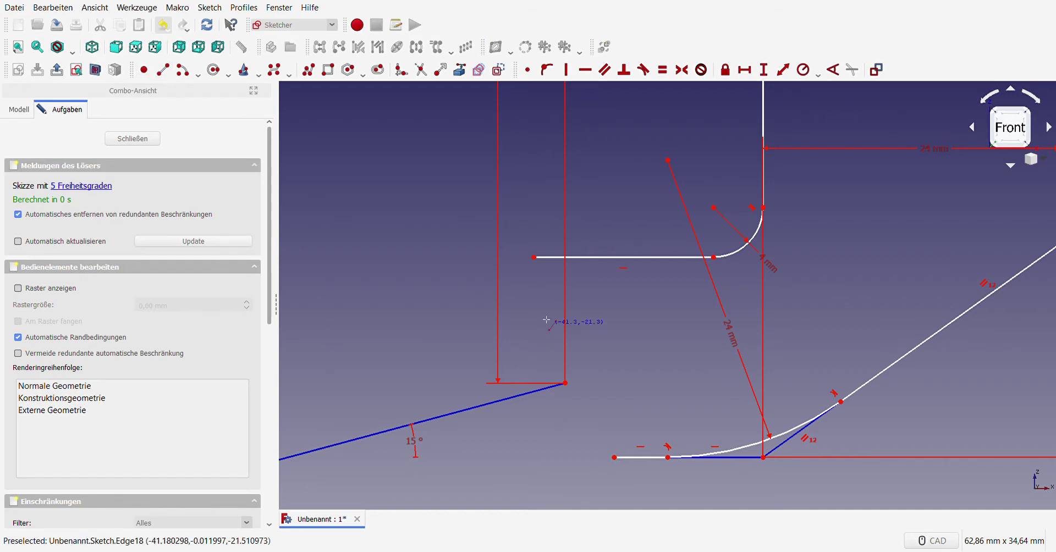
{"action": "left_click", "coordinate": [542, 272]}
{"action": "left_click", "coordinate": [592, 461]}
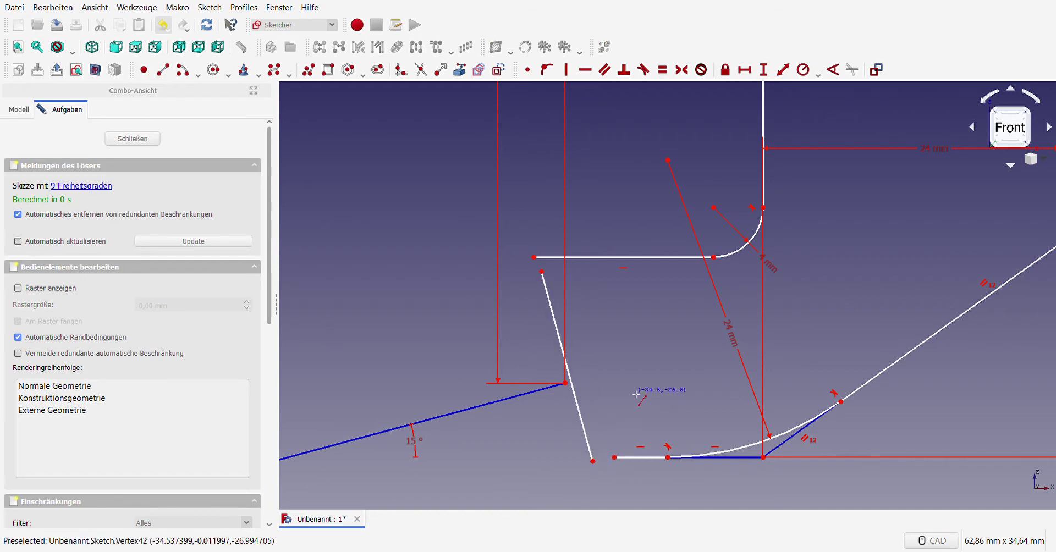
{"action": "key", "text": "Escape"}
{"action": "left_click", "coordinate": [579, 408]}
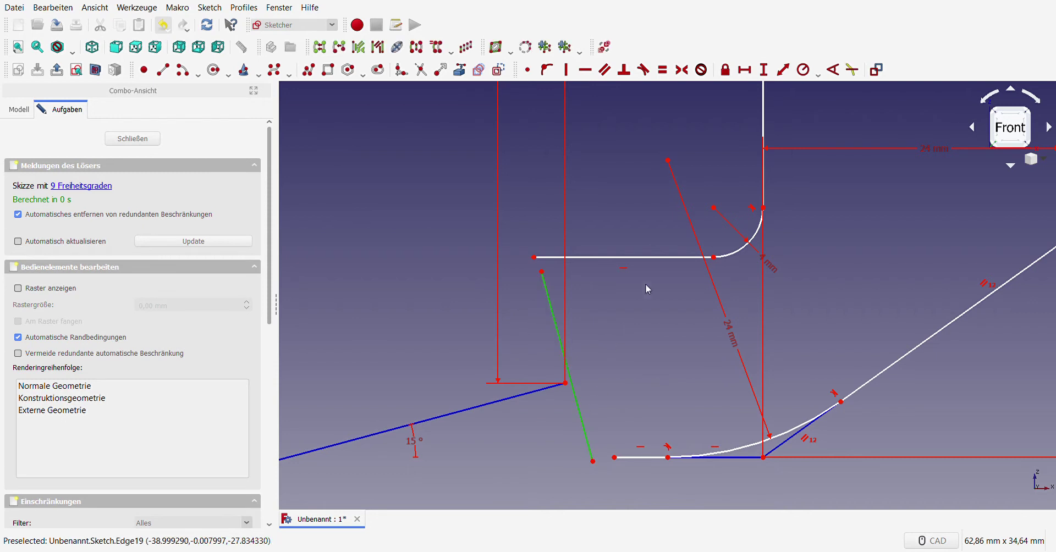
{"action": "left_click", "coordinate": [498, 69]}
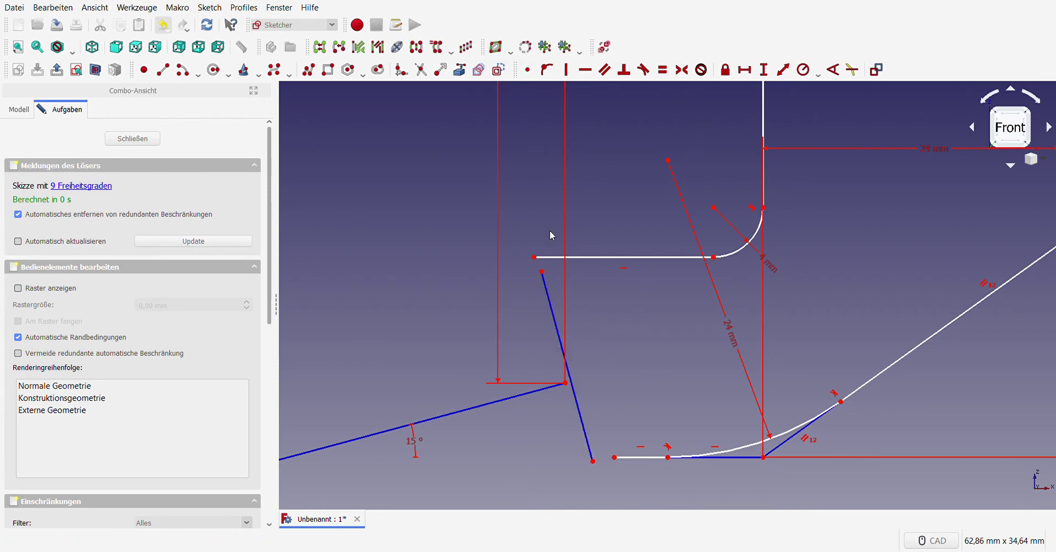
- Put the steep line's end on the 15° line and make the two perpendicular
{"action": "left_click", "coordinate": [568, 374]}
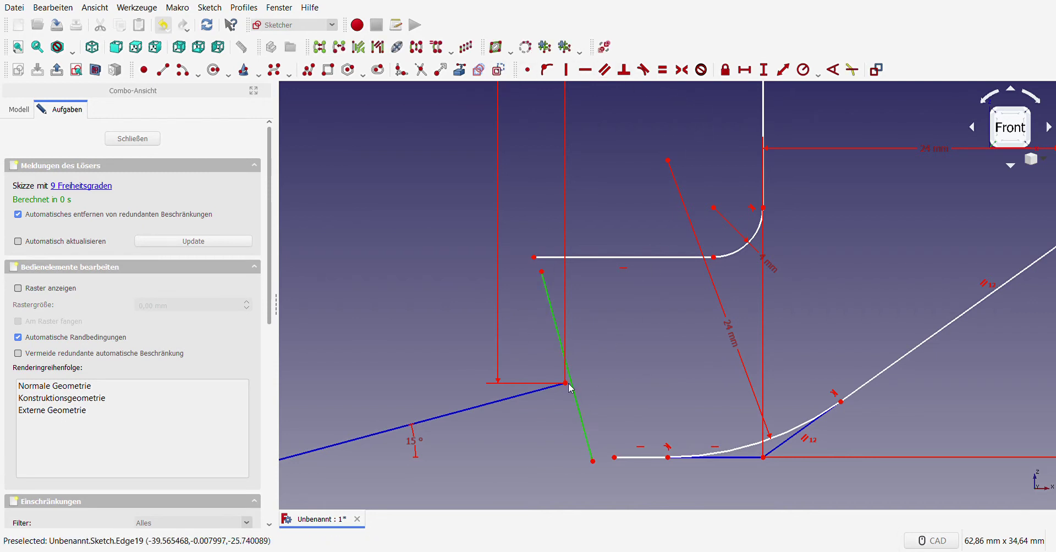
{"action": "left_click", "coordinate": [545, 69]}
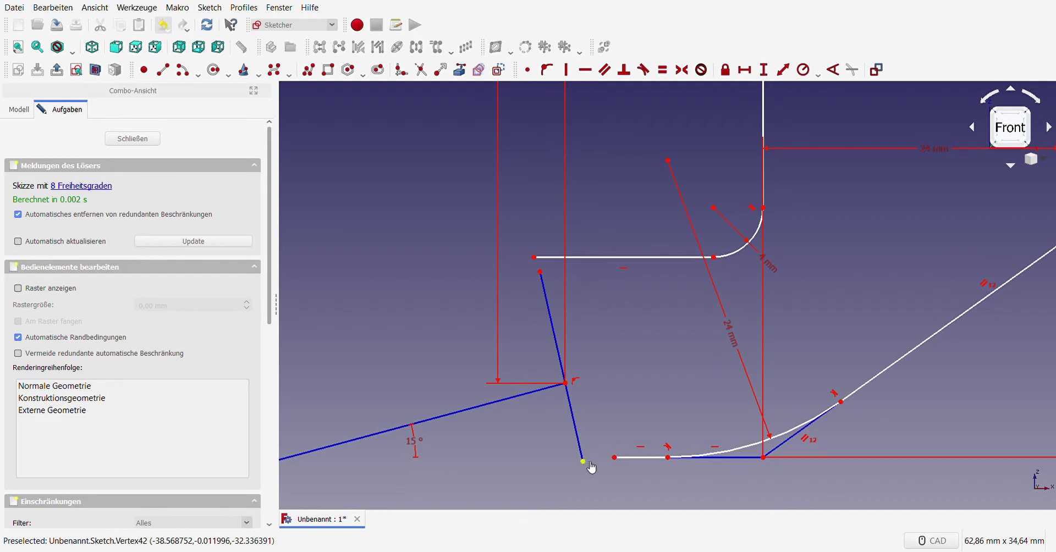
{"action": "left_click_drag", "start_coordinate": [584, 462], "coordinate": [587, 460]}
{"action": "left_click", "coordinate": [571, 406]}
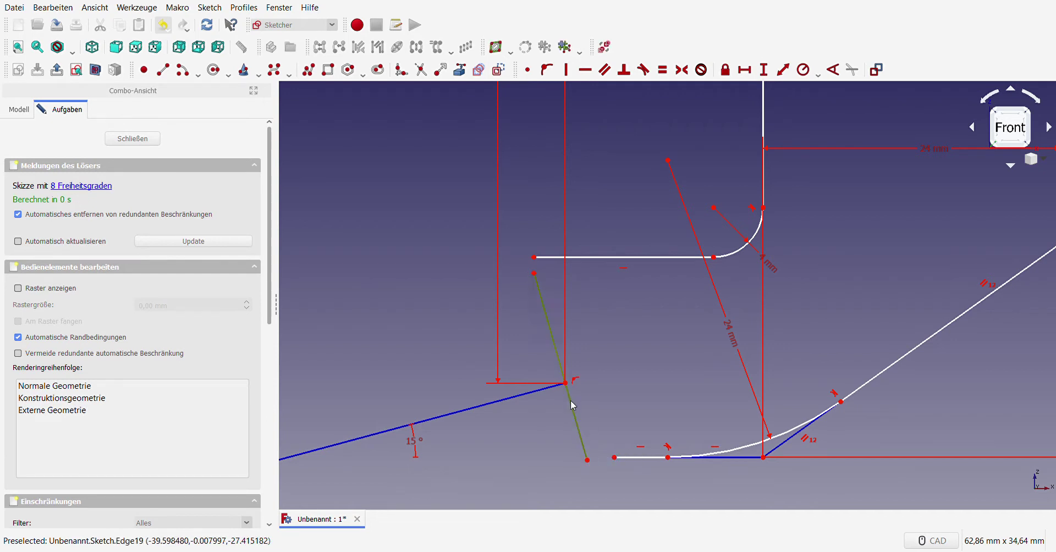
{"action": "left_click", "coordinate": [541, 390]}
{"action": "left_click", "coordinate": [624, 69]}
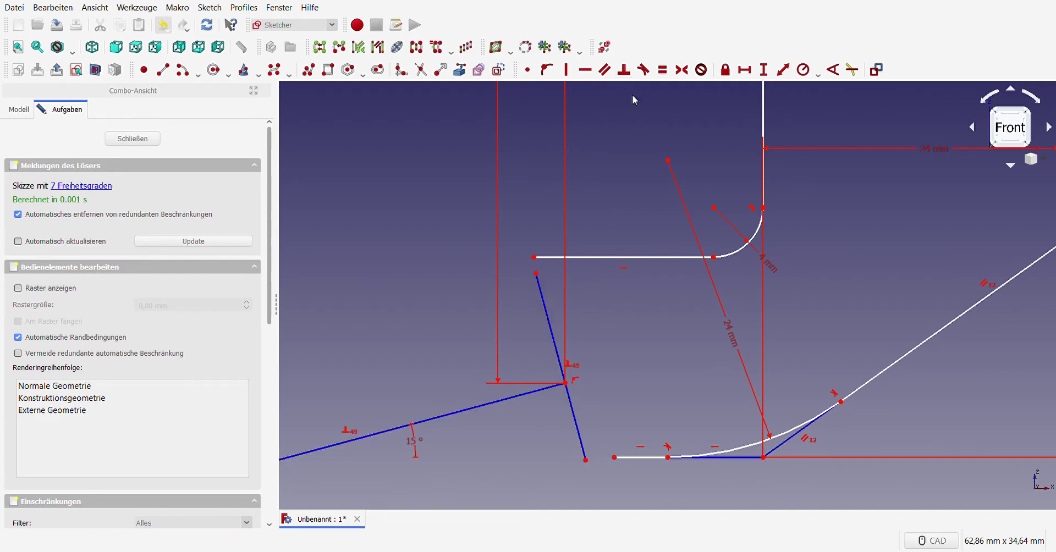
{"action": "scroll", "coordinate": [624, 369], "scroll_direction": "down", "scroll_amount": 5}
{"action": "scroll", "coordinate": [624, 369], "scroll_direction": "up", "scroll_amount": 4}
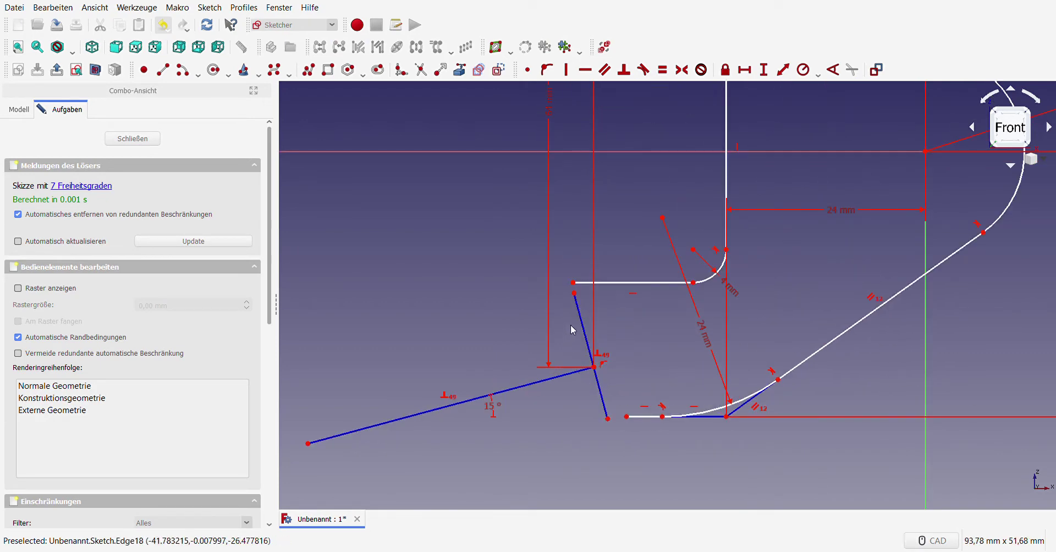
- Make the steep line's endpoints symmetric about the 15° line
{"action": "left_click", "coordinate": [574, 293]}
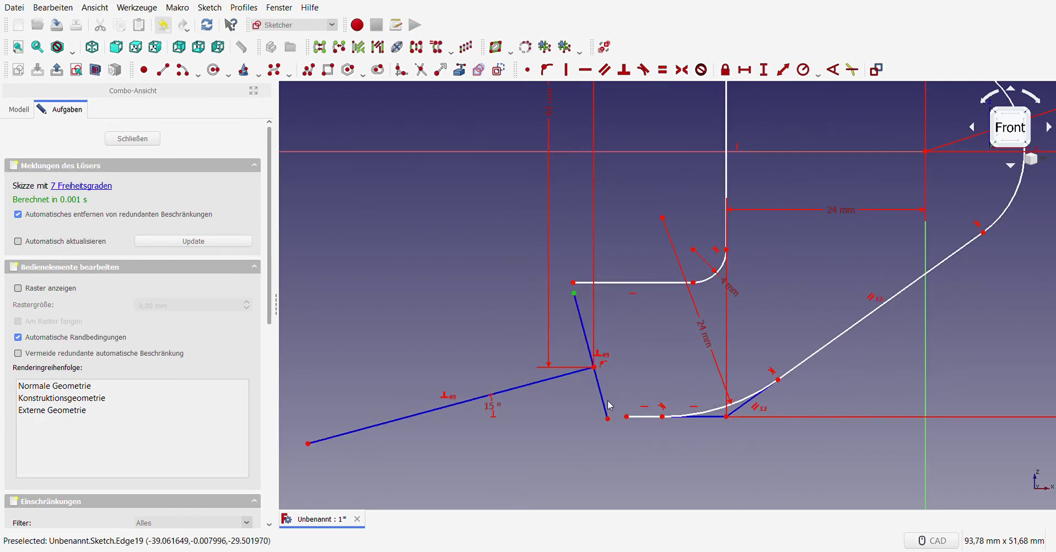
{"action": "left_click", "coordinate": [608, 419]}
{"action": "left_click", "coordinate": [566, 374]}
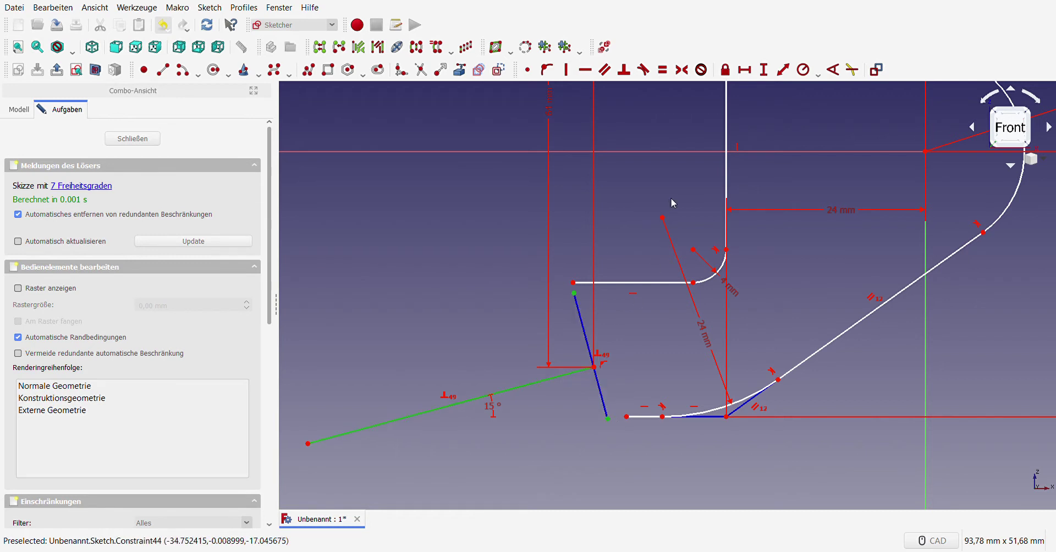
{"action": "left_click", "coordinate": [682, 69]}
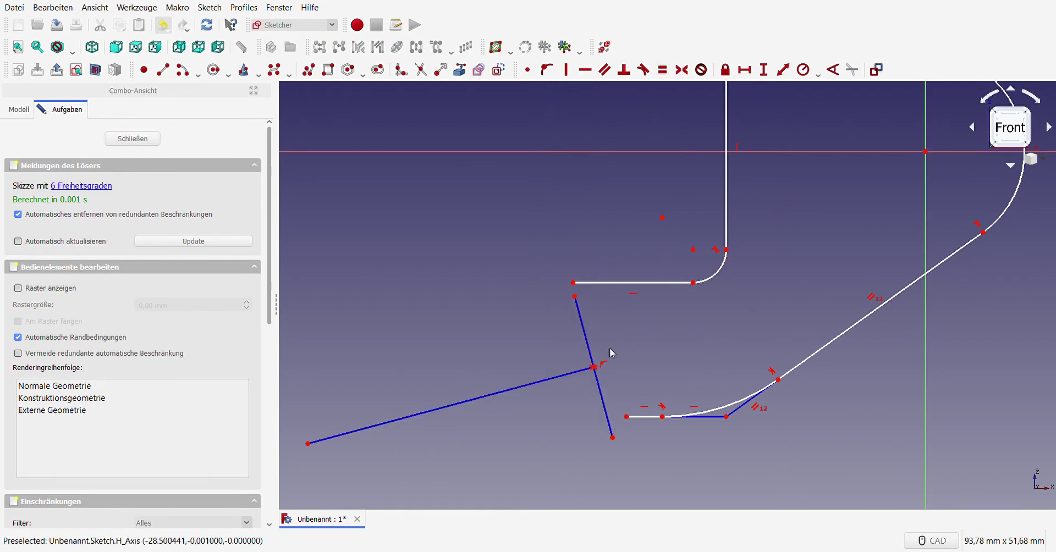
- Give the steep line a length of 40 mm
{"action": "left_click", "coordinate": [583, 334]}
{"action": "left_click", "coordinate": [783, 69]}
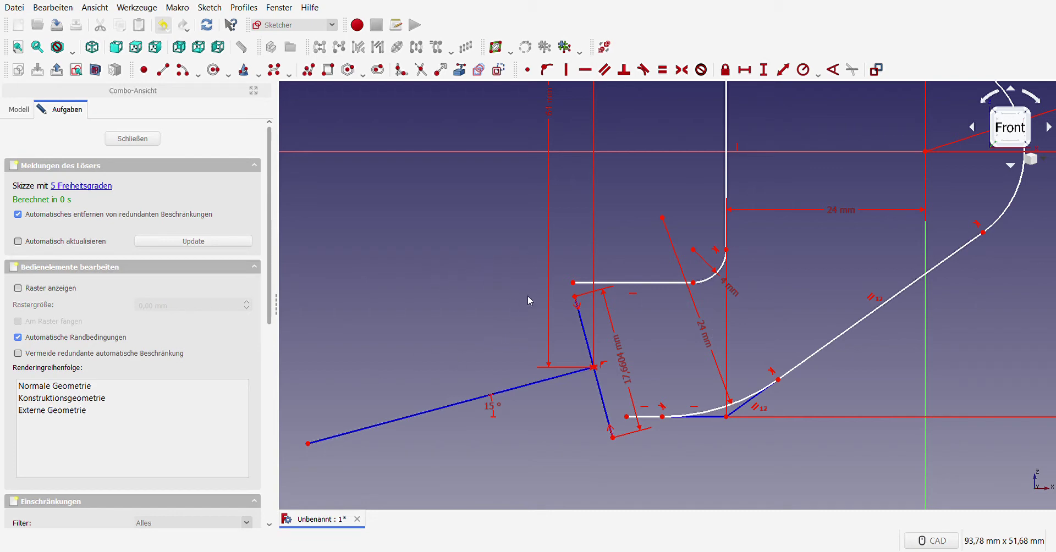
{"action": "type", "text": "40"}
{"action": "key", "text": "Return"}
{"action": "scroll", "coordinate": [605, 319], "scroll_direction": "down", "scroll_amount": 5}
{"action": "scroll", "coordinate": [668, 338], "scroll_direction": "up", "scroll_amount": 3}
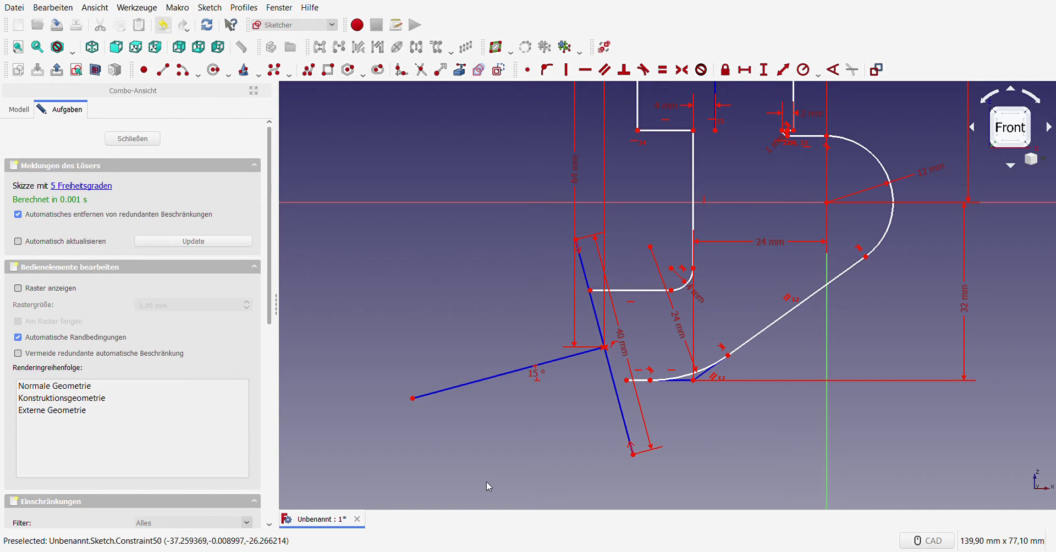
{"action": "scroll", "coordinate": [649, 379], "scroll_direction": "up", "scroll_amount": 5}
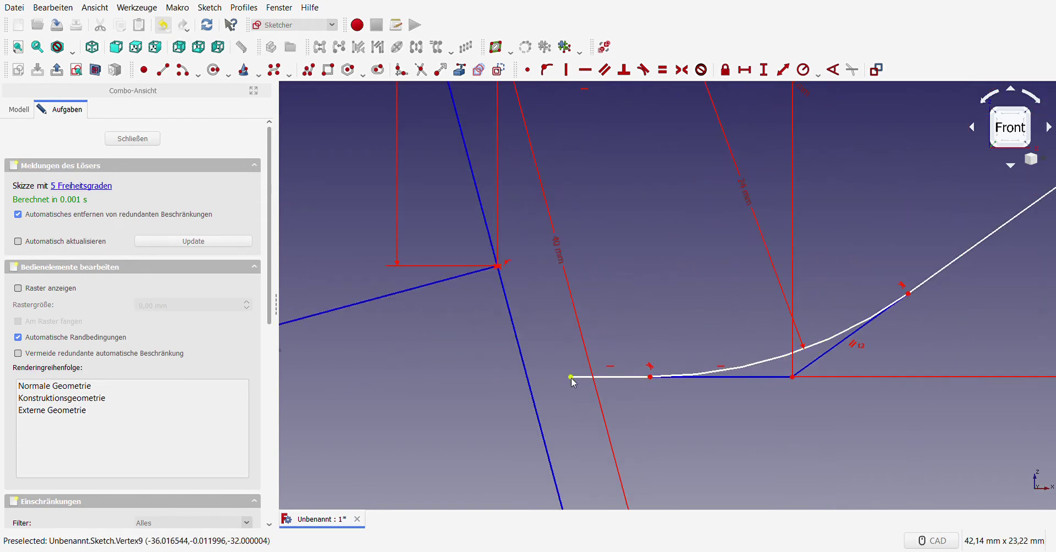
- Shorten the bottom horizontal line and draw a centre-point arc from it to the steep line
{"action": "left_click_drag", "start_coordinate": [572, 381], "coordinate": [587, 380]}
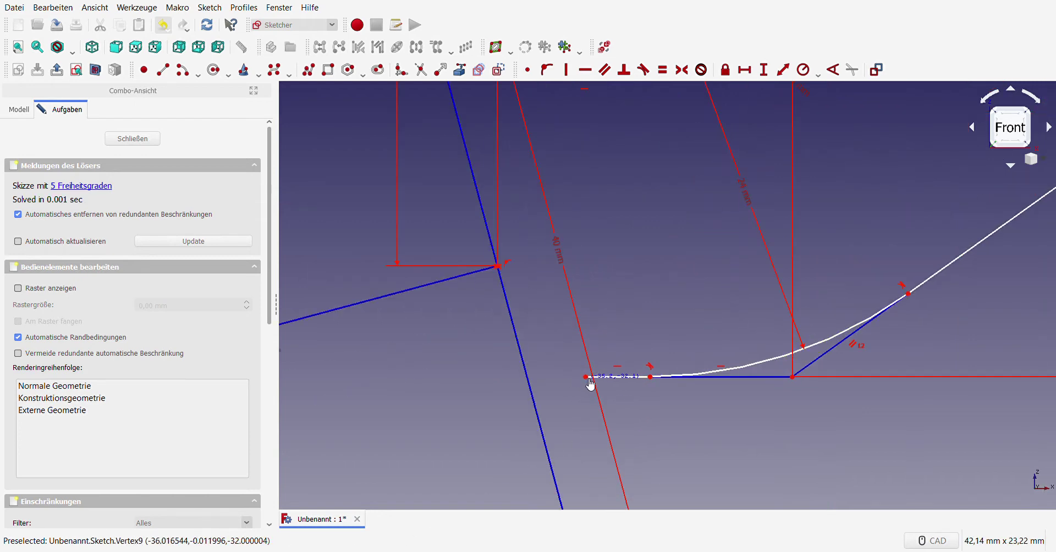
{"action": "left_click", "coordinate": [182, 73]}
{"action": "left_click", "coordinate": [574, 422]}
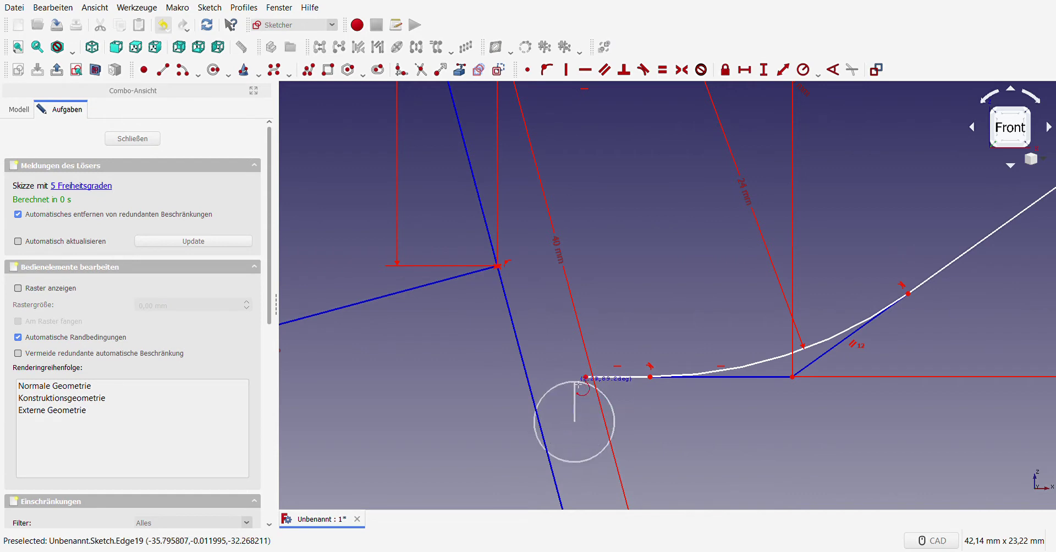
{"action": "left_click", "coordinate": [575, 382]}
{"action": "left_click", "coordinate": [556, 418]}
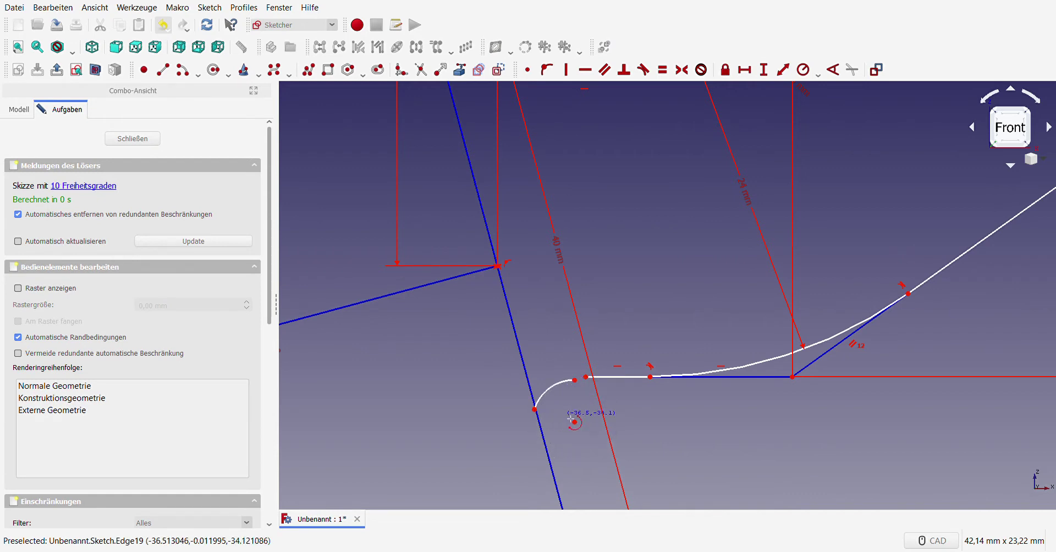
- Make the arc tangent to both the horizontal line and the steep line
{"action": "left_click", "coordinate": [575, 380]}
{"action": "left_click", "coordinate": [587, 378]}
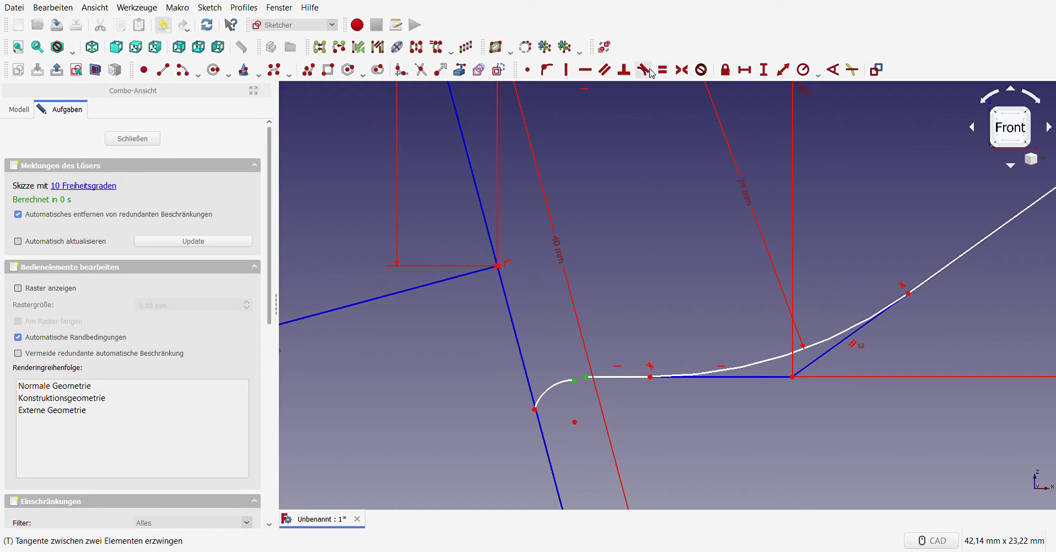
{"action": "left_click", "coordinate": [643, 69]}
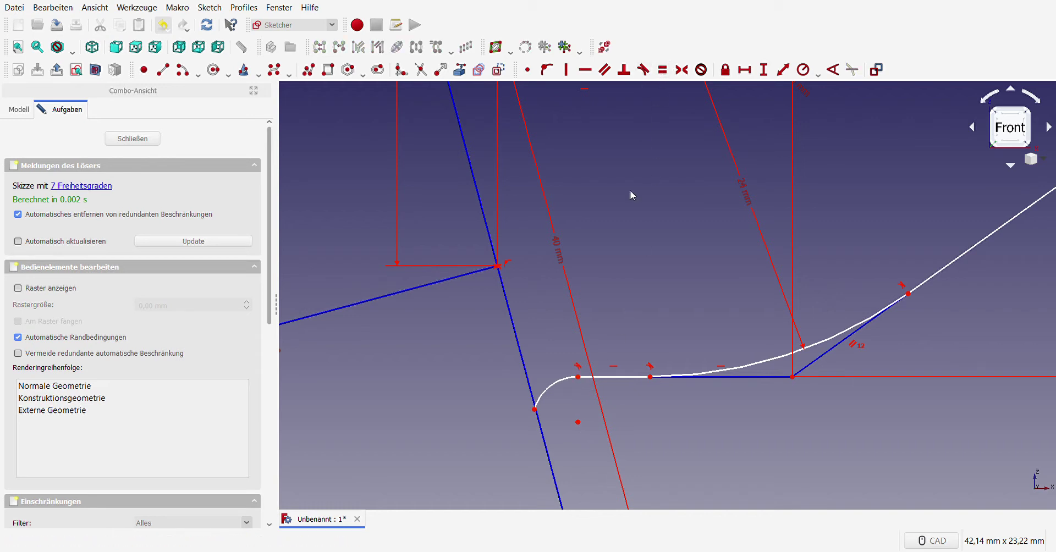
{"action": "left_click", "coordinate": [537, 419]}
{"action": "left_click", "coordinate": [644, 69]}
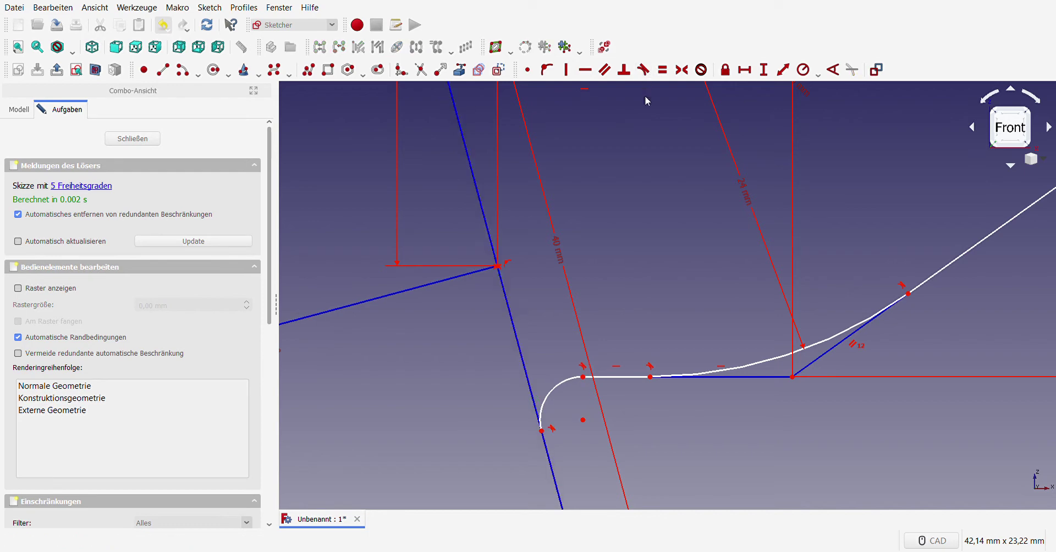
{"action": "scroll", "coordinate": [599, 274], "scroll_direction": "down", "scroll_amount": 5}
{"action": "scroll", "coordinate": [600, 274], "scroll_direction": "up", "scroll_amount": 3}
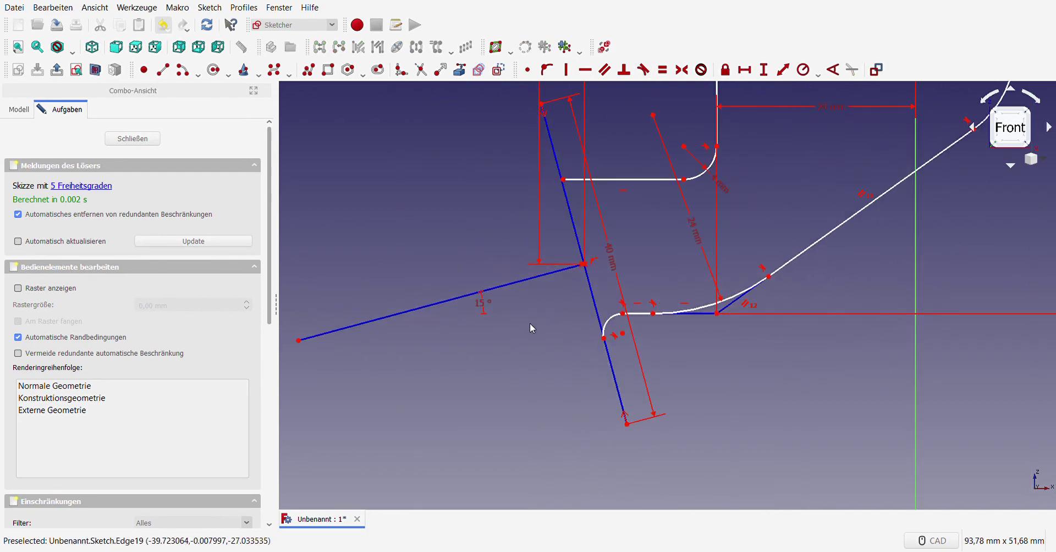
{"action": "scroll", "coordinate": [498, 330], "scroll_direction": "down", "scroll_amount": 2}
{"action": "scroll", "coordinate": [499, 312], "scroll_direction": "up", "scroll_amount": 2}
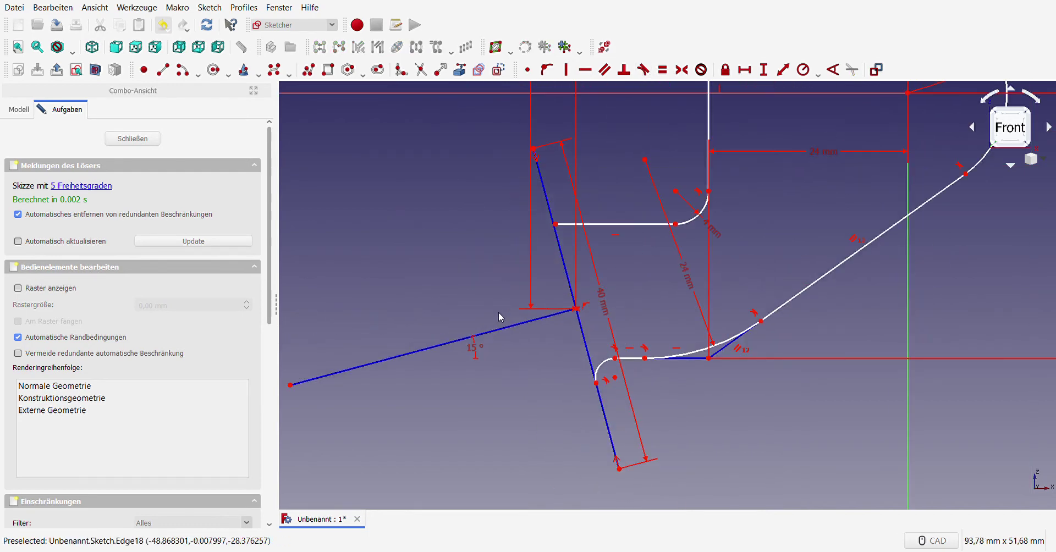
- Draw the two short end edges and the long outer edge beside the steep 40 mm line
{"action": "scroll", "coordinate": [479, 318], "scroll_direction": "down", "scroll_amount": 3}
{"action": "scroll", "coordinate": [456, 316], "scroll_direction": "up", "scroll_amount": 2}
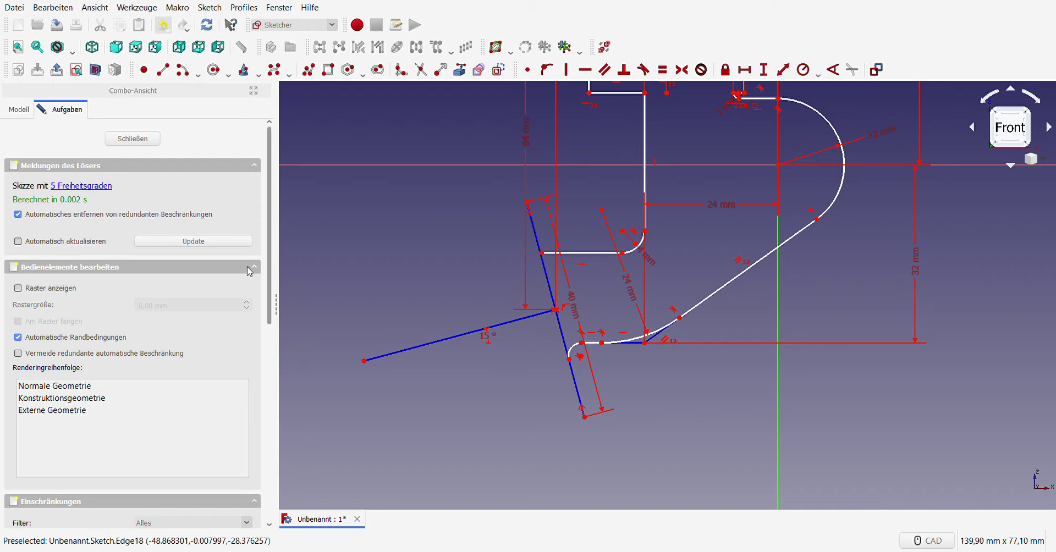
{"action": "left_click", "coordinate": [584, 416]}
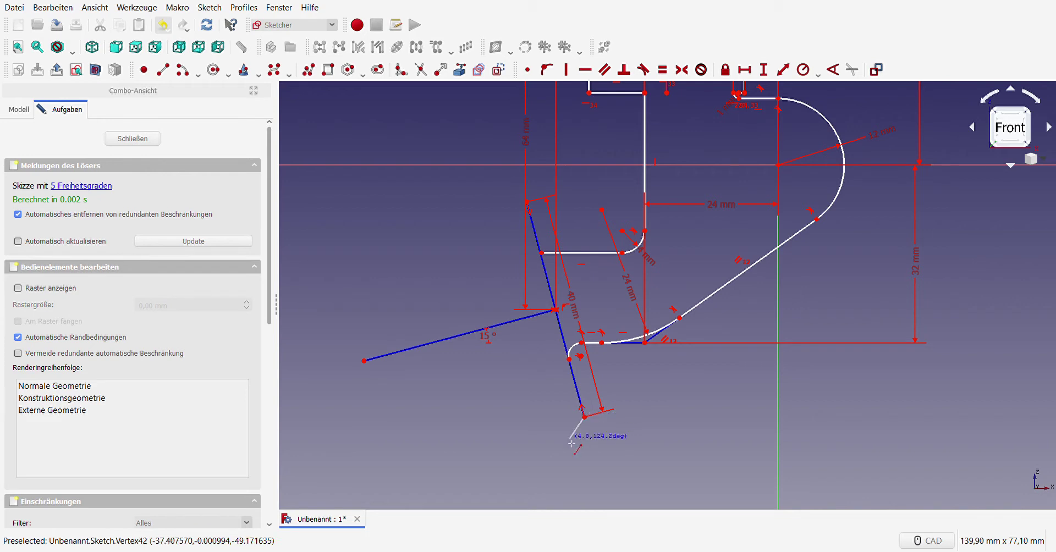
{"action": "left_click", "coordinate": [544, 440]}
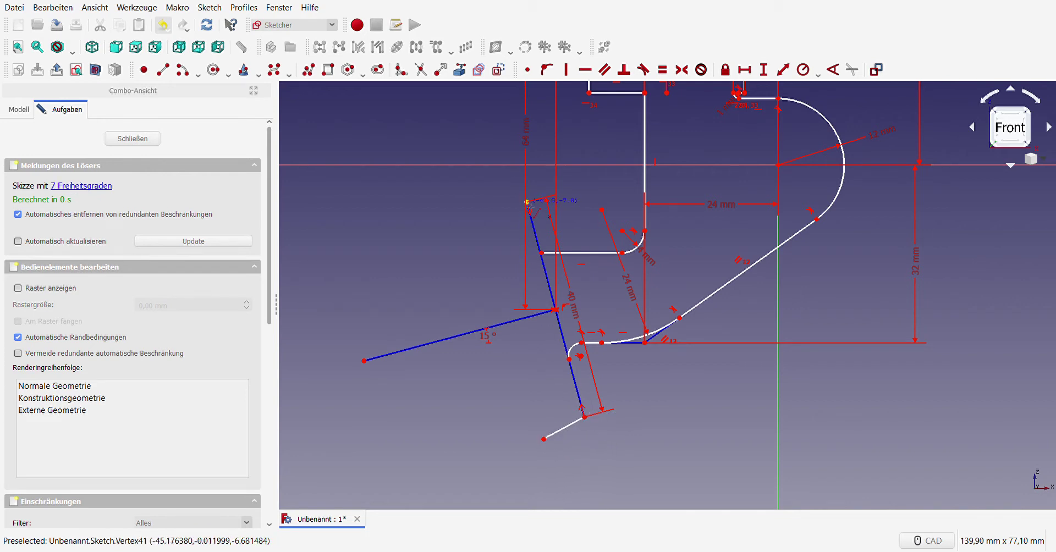
{"action": "left_click", "coordinate": [528, 202]}
{"action": "left_click", "coordinate": [482, 210]}
{"action": "left_click", "coordinate": [482, 210]}
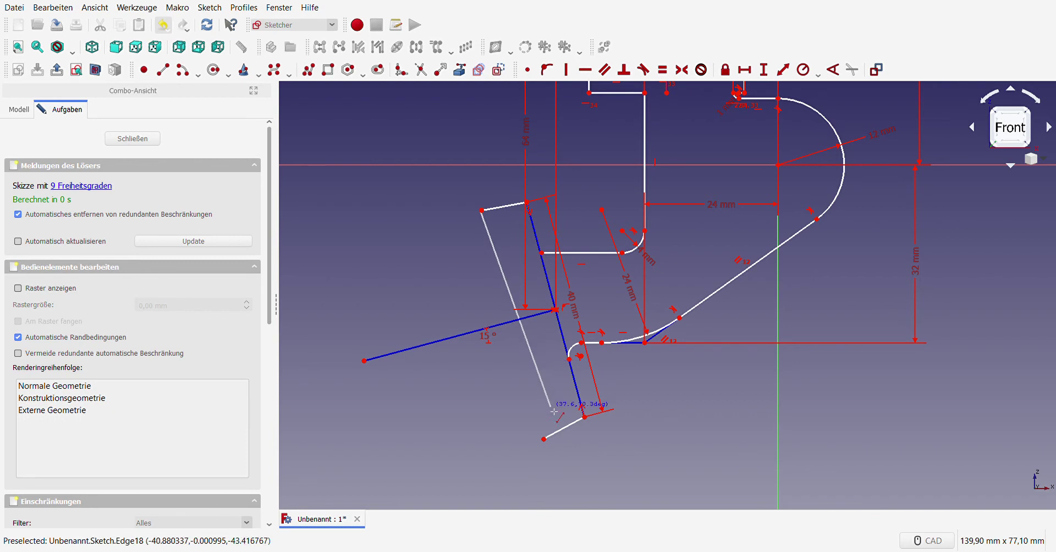
{"action": "left_click", "coordinate": [543, 439]}
{"action": "key", "text": "Escape"}
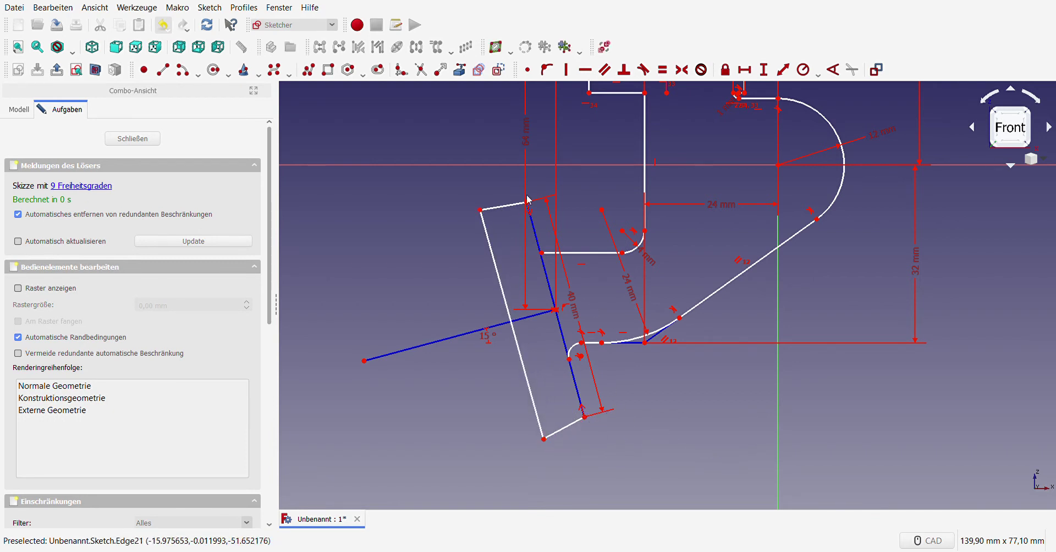
- Make the two short edges parallel and the two long edges parallel
{"action": "left_click", "coordinate": [565, 430]}
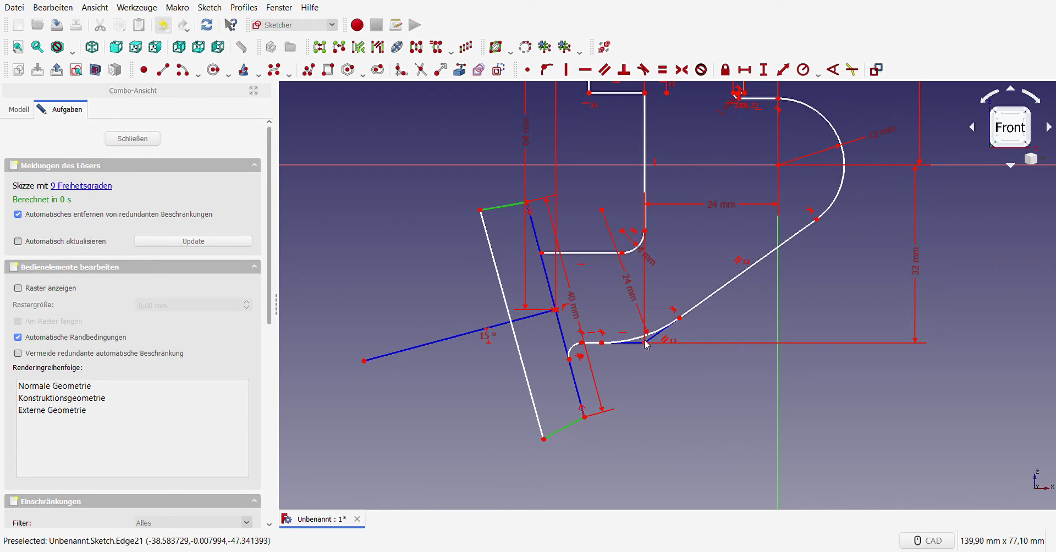
{"action": "left_click", "coordinate": [604, 69]}
{"action": "left_click", "coordinate": [526, 363]}
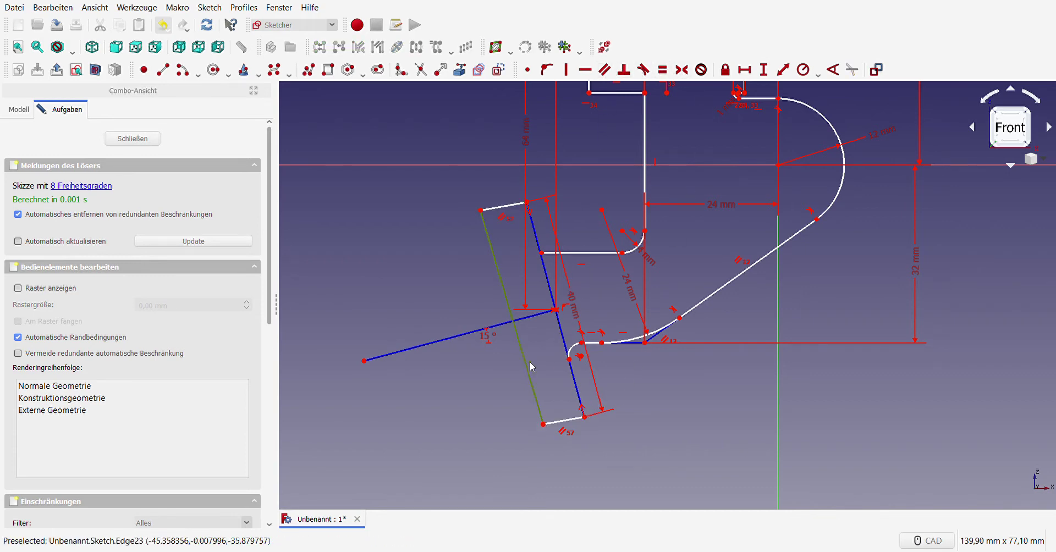
{"action": "left_click", "coordinate": [564, 339]}
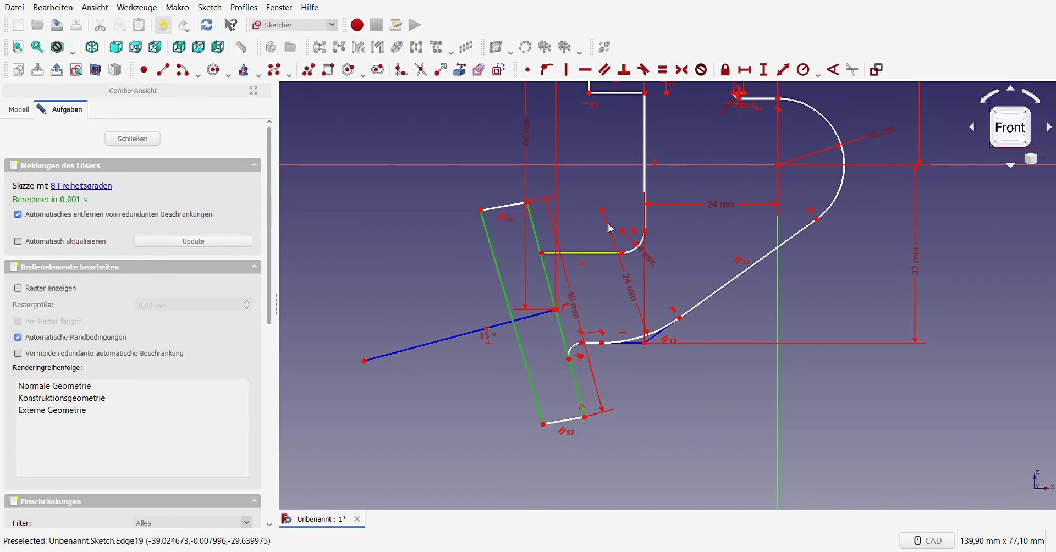
{"action": "left_click", "coordinate": [604, 69]}
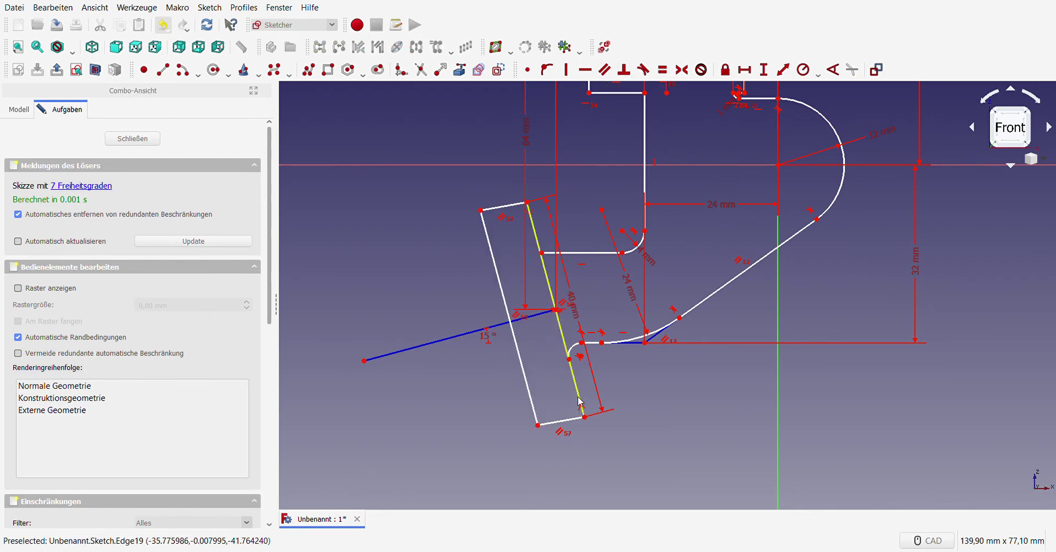
- Square the bottom short edge to the inner edge and set its length to 10 mm
{"action": "left_click", "coordinate": [579, 405]}
{"action": "left_click", "coordinate": [574, 422]}
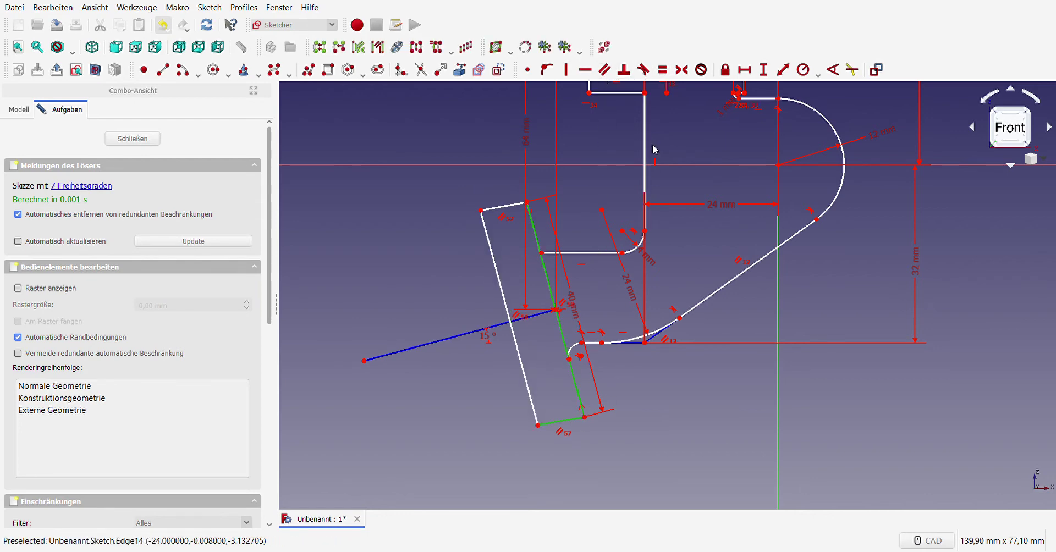
{"action": "left_click", "coordinate": [624, 70]}
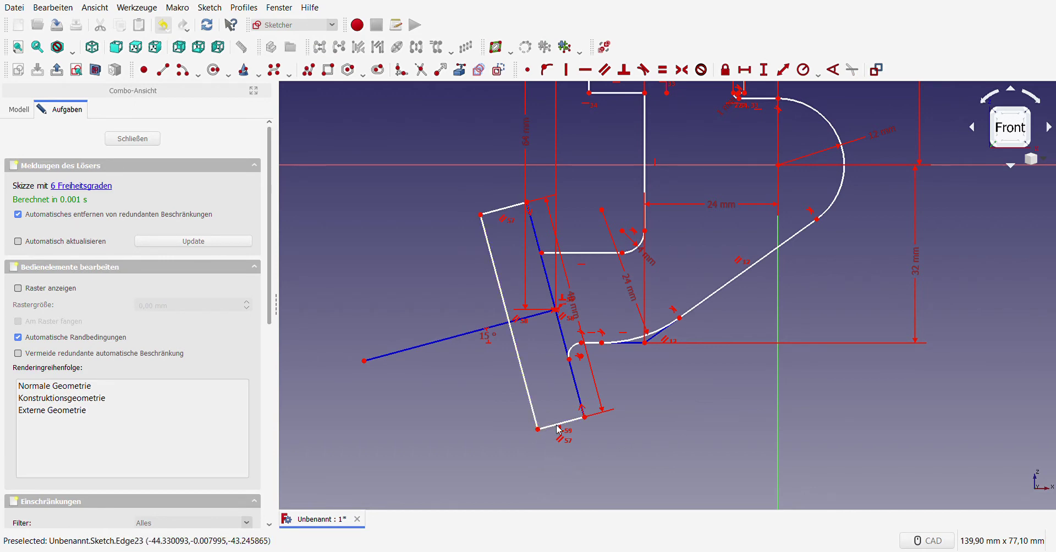
{"action": "left_click", "coordinate": [572, 423]}
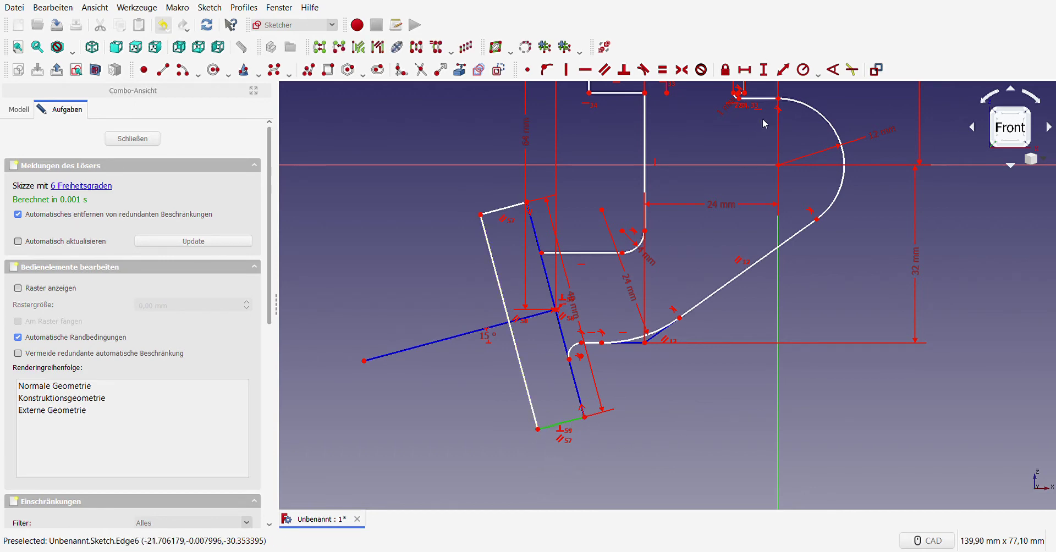
{"action": "left_click", "coordinate": [783, 69]}
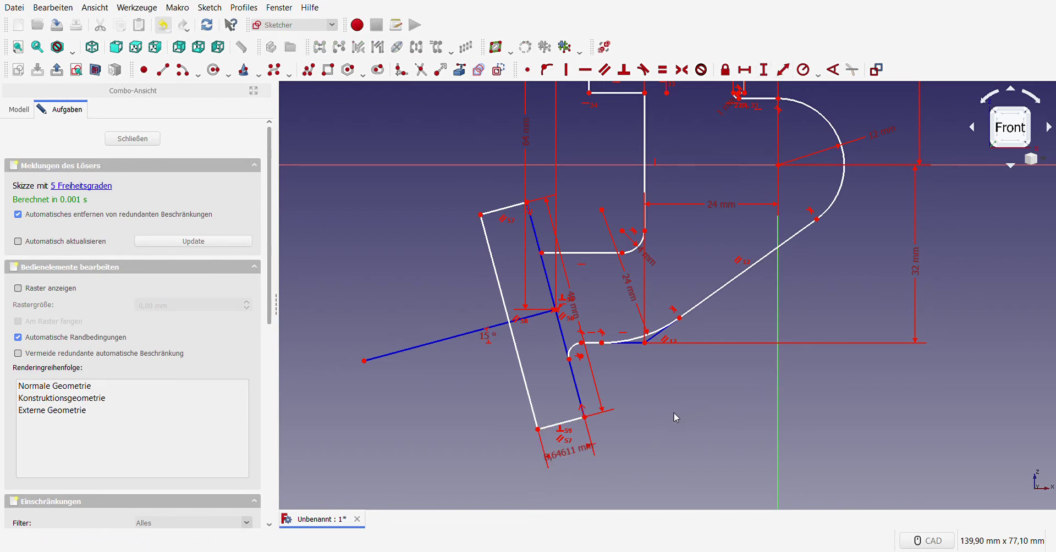
{"action": "type", "text": "10"}
{"action": "key", "text": "Return"}
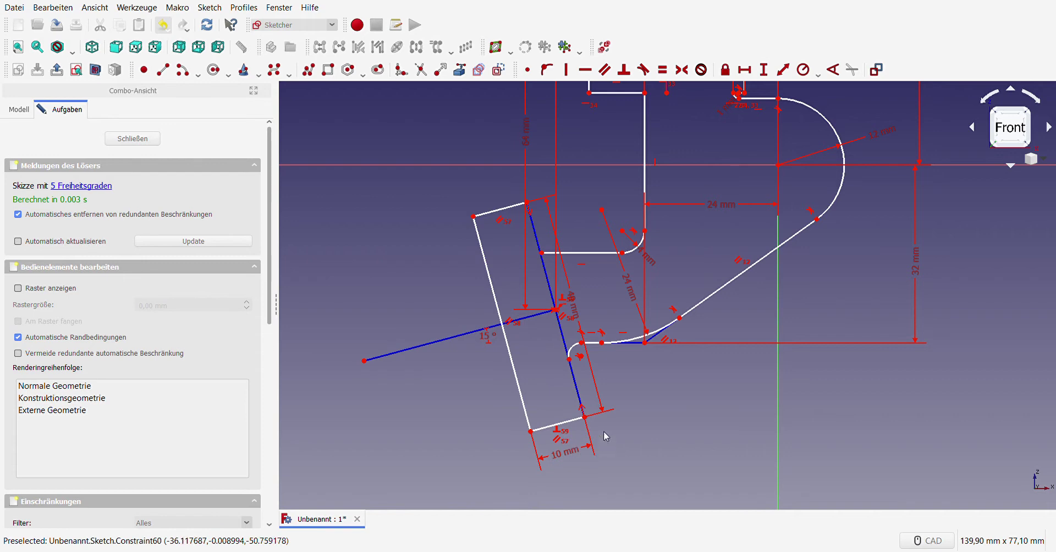
- Draw two connecting lines, one from the upper rectangle corner and one from the fillet arc's end
{"action": "left_click", "coordinate": [165, 70]}
{"action": "left_click", "coordinate": [528, 203]}
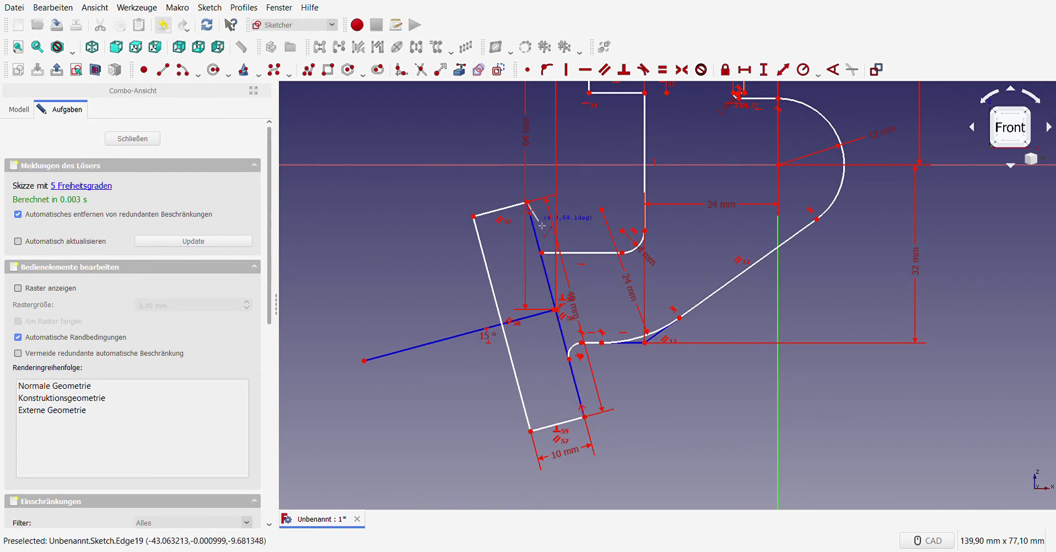
{"action": "left_click", "coordinate": [542, 253]}
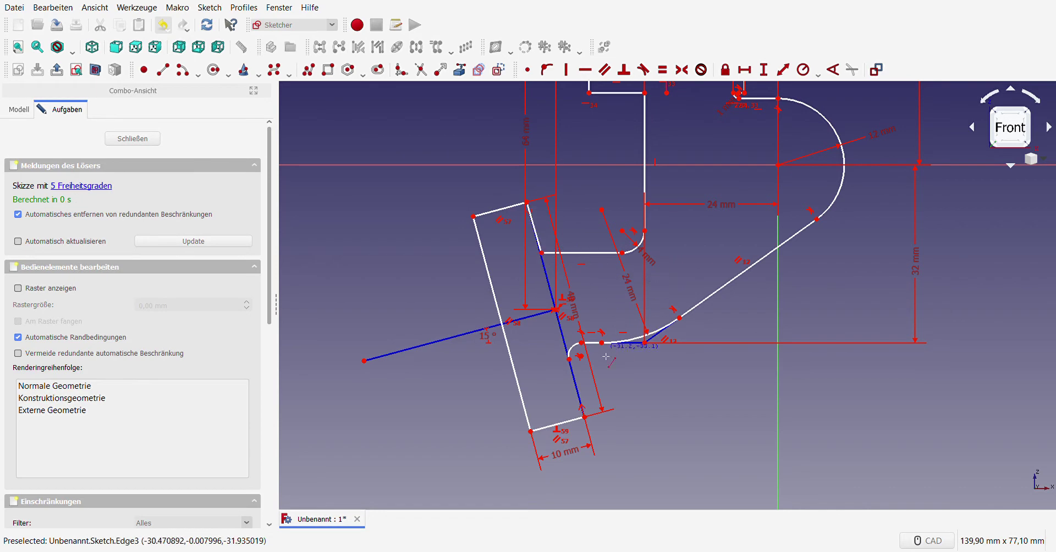
{"action": "scroll", "coordinate": [573, 361], "scroll_direction": "up", "scroll_amount": 3}
{"action": "left_click", "coordinate": [570, 358]}
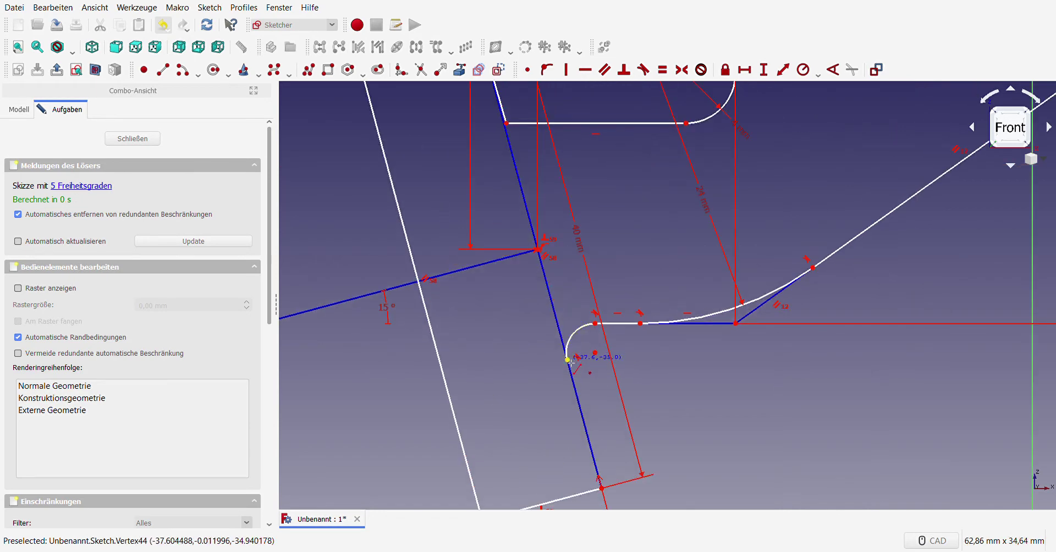
{"action": "left_click", "coordinate": [602, 447]}
{"action": "scroll", "coordinate": [605, 468], "scroll_direction": "down", "scroll_amount": 5}
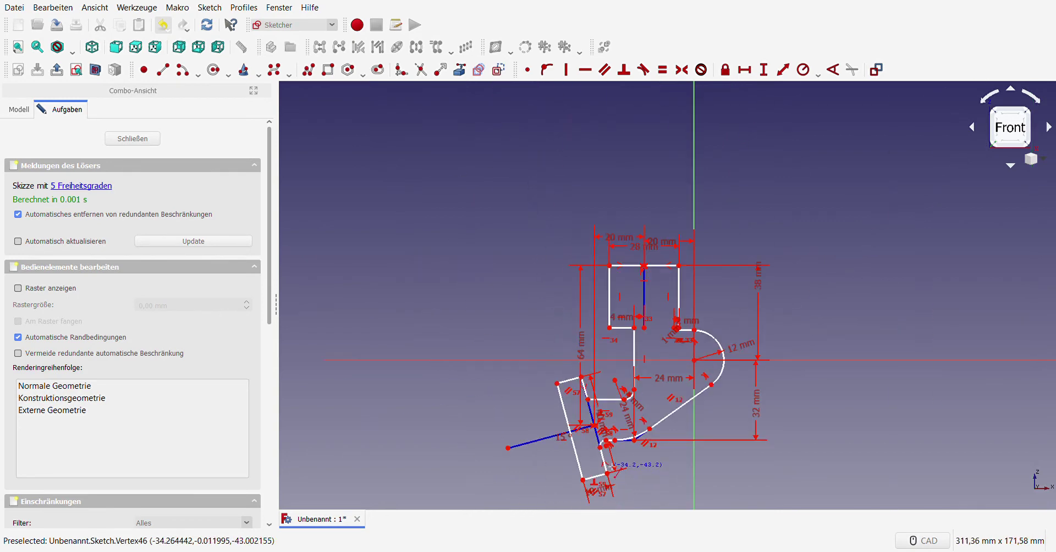
{"action": "scroll", "coordinate": [607, 465], "scroll_direction": "up", "scroll_amount": 3}
{"action": "scroll", "coordinate": [605, 440], "scroll_direction": "up", "scroll_amount": 3}
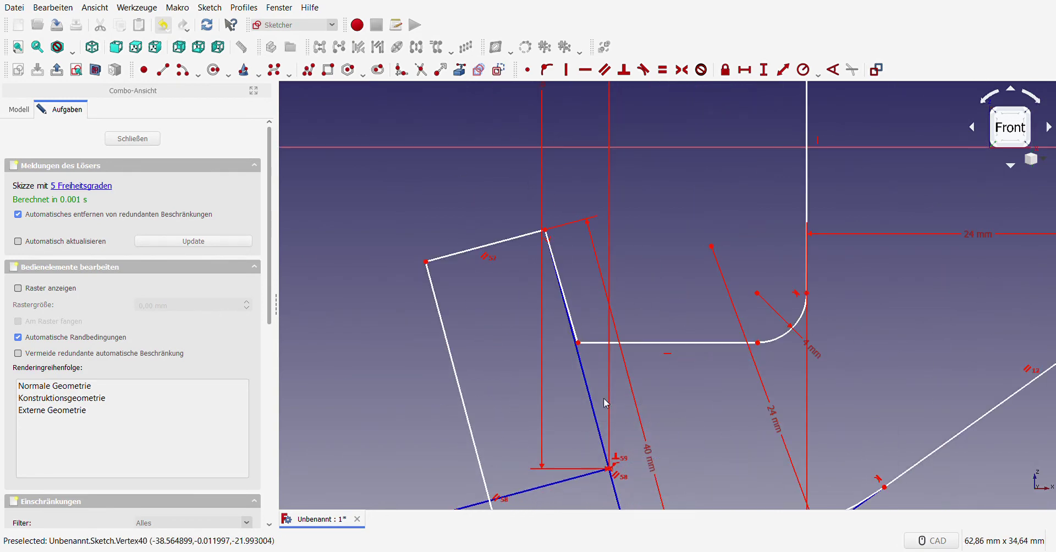
- Constrain the slanted inner line, leaving 4 degrees of freedom
{"action": "left_click", "coordinate": [581, 354]}
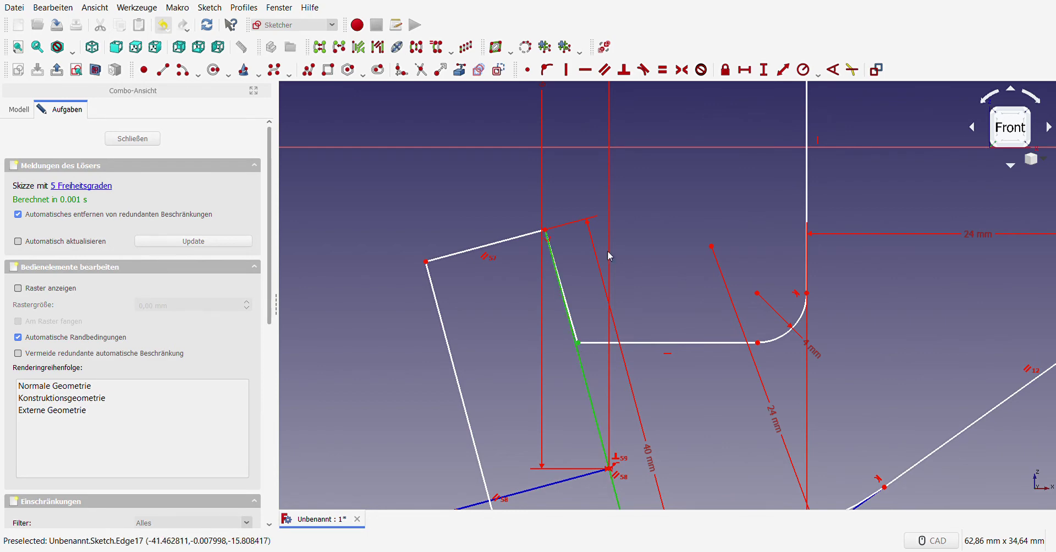
{"action": "left_click", "coordinate": [546, 70]}
{"action": "scroll", "coordinate": [554, 287], "scroll_direction": "down", "scroll_amount": 5}
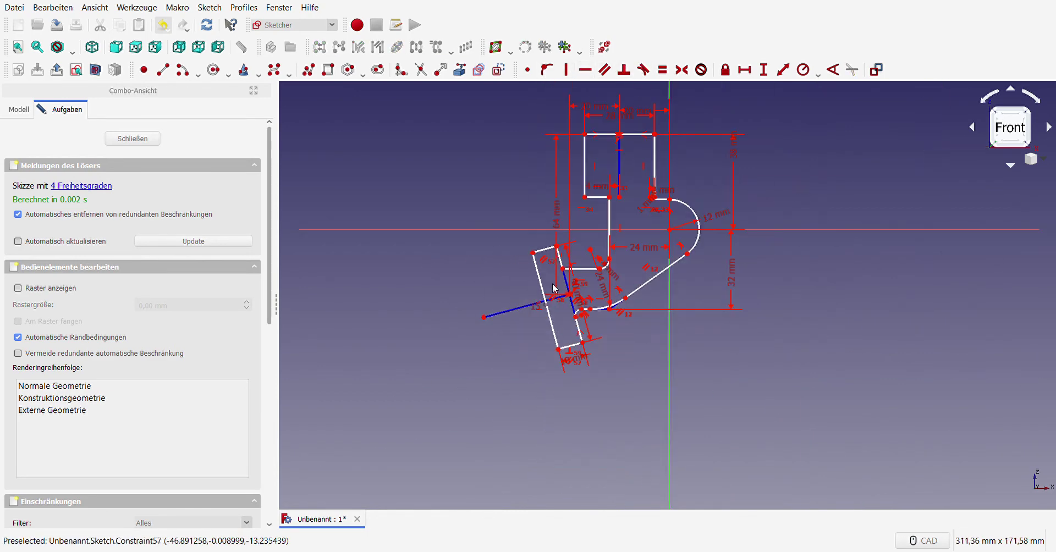
{"action": "scroll", "coordinate": [555, 287], "scroll_direction": "up", "scroll_amount": 4}
{"action": "scroll", "coordinate": [556, 297], "scroll_direction": "down", "scroll_amount": 2}
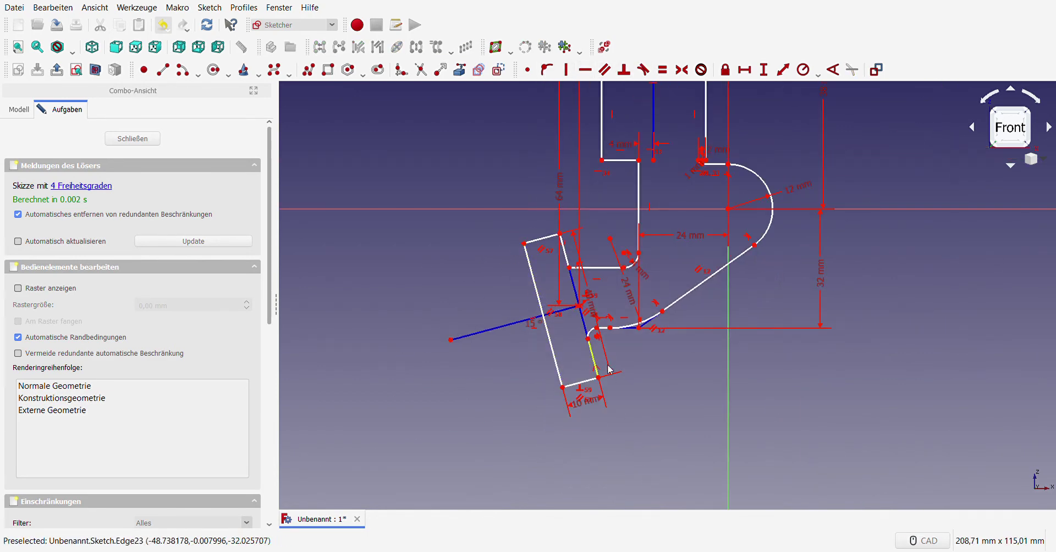
- Move the 40 mm dimension outside the strip and put the blue line's endpoint on the strip's outer edge
{"action": "scroll", "coordinate": [576, 341], "scroll_direction": "up", "scroll_amount": 3}
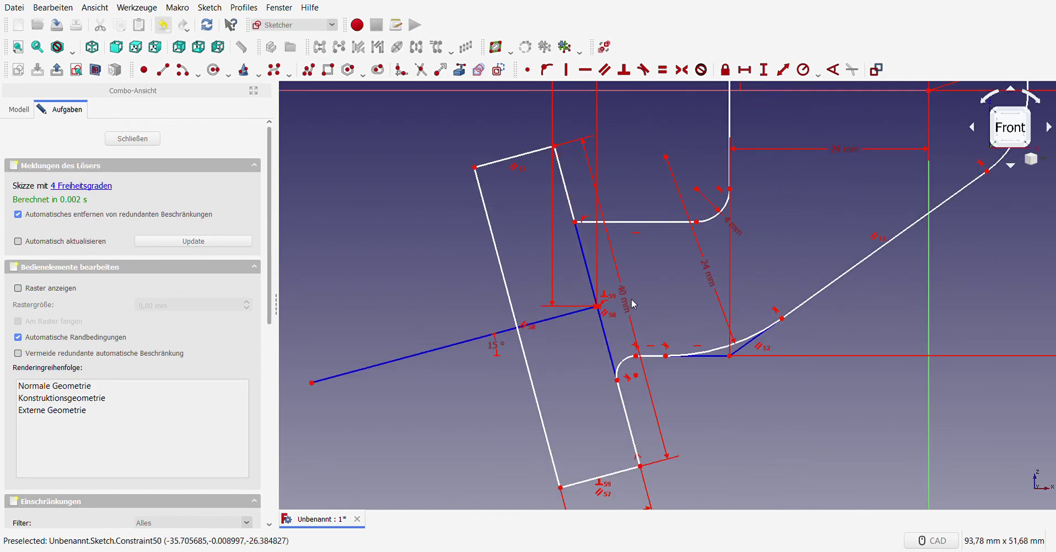
{"action": "left_click_drag", "start_coordinate": [626, 296], "coordinate": [472, 384]}
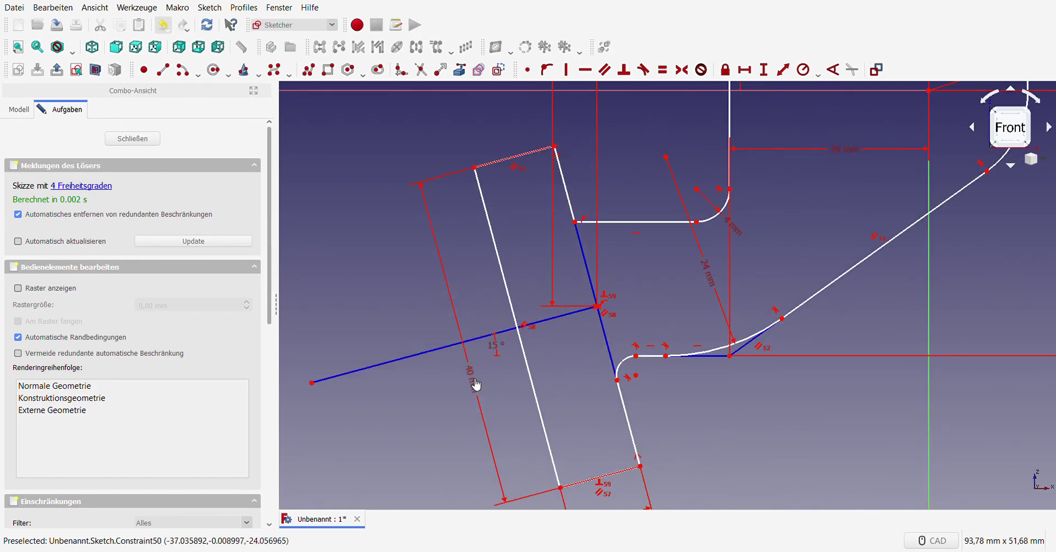
{"action": "scroll", "coordinate": [462, 330], "scroll_direction": "down", "scroll_amount": 3}
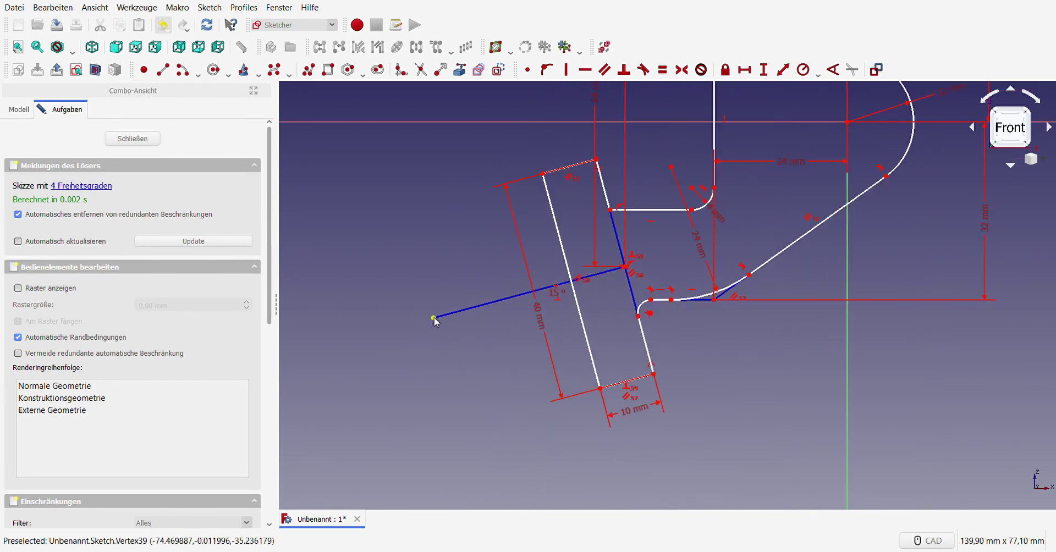
{"action": "left_click", "coordinate": [434, 317]}
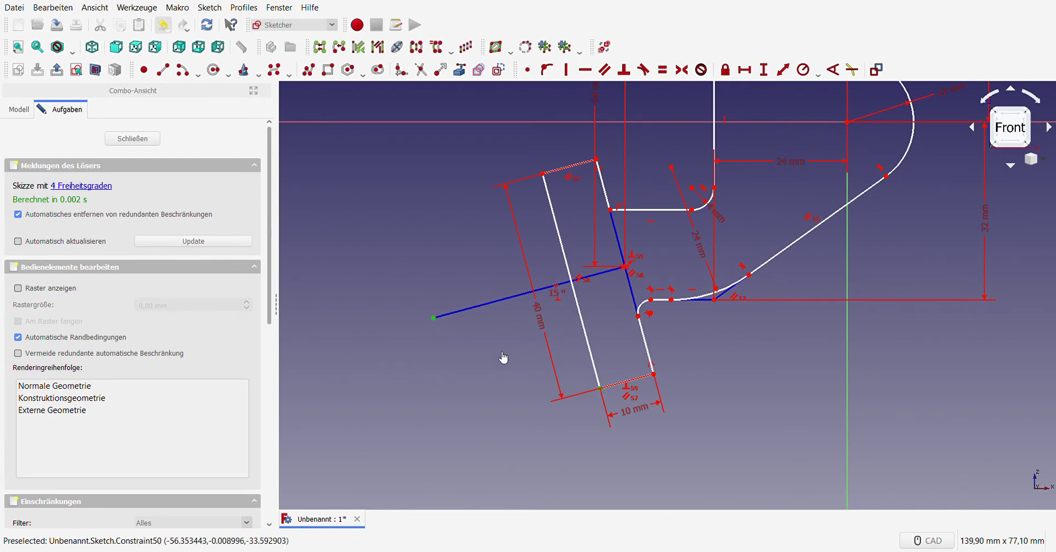
{"action": "left_click", "coordinate": [586, 337]}
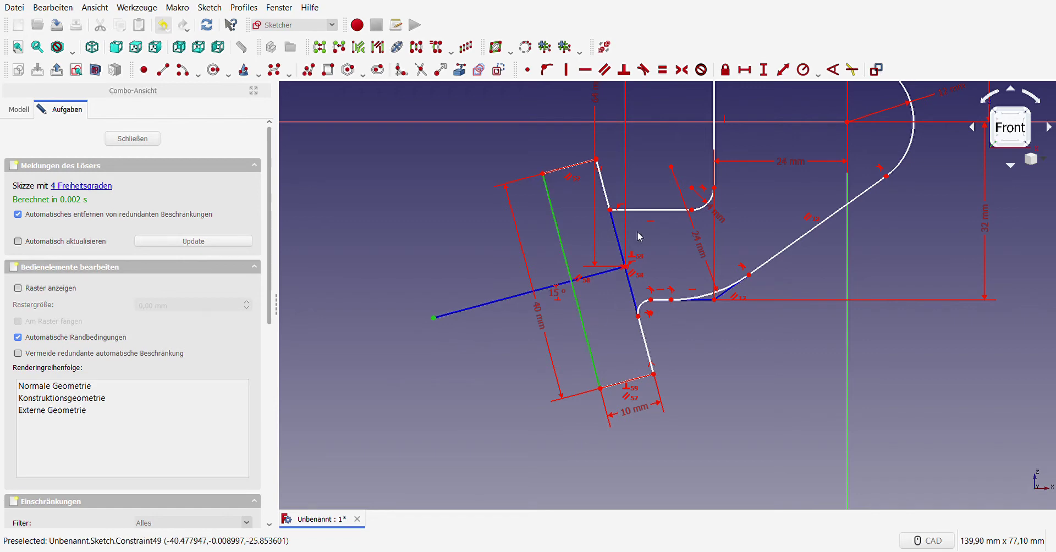
{"action": "left_click", "coordinate": [548, 71]}
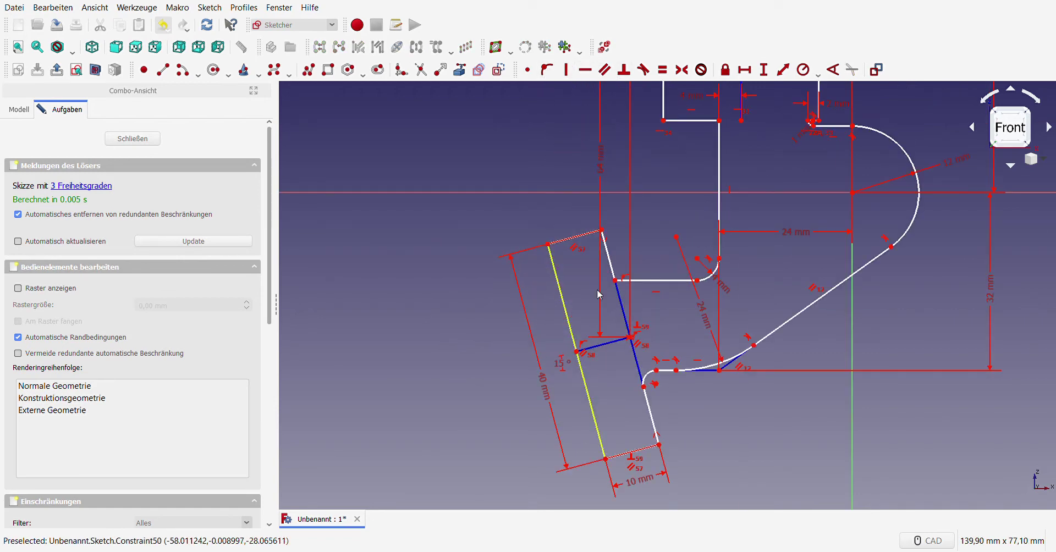
- Highlight the still-free geometry and select the fillet arc with its horizontal line
{"action": "scroll", "coordinate": [616, 392], "scroll_direction": "down", "scroll_amount": 4}
{"action": "scroll", "coordinate": [710, 313], "scroll_direction": "up", "scroll_amount": 4}
{"action": "scroll", "coordinate": [710, 312], "scroll_direction": "down", "scroll_amount": 3}
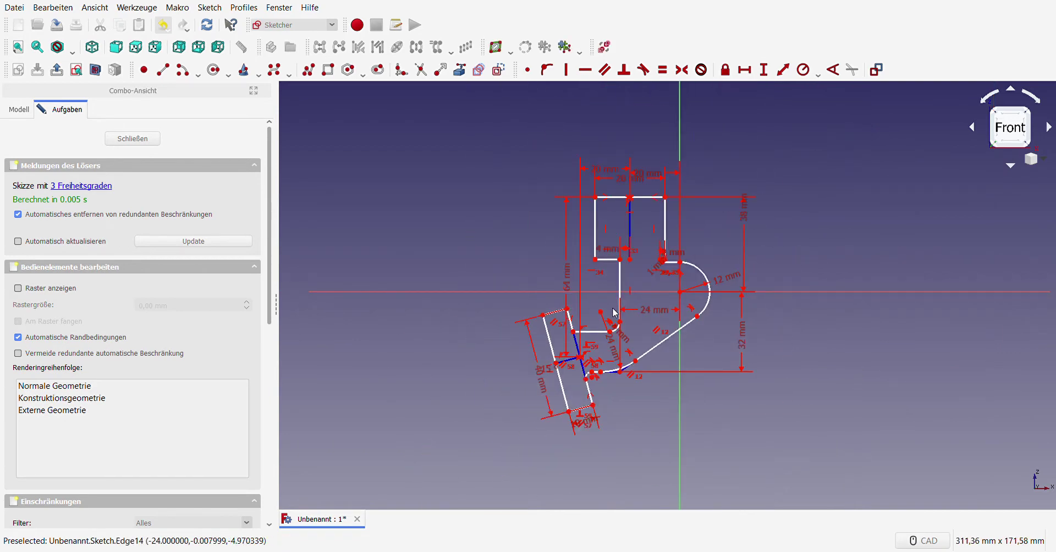
{"action": "left_click", "coordinate": [102, 187]}
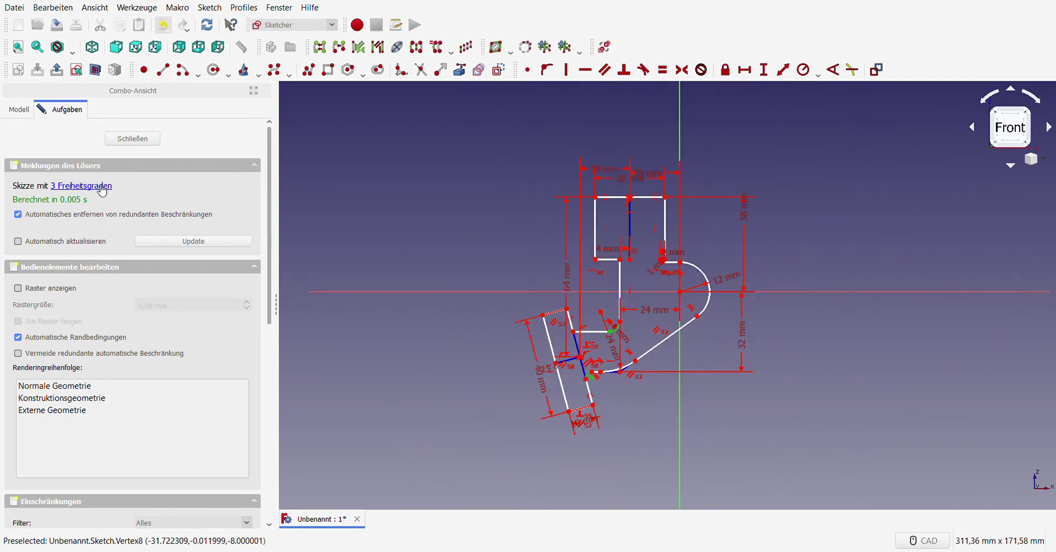
{"action": "scroll", "coordinate": [514, 306], "scroll_direction": "up", "scroll_amount": 5}
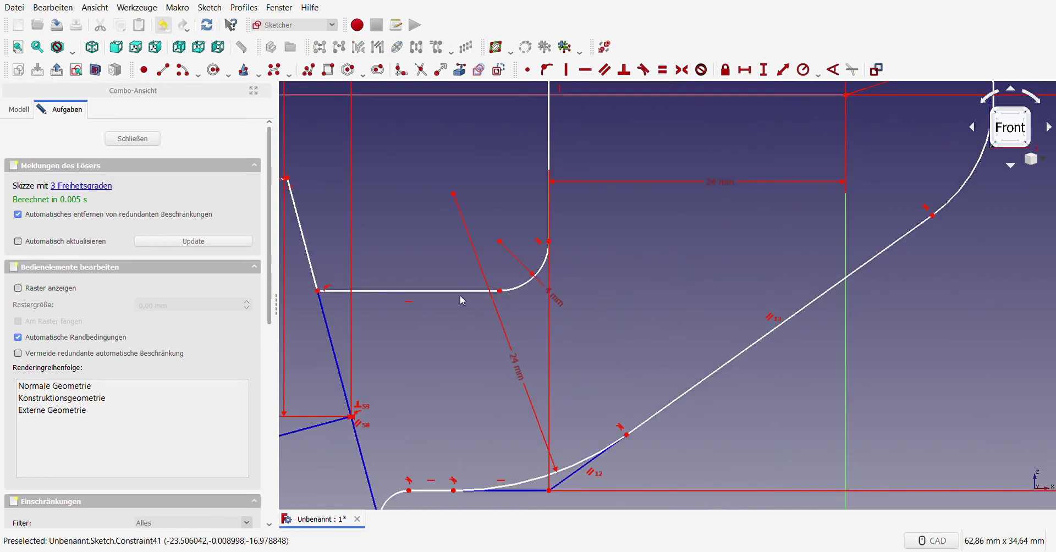
{"action": "scroll", "coordinate": [495, 296], "scroll_direction": "up", "scroll_amount": 2}
{"action": "left_click", "coordinate": [601, 284]}
{"action": "left_click", "coordinate": [585, 284]}
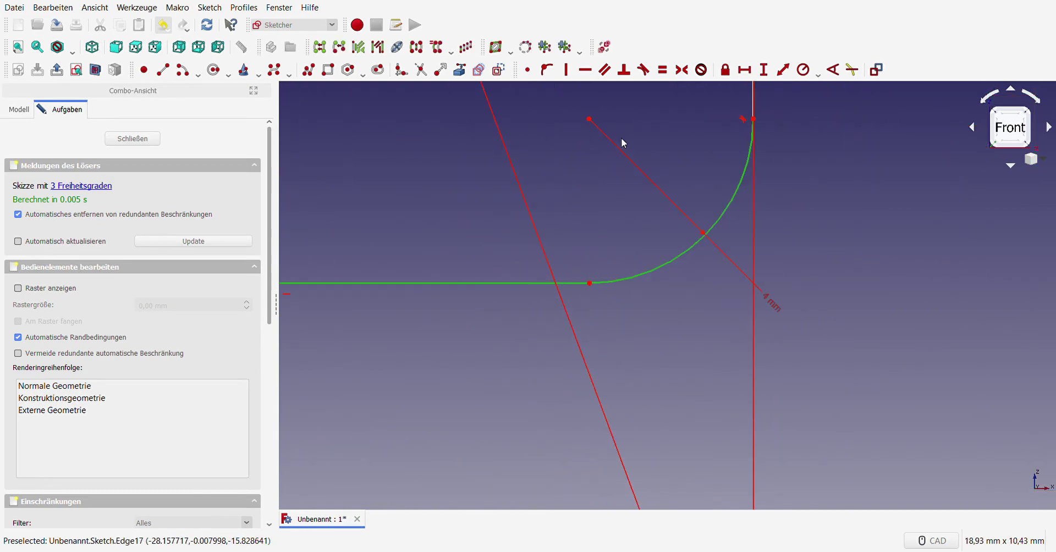
- Make the fillet arc tangent to its line, then test which geometry still moves
{"action": "left_click", "coordinate": [651, 74]}
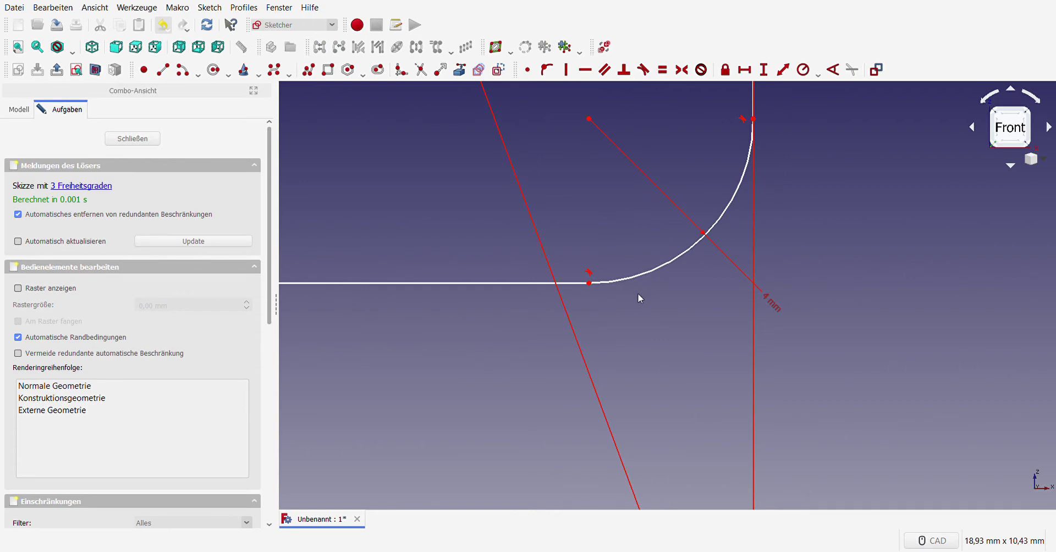
{"action": "scroll", "coordinate": [638, 292], "scroll_direction": "down", "scroll_amount": 2}
{"action": "scroll", "coordinate": [637, 286], "scroll_direction": "down", "scroll_amount": 6}
{"action": "scroll", "coordinate": [630, 242], "scroll_direction": "up", "scroll_amount": 3}
{"action": "scroll", "coordinate": [629, 239], "scroll_direction": "up", "scroll_amount": 2}
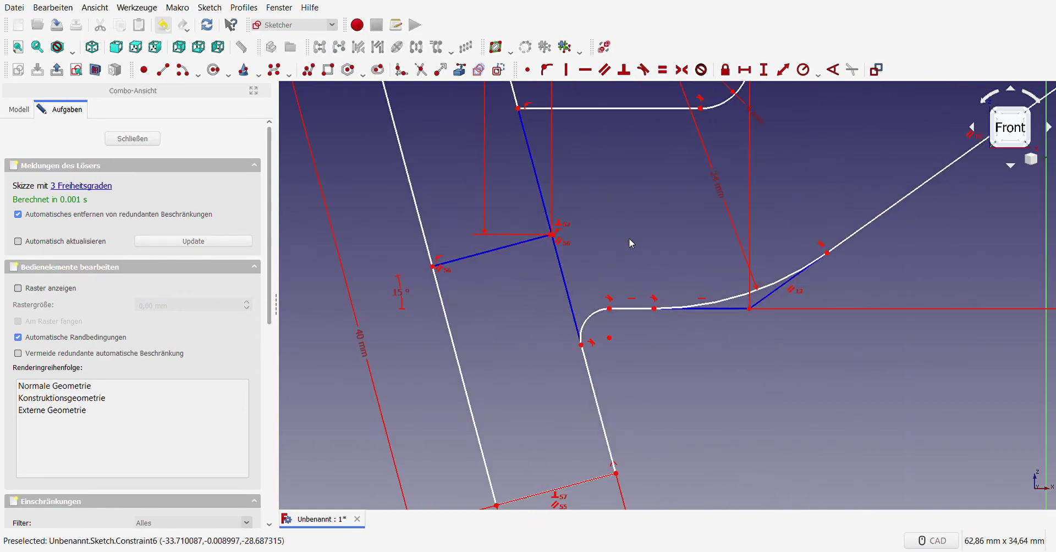
{"action": "scroll", "coordinate": [611, 293], "scroll_direction": "down", "scroll_amount": 5}
{"action": "scroll", "coordinate": [611, 293], "scroll_direction": "up", "scroll_amount": 3}
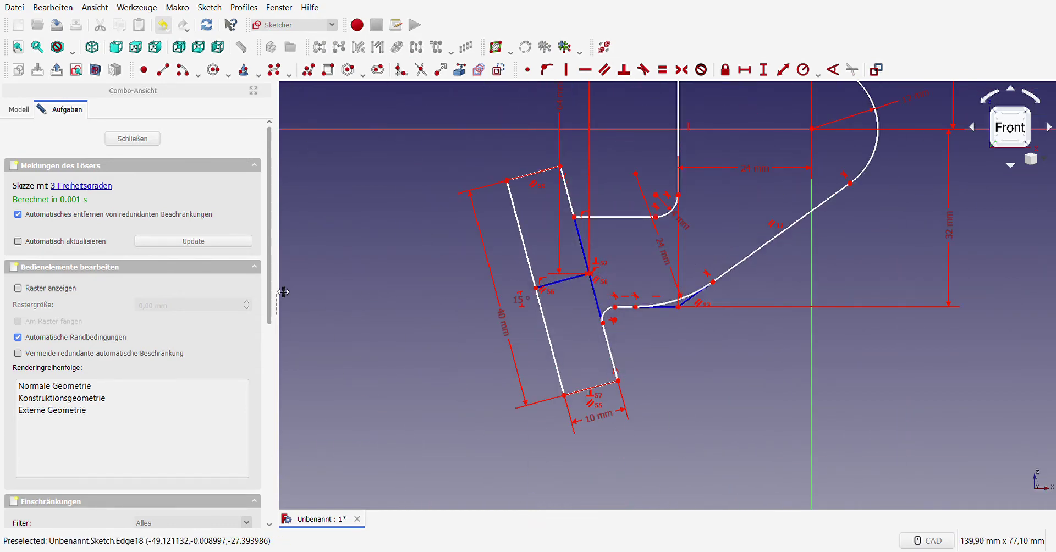
{"action": "left_click", "coordinate": [88, 187]}
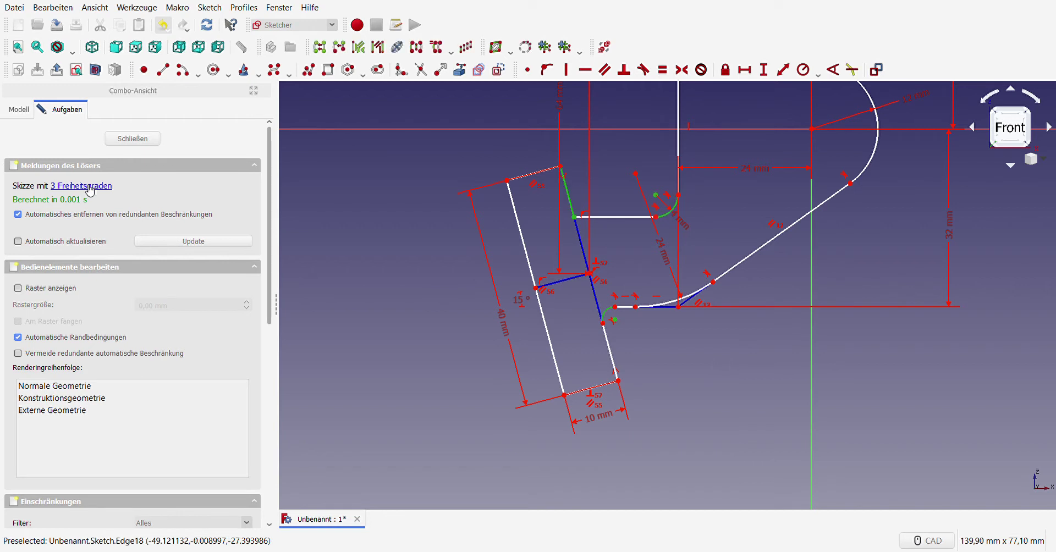
{"action": "left_click", "coordinate": [407, 258]}
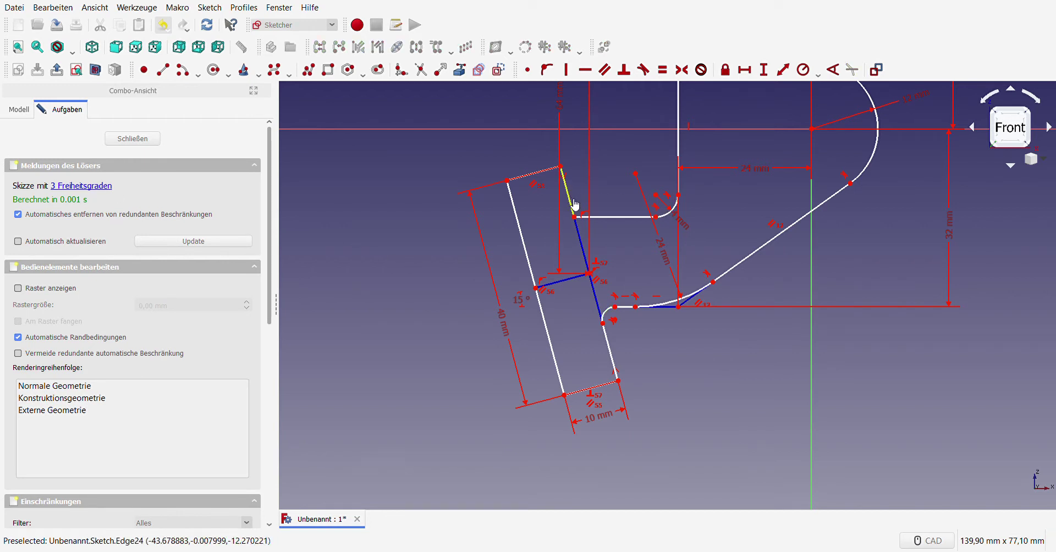
{"action": "left_click_drag", "start_coordinate": [572, 202], "coordinate": [575, 208]}
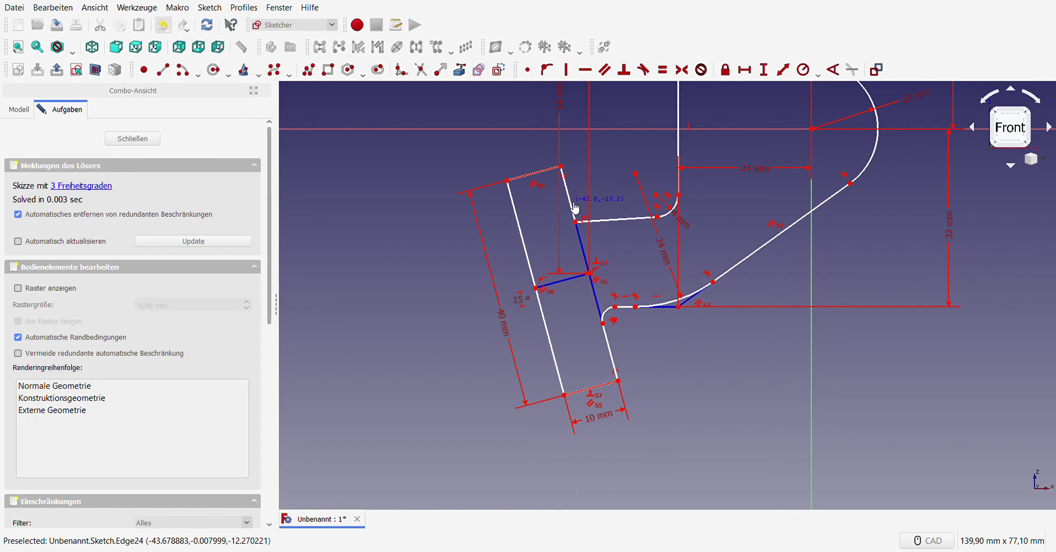
- Make the short line above the strip horizontal, leaving 2 degrees of freedom
{"action": "left_click", "coordinate": [616, 219]}
{"action": "left_click", "coordinate": [584, 75]}
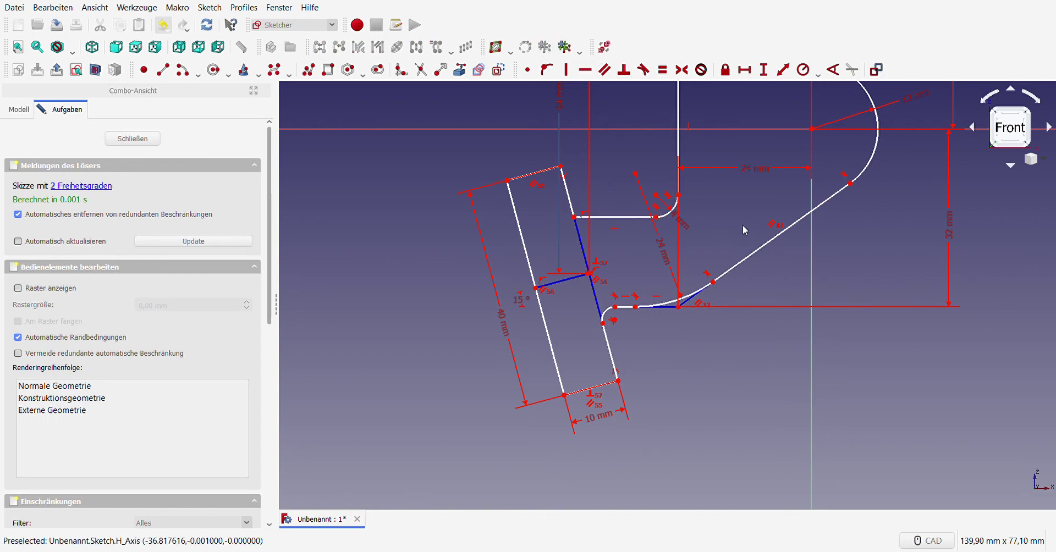
{"action": "left_click", "coordinate": [96, 188]}
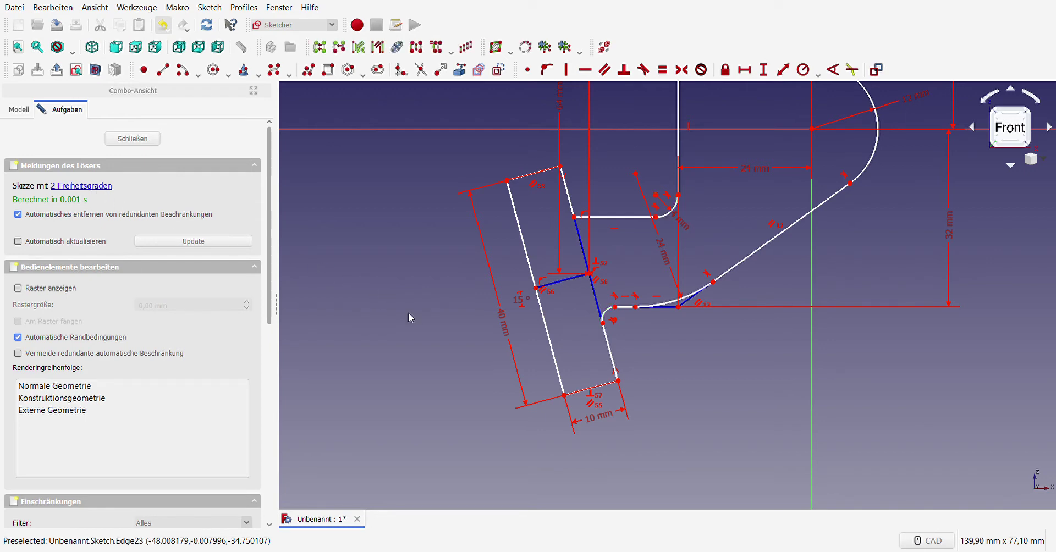
{"action": "scroll", "coordinate": [704, 180], "scroll_direction": "up", "scroll_amount": 4}
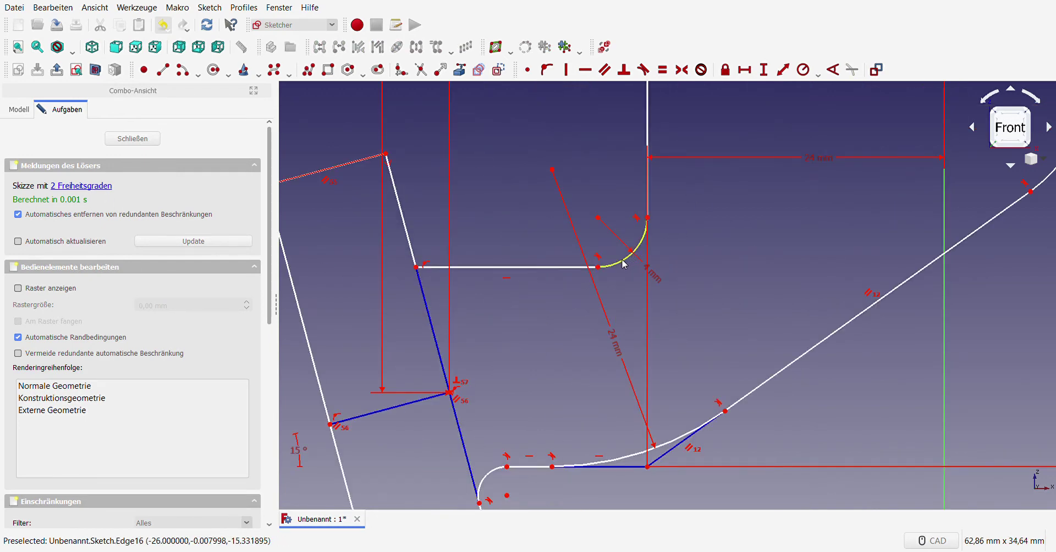
{"action": "left_click_drag", "start_coordinate": [630, 259], "coordinate": [632, 266]}
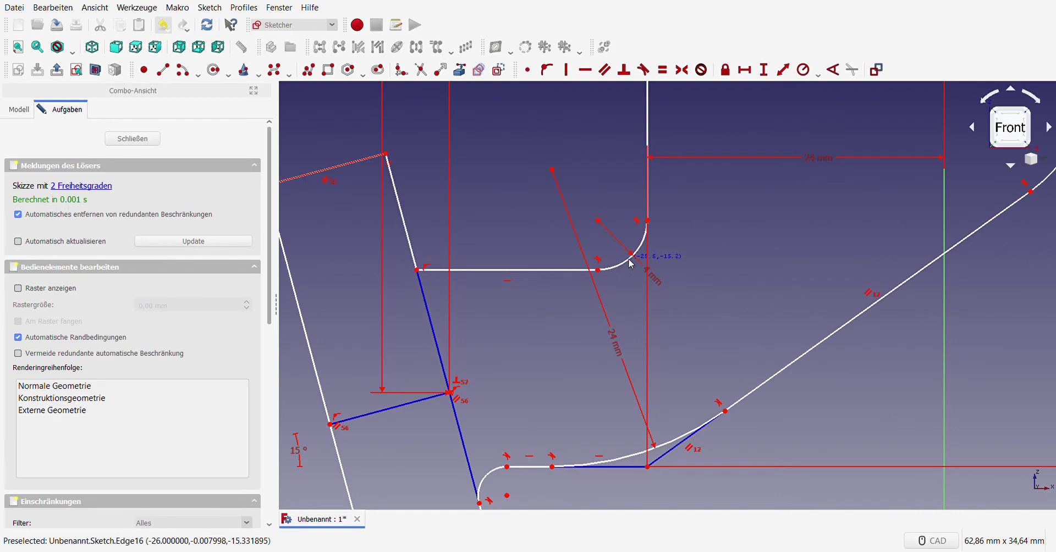
{"action": "scroll", "coordinate": [630, 262], "scroll_direction": "down", "scroll_amount": 4}
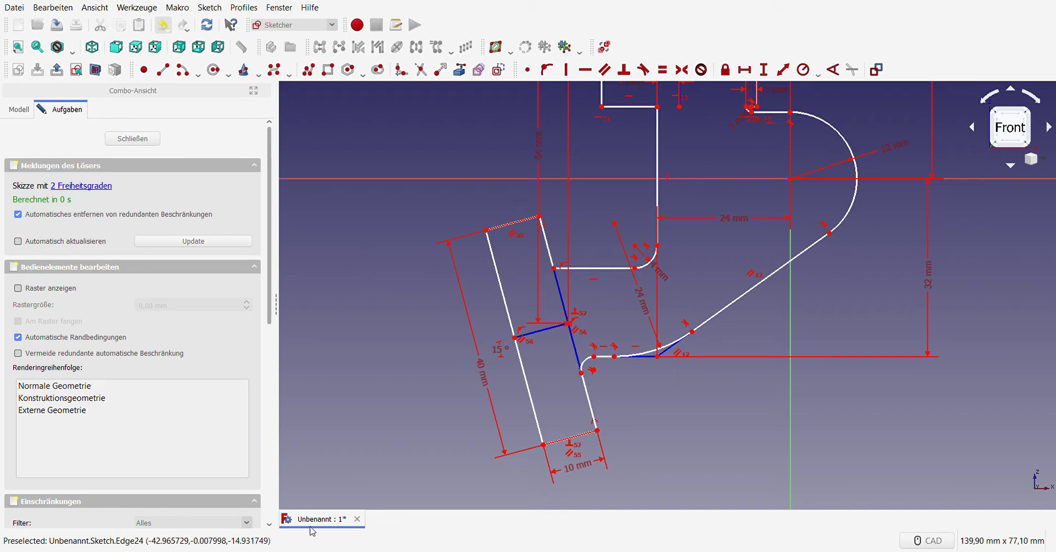
- Add a vertical distance constraint to the profile's top-left corner
{"action": "left_click", "coordinate": [551, 260]}
{"action": "left_click", "coordinate": [553, 268]}
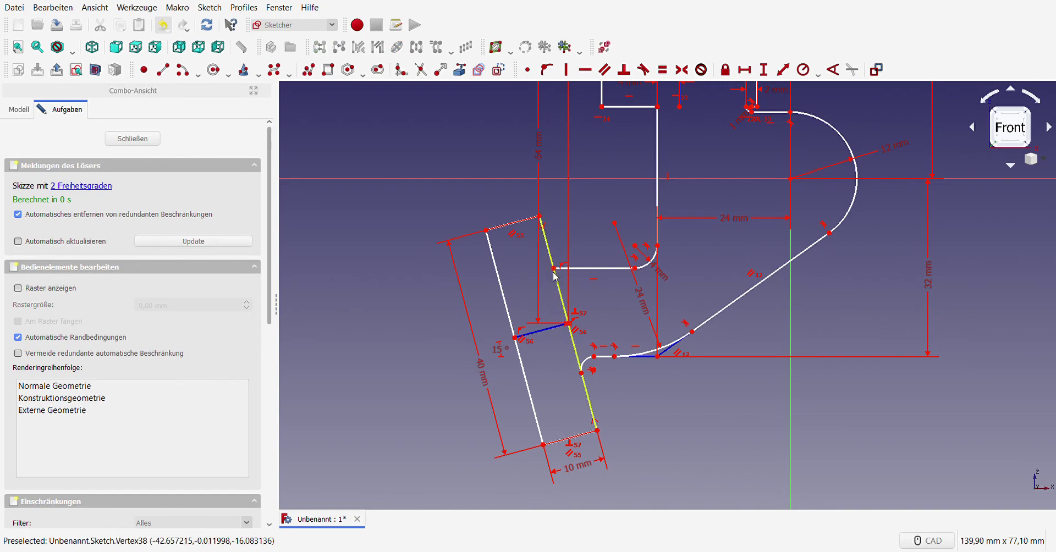
{"action": "scroll", "coordinate": [561, 328], "scroll_direction": "down", "scroll_amount": 4}
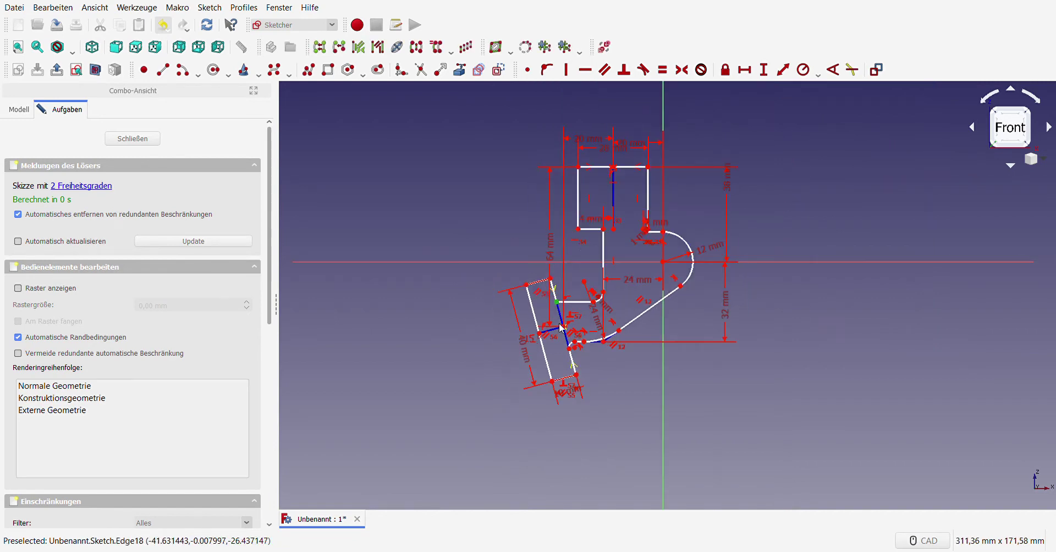
{"action": "left_click", "coordinate": [580, 168]}
{"action": "left_click", "coordinate": [763, 69]}
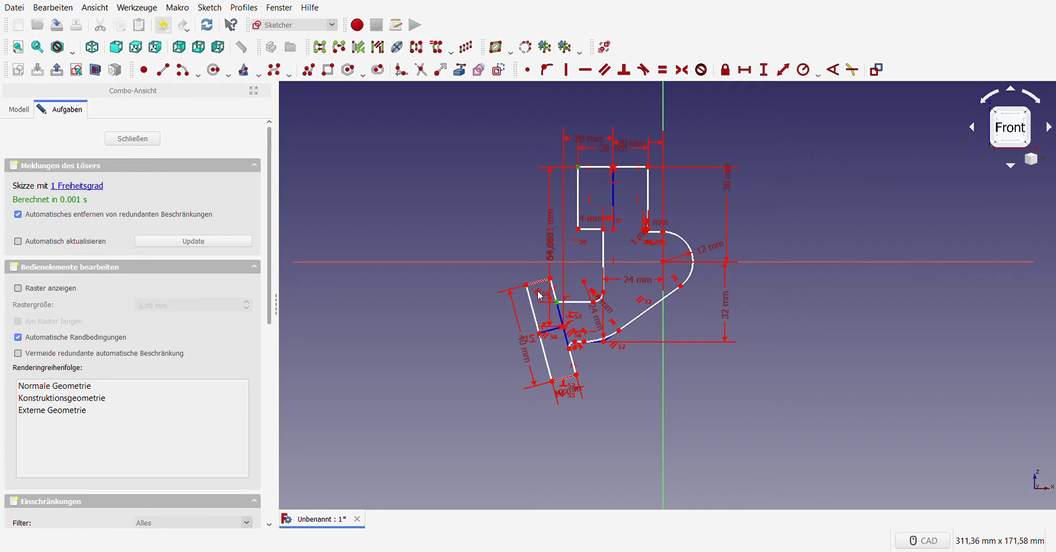
- Drag the overlapping 64 mm and 50 mm height dimensions apart on the left
{"action": "scroll", "coordinate": [540, 296], "scroll_direction": "up", "scroll_amount": 2}
{"action": "scroll", "coordinate": [596, 228], "scroll_direction": "down", "scroll_amount": 1}
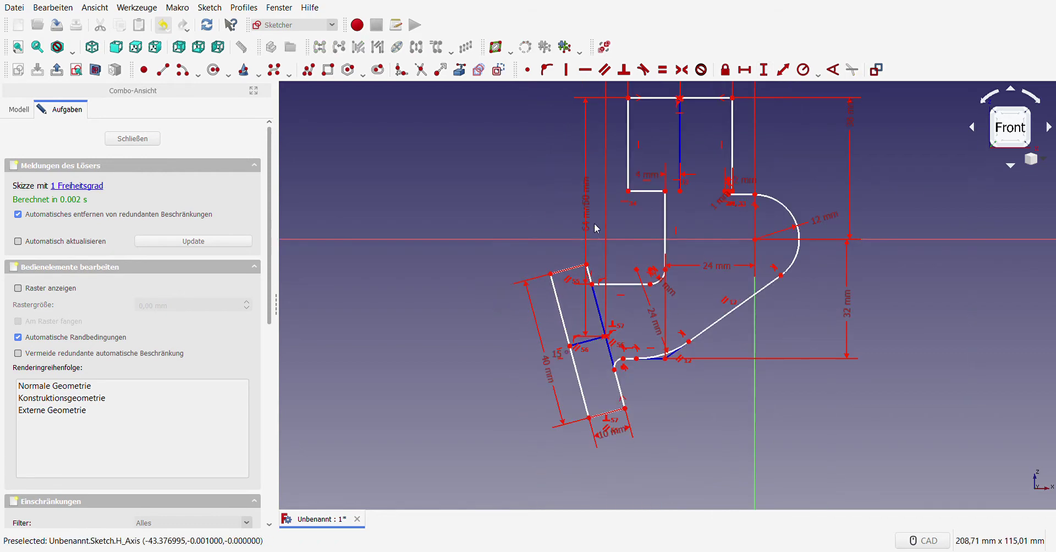
{"action": "left_click_drag", "start_coordinate": [587, 225], "coordinate": [492, 227]}
{"action": "left_click_drag", "start_coordinate": [586, 192], "coordinate": [555, 200]}
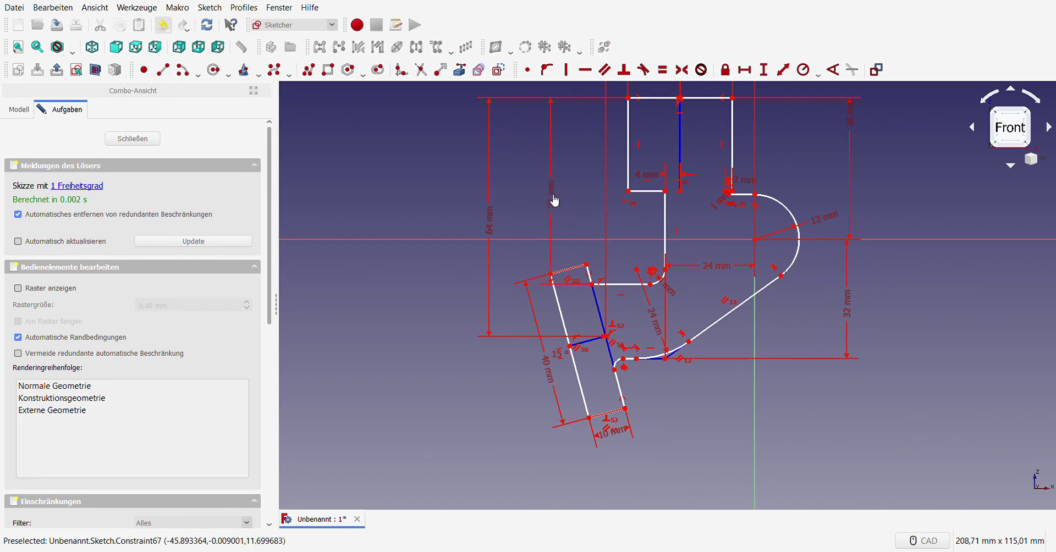
{"action": "scroll", "coordinate": [537, 196], "scroll_direction": "down", "scroll_amount": 5}
{"action": "scroll", "coordinate": [572, 203], "scroll_direction": "up", "scroll_amount": 3}
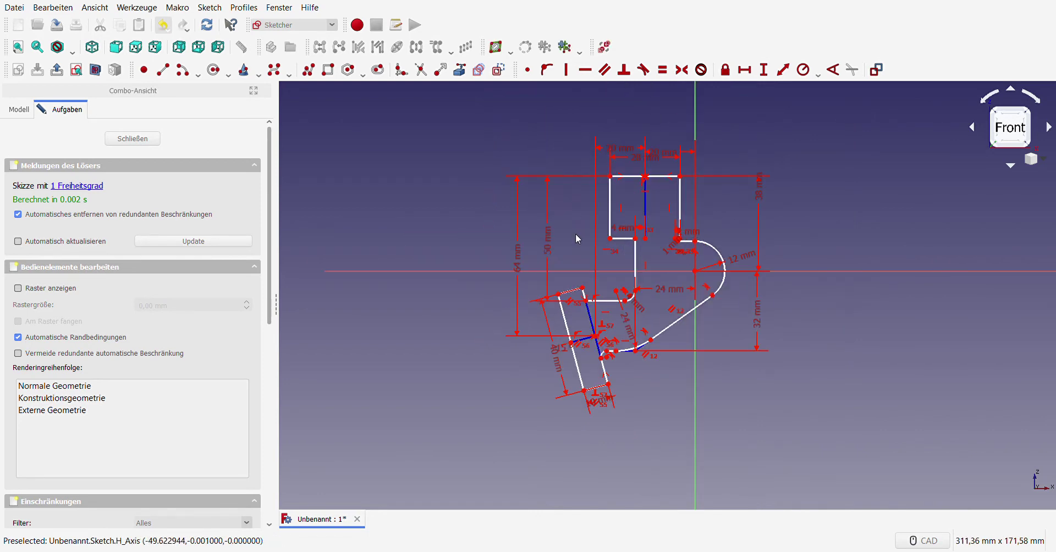
{"action": "scroll", "coordinate": [633, 242], "scroll_direction": "up", "scroll_amount": 2}
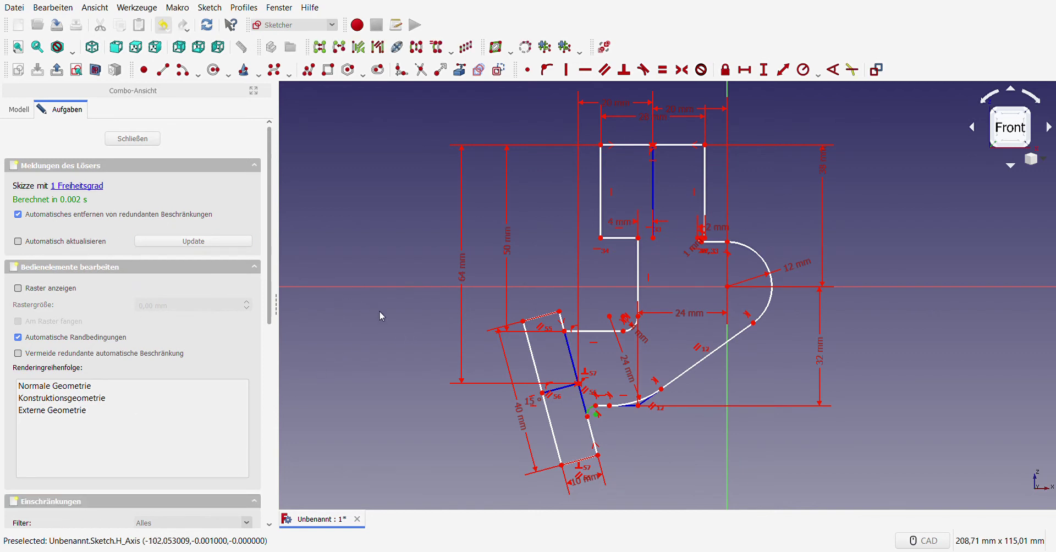
{"action": "scroll", "coordinate": [666, 427], "scroll_direction": "up", "scroll_amount": 4}
- Add a radius constraint to the small fillet arc on the arm, fully constraining the sketch
{"action": "left_click", "coordinate": [489, 368]}
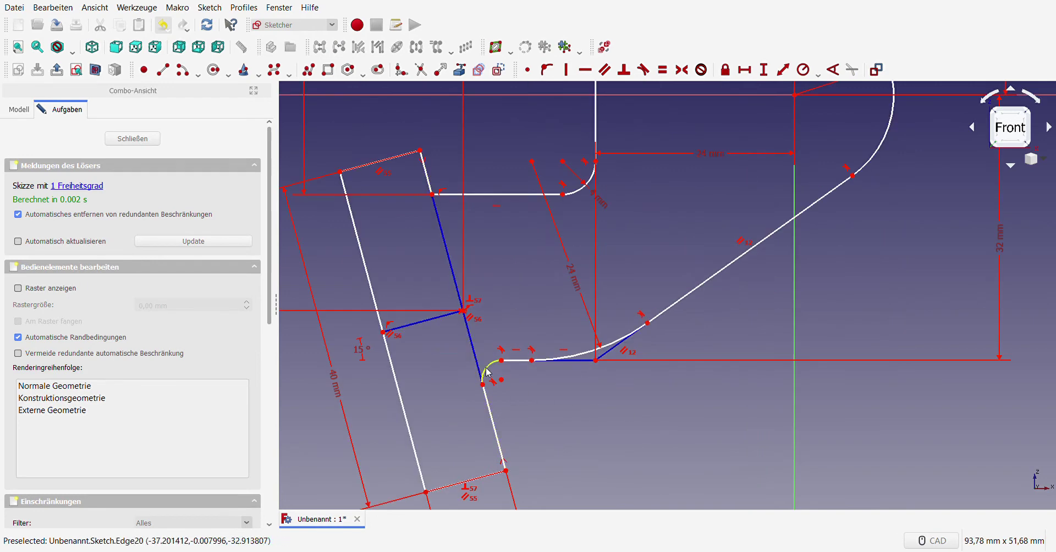
{"action": "left_click", "coordinate": [803, 70]}
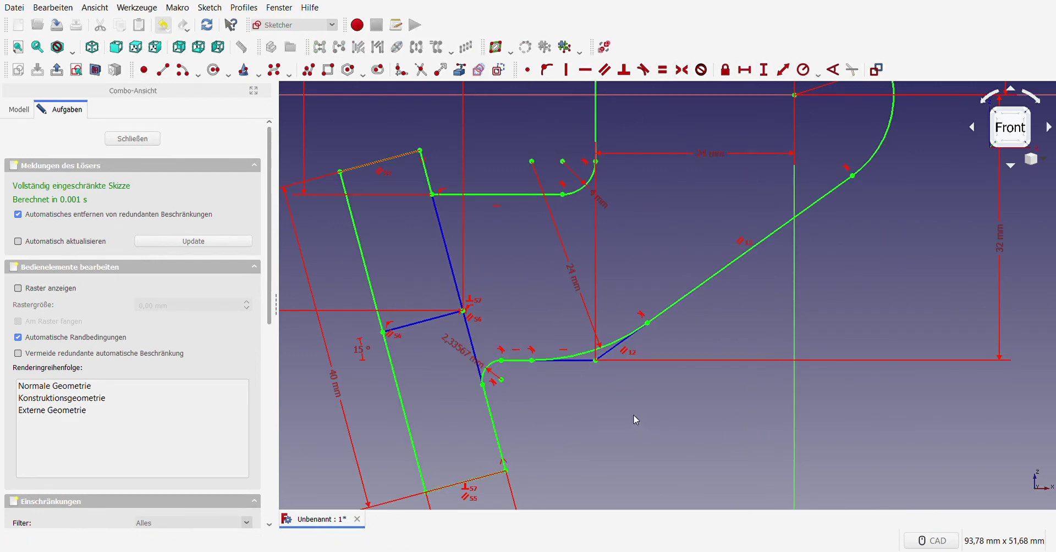
{"action": "scroll", "coordinate": [524, 296], "scroll_direction": "down", "scroll_amount": 2}
{"action": "scroll", "coordinate": [523, 291], "scroll_direction": "down", "scroll_amount": 1}
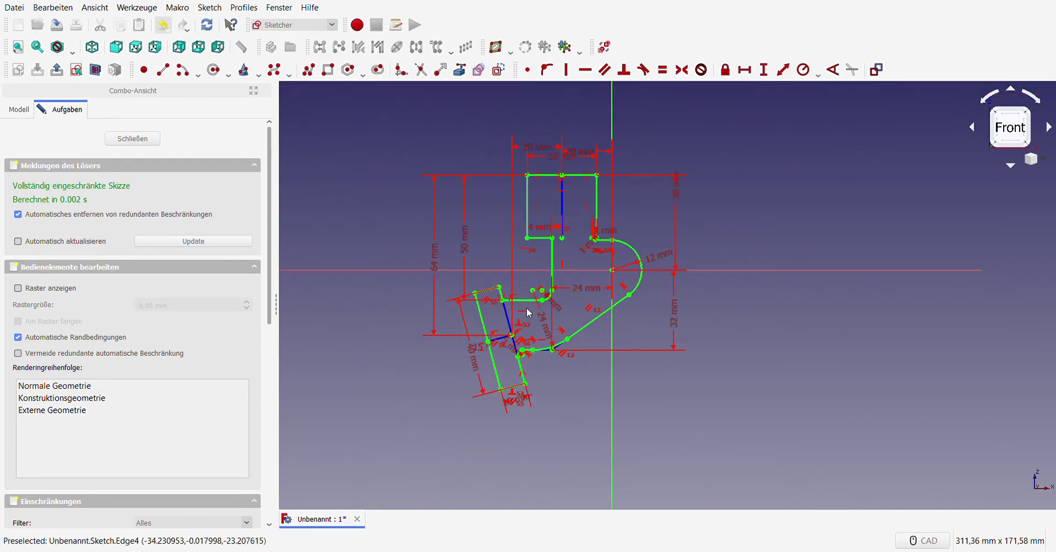
{"action": "scroll", "coordinate": [524, 277], "scroll_direction": "down", "scroll_amount": 1}
{"action": "scroll", "coordinate": [648, 199], "scroll_direction": "up", "scroll_amount": 2}
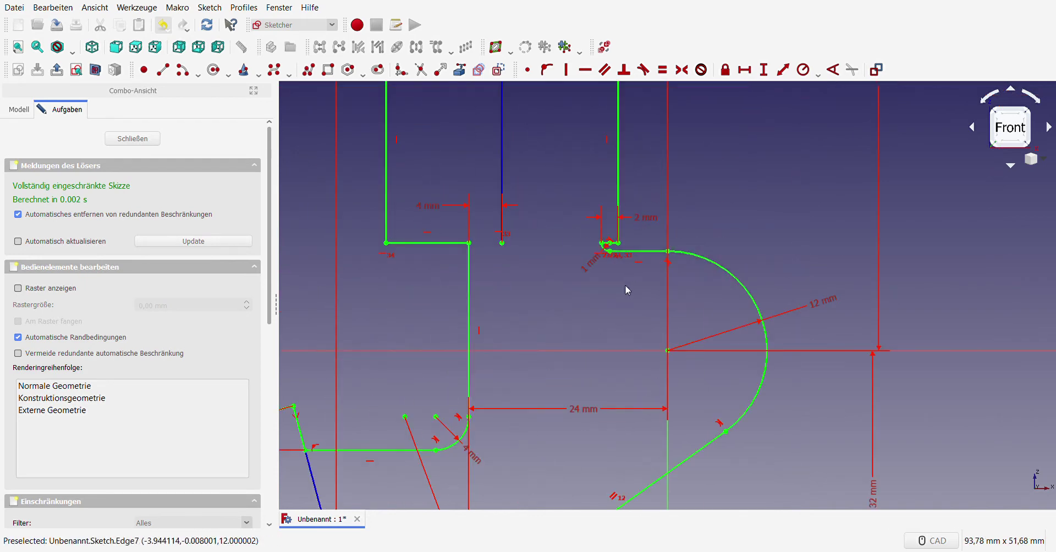
{"action": "scroll", "coordinate": [627, 288], "scroll_direction": "up", "scroll_amount": 2}
{"action": "scroll", "coordinate": [619, 248], "scroll_direction": "down", "scroll_amount": 3}
{"action": "scroll", "coordinate": [583, 275], "scroll_direction": "down", "scroll_amount": 1}
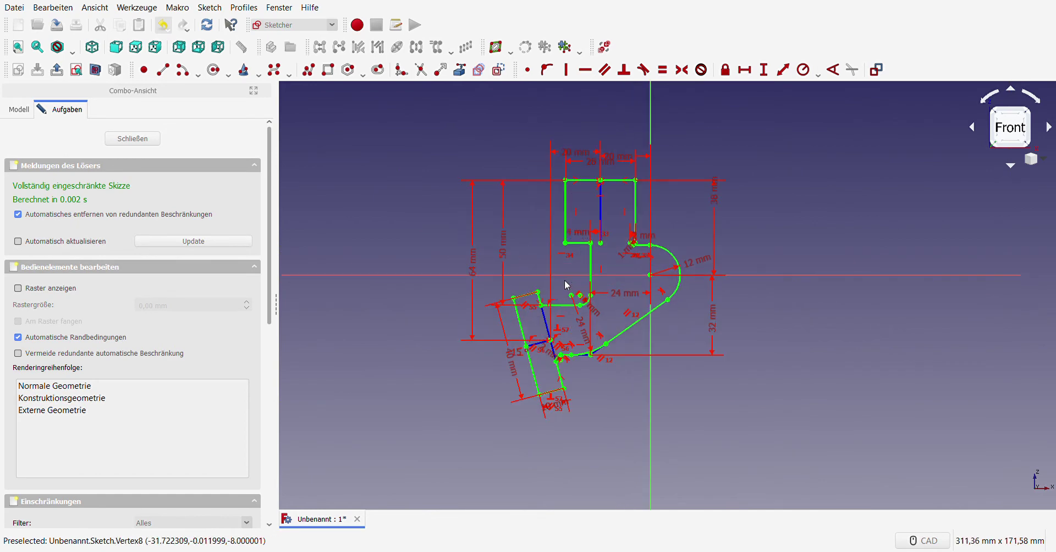
- Draw a circle centred on the origin and constrain its radius to 5 mm
{"action": "left_click", "coordinate": [213, 75]}
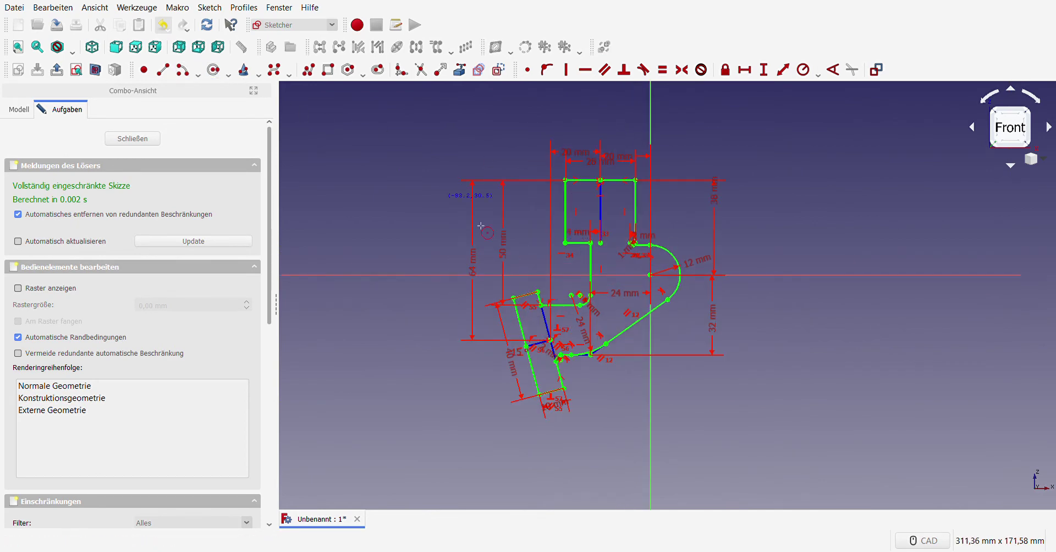
{"action": "scroll", "coordinate": [675, 265], "scroll_direction": "up", "scroll_amount": 5}
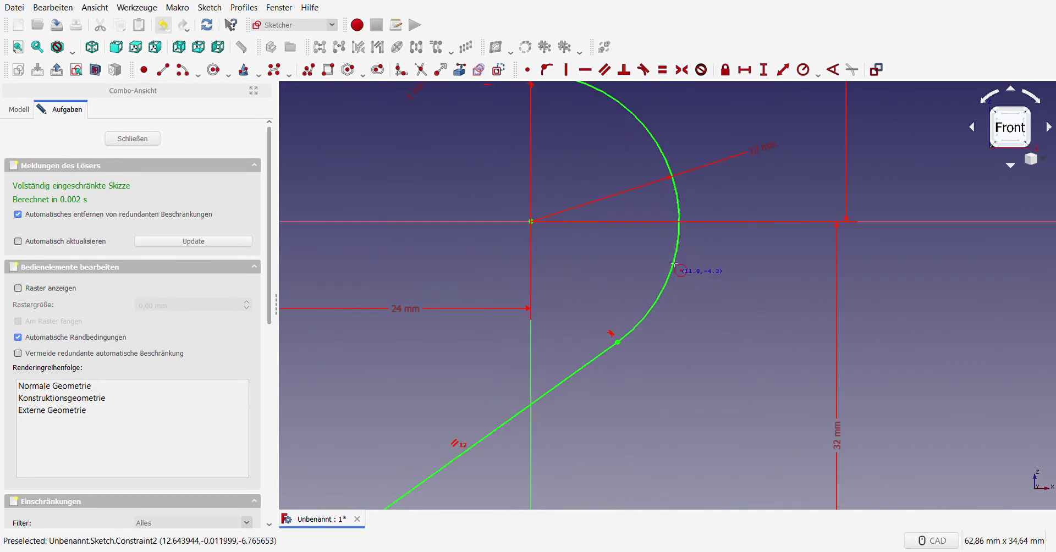
{"action": "left_click", "coordinate": [533, 223]}
{"action": "left_click", "coordinate": [580, 256]}
{"action": "scroll", "coordinate": [557, 305], "scroll_direction": "down", "scroll_amount": 4}
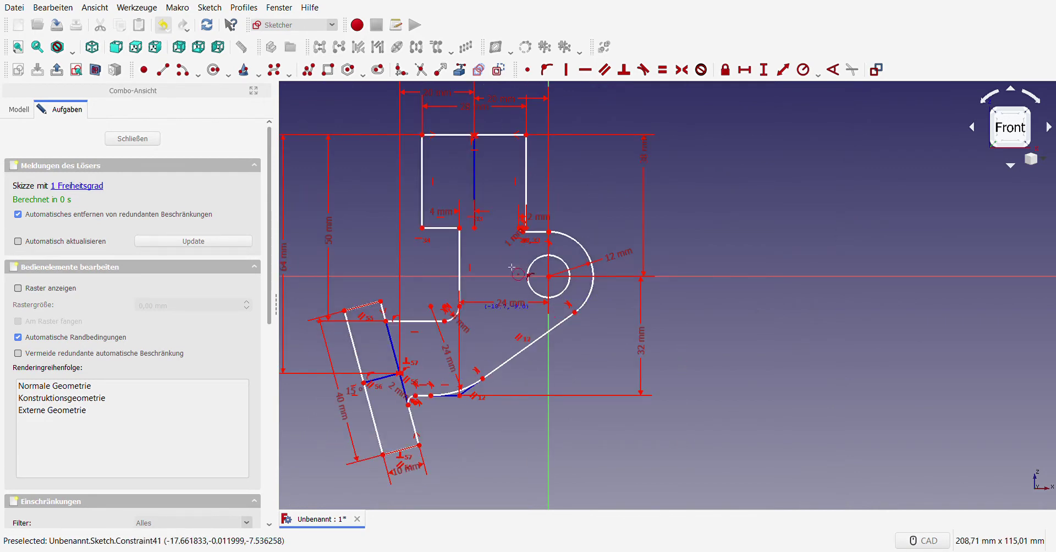
{"action": "key", "text": "Escape"}
{"action": "left_click", "coordinate": [572, 276]}
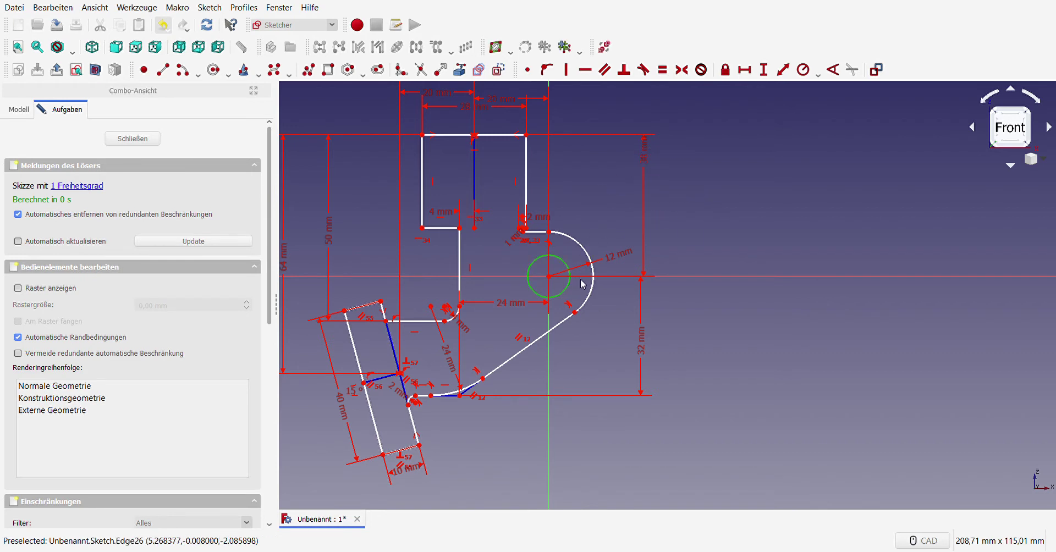
{"action": "left_click", "coordinate": [803, 69]}
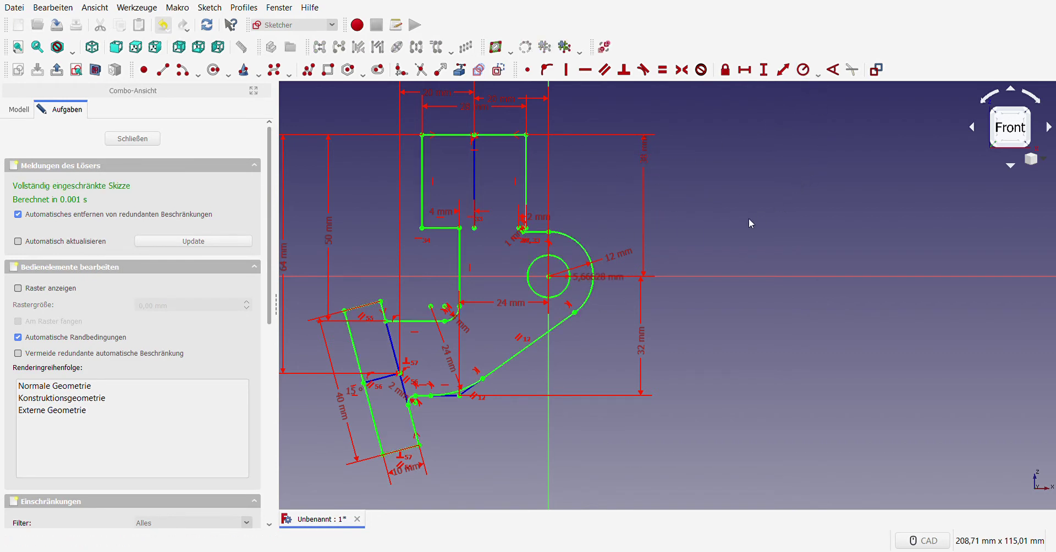
{"action": "scroll", "coordinate": [741, 223], "scroll_direction": "down", "scroll_amount": 2}
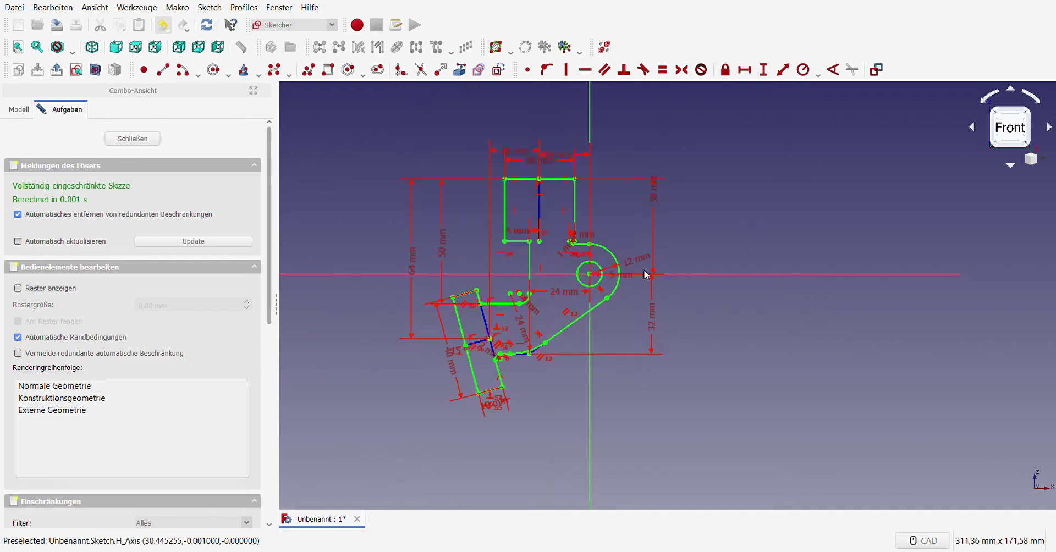
{"action": "scroll", "coordinate": [659, 247], "scroll_direction": "down", "scroll_amount": 2}
{"action": "scroll", "coordinate": [550, 269], "scroll_direction": "down", "scroll_amount": 2}
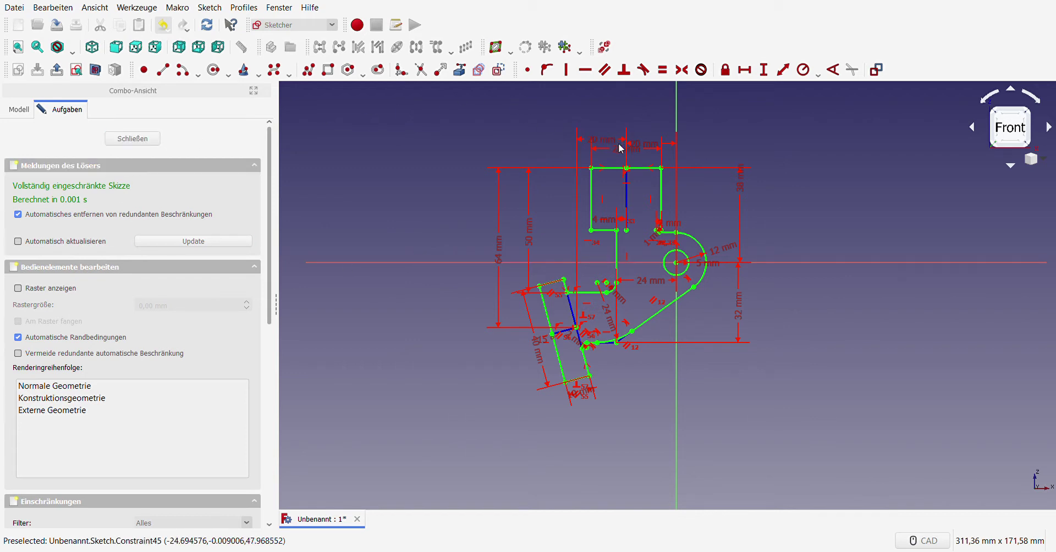
- Move the top 20 mm and the 10 mm width dimensions clear of the arm
{"action": "left_click_drag", "start_coordinate": [650, 147], "coordinate": [604, 141]}
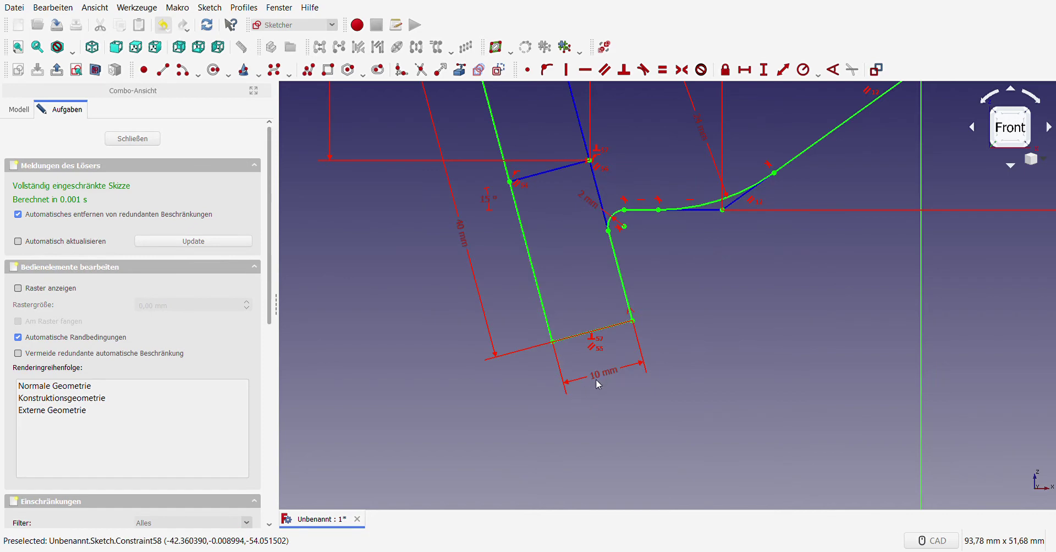
{"action": "left_click_drag", "start_coordinate": [602, 377], "coordinate": [701, 342]}
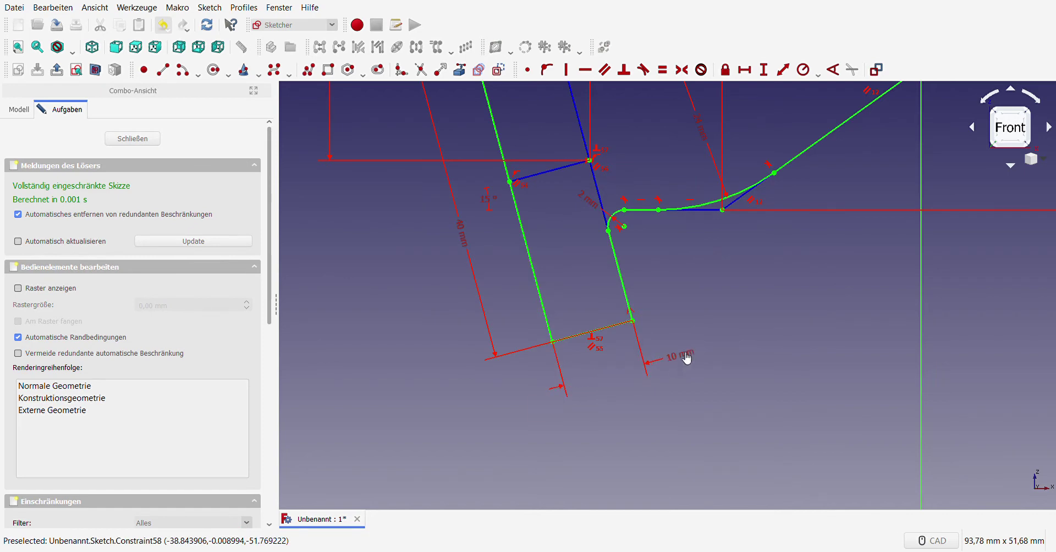
{"action": "scroll", "coordinate": [702, 341], "scroll_direction": "down", "scroll_amount": 4}
{"action": "scroll", "coordinate": [651, 352], "scroll_direction": "up", "scroll_amount": 2}
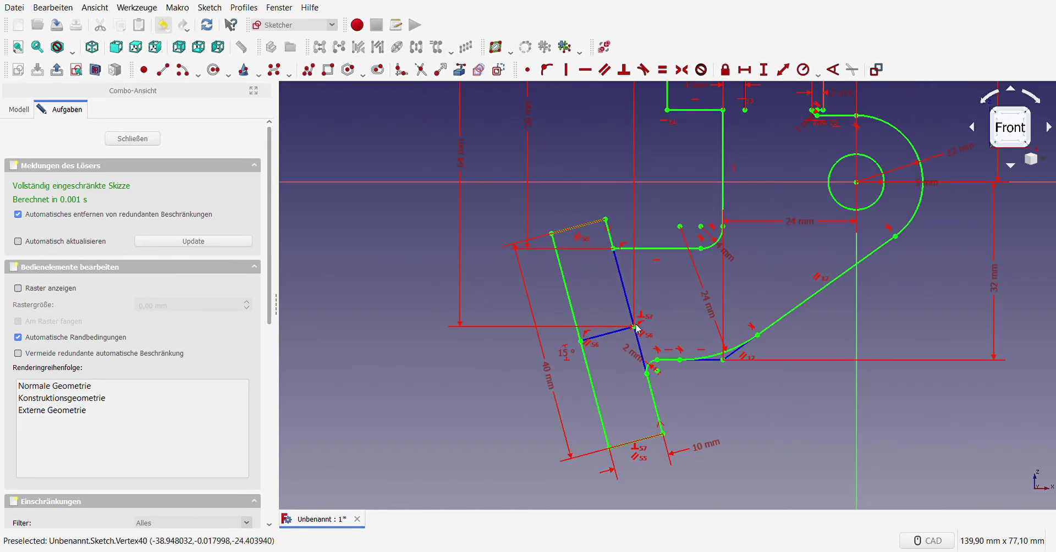
{"action": "scroll", "coordinate": [632, 337], "scroll_direction": "down", "scroll_amount": 1}
{"action": "scroll", "coordinate": [632, 337], "scroll_direction": "down", "scroll_amount": 2}
{"action": "scroll", "coordinate": [647, 279], "scroll_direction": "up", "scroll_amount": 1}
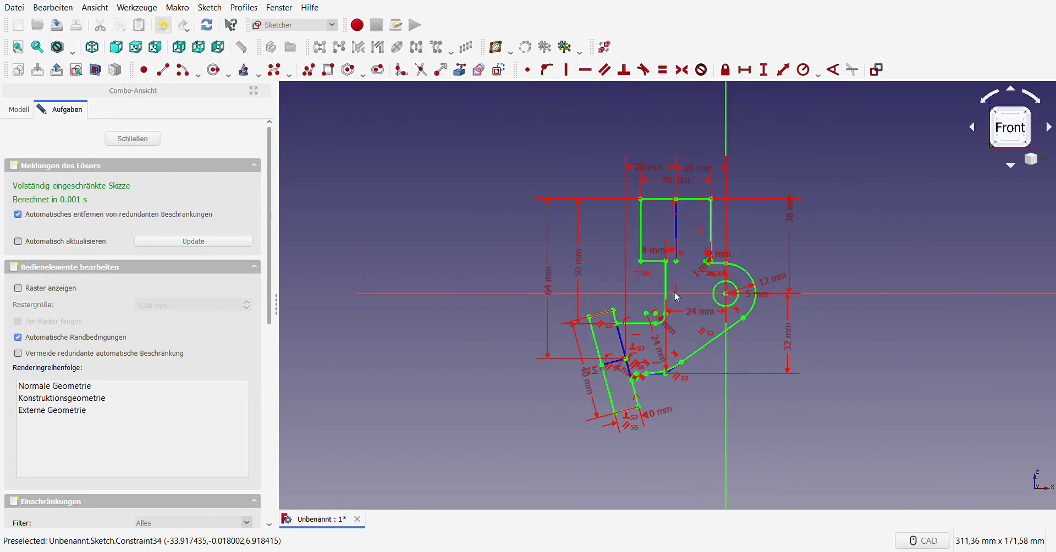
- Reposition the 5 mm, 2 mm, 4 mm and 38 mm labels clear of the hook, then close the sketch
{"action": "left_click_drag", "start_coordinate": [761, 295], "coordinate": [771, 322]}
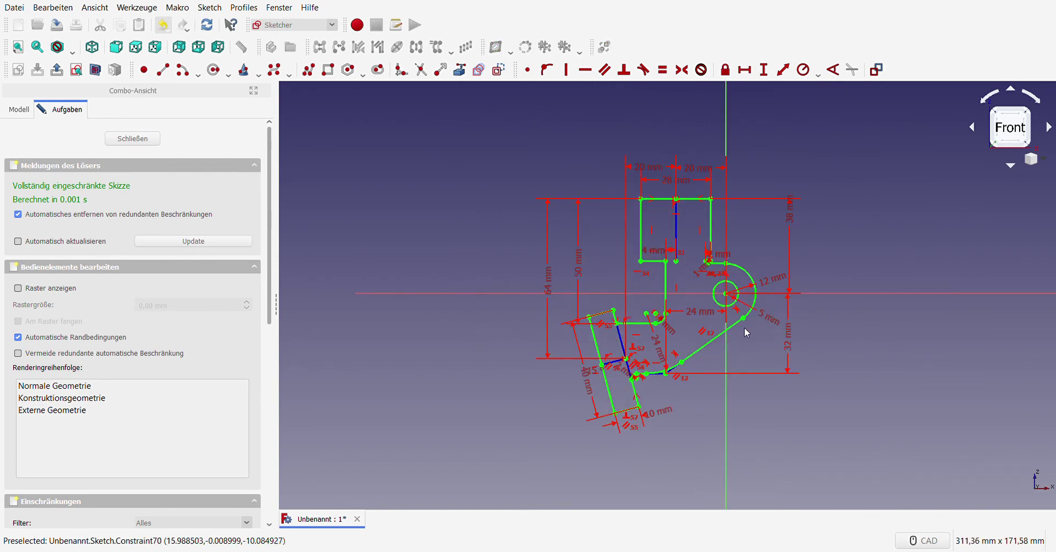
{"action": "left_click_drag", "start_coordinate": [718, 255], "coordinate": [738, 254]}
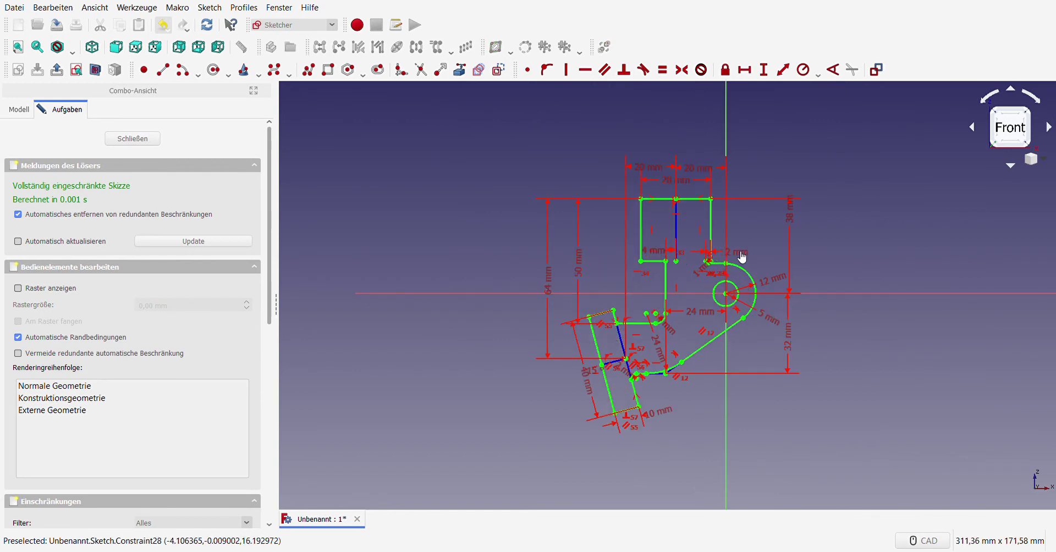
{"action": "left_click_drag", "start_coordinate": [651, 255], "coordinate": [608, 251]}
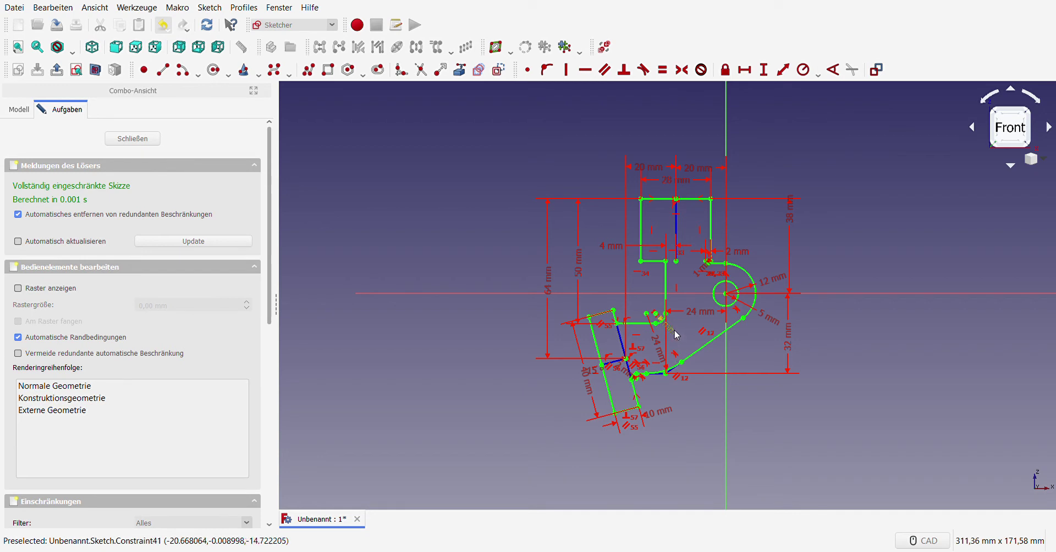
{"action": "left_click_drag", "start_coordinate": [673, 335], "coordinate": [687, 340]}
{"action": "left_click_drag", "start_coordinate": [621, 363], "coordinate": [624, 369]}
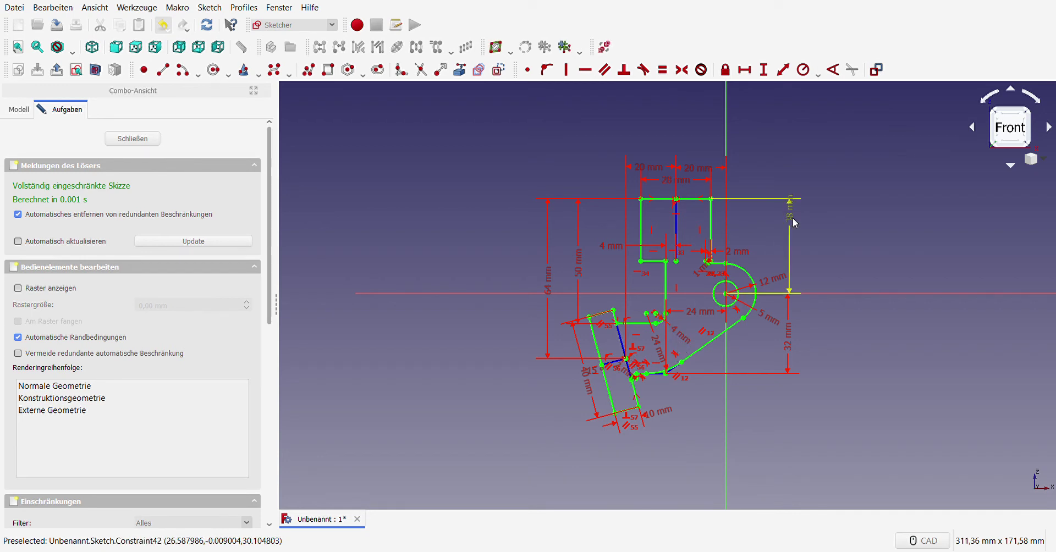
{"action": "left_click_drag", "start_coordinate": [792, 218], "coordinate": [799, 247]}
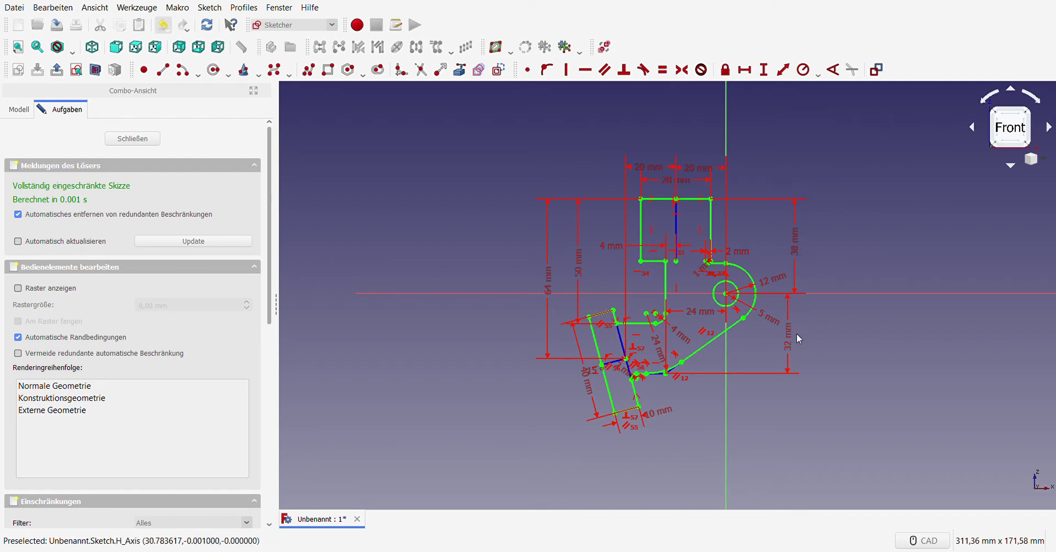
{"action": "left_click", "coordinate": [134, 139]}
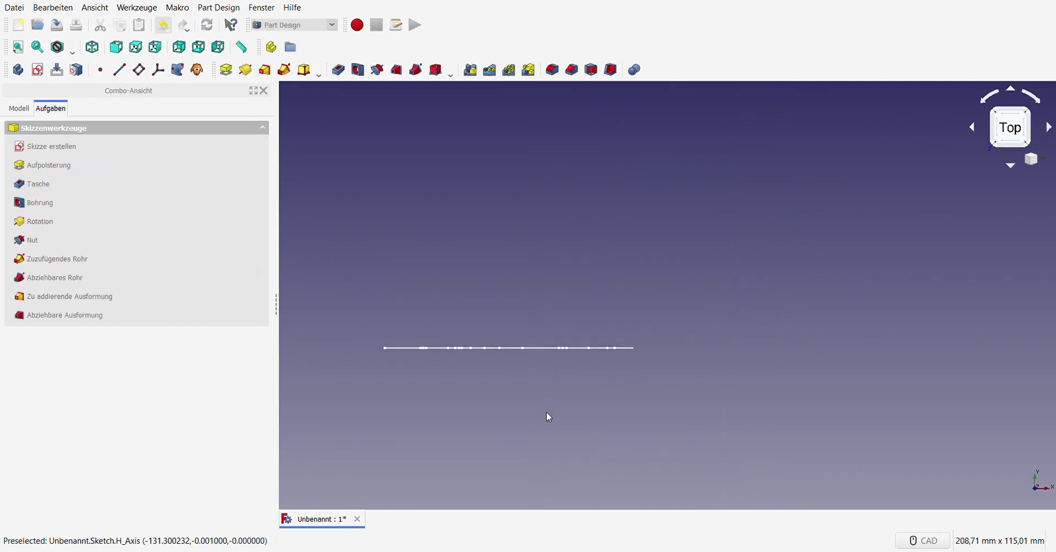
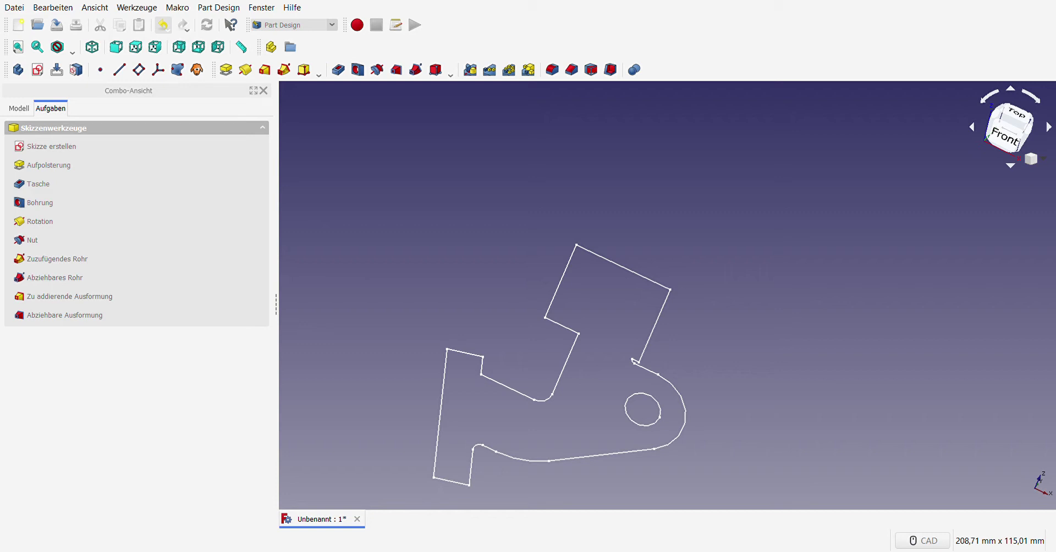
- Pad the selected bracket sketch 35 mm with Umgekehrt (reversed) ticked
{"action": "left_click", "coordinate": [226, 70]}
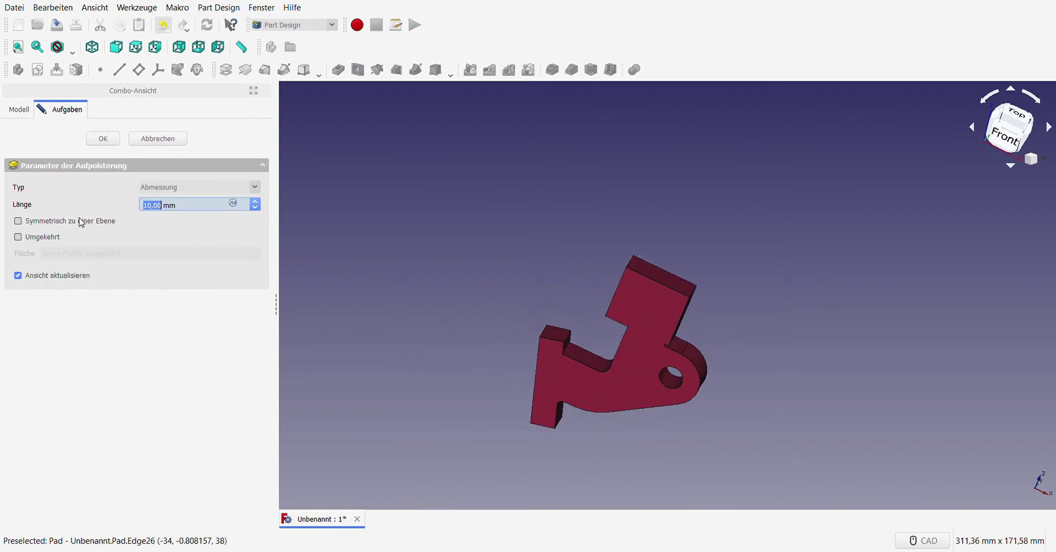
{"action": "left_click", "coordinate": [18, 237]}
{"action": "left_click", "coordinate": [190, 206]}
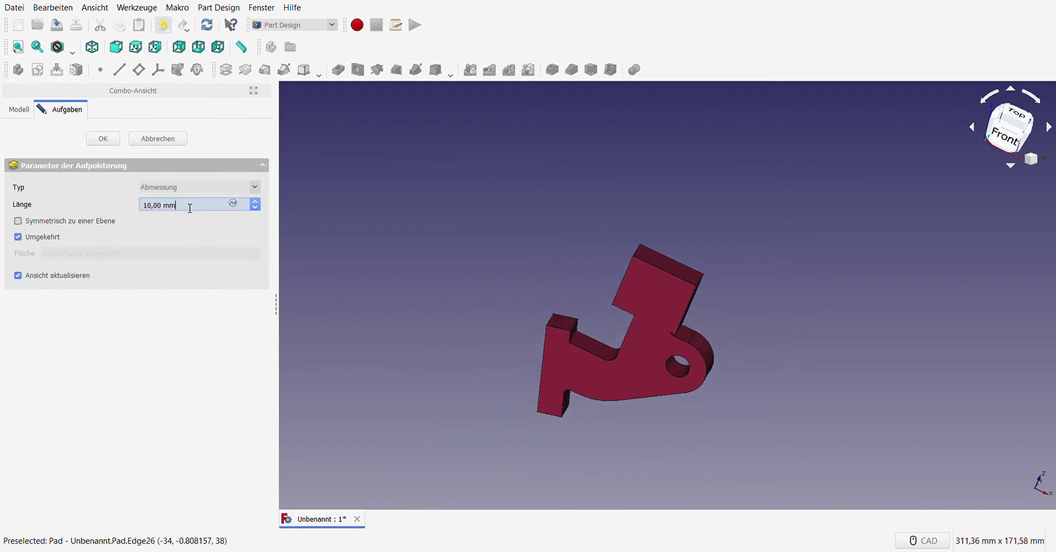
{"action": "left_click_drag", "start_coordinate": [189, 206], "coordinate": [82, 207]}
{"action": "type", "text": "35"}
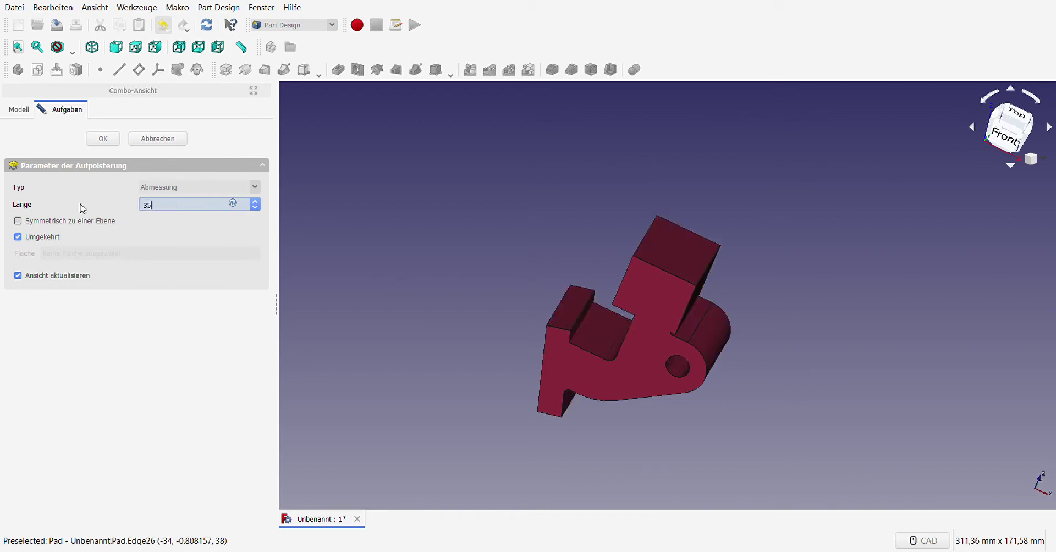
{"action": "left_click", "coordinate": [108, 142]}
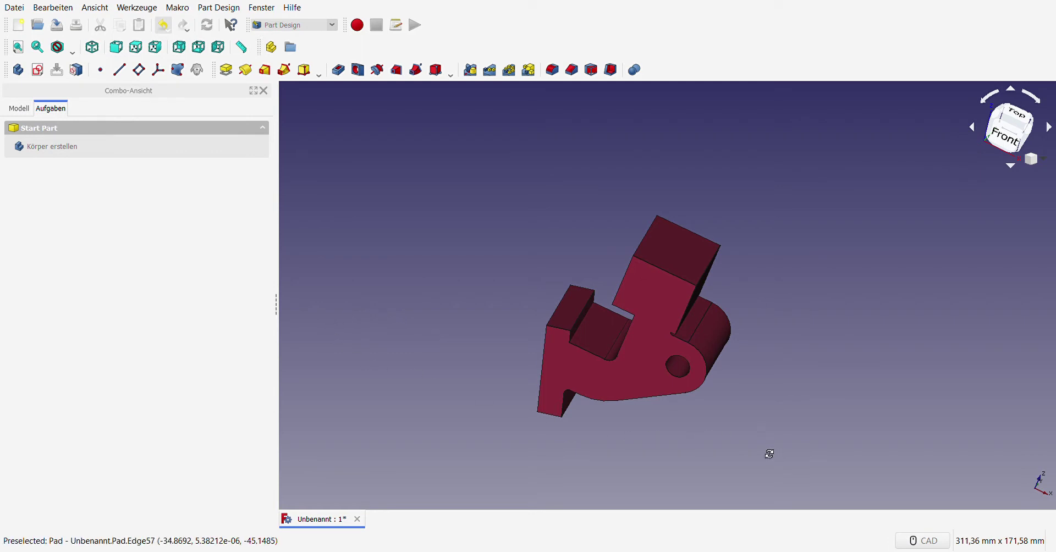
- Orbit the view to inspect the padded bracket from an oblique angle
{"action": "mouse_move", "coordinate": [768, 453]}
{"action": "middle_mouse_down"}
{"action": "mouse_move", "coordinate": [594, 390]}
{"action": "mouse_move", "coordinate": [514, 325]}
{"action": "mouse_move", "coordinate": [679, 414]}
{"action": "mouse_move", "coordinate": [829, 426]}
{"action": "middle_mouse_up"}
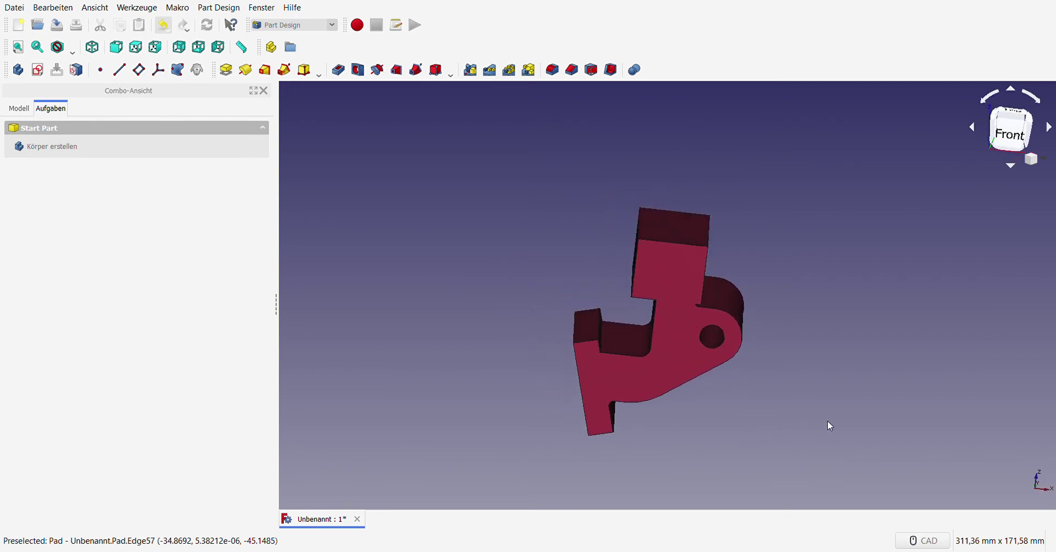
{"action": "mouse_move", "coordinate": [496, 419]}
{"action": "middle_mouse_down"}
{"action": "mouse_move", "coordinate": [467, 401]}
{"action": "mouse_move", "coordinate": [538, 411]}
{"action": "middle_mouse_up"}
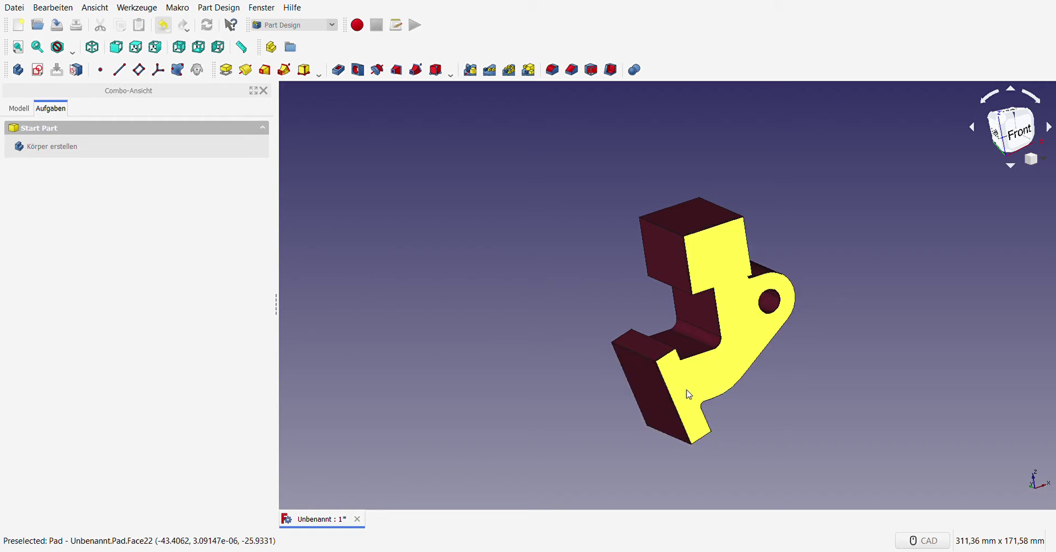
- Edit the Pad and untick Umgekehrt so the 35 mm extrusion runs normally
{"action": "left_click", "coordinate": [19, 109]}
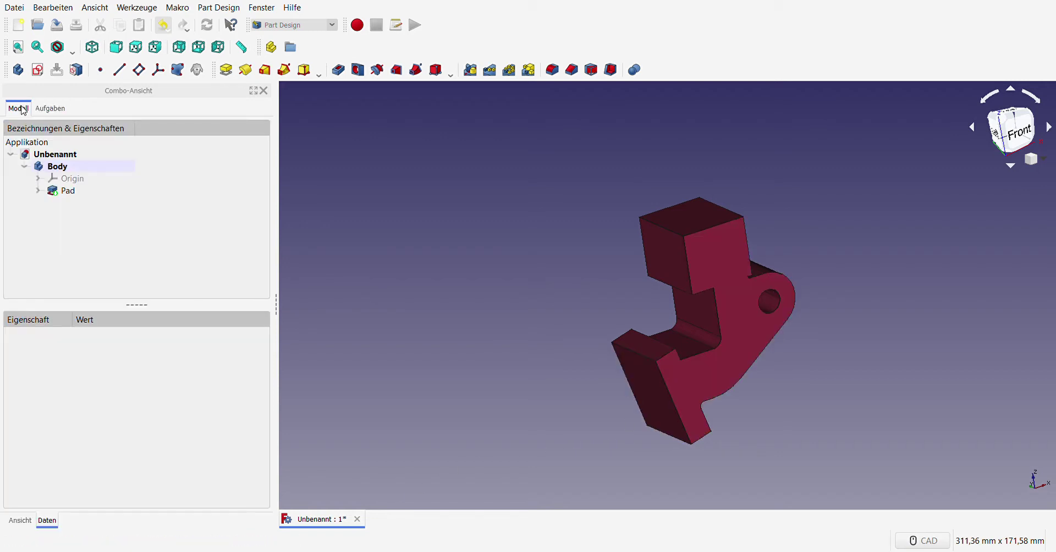
{"action": "left_click", "coordinate": [61, 193]}
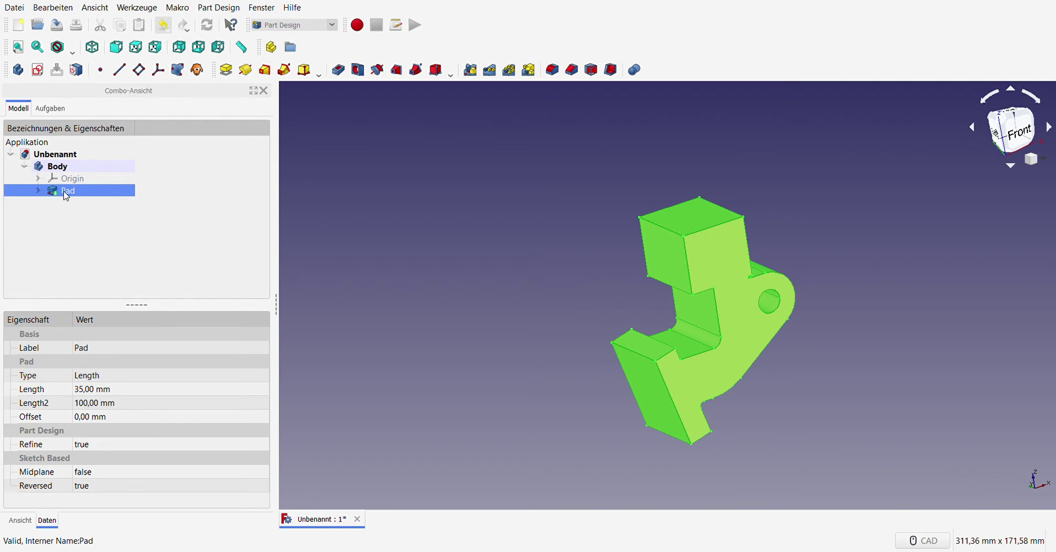
{"action": "double_click", "coordinate": [65, 194]}
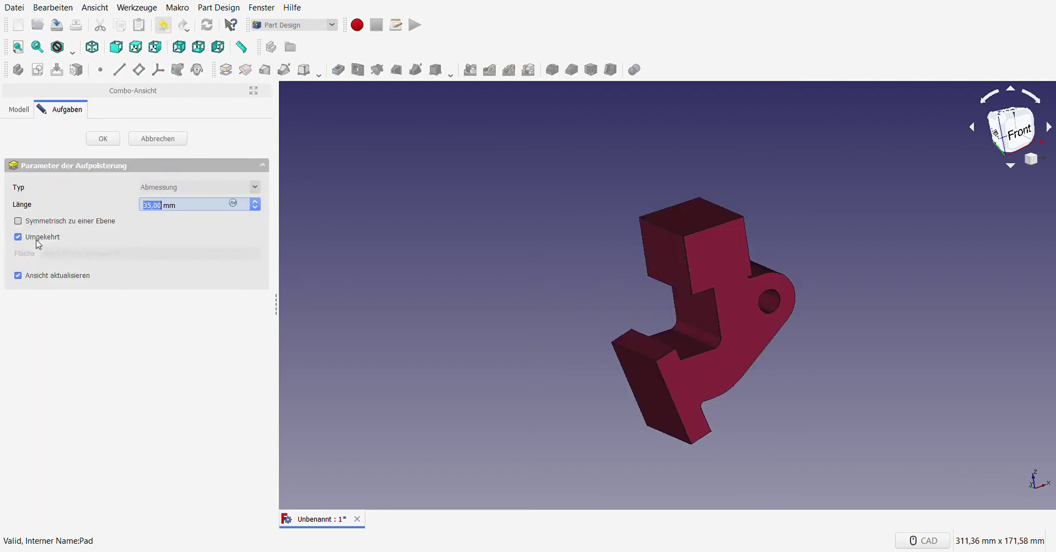
{"action": "left_click", "coordinate": [18, 237]}
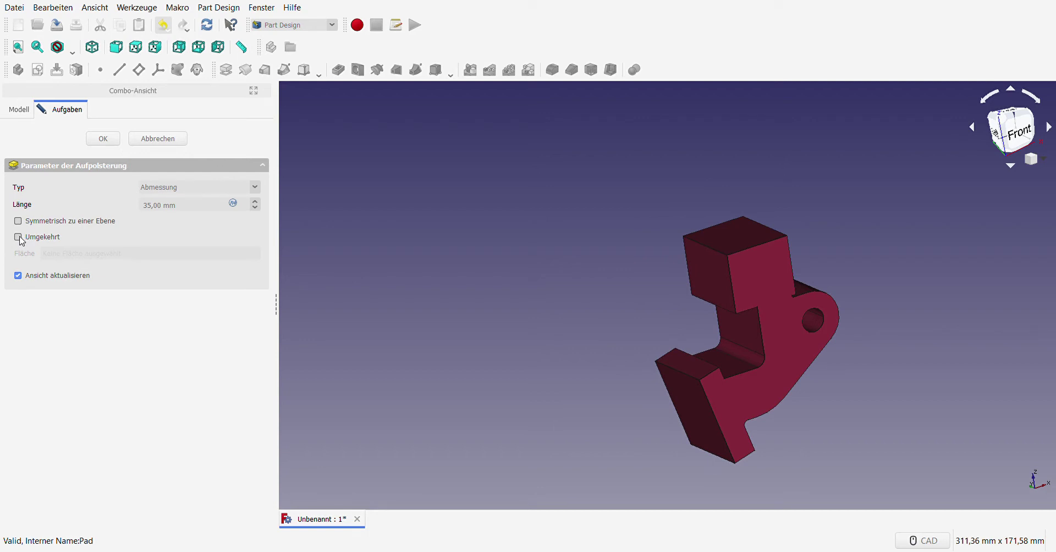
{"action": "left_click", "coordinate": [108, 141]}
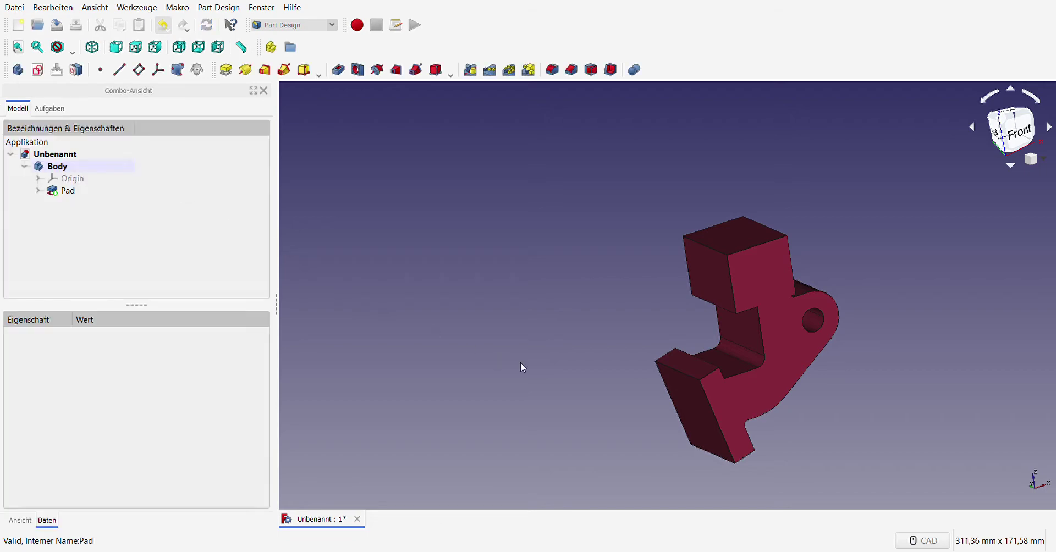
{"action": "left_click", "coordinate": [765, 383]}
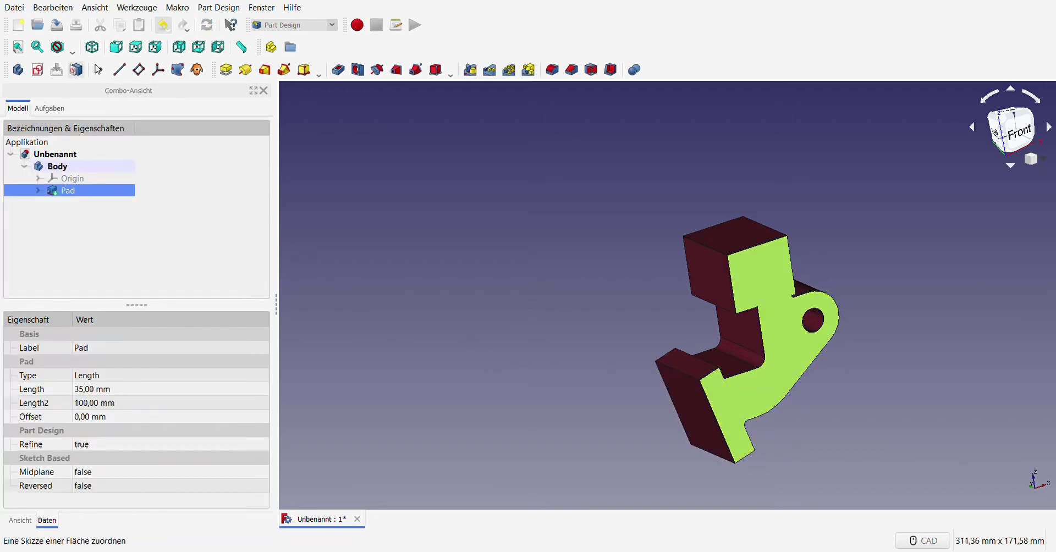
- Create a sketch on the pad's front face and draw a vertical line down the body
{"action": "left_click", "coordinate": [37, 69]}
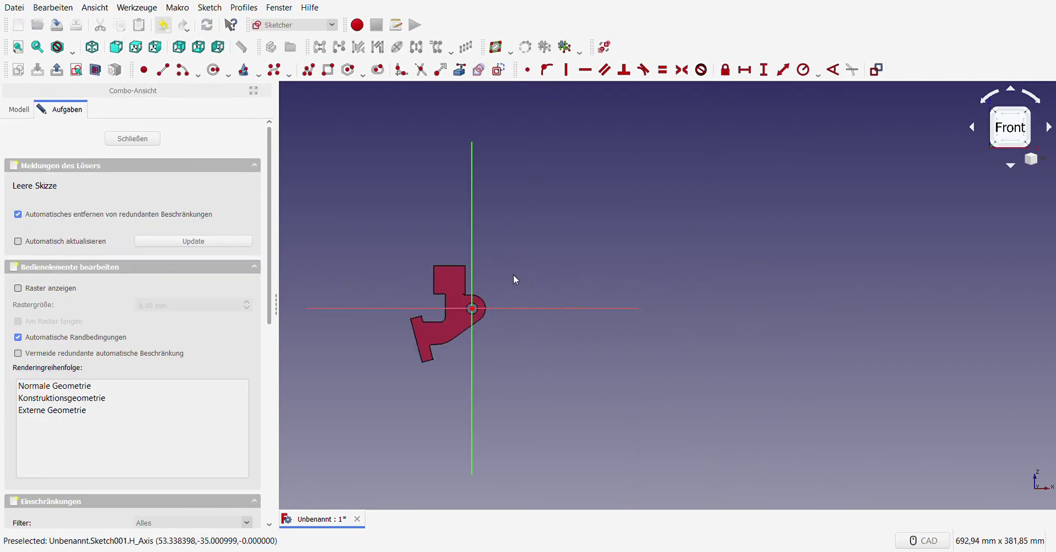
{"action": "scroll", "coordinate": [477, 302], "scroll_direction": "up", "scroll_amount": 4}
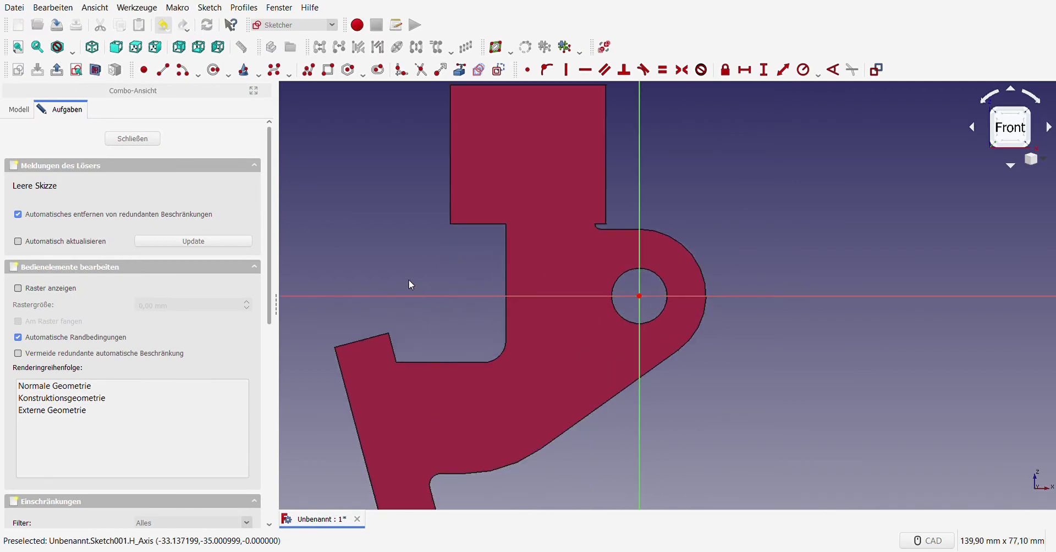
{"action": "left_click", "coordinate": [165, 73]}
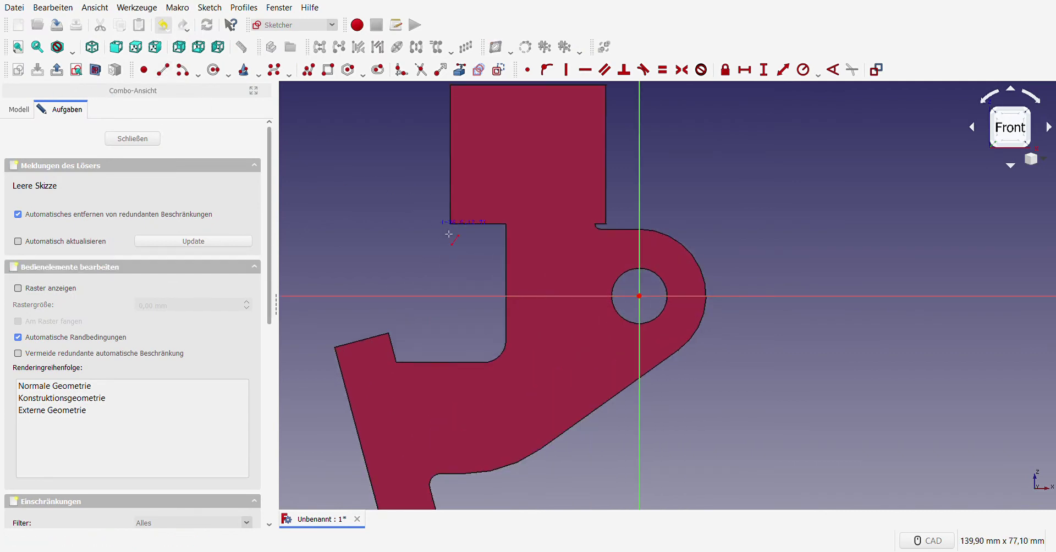
{"action": "left_click", "coordinate": [538, 224]}
{"action": "left_click", "coordinate": [538, 367]}
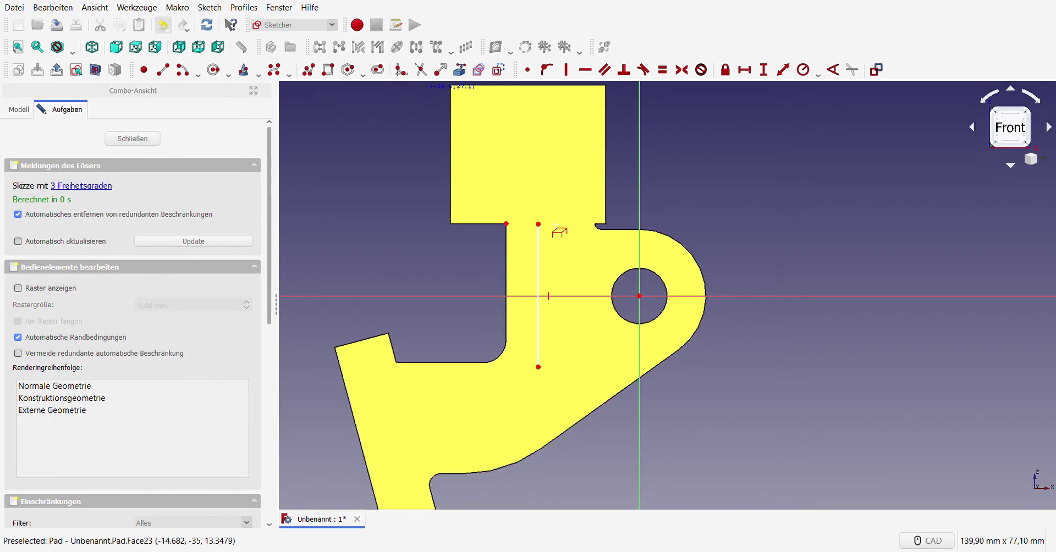
- Level the line's top with the upper inner corner and set an 8 mm horizontal distance
{"action": "left_click", "coordinate": [506, 224]}
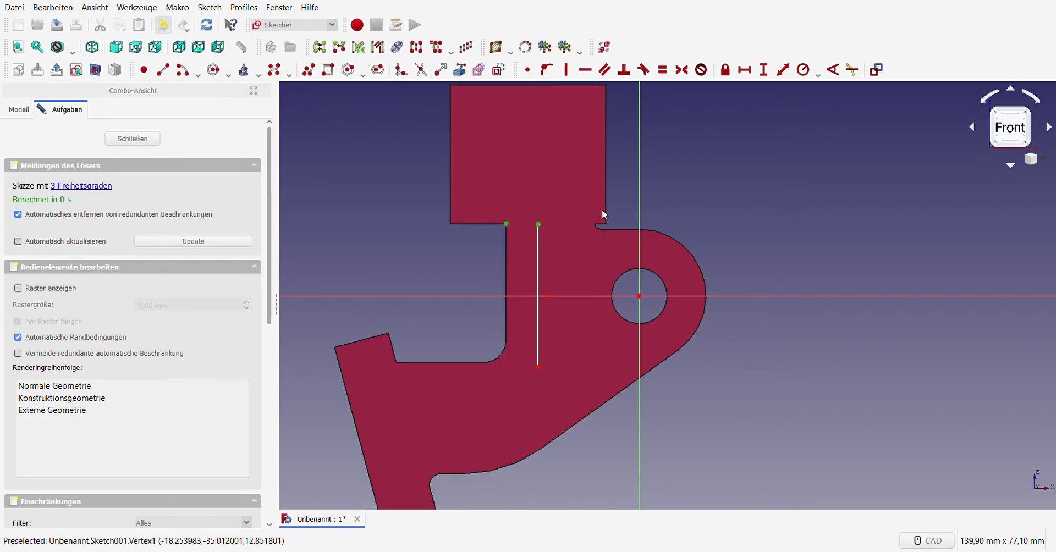
{"action": "left_click", "coordinate": [584, 70]}
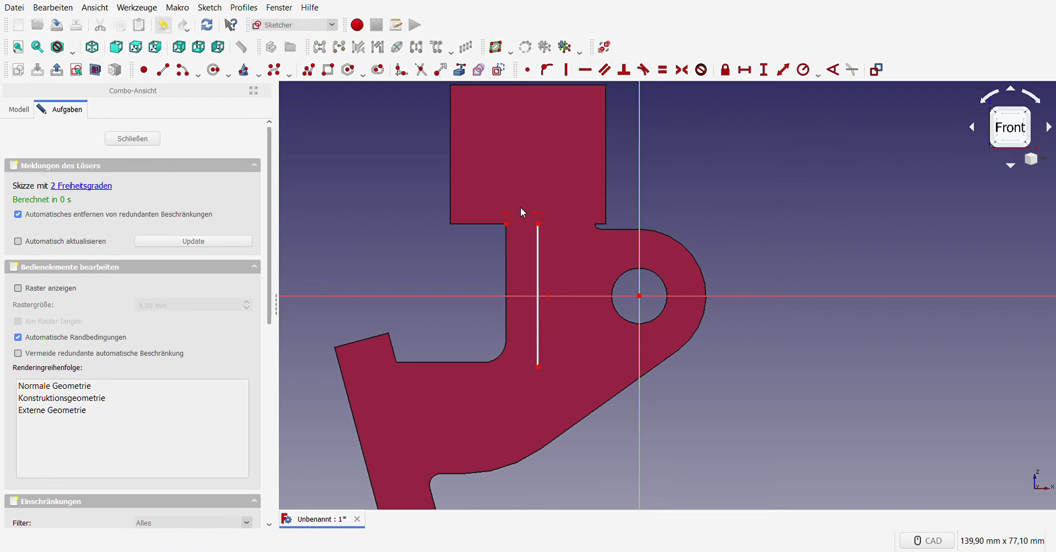
{"action": "left_click", "coordinate": [506, 224]}
{"action": "left_click", "coordinate": [539, 224]}
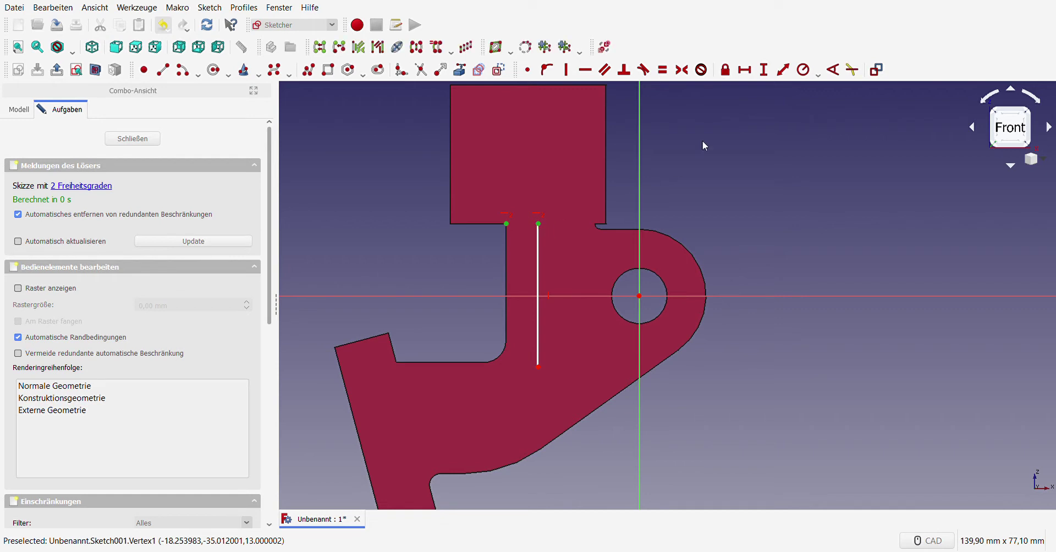
{"action": "left_click", "coordinate": [745, 70]}
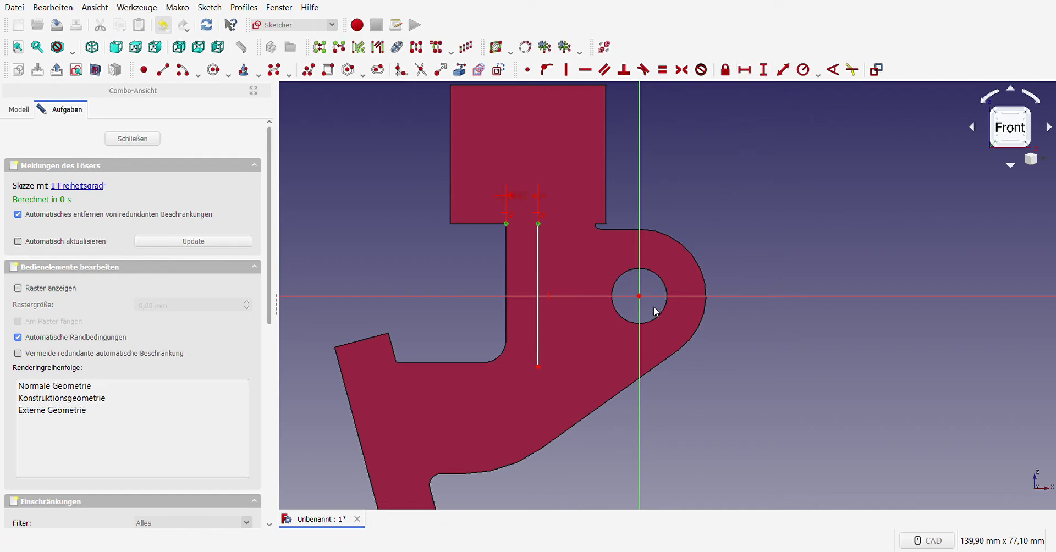
{"action": "key", "text": "Return"}
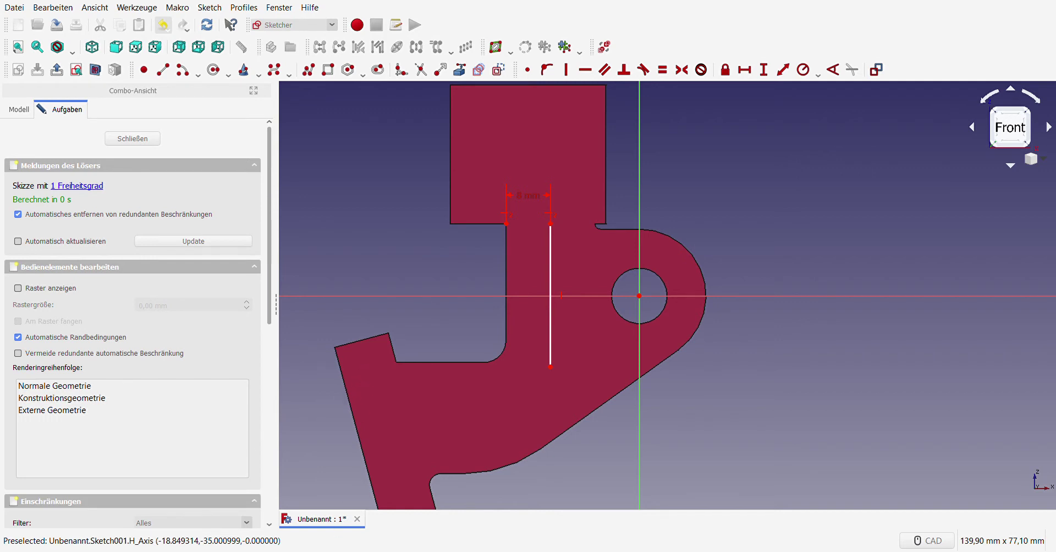
- Import the body's corner fillet edge as external reference geometry
{"action": "scroll", "coordinate": [473, 283], "scroll_direction": "down", "scroll_amount": 5}
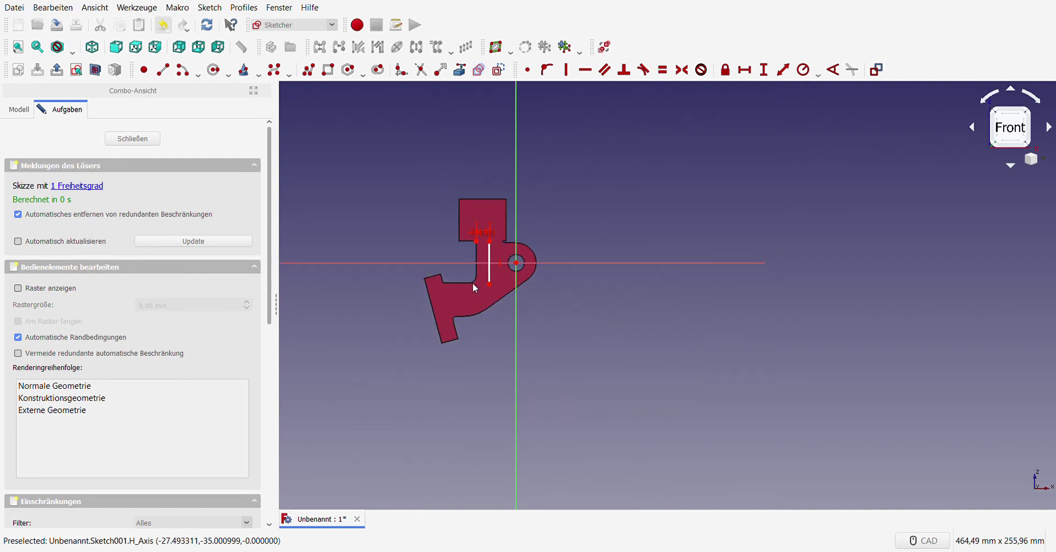
{"action": "scroll", "coordinate": [417, 226], "scroll_direction": "up", "scroll_amount": 5}
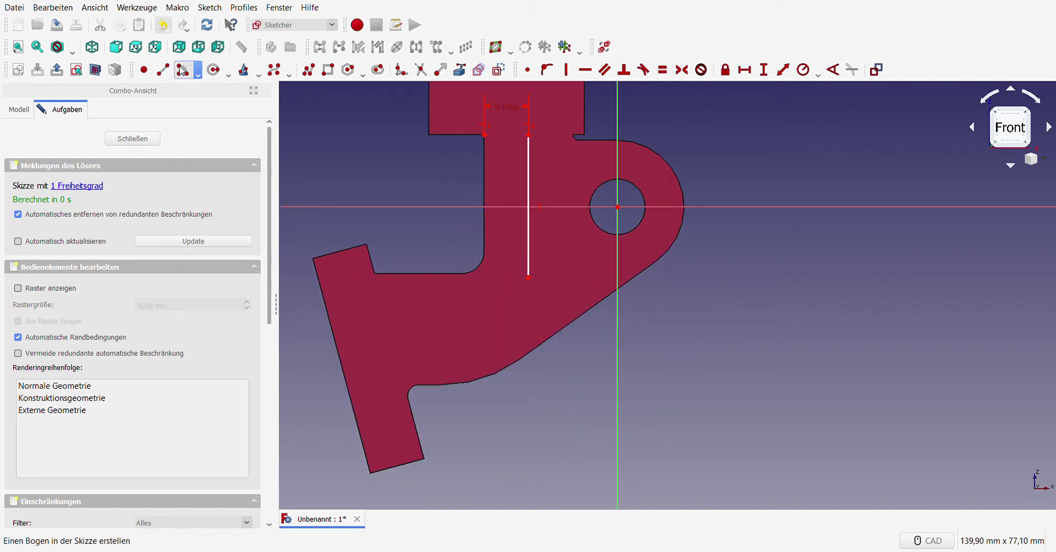
{"action": "left_click", "coordinate": [440, 69]}
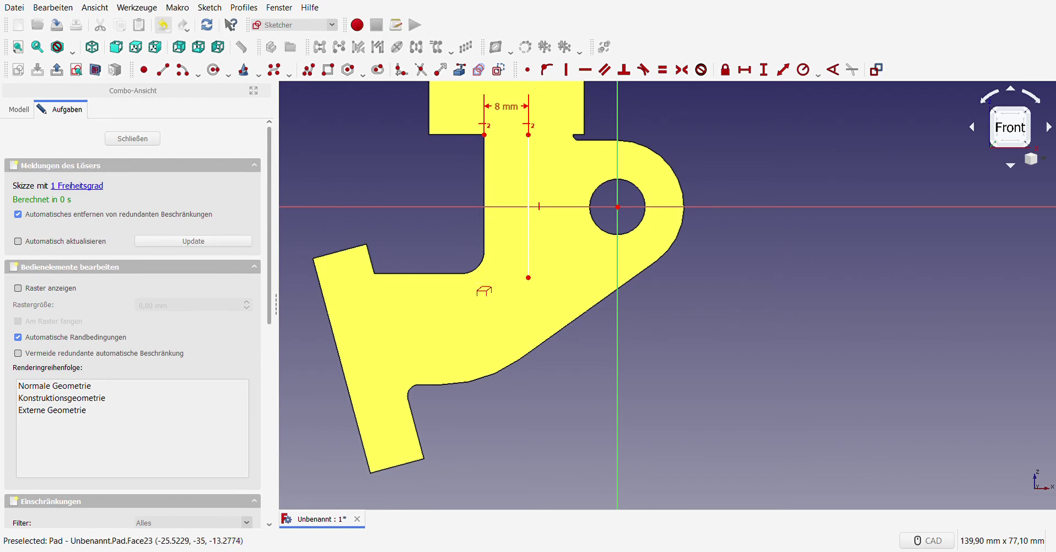
{"action": "left_click", "coordinate": [477, 266]}
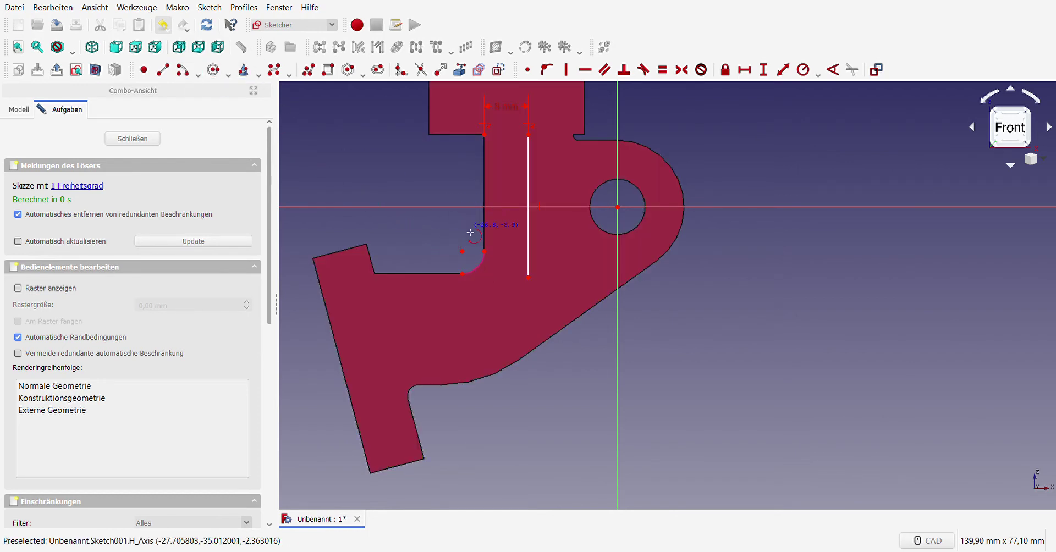
- Draw a centre-point arc at the fillet's end, tangent to the vertical line's lower end
{"action": "left_click", "coordinate": [463, 251]}
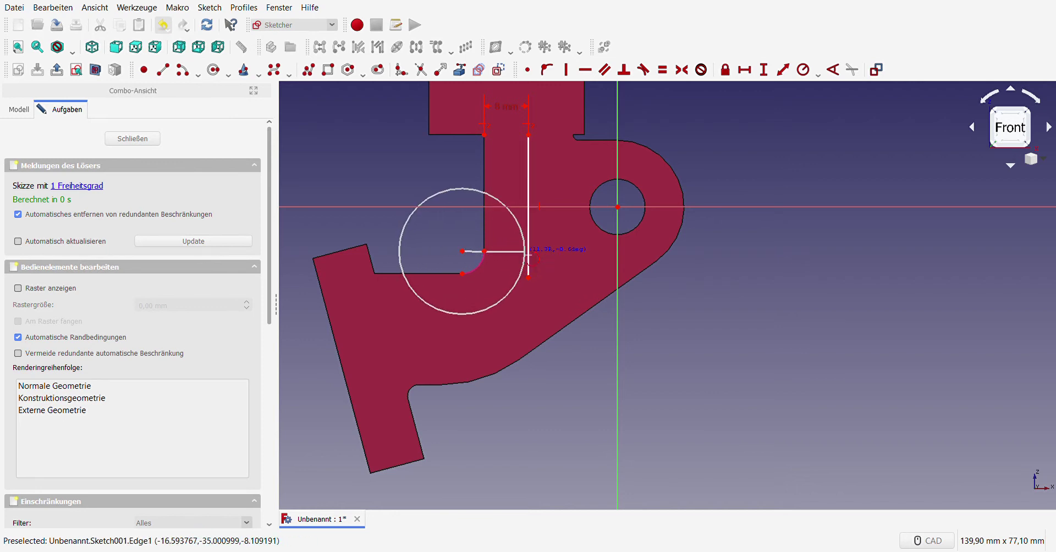
{"action": "left_click", "coordinate": [526, 253]}
{"action": "left_click", "coordinate": [460, 314]}
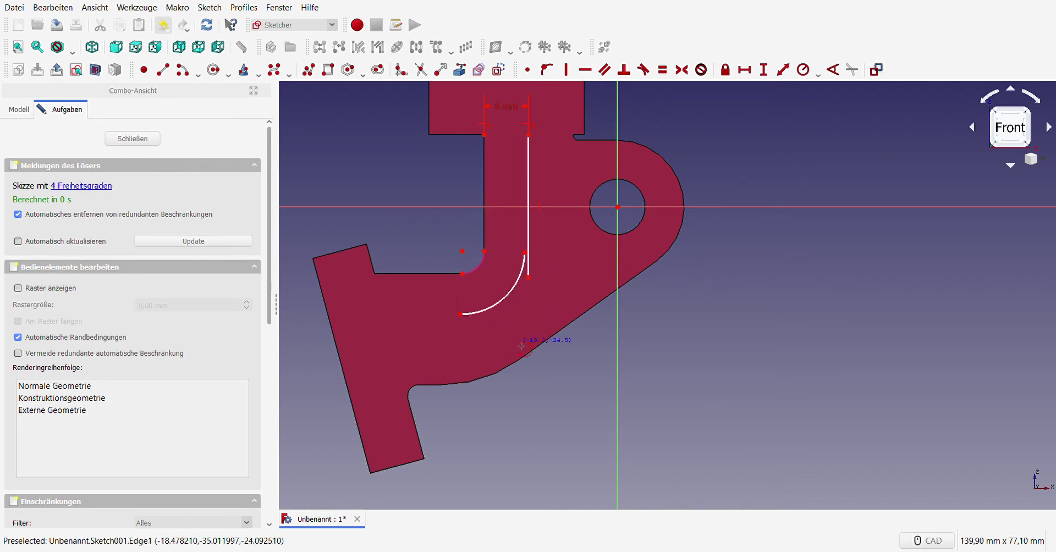
{"action": "right_click", "coordinate": [523, 346]}
{"action": "left_click", "coordinate": [525, 253]}
{"action": "left_click", "coordinate": [528, 278]}
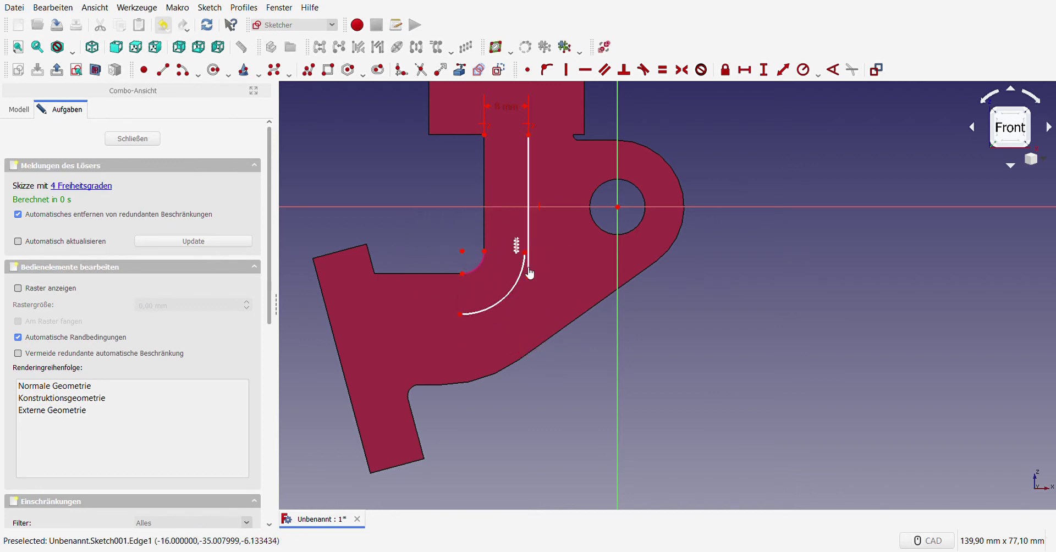
{"action": "left_click", "coordinate": [643, 70]}
{"action": "scroll", "coordinate": [550, 275], "scroll_direction": "up", "scroll_amount": 1}
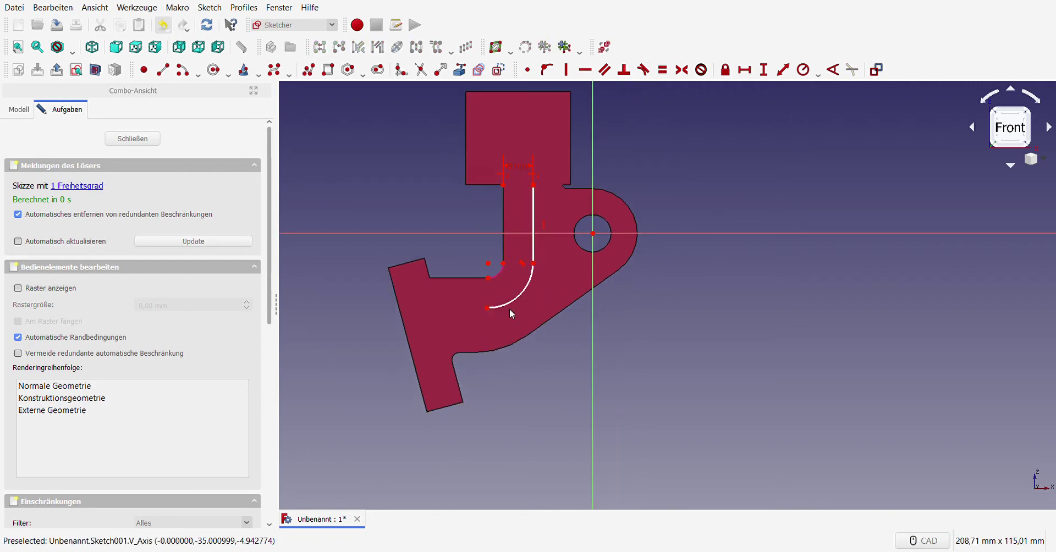
{"action": "scroll", "coordinate": [385, 297], "scroll_direction": "up", "scroll_amount": 1}
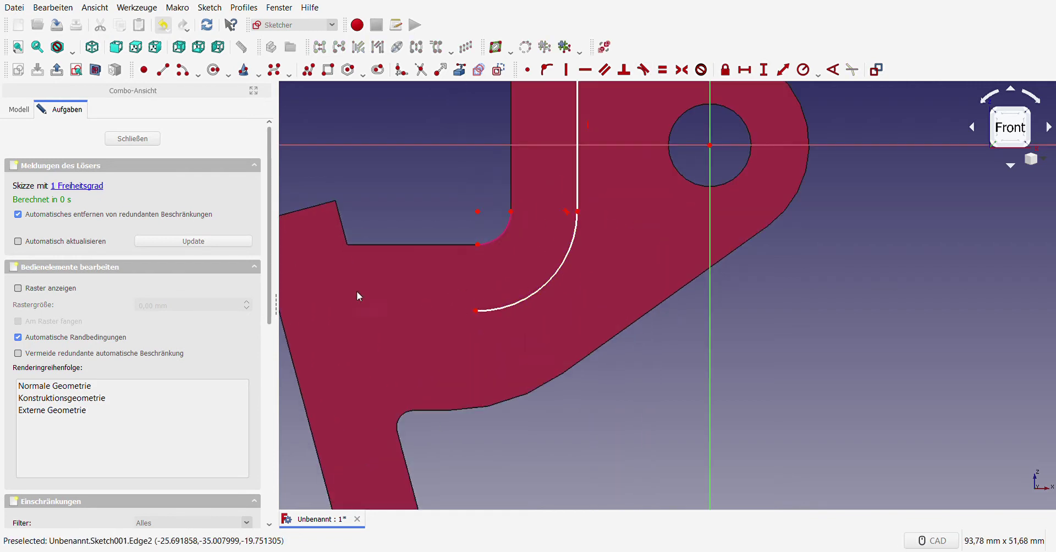
- Draw a slanted line, a horizontal line from the arc's end, and a small corner arc
{"action": "left_click", "coordinate": [171, 68]}
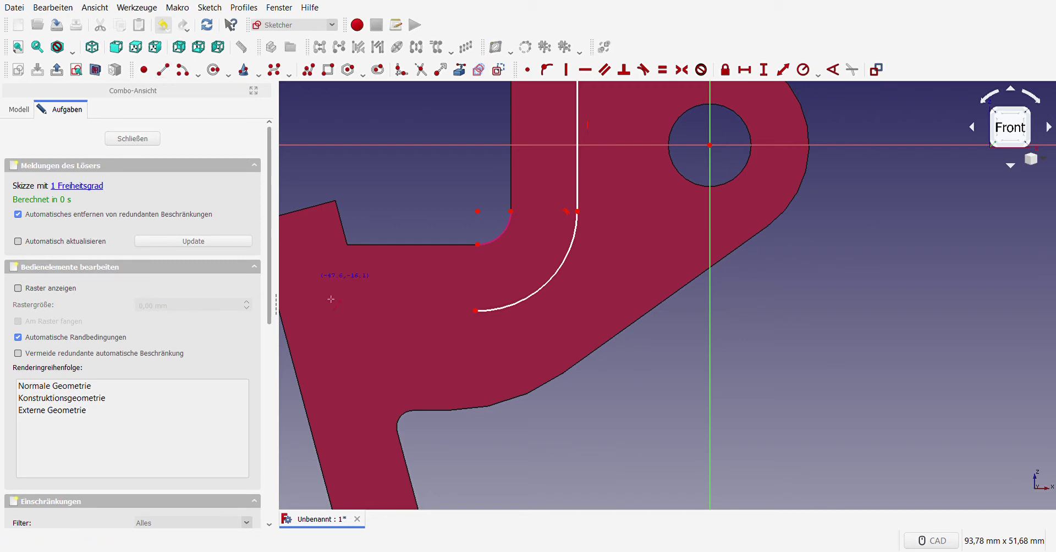
{"action": "left_click", "coordinate": [353, 319]}
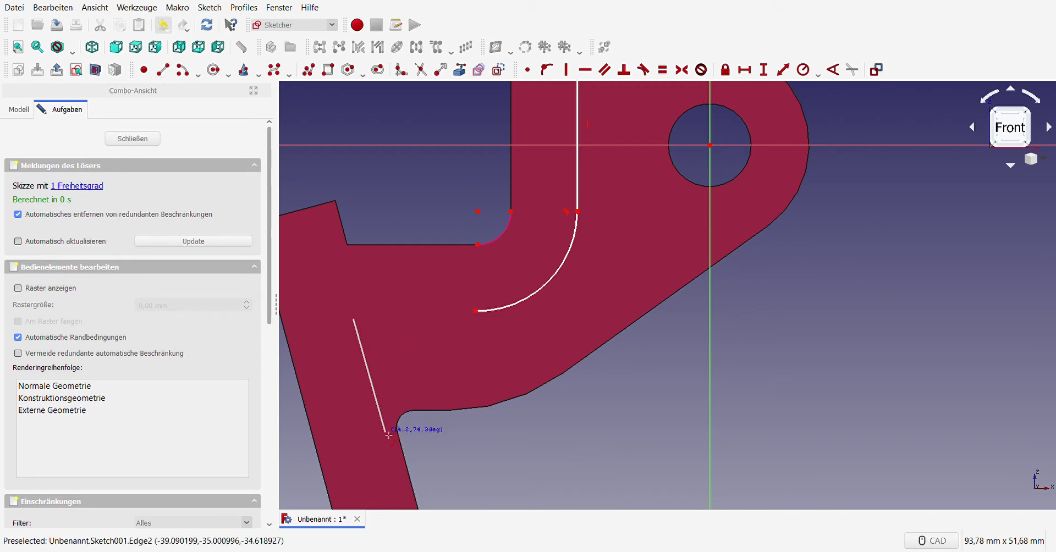
{"action": "left_click", "coordinate": [385, 433]}
{"action": "left_click", "coordinate": [455, 309]}
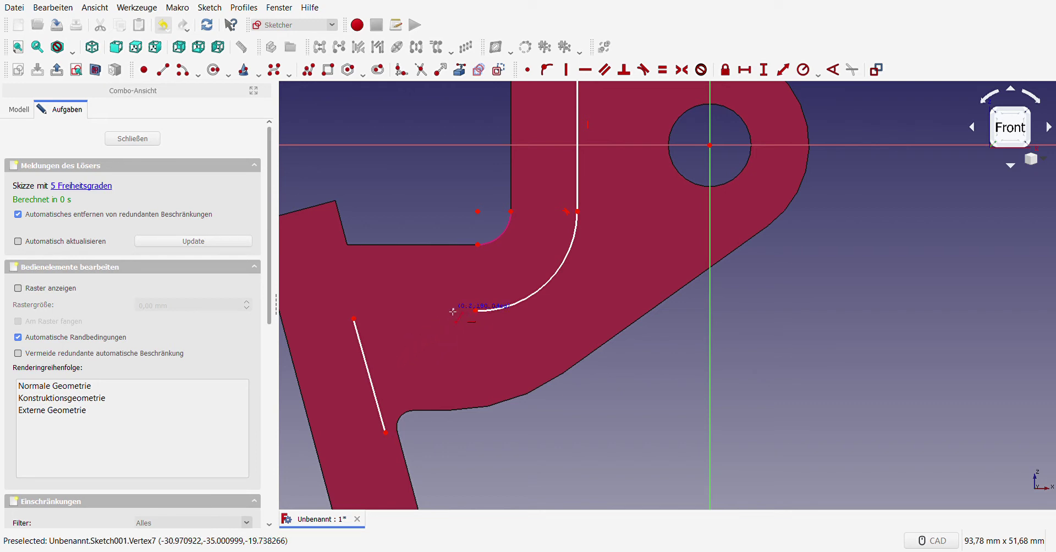
{"action": "left_click", "coordinate": [369, 309]}
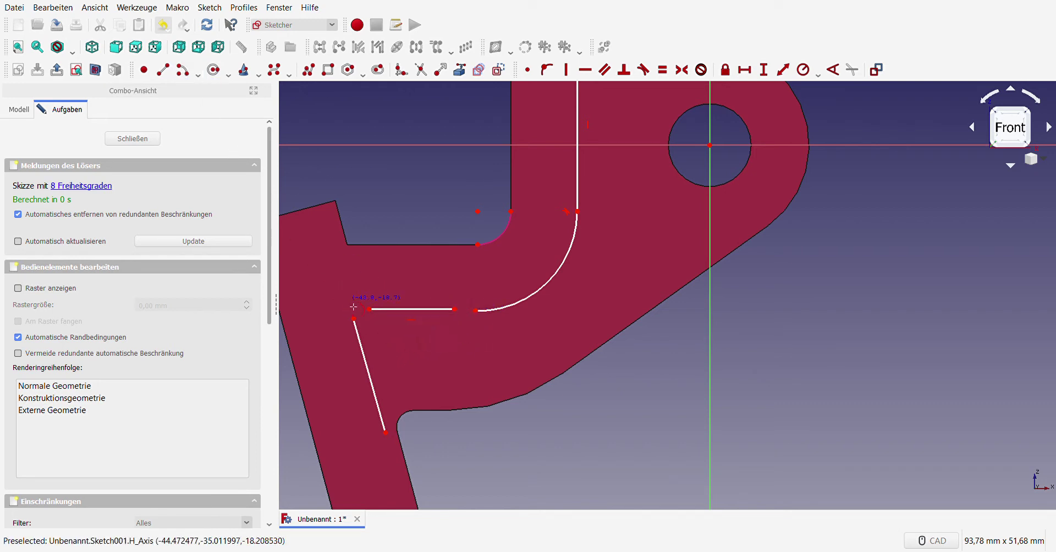
{"action": "key", "text": "g"}
{"action": "key", "text": "a"}
{"action": "left_click", "coordinate": [372, 325]}
{"action": "left_click", "coordinate": [367, 321]}
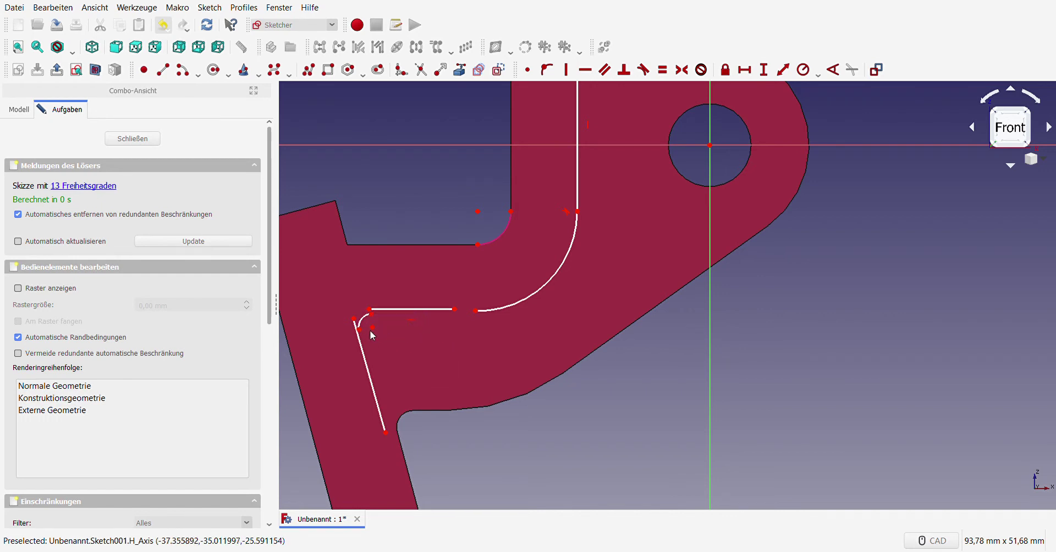
- Make the corner ends coincident, the arc perpendicular to the slant, and the horizontal line tangent to the big arc
{"action": "left_click_drag", "start_coordinate": [359, 298], "coordinate": [375, 316]}
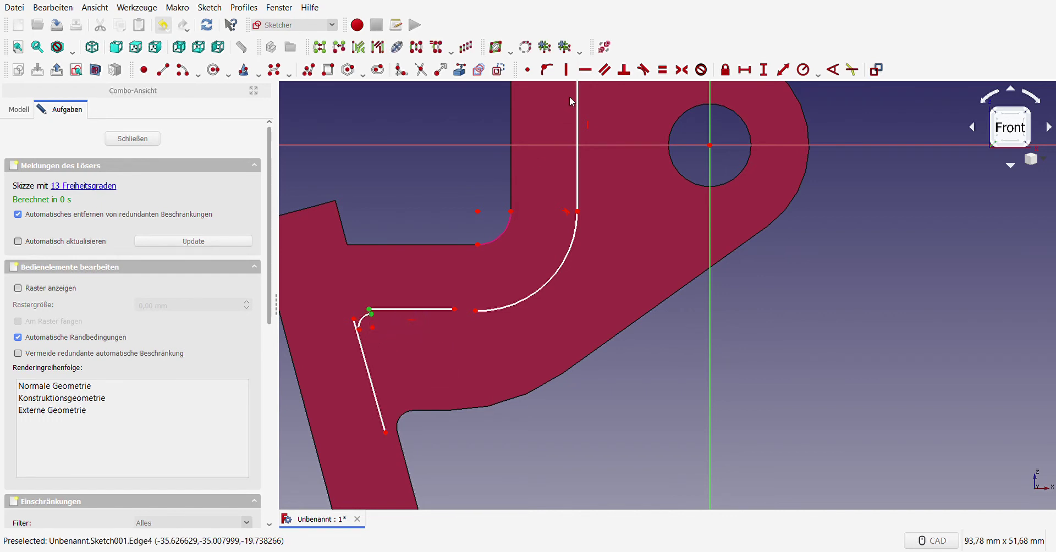
{"action": "left_click", "coordinate": [545, 70]}
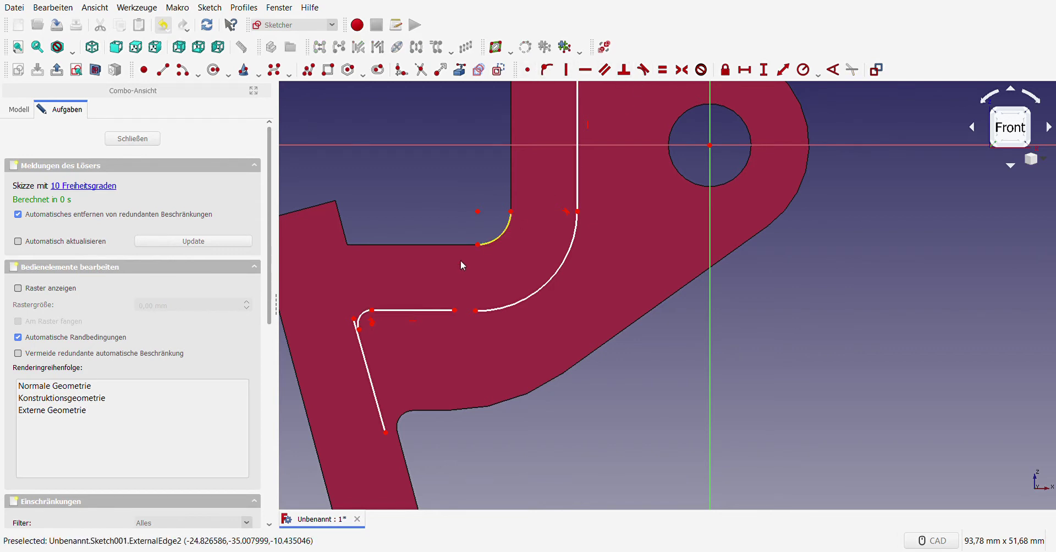
{"action": "left_click_drag", "start_coordinate": [348, 302], "coordinate": [364, 333]}
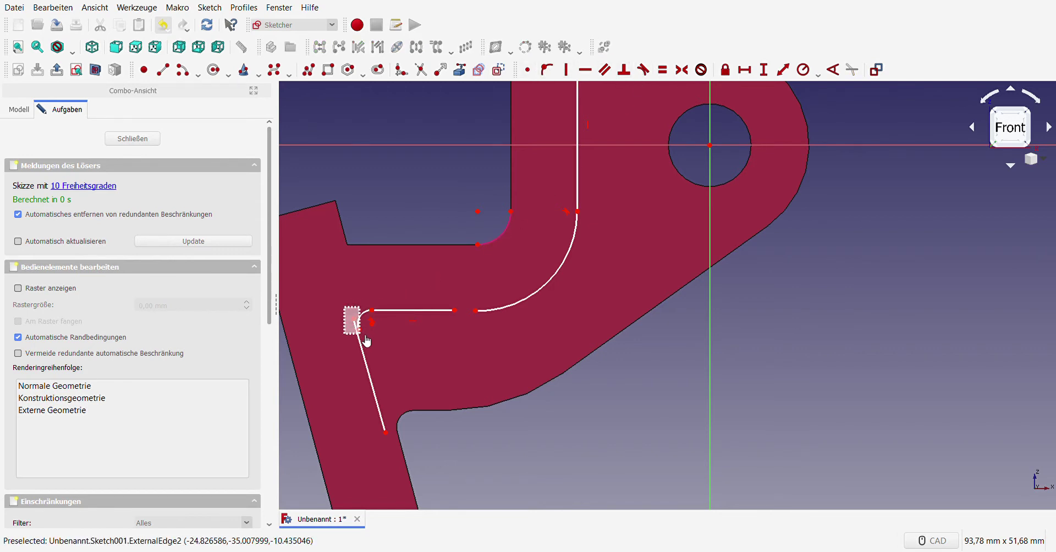
{"action": "left_click", "coordinate": [627, 72]}
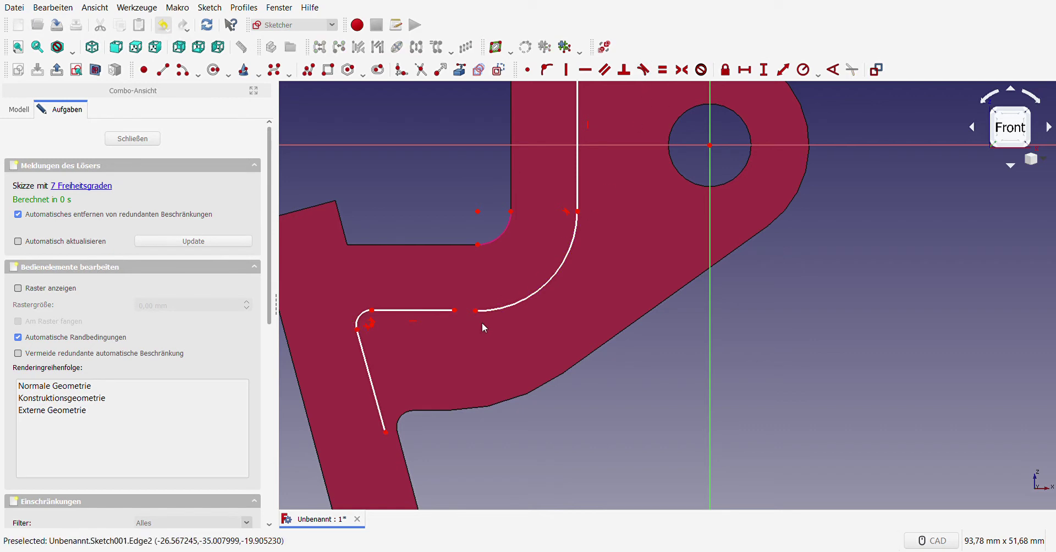
{"action": "left_click_drag", "start_coordinate": [482, 324], "coordinate": [449, 305]}
{"action": "left_click", "coordinate": [646, 75]}
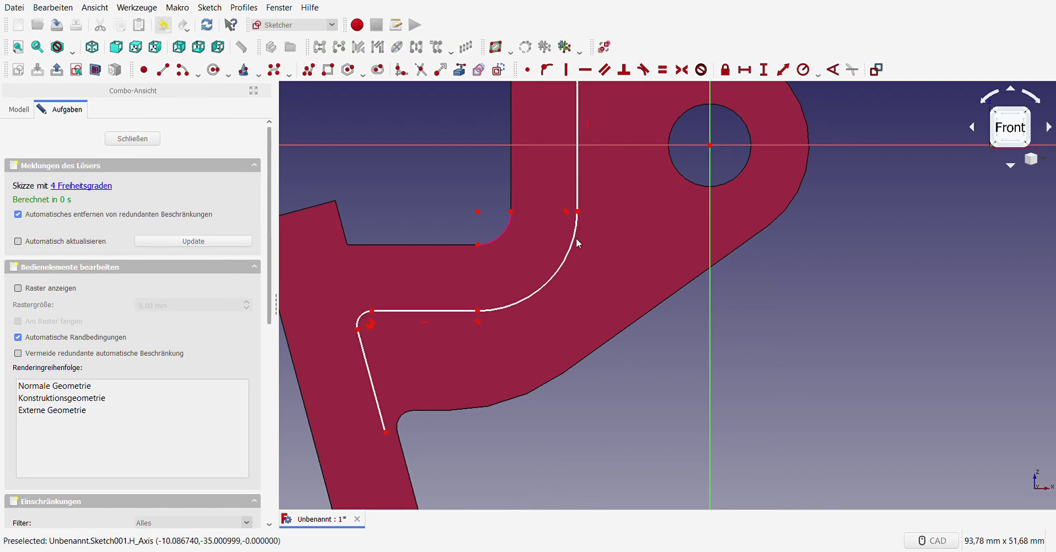
{"action": "middle_click_drag", "start_coordinate": [393, 406], "coordinate": [510, 288]}
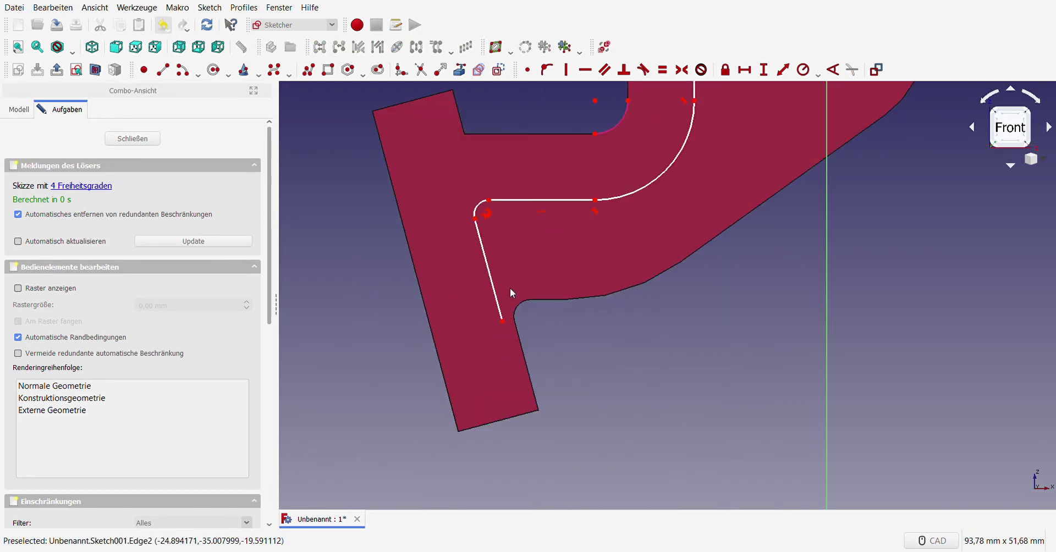
- Reference the bracket's lower slanted edge, make the slanted line parallel, and attach its endpoint to it
{"action": "left_click", "coordinate": [460, 70]}
{"action": "left_click", "coordinate": [523, 352]}
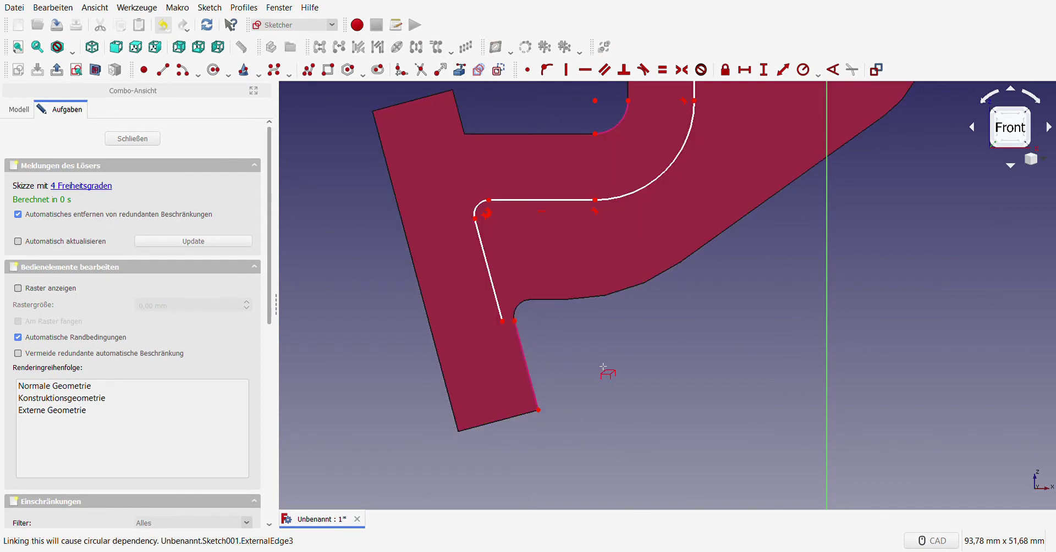
{"action": "right_click", "coordinate": [578, 365]}
{"action": "left_click", "coordinate": [526, 357]}
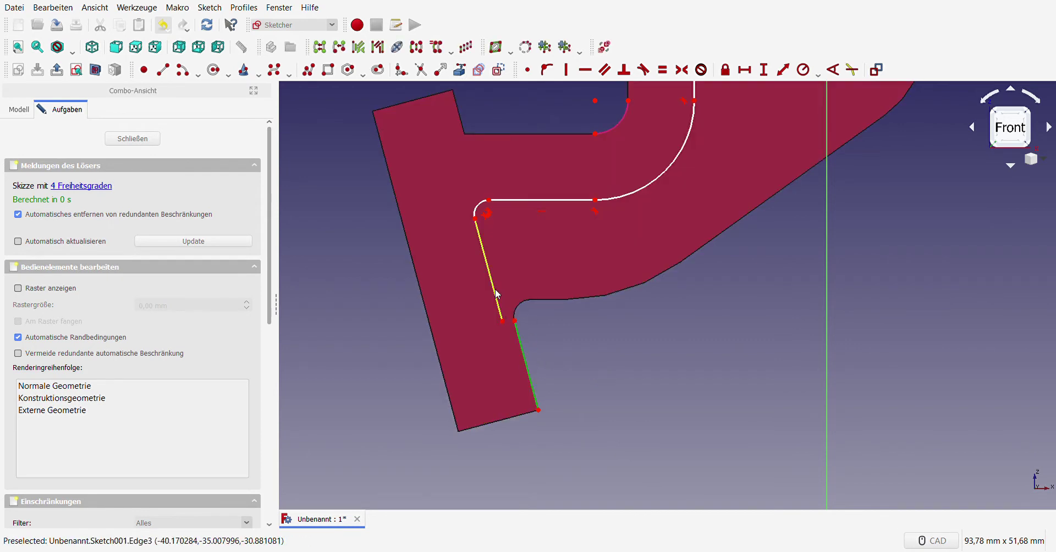
{"action": "left_click", "coordinate": [497, 299]}
{"action": "left_click", "coordinate": [605, 70]}
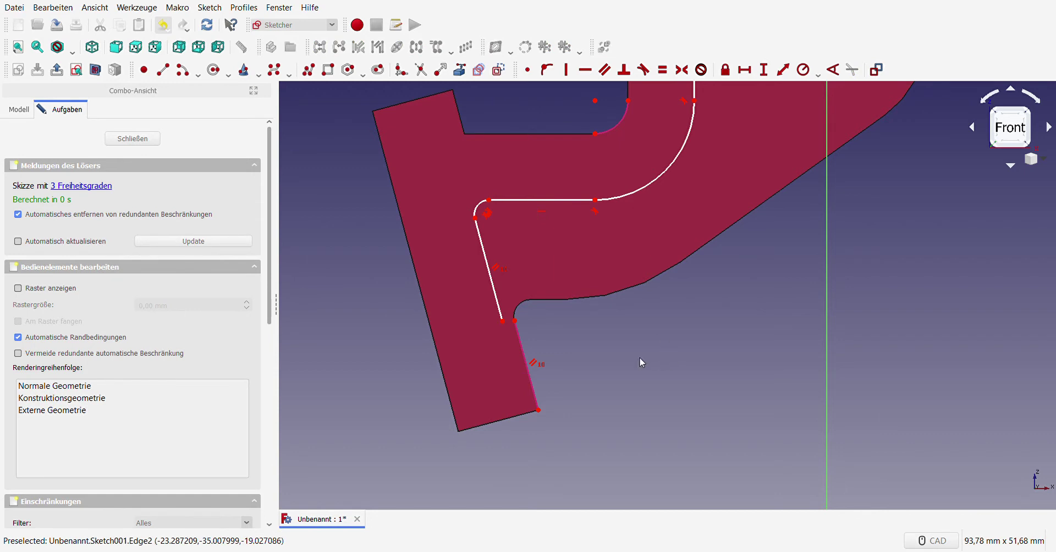
{"action": "left_click", "coordinate": [502, 321]}
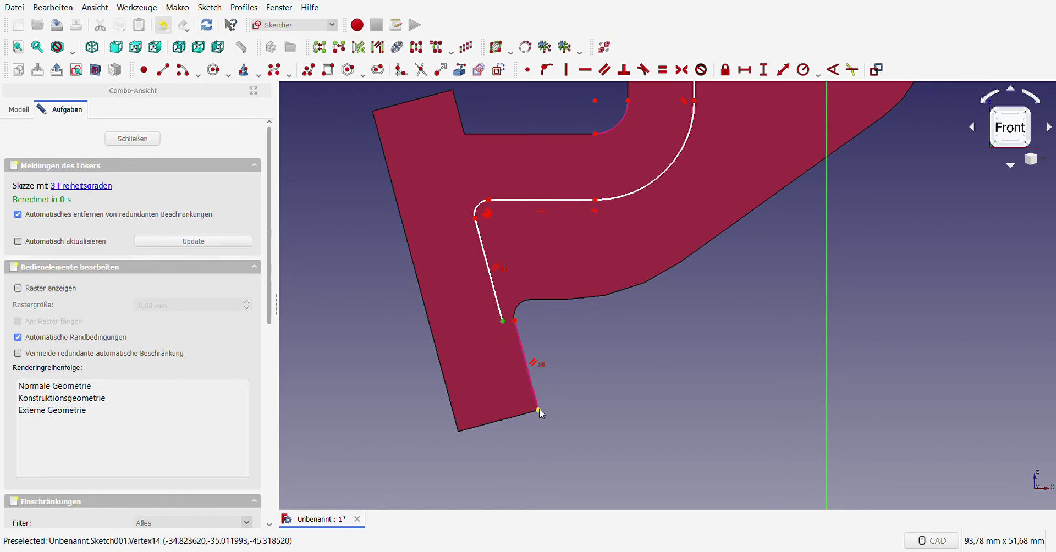
{"action": "left_click", "coordinate": [528, 70]}
- Draw a horizontal top line running right from the upper vertex
{"action": "scroll", "coordinate": [497, 280], "scroll_direction": "down", "scroll_amount": 3}
{"action": "scroll", "coordinate": [472, 280], "scroll_direction": "up", "scroll_amount": 2}
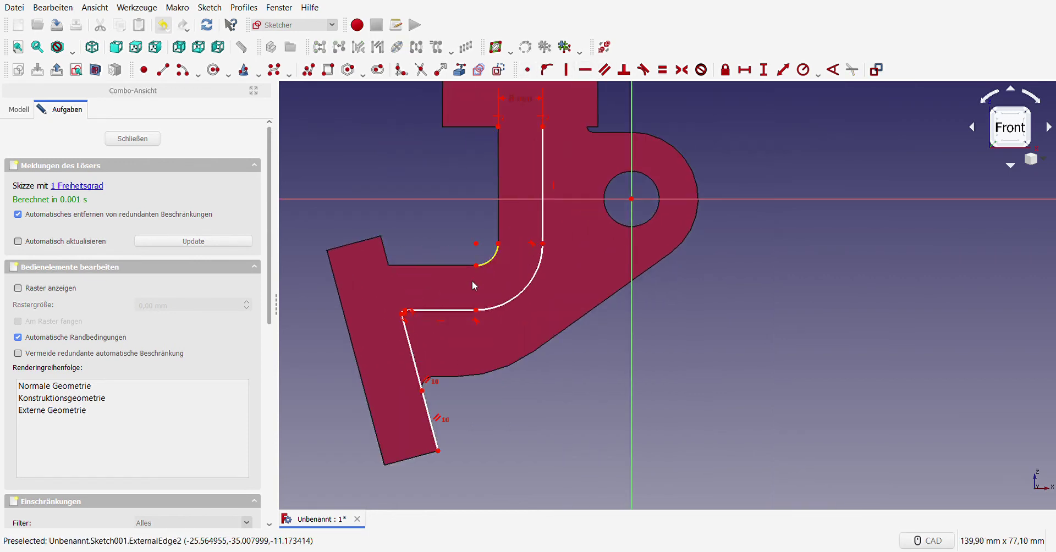
{"action": "scroll", "coordinate": [532, 223], "scroll_direction": "up", "scroll_amount": 1}
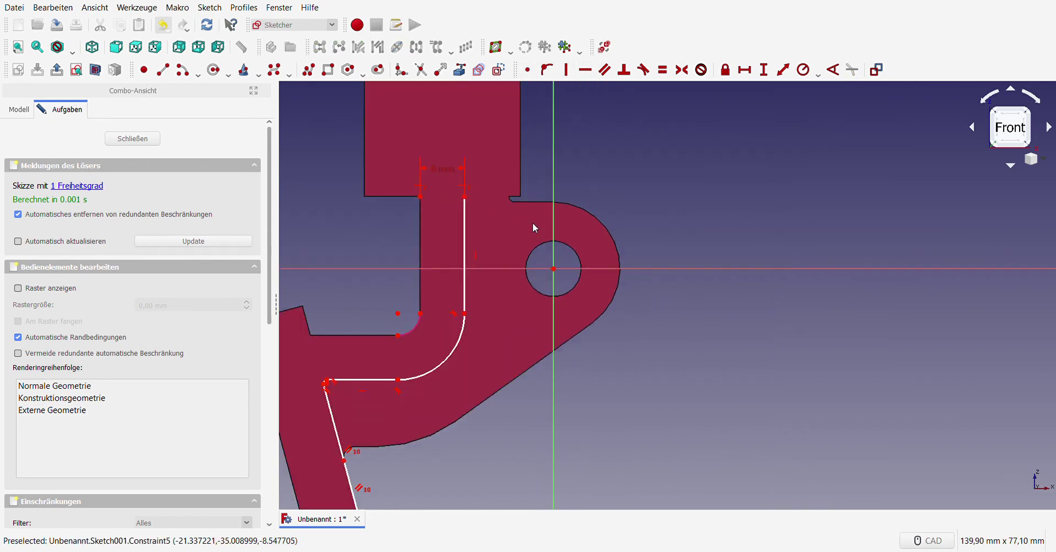
{"action": "left_click", "coordinate": [163, 69]}
{"action": "left_click", "coordinate": [465, 196]}
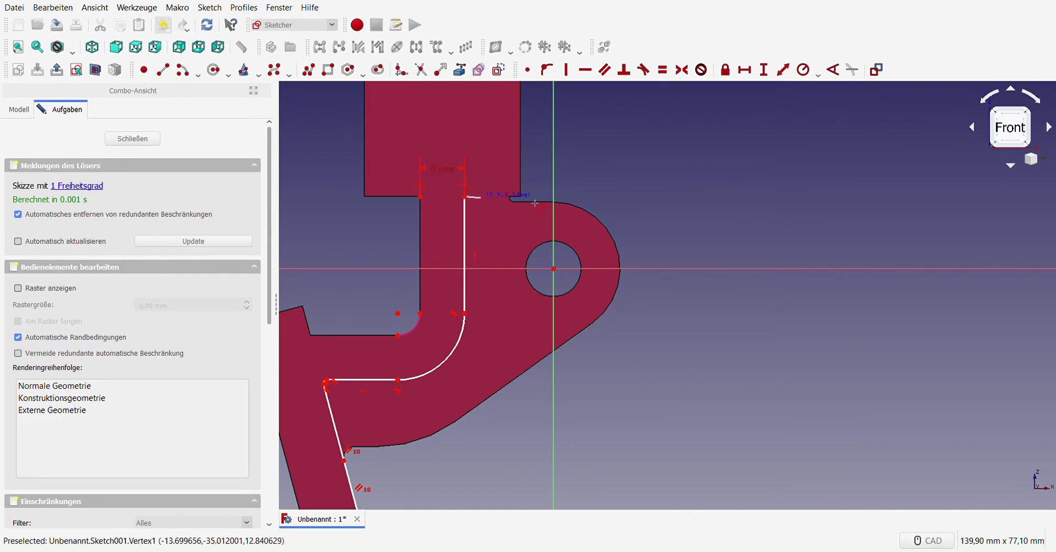
{"action": "left_click", "coordinate": [727, 196]}
{"action": "scroll", "coordinate": [595, 216], "scroll_direction": "down", "scroll_amount": 5}
{"action": "scroll", "coordinate": [586, 229], "scroll_direction": "up", "scroll_amount": 2}
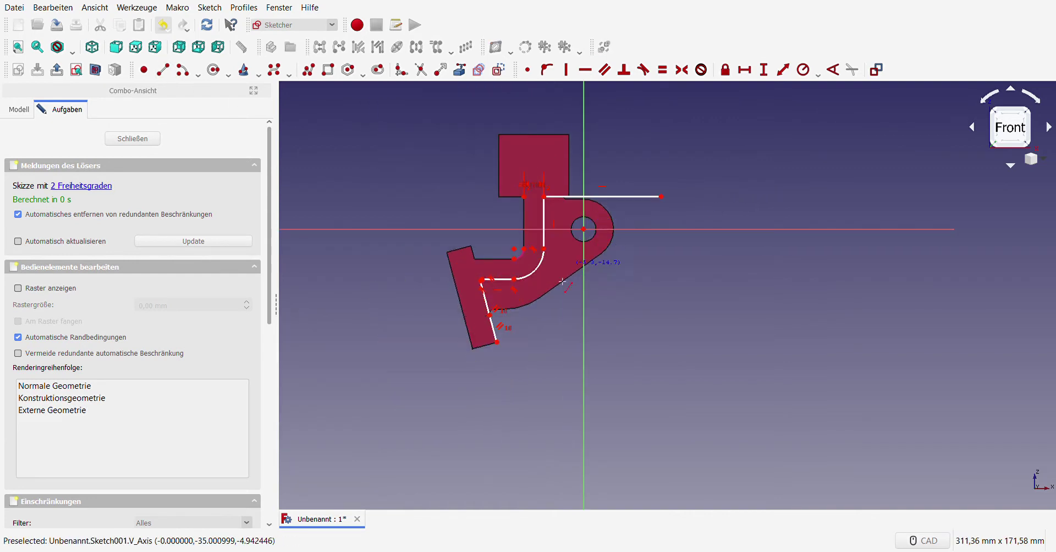
- Draw the bottom and right-hand lines and join both right corners to close the outline
{"action": "left_click", "coordinate": [497, 342]}
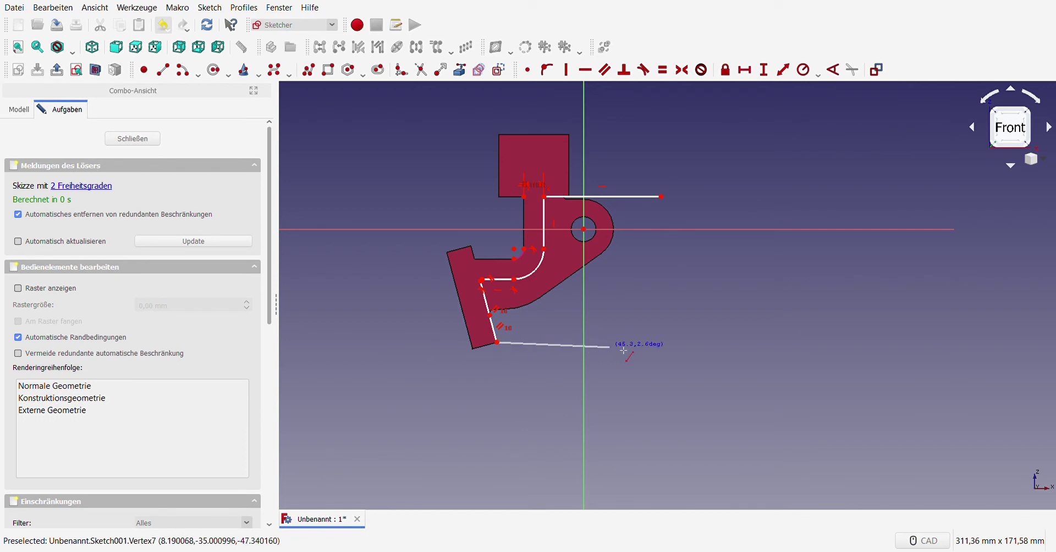
{"action": "left_click", "coordinate": [661, 343]}
{"action": "left_click", "coordinate": [668, 203]}
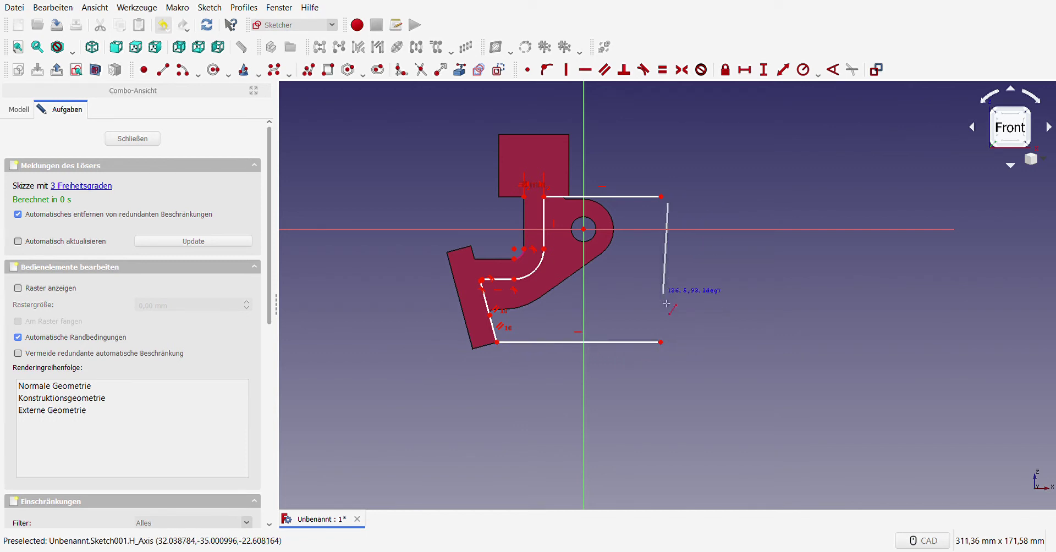
{"action": "left_click", "coordinate": [673, 333]}
{"action": "right_click", "coordinate": [714, 334]}
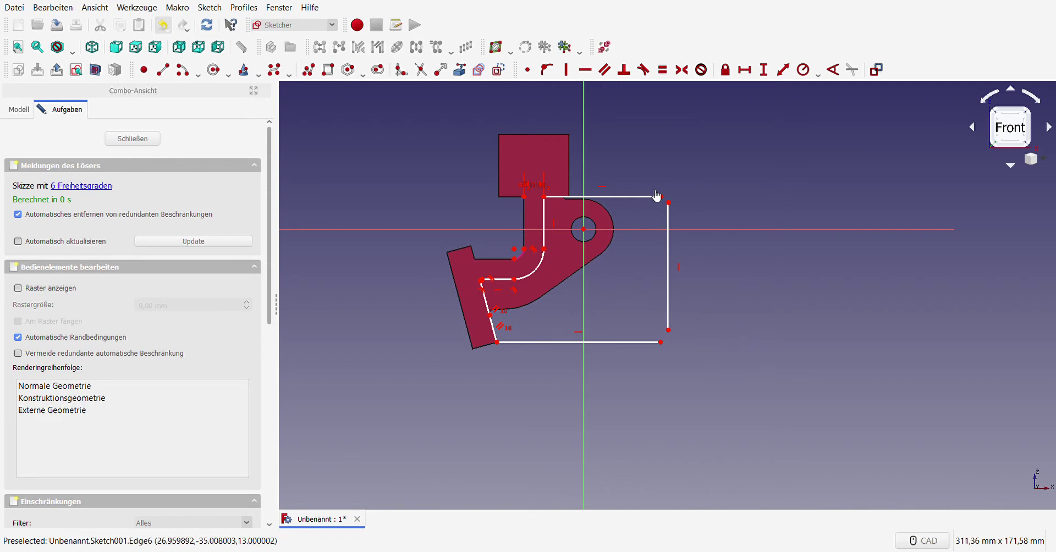
{"action": "left_click", "coordinate": [526, 70]}
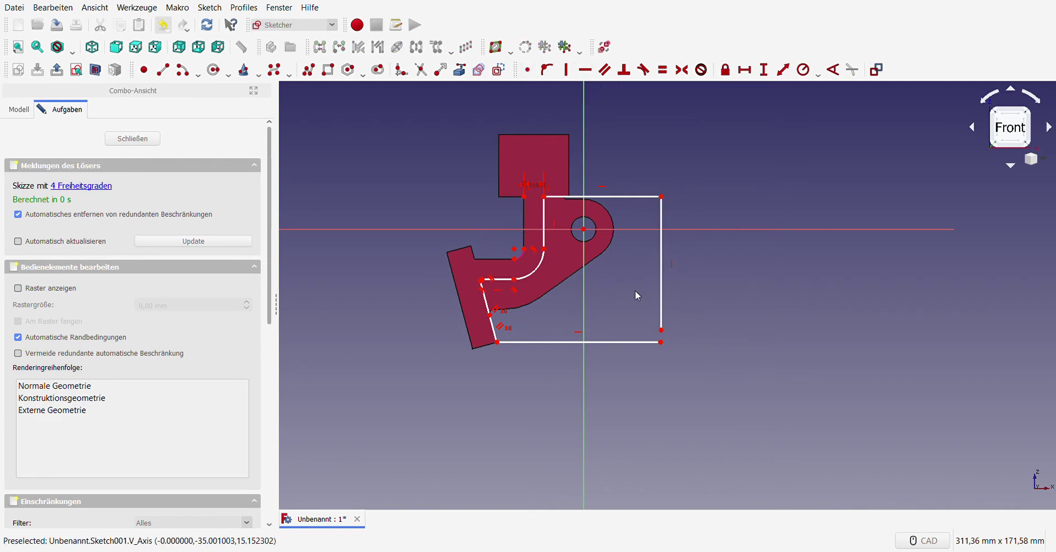
{"action": "left_click_drag", "start_coordinate": [647, 321], "coordinate": [696, 358]}
{"action": "left_click", "coordinate": [527, 69]}
- Constrain the small corner arc, leaving the sketch at 1 degree of freedom
{"action": "scroll", "coordinate": [568, 265], "scroll_direction": "up", "scroll_amount": 4}
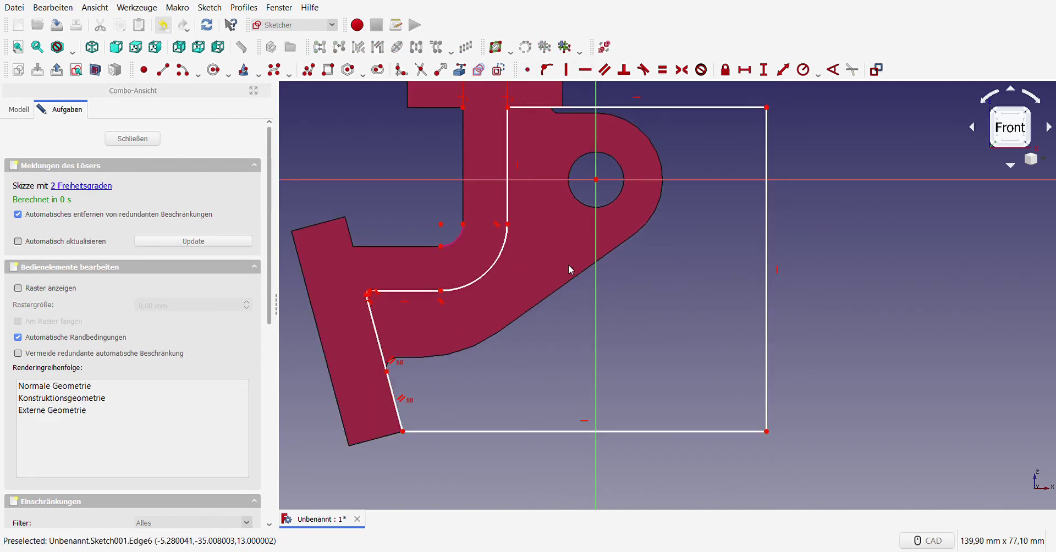
{"action": "scroll", "coordinate": [497, 293], "scroll_direction": "down", "scroll_amount": 2}
{"action": "scroll", "coordinate": [424, 302], "scroll_direction": "up", "scroll_amount": 3}
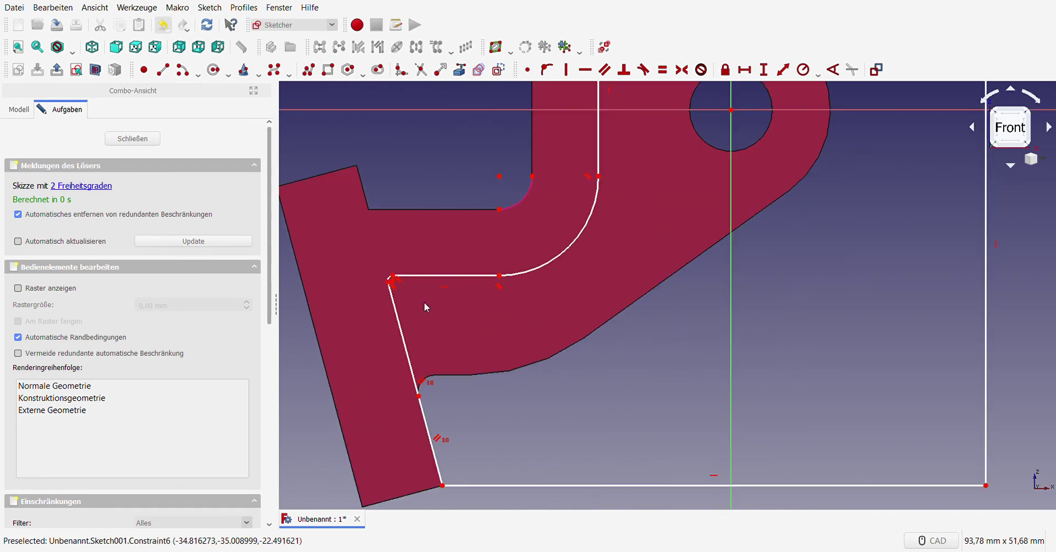
{"action": "scroll", "coordinate": [362, 277], "scroll_direction": "up", "scroll_amount": 5}
{"action": "scroll", "coordinate": [415, 287], "scroll_direction": "down", "scroll_amount": 5}
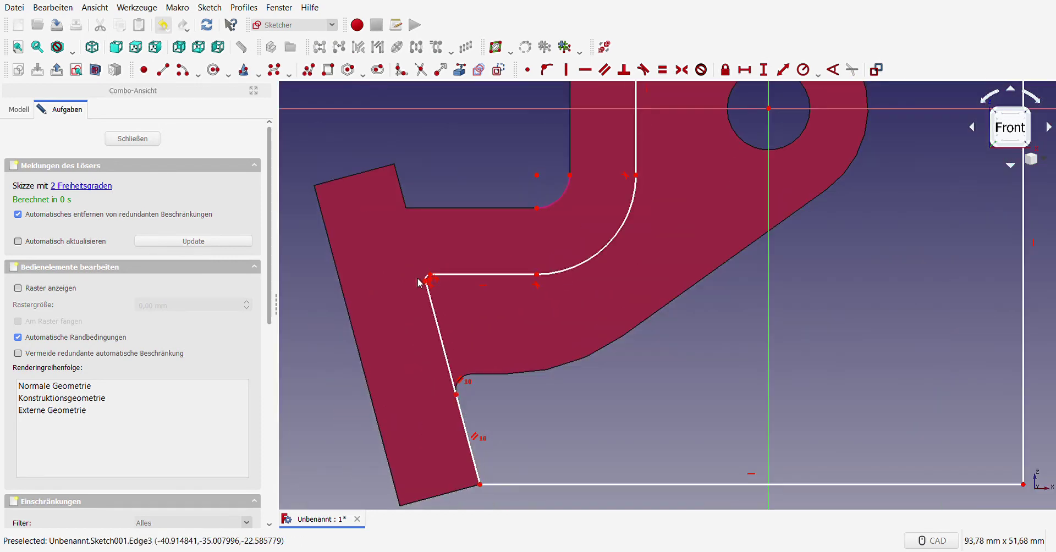
{"action": "scroll", "coordinate": [428, 281], "scroll_direction": "up", "scroll_amount": 4}
{"action": "left_click", "coordinate": [429, 279]}
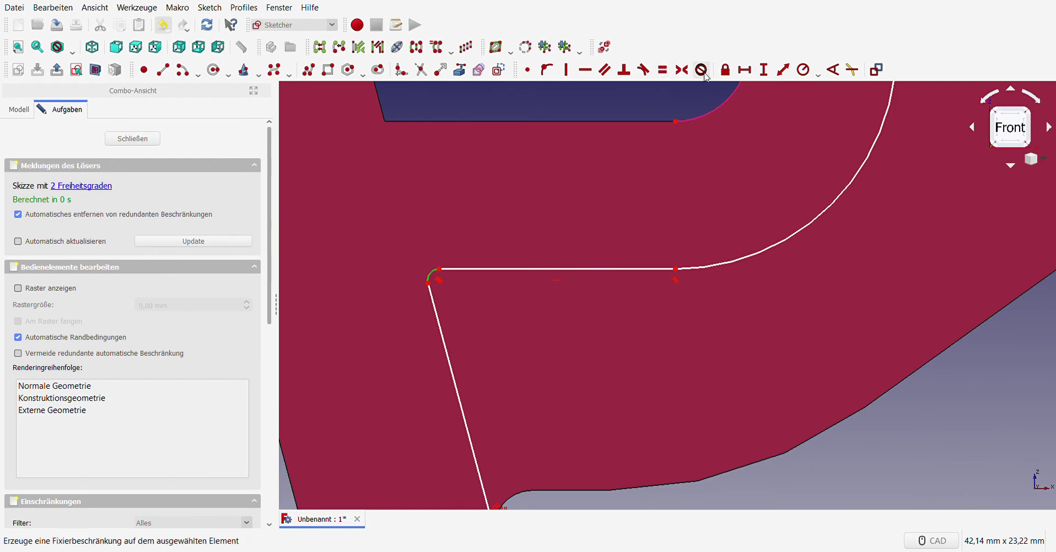
{"action": "left_click", "coordinate": [794, 71]}
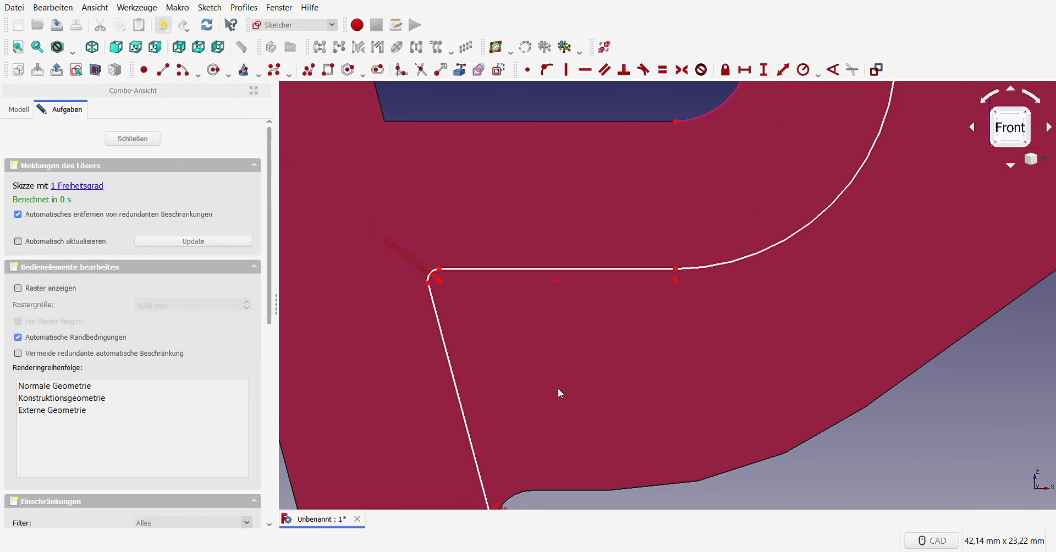
- Drag the rectangle's right side in toward the hole and select its top edge
{"action": "scroll", "coordinate": [519, 321], "scroll_direction": "down", "scroll_amount": 6}
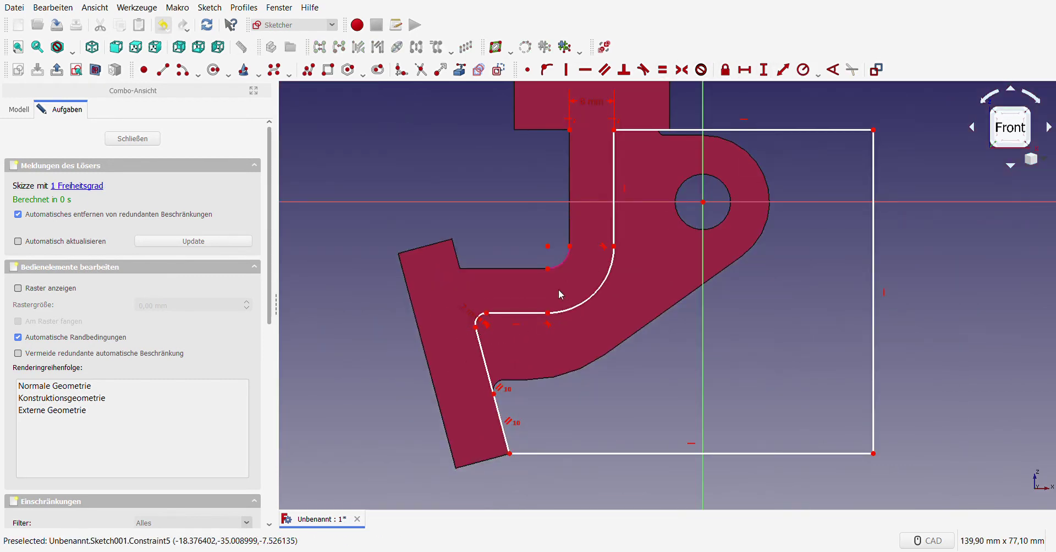
{"action": "scroll", "coordinate": [525, 302], "scroll_direction": "down", "scroll_amount": 5}
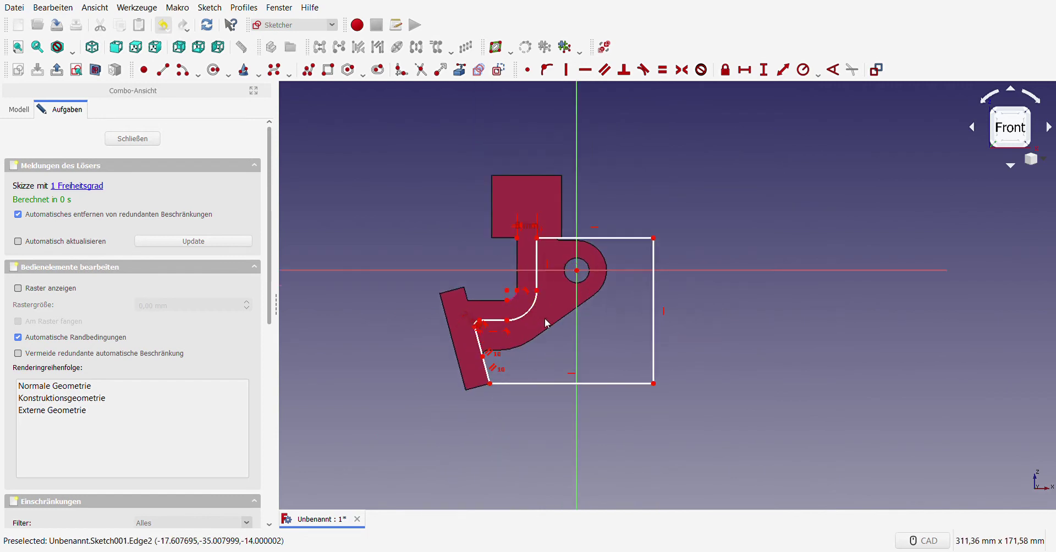
{"action": "scroll", "coordinate": [547, 322], "scroll_direction": "up", "scroll_amount": 2}
{"action": "left_click_drag", "start_coordinate": [654, 315], "coordinate": [632, 316]}
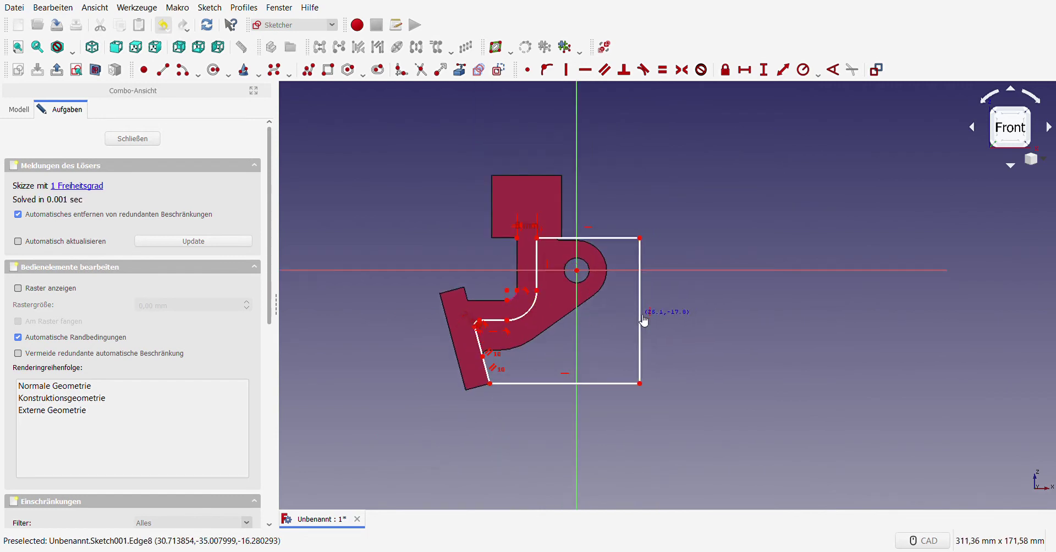
{"action": "left_click", "coordinate": [609, 238]}
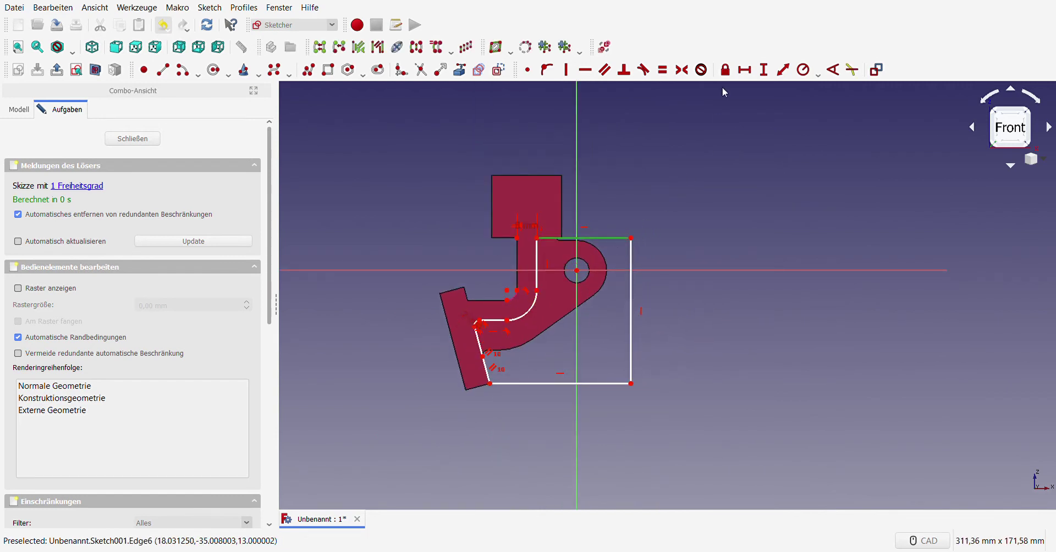
- Apply a 37.66 mm horizontal distance to the selected top edge
{"action": "left_click", "coordinate": [745, 70]}
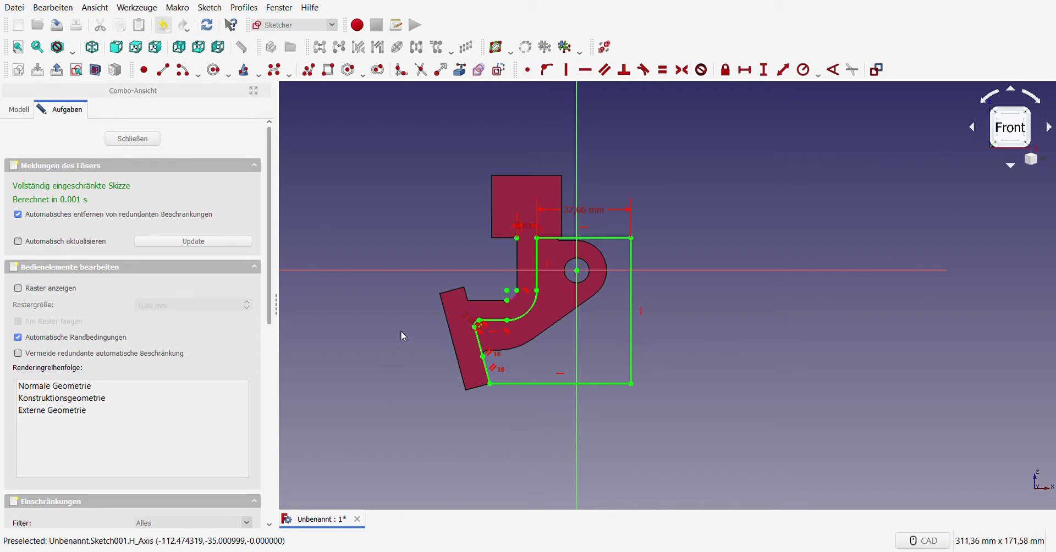
- Close the sketch and cut a Pocket with Länge 32 mm into the bracket
{"action": "left_click", "coordinate": [137, 142]}
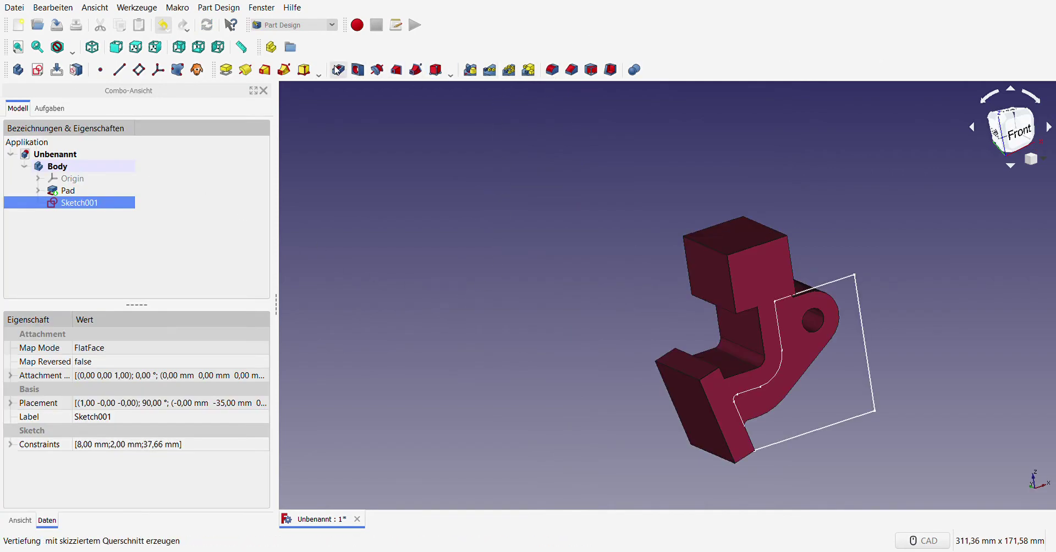
{"action": "left_click", "coordinate": [338, 70]}
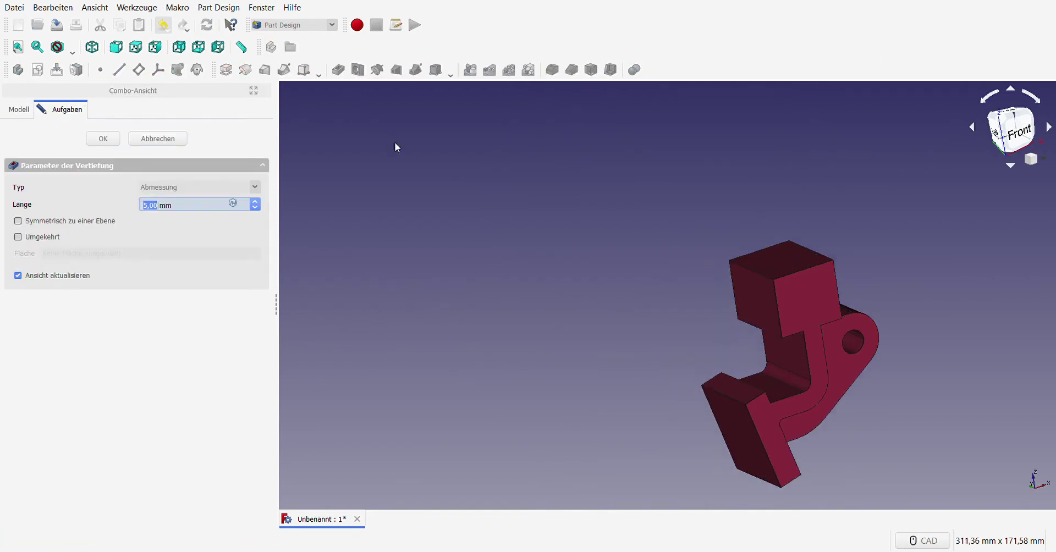
{"action": "type", "text": "32"}
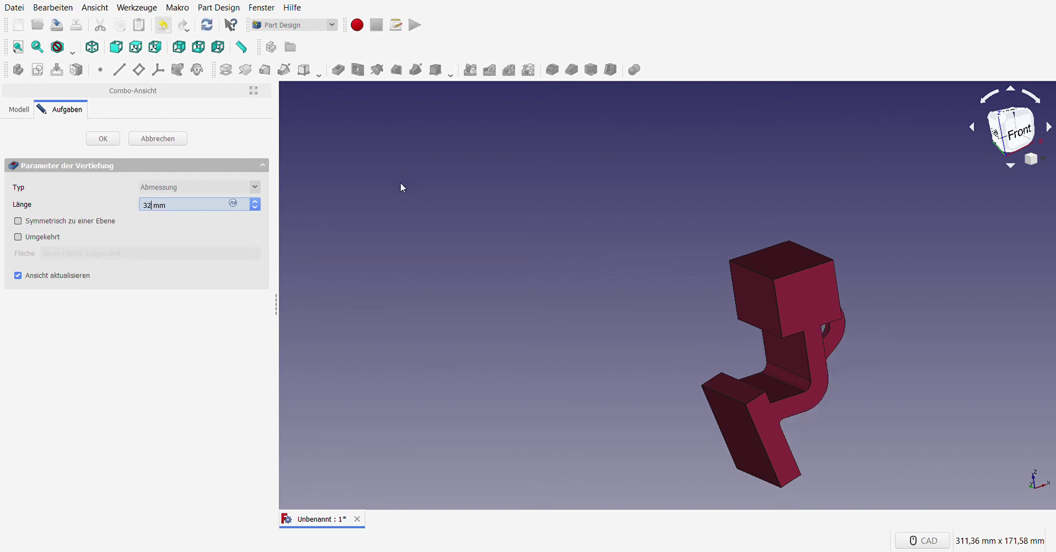
{"action": "left_click", "coordinate": [105, 138]}
{"action": "scroll", "coordinate": [453, 223], "scroll_direction": "down", "scroll_amount": 5}
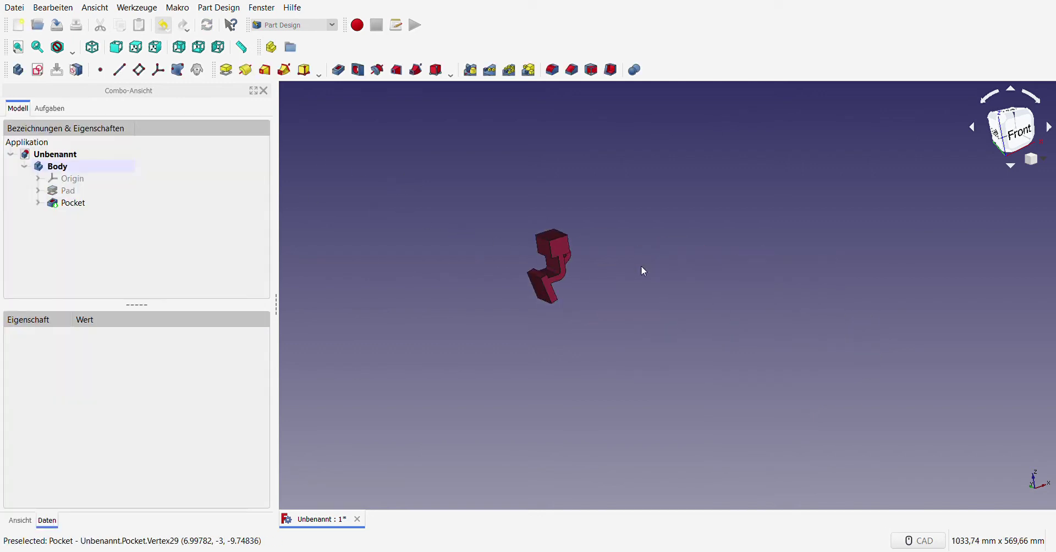
{"action": "mouse_move", "coordinate": [641, 266]}
{"action": "middle_mouse_down"}
{"action": "mouse_move", "coordinate": [460, 306]}
{"action": "mouse_move", "coordinate": [447, 344]}
{"action": "mouse_move", "coordinate": [506, 366]}
{"action": "mouse_move", "coordinate": [580, 291]}
{"action": "middle_mouse_up"}
{"action": "scroll", "coordinate": [522, 283], "scroll_direction": "up", "scroll_amount": 4}
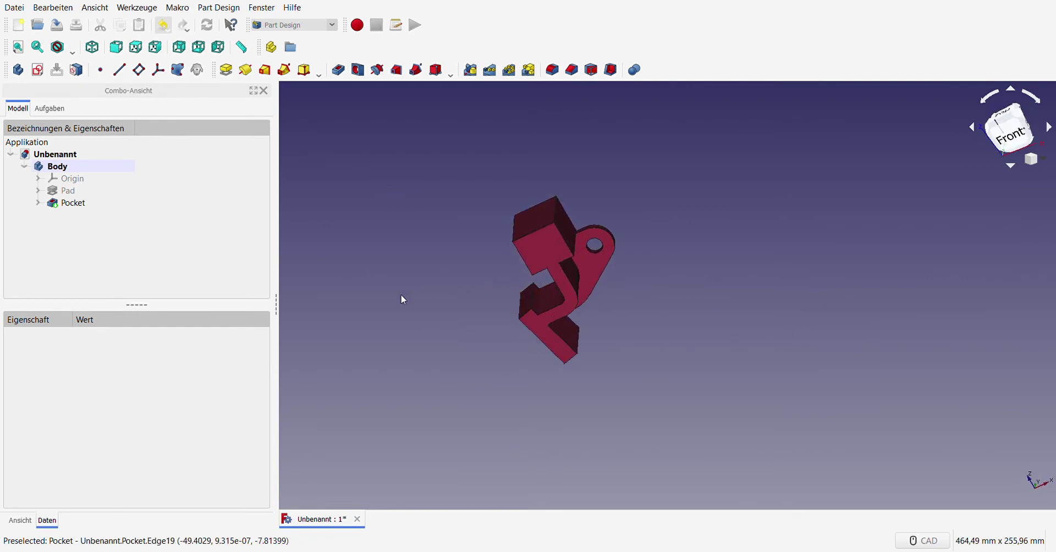
{"action": "mouse_move", "coordinate": [401, 295]}
{"action": "middle_mouse_down"}
{"action": "mouse_move", "coordinate": [756, 352]}
{"action": "mouse_move", "coordinate": [455, 283]}
{"action": "mouse_move", "coordinate": [445, 230]}
{"action": "middle_mouse_up"}
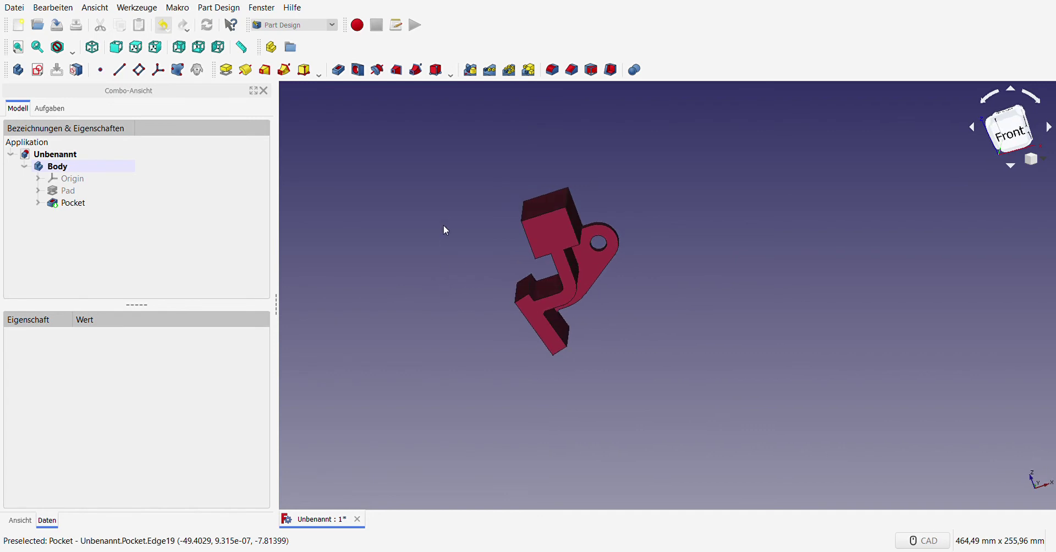
{"action": "scroll", "coordinate": [444, 226], "scroll_direction": "up", "scroll_amount": 2}
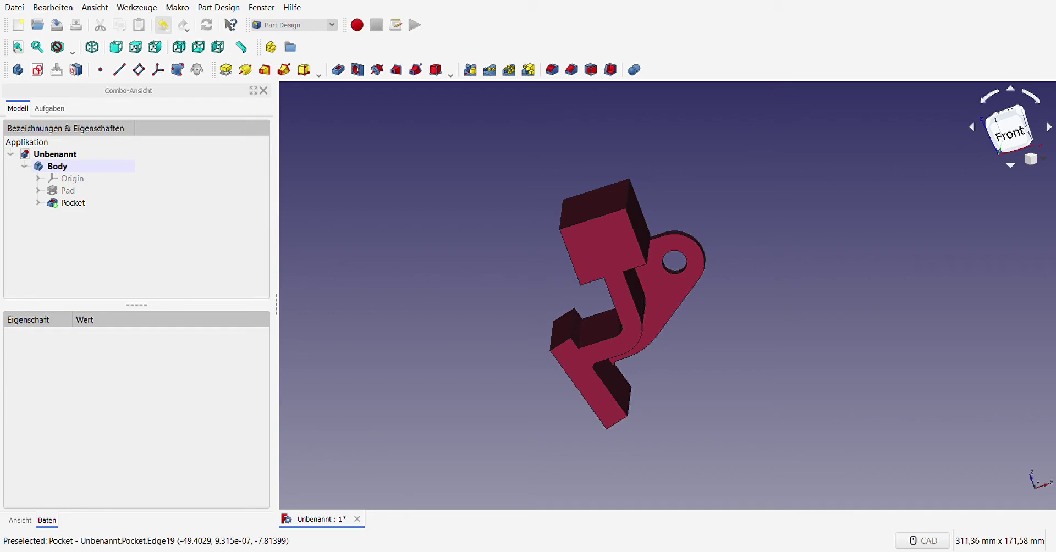
- Start a new sketch on the bracket's top face and orient the view
{"action": "left_click", "coordinate": [594, 207]}
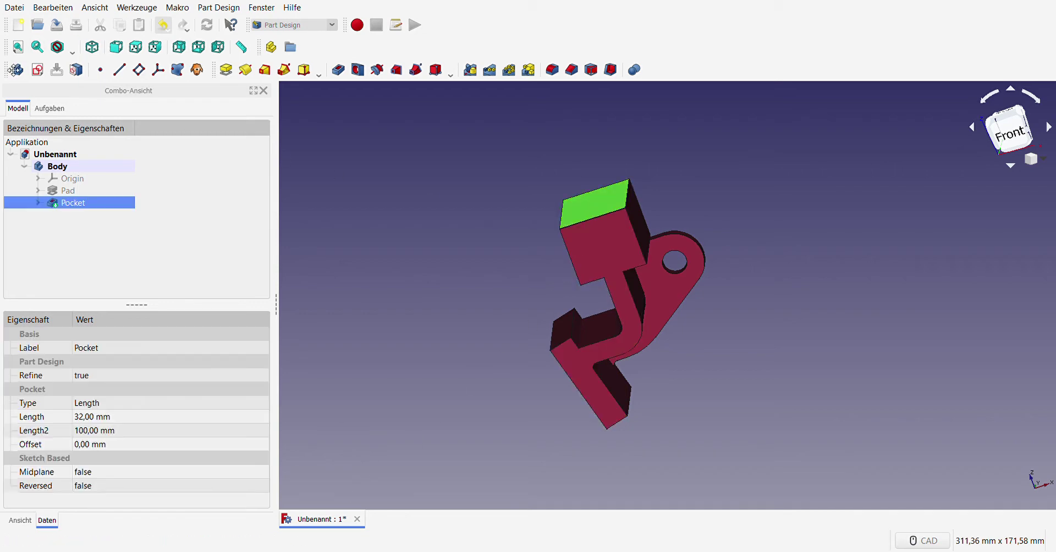
{"action": "left_click", "coordinate": [38, 70]}
{"action": "scroll", "coordinate": [440, 236], "scroll_direction": "down", "scroll_amount": 3}
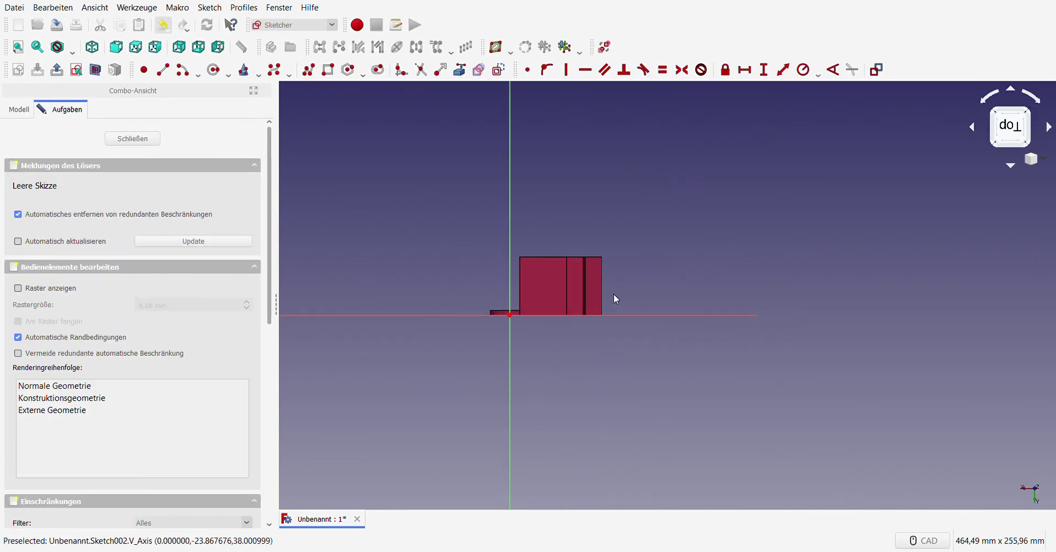
{"action": "left_click", "coordinate": [1010, 126]}
{"action": "scroll", "coordinate": [880, 248], "scroll_direction": "up", "scroll_amount": 3}
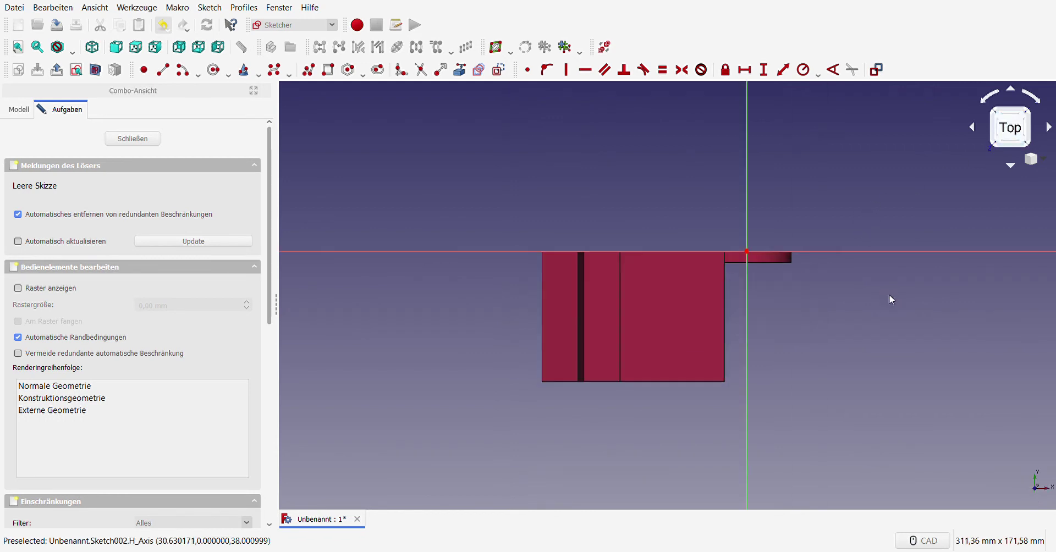
{"action": "scroll", "coordinate": [571, 289], "scroll_direction": "down", "scroll_amount": 3}
{"action": "scroll", "coordinate": [584, 300], "scroll_direction": "up", "scroll_amount": 3}
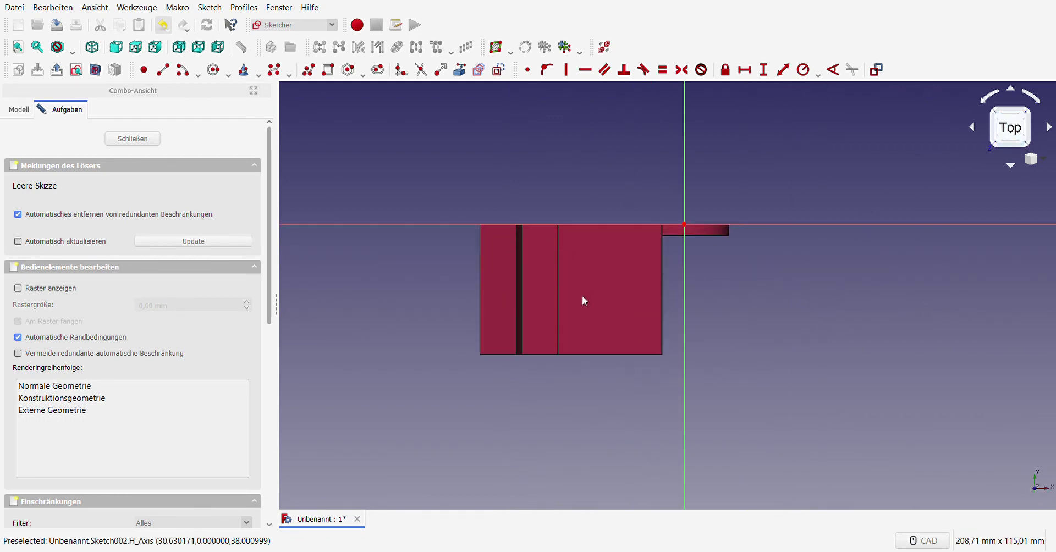
{"action": "middle_click_drag", "start_coordinate": [605, 435], "coordinate": [598, 401]}
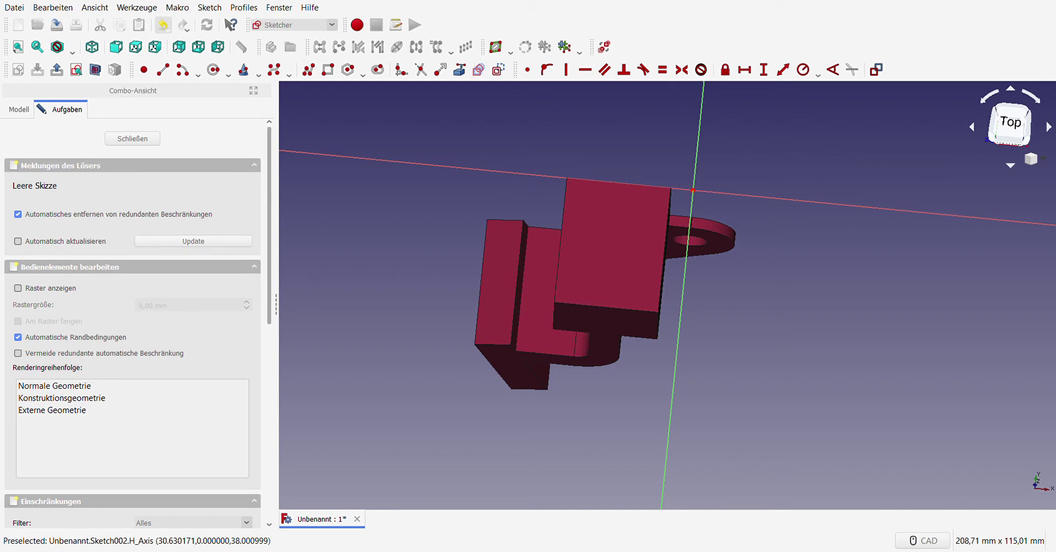
- Reference the face's lower edge and draw a vertical construction line across the face
{"action": "left_click", "coordinate": [460, 69]}
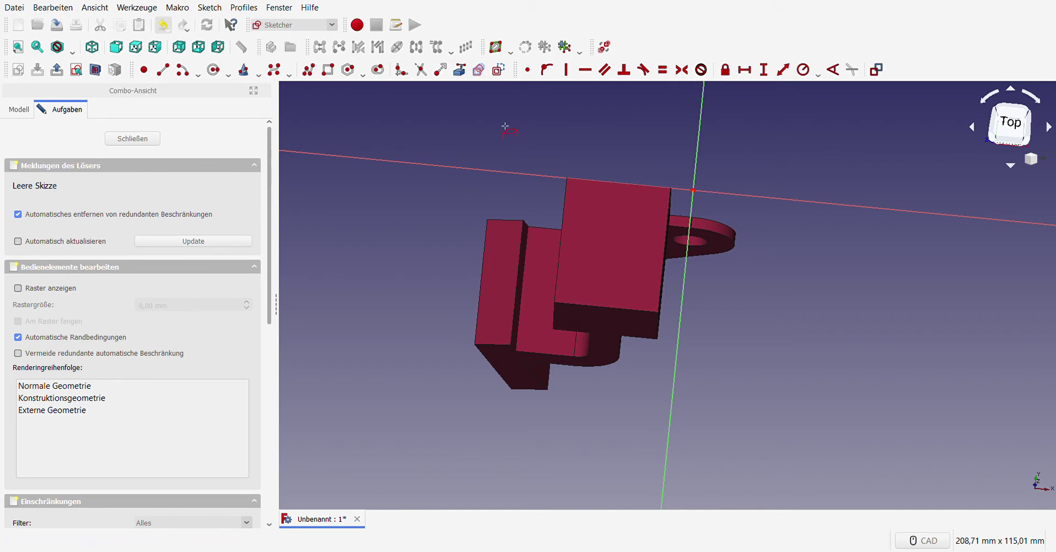
{"action": "left_click", "coordinate": [611, 308]}
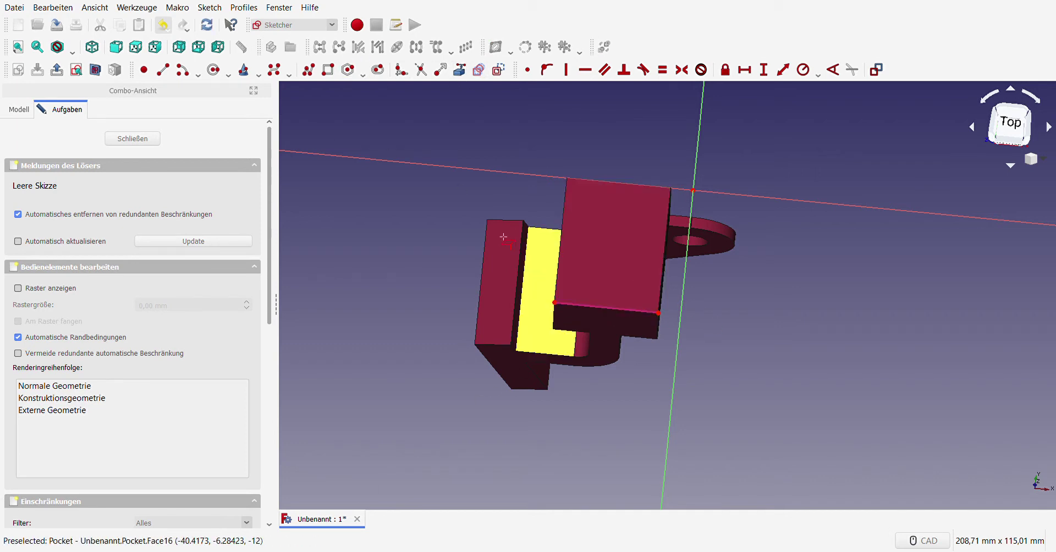
{"action": "left_click", "coordinate": [162, 70]}
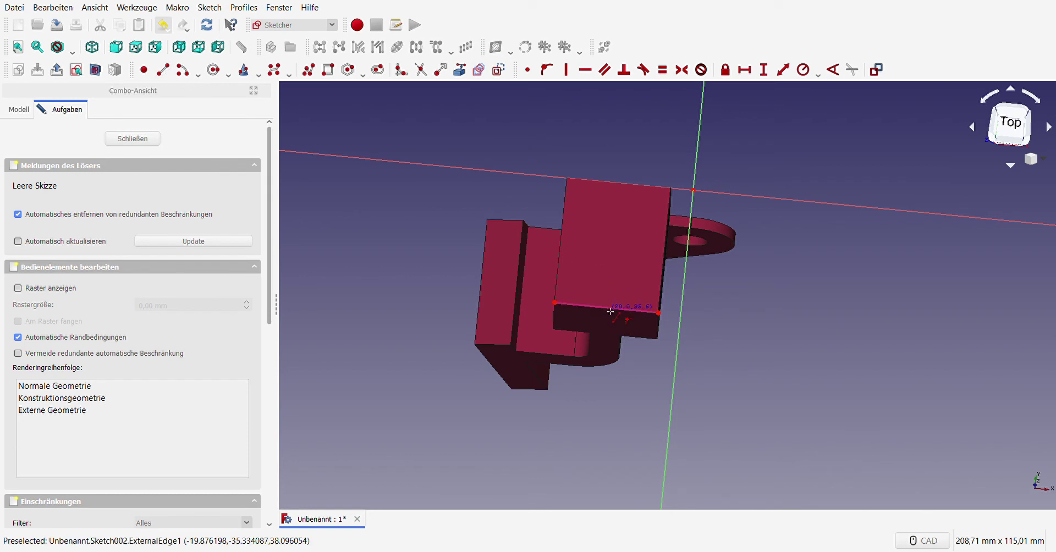
{"action": "left_click", "coordinate": [596, 306]}
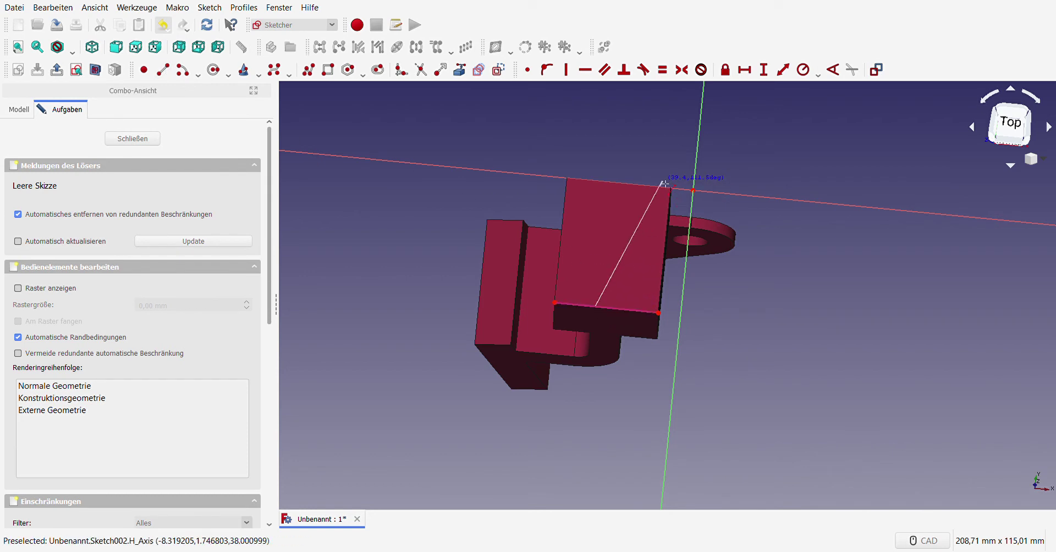
{"action": "left_click", "coordinate": [613, 182]}
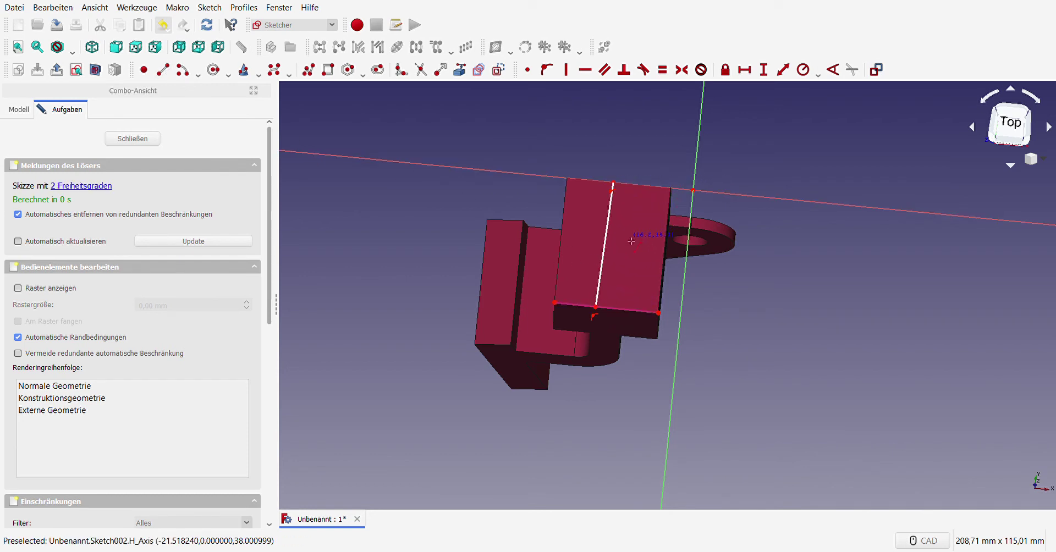
{"action": "left_click", "coordinate": [604, 231]}
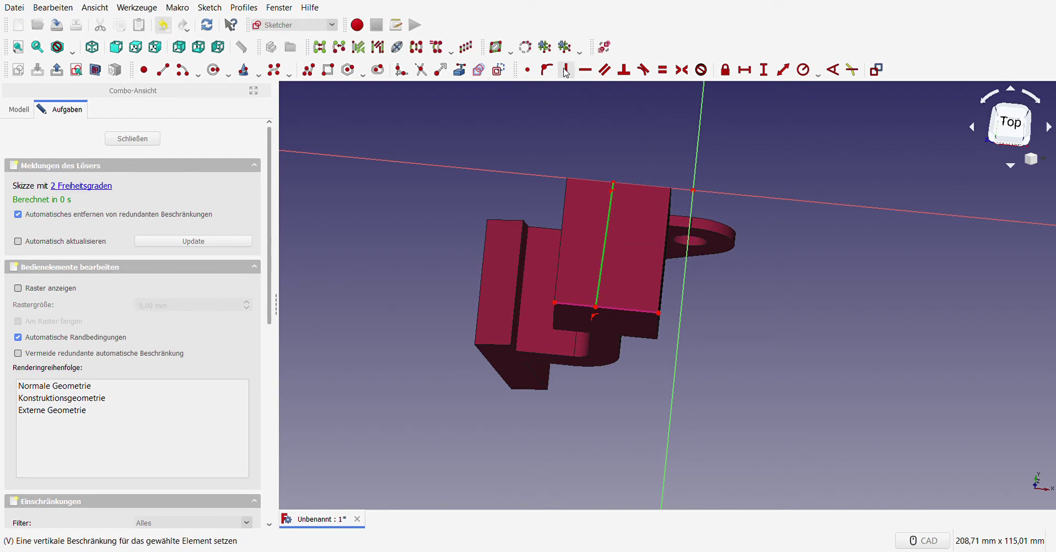
{"action": "left_click", "coordinate": [566, 69]}
{"action": "left_click", "coordinate": [605, 229]}
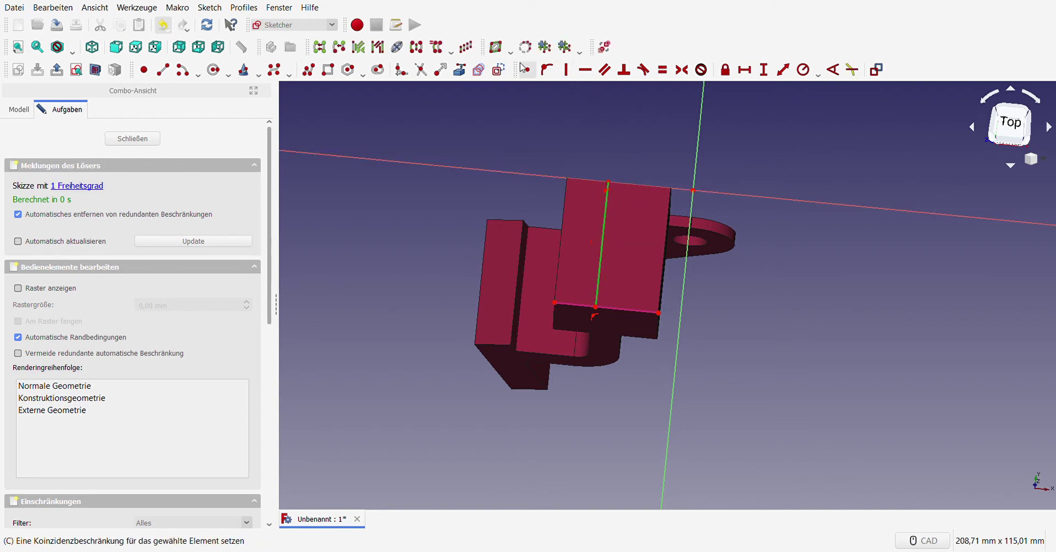
{"action": "left_click", "coordinate": [497, 72]}
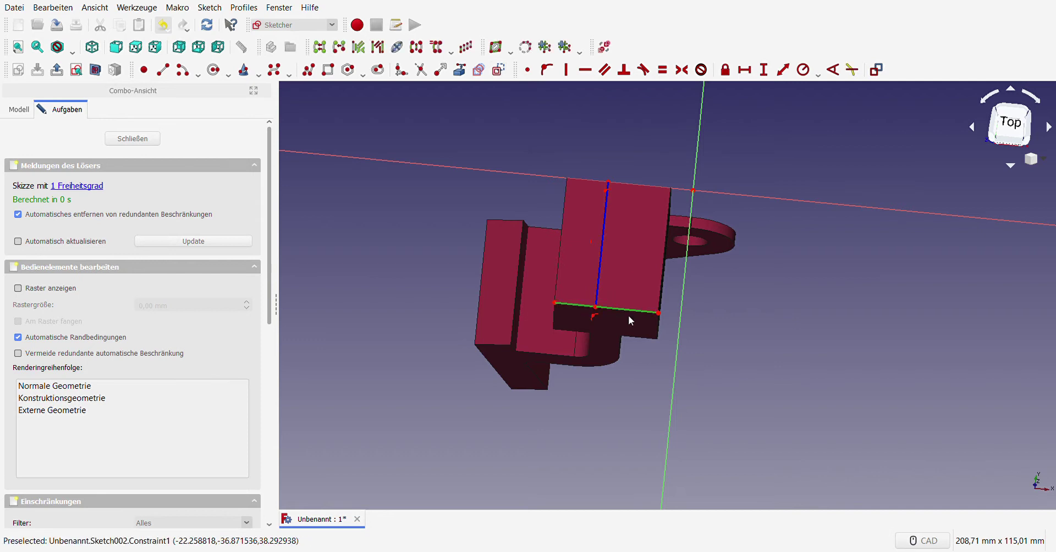
- Make the line symmetric between the referenced edge's endpoints, fully constraining Sketch002
{"action": "left_click", "coordinate": [554, 302]}
{"action": "left_click", "coordinate": [658, 313]}
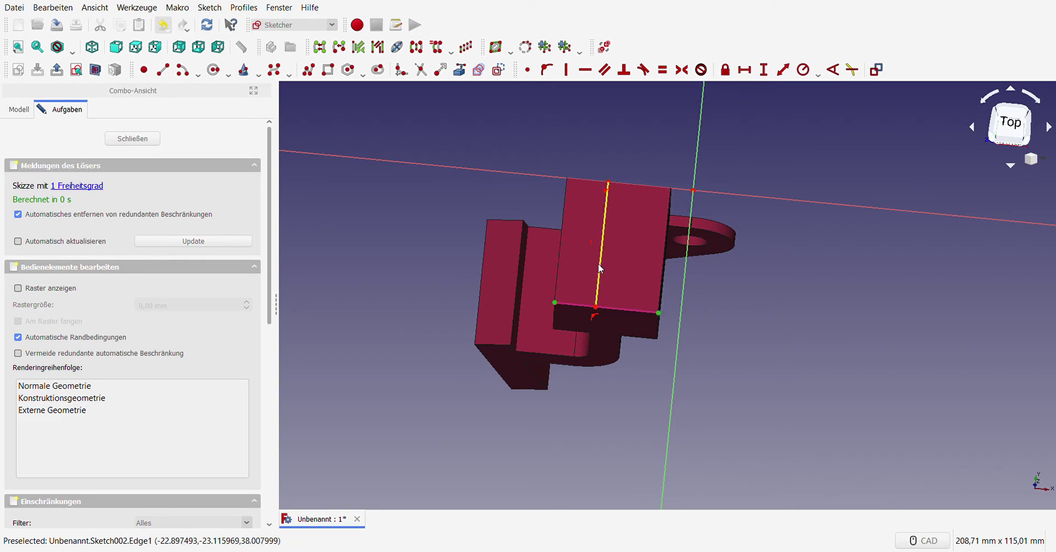
{"action": "left_click", "coordinate": [601, 261]}
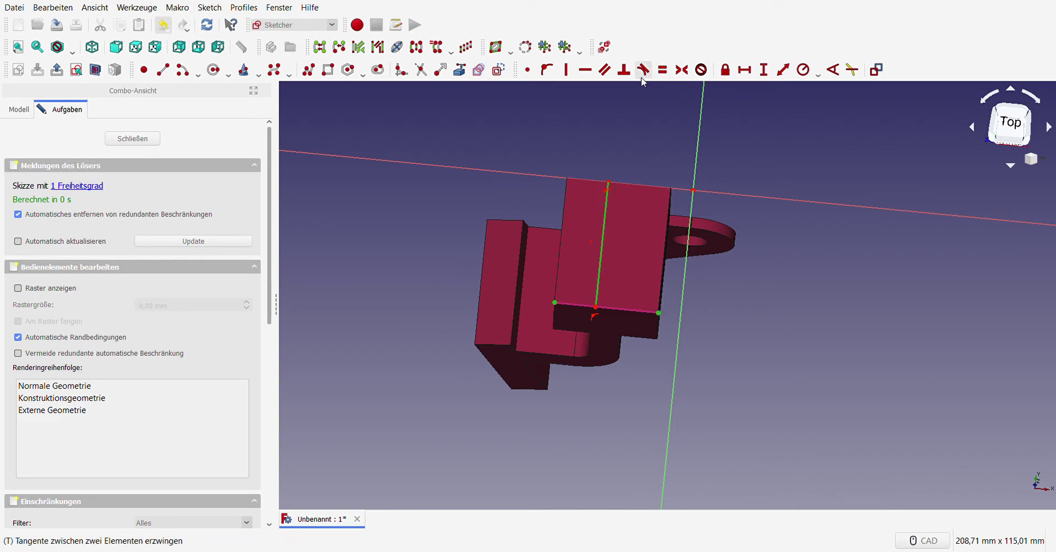
{"action": "left_click", "coordinate": [681, 70]}
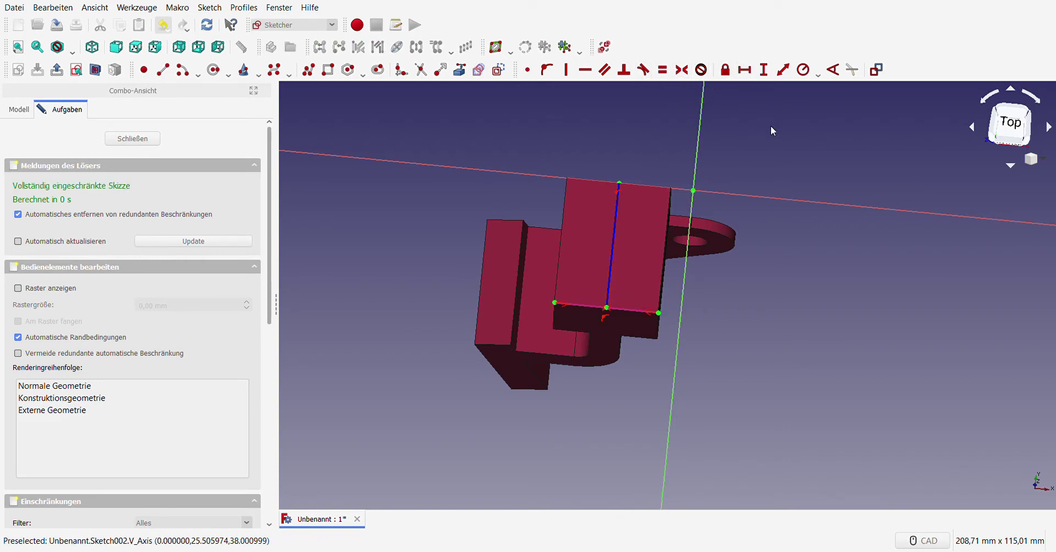
{"action": "left_click", "coordinate": [1010, 123]}
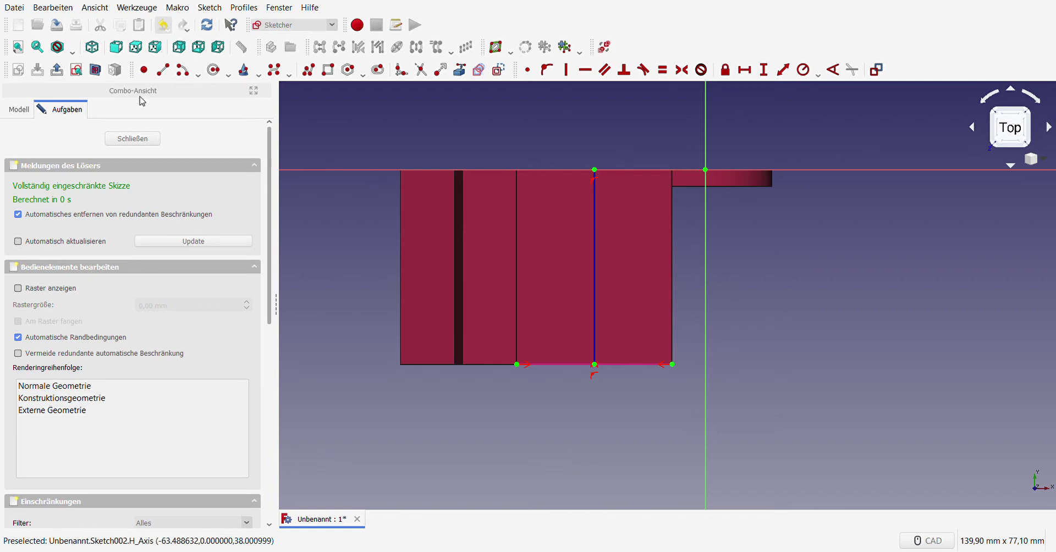
- Draw a semicircular arc centred on the vertical centreline near the face's lower edge
{"action": "left_click", "coordinate": [183, 72]}
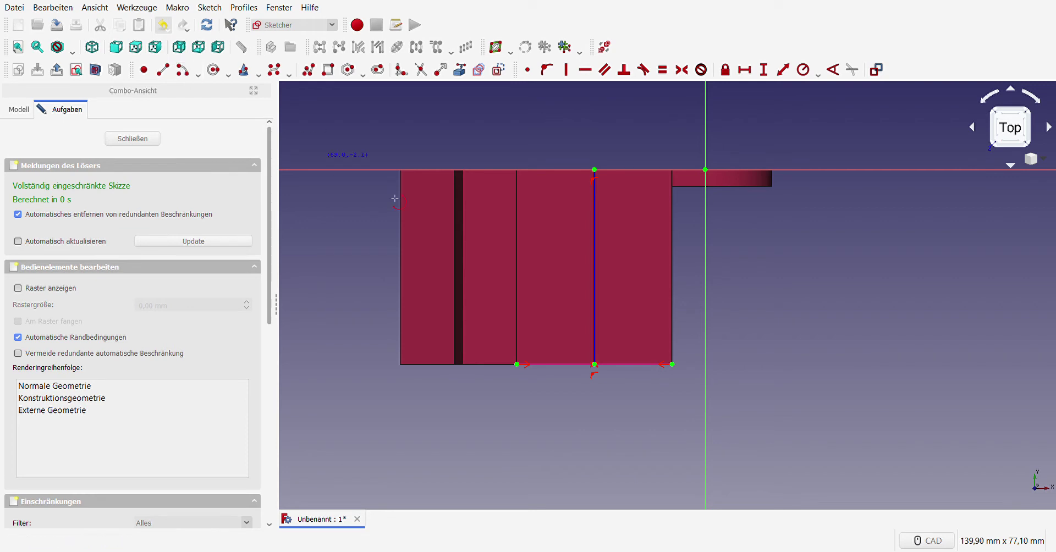
{"action": "left_click", "coordinate": [594, 334]}
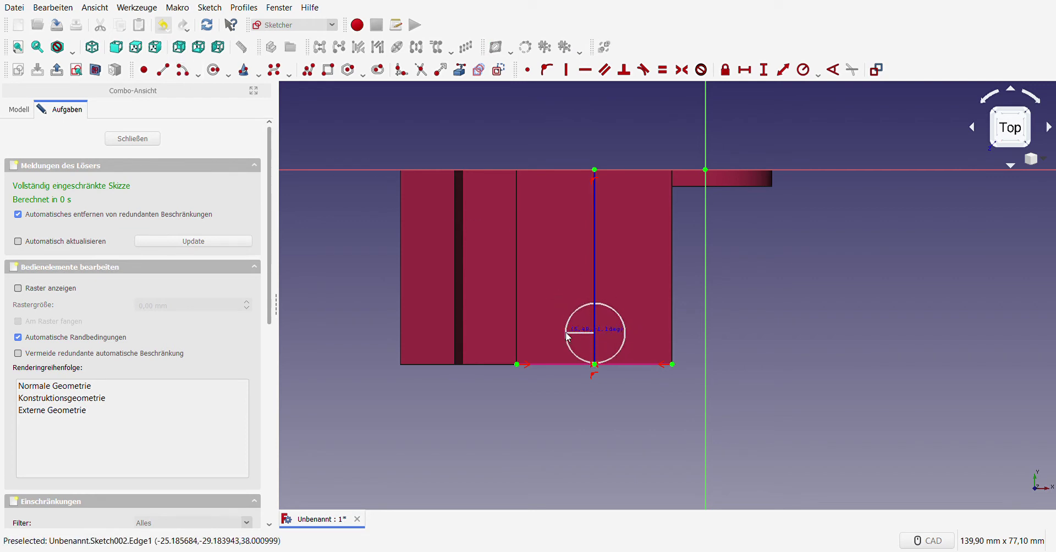
{"action": "left_click", "coordinate": [564, 332]}
{"action": "left_click", "coordinate": [626, 332]}
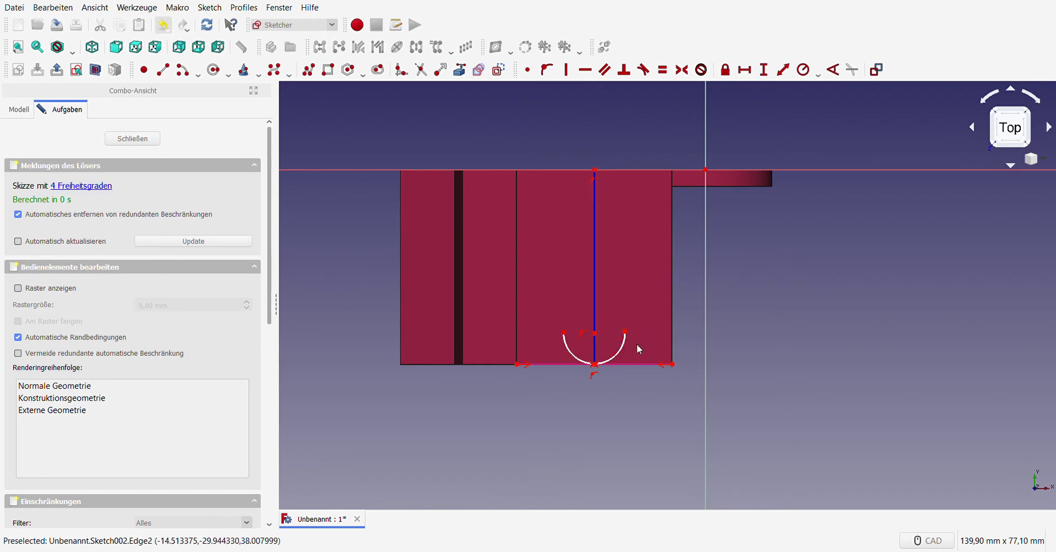
- Lift the arc's centre and constrain the arc to pass through the bottom edge's midpoint
{"action": "left_click_drag", "start_coordinate": [596, 333], "coordinate": [598, 326]}
{"action": "scroll", "coordinate": [595, 362], "scroll_direction": "up", "scroll_amount": 5}
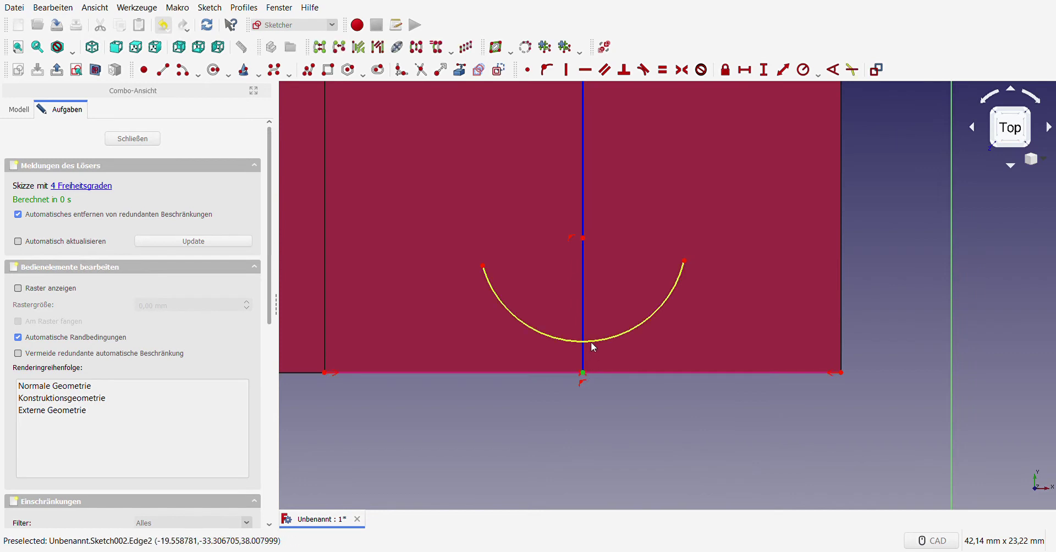
{"action": "left_click", "coordinate": [591, 341]}
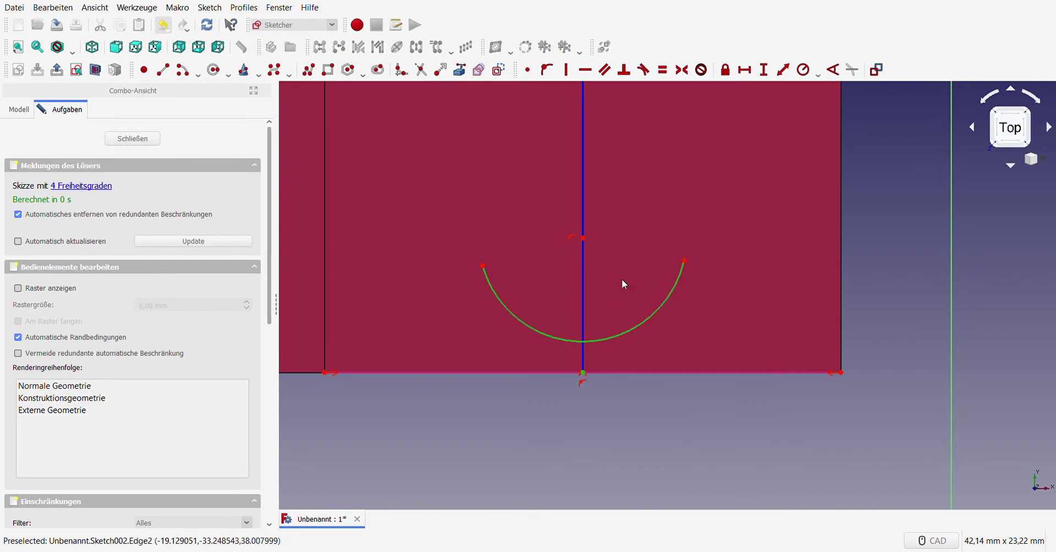
{"action": "left_click", "coordinate": [546, 70]}
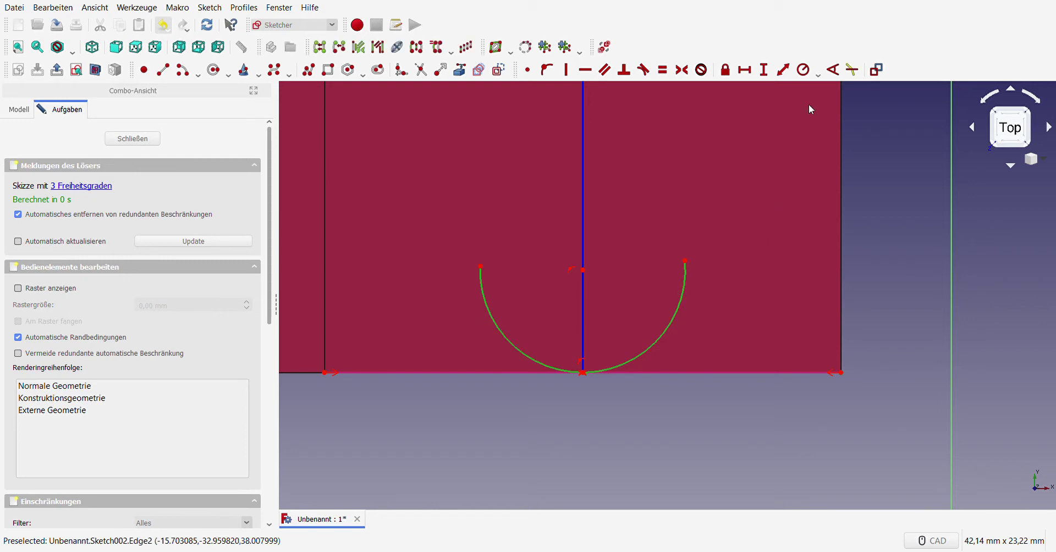
- Give the arc a 9 mm radius and drag its left end upward
{"action": "left_click", "coordinate": [802, 69]}
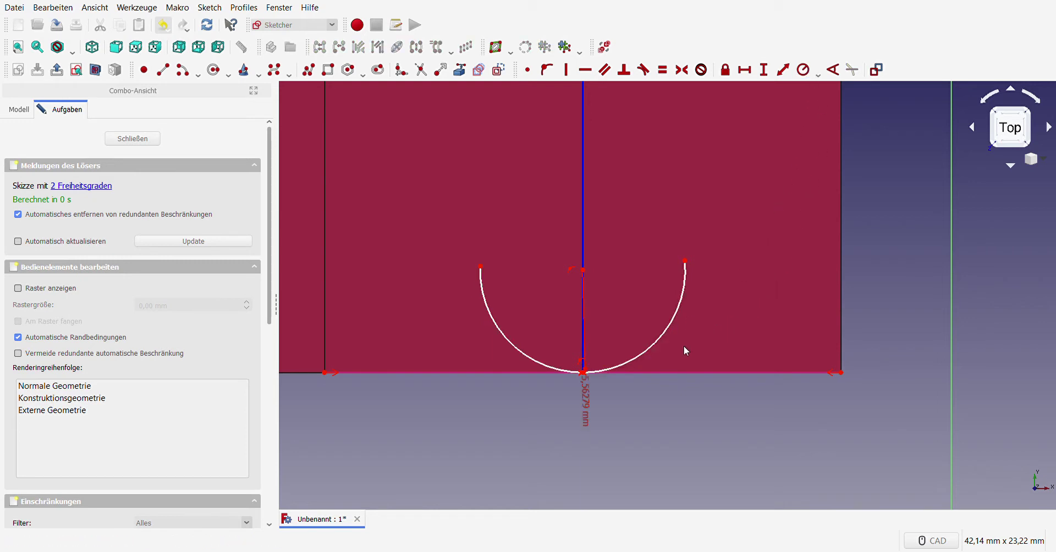
{"action": "scroll", "coordinate": [532, 292], "scroll_direction": "down", "scroll_amount": 2}
{"action": "type", "text": "9"}
{"action": "key", "text": "Return"}
{"action": "scroll", "coordinate": [548, 322], "scroll_direction": "up", "scroll_amount": 1}
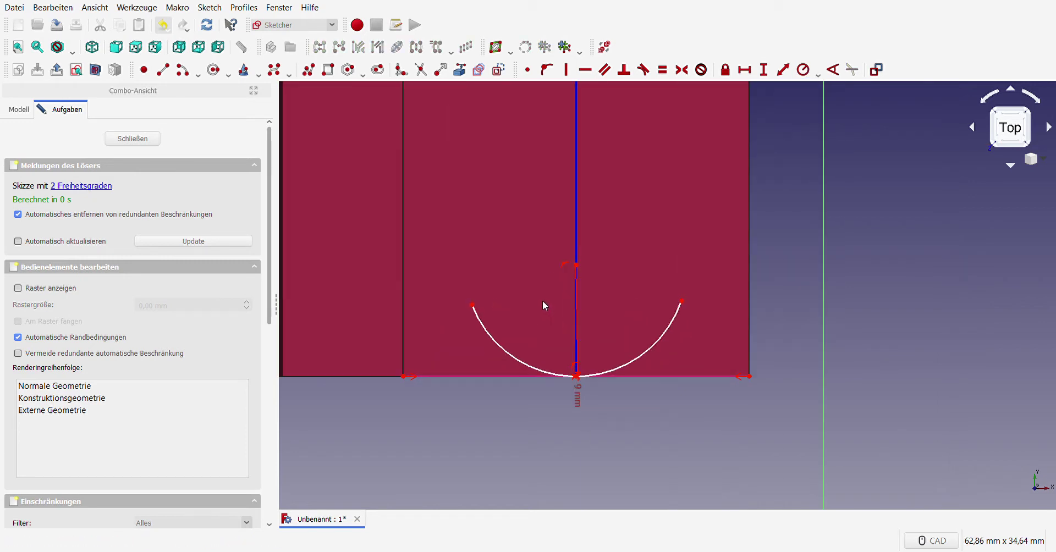
{"action": "left_click_drag", "start_coordinate": [472, 304], "coordinate": [469, 289]}
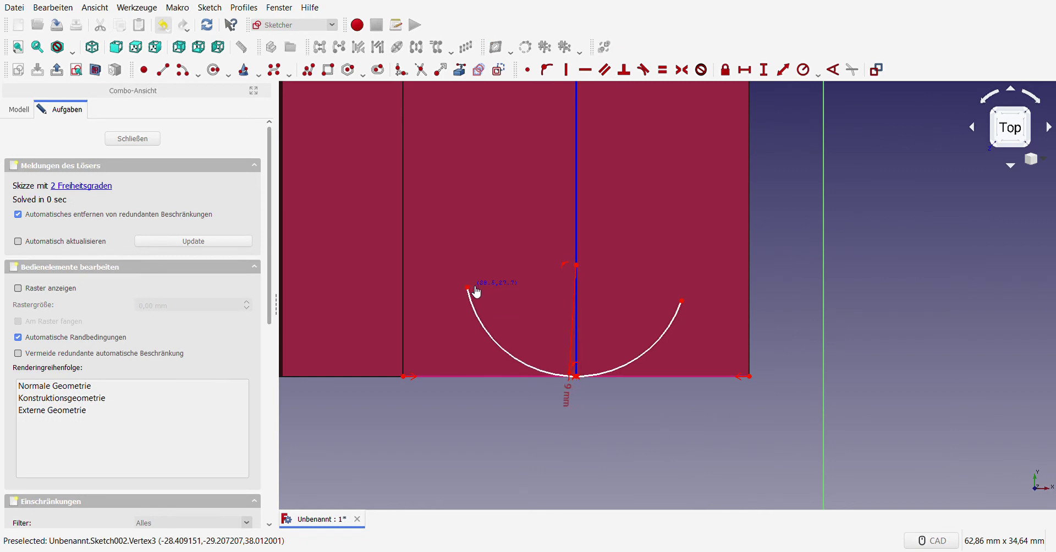
- Draw two vertical lines rising from the left and right ends of the arc
{"action": "left_click", "coordinate": [163, 70]}
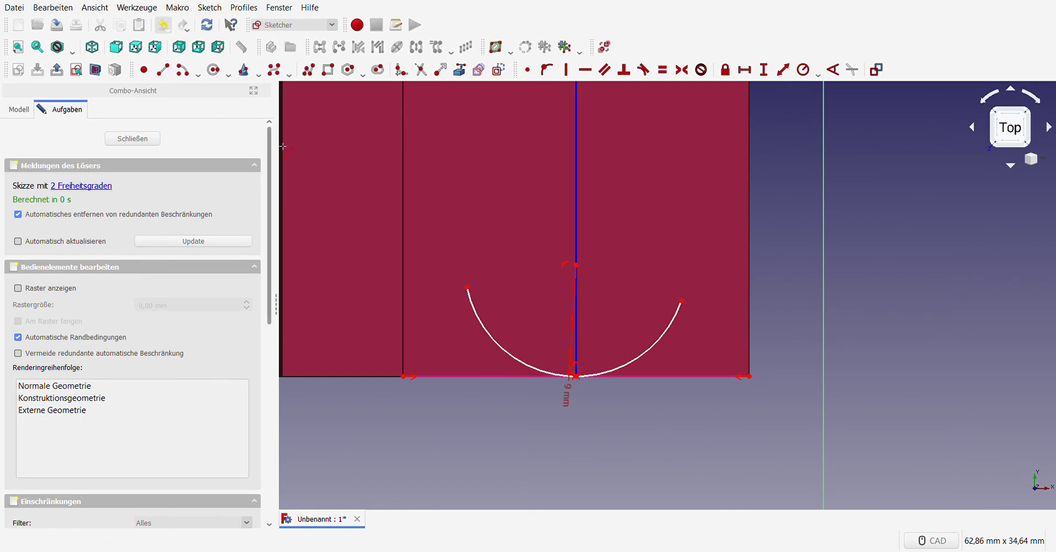
{"action": "left_click", "coordinate": [467, 268]}
{"action": "left_click", "coordinate": [467, 118]}
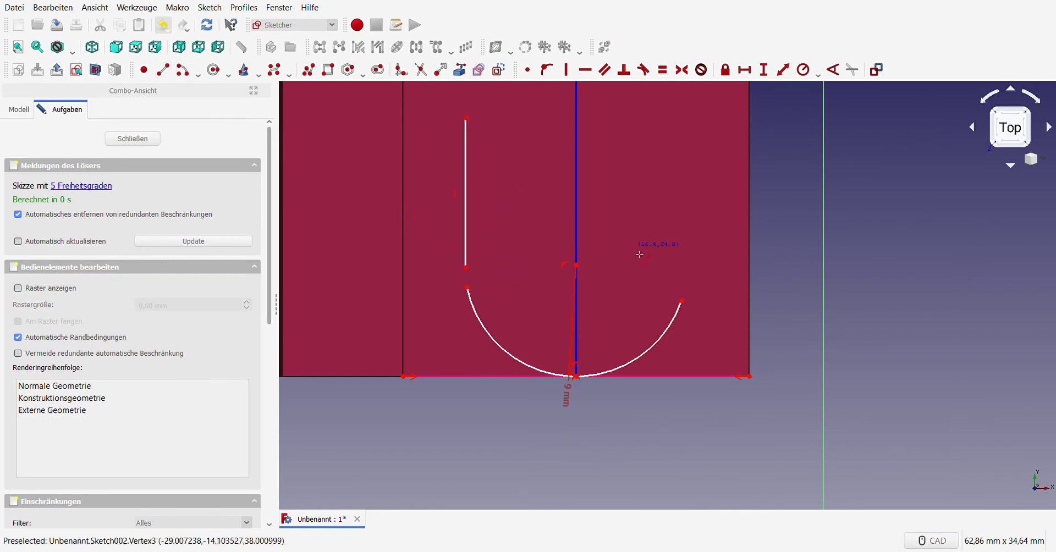
{"action": "left_click", "coordinate": [680, 275]}
{"action": "left_click", "coordinate": [679, 118]}
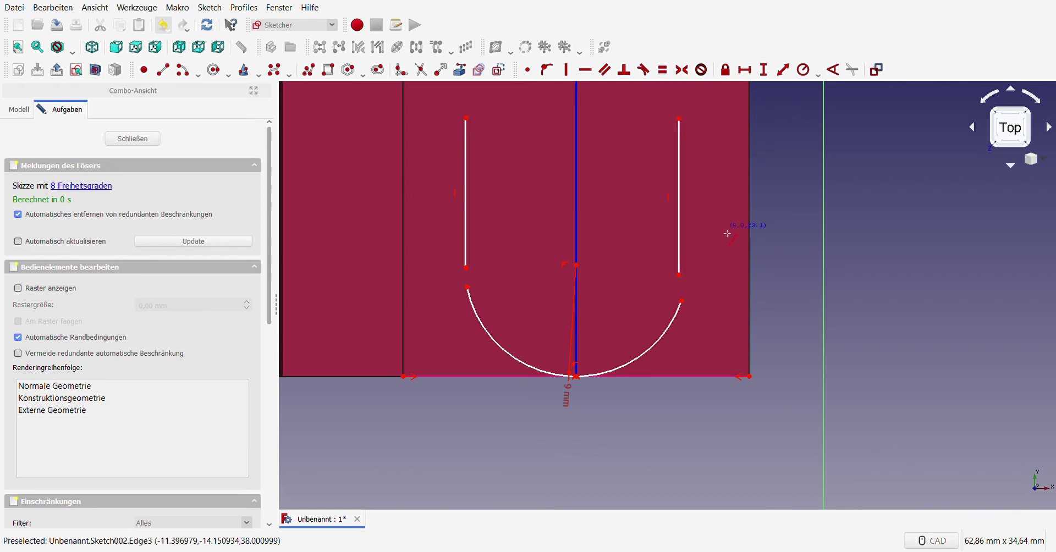
{"action": "right_click", "coordinate": [710, 286]}
- Make both vertical lines tangent to the arc at their lower ends
{"action": "left_click_drag", "start_coordinate": [664, 253], "coordinate": [699, 313]}
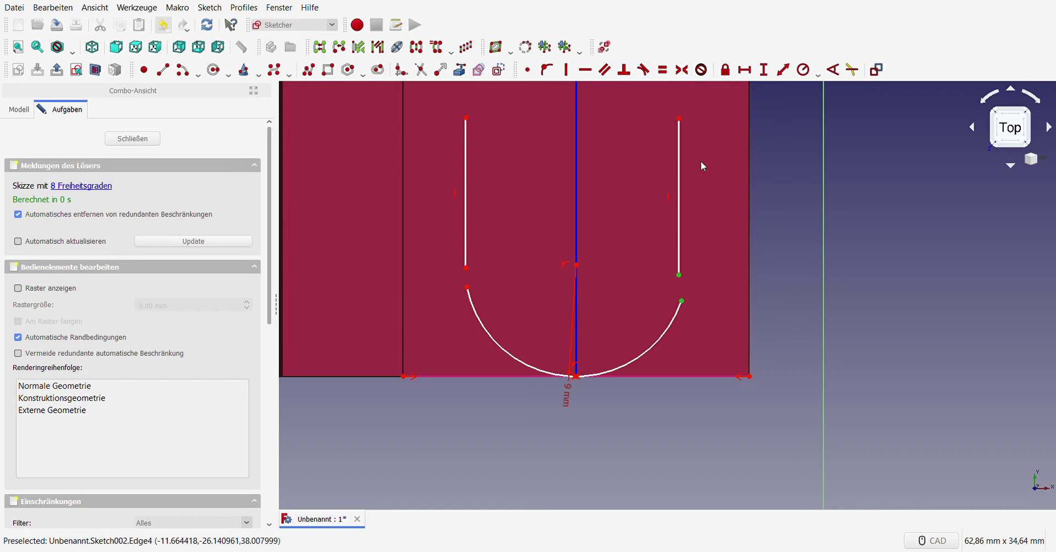
{"action": "left_click", "coordinate": [640, 67]}
{"action": "left_click_drag", "start_coordinate": [443, 240], "coordinate": [479, 297]}
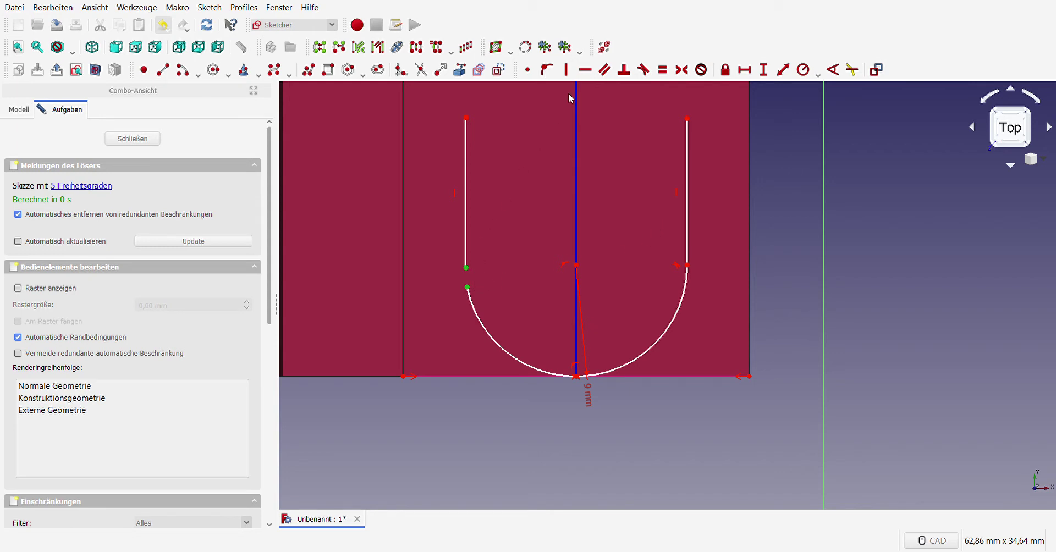
{"action": "left_click", "coordinate": [644, 69]}
{"action": "scroll", "coordinate": [559, 285], "scroll_direction": "down", "scroll_amount": 5}
{"action": "scroll", "coordinate": [558, 285], "scroll_direction": "up", "scroll_amount": 4}
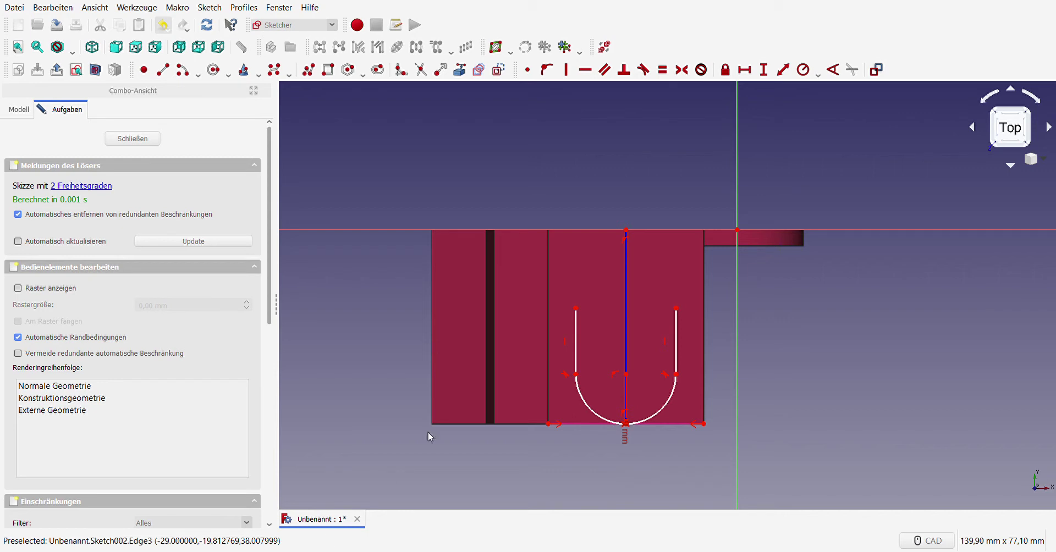
- Fix the right line's top end 24 mm vertically from the centre axis's top point
{"action": "left_click", "coordinate": [627, 230]}
{"action": "left_click", "coordinate": [676, 308]}
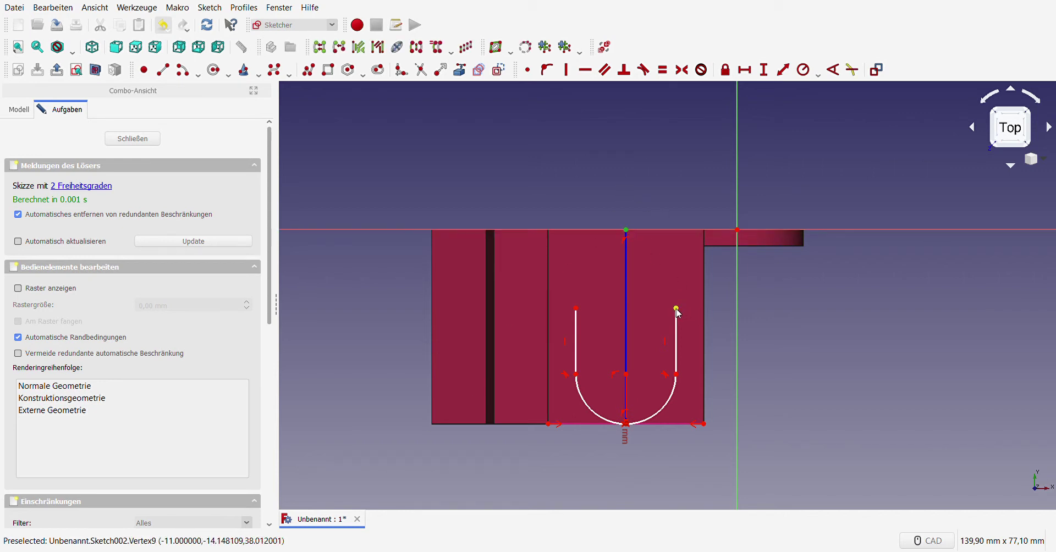
{"action": "left_click", "coordinate": [764, 70]}
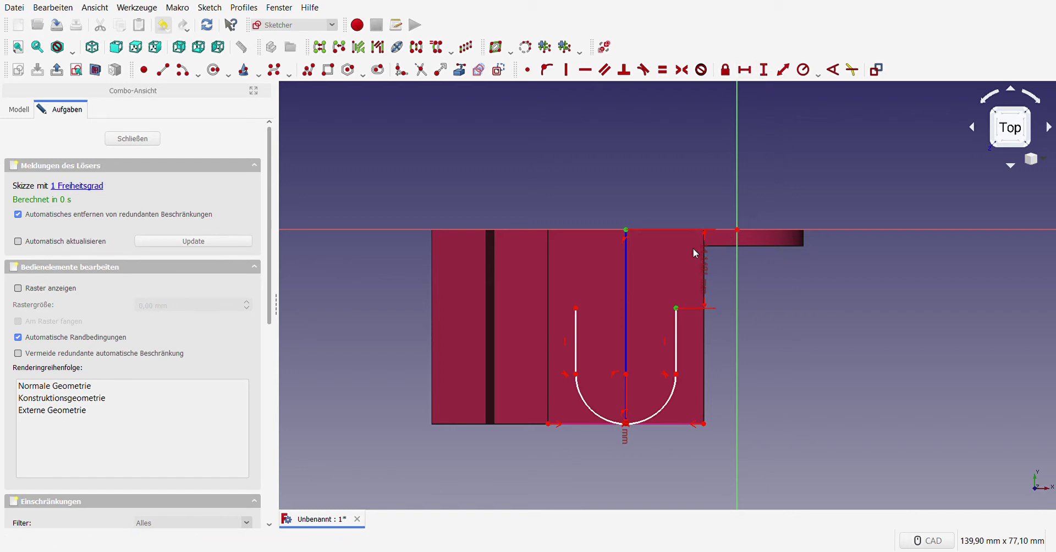
{"action": "type", "text": "24"}
{"action": "key", "text": "Return"}
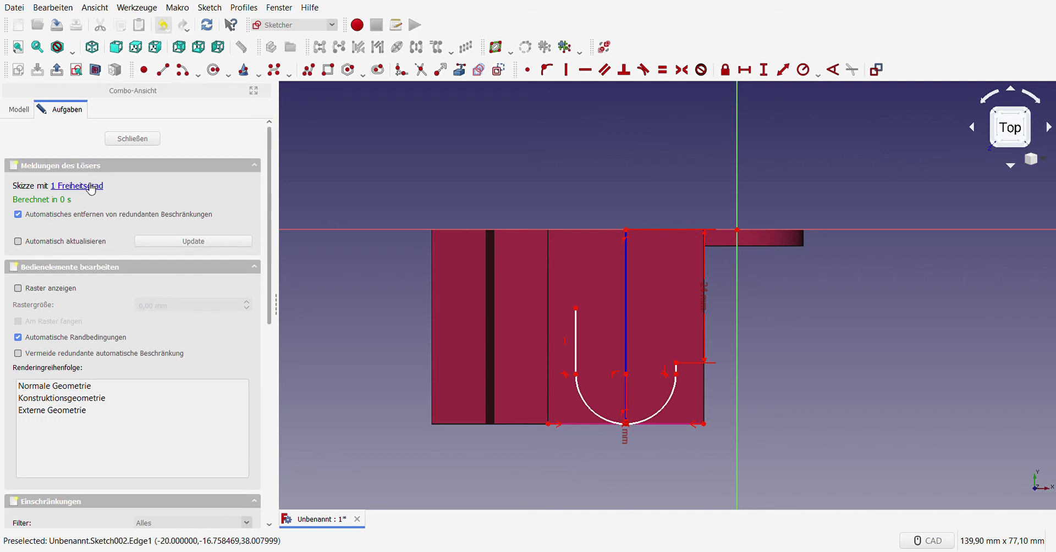
- Exit Sketch002 and edit the Pad, changing its Länge from 35 mm to 45 mm
{"action": "left_click", "coordinate": [132, 139]}
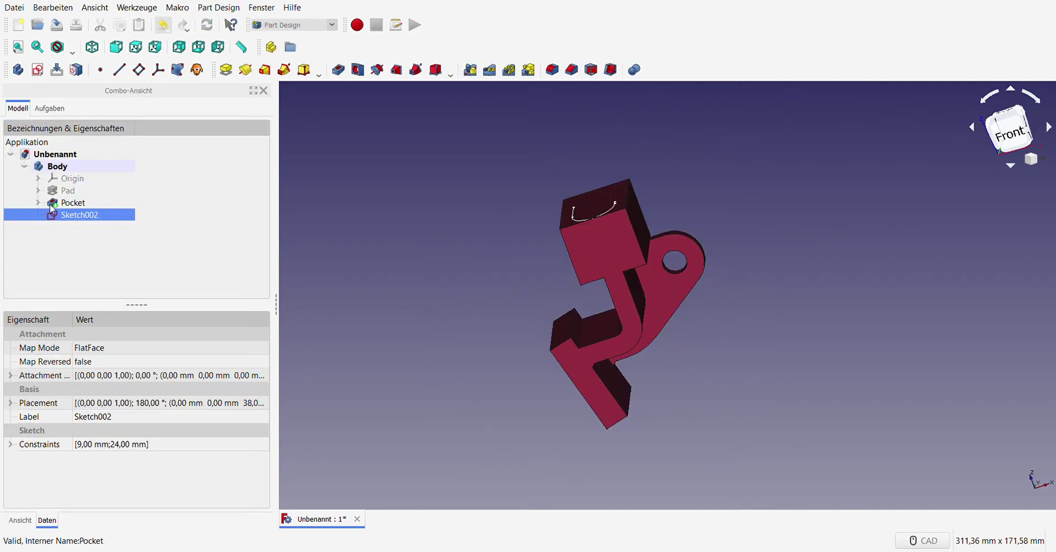
{"action": "left_click", "coordinate": [38, 190]}
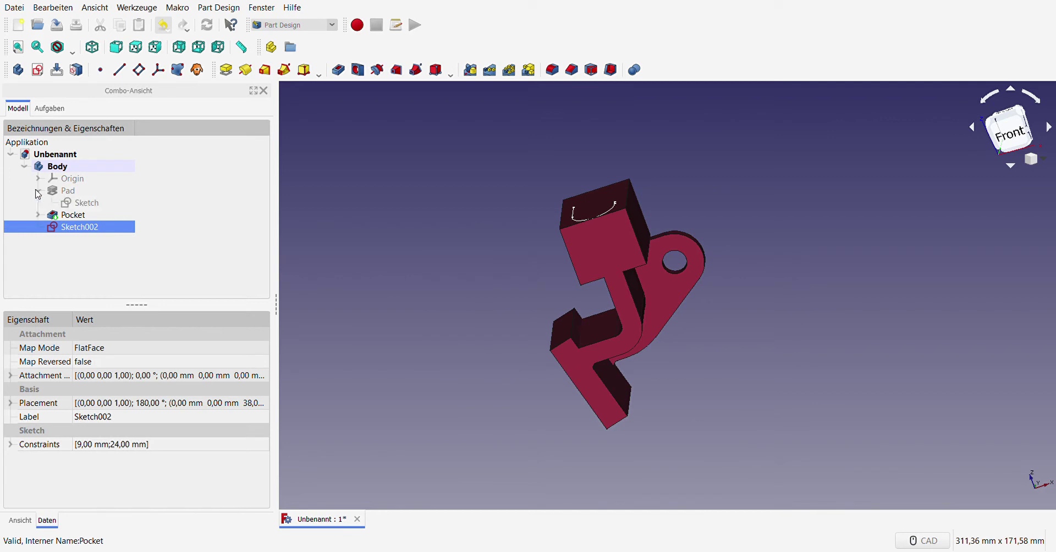
{"action": "double_click", "coordinate": [67, 191]}
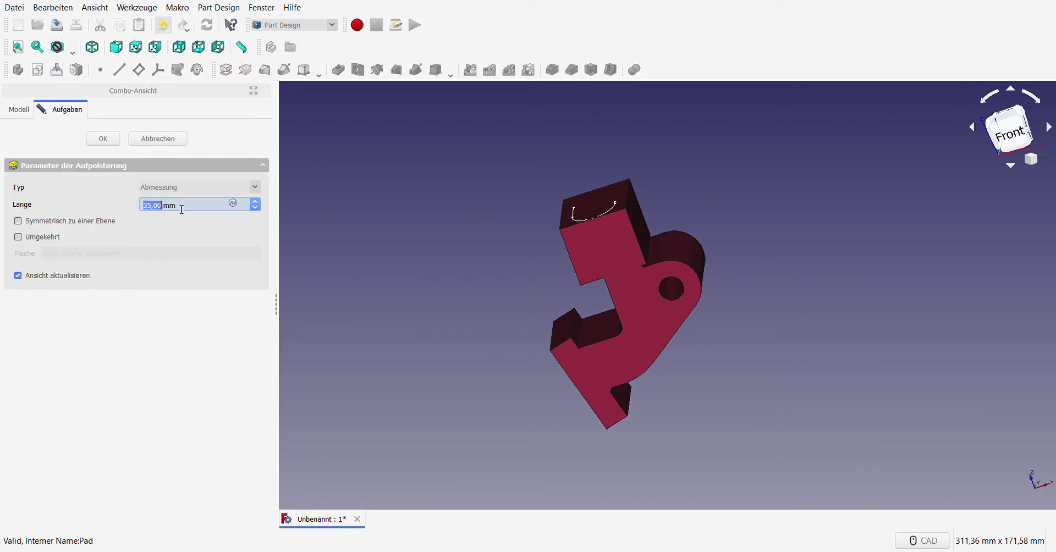
{"action": "left_click", "coordinate": [150, 210]}
{"action": "left_click_drag", "start_coordinate": [146, 207], "coordinate": [153, 209]}
{"action": "type", "text": "4"}
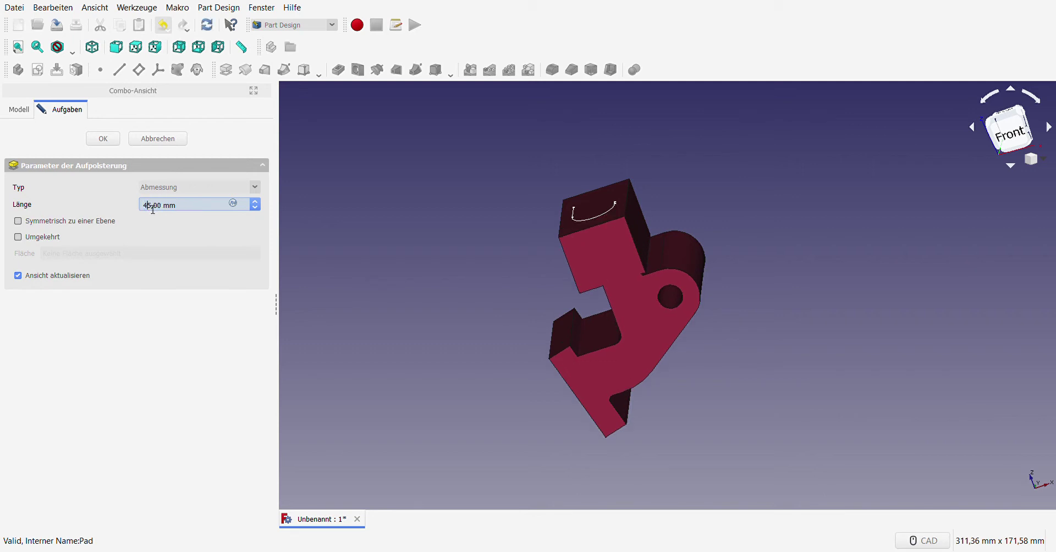
{"action": "left_click", "coordinate": [102, 138]}
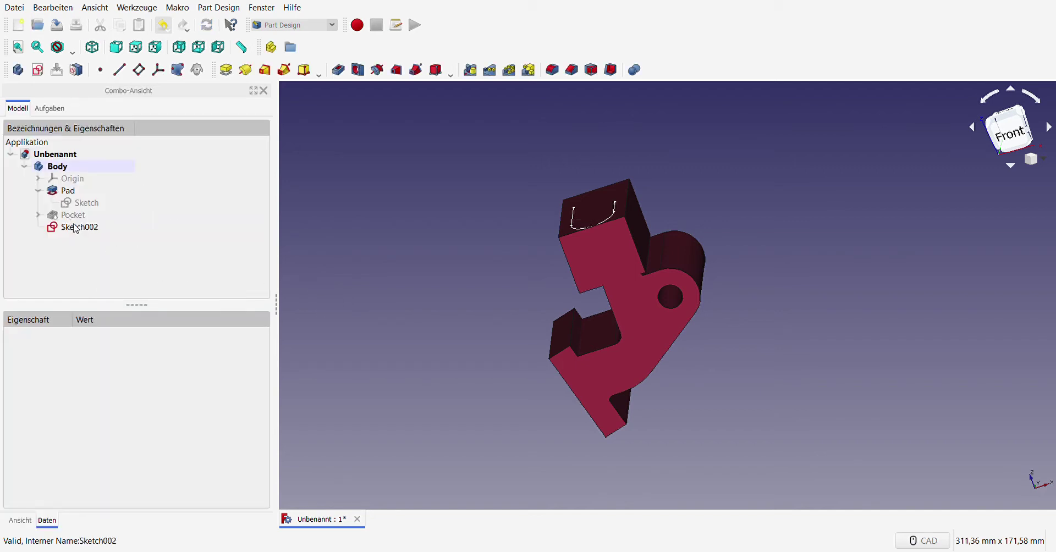
{"action": "left_click", "coordinate": [62, 192]}
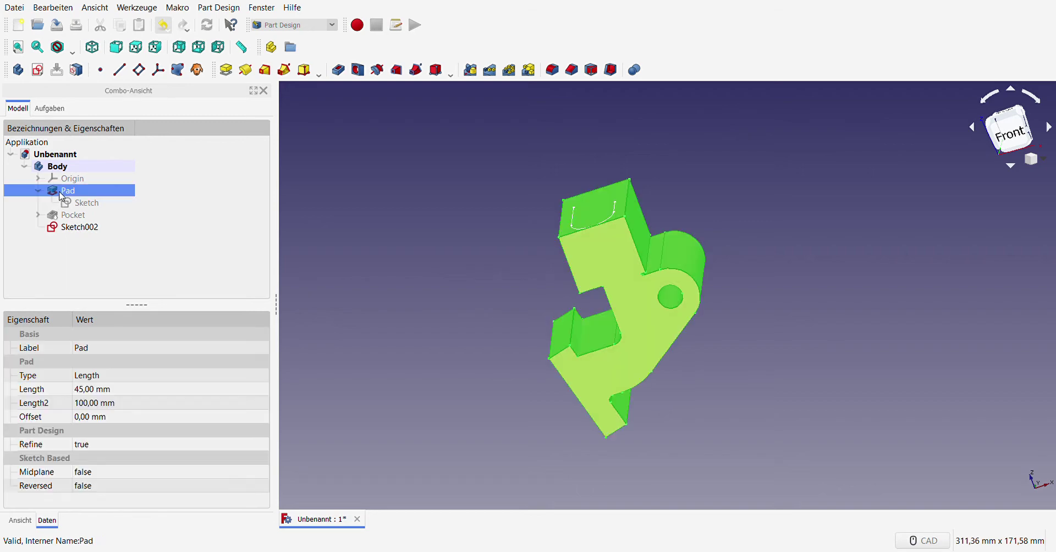
- Reopen Sketch002, move the 24 mm dimension aside, and constrain both line tops horizontal
{"action": "double_click", "coordinate": [72, 228]}
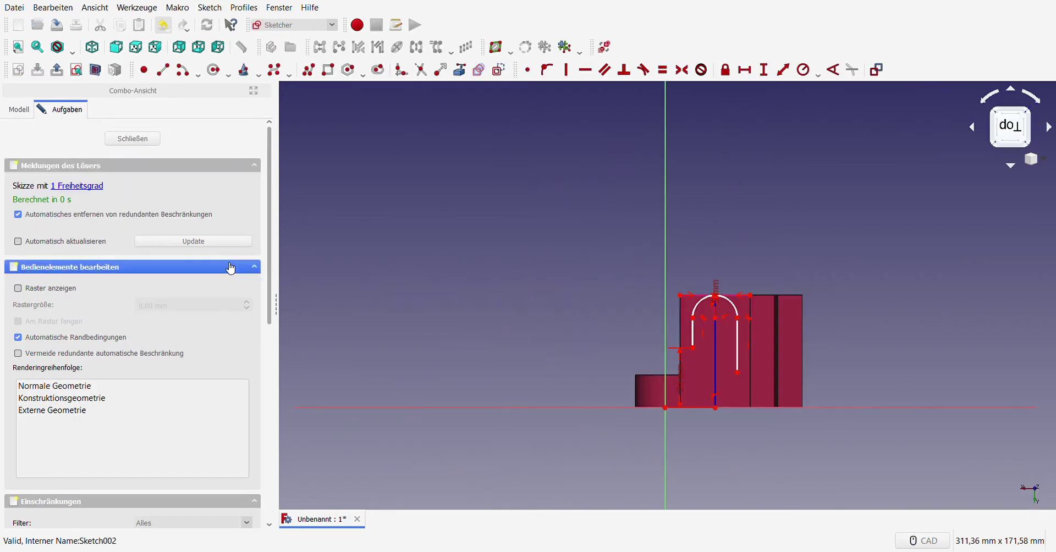
{"action": "left_click", "coordinate": [1009, 127]}
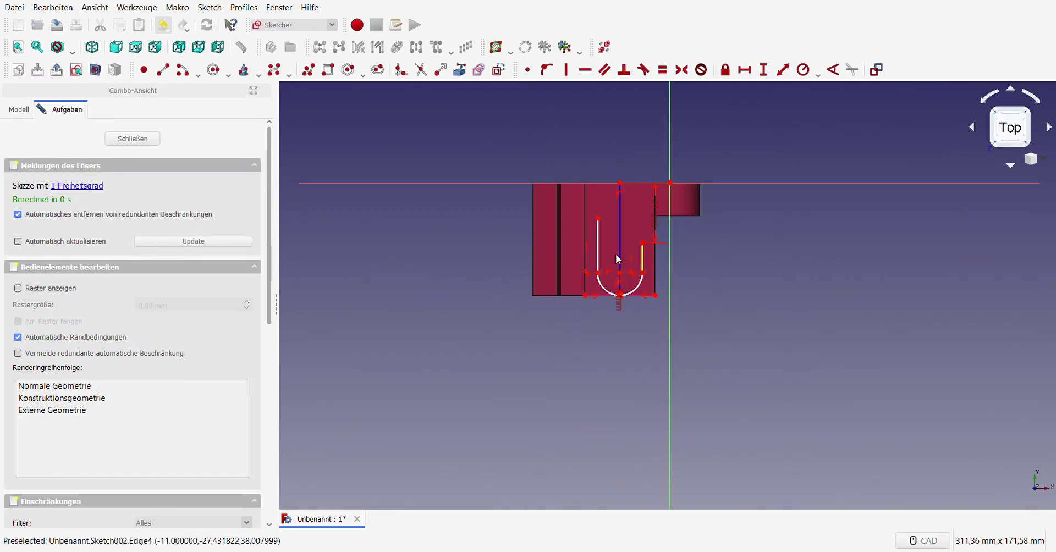
{"action": "scroll", "coordinate": [612, 220], "scroll_direction": "up", "scroll_amount": 2}
{"action": "scroll", "coordinate": [632, 176], "scroll_direction": "up", "scroll_amount": 4}
{"action": "scroll", "coordinate": [635, 198], "scroll_direction": "down", "scroll_amount": 4}
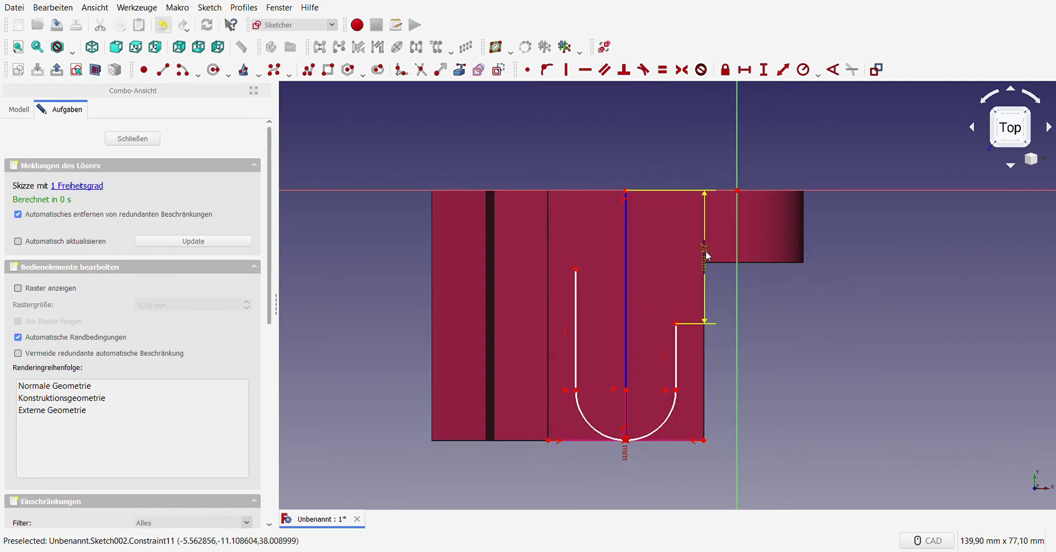
{"action": "left_click_drag", "start_coordinate": [706, 255], "coordinate": [765, 289]}
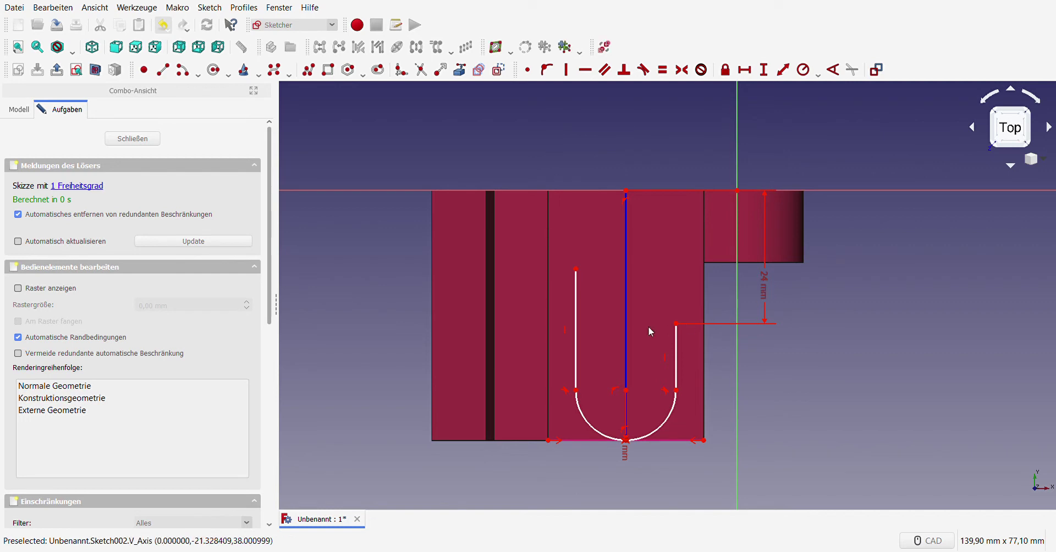
{"action": "left_click", "coordinate": [576, 269]}
{"action": "left_click", "coordinate": [676, 323]}
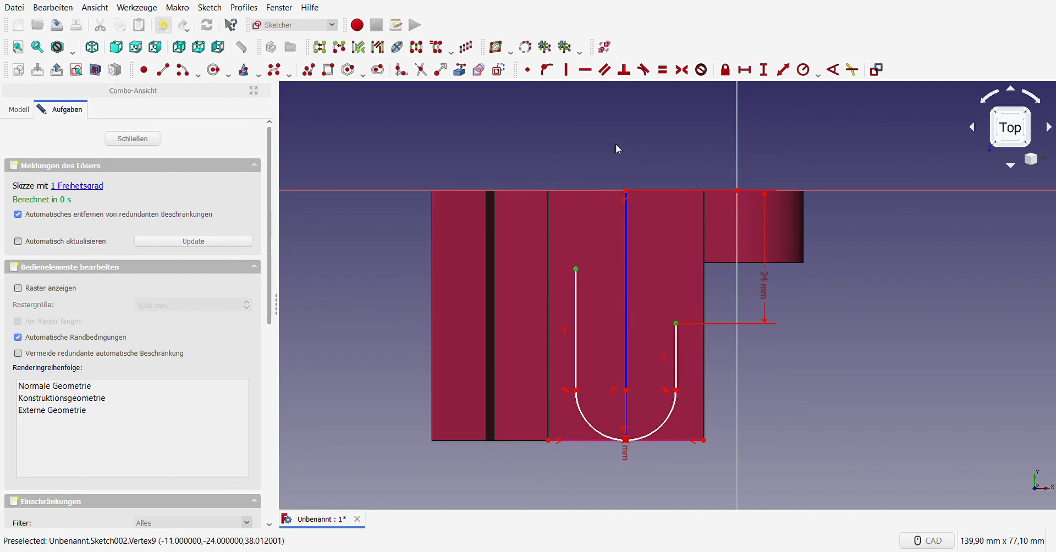
{"action": "left_click", "coordinate": [585, 70]}
{"action": "scroll", "coordinate": [604, 330], "scroll_direction": "down", "scroll_amount": 2}
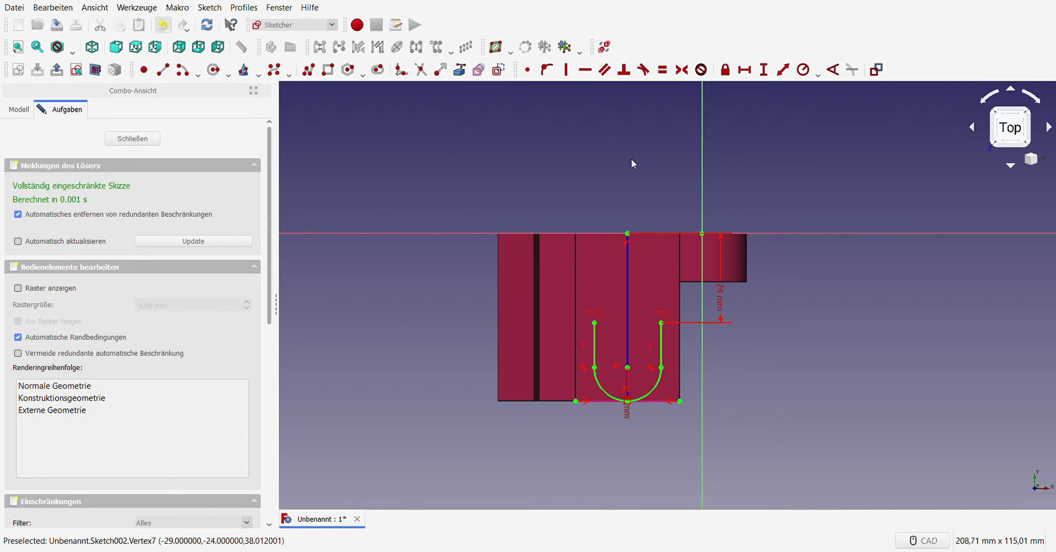
{"action": "scroll", "coordinate": [694, 352], "scroll_direction": "up", "scroll_amount": 4}
{"action": "scroll", "coordinate": [577, 325], "scroll_direction": "down", "scroll_amount": 2}
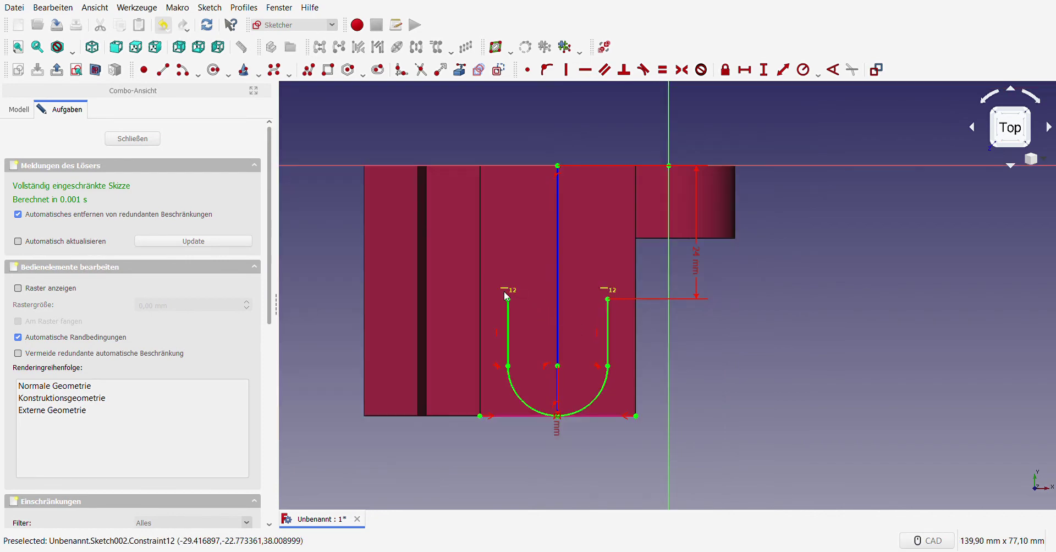
{"action": "middle_click_drag", "start_coordinate": [729, 437], "coordinate": [834, 328]}
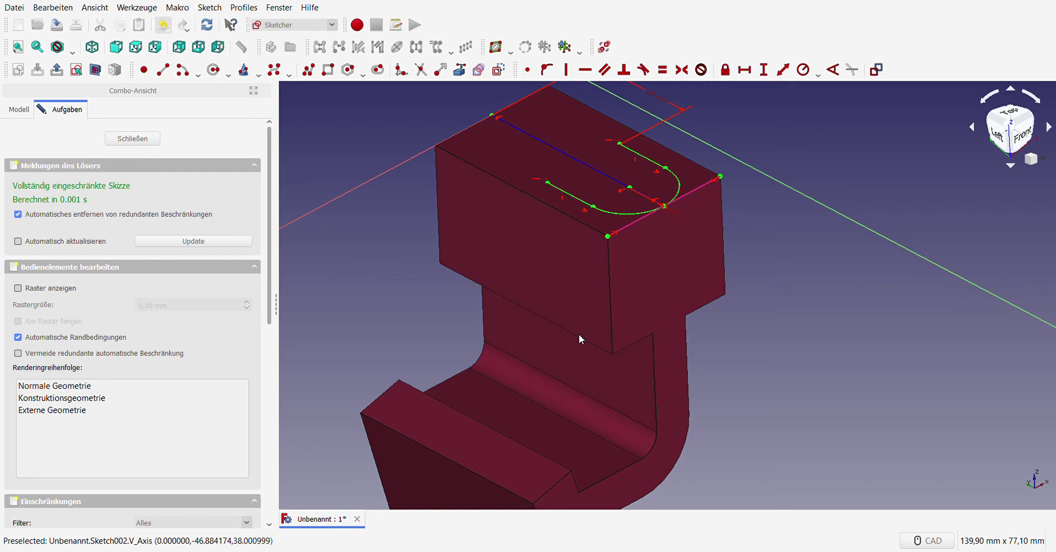
{"action": "middle_click_drag", "start_coordinate": [774, 326], "coordinate": [639, 361]}
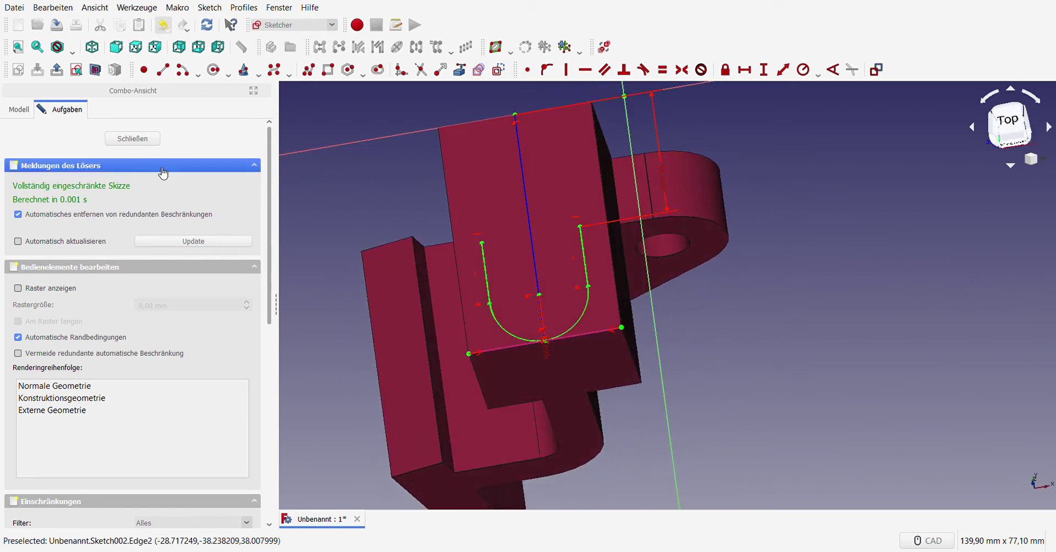
{"action": "left_click", "coordinate": [1008, 122]}
- Draw short lines outward from the U-slot's top-left and top-right corners
{"action": "left_click", "coordinate": [162, 69]}
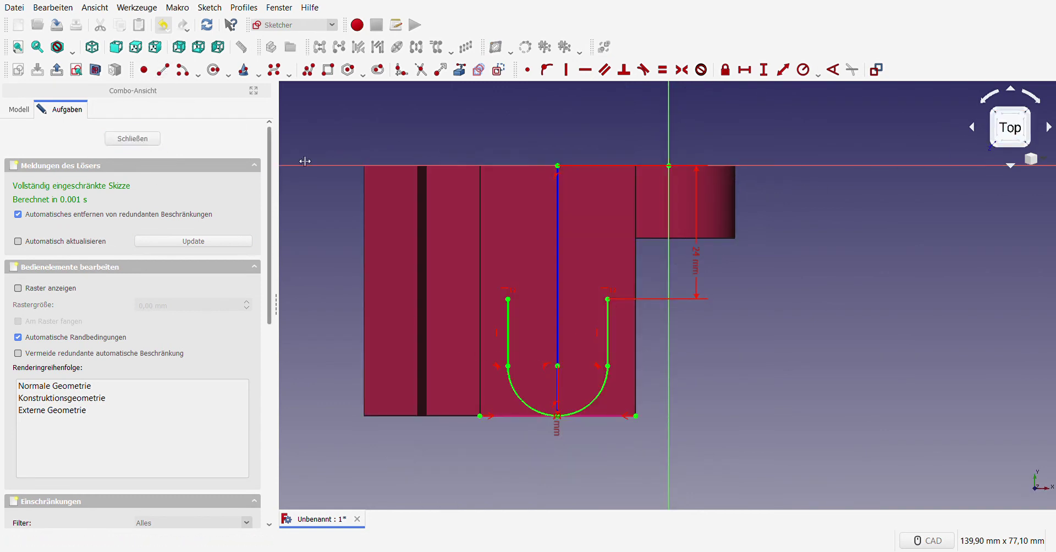
{"action": "left_click", "coordinate": [508, 299]}
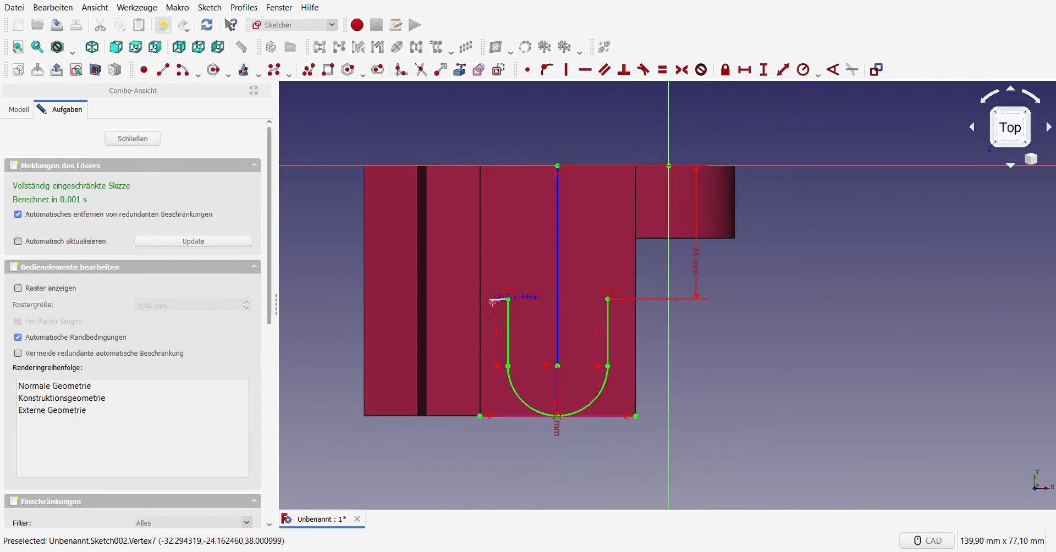
{"action": "left_click", "coordinate": [475, 300]}
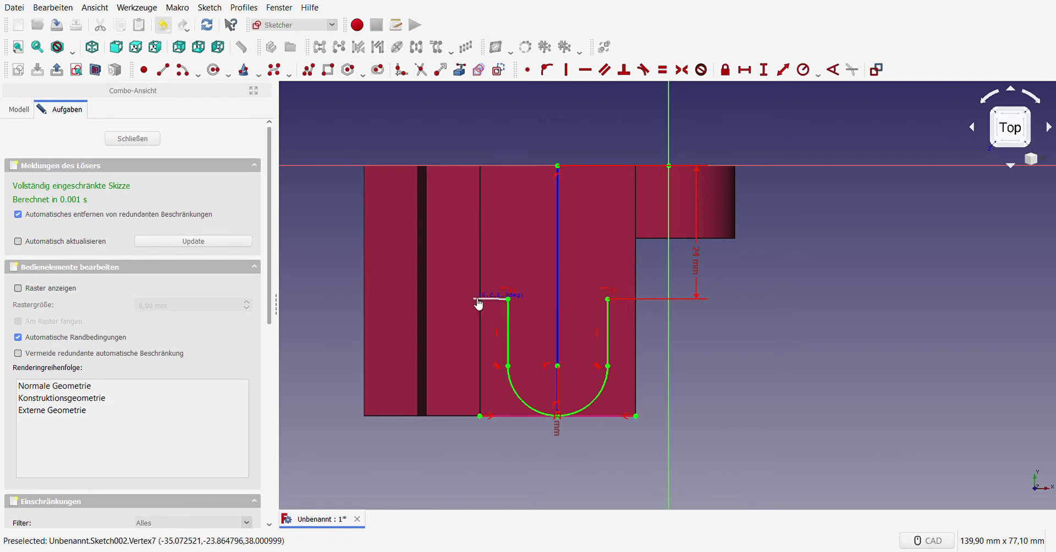
{"action": "left_click", "coordinate": [609, 299]}
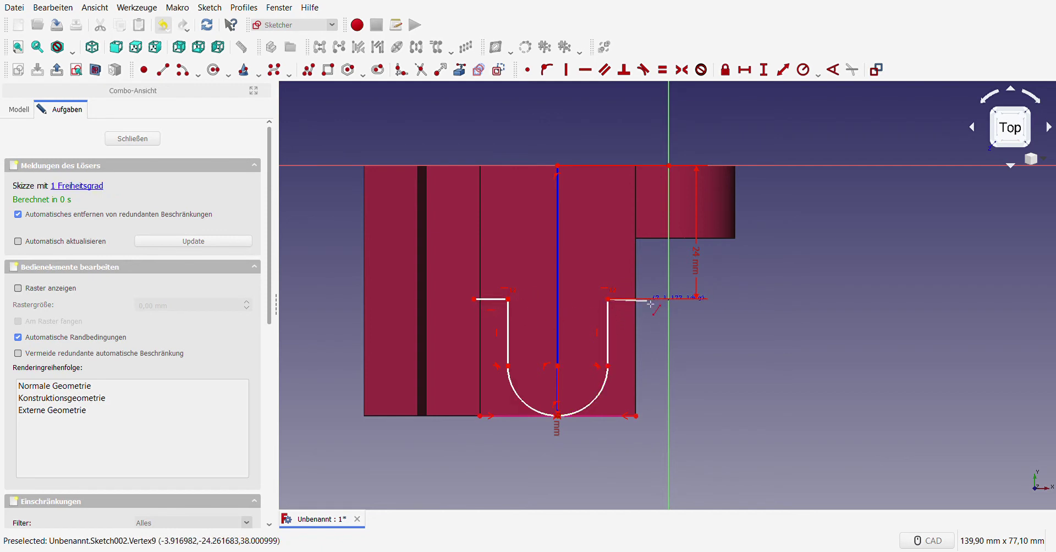
{"action": "key", "text": "Escape"}
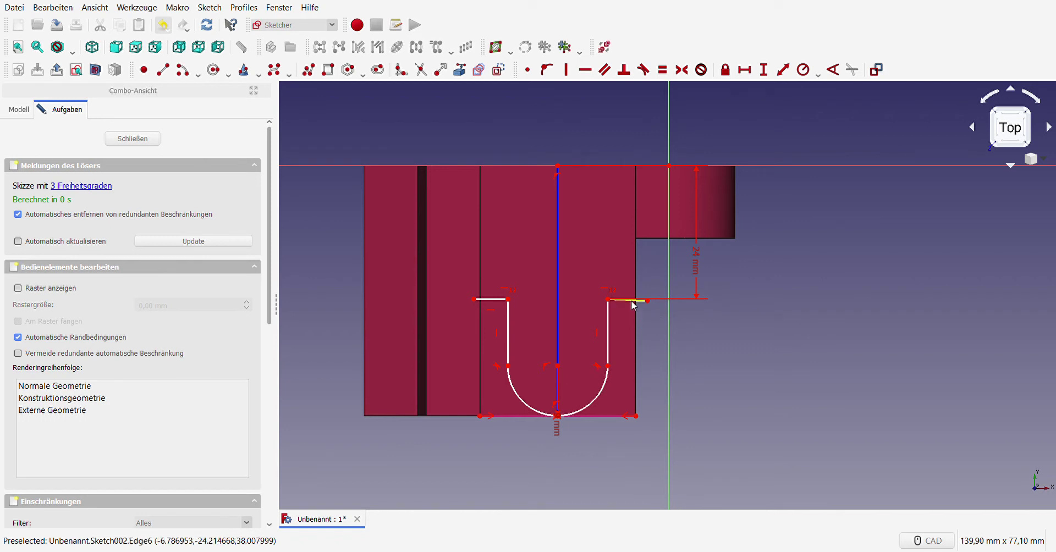
- Make the short lines horizontal, align the right end above the lower-right corner, and equalize them
{"action": "left_click", "coordinate": [585, 69]}
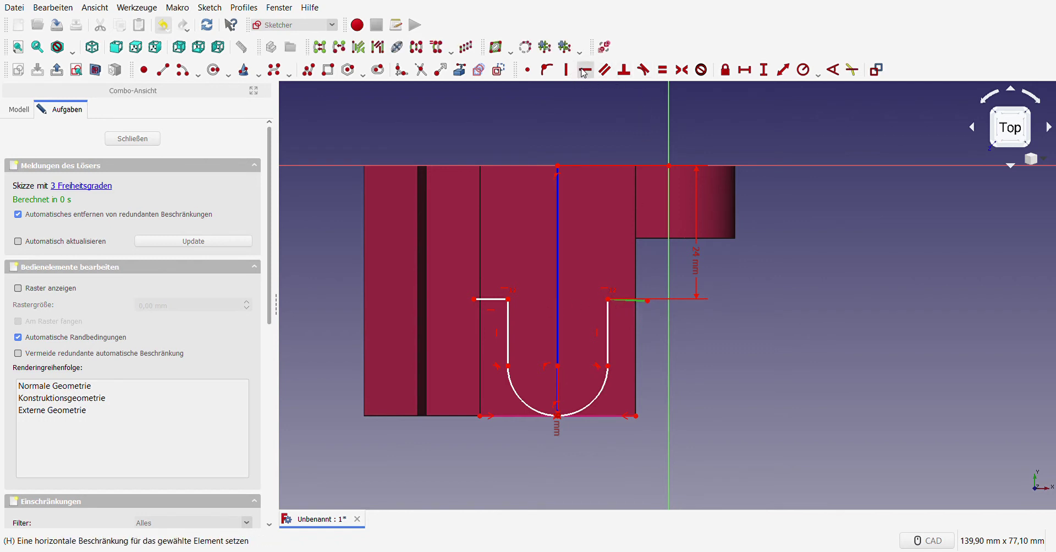
{"action": "left_click", "coordinate": [640, 417]}
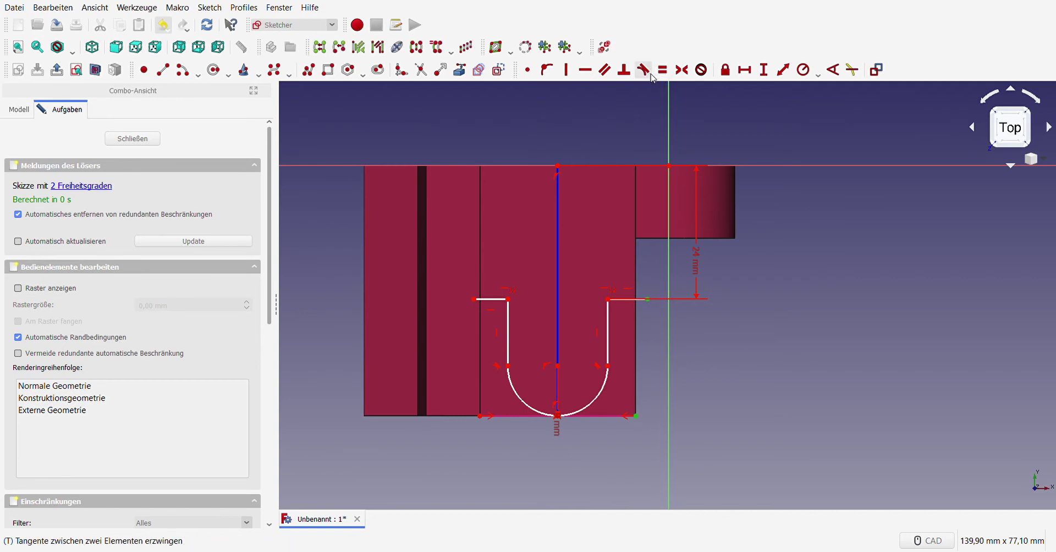
{"action": "left_click", "coordinate": [566, 69]}
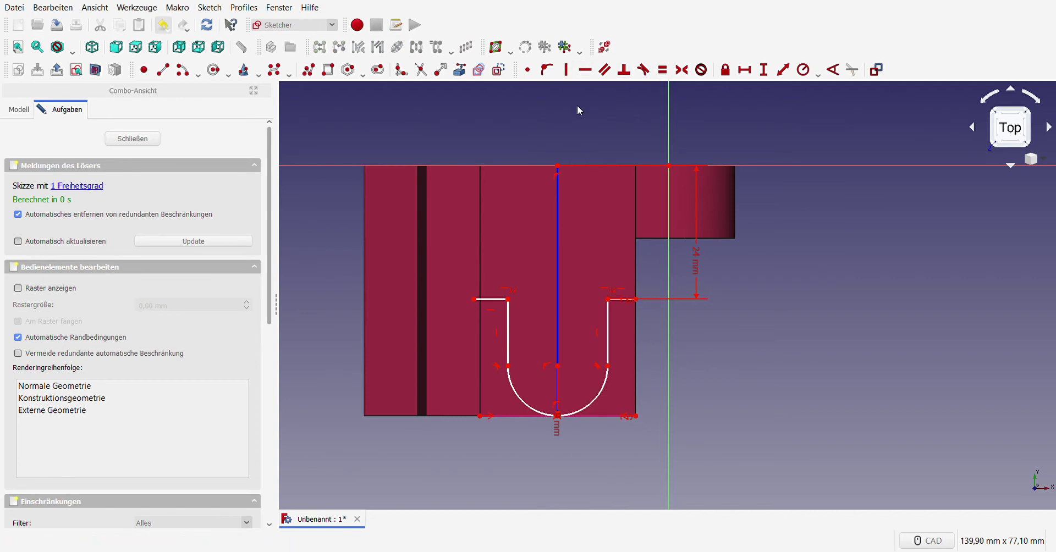
{"action": "left_click", "coordinate": [489, 299]}
{"action": "scroll", "coordinate": [622, 303], "scroll_direction": "up", "scroll_amount": 5}
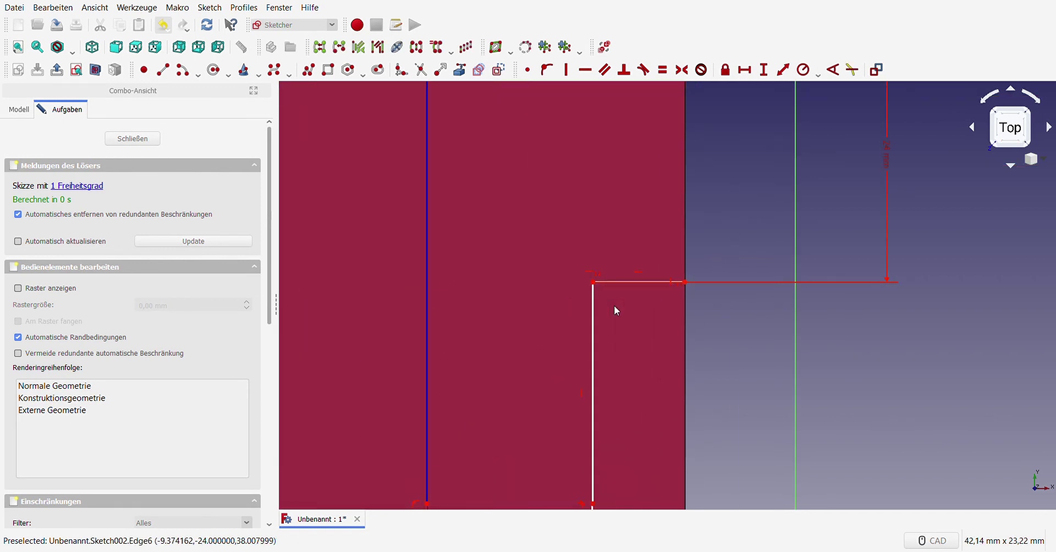
{"action": "left_click", "coordinate": [618, 282]}
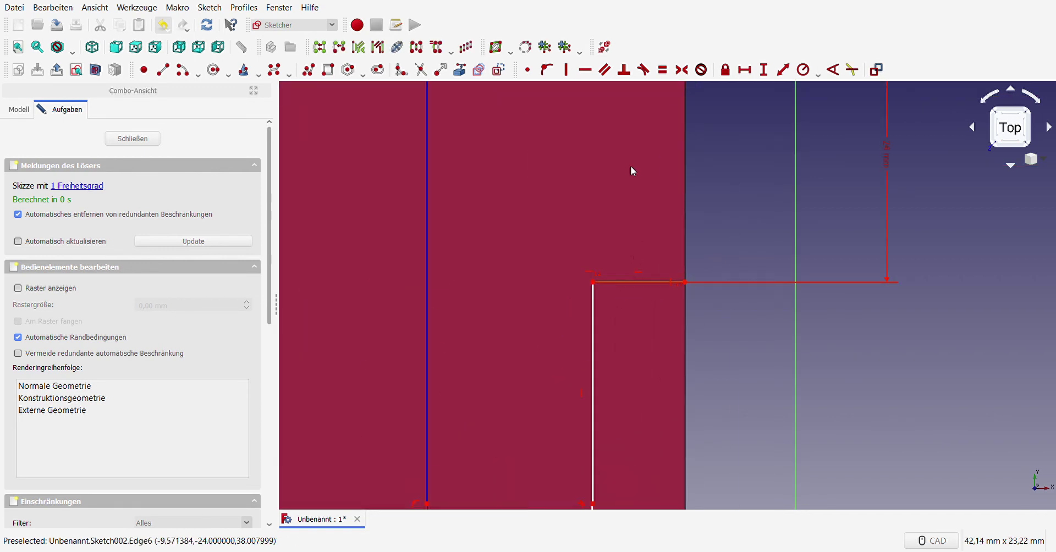
{"action": "left_click", "coordinate": [662, 69]}
{"action": "scroll", "coordinate": [686, 150], "scroll_direction": "down", "scroll_amount": 5}
{"action": "scroll", "coordinate": [375, 222], "scroll_direction": "up", "scroll_amount": 2}
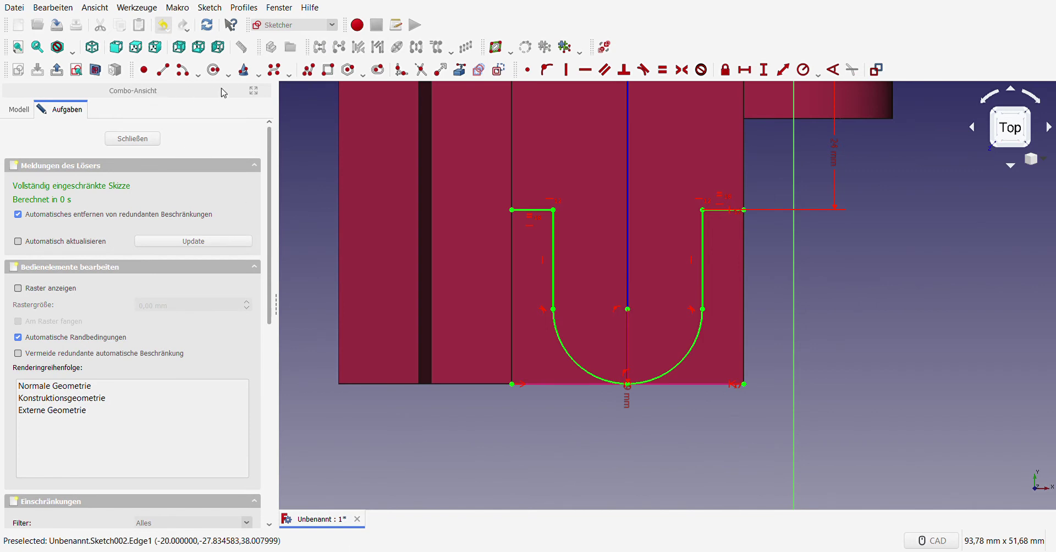
- Draw the left vertical, bottom, and right vertical lines to close the outline
{"action": "left_click", "coordinate": [162, 67]}
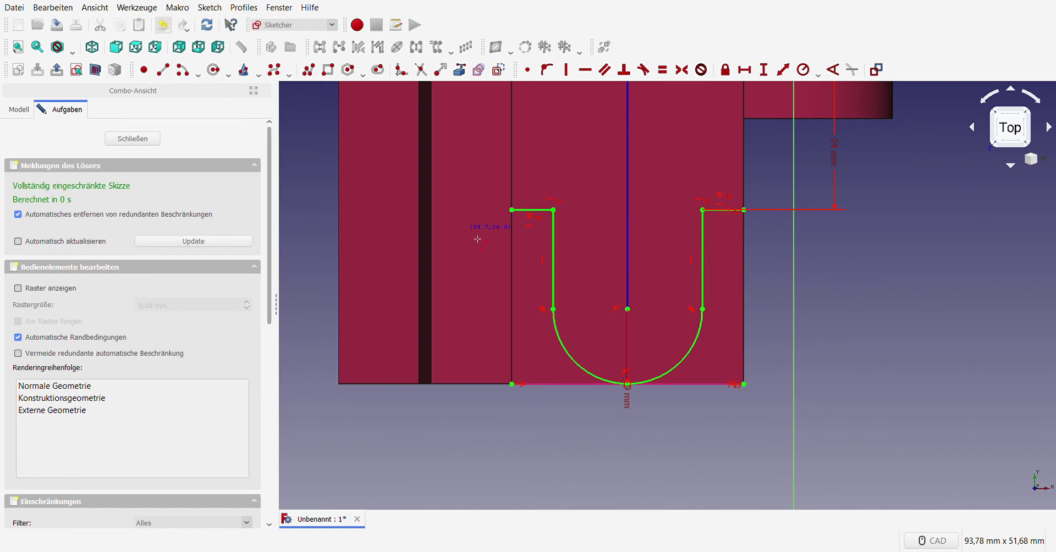
{"action": "left_click", "coordinate": [511, 210]}
{"action": "left_click", "coordinate": [511, 407]}
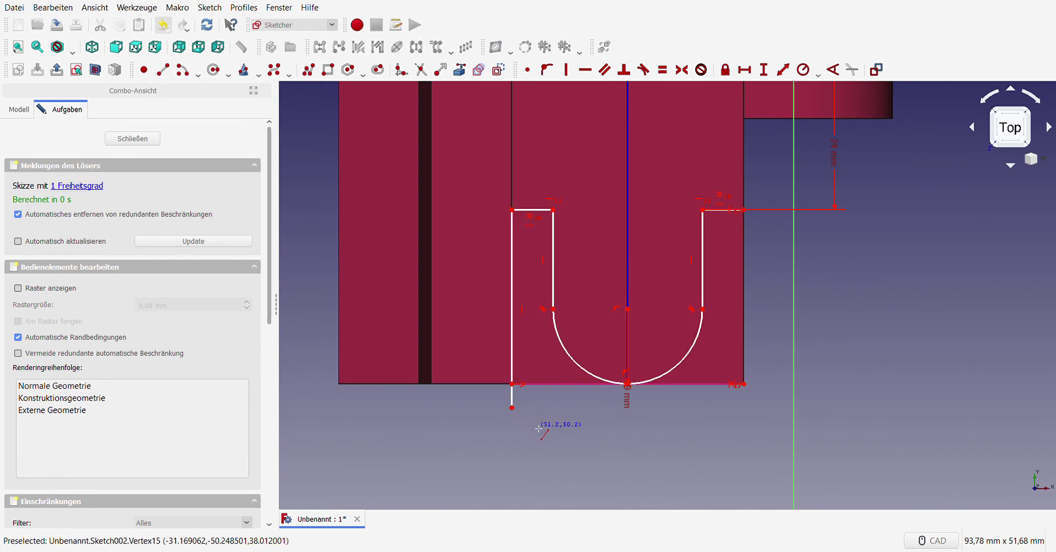
{"action": "left_click", "coordinate": [512, 408]}
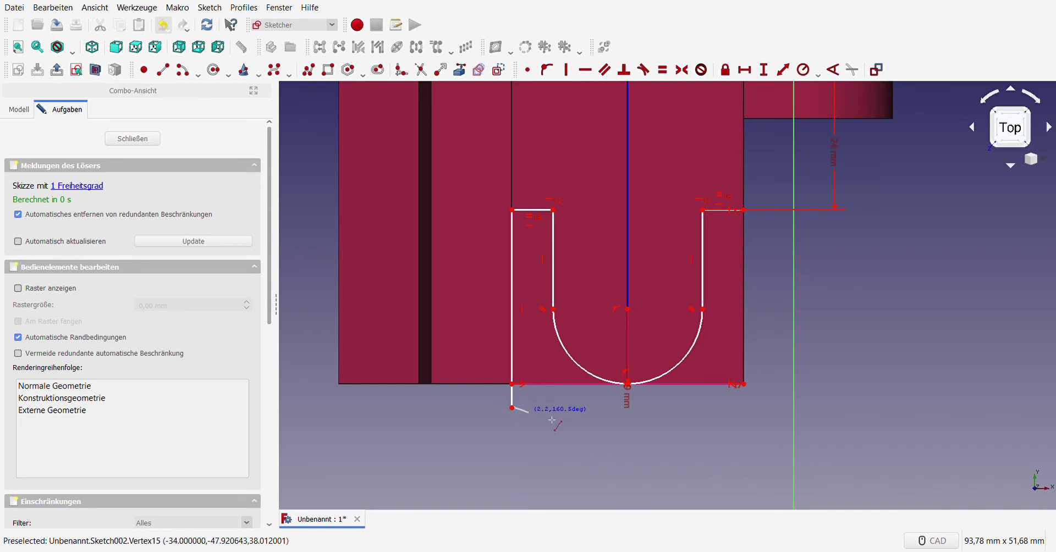
{"action": "left_click", "coordinate": [742, 407]}
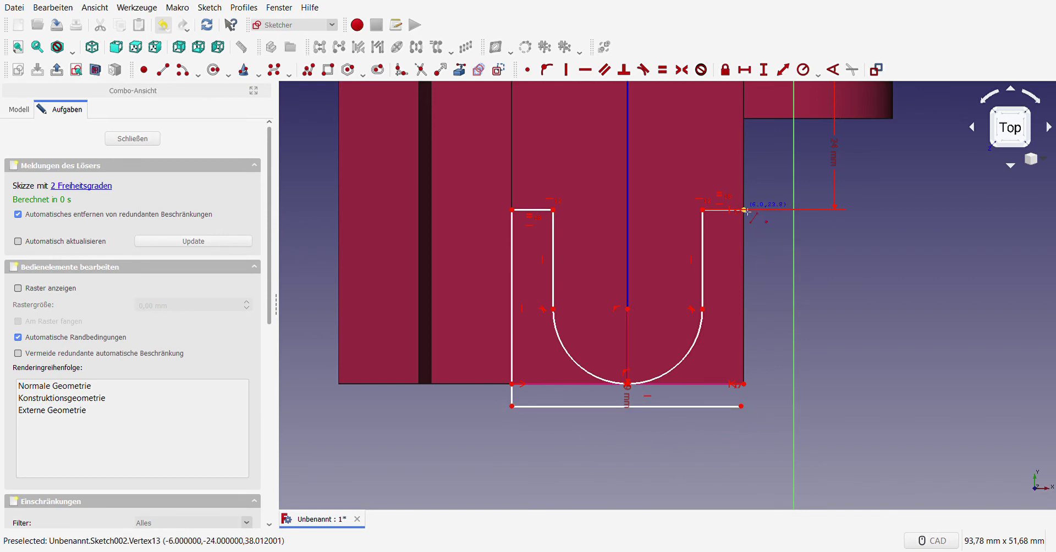
{"action": "left_click", "coordinate": [742, 406]}
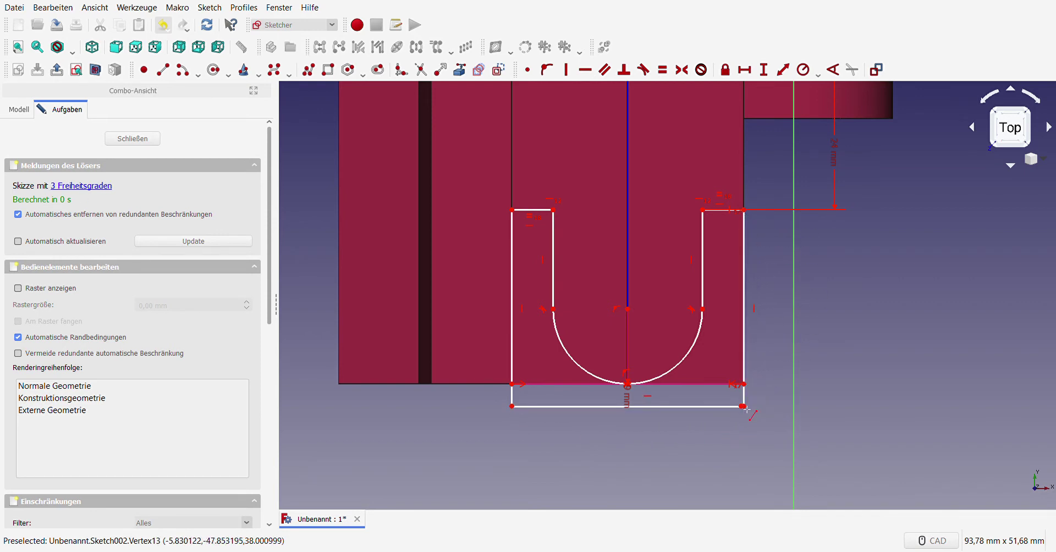
{"action": "key", "text": "Escape"}
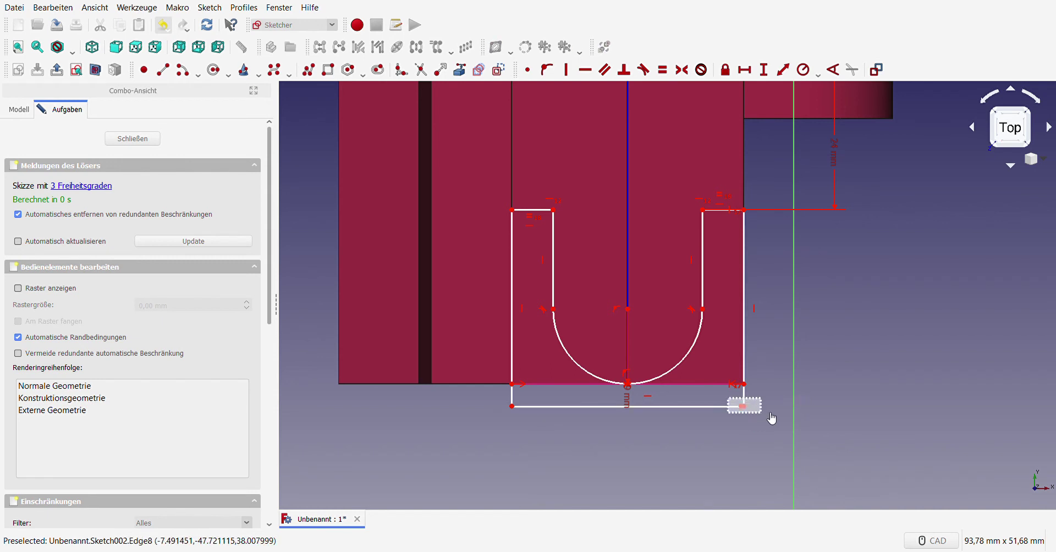
- Join the bottom-right corner, set the right side's height to 24 mm, and close the sketch
{"action": "left_click", "coordinate": [625, 85]}
{"action": "left_click", "coordinate": [529, 70]}
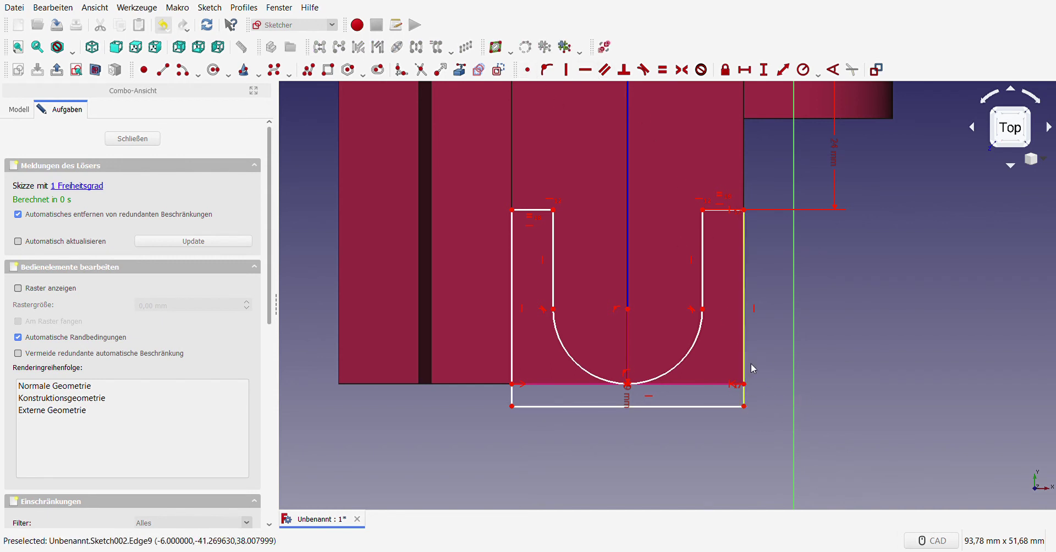
{"action": "left_click", "coordinate": [745, 401]}
{"action": "left_click", "coordinate": [763, 70]}
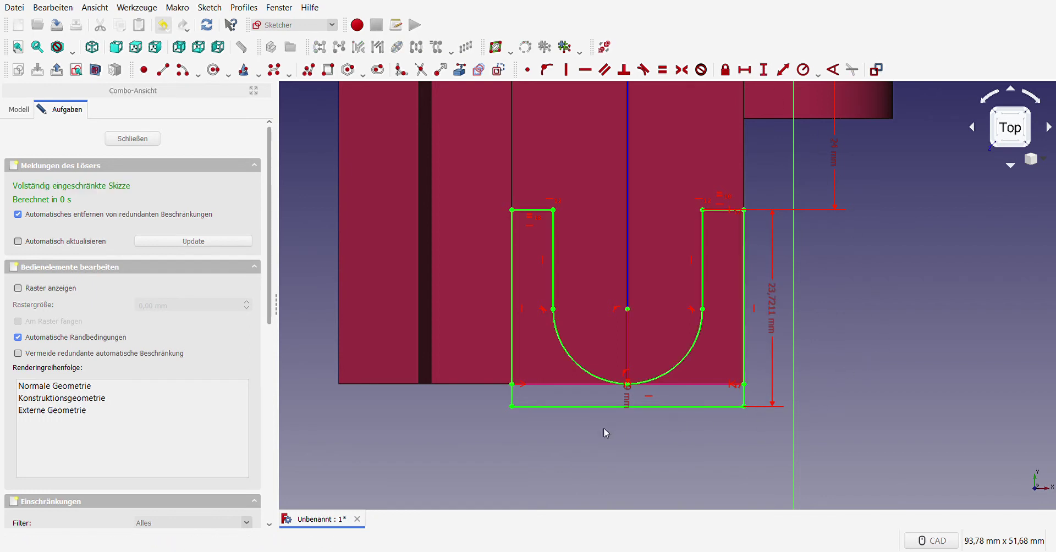
{"action": "left_click", "coordinate": [526, 293]}
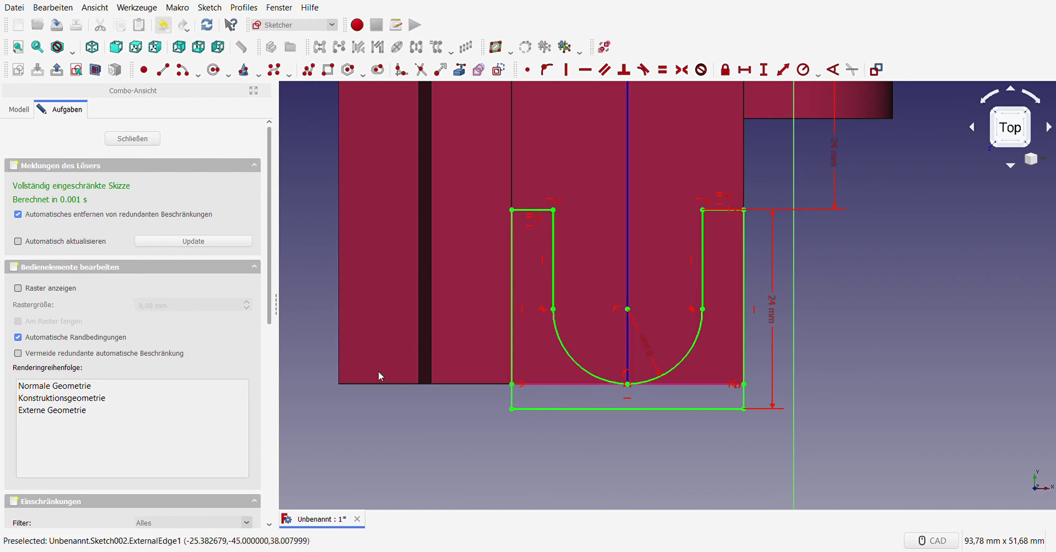
{"action": "left_click", "coordinate": [133, 138]}
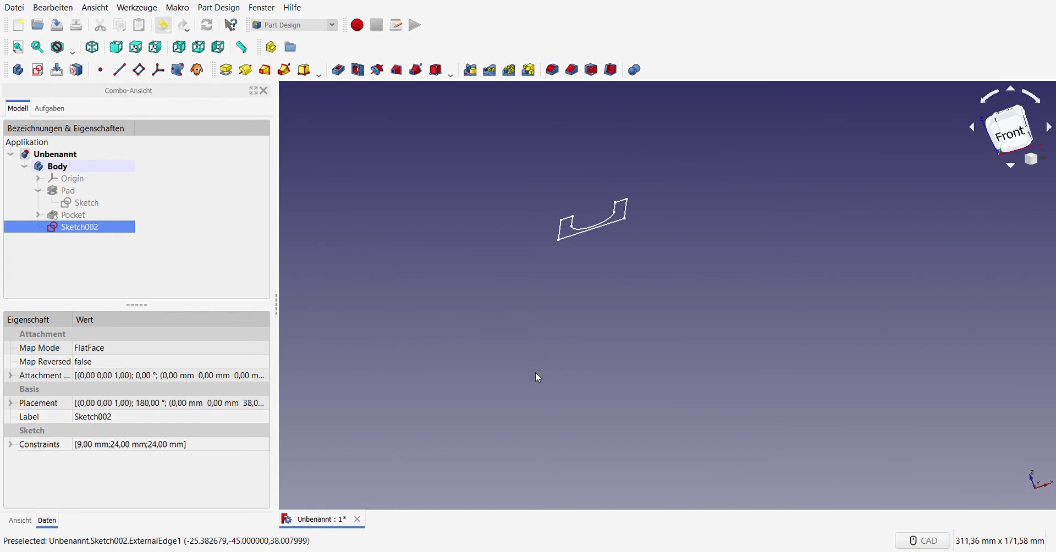
- Toggle the Pad visible, then show the Pocket result beneath Sketch002's slot outline
{"action": "mouse_move", "coordinate": [537, 377]}
{"action": "middle_mouse_down"}
{"action": "mouse_move", "coordinate": [587, 356]}
{"action": "mouse_move", "coordinate": [594, 337]}
{"action": "mouse_move", "coordinate": [589, 351]}
{"action": "middle_mouse_up"}
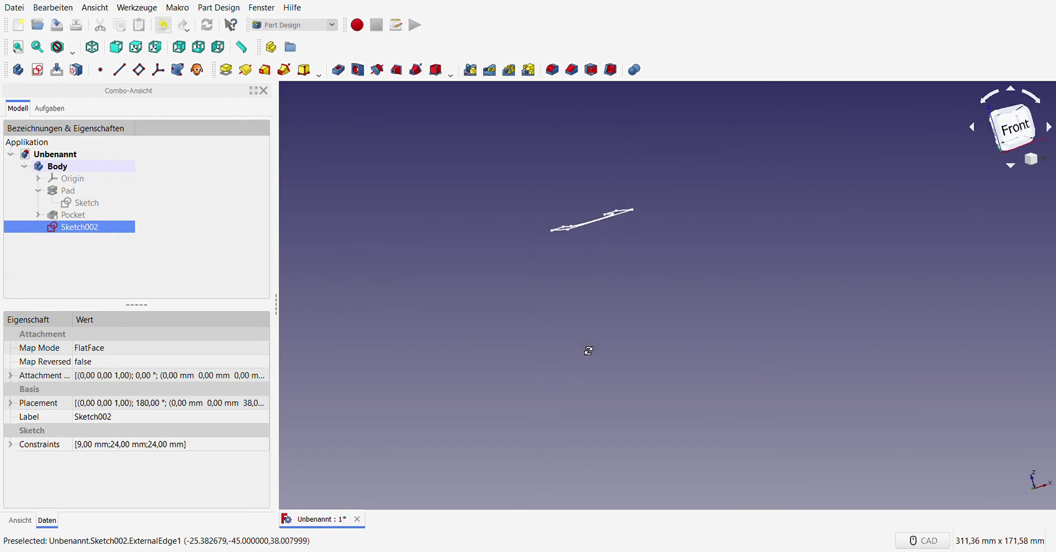
{"action": "left_click", "coordinate": [69, 191]}
{"action": "key", "text": "space"}
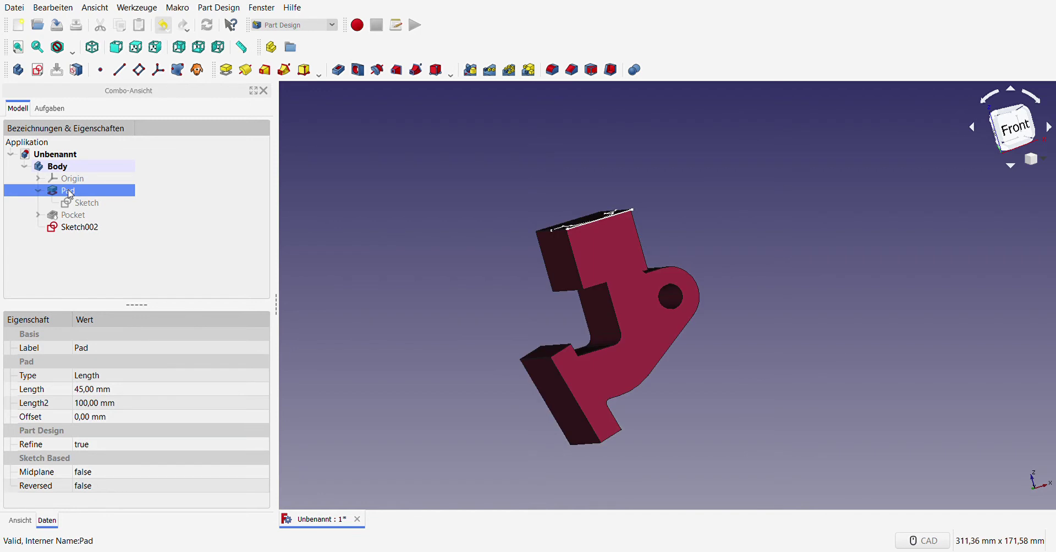
{"action": "middle_click_drag", "start_coordinate": [374, 253], "coordinate": [589, 302]}
{"action": "scroll", "coordinate": [636, 310], "scroll_direction": "up", "scroll_amount": 2}
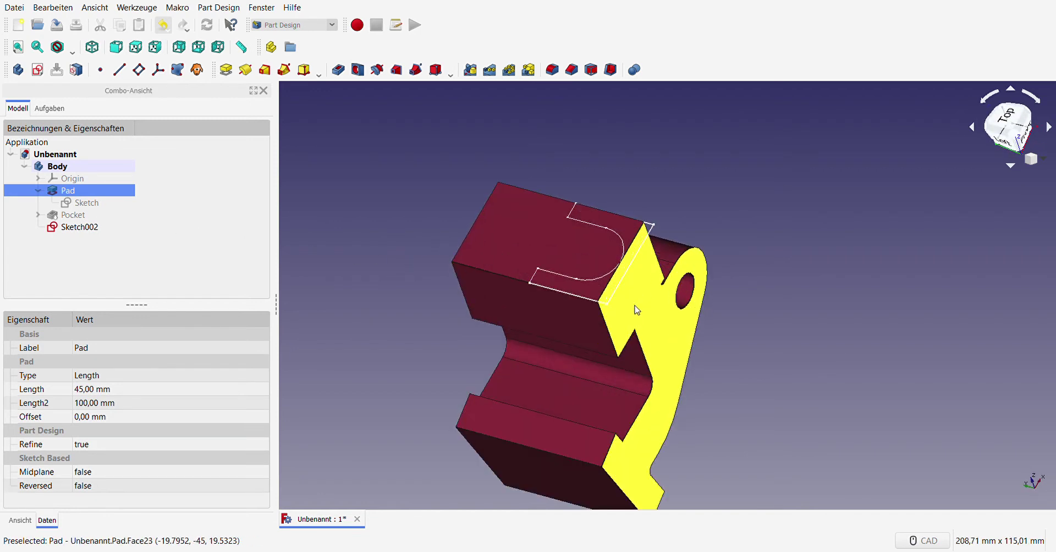
{"action": "mouse_move", "coordinate": [391, 335]}
{"action": "middle_mouse_down"}
{"action": "mouse_move", "coordinate": [394, 309]}
{"action": "mouse_move", "coordinate": [349, 282]}
{"action": "middle_mouse_up"}
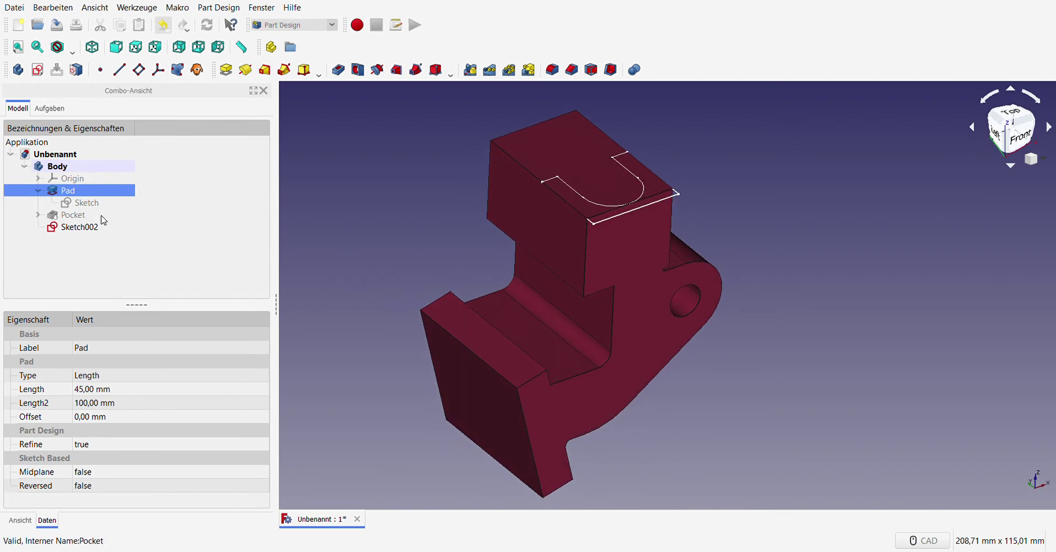
{"action": "left_click", "coordinate": [74, 218]}
{"action": "key", "text": "space"}
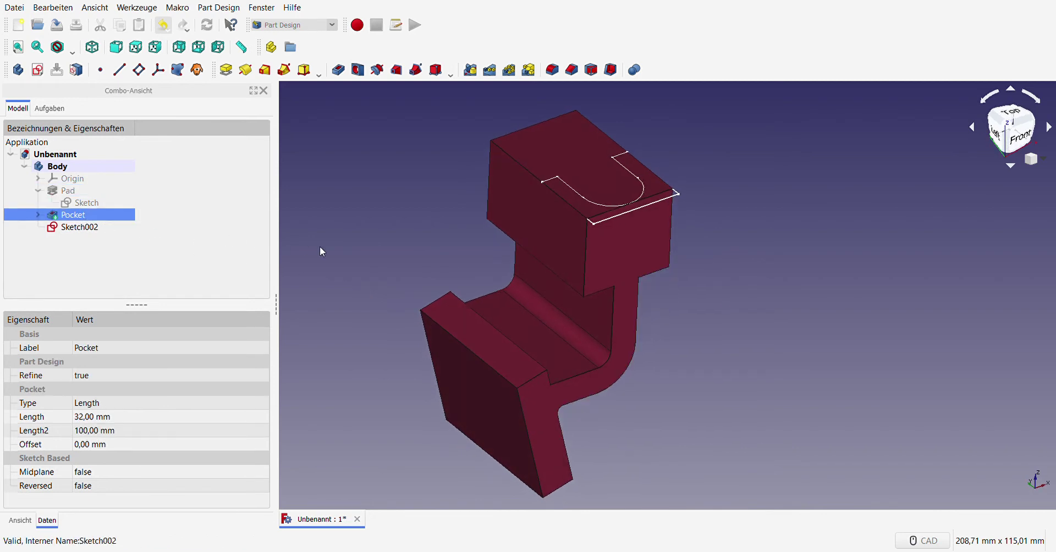
- Start a pocket from Sketch002 and enter a depth value
{"action": "left_click", "coordinate": [339, 71]}
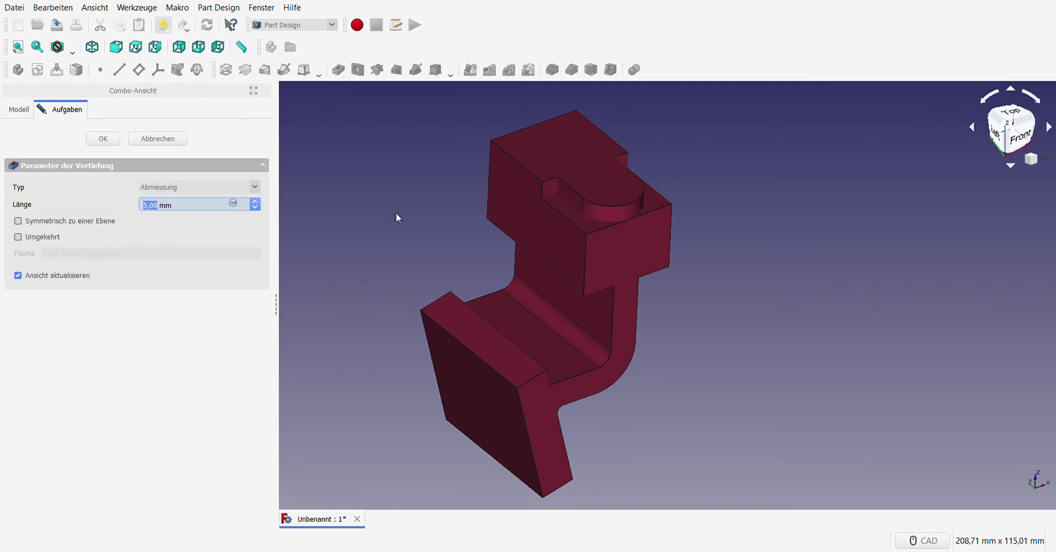
{"action": "type", "text": "21"}
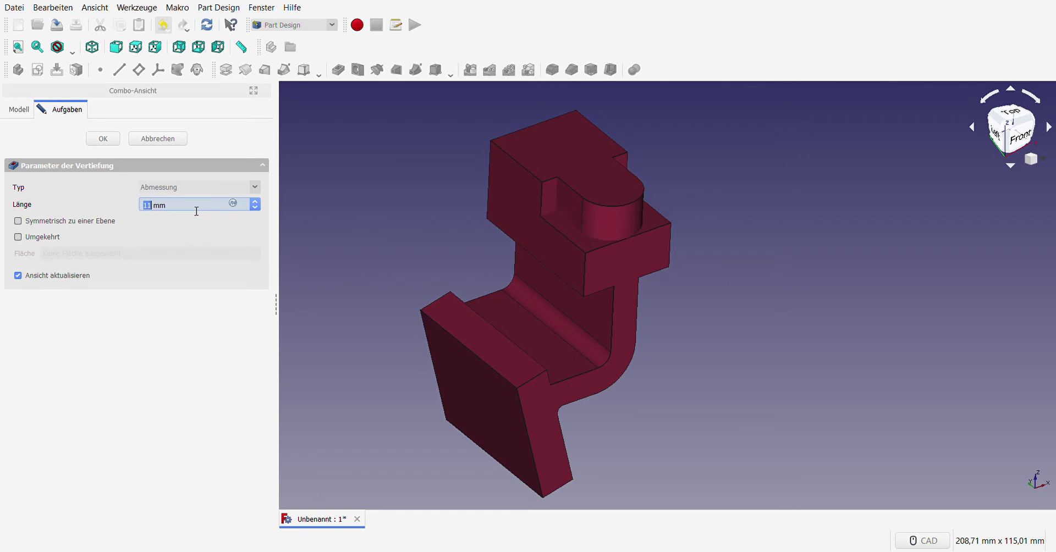
{"action": "key", "text": "BackSpace"}
{"action": "type", "text": "5"}
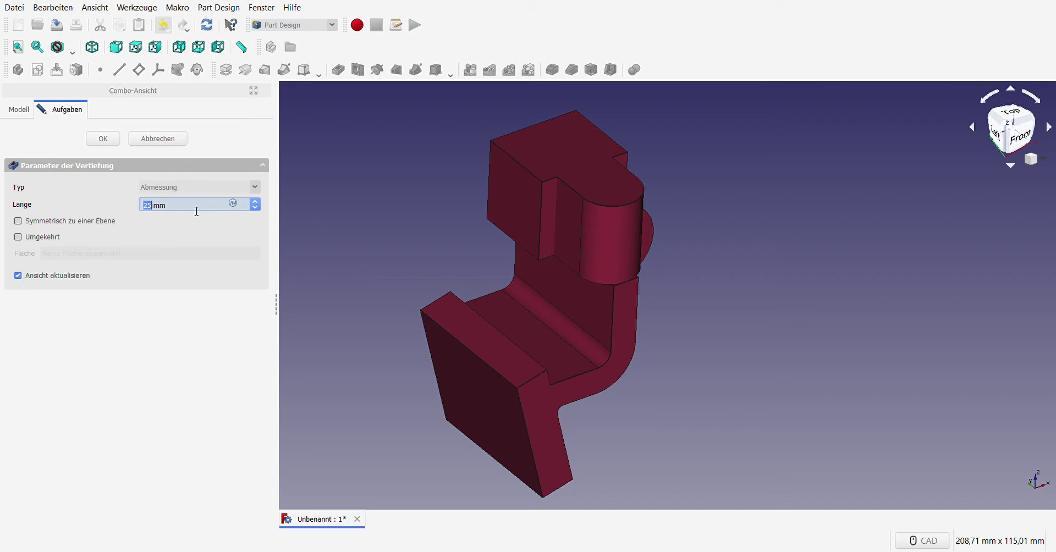
{"action": "scroll", "coordinate": [196, 212], "scroll_direction": "up", "scroll_amount": 2}
{"action": "scroll", "coordinate": [197, 211], "scroll_direction": "up", "scroll_amount": 3}
{"action": "scroll", "coordinate": [196, 211], "scroll_direction": "up", "scroll_amount": 2}
- Switch the pocket type from Durch alles to Abmessung at 32 mm and confirm Pocket001
{"action": "left_click", "coordinate": [189, 188]}
{"action": "left_click", "coordinate": [188, 190]}
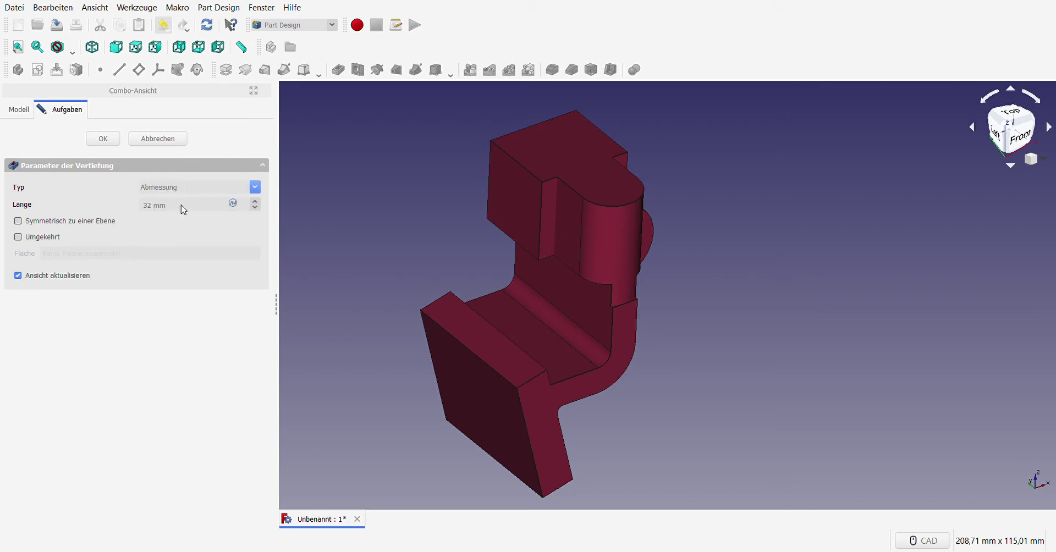
{"action": "key", "text": "Down"}
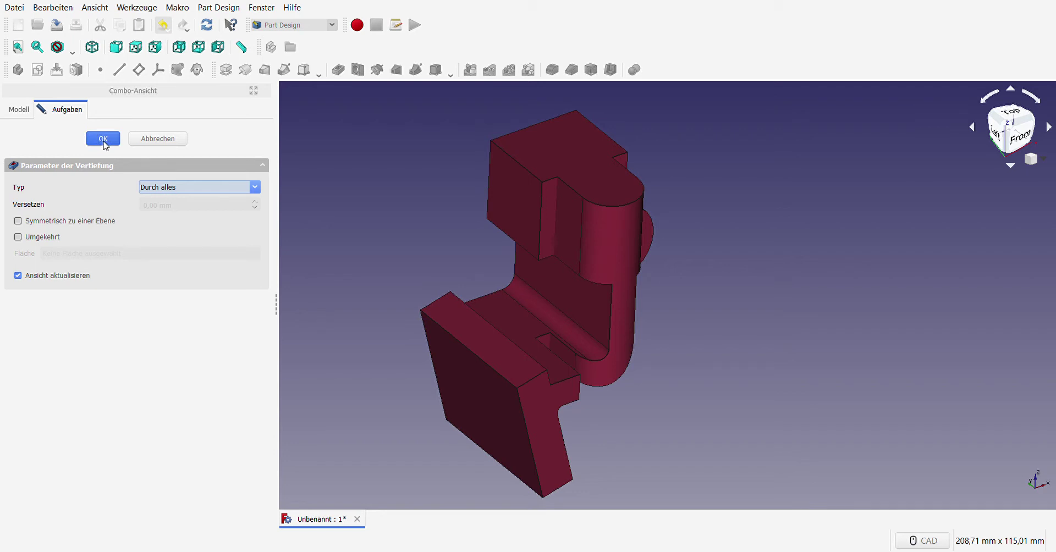
{"action": "mouse_move", "coordinate": [364, 253]}
{"action": "middle_mouse_down"}
{"action": "mouse_move", "coordinate": [116, 236]}
{"action": "mouse_move", "coordinate": [365, 258]}
{"action": "middle_mouse_up"}
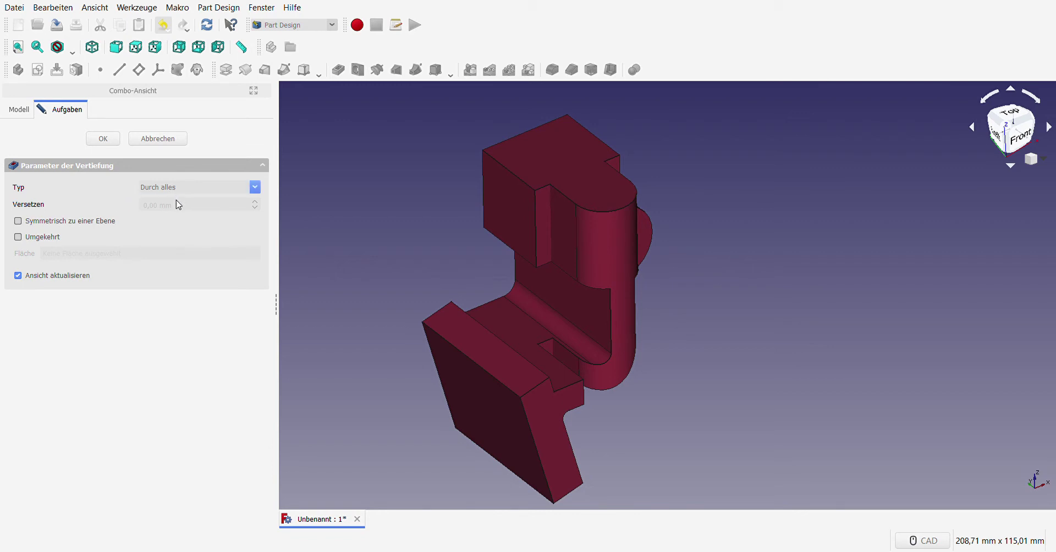
{"action": "scroll", "coordinate": [182, 188], "scroll_direction": "up", "scroll_amount": 1}
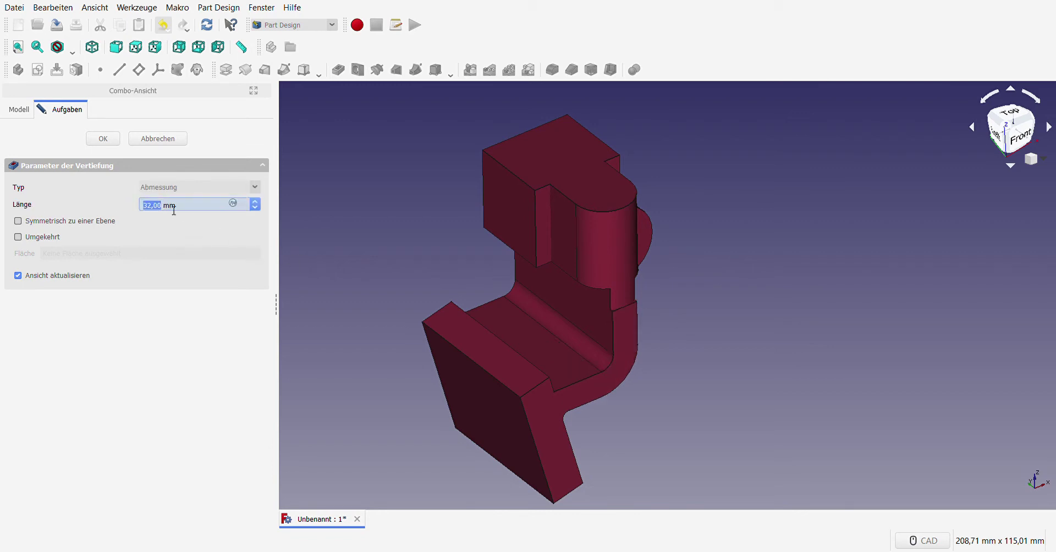
{"action": "left_click", "coordinate": [112, 141]}
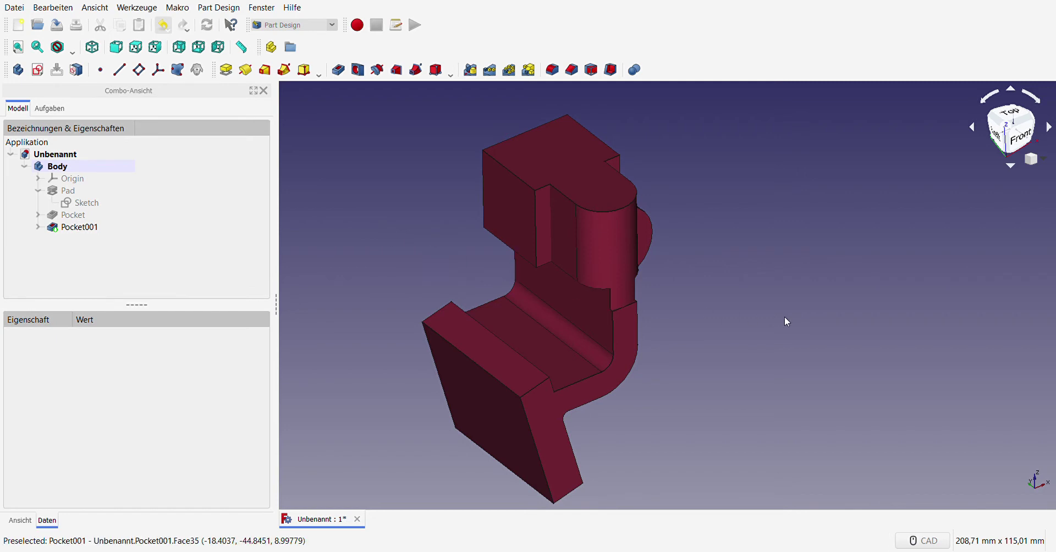
- Turn the part toward its top-left side and select the flat face beside the cylindrical boss
{"action": "mouse_move", "coordinate": [784, 317]}
{"action": "middle_mouse_down"}
{"action": "mouse_move", "coordinate": [562, 339]}
{"action": "mouse_move", "coordinate": [570, 297]}
{"action": "mouse_move", "coordinate": [667, 313]}
{"action": "mouse_move", "coordinate": [670, 356]}
{"action": "middle_mouse_up"}
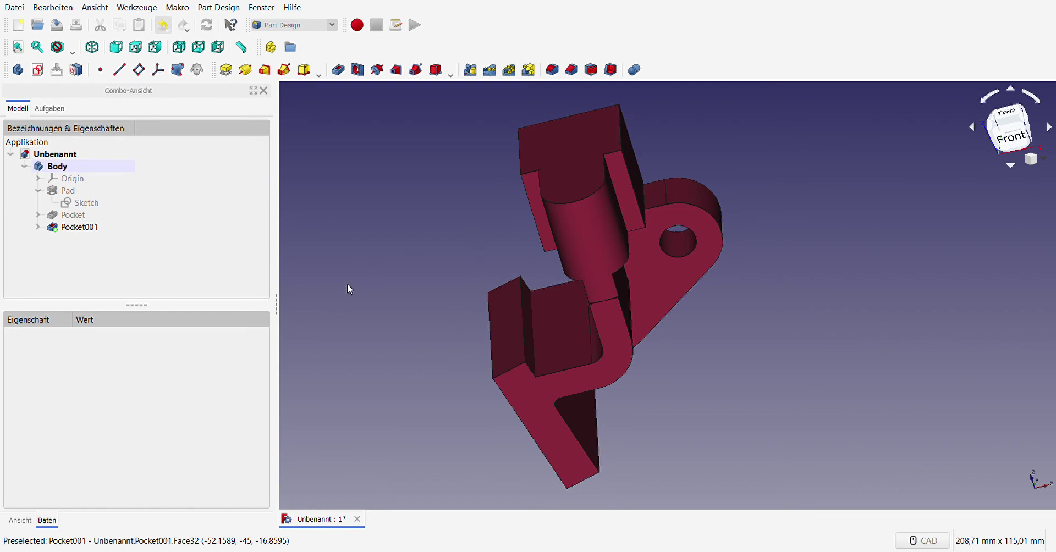
{"action": "mouse_move", "coordinate": [350, 289]}
{"action": "middle_mouse_down"}
{"action": "mouse_move", "coordinate": [389, 287]}
{"action": "mouse_move", "coordinate": [492, 318]}
{"action": "middle_mouse_up"}
{"action": "left_click", "coordinate": [545, 259]}
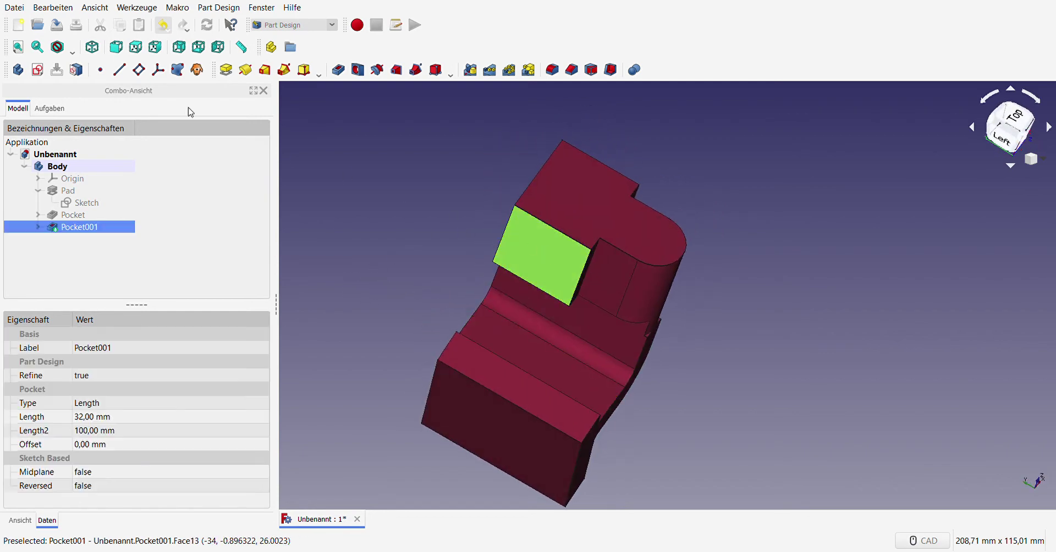
- Start a new sketch on the face and draw a circle centred on the vertical axis
{"action": "left_click", "coordinate": [38, 69]}
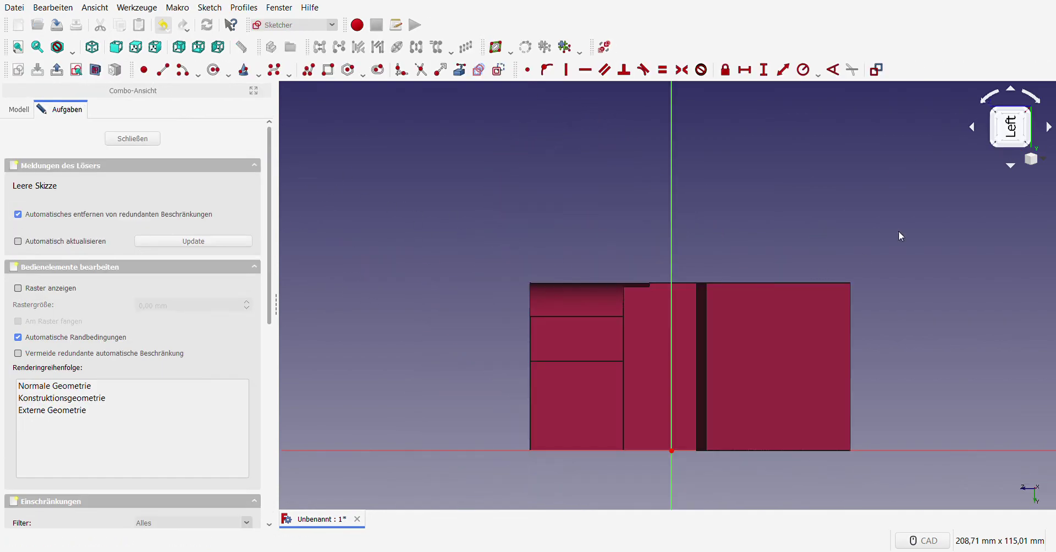
{"action": "scroll", "coordinate": [572, 165], "scroll_direction": "up", "scroll_amount": 4}
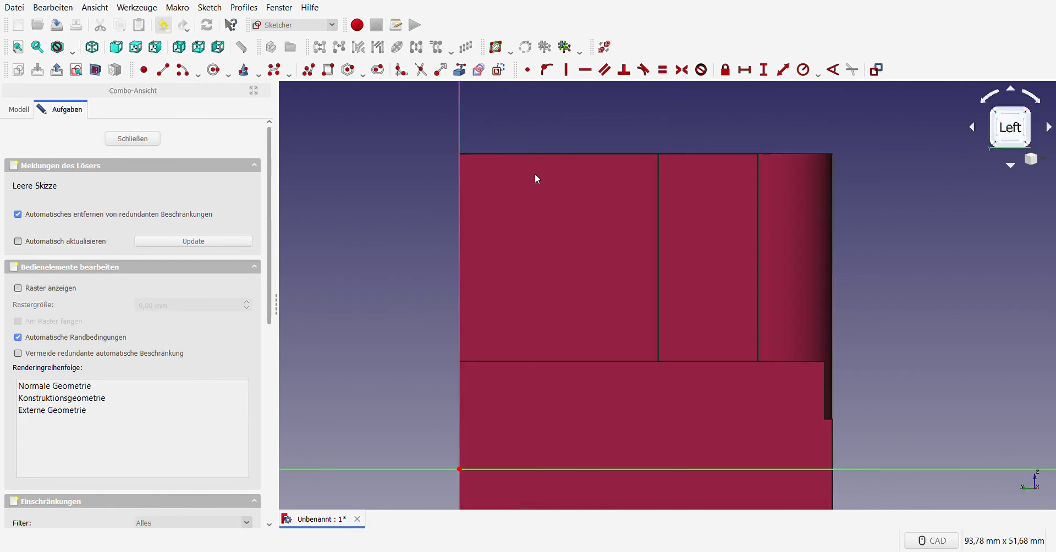
{"action": "scroll", "coordinate": [514, 184], "scroll_direction": "down", "scroll_amount": 2}
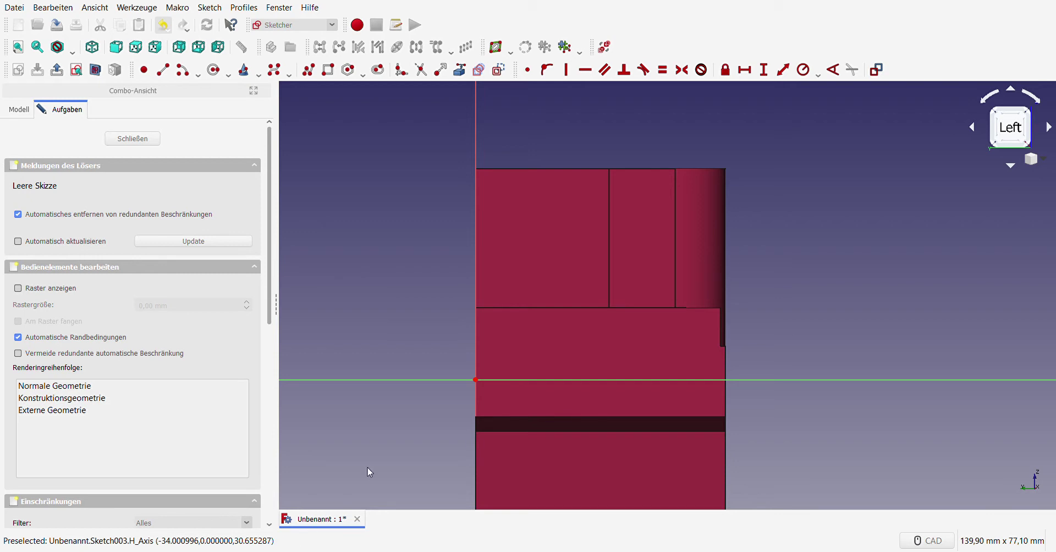
{"action": "scroll", "coordinate": [473, 297], "scroll_direction": "down", "scroll_amount": 5}
{"action": "scroll", "coordinate": [479, 259], "scroll_direction": "up", "scroll_amount": 5}
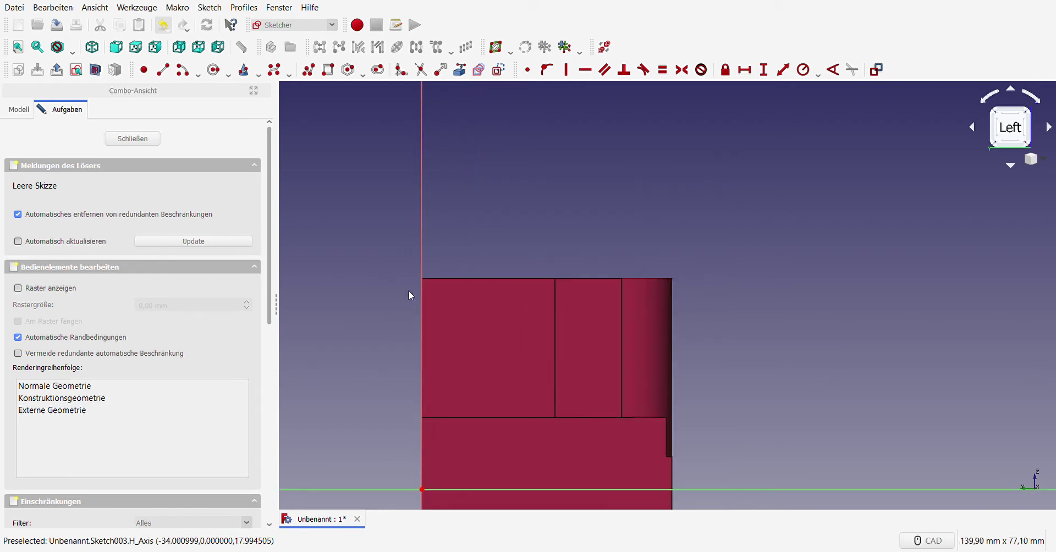
{"action": "scroll", "coordinate": [467, 316], "scroll_direction": "down", "scroll_amount": 3}
{"action": "scroll", "coordinate": [467, 316], "scroll_direction": "up", "scroll_amount": 3}
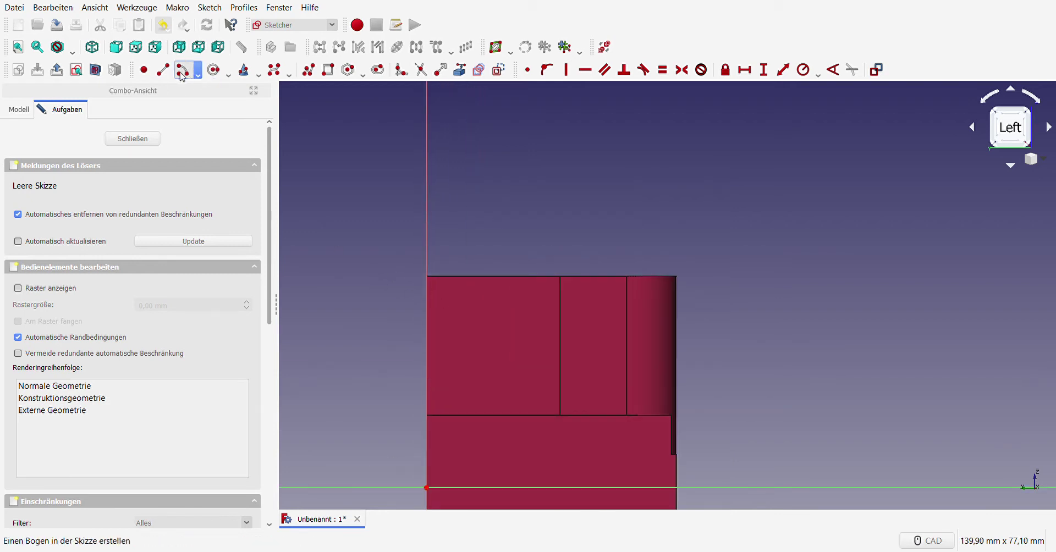
{"action": "left_click", "coordinate": [214, 70]}
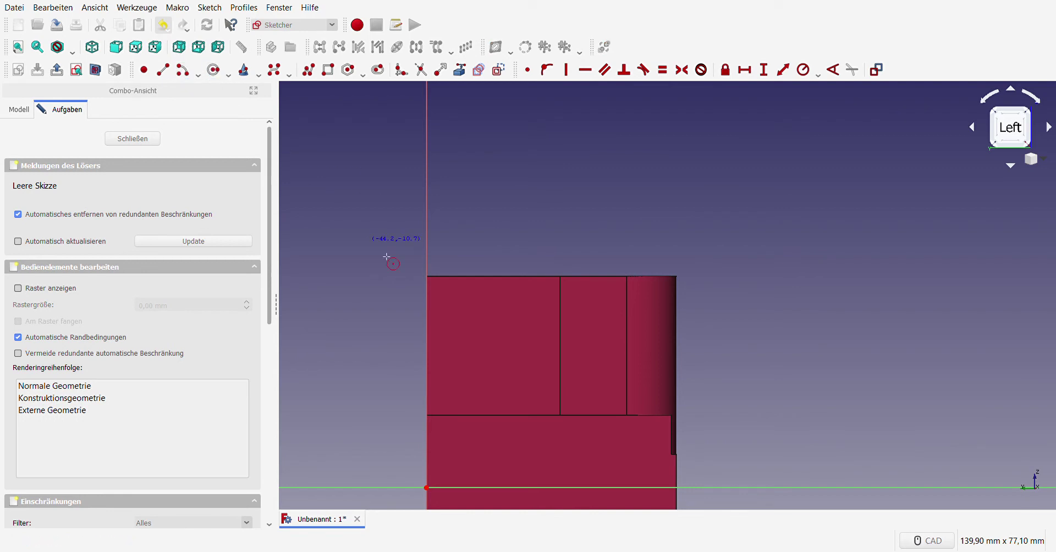
{"action": "left_click", "coordinate": [427, 246]}
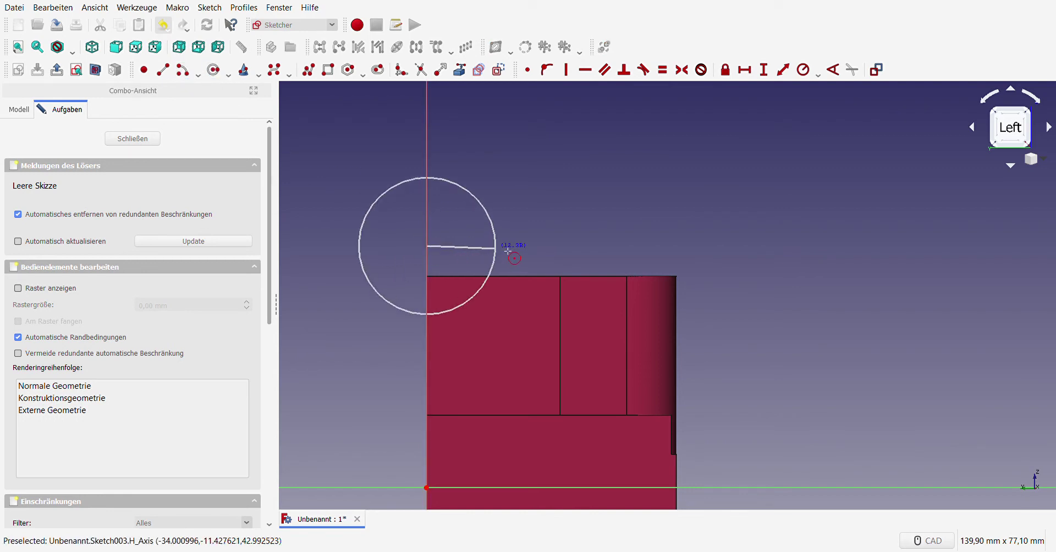
{"action": "right_click", "coordinate": [605, 234]}
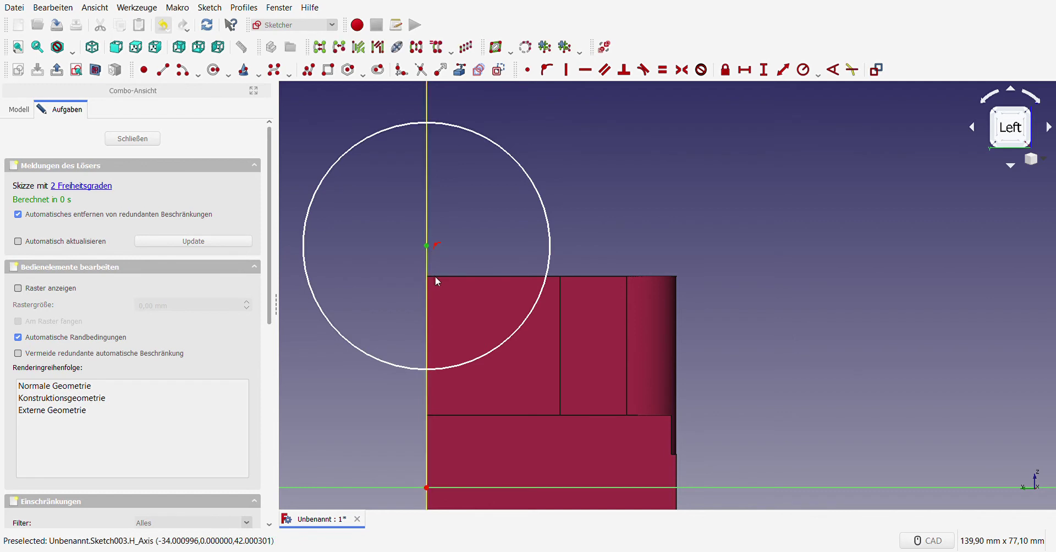
- Lock the circle centre horizontally to the origin and dimension its height above the origin
{"action": "left_click", "coordinate": [426, 487]}
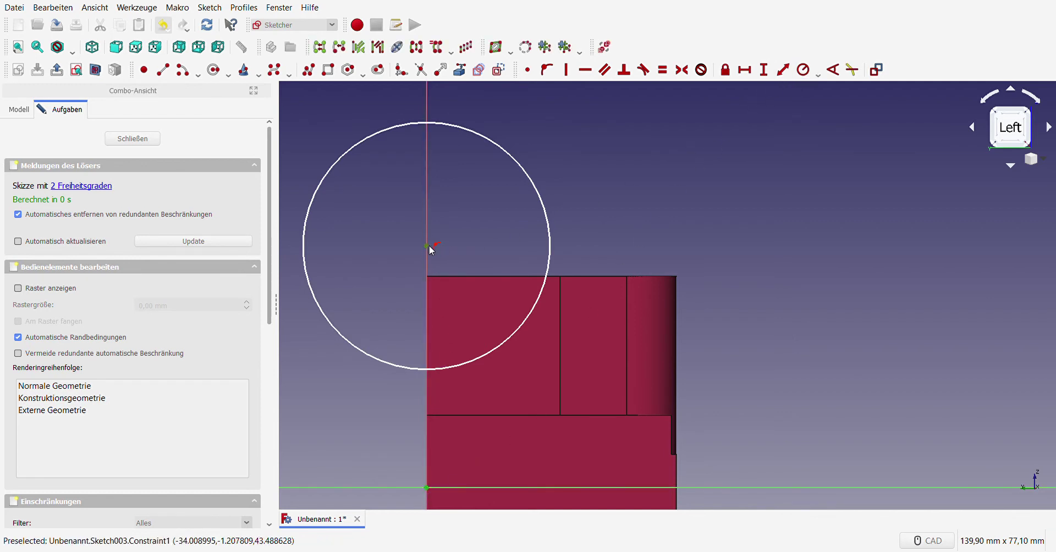
{"action": "left_click", "coordinate": [745, 70]}
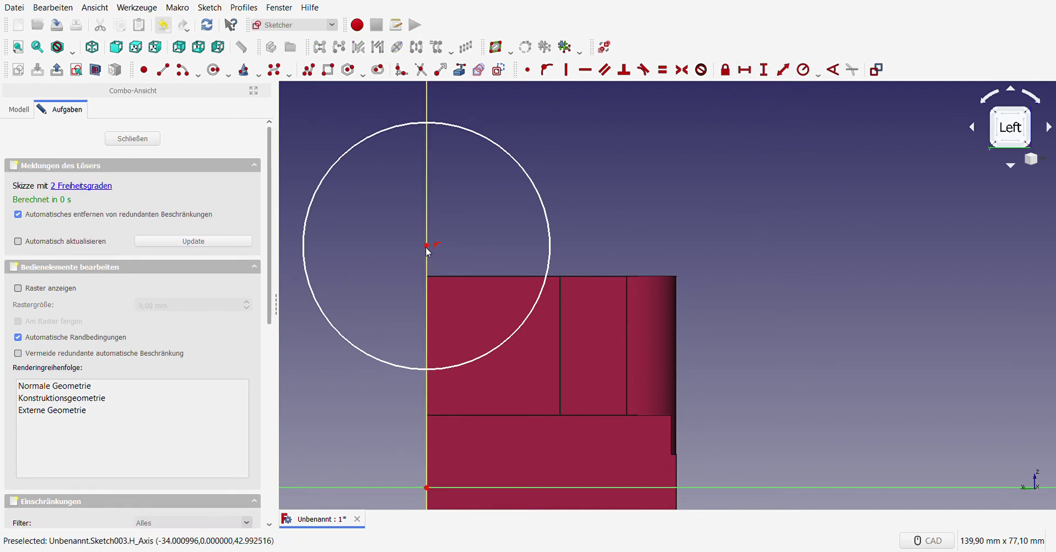
{"action": "left_click_drag", "start_coordinate": [428, 245], "coordinate": [432, 275]}
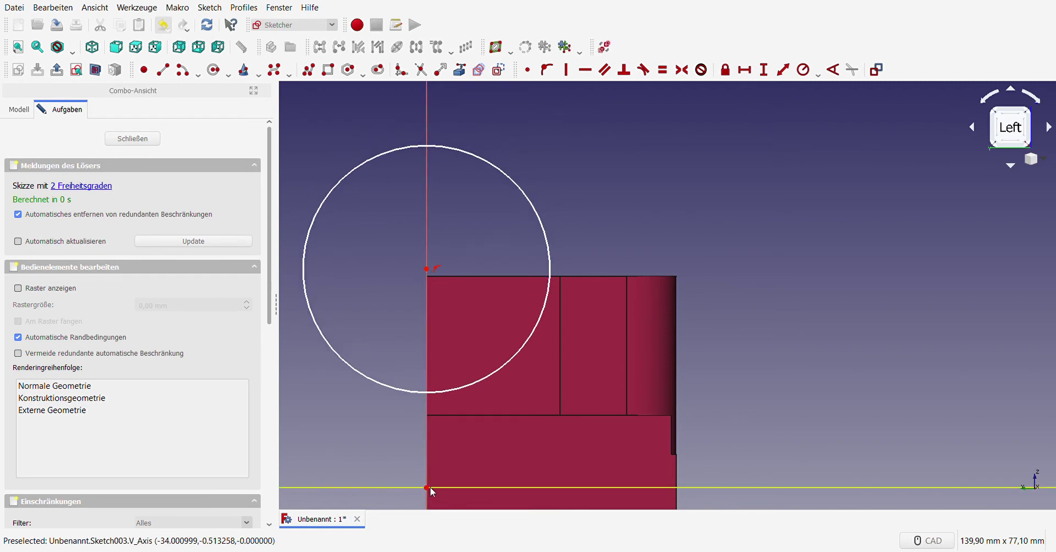
{"action": "left_click", "coordinate": [428, 269]}
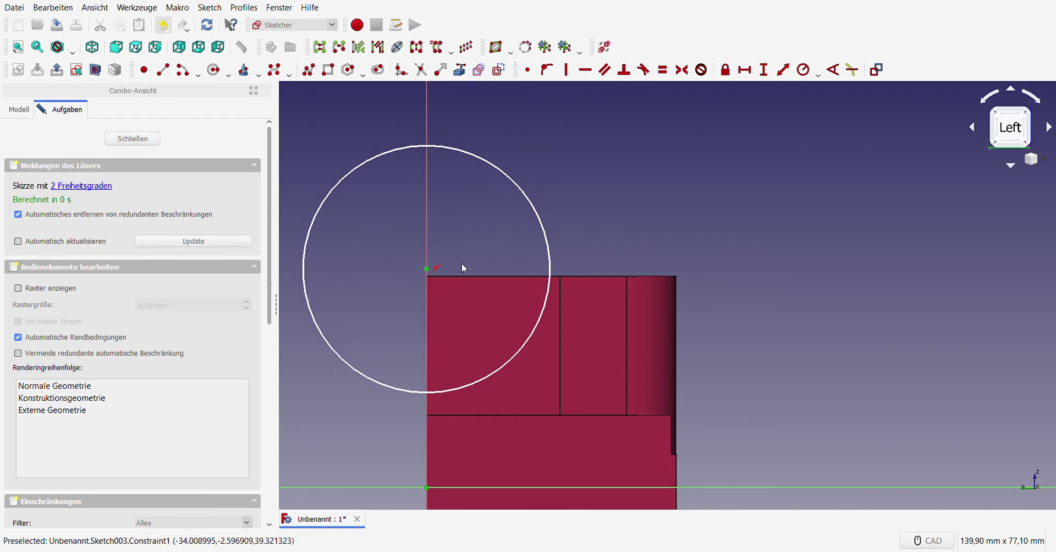
{"action": "left_click", "coordinate": [763, 69]}
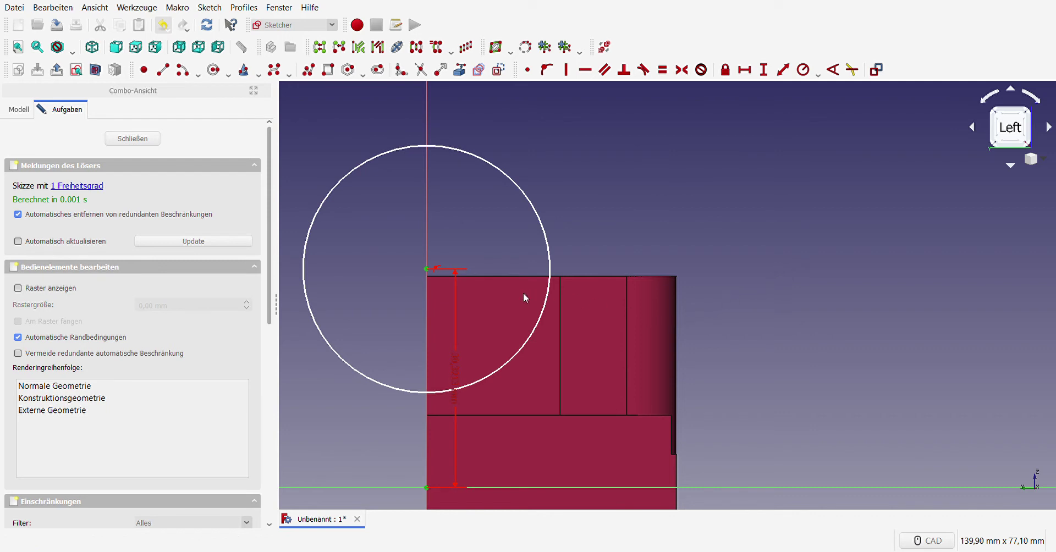
{"action": "key", "text": "Return"}
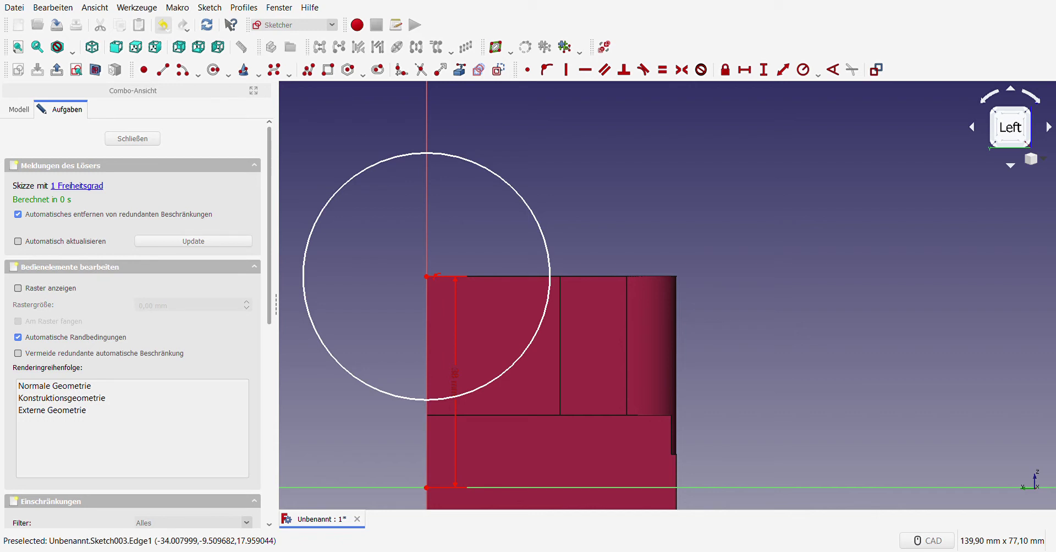
- Give the circle an 18 mm radius and close the sketch
{"action": "left_click", "coordinate": [548, 246]}
{"action": "left_click", "coordinate": [802, 69]}
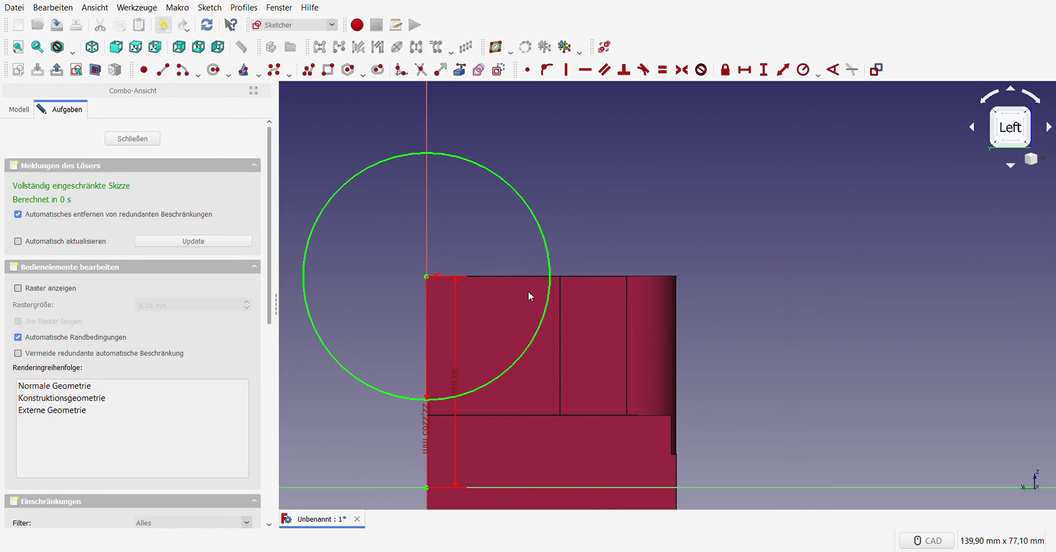
{"action": "key", "text": "Return"}
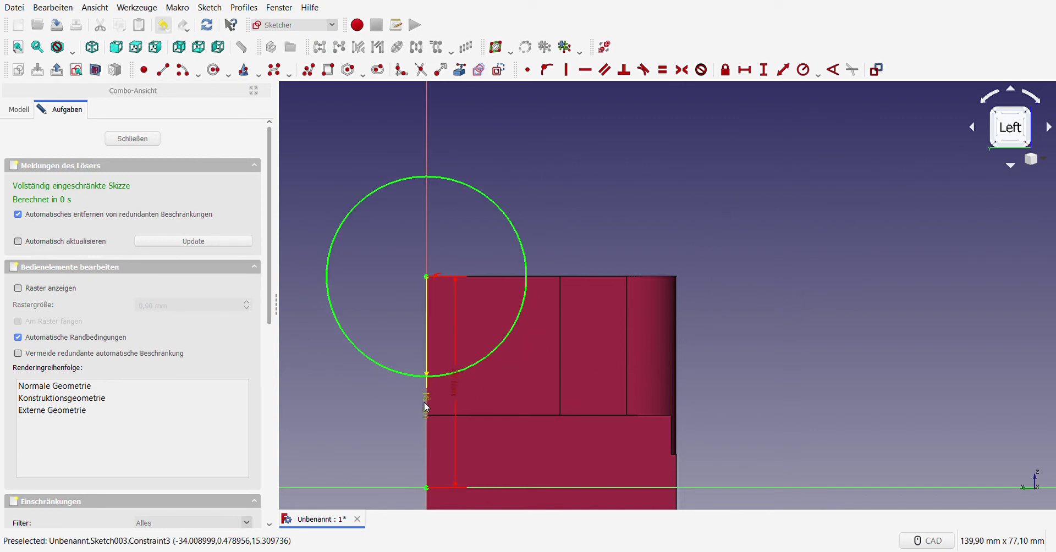
{"action": "left_click_drag", "start_coordinate": [427, 408], "coordinate": [346, 380]}
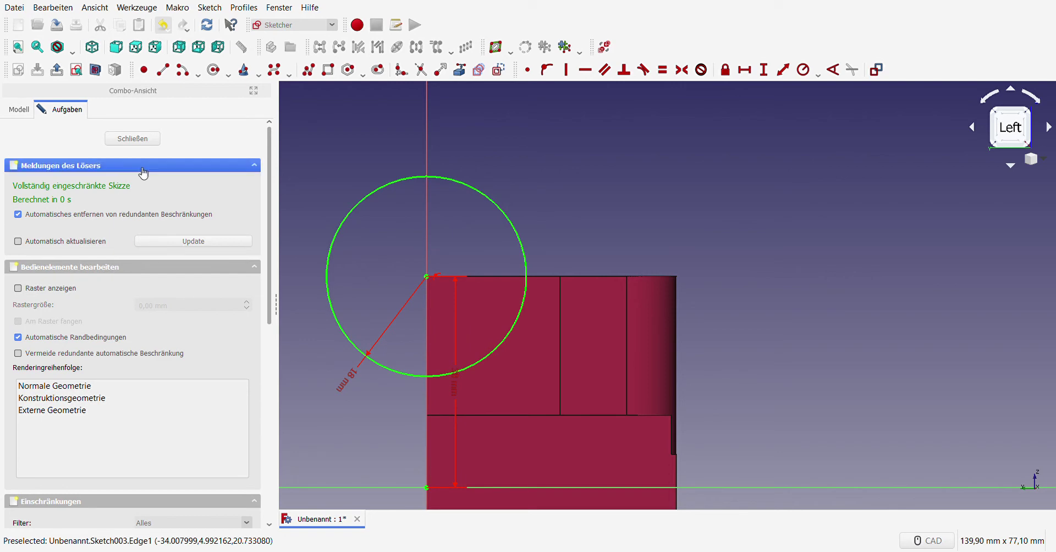
{"action": "left_click", "coordinate": [132, 139]}
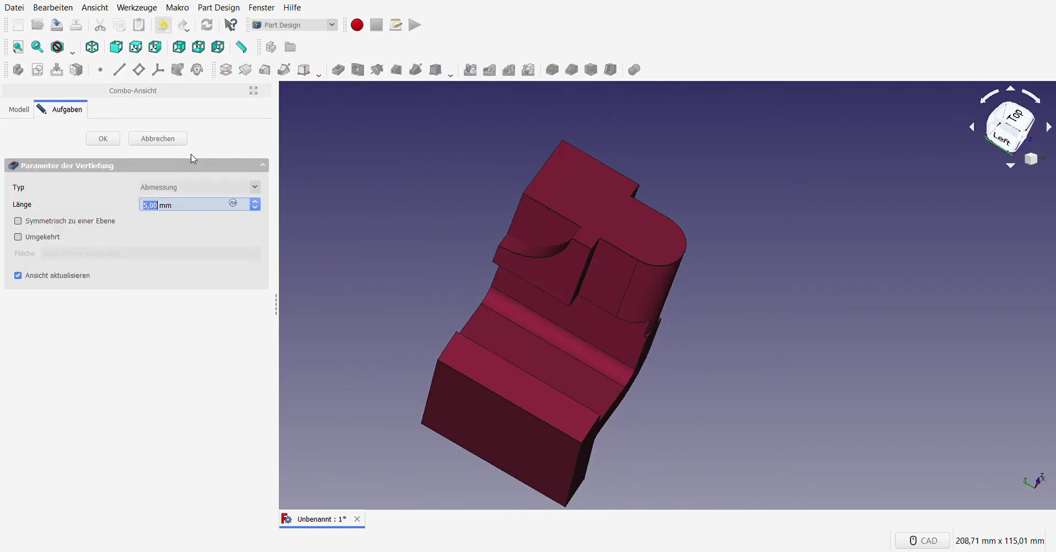
- Cut the circle Through All as Pocket002 and pick a face of the notched part
{"action": "left_click", "coordinate": [187, 213]}
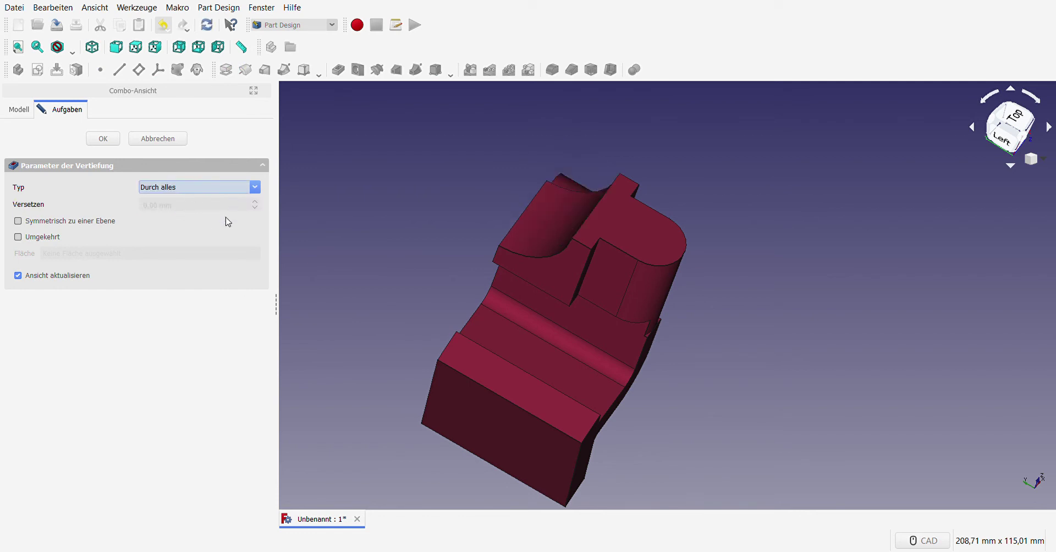
{"action": "left_click", "coordinate": [107, 140]}
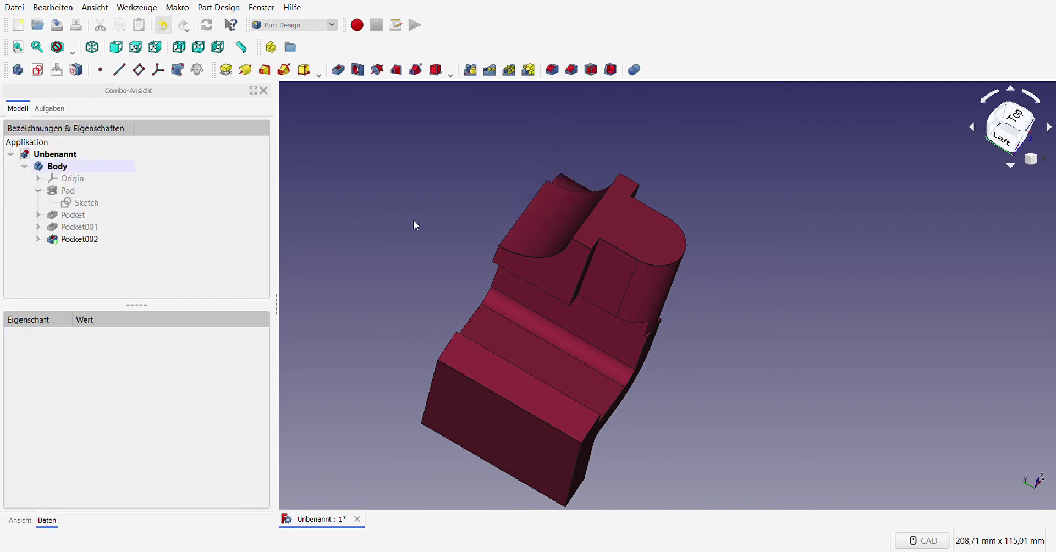
{"action": "mouse_move", "coordinate": [750, 405]}
{"action": "middle_mouse_down"}
{"action": "mouse_move", "coordinate": [836, 342]}
{"action": "mouse_move", "coordinate": [693, 354]}
{"action": "mouse_move", "coordinate": [726, 360]}
{"action": "mouse_move", "coordinate": [704, 382]}
{"action": "middle_mouse_up"}
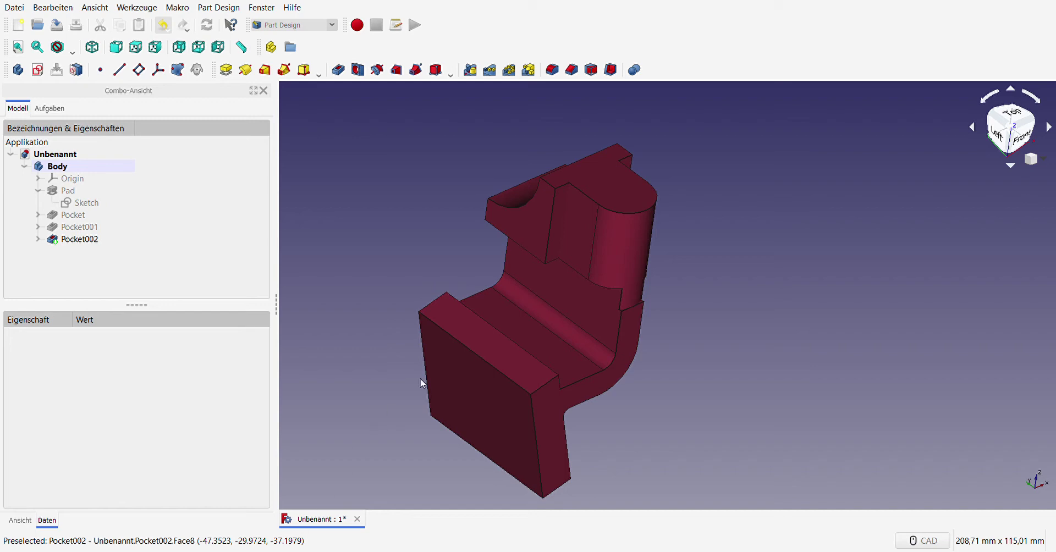
{"action": "left_click", "coordinate": [580, 297]}
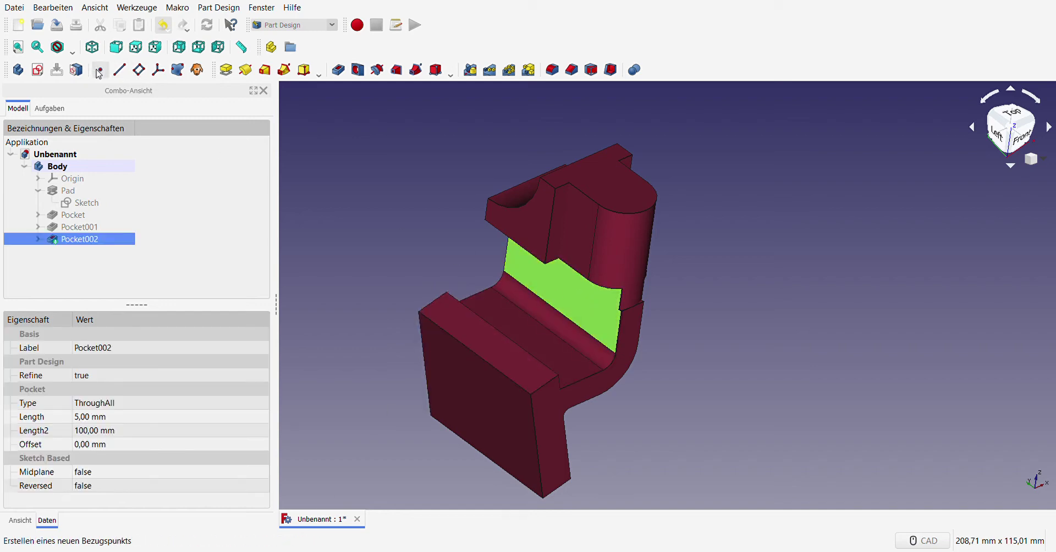
- Start a new sketch on the left side face and import the curved cut edge as external geometry
{"action": "left_click", "coordinate": [37, 70]}
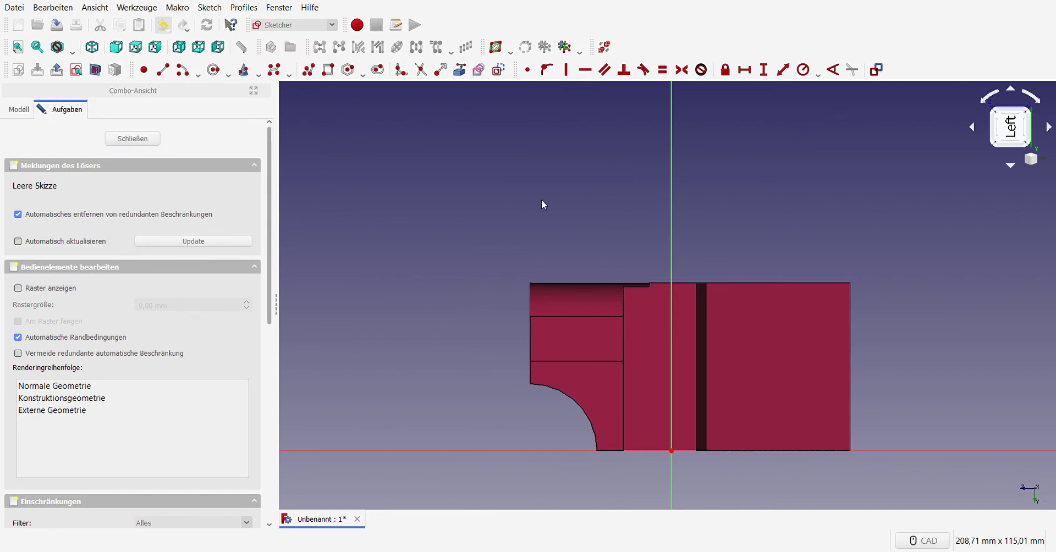
{"action": "left_click", "coordinate": [1016, 130]}
{"action": "scroll", "coordinate": [634, 259], "scroll_direction": "up", "scroll_amount": 2}
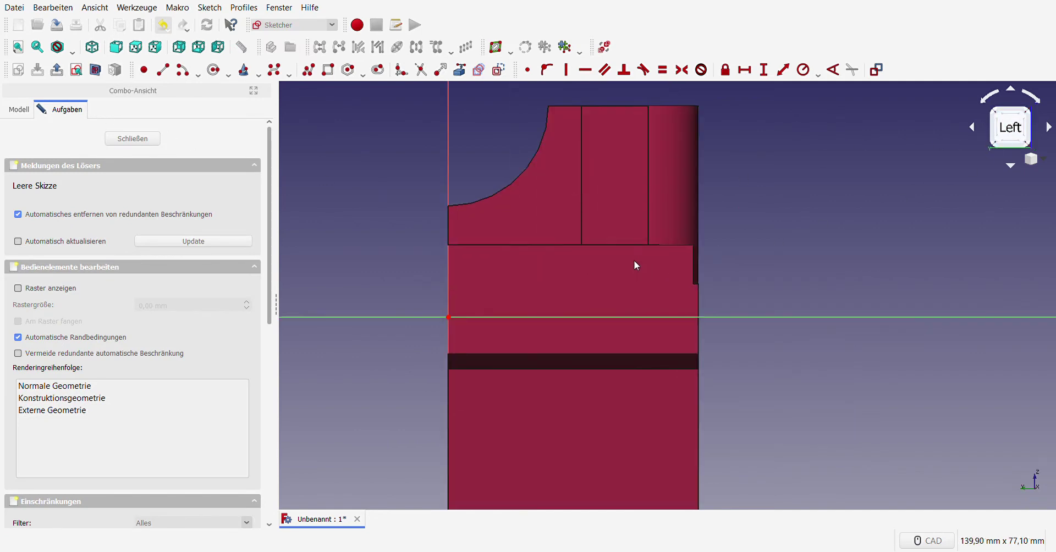
{"action": "scroll", "coordinate": [494, 260], "scroll_direction": "down", "scroll_amount": 2}
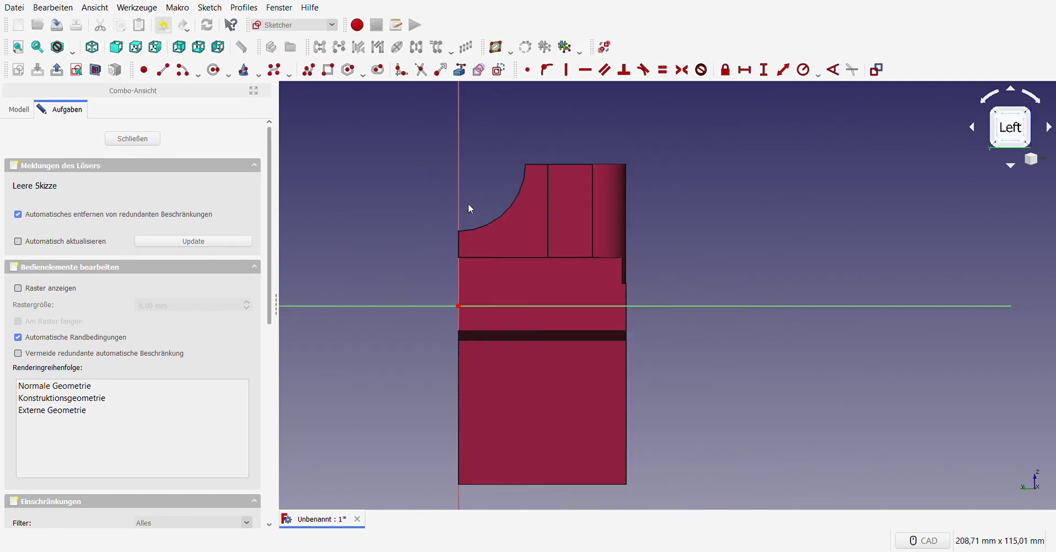
{"action": "left_click", "coordinate": [460, 69]}
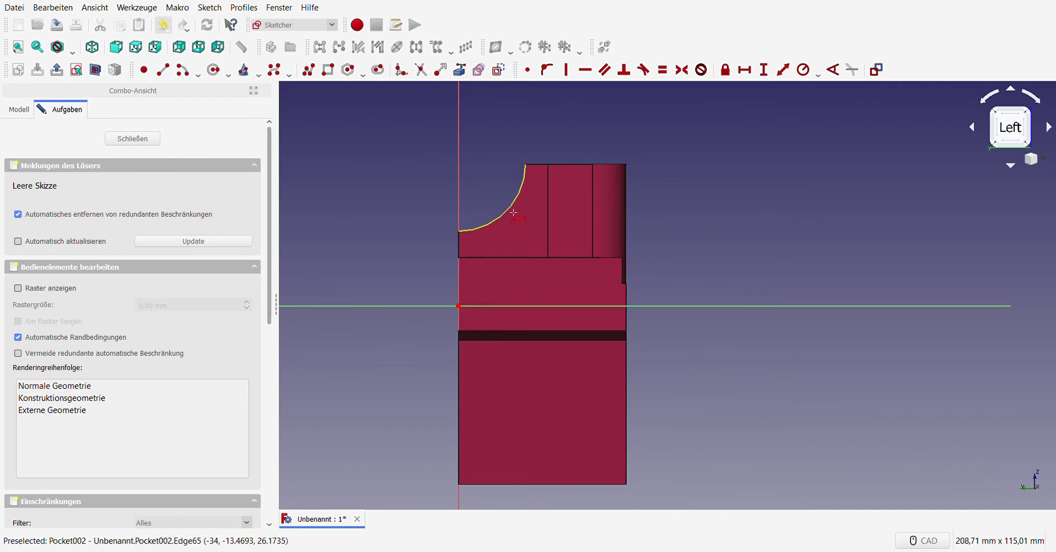
{"action": "left_click", "coordinate": [513, 213]}
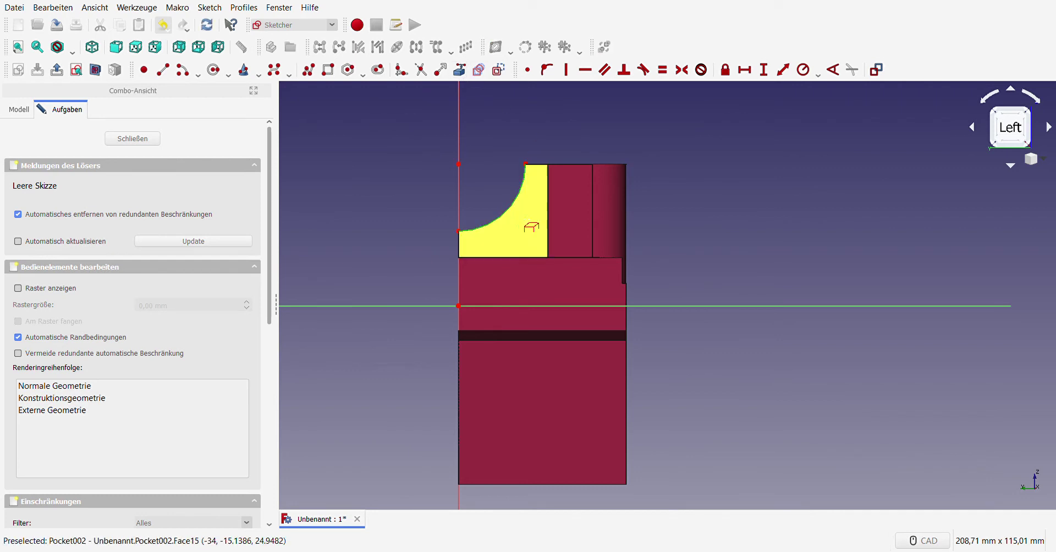
- Draw a centre arc concentric with the curved edge and free its start point from the axis
{"action": "left_click", "coordinate": [182, 71]}
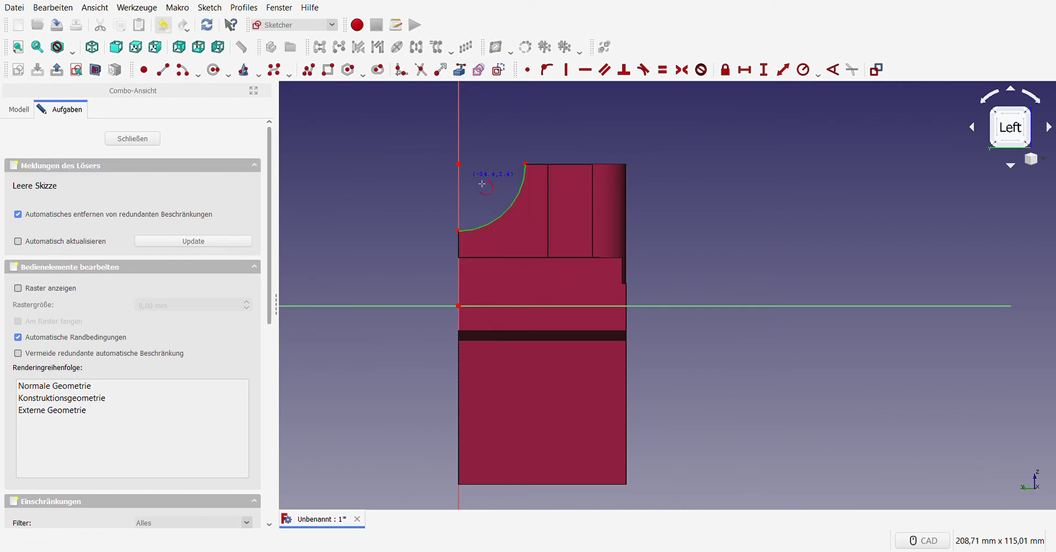
{"action": "left_click", "coordinate": [458, 164]}
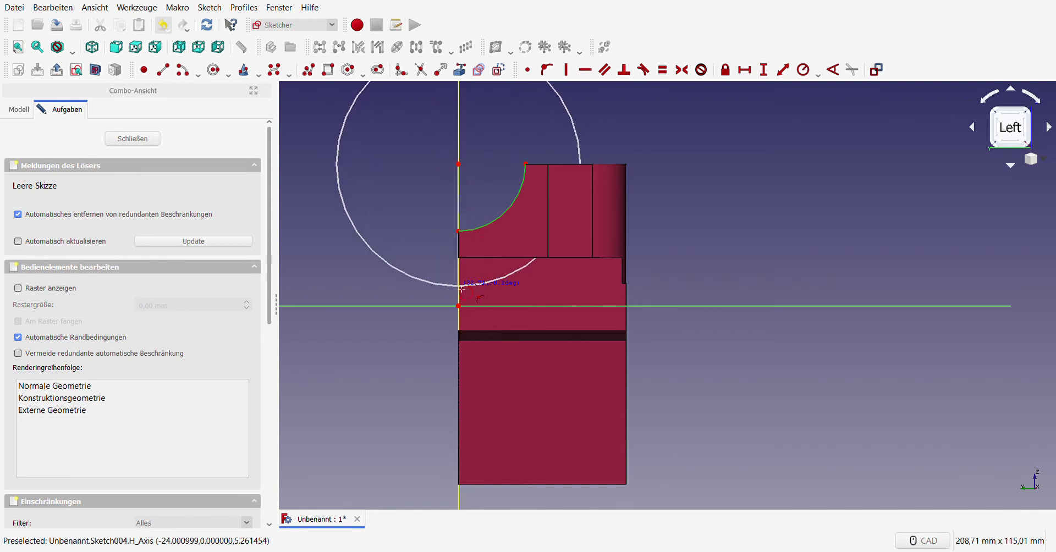
{"action": "left_click", "coordinate": [460, 287]}
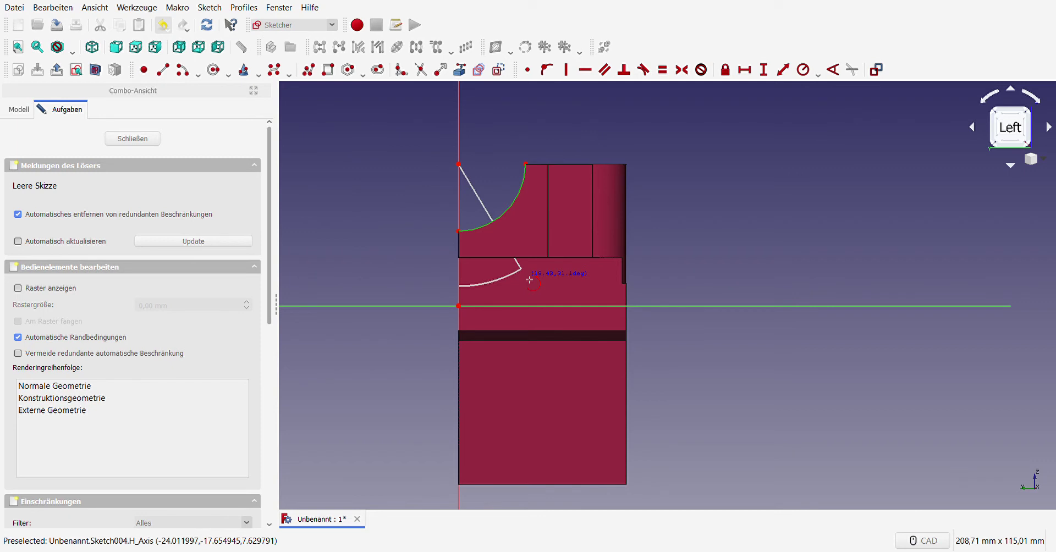
{"action": "left_click", "coordinate": [581, 289]}
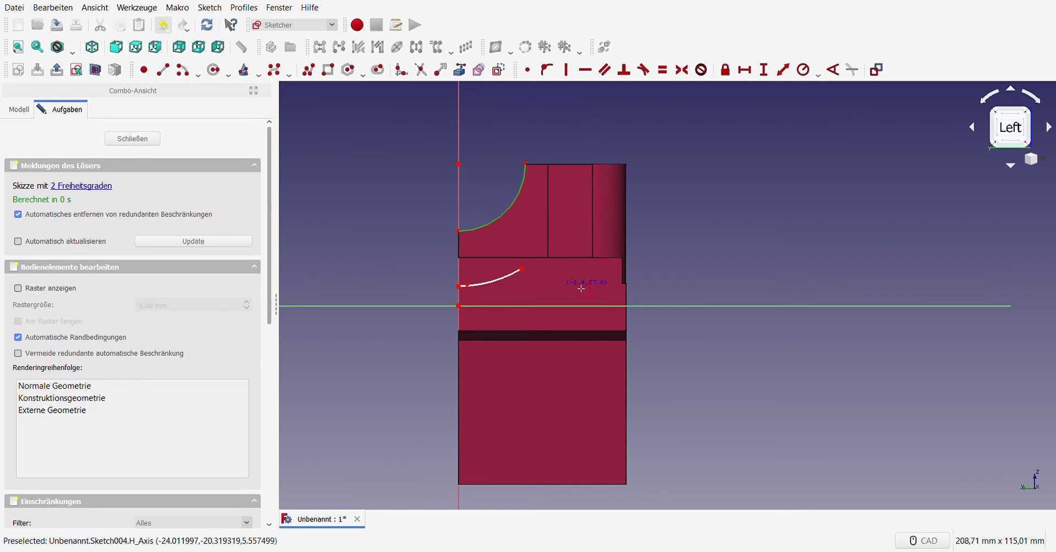
{"action": "key", "text": "Escape"}
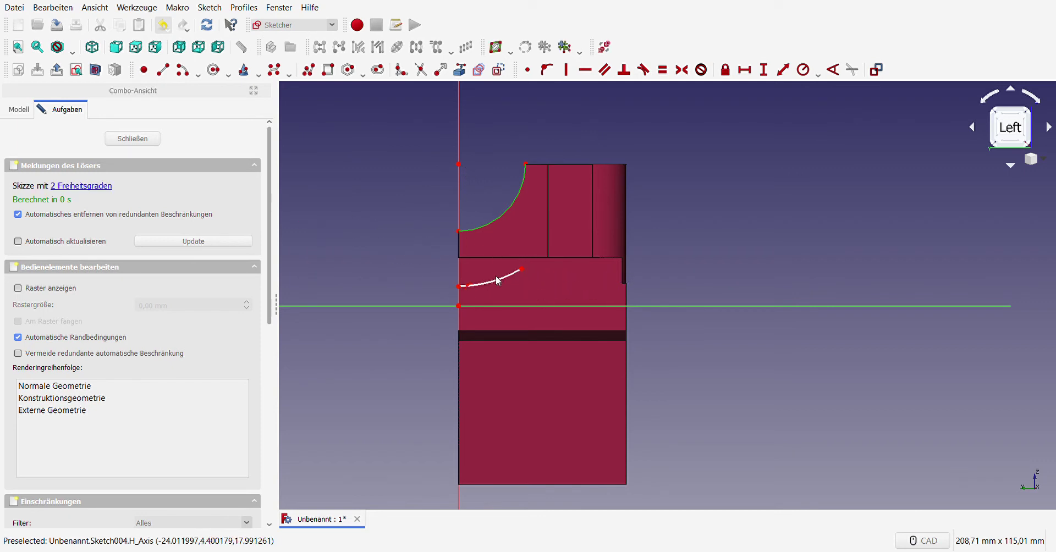
{"action": "left_click", "coordinate": [470, 290]}
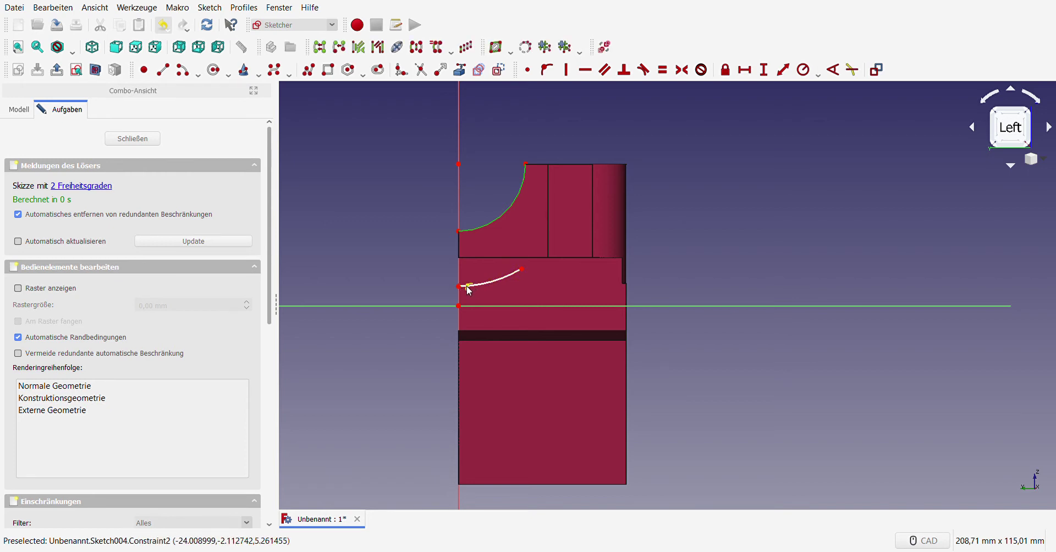
{"action": "key", "text": "Delete"}
{"action": "left_click_drag", "start_coordinate": [459, 286], "coordinate": [536, 265]}
- Add a radius dimension to the new arc
{"action": "left_click", "coordinate": [521, 274]}
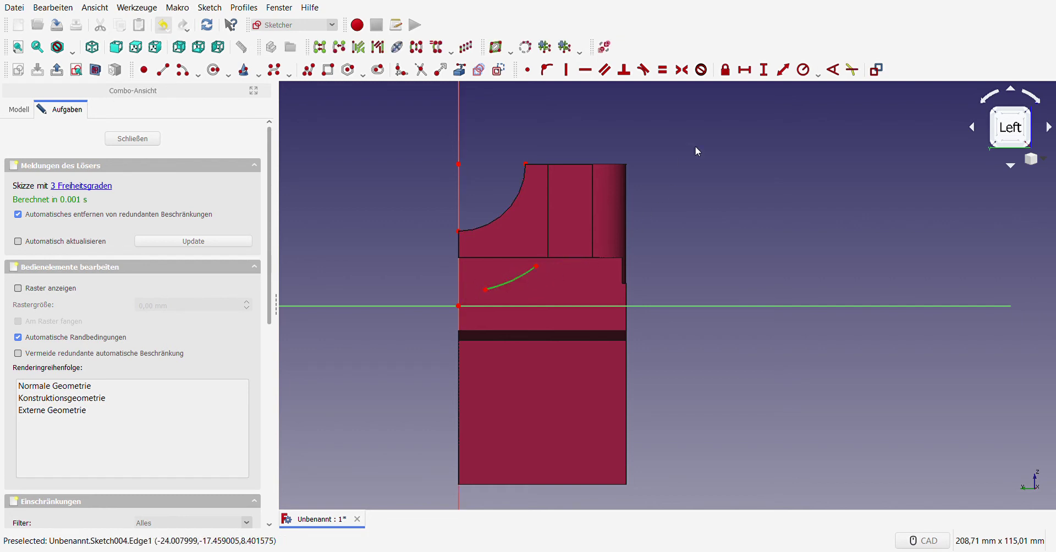
{"action": "left_click", "coordinate": [803, 69]}
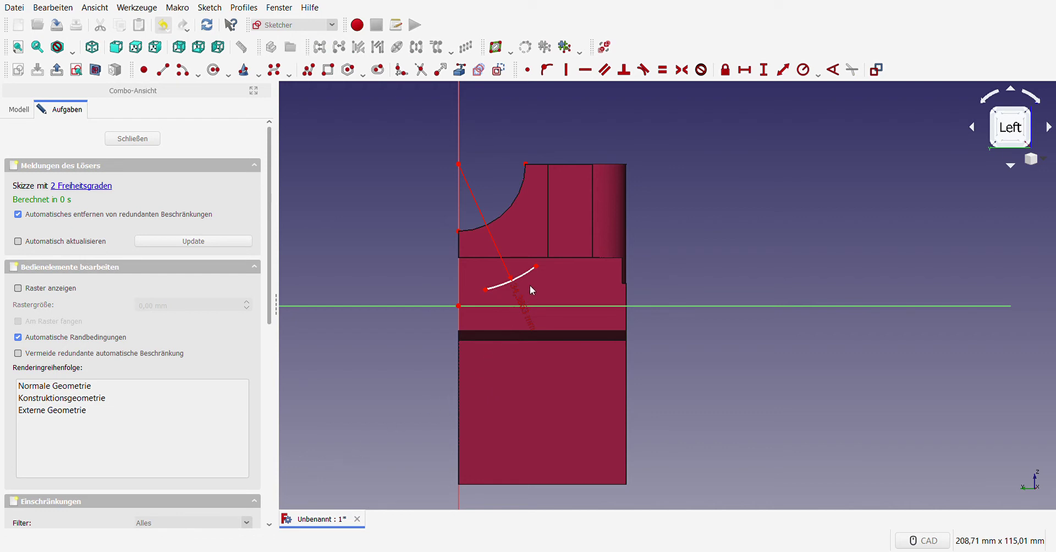
{"action": "left_click_drag", "start_coordinate": [531, 290], "coordinate": [529, 289]}
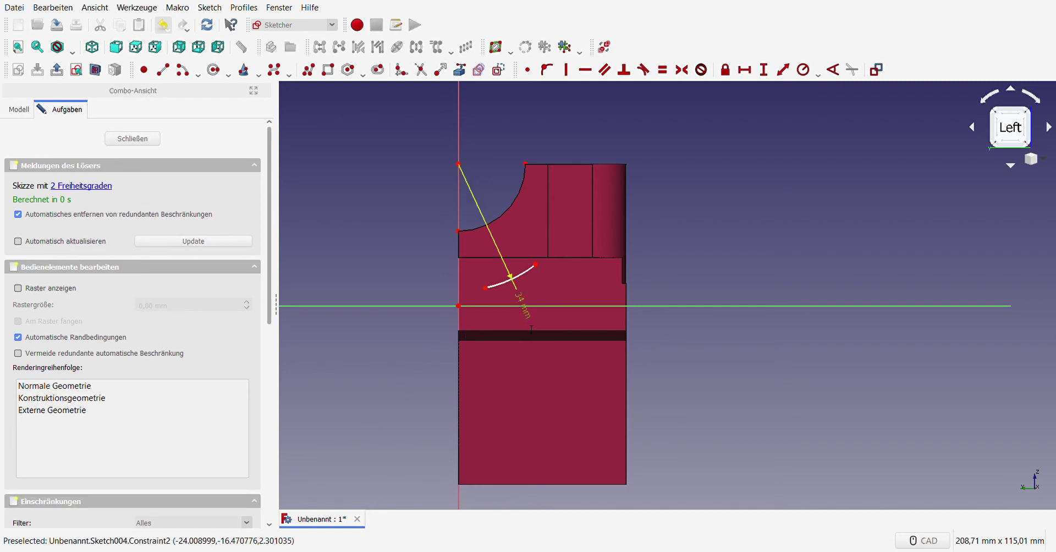
{"action": "key", "text": "ctrl+z"}
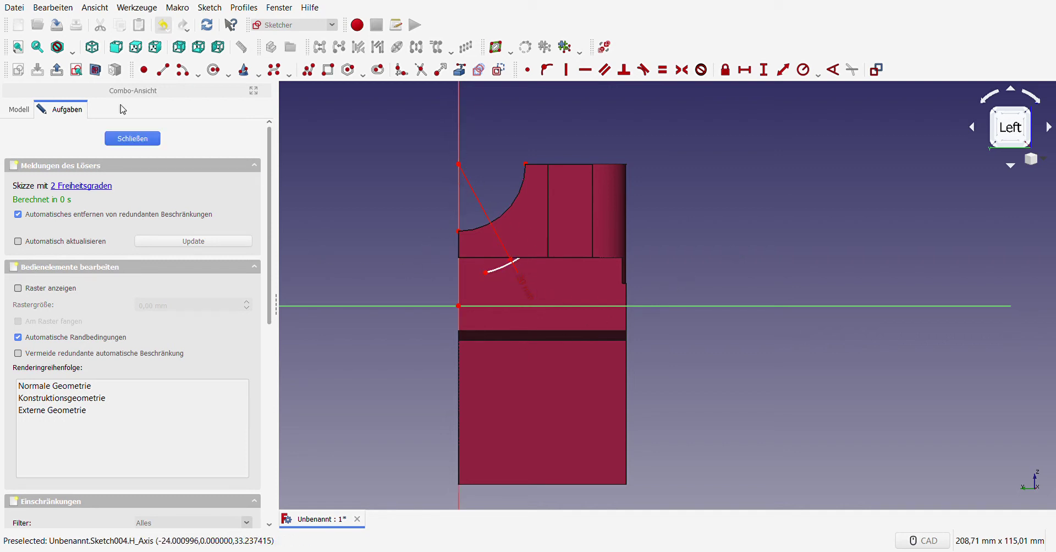
- Draw a vertical line straight down from the arc's lower endpoint
{"action": "left_click", "coordinate": [164, 71]}
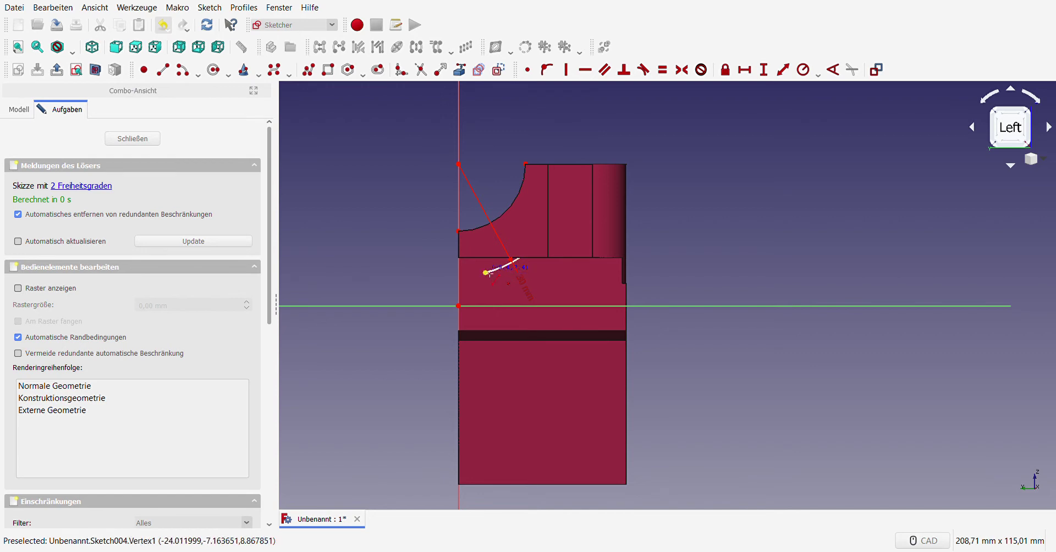
{"action": "left_click", "coordinate": [486, 273]}
{"action": "left_click", "coordinate": [485, 318]}
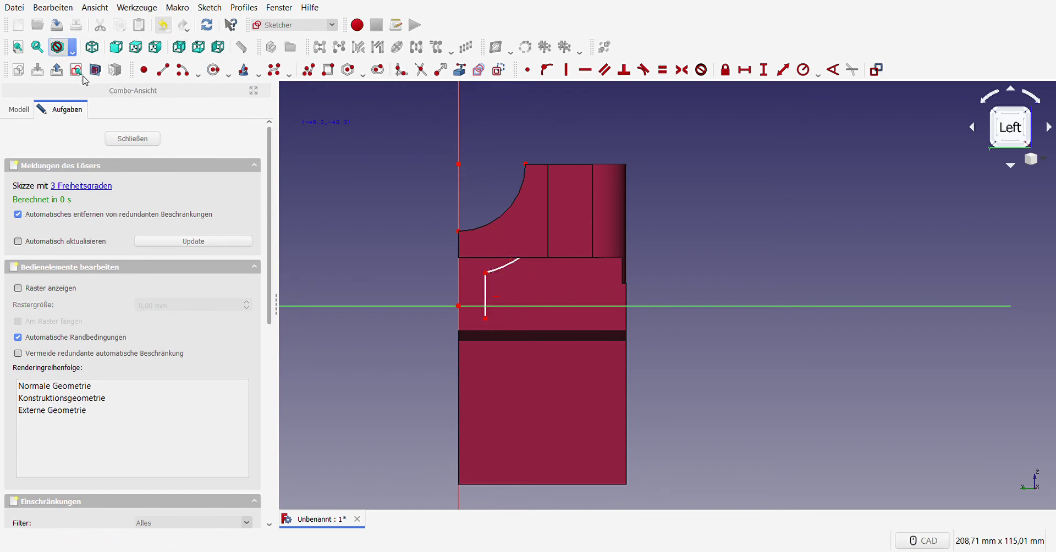
- Show the body as wireframe and drag the arc's far end upward to lengthen it
{"action": "key", "text": "v"}
{"action": "key", "text": "3"}
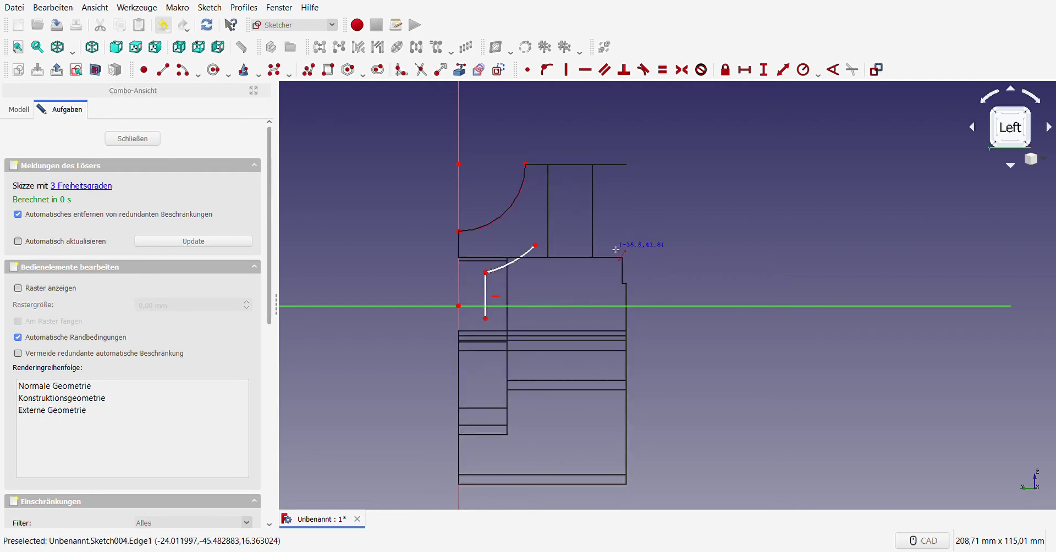
{"action": "key", "text": "Escape"}
{"action": "left_click_drag", "start_coordinate": [538, 249], "coordinate": [577, 224]}
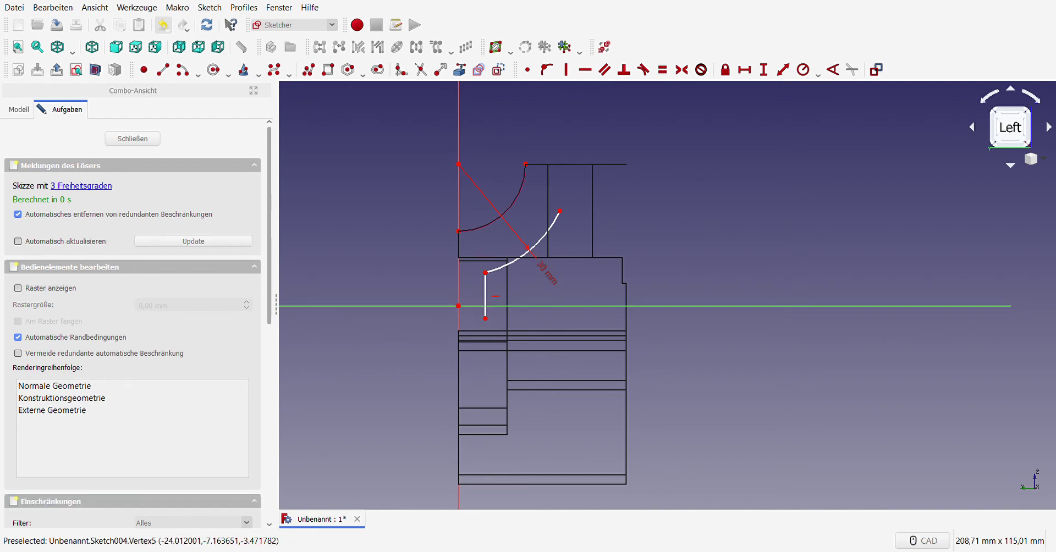
- Constrain the line's lower endpoint 17 mm horizontally from the origin
{"action": "left_click", "coordinate": [485, 319]}
{"action": "left_click", "coordinate": [461, 315]}
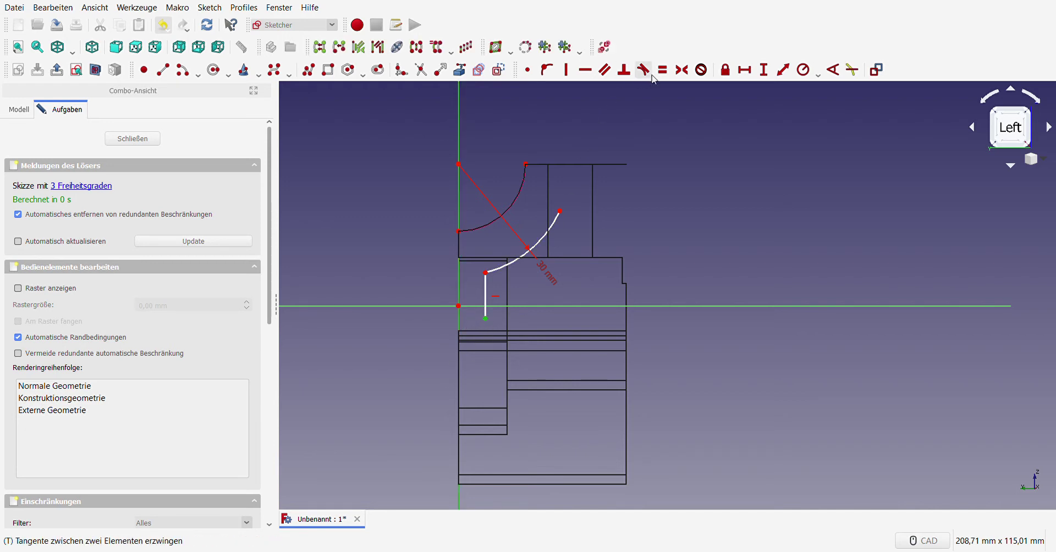
{"action": "left_click", "coordinate": [746, 75]}
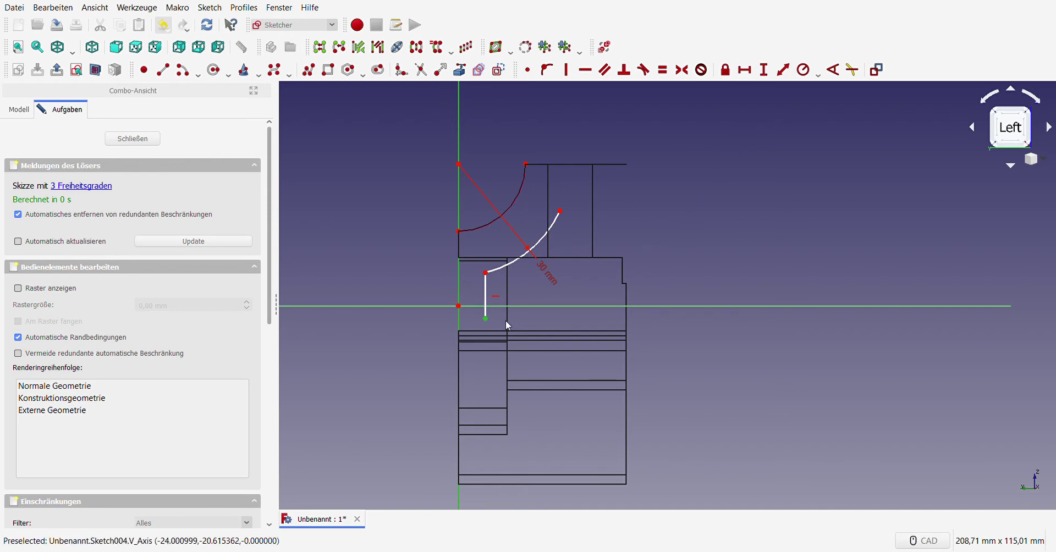
{"action": "left_click", "coordinate": [485, 318]}
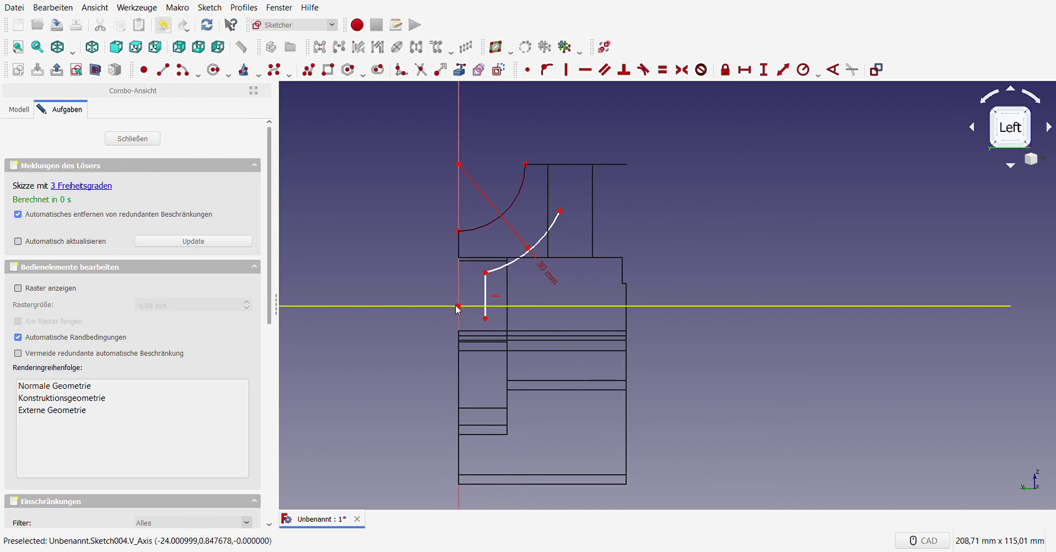
{"action": "left_click", "coordinate": [485, 319]}
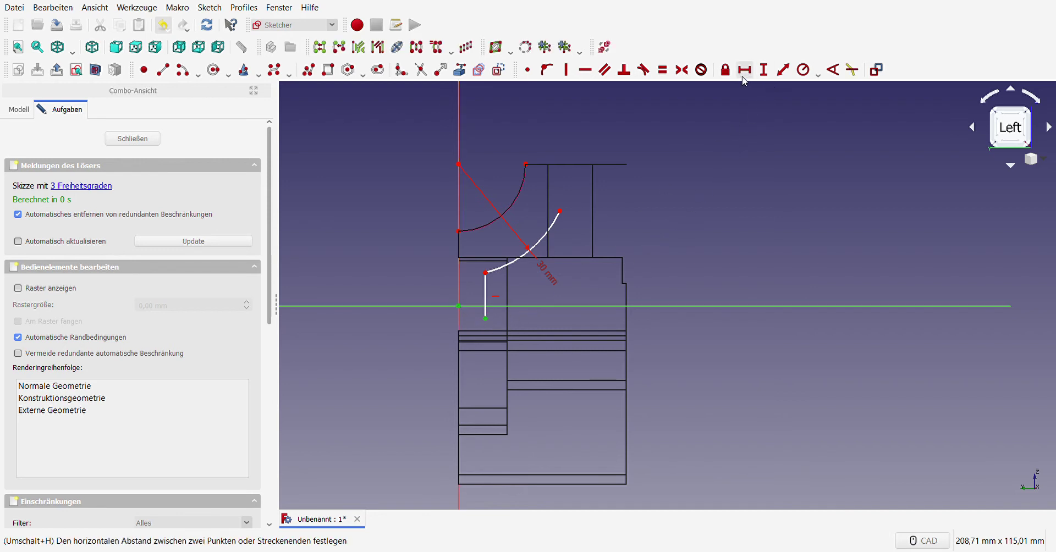
{"action": "left_click", "coordinate": [763, 70]}
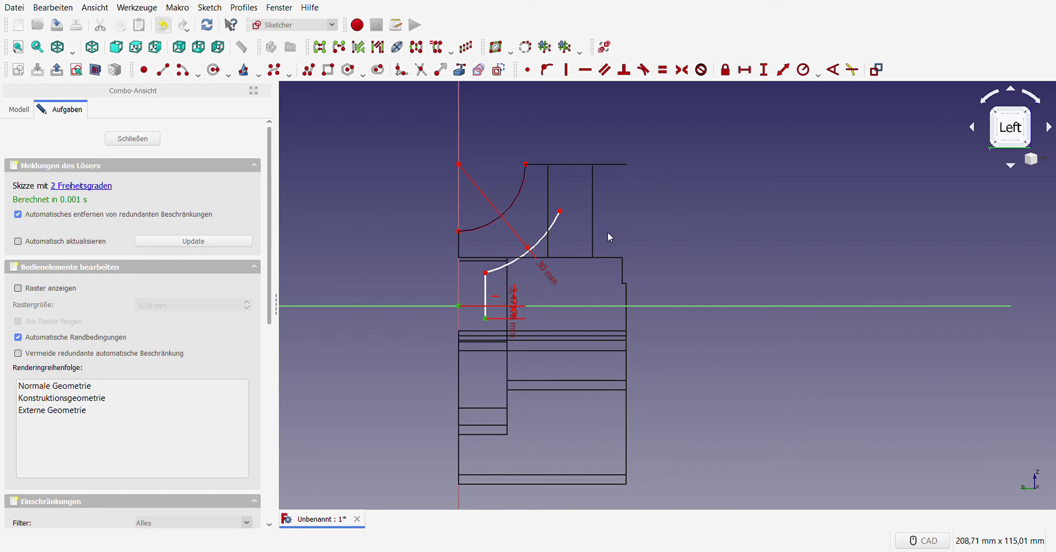
{"action": "key", "text": "ctrl+z"}
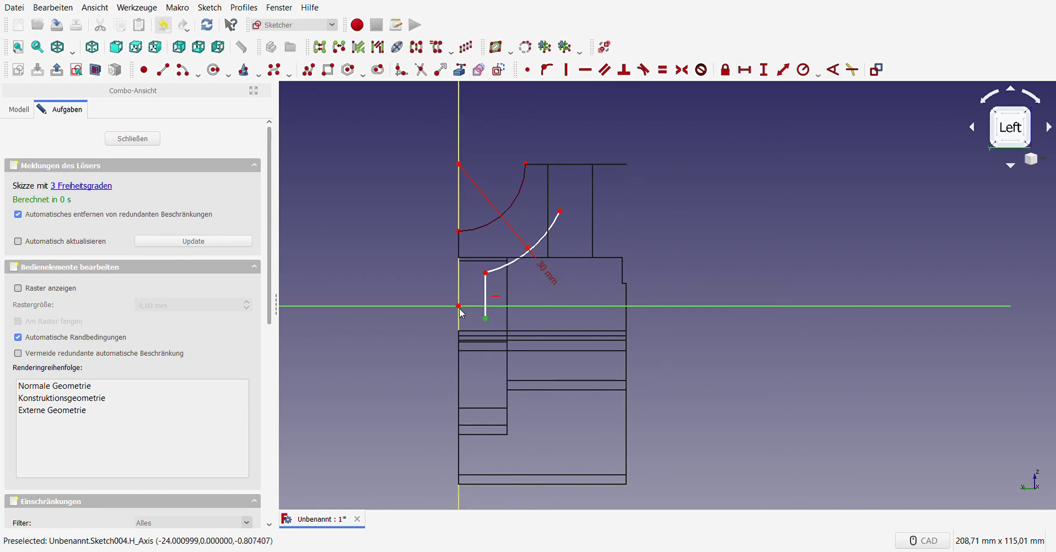
{"action": "left_click", "coordinate": [459, 306]}
{"action": "left_click", "coordinate": [764, 70]}
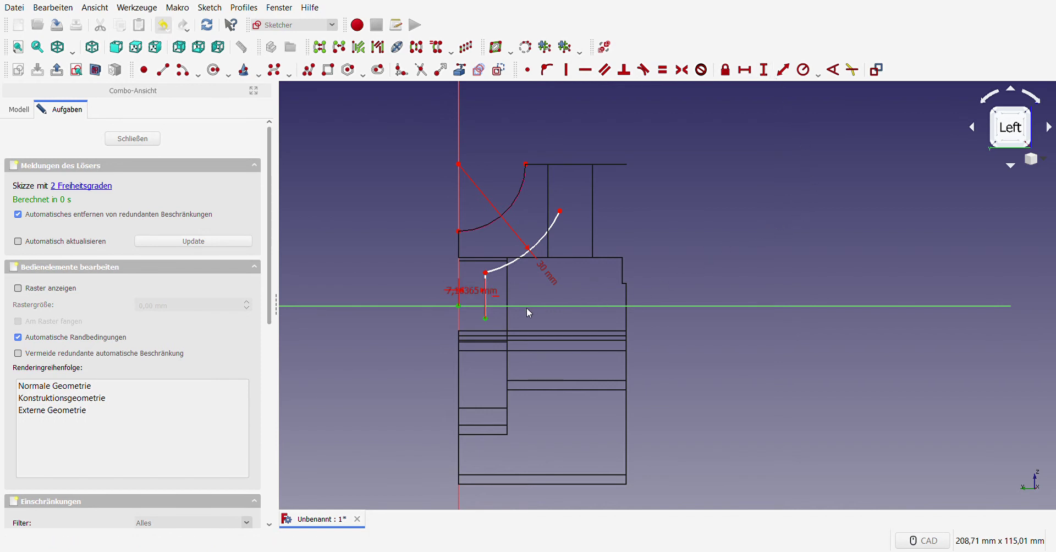
{"action": "type", "text": "17"}
{"action": "key", "text": "Return"}
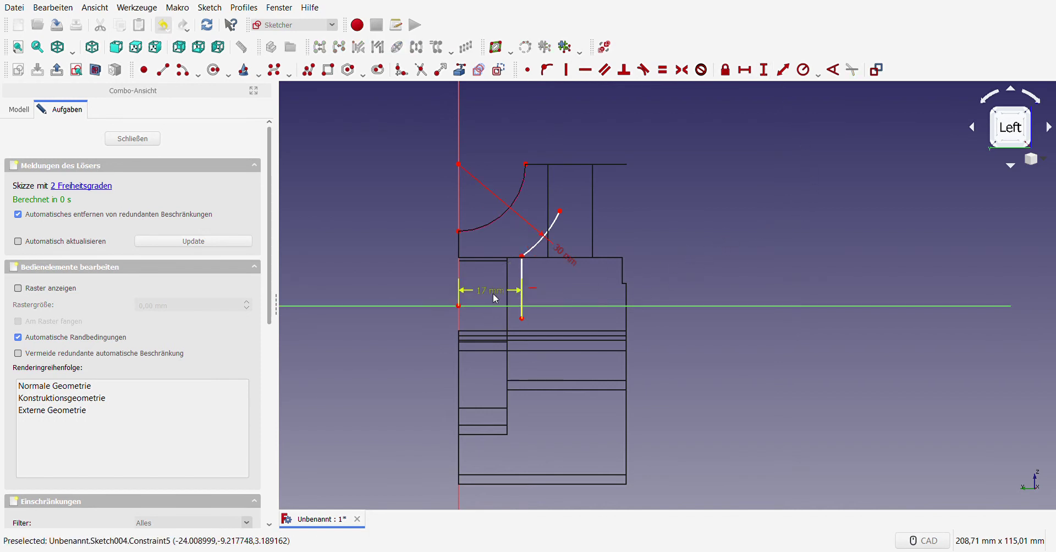
{"action": "left_click_drag", "start_coordinate": [489, 291], "coordinate": [489, 317]}
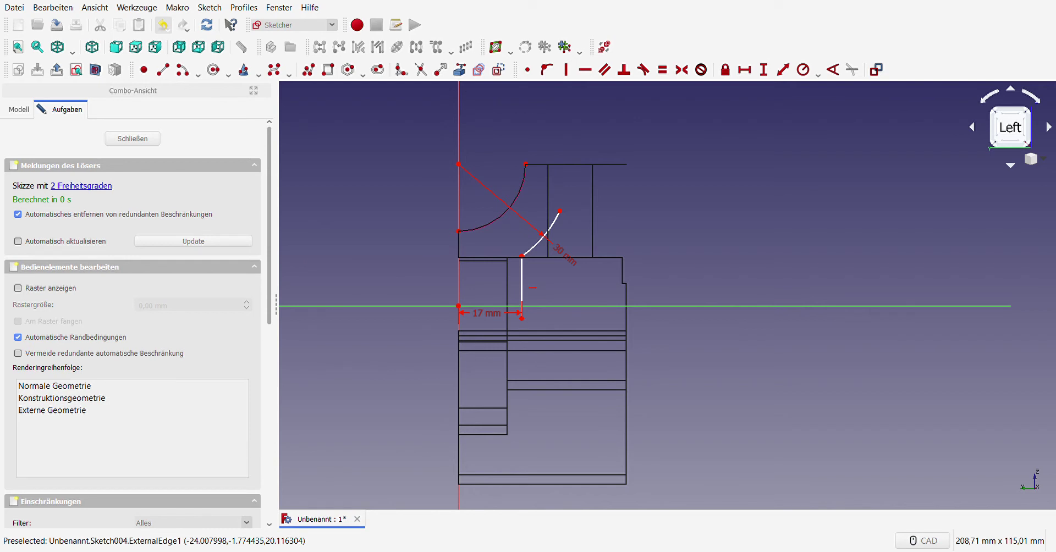
- Select the arc's upper endpoint together with the top corner point
{"action": "left_click", "coordinate": [559, 211]}
{"action": "left_click", "coordinate": [526, 165]}
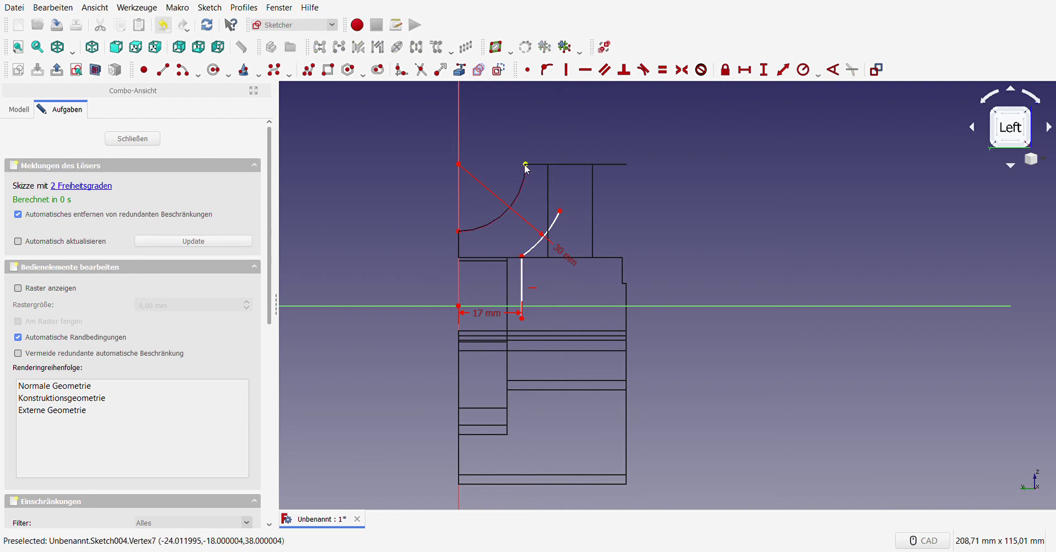
{"action": "left_click", "coordinate": [560, 212]}
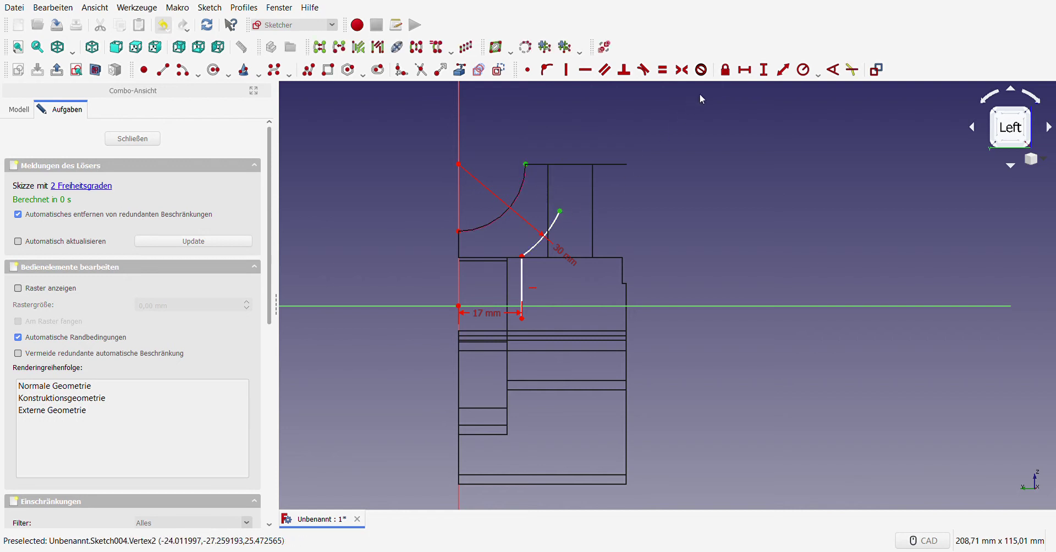
- Set a 10 mm vertical distance between the arc end and the top corner point
{"action": "left_click", "coordinate": [763, 69]}
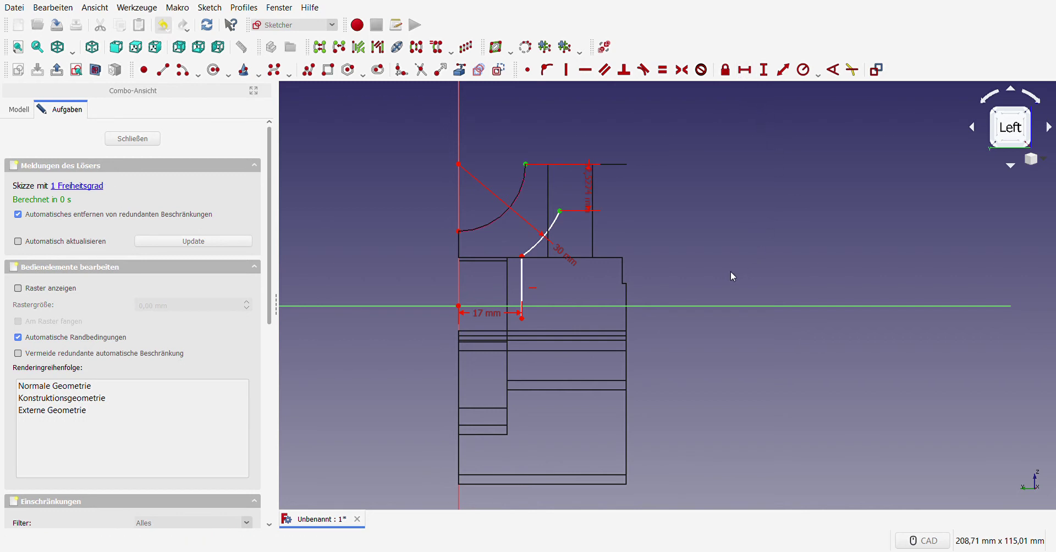
{"action": "left_click", "coordinate": [718, 233]}
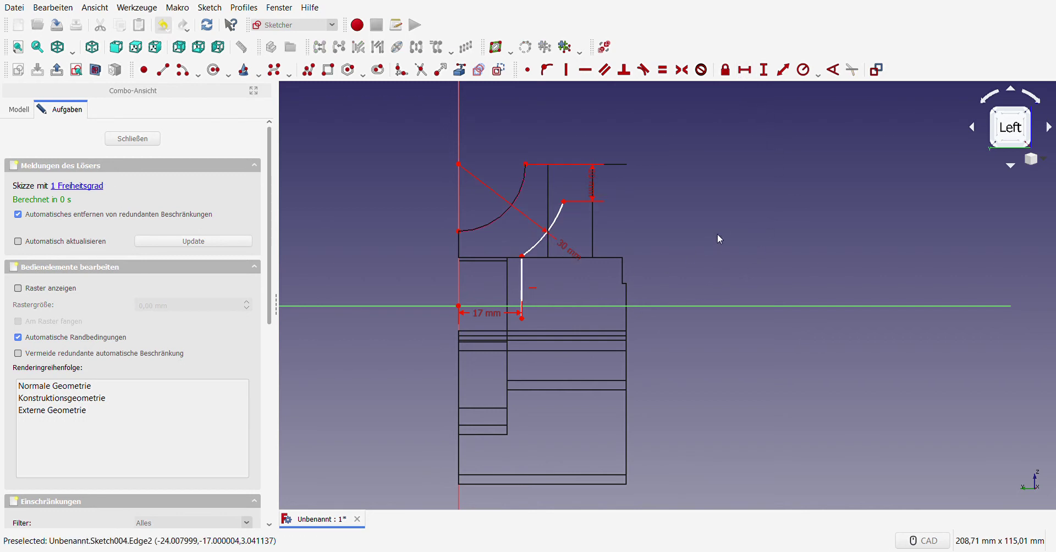
{"action": "left_click_drag", "start_coordinate": [592, 185], "coordinate": [608, 126]}
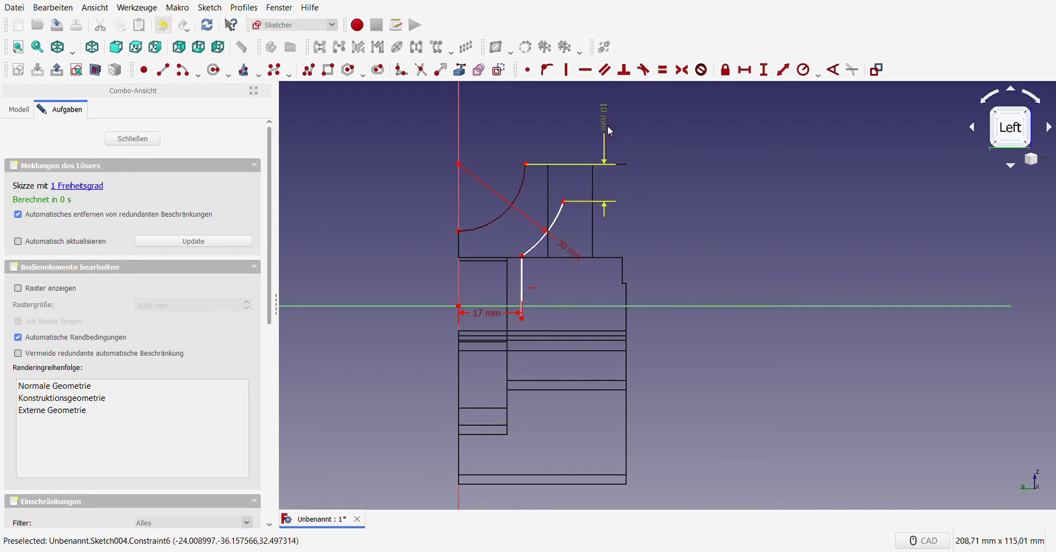
- Draw the top, right and bottom lines to close the profile
{"action": "left_click", "coordinate": [162, 69]}
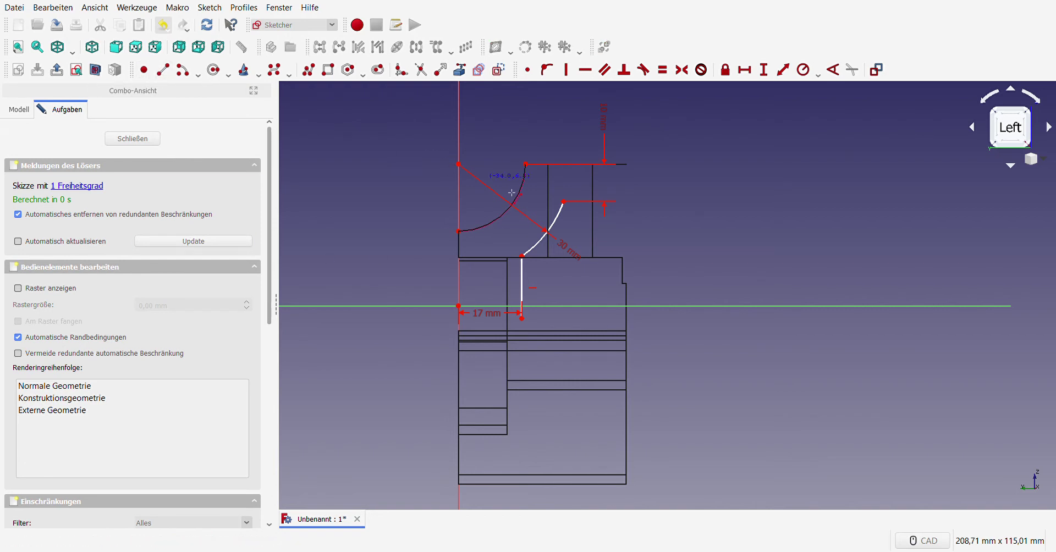
{"action": "left_click", "coordinate": [564, 201]}
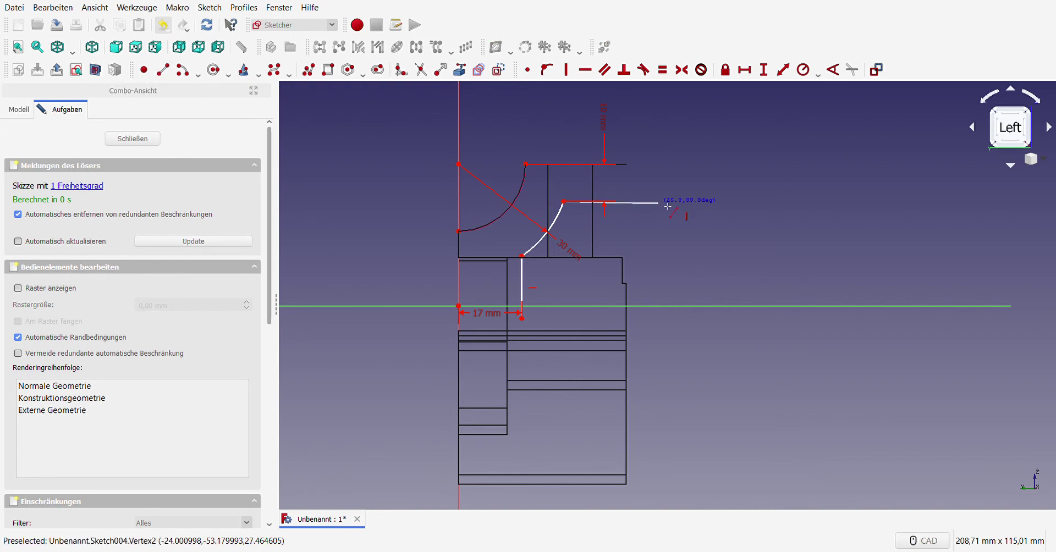
{"action": "left_click", "coordinate": [703, 202]}
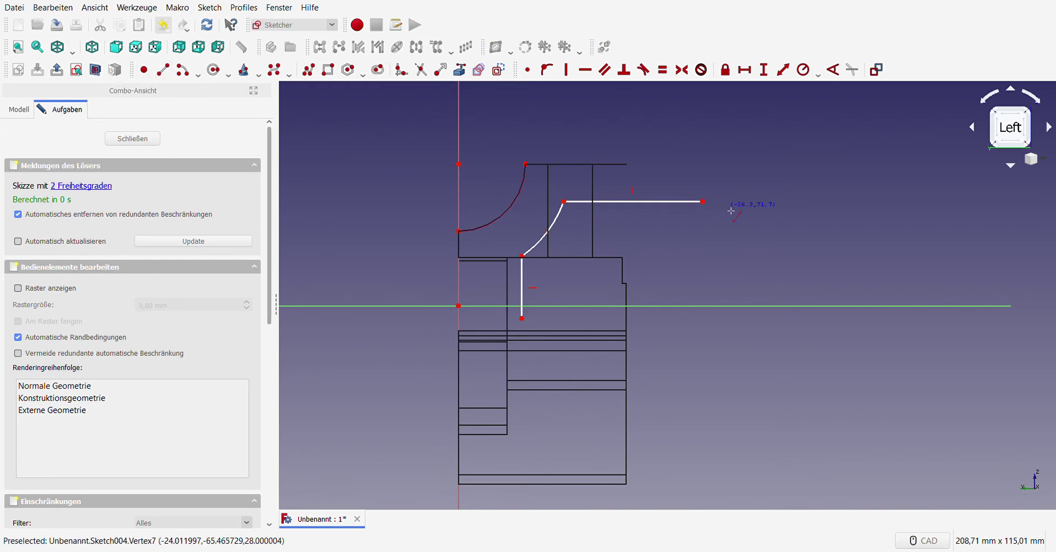
{"action": "left_click", "coordinate": [707, 319]}
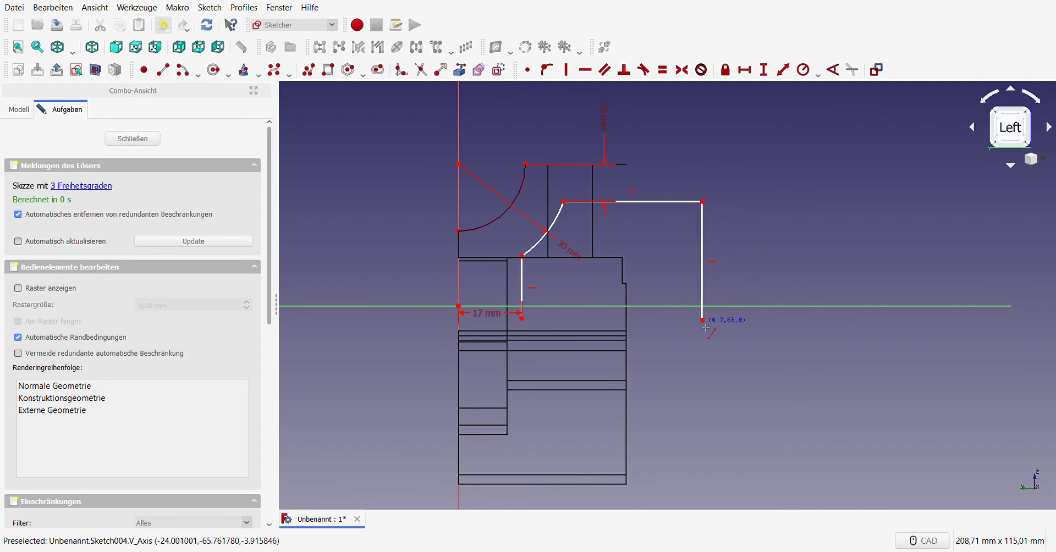
{"action": "left_click", "coordinate": [522, 318]}
{"action": "left_click", "coordinate": [703, 318]}
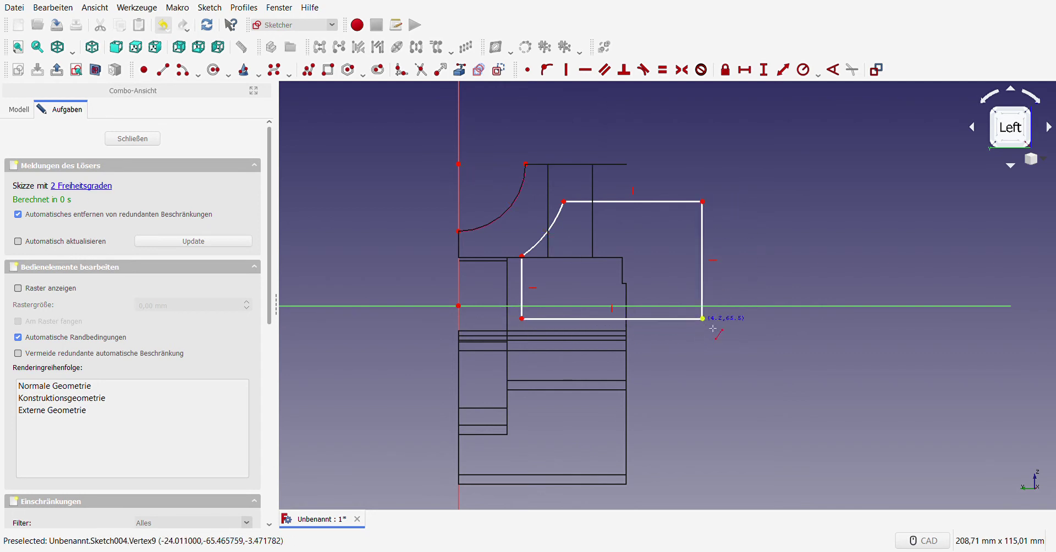
{"action": "key", "text": "Escape"}
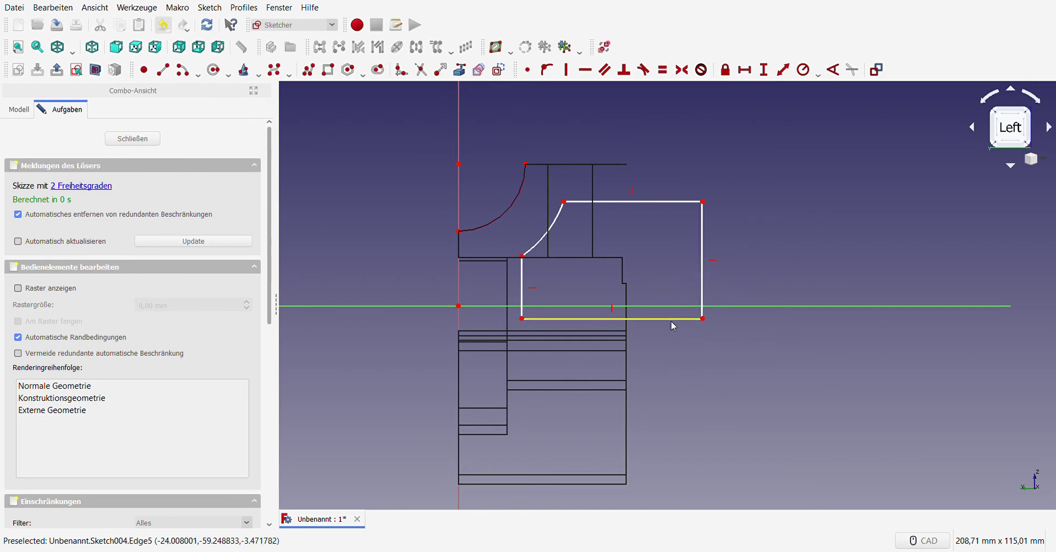
- Dimension the right edge 31.47 mm tall and the bottom edge 48.47 mm wide, then close the sketch
{"action": "left_click", "coordinate": [706, 291]}
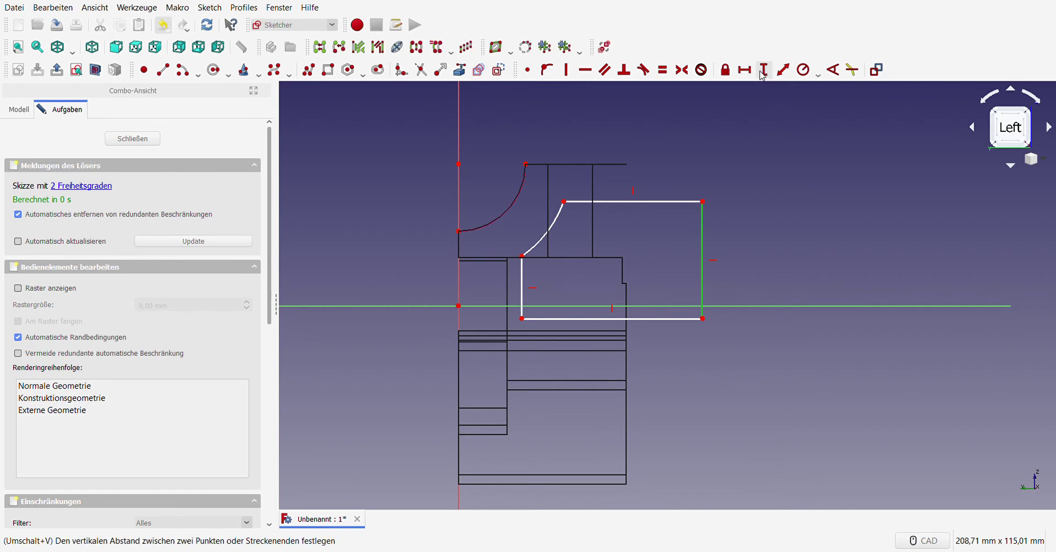
{"action": "left_click", "coordinate": [765, 71]}
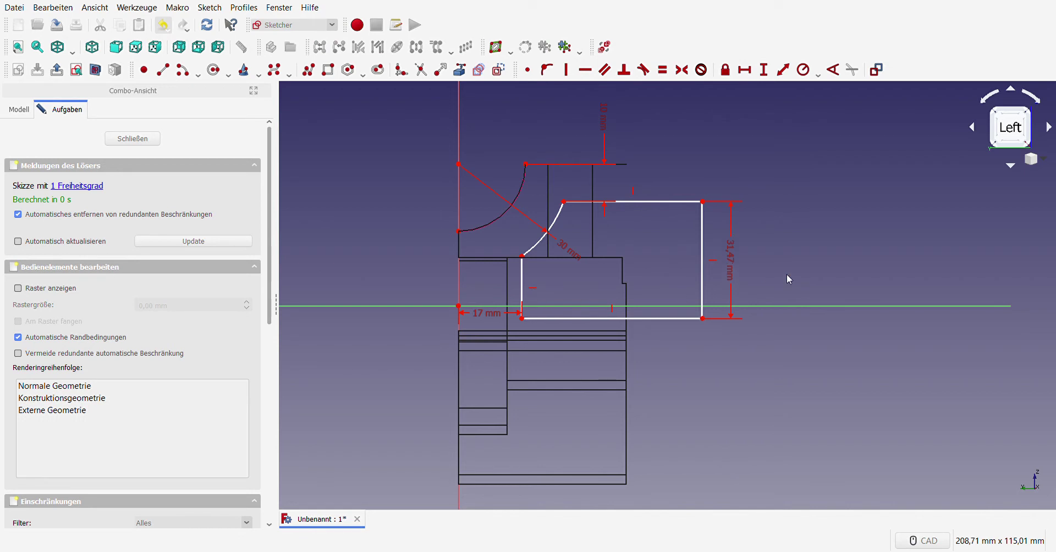
{"action": "left_click", "coordinate": [643, 318]}
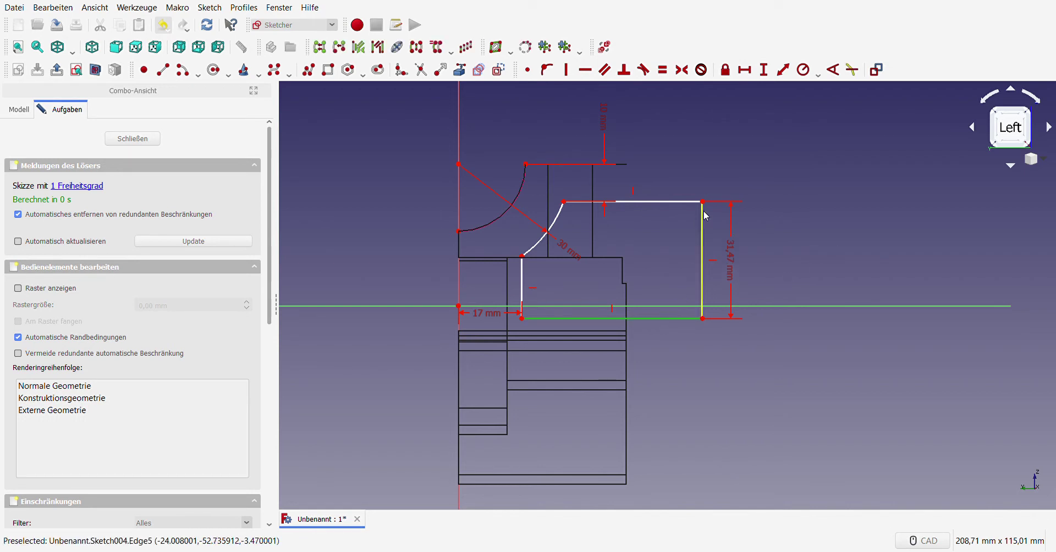
{"action": "left_click", "coordinate": [744, 69]}
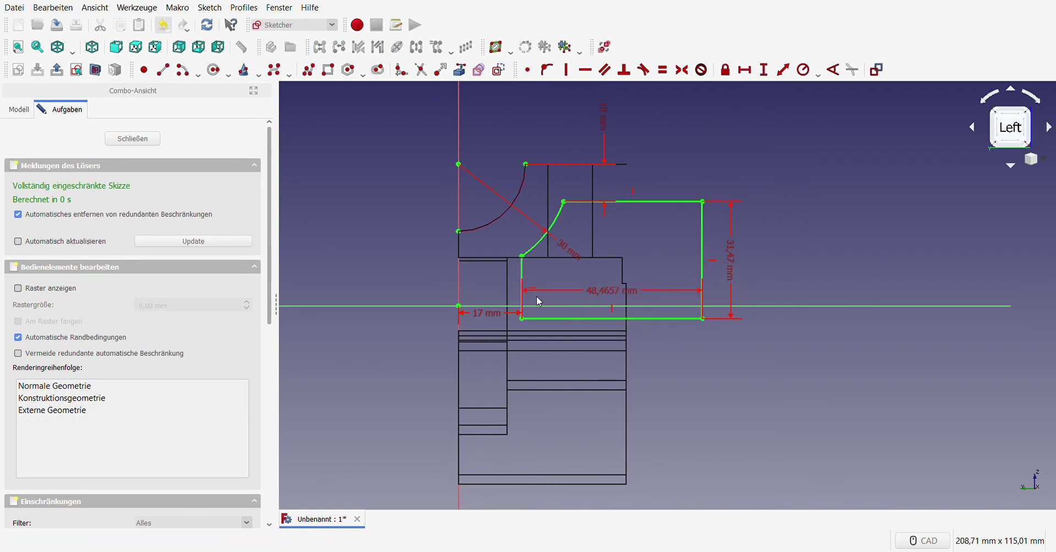
{"action": "left_click", "coordinate": [138, 138]}
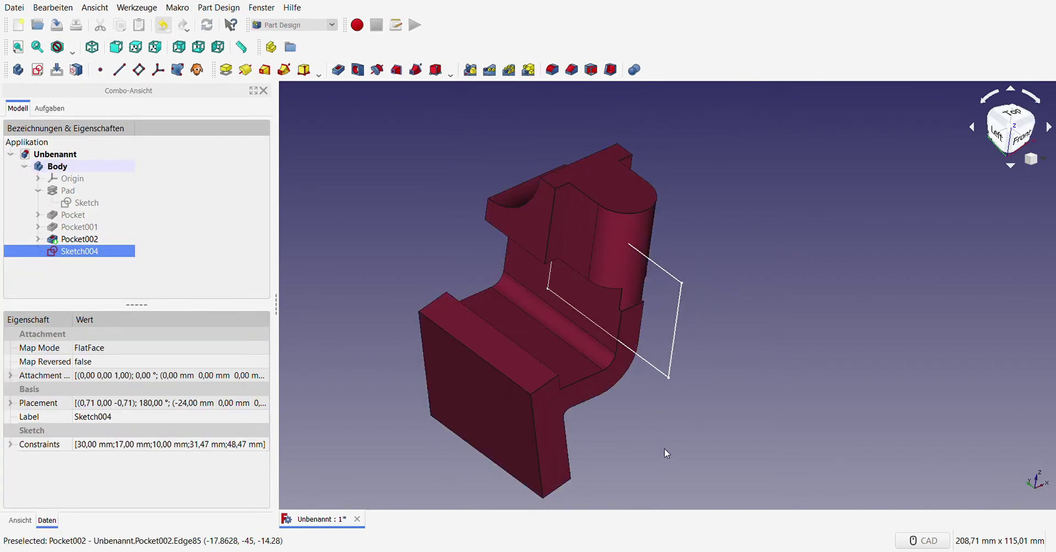
- Create a pocket from Sketch004 and set its type to Two lengths
{"action": "mouse_move", "coordinate": [664, 453]}
{"action": "middle_mouse_down"}
{"action": "mouse_move", "coordinate": [526, 394]}
{"action": "mouse_move", "coordinate": [556, 387]}
{"action": "middle_mouse_up"}
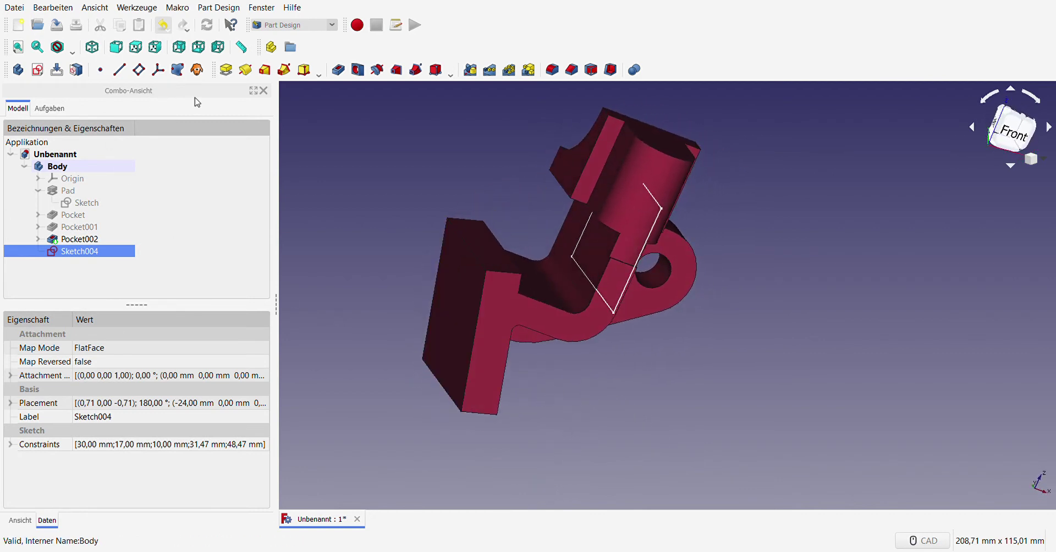
{"action": "left_click", "coordinate": [358, 69]}
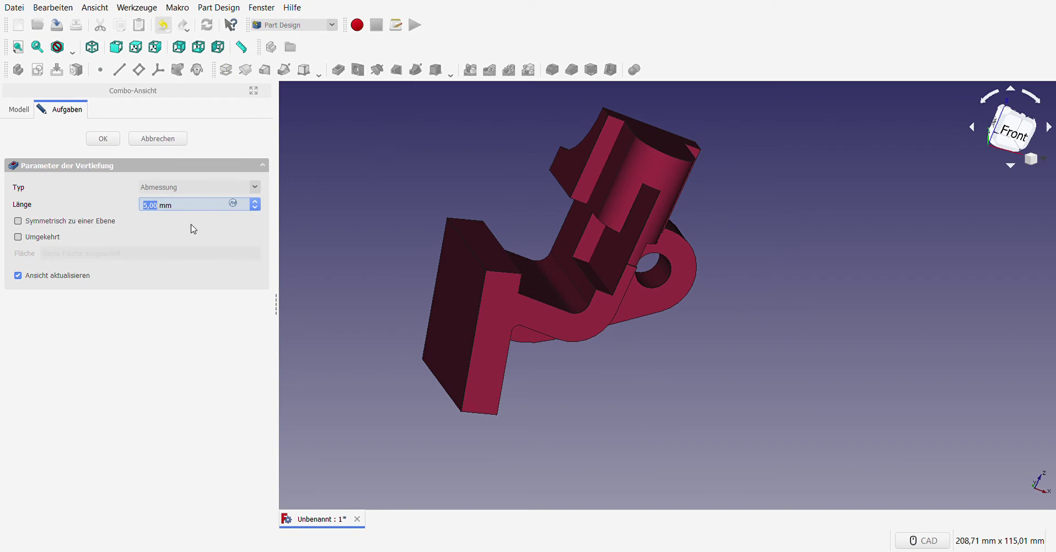
{"action": "key", "text": "shift+Tab"}
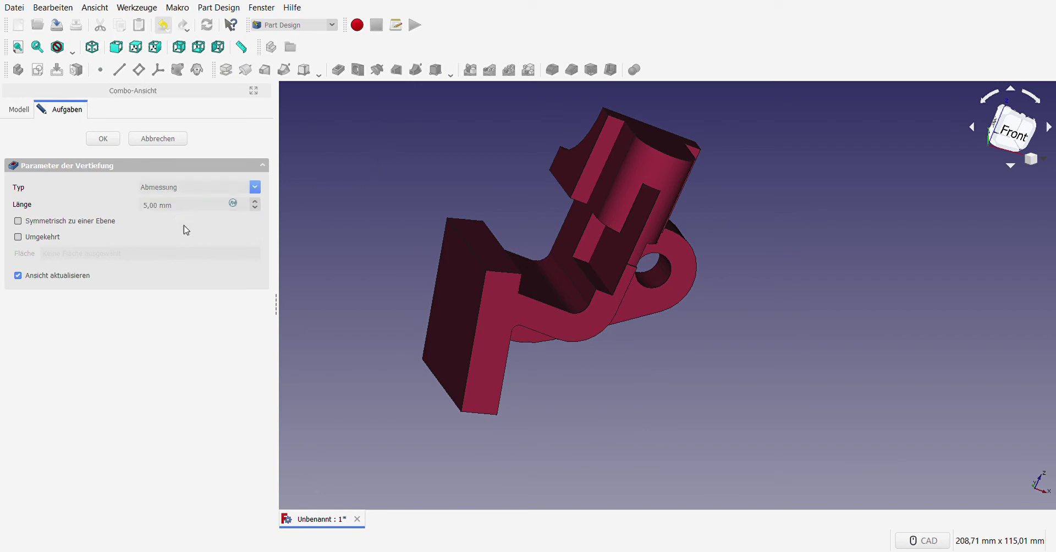
{"action": "key", "text": "End"}
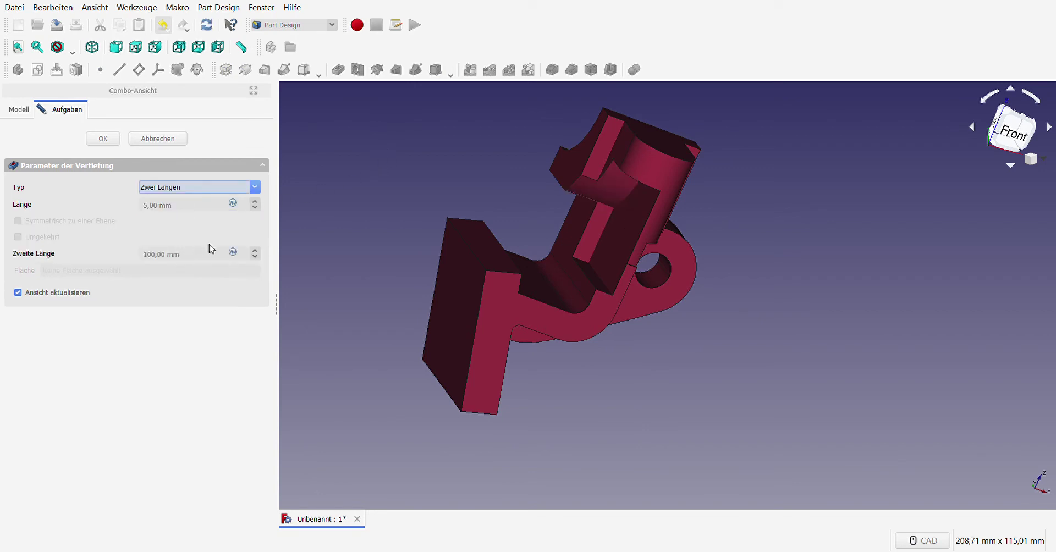
{"action": "mouse_move", "coordinate": [386, 191]}
{"action": "middle_mouse_down"}
{"action": "mouse_move", "coordinate": [502, 231]}
{"action": "mouse_move", "coordinate": [380, 227]}
{"action": "middle_mouse_up"}
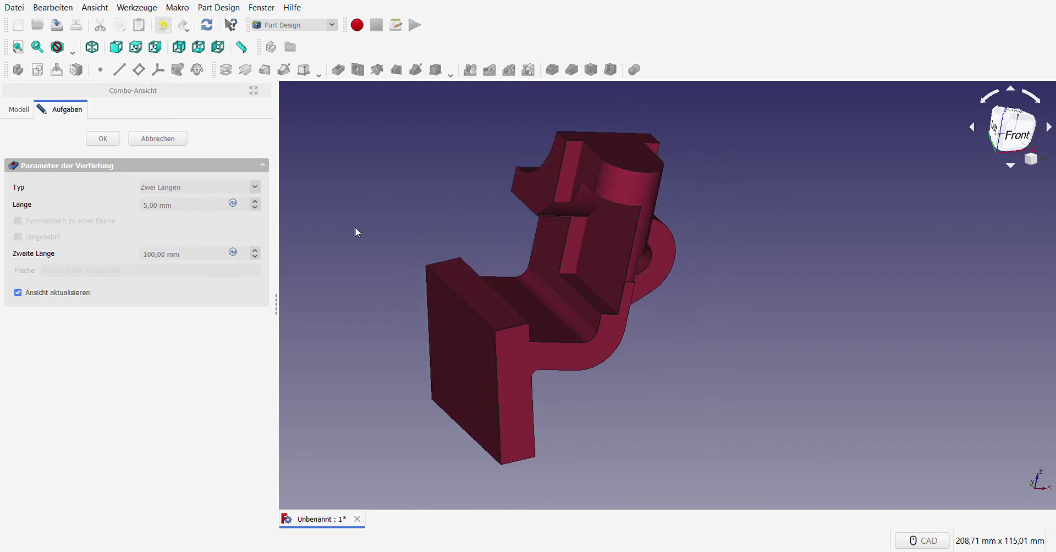
{"action": "mouse_move", "coordinate": [792, 351]}
{"action": "middle_mouse_down"}
{"action": "mouse_move", "coordinate": [625, 346]}
{"action": "mouse_move", "coordinate": [610, 337]}
{"action": "mouse_move", "coordinate": [671, 259]}
{"action": "mouse_move", "coordinate": [761, 347]}
{"action": "mouse_move", "coordinate": [824, 355]}
{"action": "middle_mouse_up"}
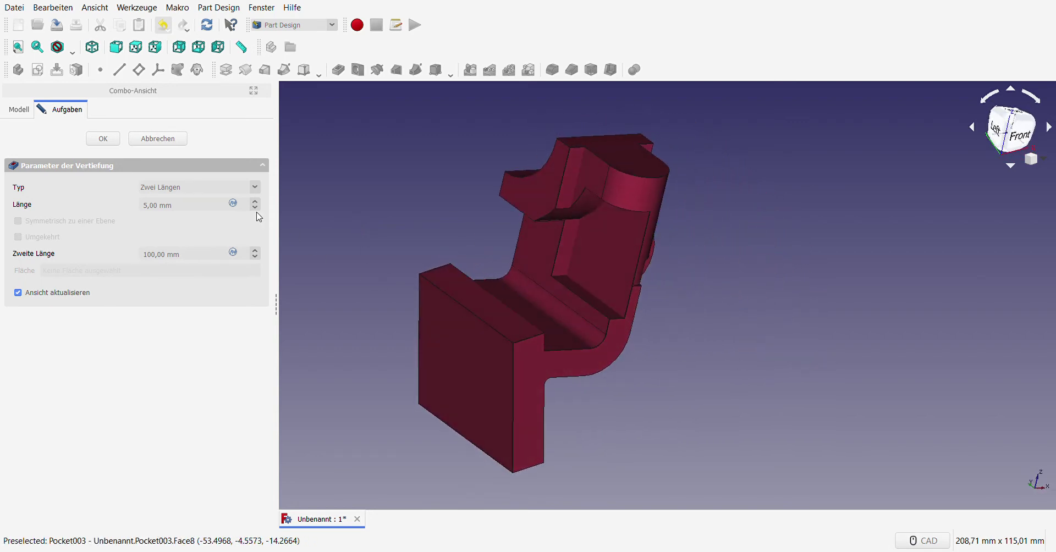
- Edit the first pocket length and check the deeper cut
{"action": "double_click", "coordinate": [198, 212]}
{"action": "type", "text": "9"}
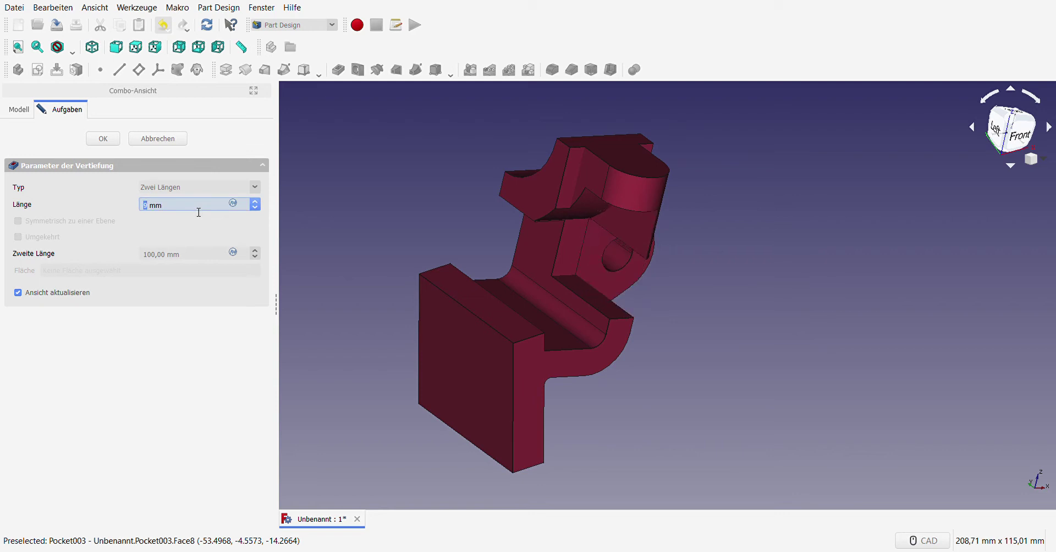
{"action": "scroll", "coordinate": [199, 212], "scroll_direction": "up", "scroll_amount": 2}
{"action": "scroll", "coordinate": [198, 212], "scroll_direction": "up", "scroll_amount": 2}
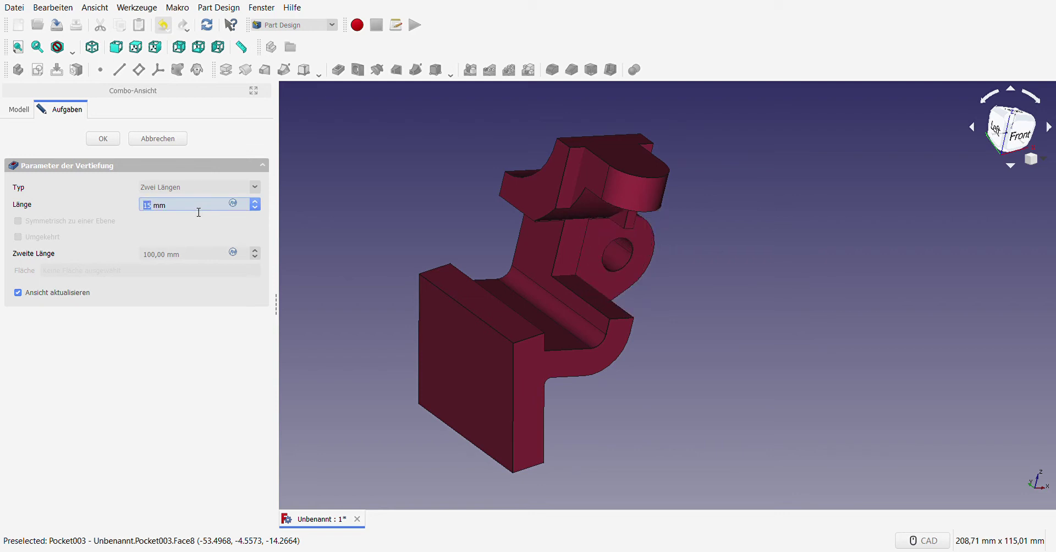
{"action": "scroll", "coordinate": [199, 212], "scroll_direction": "up", "scroll_amount": 3}
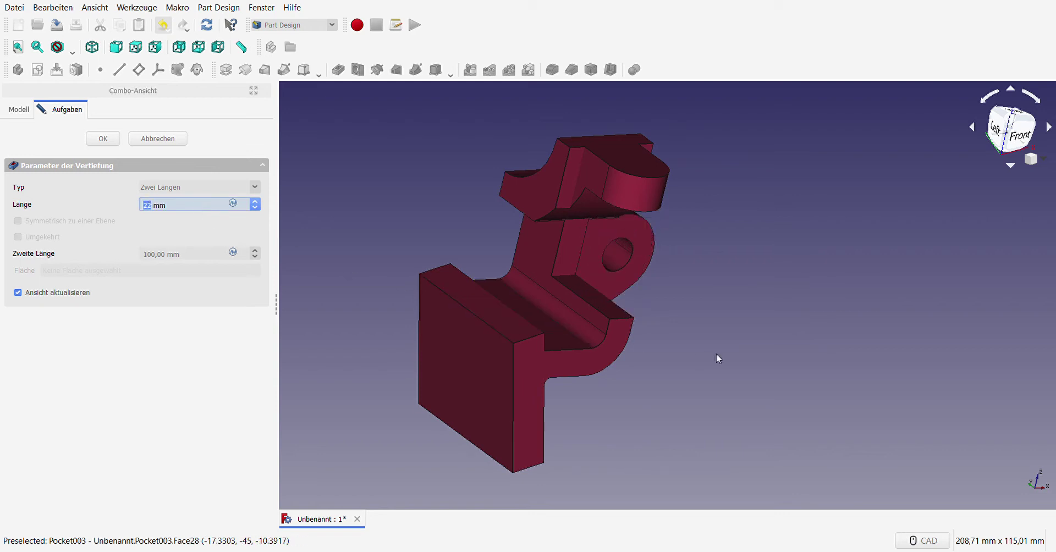
{"action": "mouse_move", "coordinate": [716, 354]}
{"action": "middle_mouse_down"}
{"action": "mouse_move", "coordinate": [500, 301]}
{"action": "mouse_move", "coordinate": [610, 308]}
{"action": "mouse_move", "coordinate": [641, 290]}
{"action": "mouse_move", "coordinate": [721, 316]}
{"action": "mouse_move", "coordinate": [756, 342]}
{"action": "mouse_move", "coordinate": [766, 366]}
{"action": "mouse_move", "coordinate": [695, 358]}
{"action": "mouse_move", "coordinate": [674, 332]}
{"action": "middle_mouse_up"}
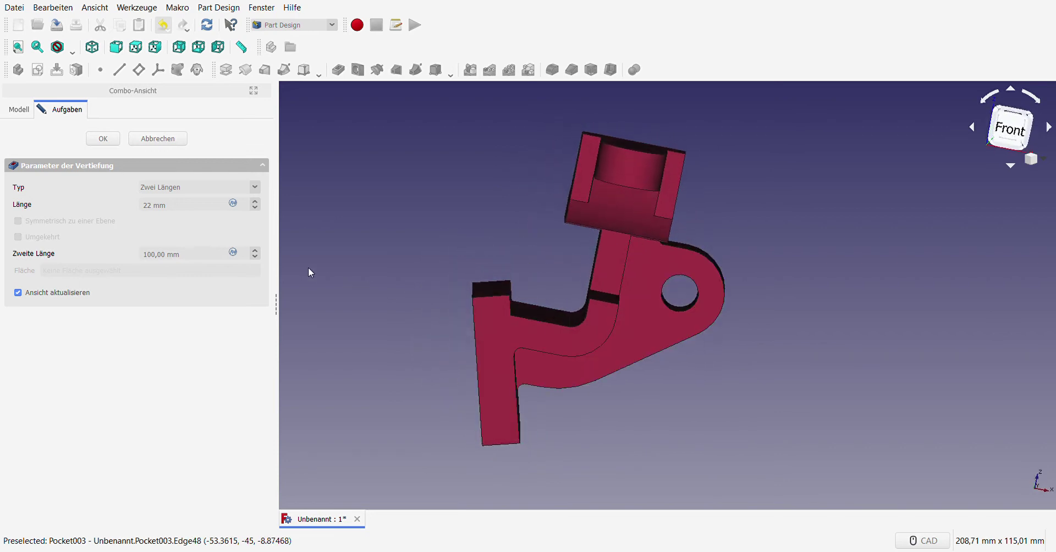
- Enter 22 mm as the second pocket length and review the cut
{"action": "left_click", "coordinate": [197, 254]}
{"action": "scroll", "coordinate": [198, 259], "scroll_direction": "down", "scroll_amount": 5}
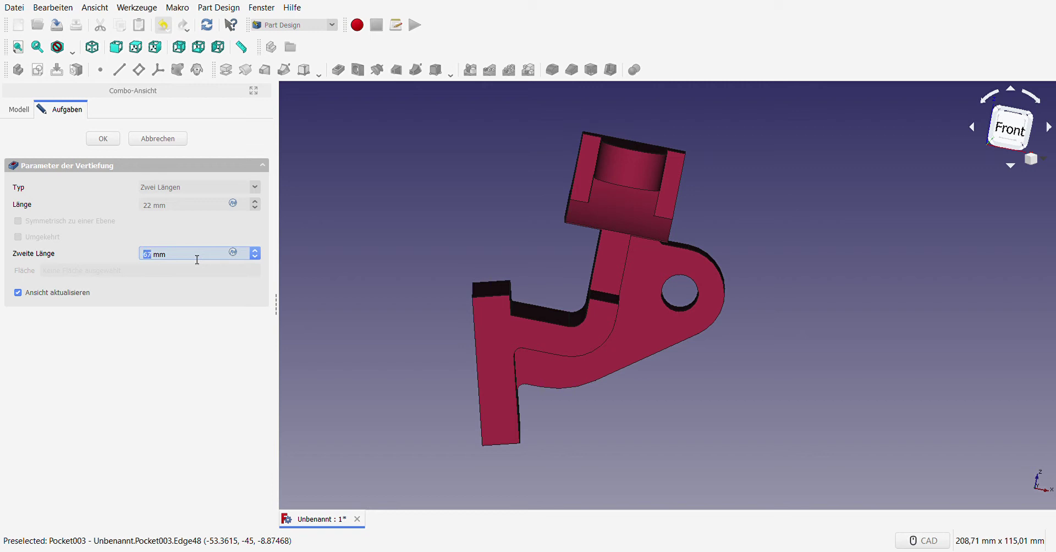
{"action": "scroll", "coordinate": [197, 259], "scroll_direction": "down", "scroll_amount": 4}
{"action": "type", "text": "22"}
{"action": "middle_click_drag", "start_coordinate": [427, 259], "coordinate": [492, 288]}
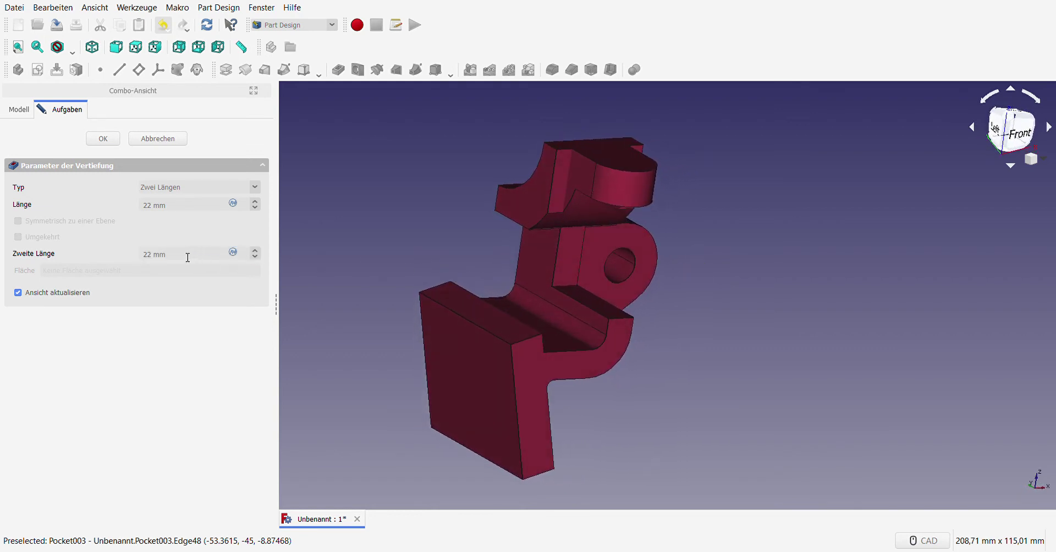
{"action": "scroll", "coordinate": [192, 257], "scroll_direction": "up", "scroll_amount": 3}
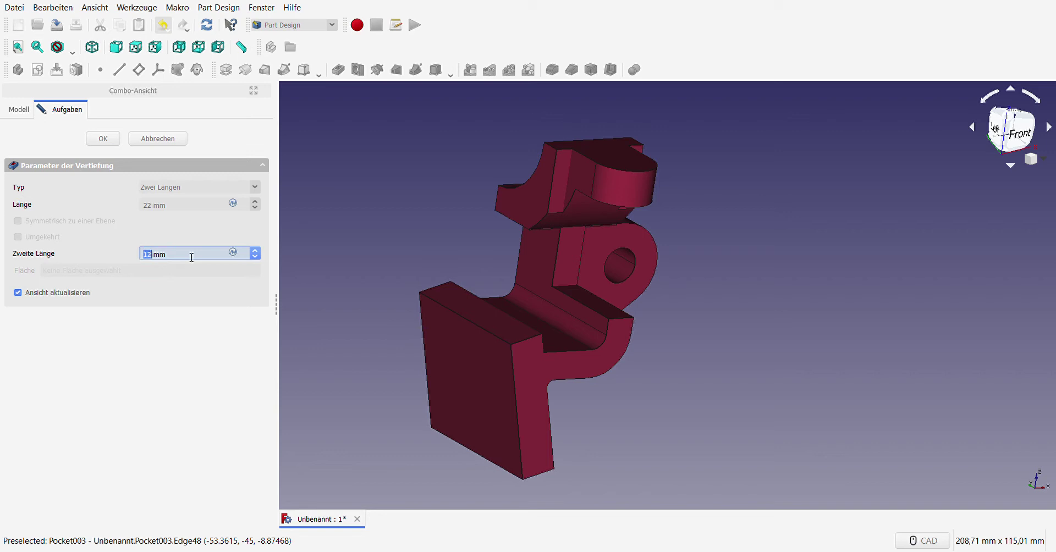
{"action": "type", "text": "10"}
{"action": "scroll", "coordinate": [192, 258], "scroll_direction": "down", "scroll_amount": 5}
{"action": "scroll", "coordinate": [191, 257], "scroll_direction": "up", "scroll_amount": 5}
{"action": "mouse_move", "coordinate": [550, 316]}
{"action": "middle_mouse_down"}
{"action": "mouse_move", "coordinate": [612, 313]}
{"action": "mouse_move", "coordinate": [483, 297]}
{"action": "mouse_move", "coordinate": [601, 337]}
{"action": "mouse_move", "coordinate": [777, 350]}
{"action": "middle_mouse_up"}
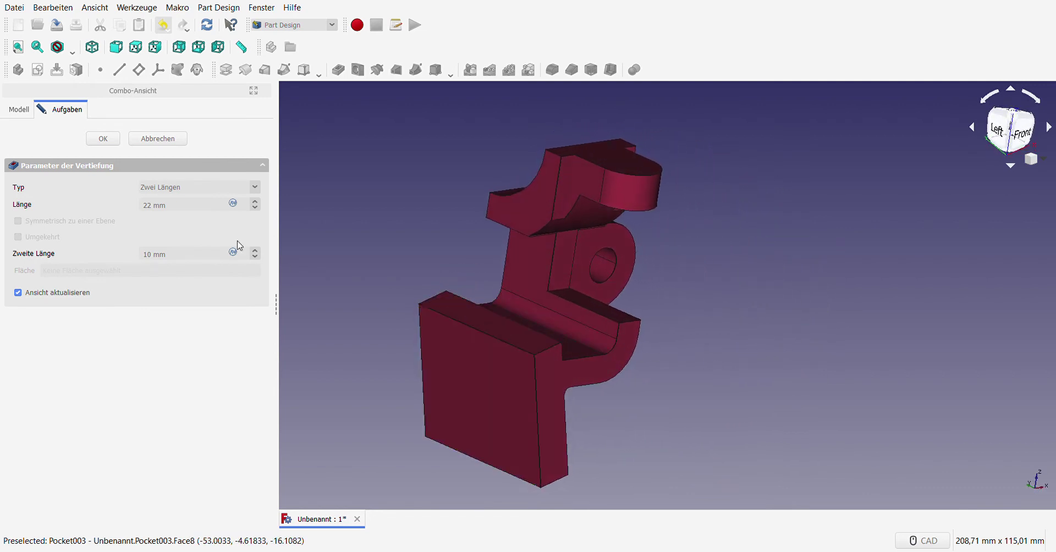
- Confirm the two-length pocket, then start a new sketch on the front L-shaped face
{"action": "left_click", "coordinate": [105, 139]}
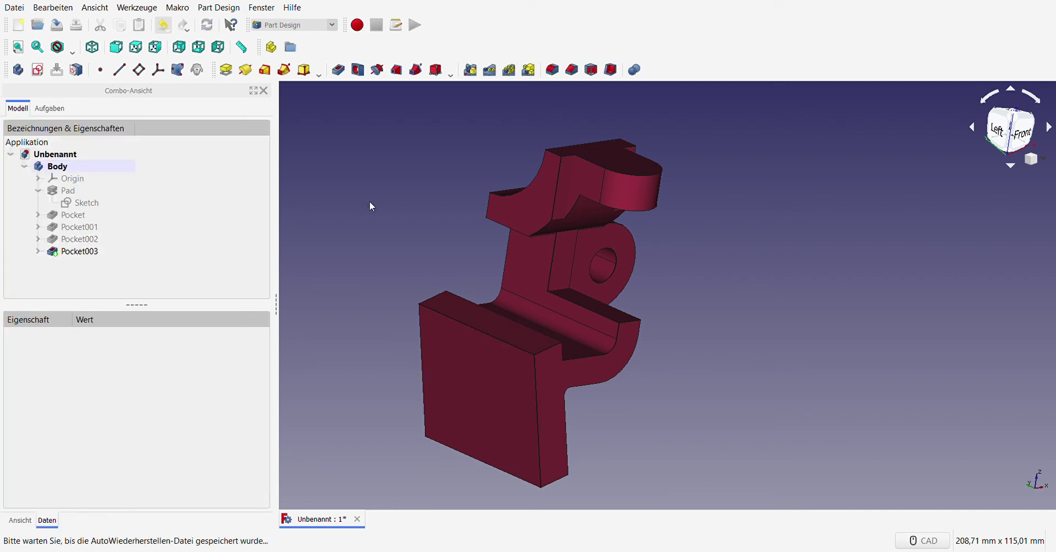
{"action": "mouse_move", "coordinate": [856, 376]}
{"action": "middle_mouse_down"}
{"action": "mouse_move", "coordinate": [654, 386]}
{"action": "mouse_move", "coordinate": [690, 372]}
{"action": "mouse_move", "coordinate": [702, 308]}
{"action": "mouse_move", "coordinate": [700, 368]}
{"action": "middle_mouse_up"}
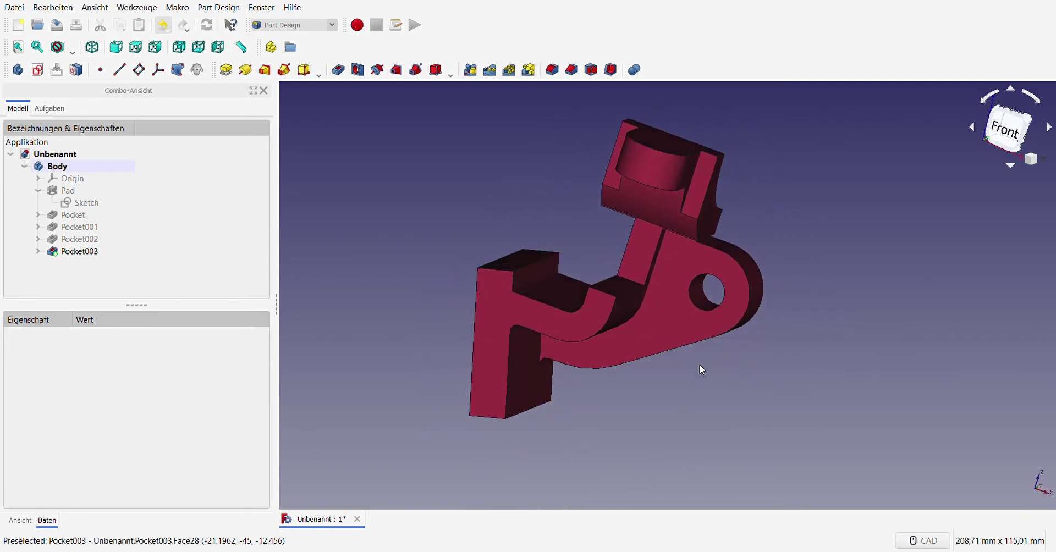
{"action": "left_click", "coordinate": [550, 313]}
{"action": "left_click", "coordinate": [57, 69]}
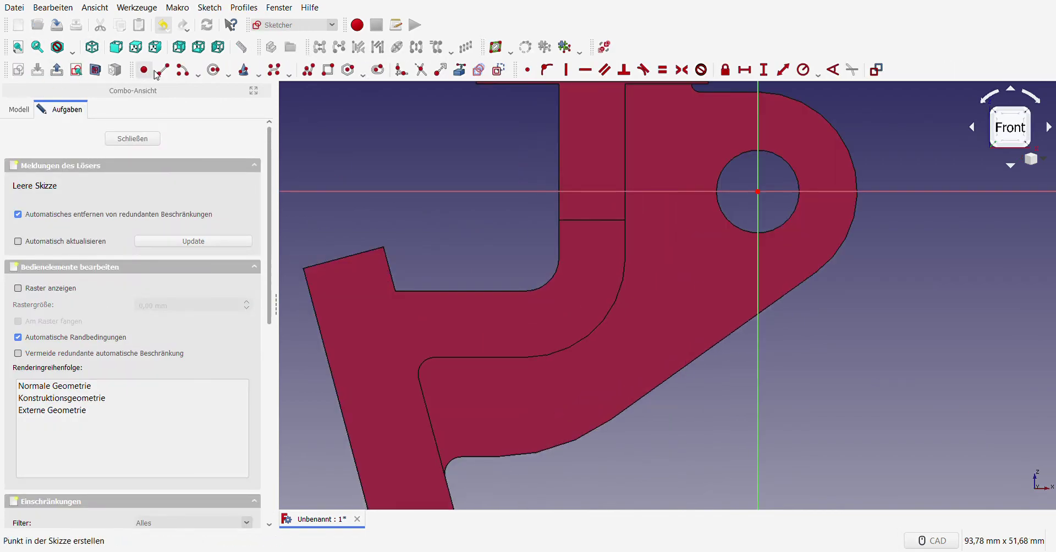
- Draw the slanted end, top, right and bottom lines of a four-sided outline
{"action": "left_click", "coordinate": [162, 69]}
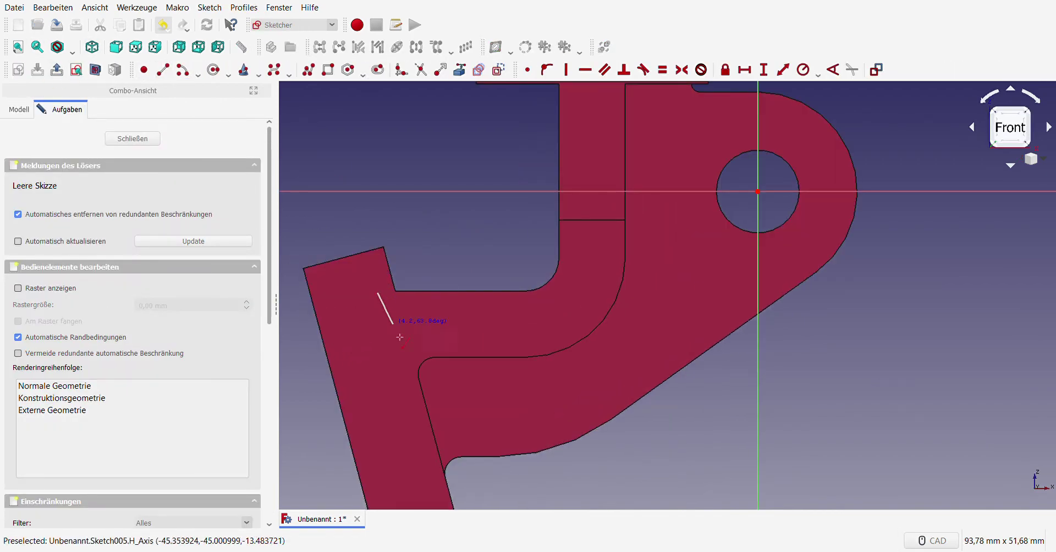
{"action": "left_click", "coordinate": [409, 400]}
{"action": "scroll", "coordinate": [459, 387], "scroll_direction": "down", "scroll_amount": 4}
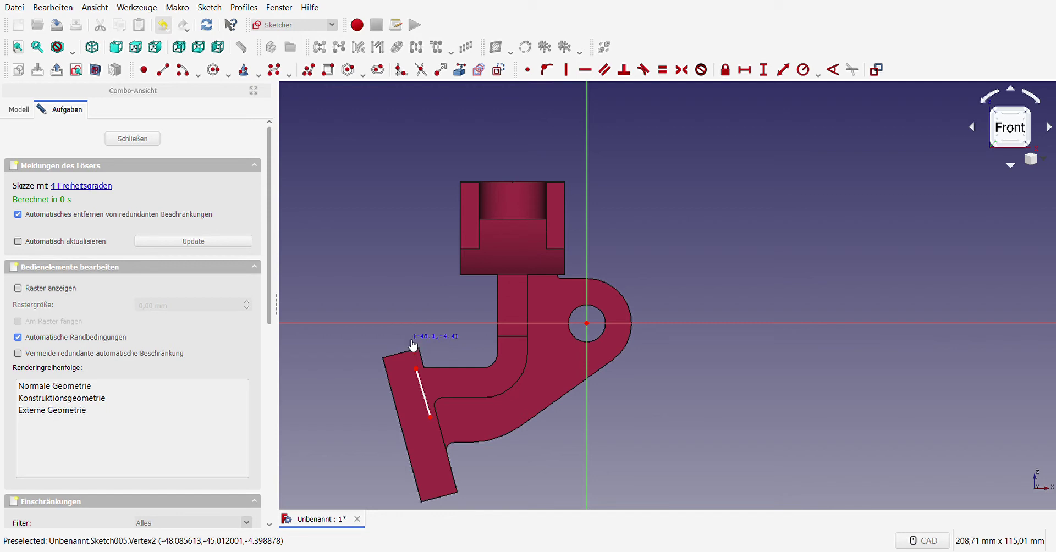
{"action": "left_click", "coordinate": [409, 339]}
{"action": "left_click", "coordinate": [560, 339]}
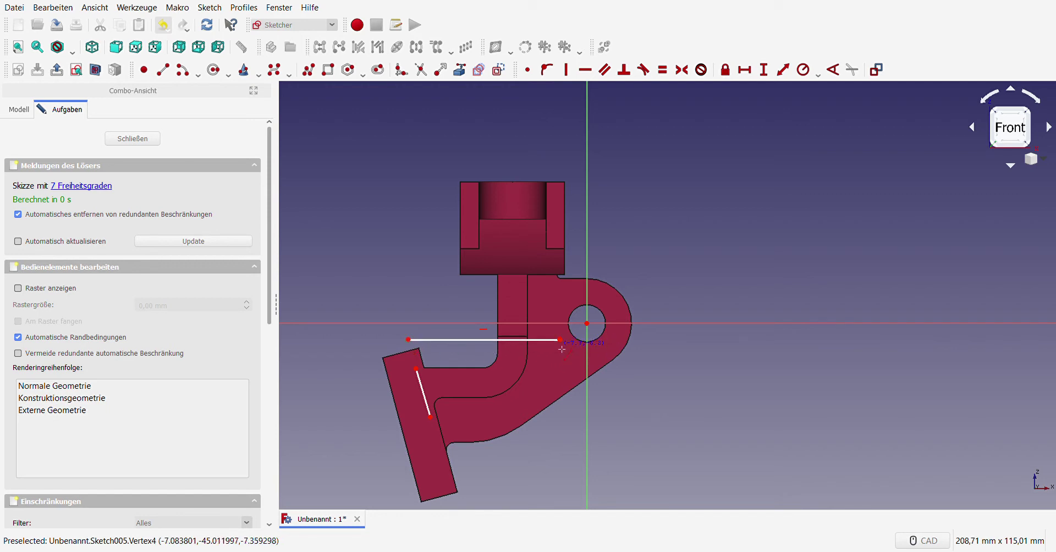
{"action": "left_click", "coordinate": [556, 416]}
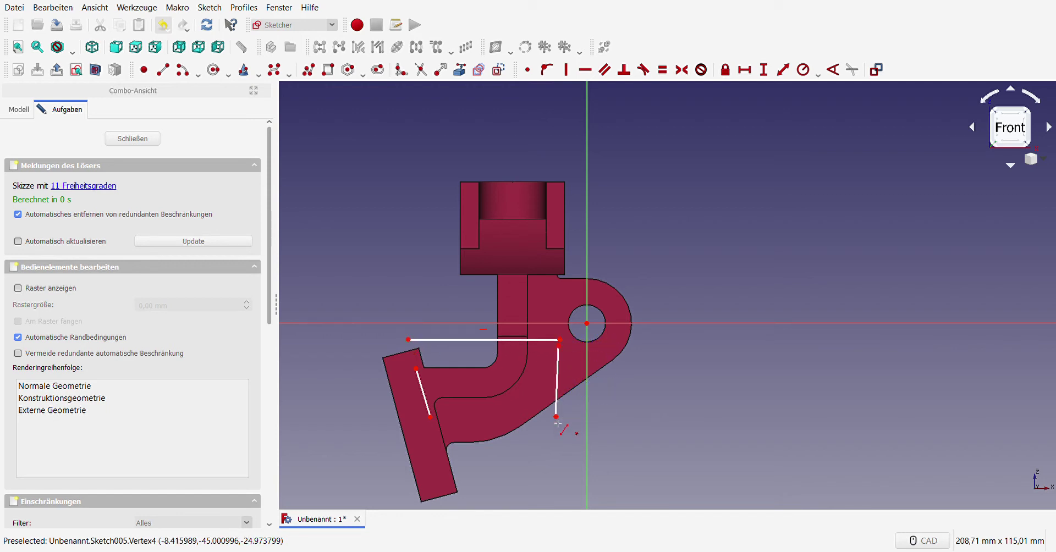
{"action": "left_click", "coordinate": [451, 417]}
{"action": "left_click", "coordinate": [546, 417]}
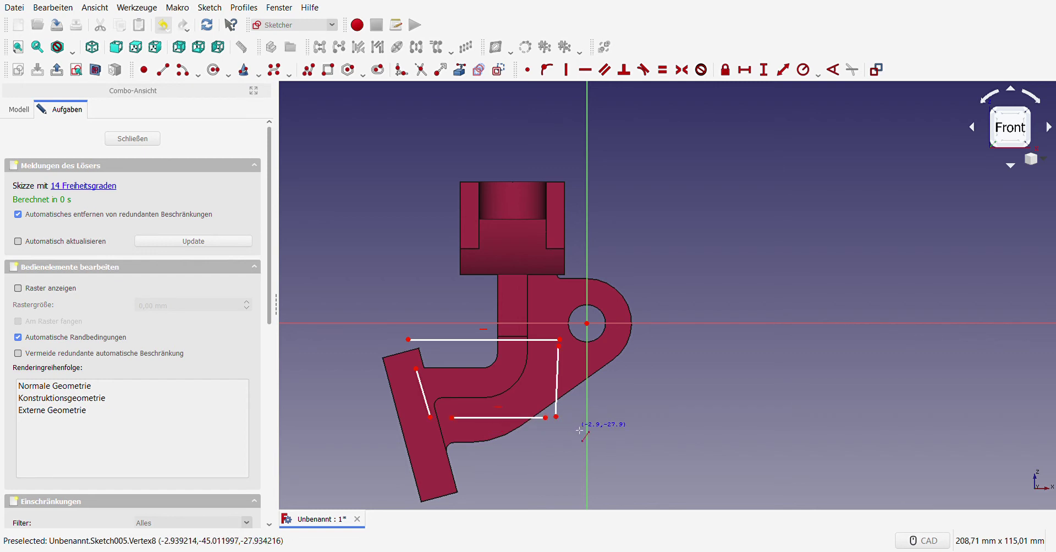
- Join the outline's corners with coincident constraints and select its right edge
{"action": "left_click", "coordinate": [430, 417]}
{"action": "left_click", "coordinate": [451, 417]}
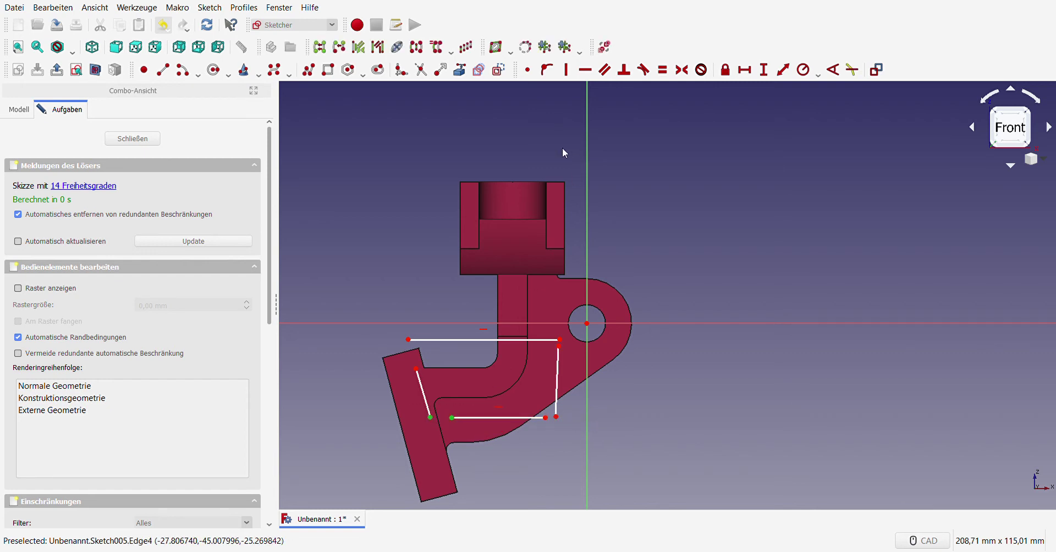
{"action": "left_click", "coordinate": [527, 69]}
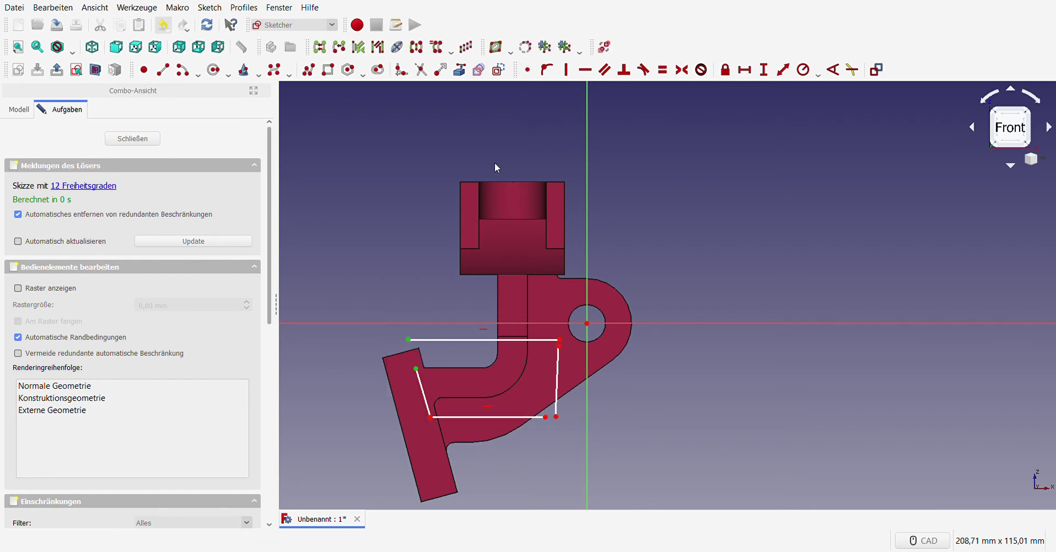
{"action": "left_click", "coordinate": [527, 69]}
{"action": "left_click", "coordinate": [558, 345]}
{"action": "left_click", "coordinate": [559, 368]}
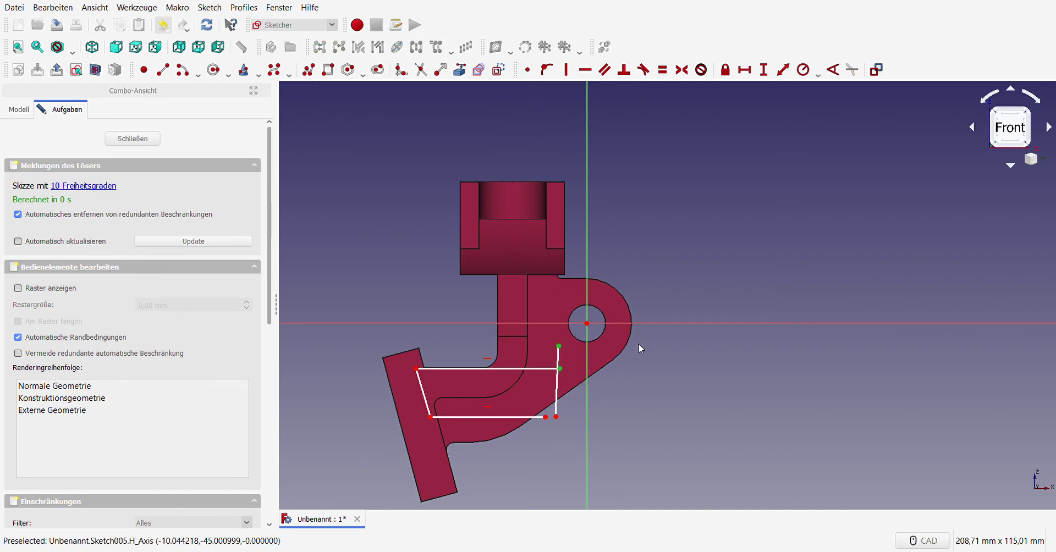
{"action": "left_click", "coordinate": [526, 69]}
{"action": "left_click", "coordinate": [545, 417]}
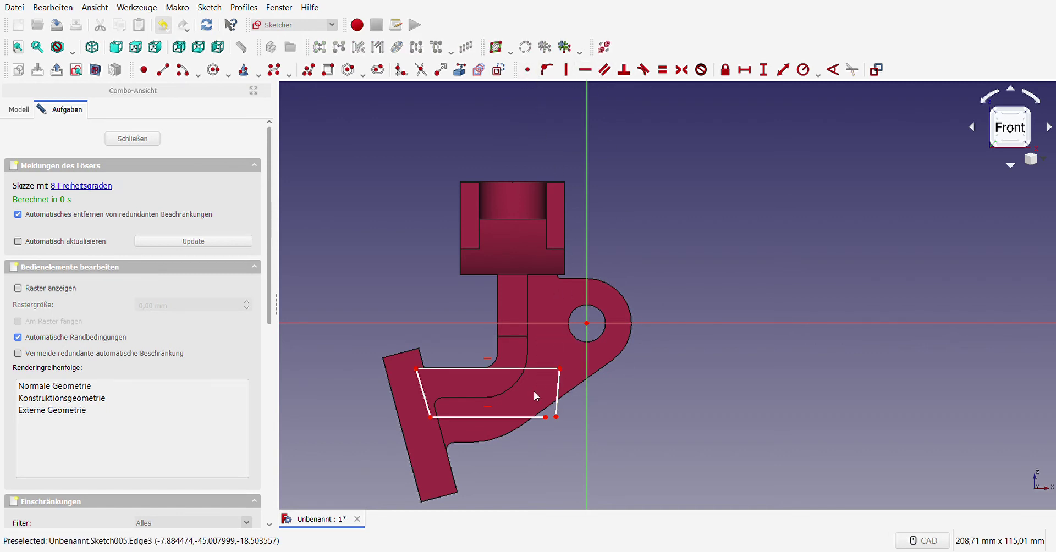
{"action": "left_click", "coordinate": [556, 417]}
{"action": "left_click", "coordinate": [527, 69]}
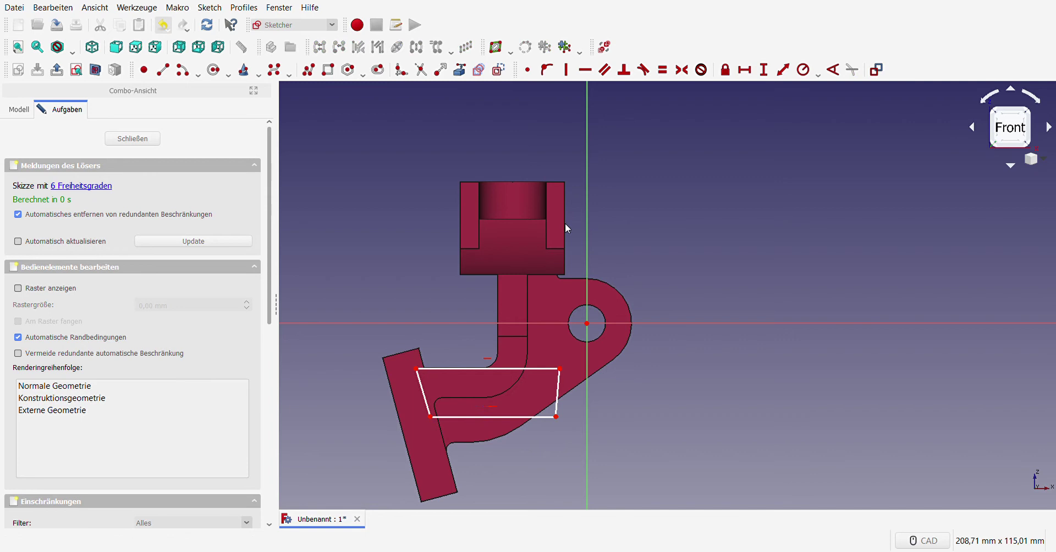
{"action": "left_click", "coordinate": [562, 405]}
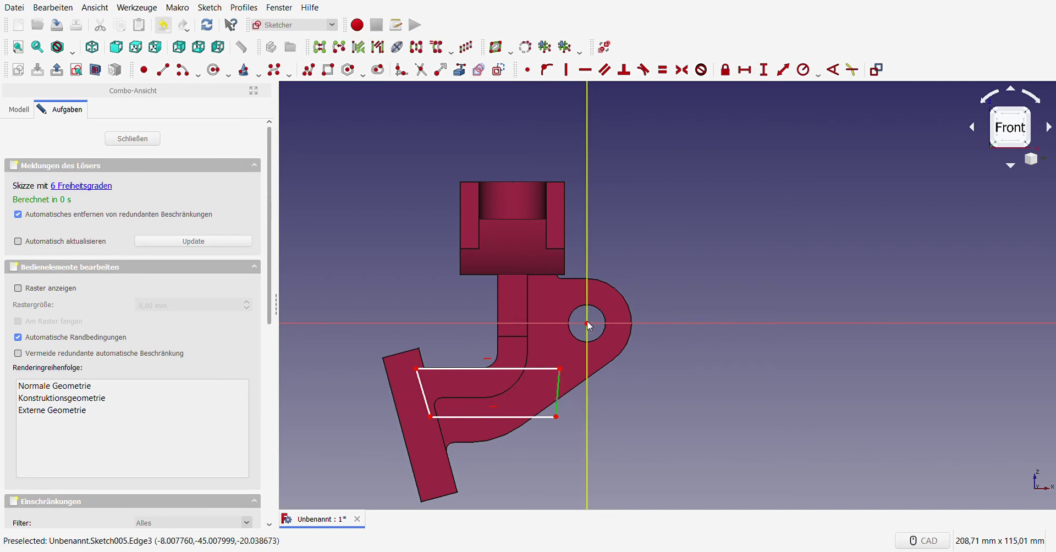
- Make the outline's right edge vertical and import the bracket's slanted and horizontal edges as references
{"action": "left_click", "coordinate": [568, 71]}
{"action": "scroll", "coordinate": [438, 425], "scroll_direction": "up", "scroll_amount": 2}
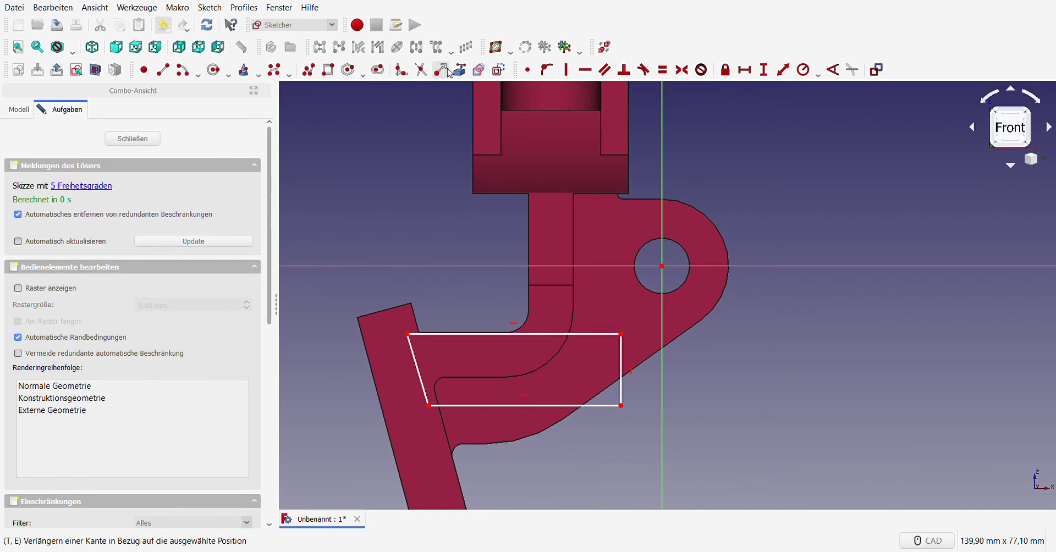
{"action": "left_click", "coordinate": [460, 479]}
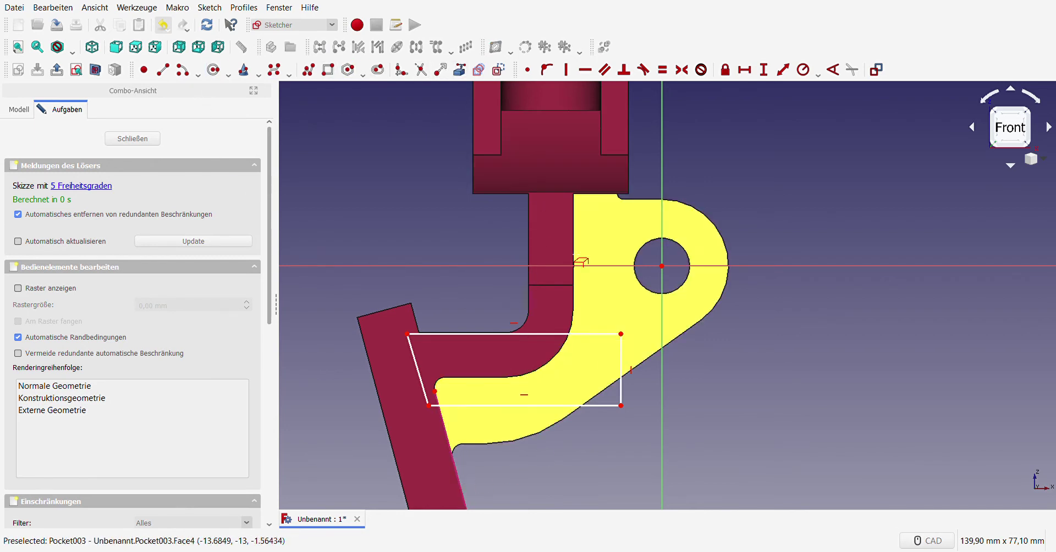
{"action": "left_click", "coordinate": [548, 286]}
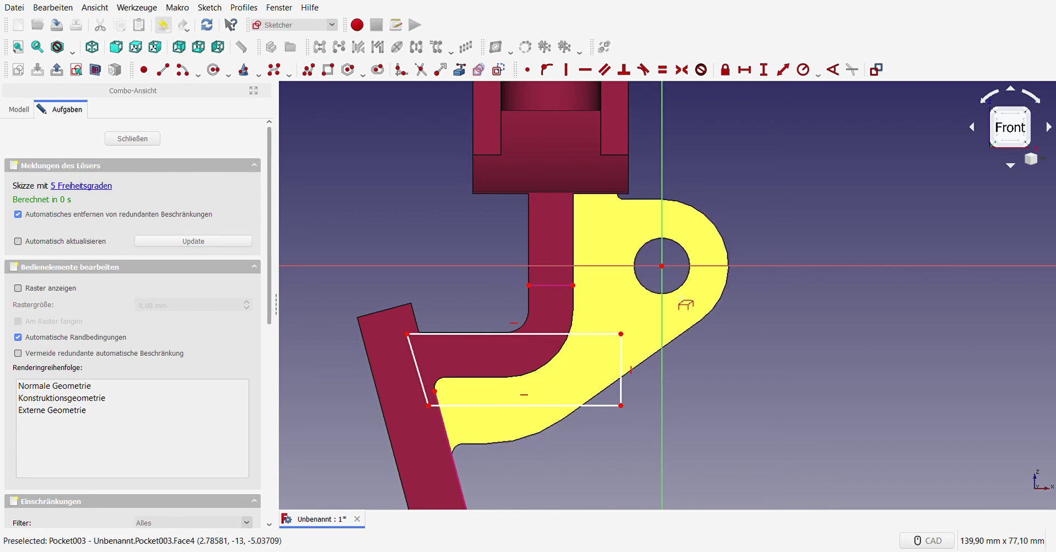
- Make the left edge parallel to the slanted reference and level the top-left corner with the horizontal reference's end
{"action": "left_click", "coordinate": [407, 334]}
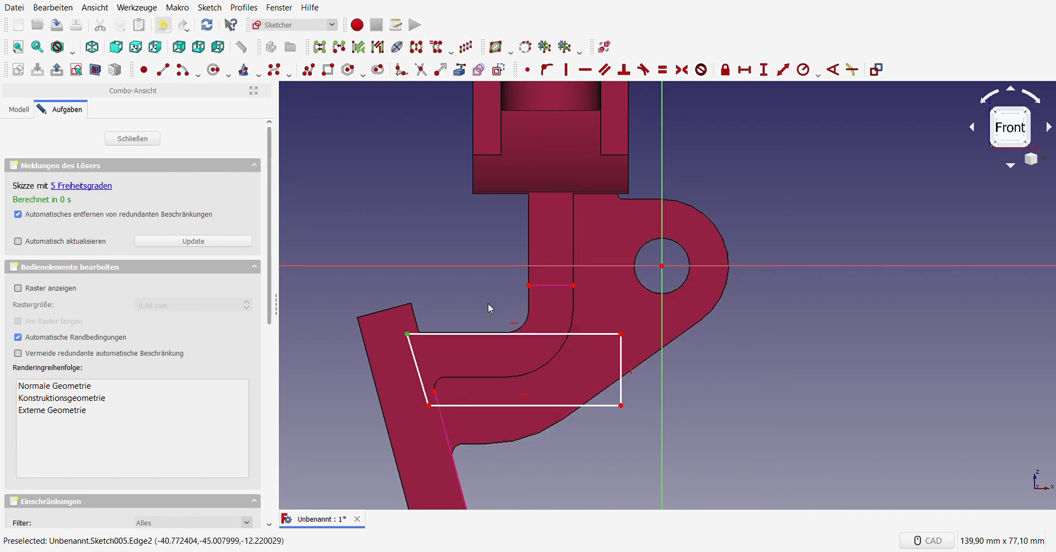
{"action": "left_click", "coordinate": [445, 354]}
{"action": "left_click", "coordinate": [421, 372]}
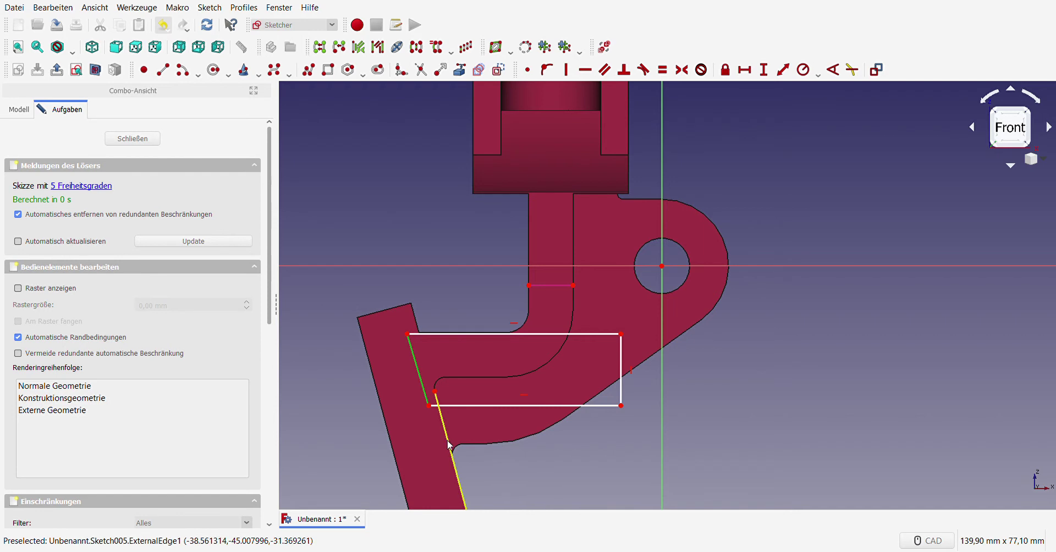
{"action": "left_click", "coordinate": [449, 446]}
{"action": "left_click", "coordinate": [605, 69]}
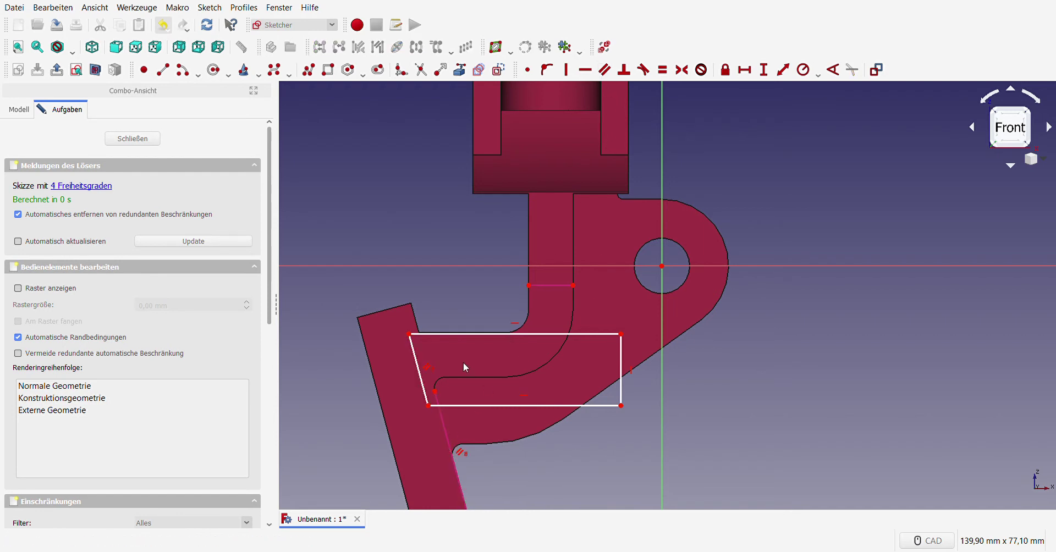
{"action": "left_click", "coordinate": [409, 334]}
{"action": "left_click", "coordinate": [529, 287]}
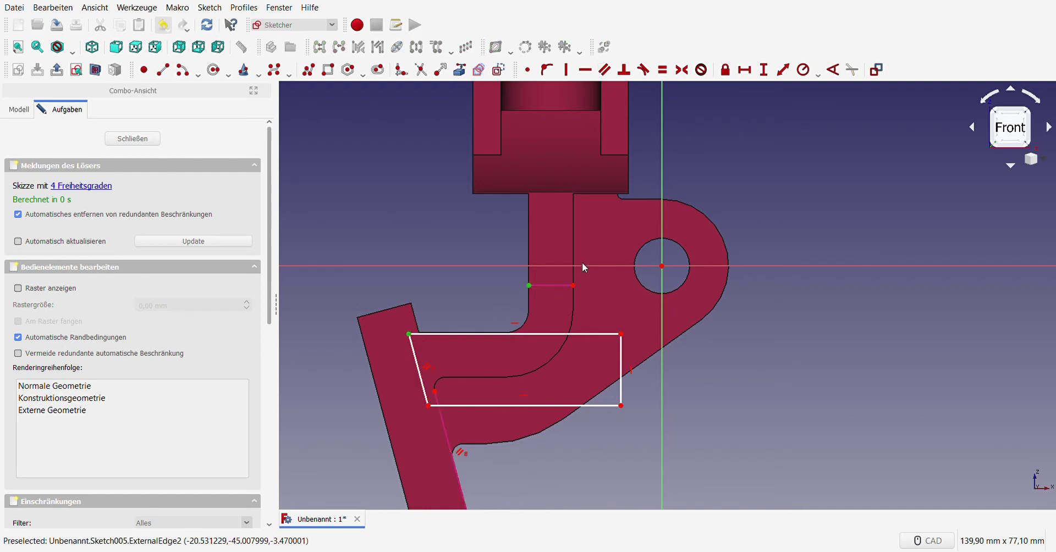
{"action": "left_click", "coordinate": [587, 69]}
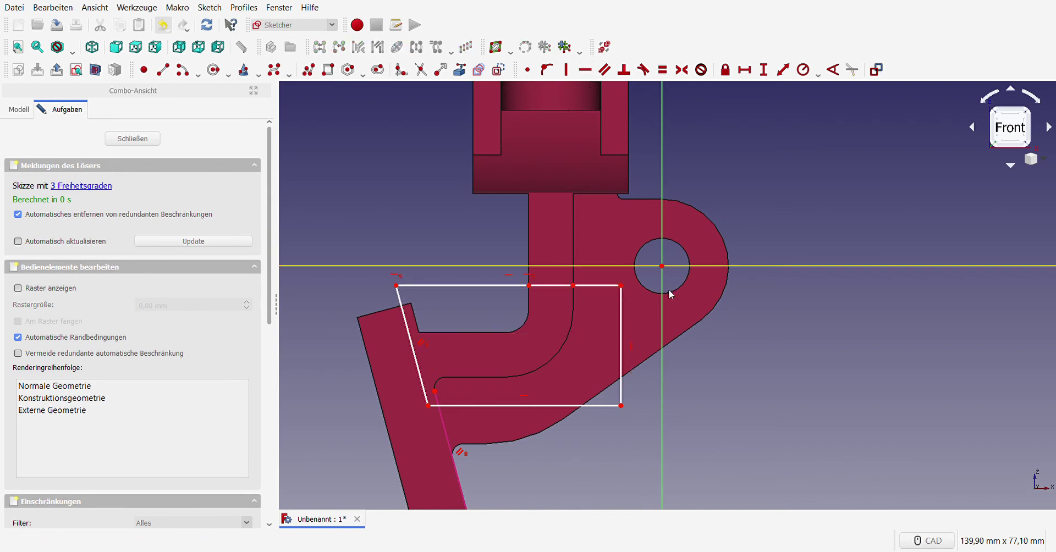
- Snap the bottom-left corner onto the reference point, pull the right side inward, and lock the bottom edge's horizontal length
{"action": "left_click", "coordinate": [429, 406]}
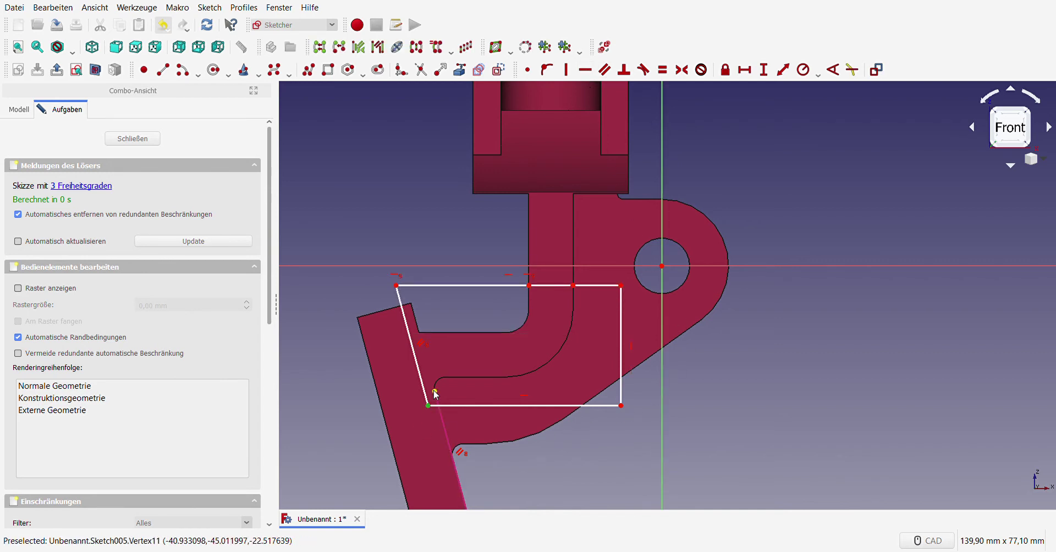
{"action": "left_click", "coordinate": [527, 70]}
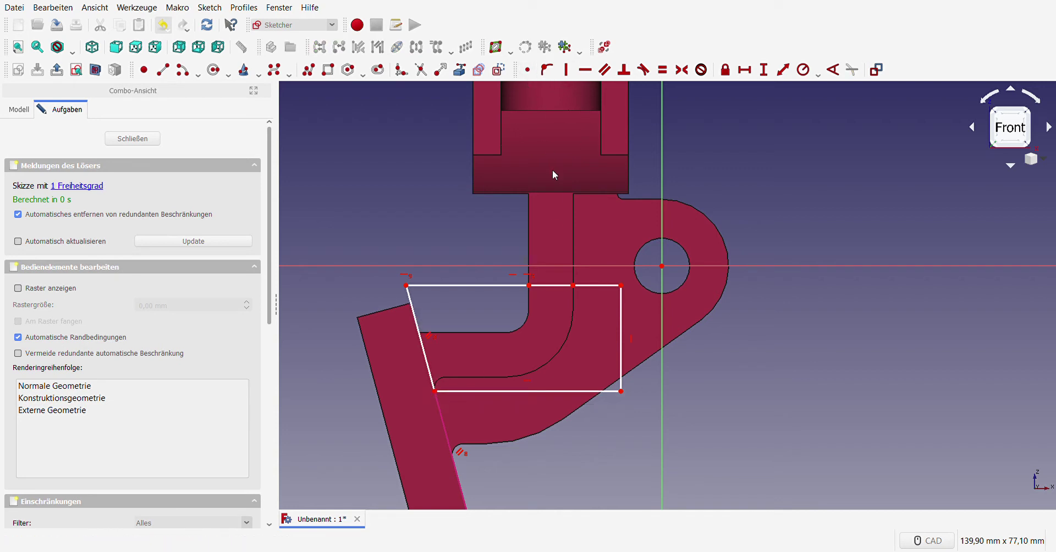
{"action": "left_click_drag", "start_coordinate": [622, 384], "coordinate": [591, 376]}
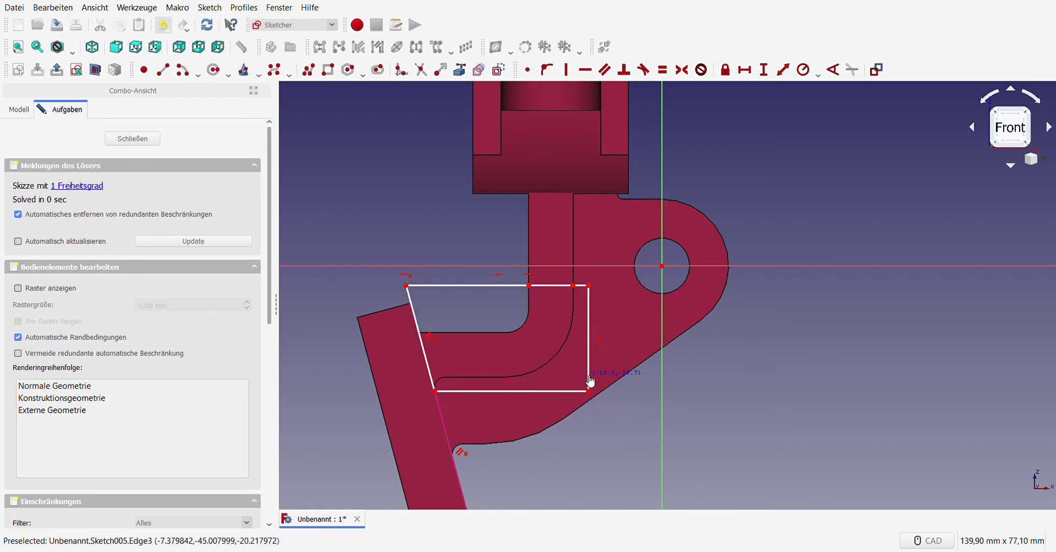
{"action": "left_click", "coordinate": [547, 391]}
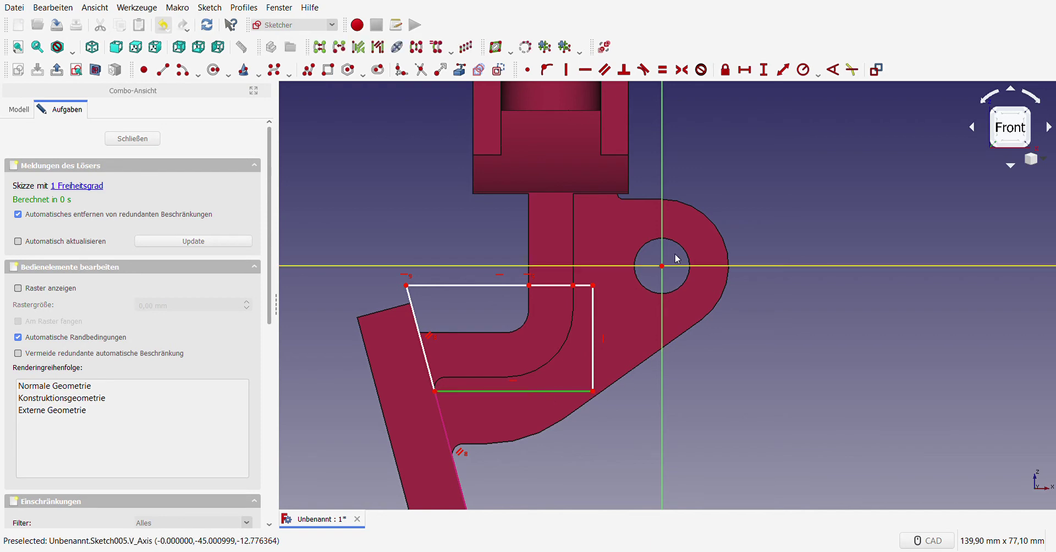
{"action": "key", "text": "l"}
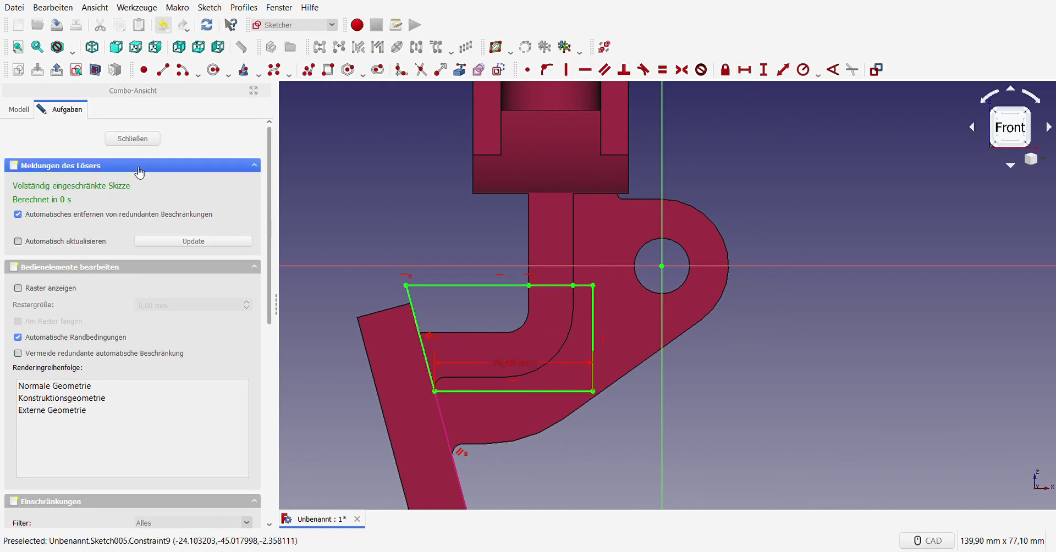
- Close Sketch005 and cut Pocket004 with type 'Bis zu Oberfläche', stopping at a face of Pocket003
{"action": "left_click", "coordinate": [132, 139]}
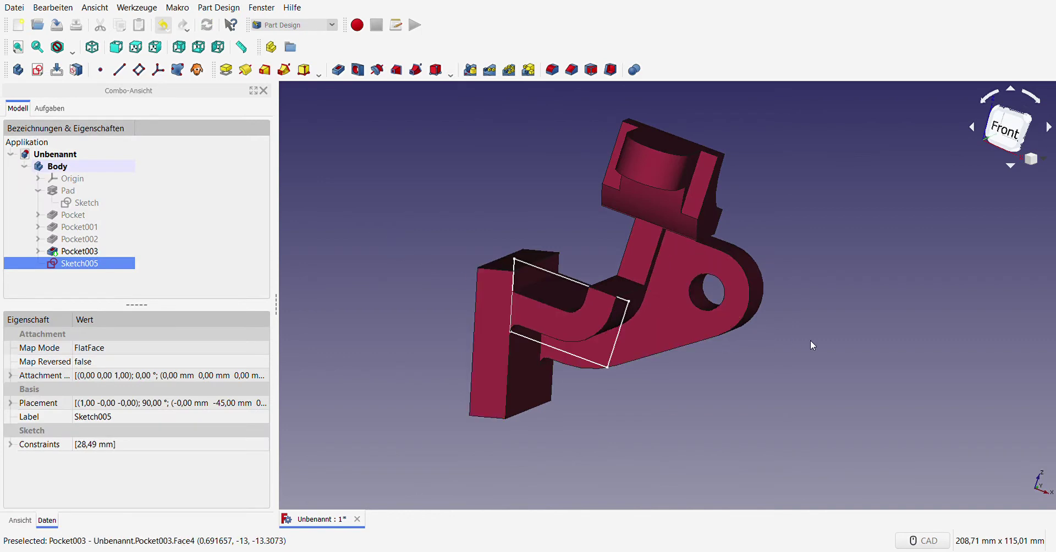
{"action": "mouse_move", "coordinate": [811, 341]}
{"action": "middle_mouse_down"}
{"action": "mouse_move", "coordinate": [726, 358]}
{"action": "mouse_move", "coordinate": [646, 356]}
{"action": "middle_mouse_up"}
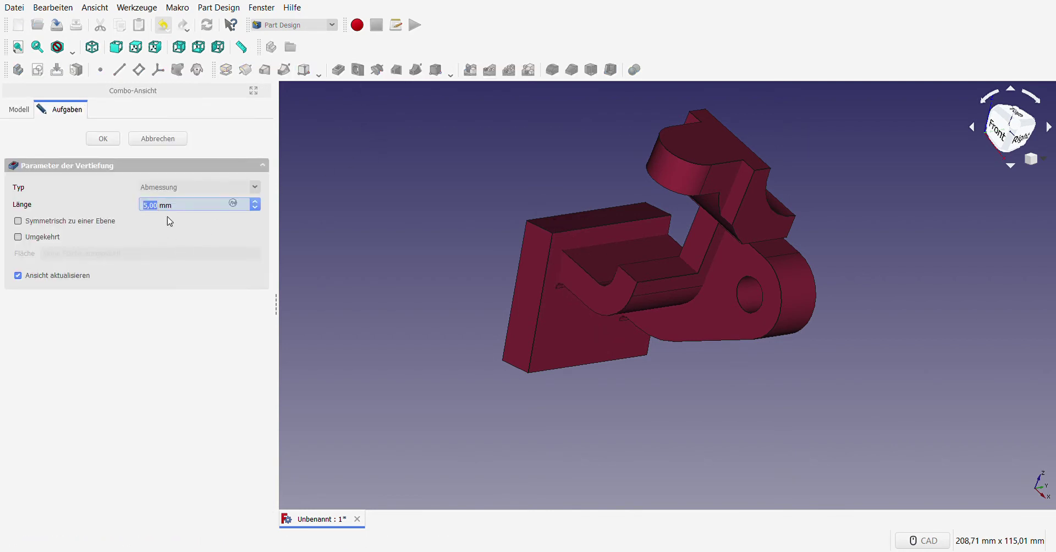
{"action": "left_click", "coordinate": [198, 188]}
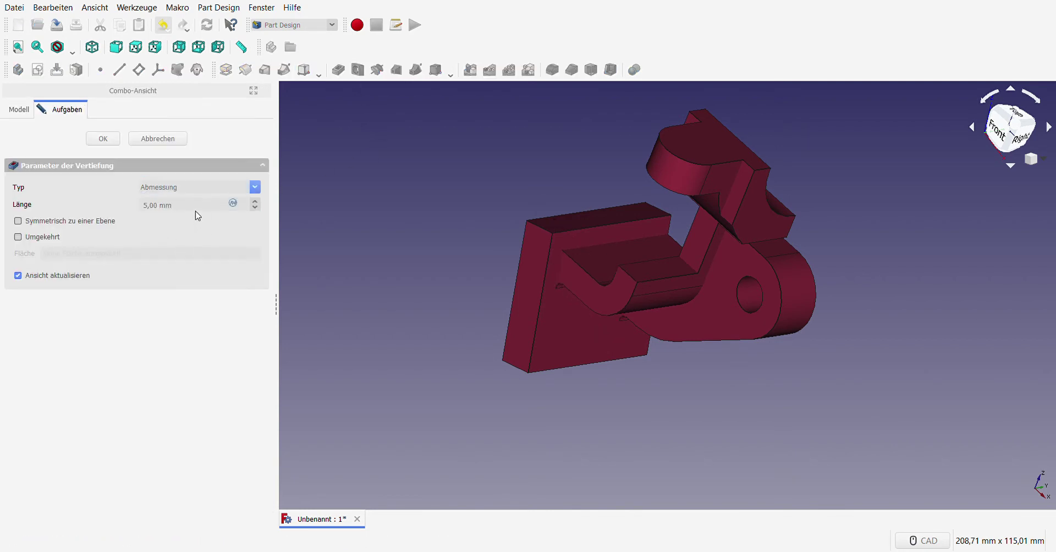
{"action": "left_click", "coordinate": [196, 231]}
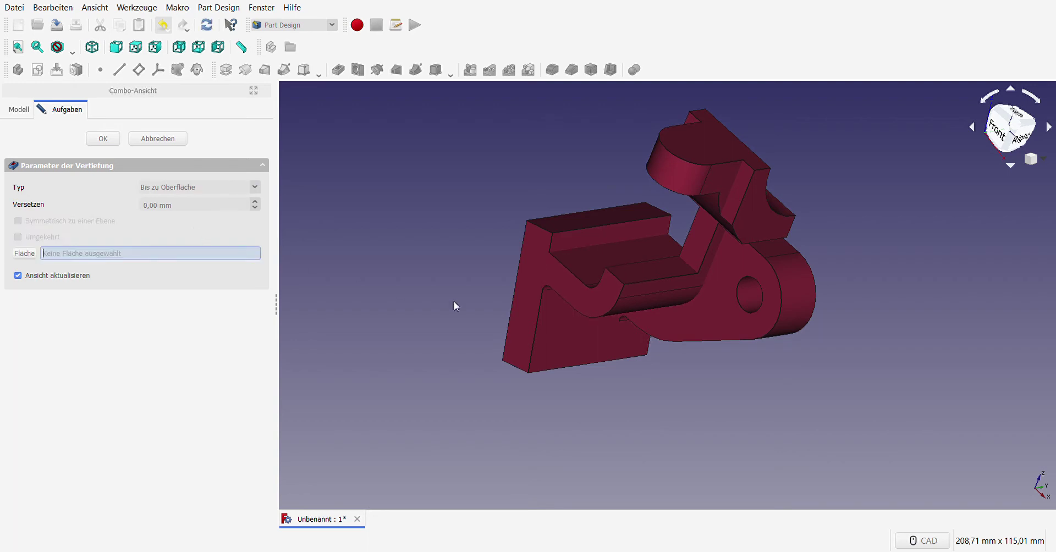
{"action": "left_click", "coordinate": [703, 242]}
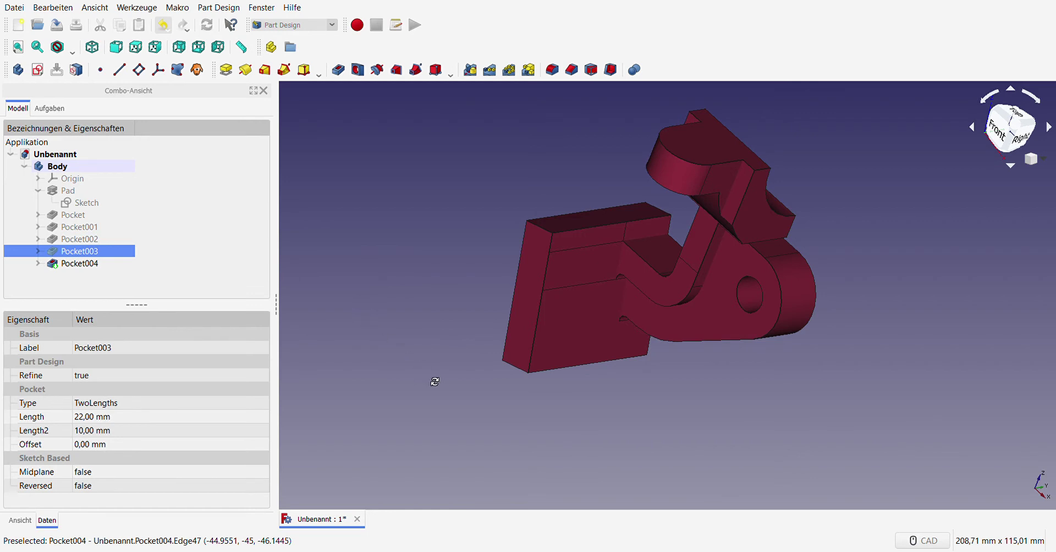
- Orbit to view from the left and create a new sketch on the square foot's flat face
{"action": "mouse_move", "coordinate": [431, 383]}
{"action": "middle_mouse_down"}
{"action": "mouse_move", "coordinate": [691, 378]}
{"action": "mouse_move", "coordinate": [686, 393]}
{"action": "mouse_move", "coordinate": [603, 404]}
{"action": "middle_mouse_up"}
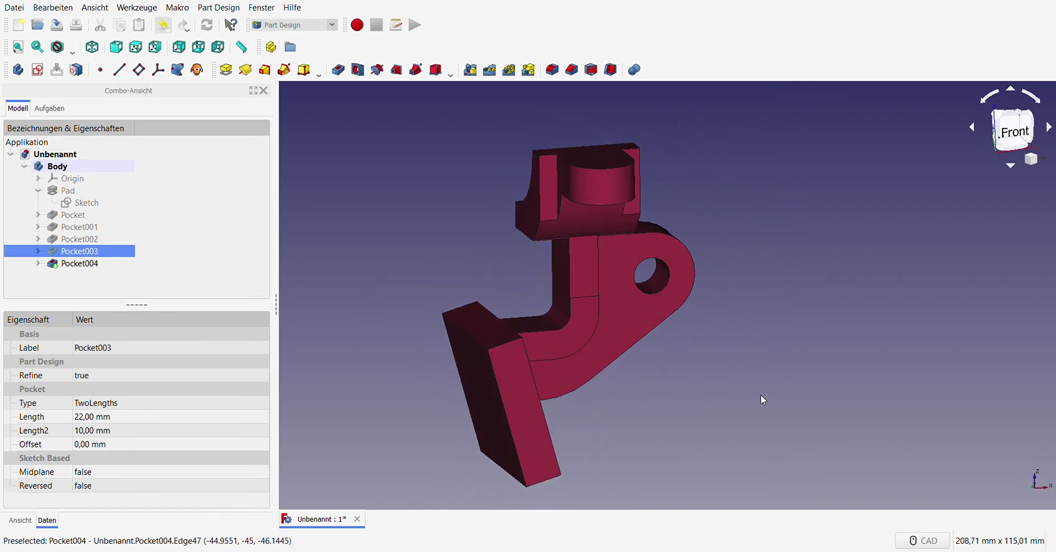
{"action": "scroll", "coordinate": [664, 388], "scroll_direction": "down", "scroll_amount": 2}
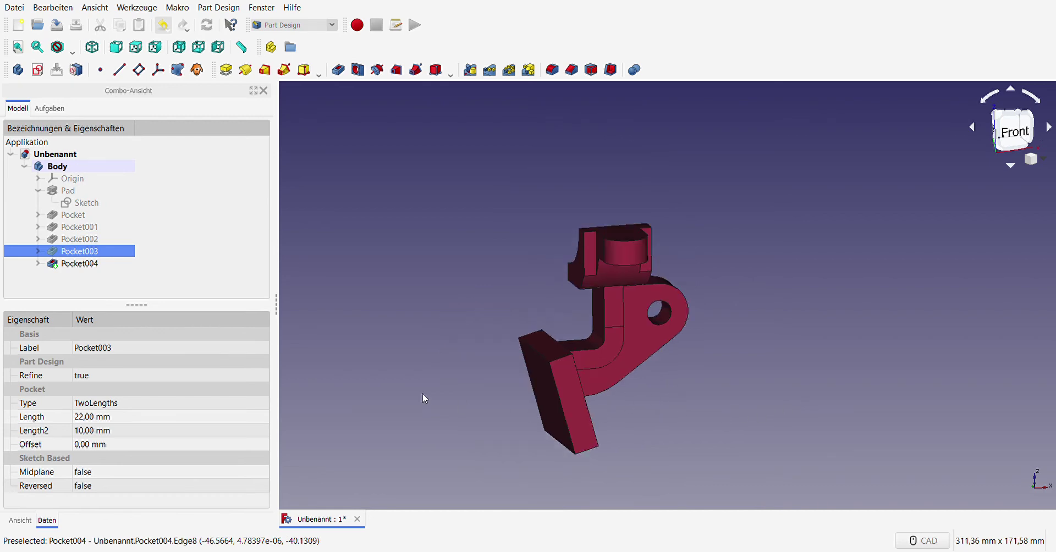
{"action": "mouse_move", "coordinate": [425, 398]}
{"action": "middle_mouse_down"}
{"action": "mouse_move", "coordinate": [427, 372]}
{"action": "mouse_move", "coordinate": [506, 348]}
{"action": "middle_mouse_up"}
{"action": "left_click", "coordinate": [596, 372]}
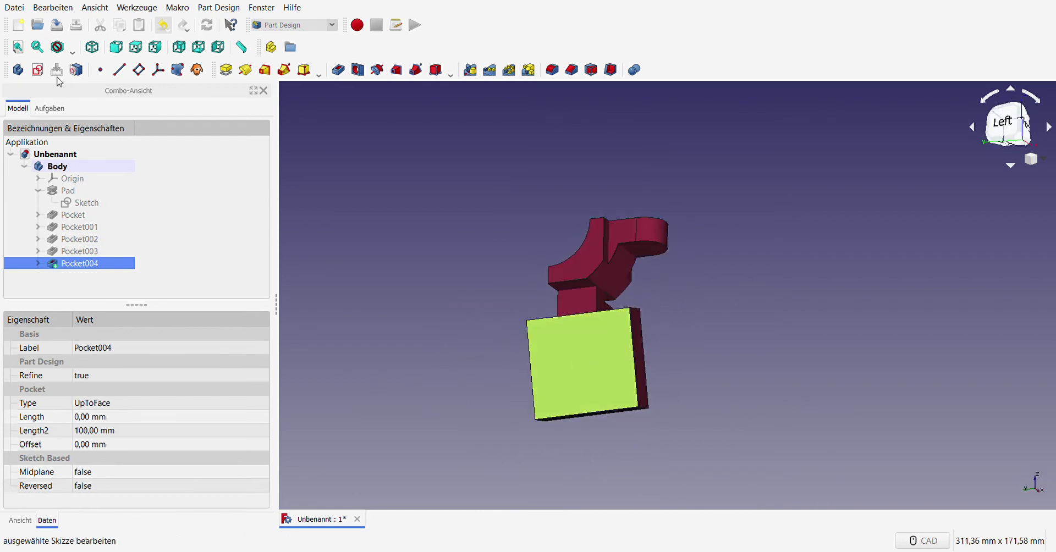
{"action": "left_click", "coordinate": [37, 69]}
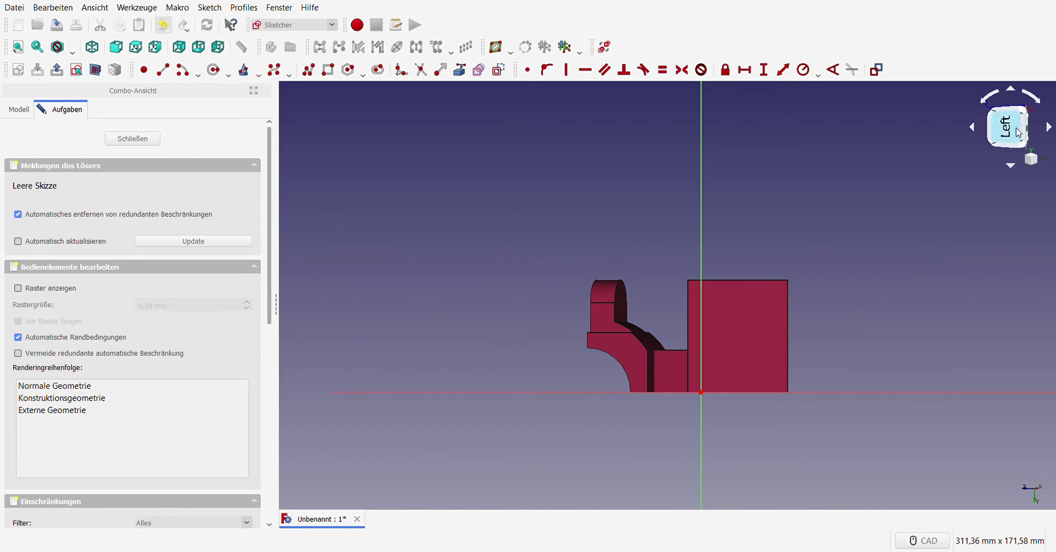
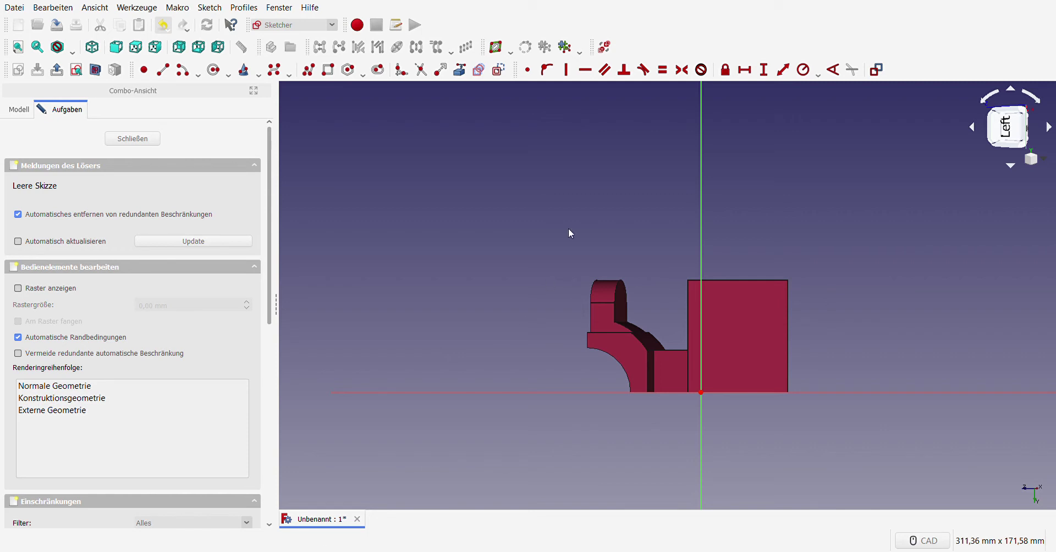
- Reference the box's top edge and draw a vertical construction line down to the horizontal axis
{"action": "scroll", "coordinate": [793, 309], "scroll_direction": "up", "scroll_amount": 4}
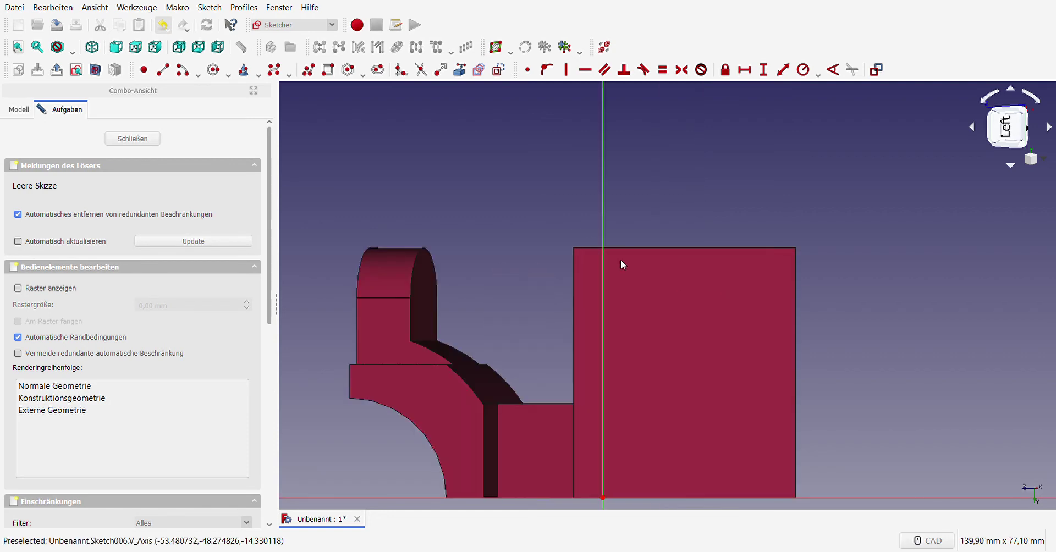
{"action": "left_click", "coordinate": [465, 77]}
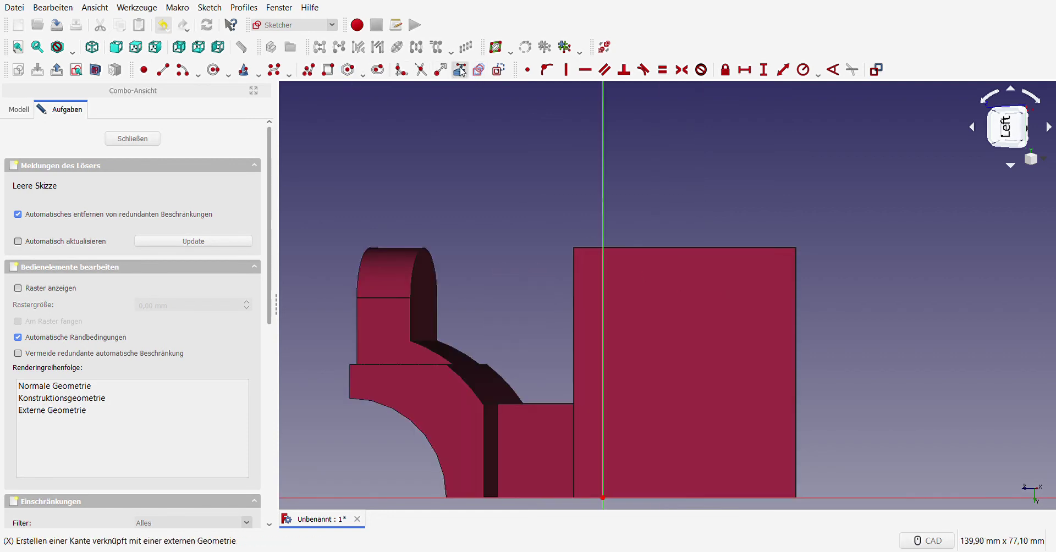
{"action": "left_click", "coordinate": [660, 248]}
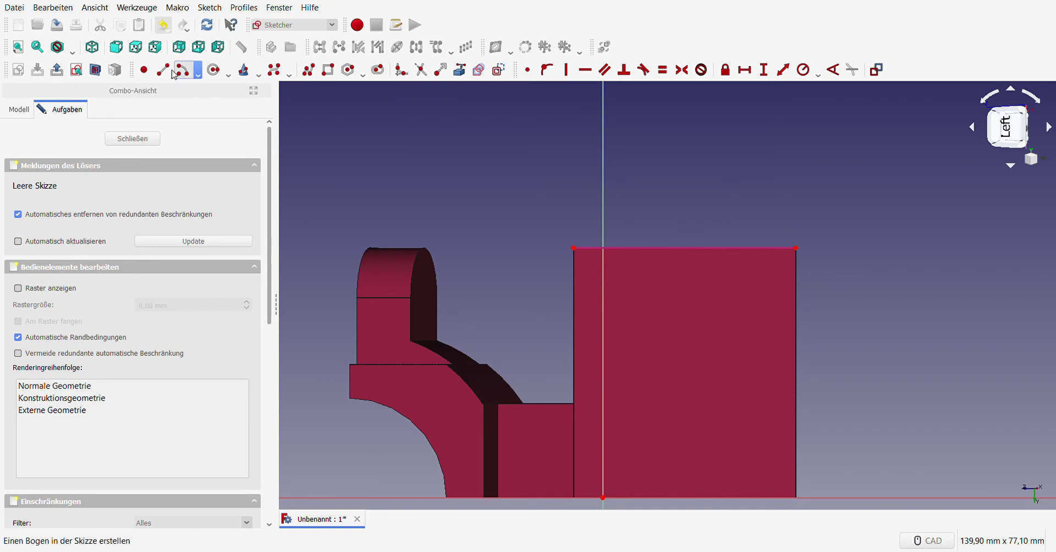
{"action": "scroll", "coordinate": [560, 246], "scroll_direction": "down", "scroll_amount": 6}
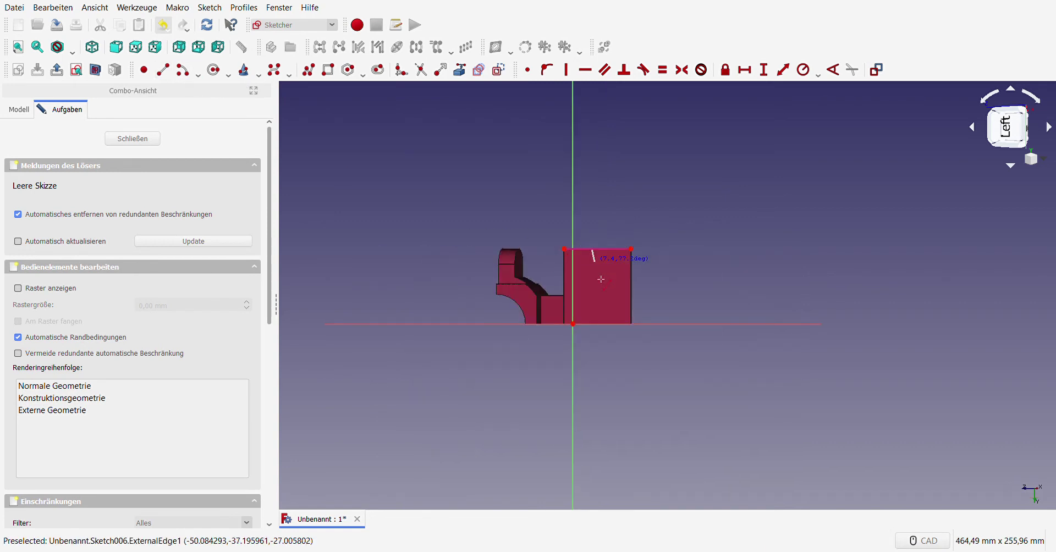
{"action": "left_click", "coordinate": [593, 324]}
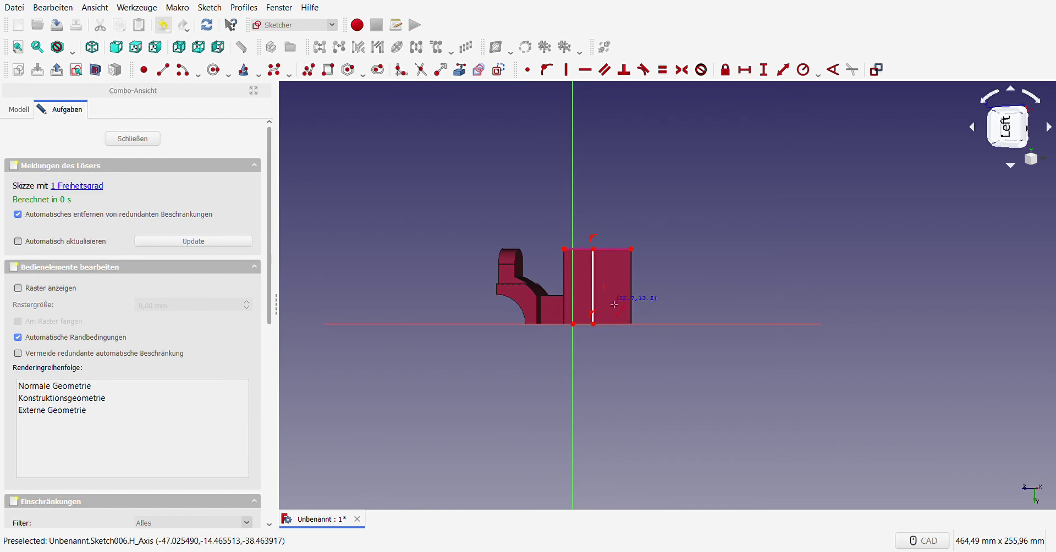
{"action": "scroll", "coordinate": [612, 311], "scroll_direction": "up", "scroll_amount": 6}
{"action": "left_click", "coordinate": [554, 200]}
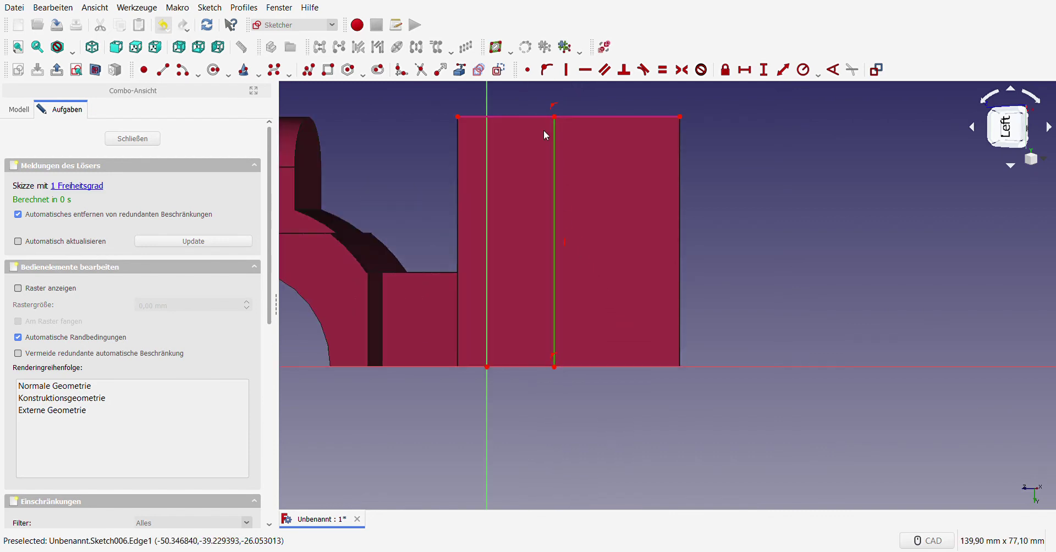
{"action": "left_click", "coordinate": [498, 70]}
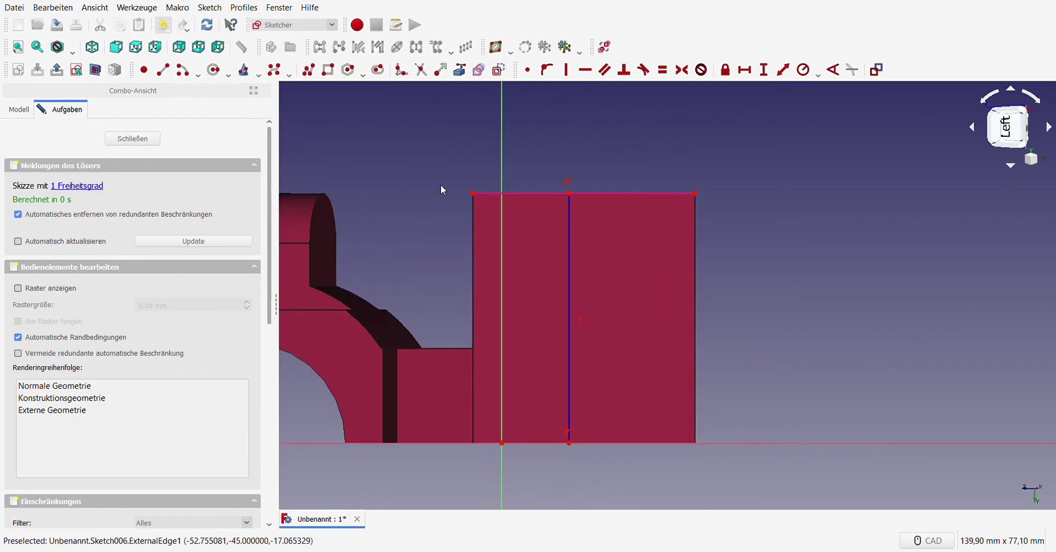
- Make the box's top corners symmetric about the centreline, fully constraining the sketch
{"action": "left_click", "coordinate": [472, 193]}
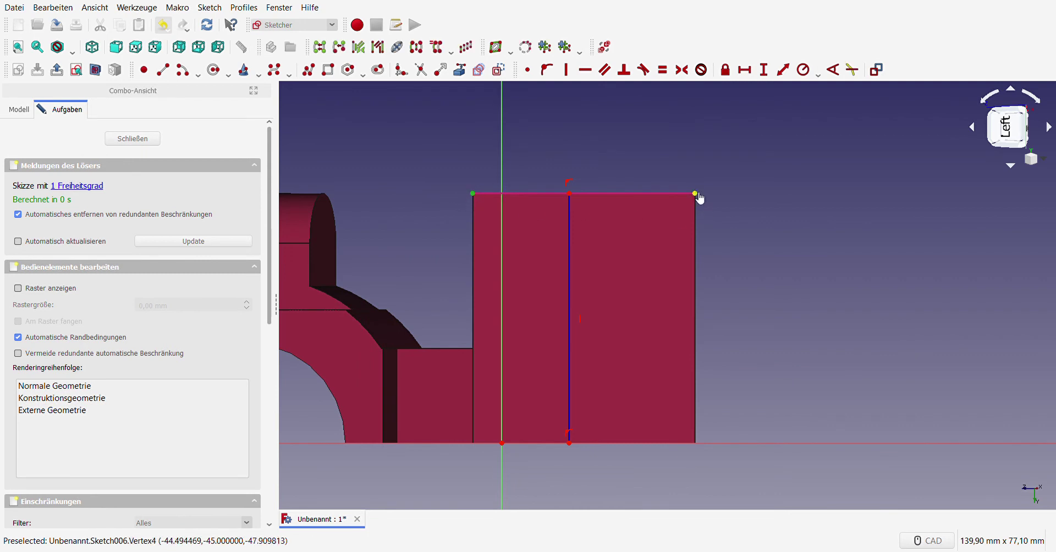
{"action": "left_click", "coordinate": [571, 243]}
{"action": "key", "text": "s"}
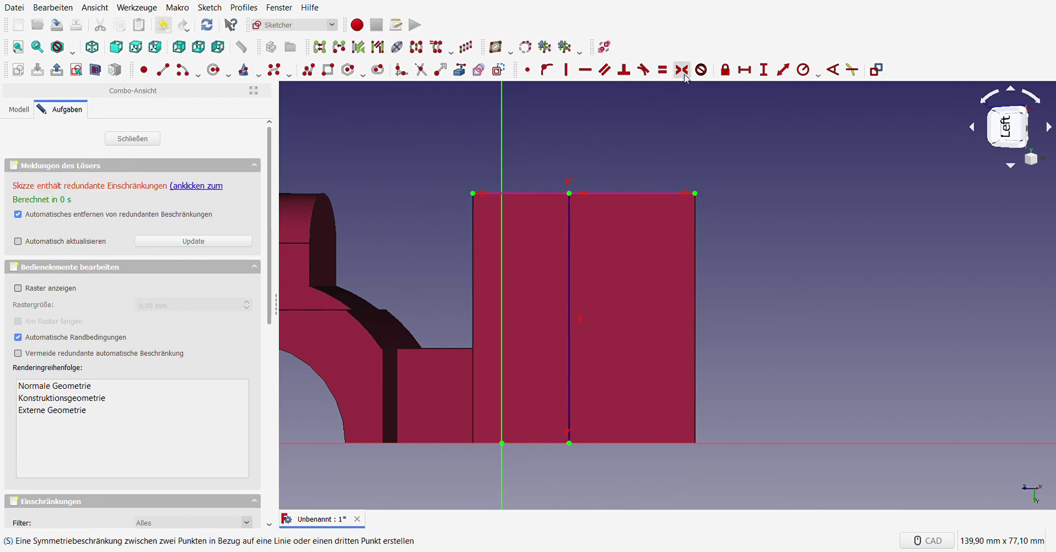
{"action": "scroll", "coordinate": [613, 304], "scroll_direction": "down", "scroll_amount": 6}
{"action": "scroll", "coordinate": [613, 300], "scroll_direction": "up", "scroll_amount": 5}
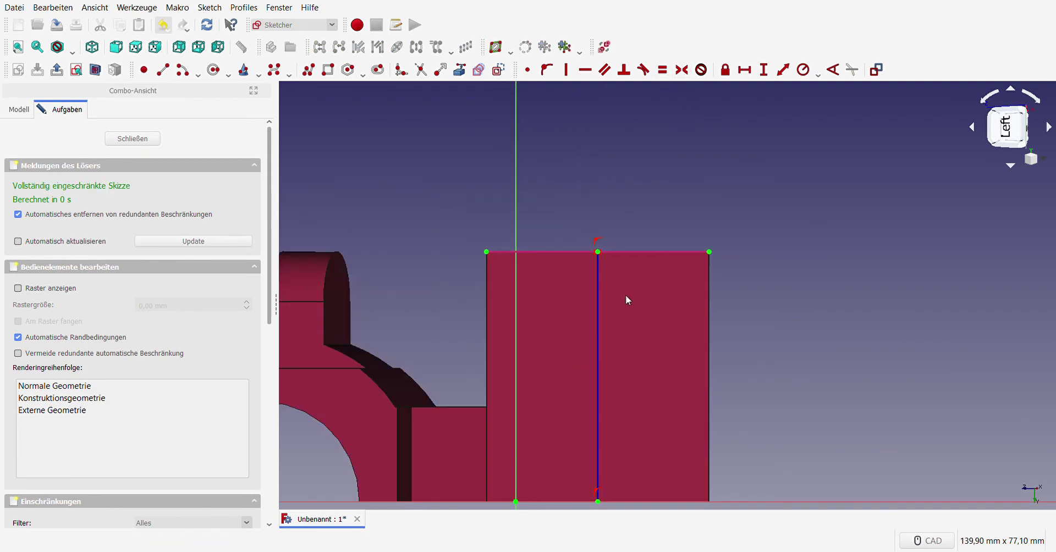
- Draw a centre-point arc centred on the centreline and constrain its top onto the box's top edge
{"action": "left_click", "coordinate": [216, 69]}
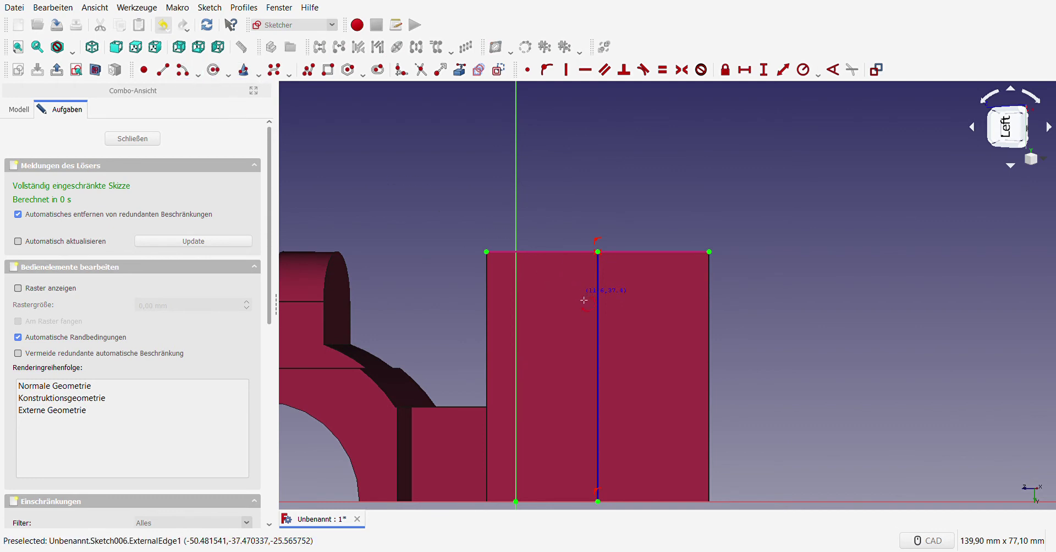
{"action": "left_click", "coordinate": [598, 310]}
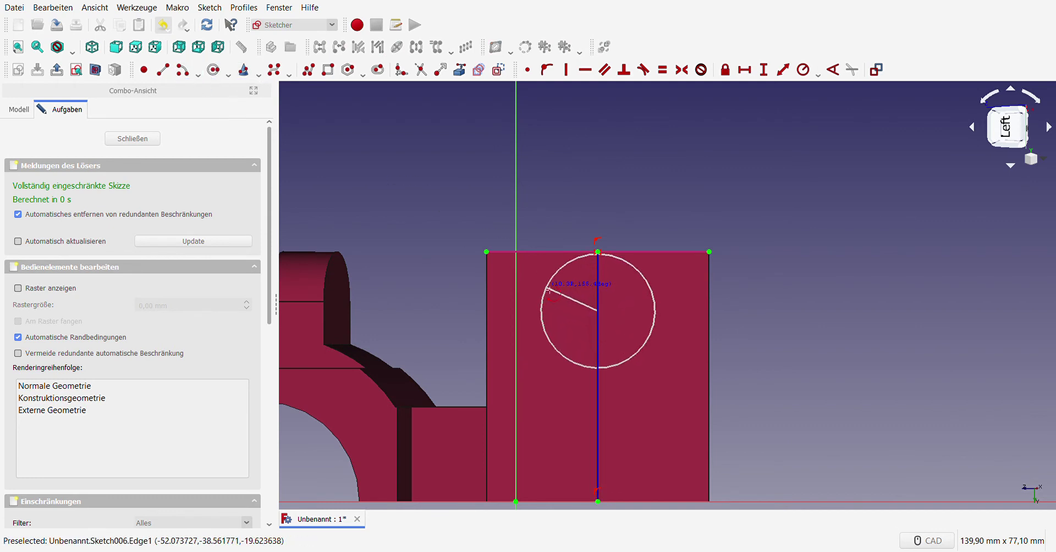
{"action": "left_click", "coordinate": [545, 286]}
{"action": "left_click", "coordinate": [663, 293]}
{"action": "scroll", "coordinate": [646, 315], "scroll_direction": "up", "scroll_amount": 2}
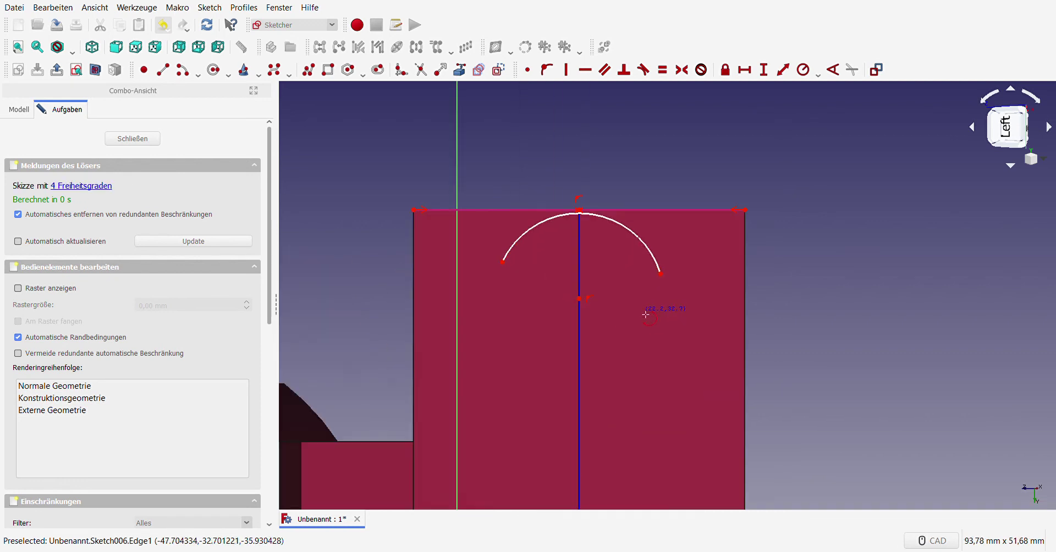
{"action": "scroll", "coordinate": [607, 274], "scroll_direction": "up", "scroll_amount": 5}
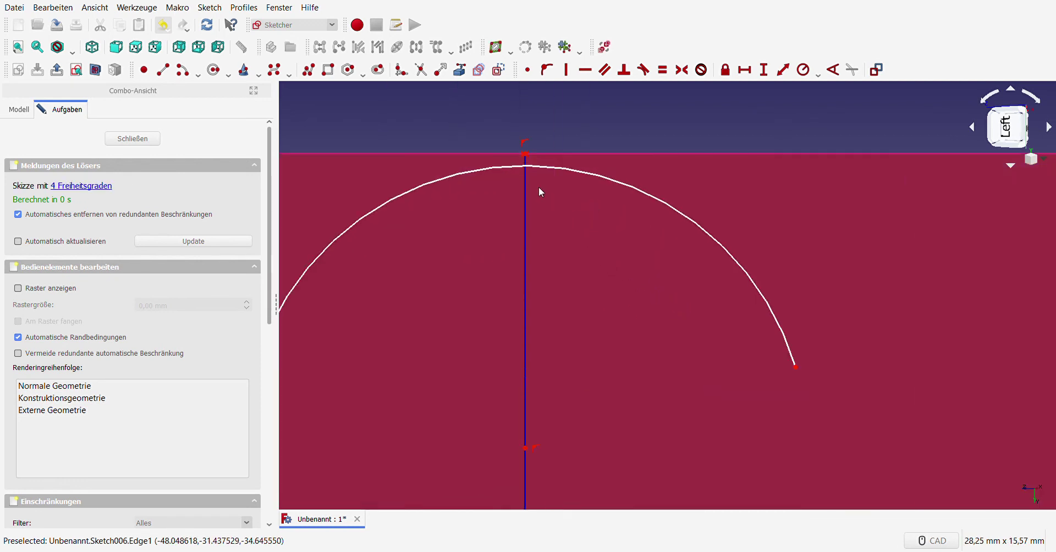
{"action": "left_click", "coordinate": [539, 172]}
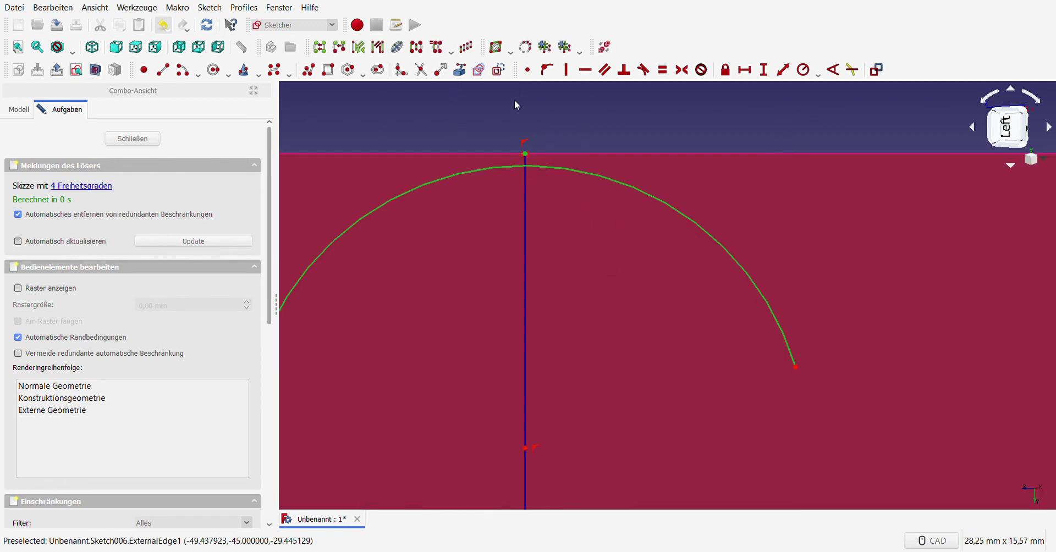
{"action": "left_click", "coordinate": [527, 69]}
{"action": "scroll", "coordinate": [595, 242], "scroll_direction": "down", "scroll_amount": 5}
{"action": "scroll", "coordinate": [550, 278], "scroll_direction": "down", "scroll_amount": 4}
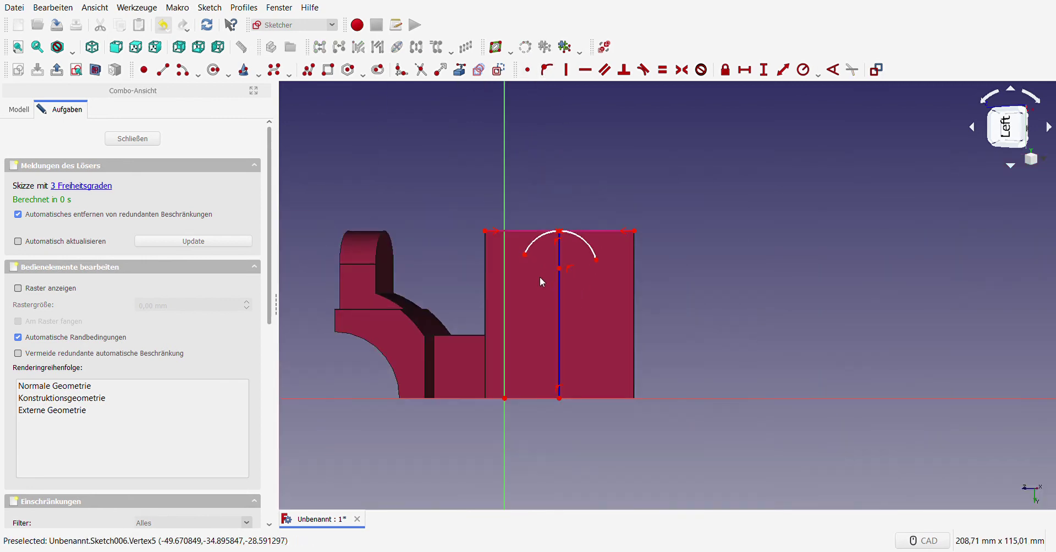
{"action": "scroll", "coordinate": [533, 303], "scroll_direction": "up", "scroll_amount": 3}
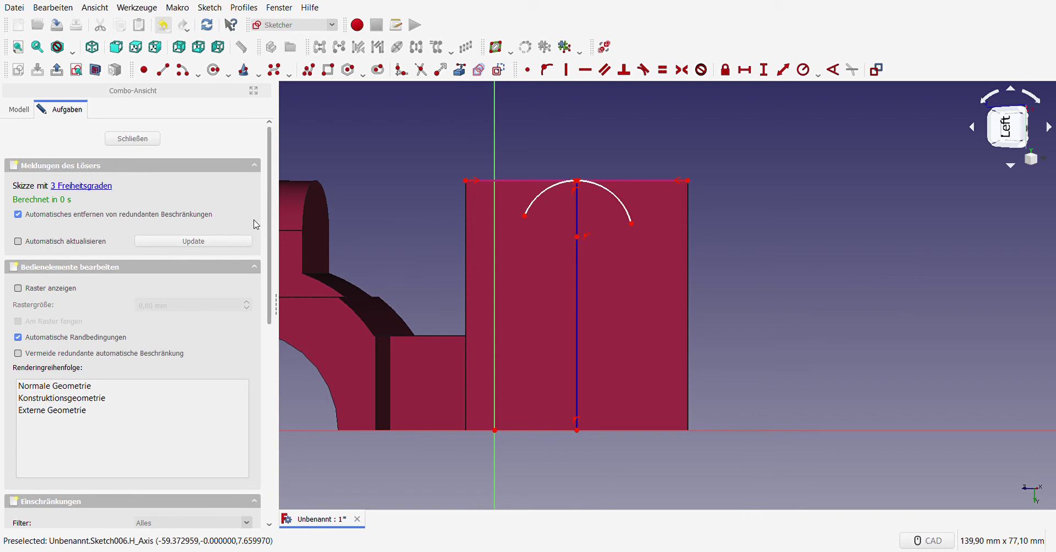
- Draw two centre-point arcs at the bottom corners, both centred at the centreline's lower end
{"action": "left_click", "coordinate": [182, 70]}
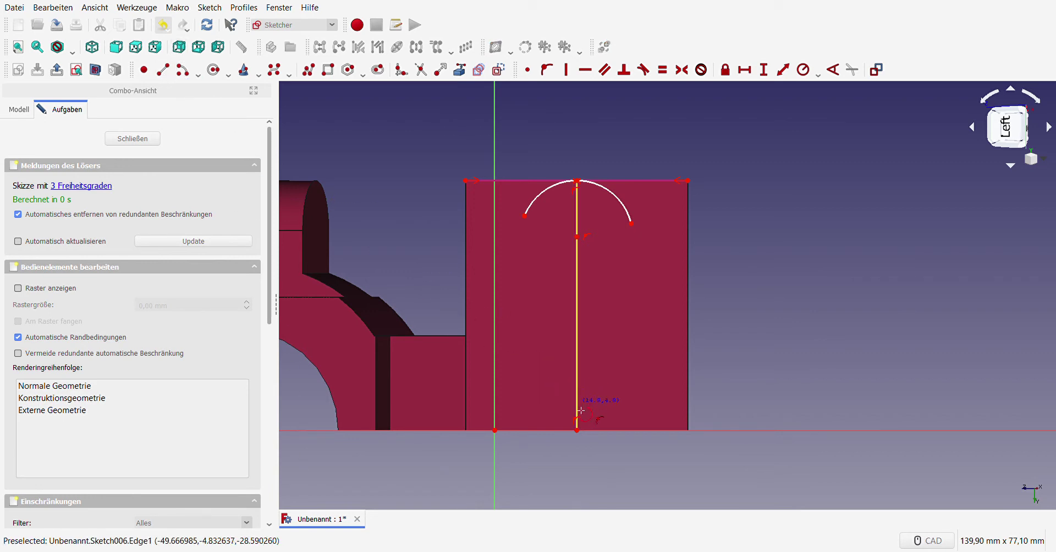
{"action": "left_click", "coordinate": [576, 430]}
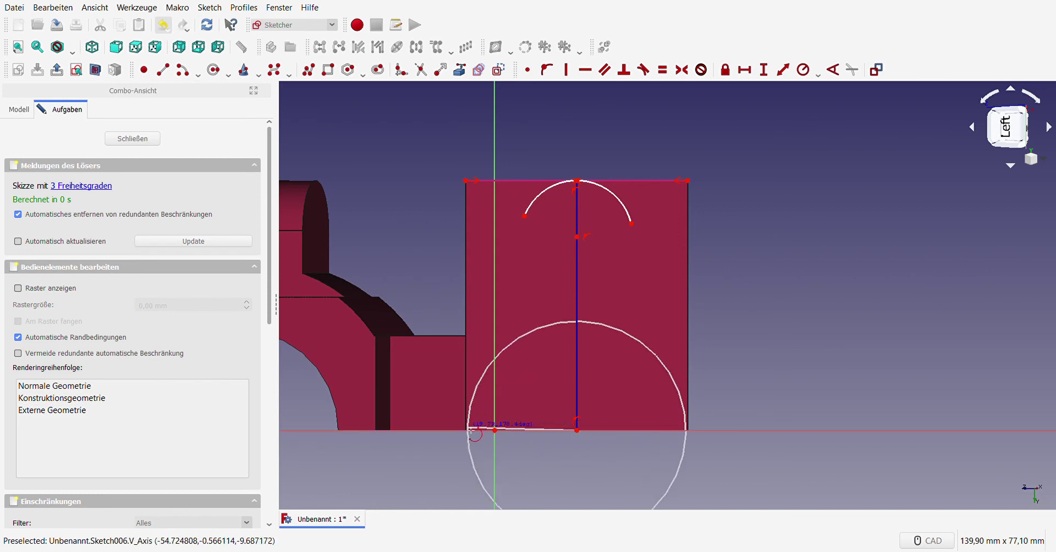
{"action": "left_click", "coordinate": [467, 427]}
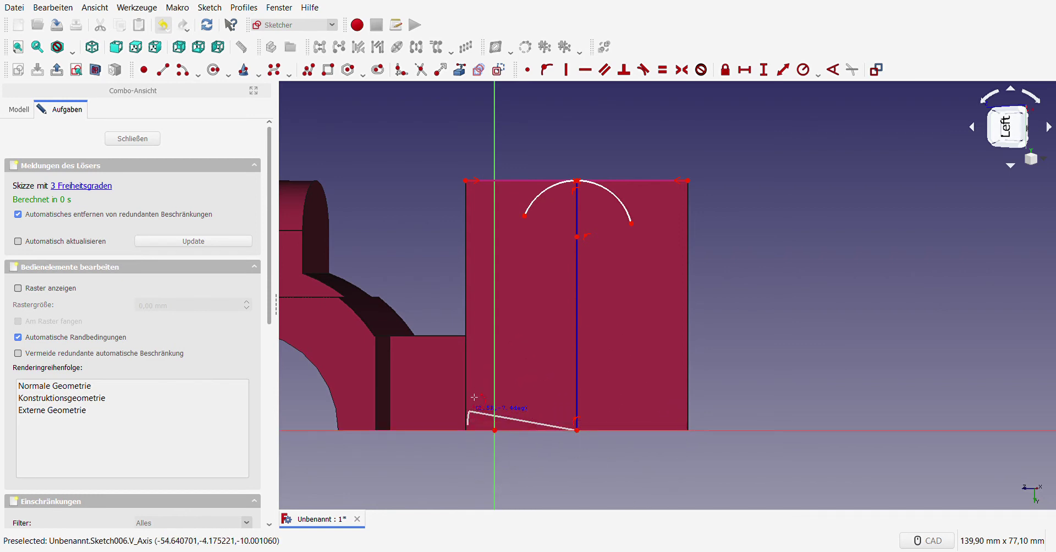
{"action": "left_click", "coordinate": [489, 363]}
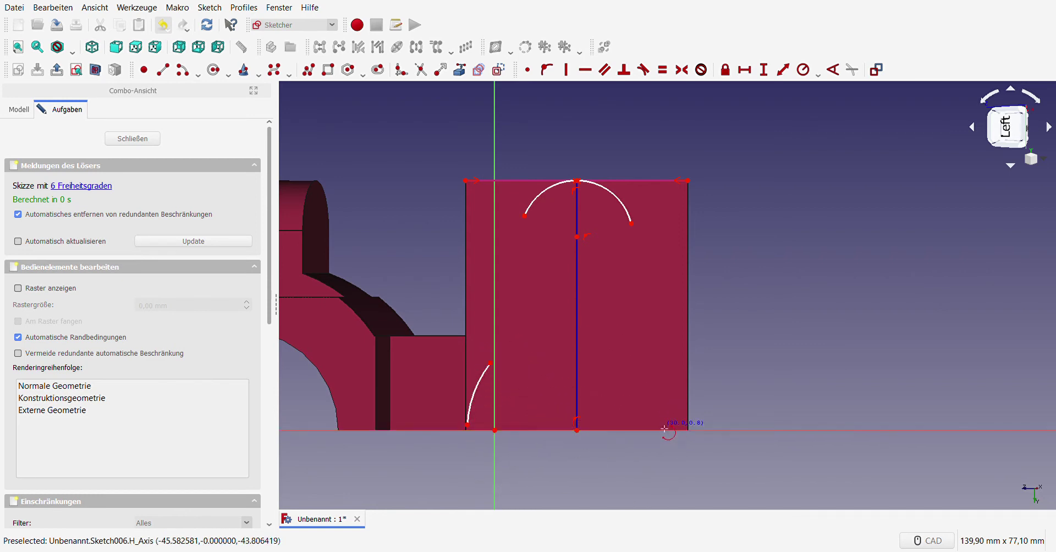
{"action": "left_click", "coordinate": [585, 435]}
{"action": "left_click", "coordinate": [687, 429]}
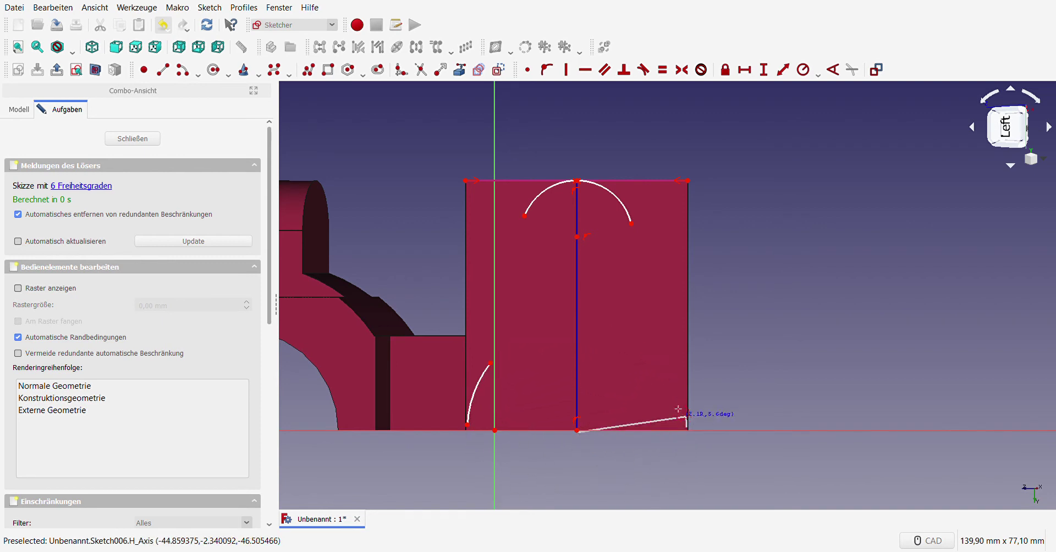
{"action": "left_click", "coordinate": [648, 355]}
{"action": "key", "text": "Escape"}
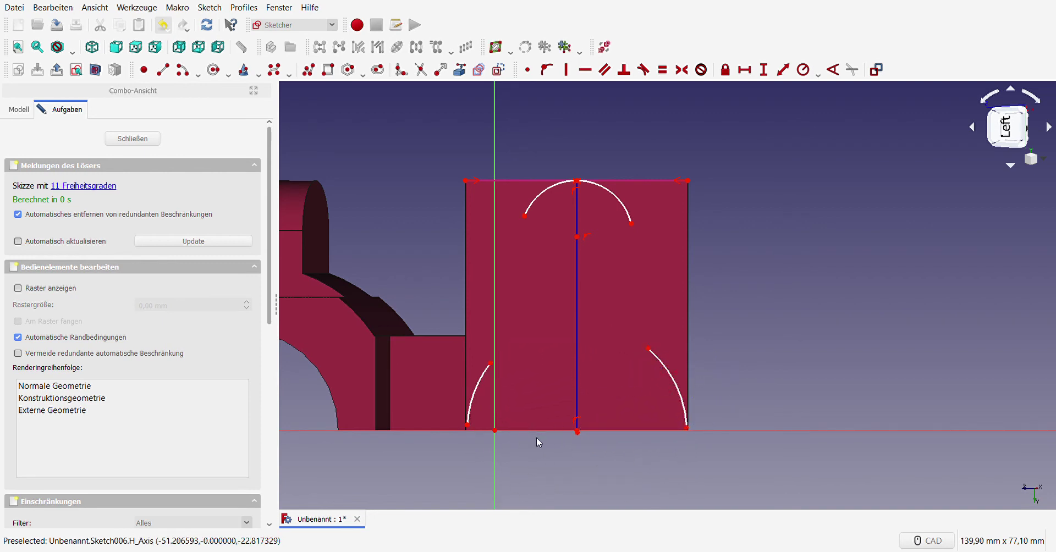
- Pin the centreline's foot to the horizontal axis and make both lower arcs equal with 20 mm radius
{"action": "left_click", "coordinate": [546, 69]}
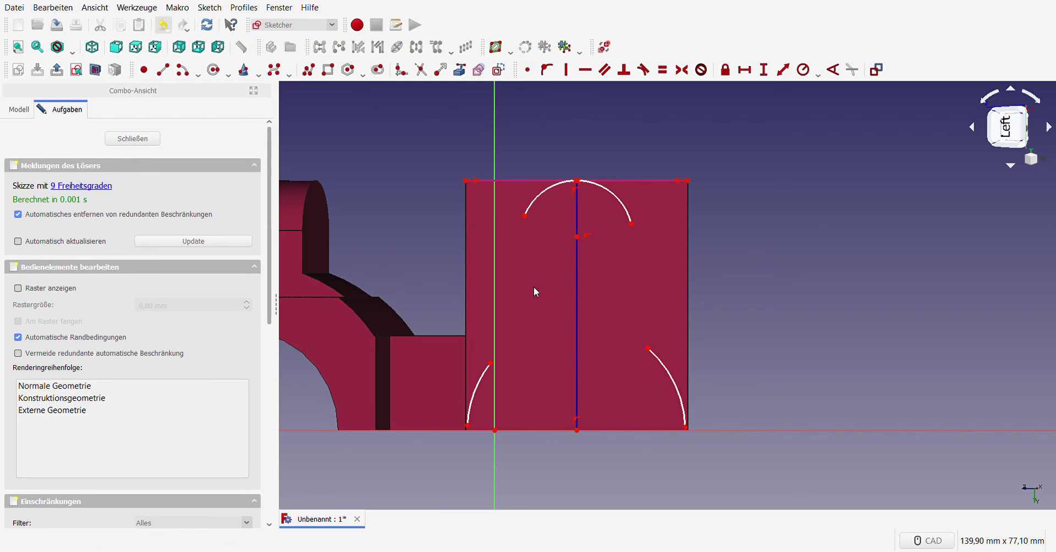
{"action": "left_click", "coordinate": [482, 387]}
{"action": "left_click", "coordinate": [679, 389]}
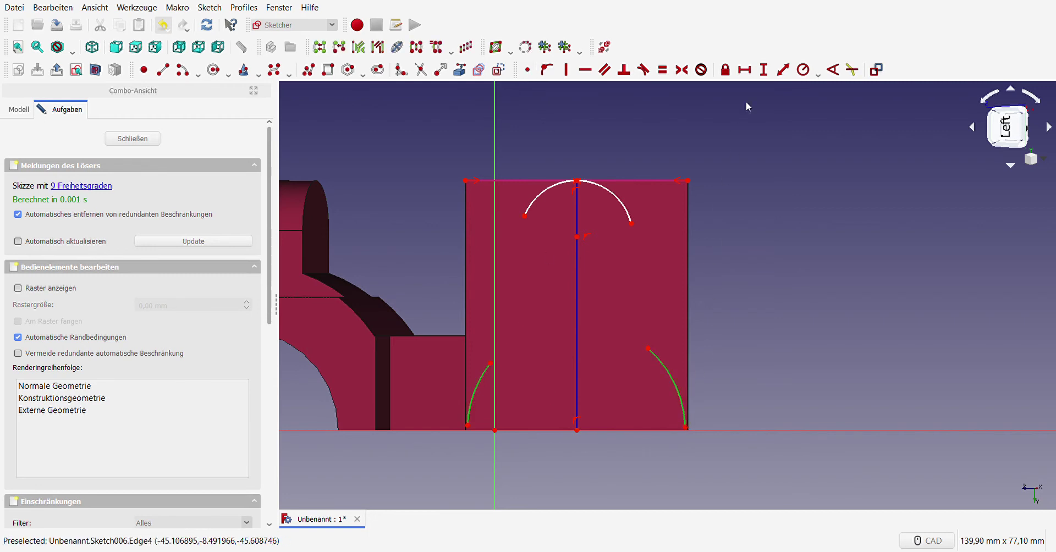
{"action": "left_click", "coordinate": [662, 69]}
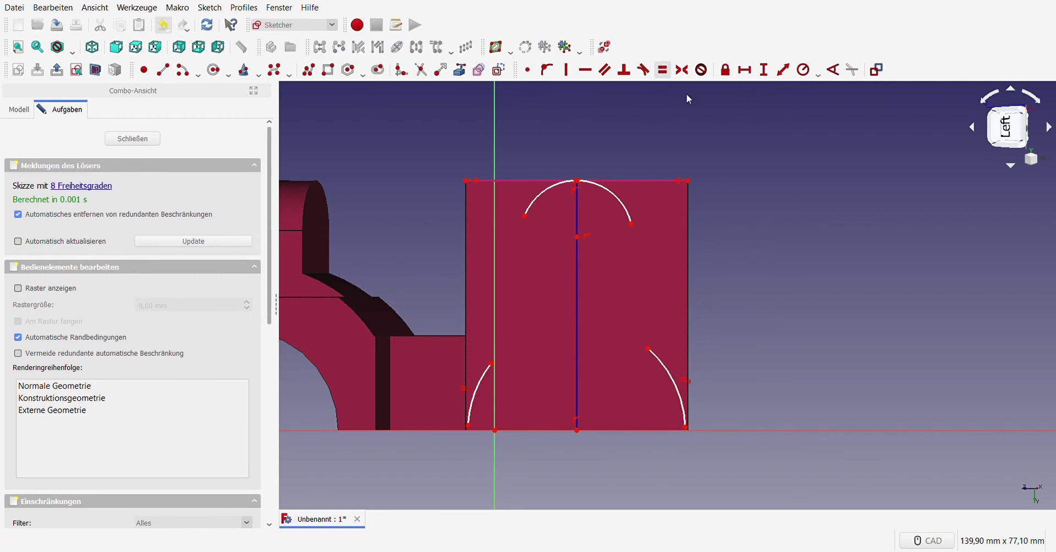
{"action": "left_click", "coordinate": [675, 385]}
{"action": "left_click", "coordinate": [803, 69]}
- Place the lower endpoints of both corner arcs on the horizontal axis
{"action": "left_click", "coordinate": [466, 426]}
{"action": "left_click", "coordinate": [483, 431]}
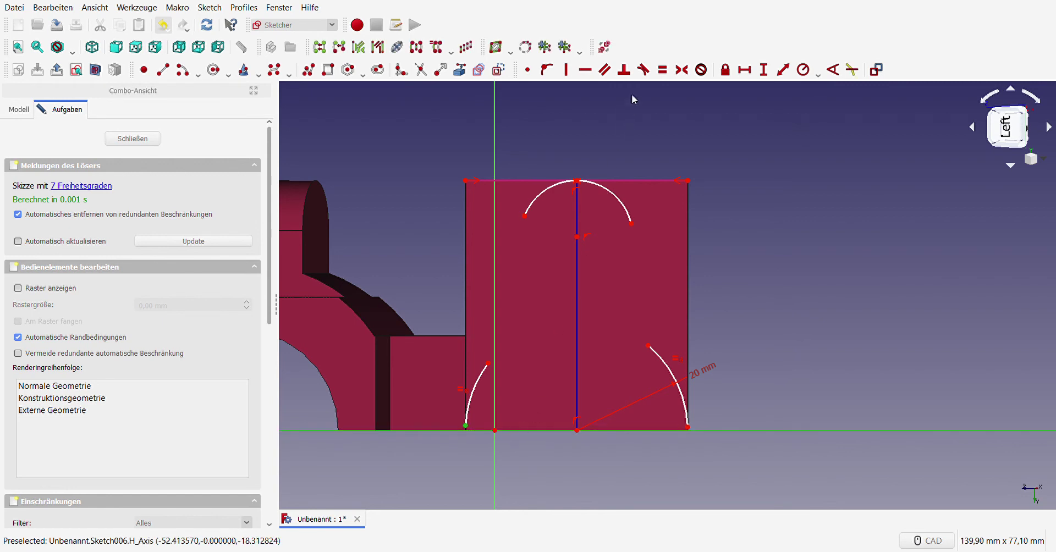
{"action": "left_click", "coordinate": [546, 69]}
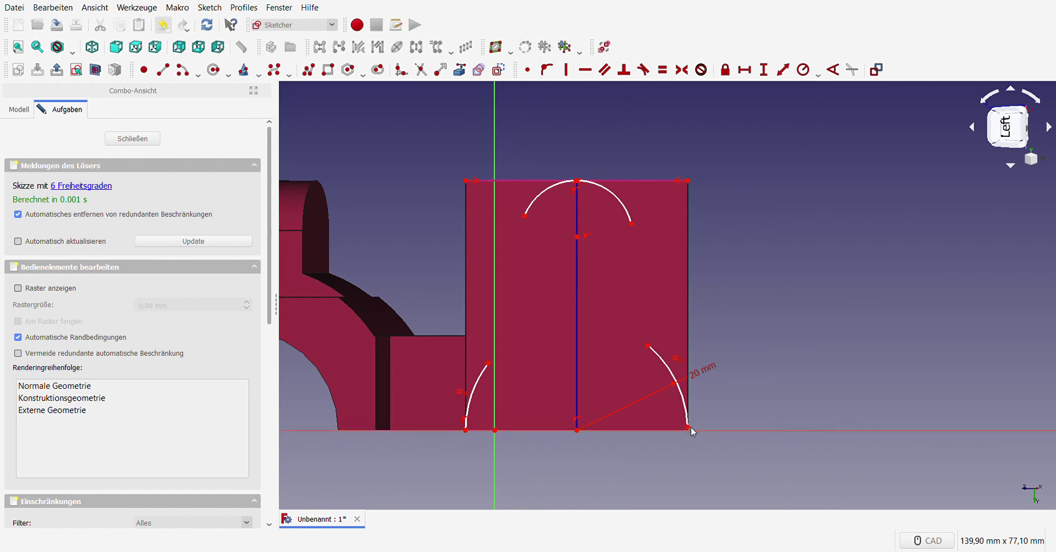
{"action": "left_click", "coordinate": [688, 427]}
{"action": "left_click", "coordinate": [701, 431]}
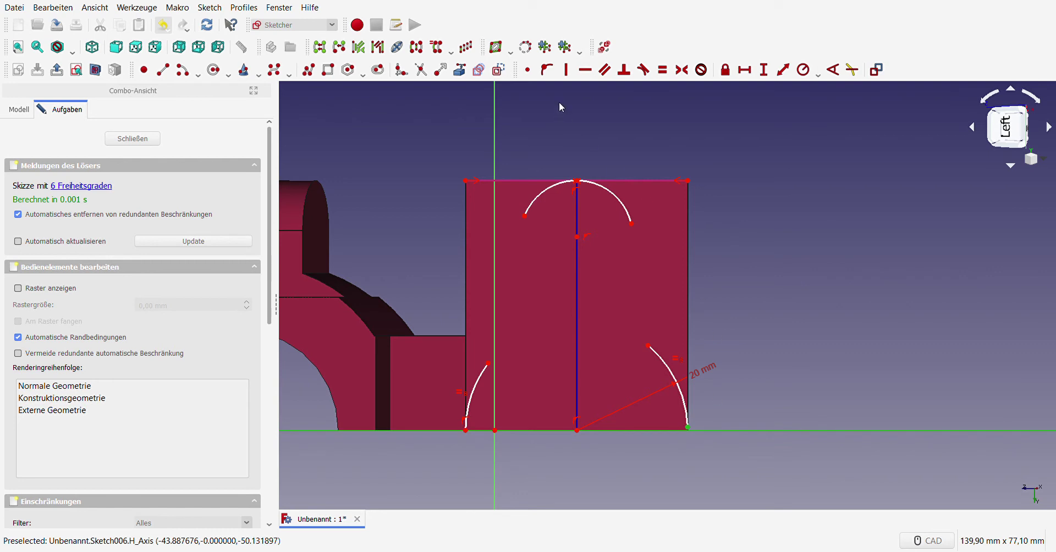
{"action": "left_click", "coordinate": [547, 70]}
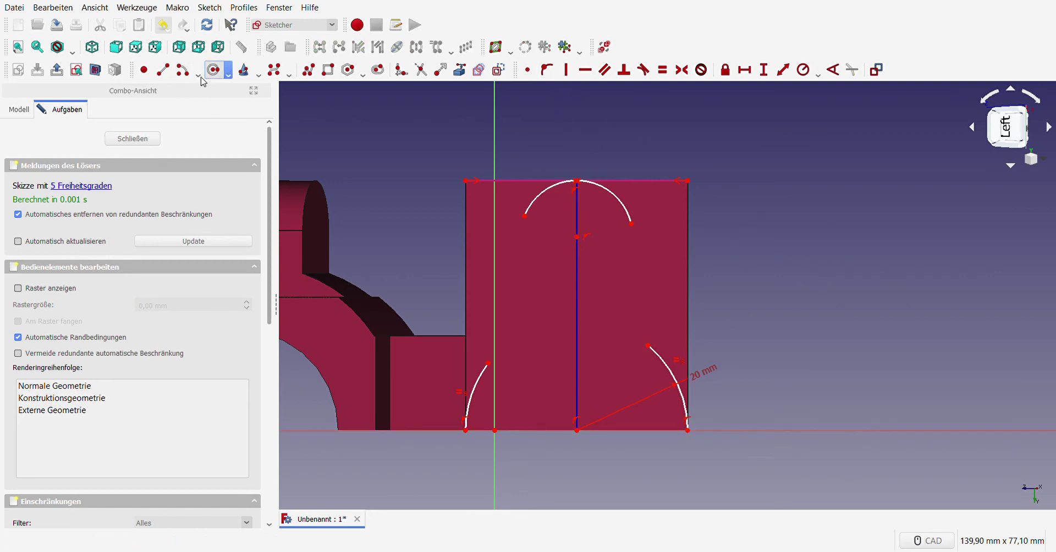
- Draw left and right sloped side lines between the lower arcs and the top arc
{"action": "left_click", "coordinate": [162, 69]}
{"action": "left_click", "coordinate": [485, 348]}
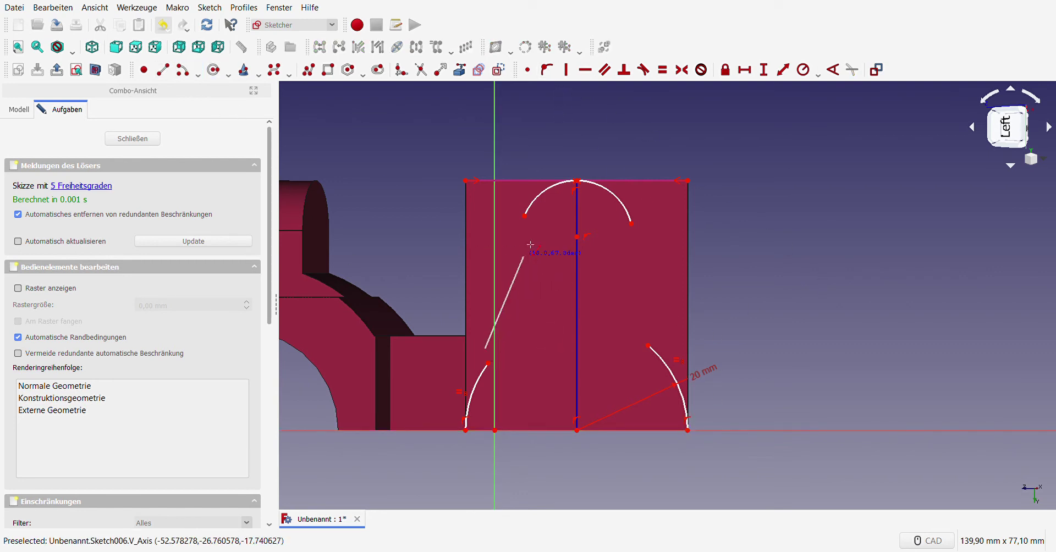
{"action": "left_click", "coordinate": [515, 237]}
{"action": "left_click", "coordinate": [632, 238]}
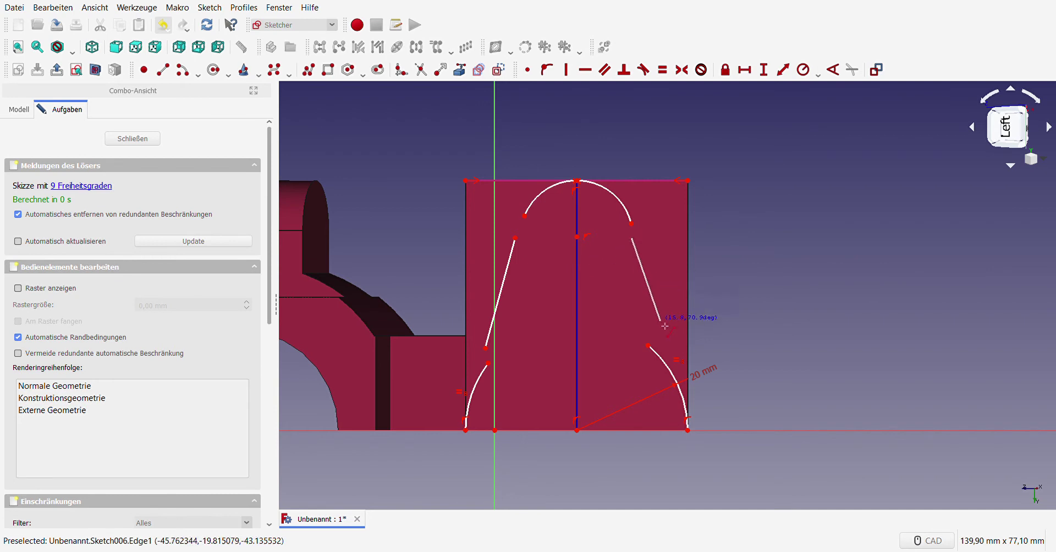
{"action": "left_click", "coordinate": [665, 335]}
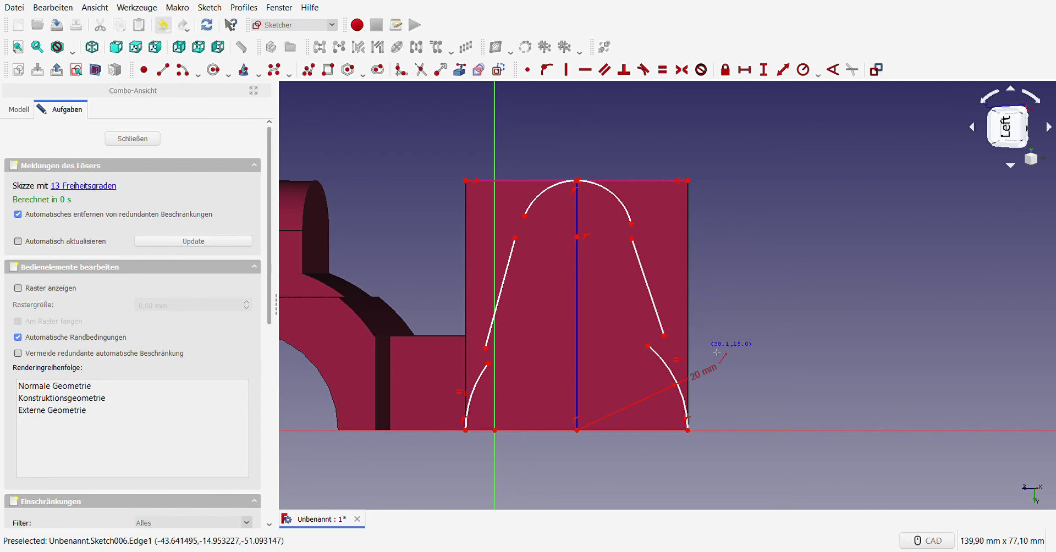
{"action": "right_click", "coordinate": [743, 423]}
- Make both sloped lines tangent to the top arc and to the lower corner arcs
{"action": "left_click_drag", "start_coordinate": [632, 324], "coordinate": [718, 354]}
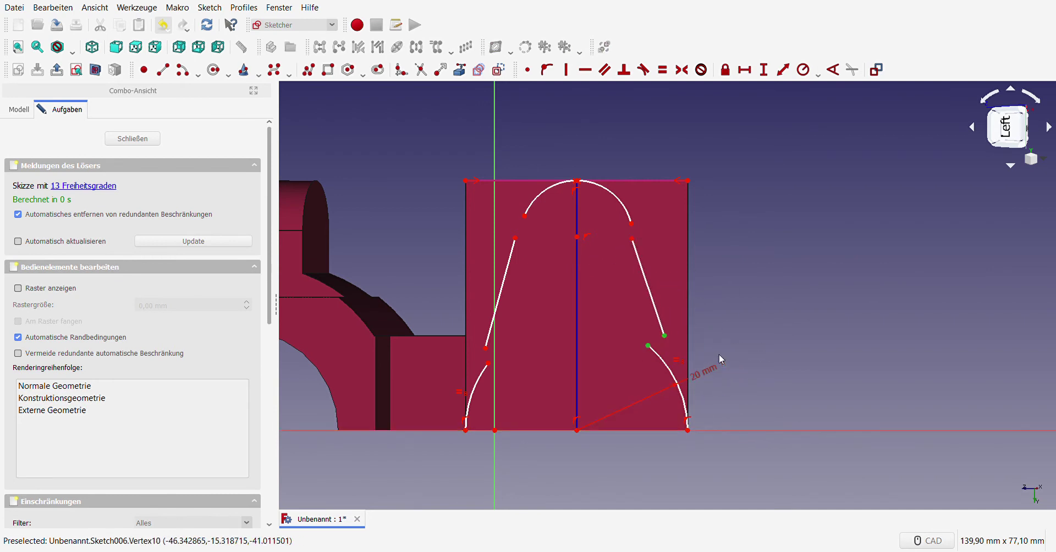
{"action": "left_click", "coordinate": [643, 70]}
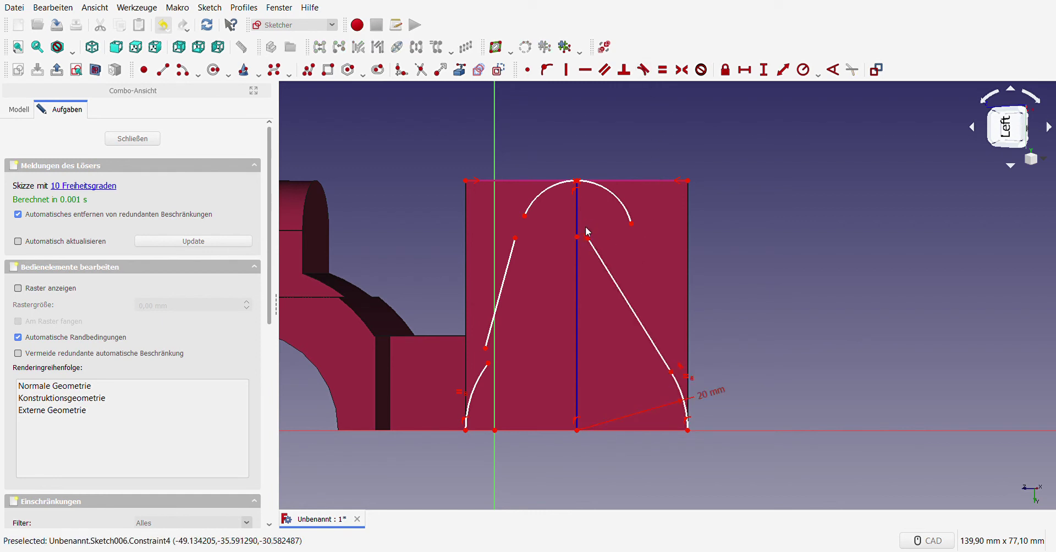
{"action": "left_click_drag", "start_coordinate": [587, 237], "coordinate": [620, 242]}
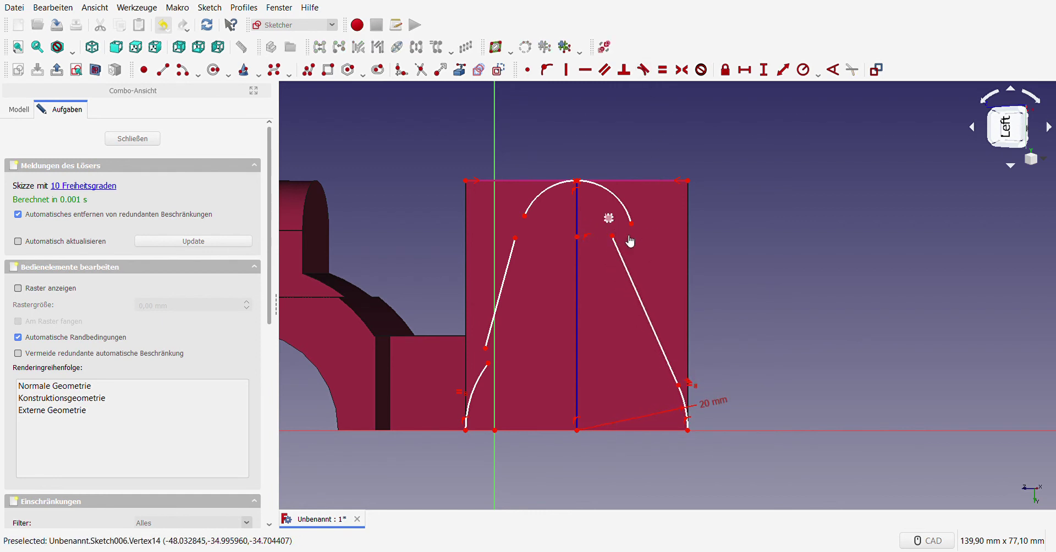
{"action": "left_click", "coordinate": [631, 224]}
{"action": "left_click", "coordinate": [613, 236]}
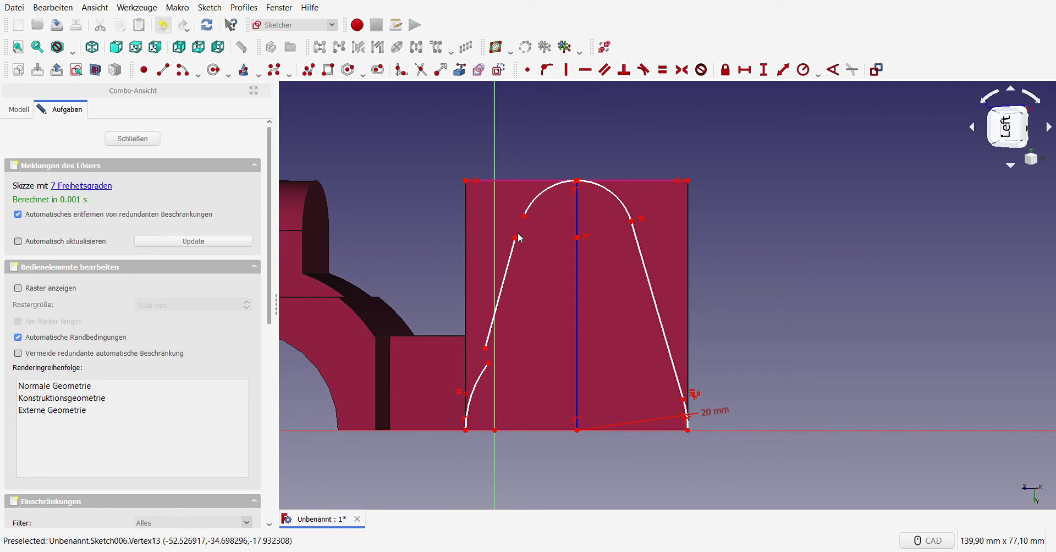
{"action": "left_click", "coordinate": [512, 214]}
{"action": "left_click", "coordinate": [642, 69]}
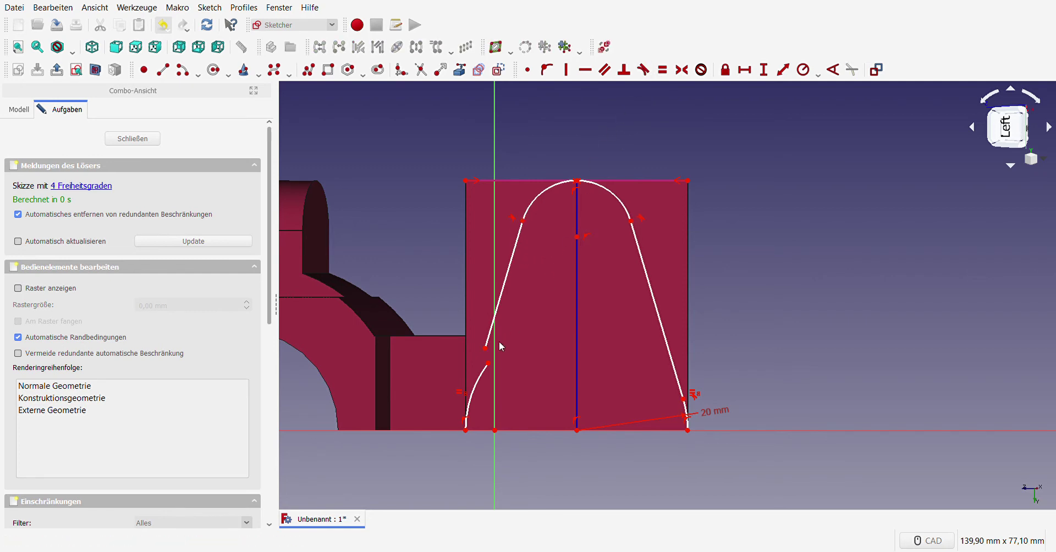
{"action": "left_click", "coordinate": [485, 347]}
{"action": "left_click", "coordinate": [489, 363]}
{"action": "left_click", "coordinate": [643, 70]}
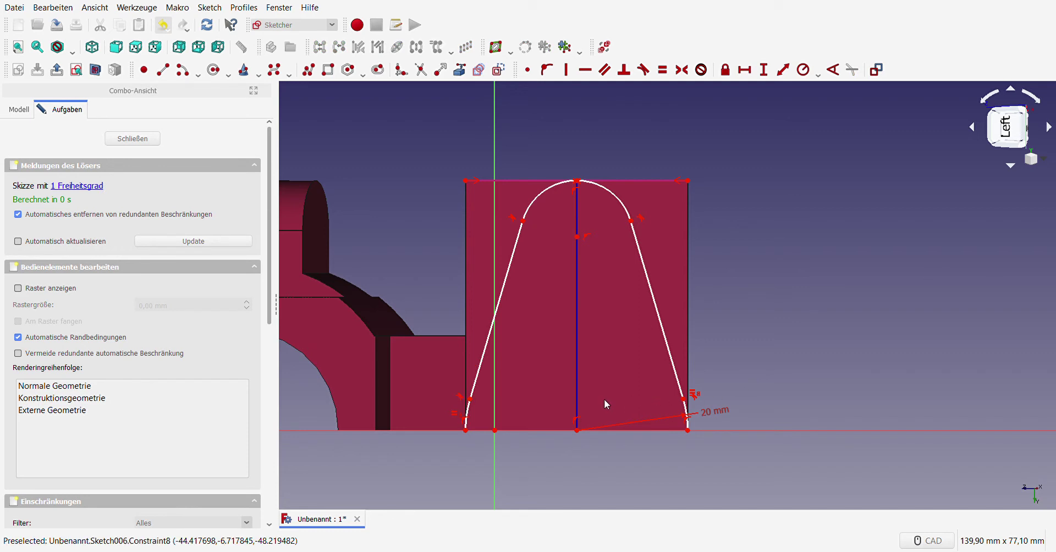
- Give the top arc a 10 mm radius, fully constraining the sketch
{"action": "left_click", "coordinate": [544, 191]}
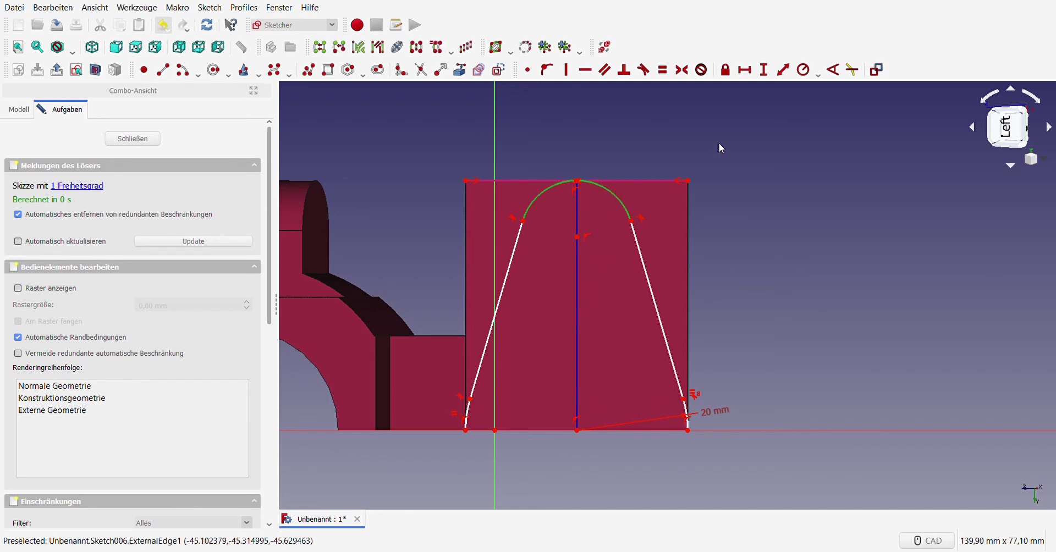
{"action": "left_click", "coordinate": [804, 70]}
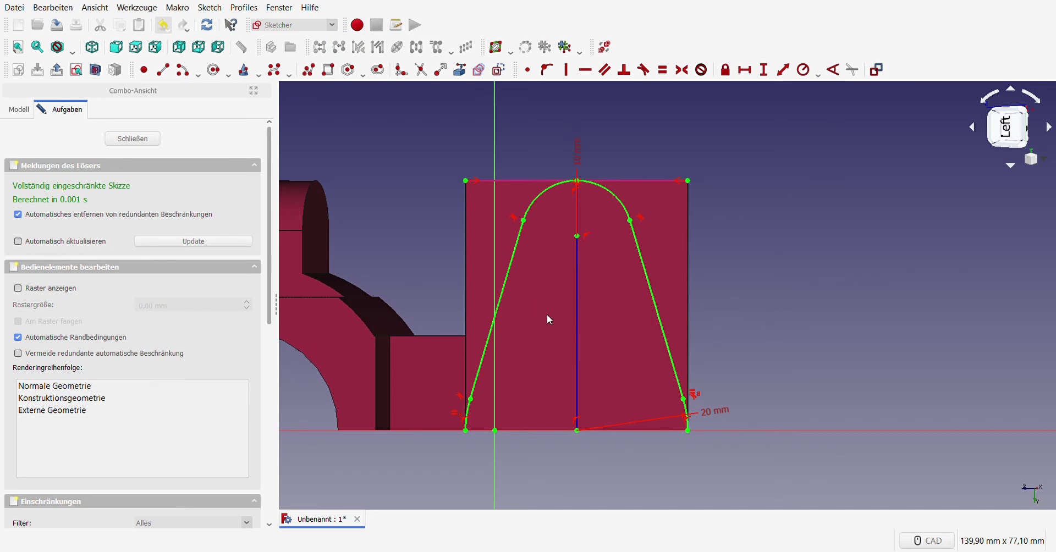
{"action": "scroll", "coordinate": [546, 314], "scroll_direction": "down", "scroll_amount": 4}
{"action": "scroll", "coordinate": [559, 334], "scroll_direction": "up", "scroll_amount": 2}
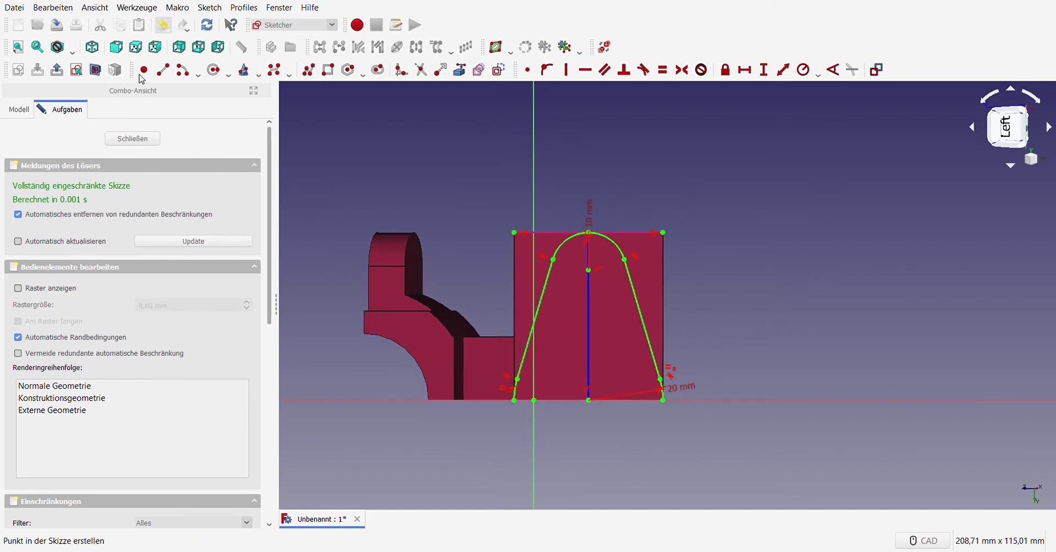
- Draw vertical lines up from both bottom corners joined by a top edge above the block
{"action": "left_click", "coordinate": [162, 70]}
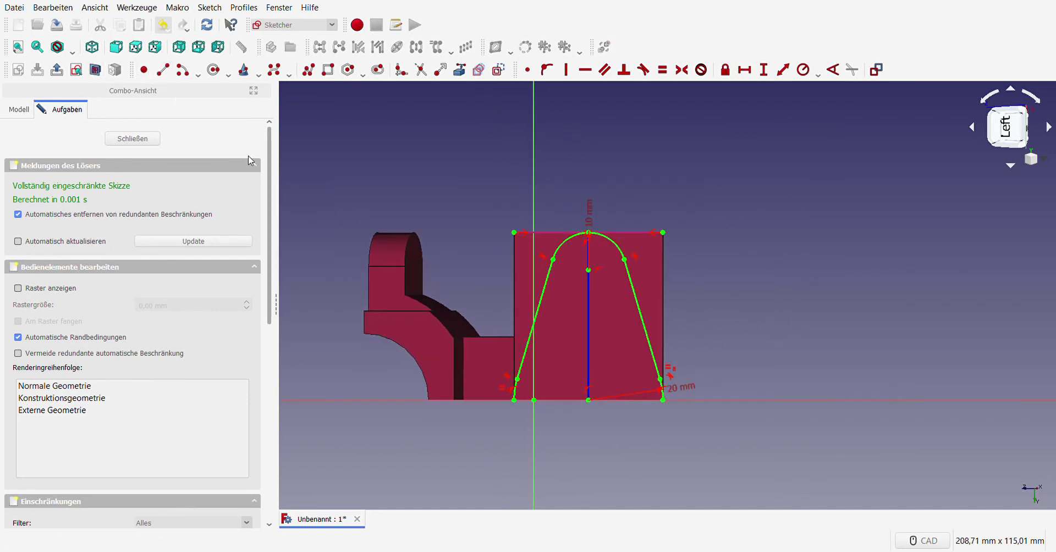
{"action": "left_click", "coordinate": [514, 400]}
{"action": "left_click", "coordinate": [514, 163]}
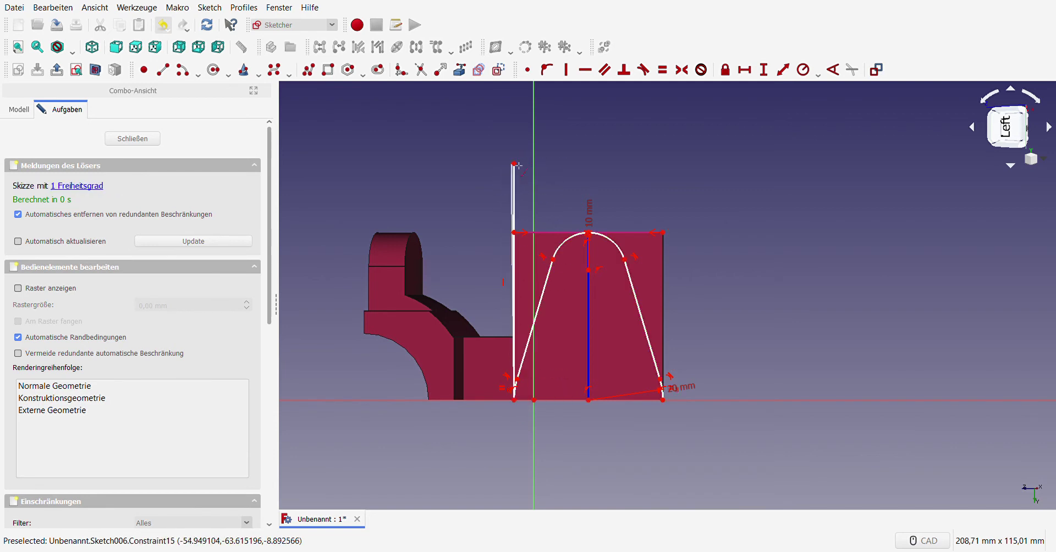
{"action": "left_click", "coordinate": [664, 400]}
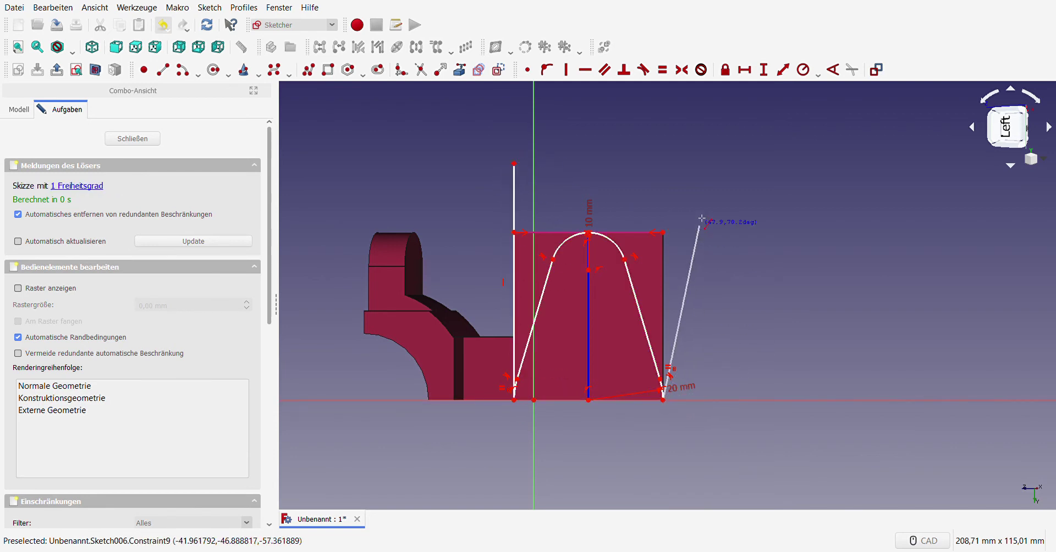
{"action": "left_click", "coordinate": [664, 172]}
{"action": "left_click", "coordinate": [514, 163]}
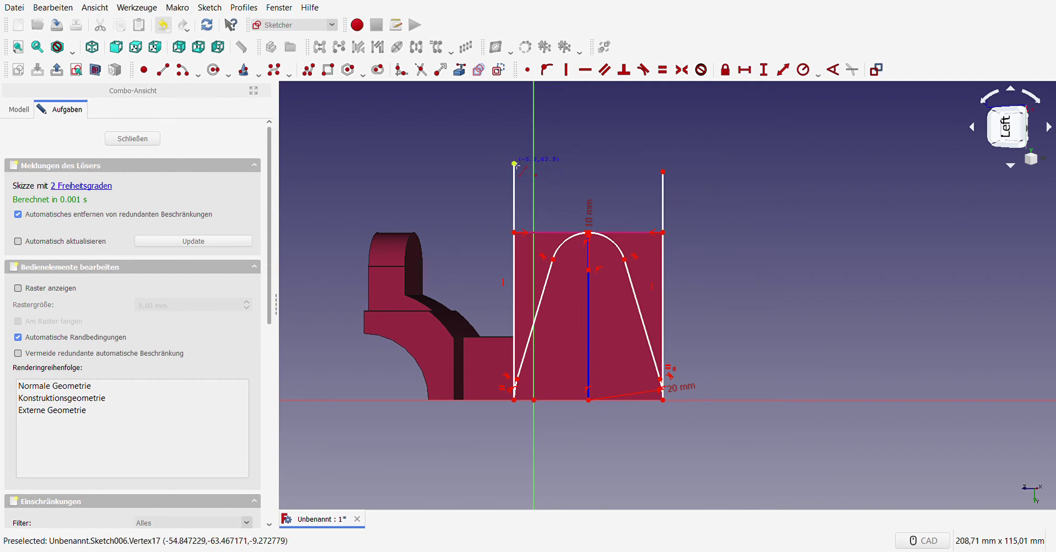
{"action": "left_click", "coordinate": [662, 171]}
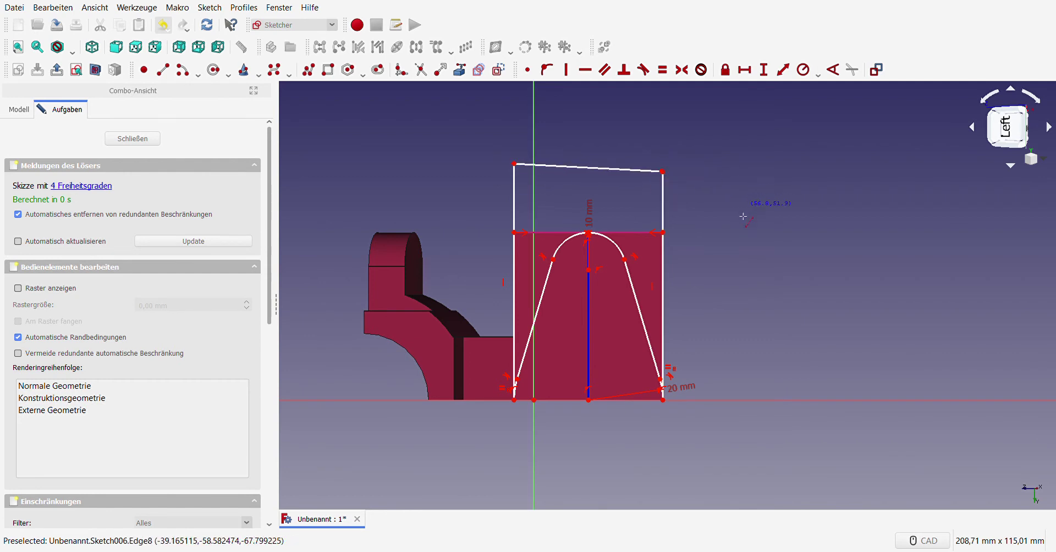
{"action": "key", "text": "Escape"}
- Make the top edge horizontal and joined, set the right side to 55 mm, and tidy dimension labels
{"action": "left_click", "coordinate": [606, 167]}
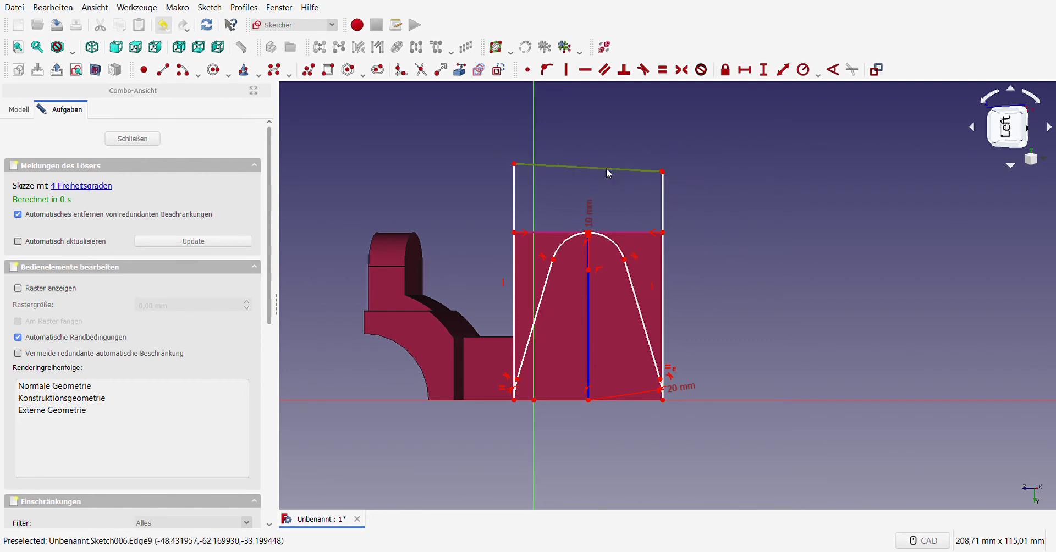
{"action": "left_click", "coordinate": [585, 69]}
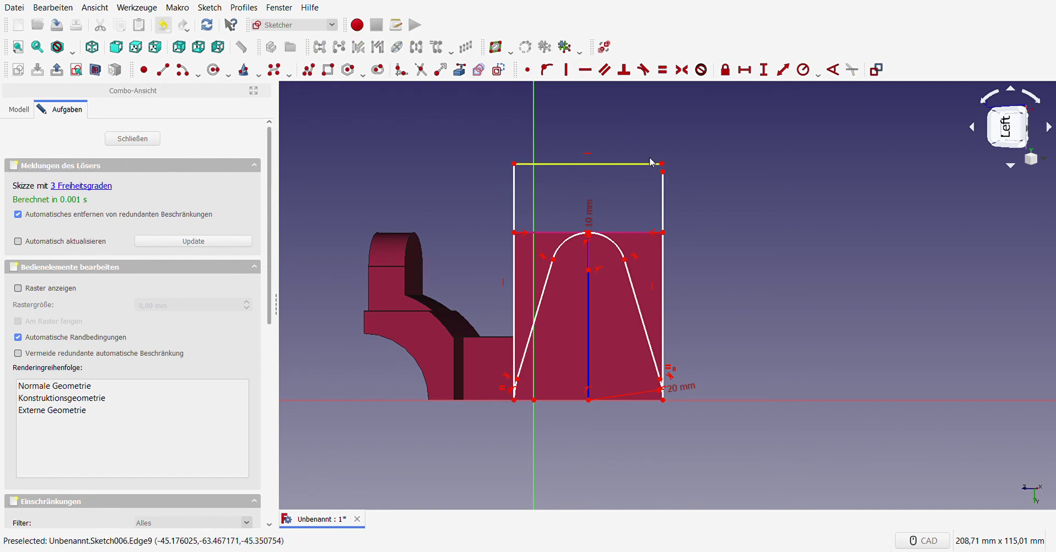
{"action": "left_click", "coordinate": [527, 69]}
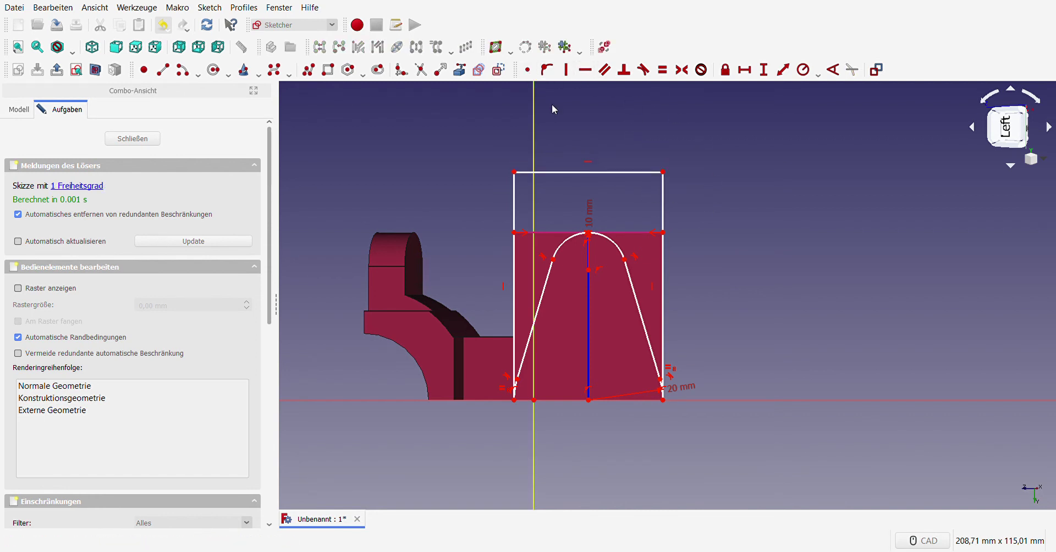
{"action": "left_click", "coordinate": [664, 192]}
{"action": "left_click", "coordinate": [764, 70]}
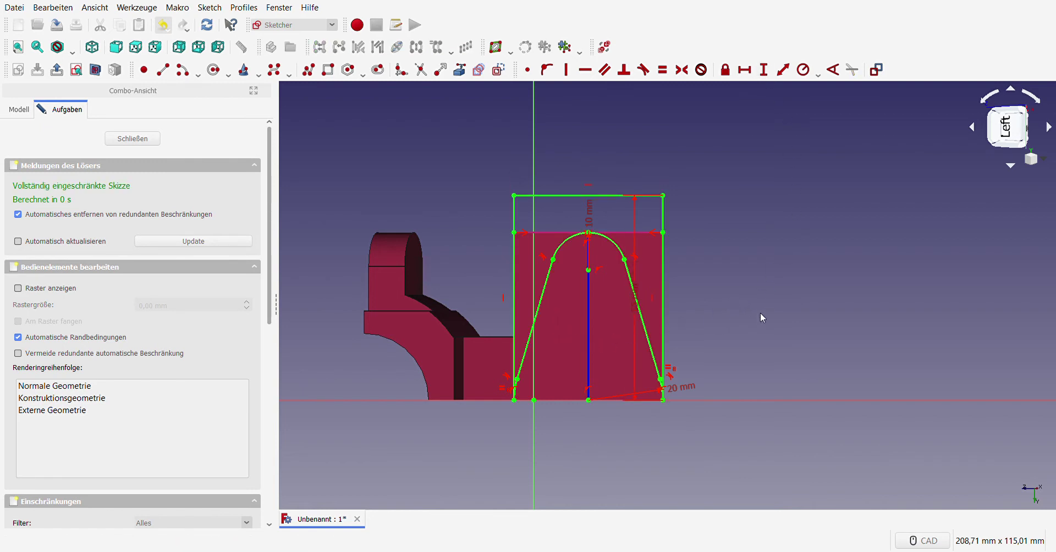
{"action": "left_click_drag", "start_coordinate": [635, 313], "coordinate": [742, 297]}
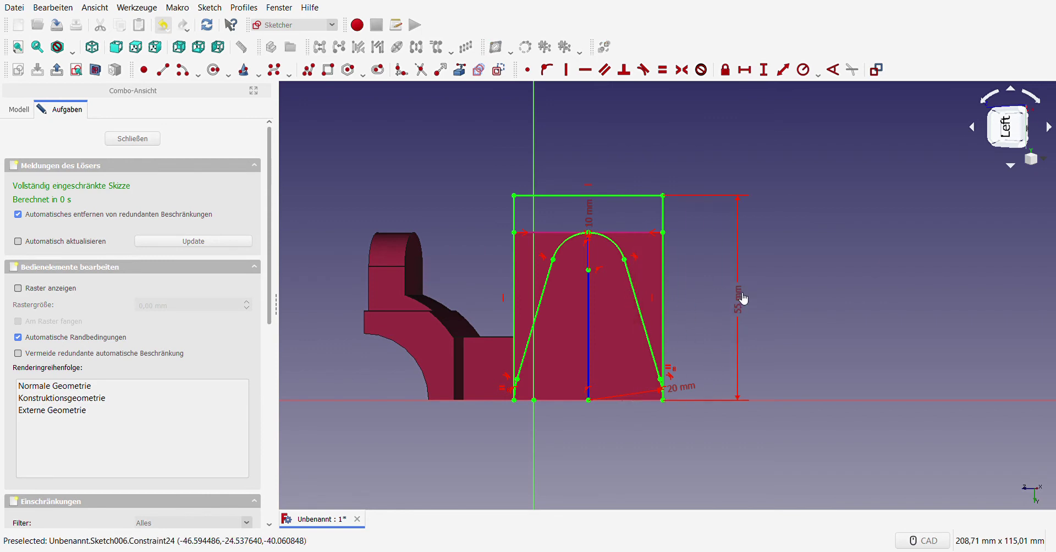
{"action": "left_click_drag", "start_coordinate": [588, 218], "coordinate": [636, 225]}
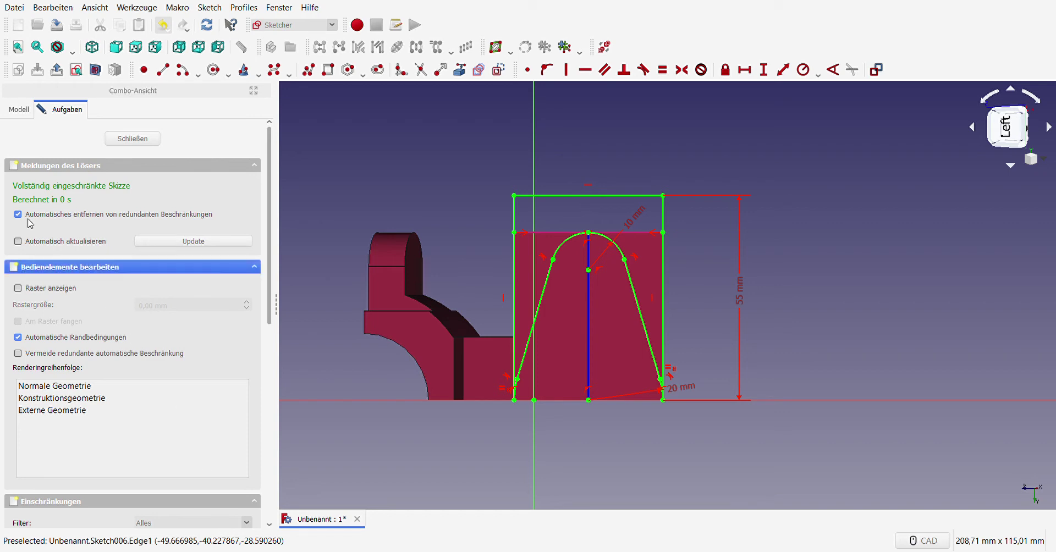
- Add a radius-dimensioned hole circle at the top arc's centre and close the sketch
{"action": "left_click", "coordinate": [589, 270]}
{"action": "left_click", "coordinate": [596, 281]}
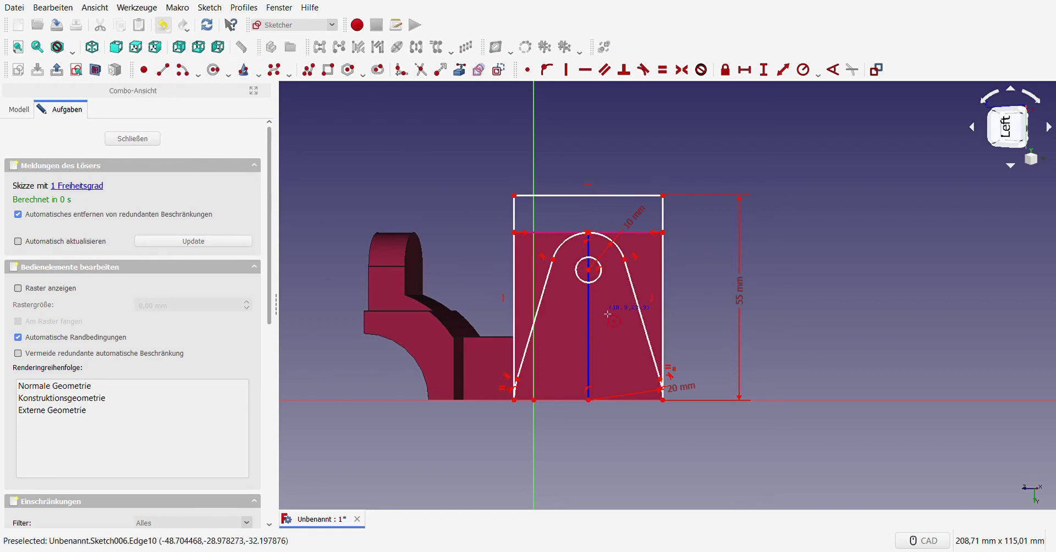
{"action": "right_click", "coordinate": [597, 296]}
{"action": "left_click", "coordinate": [597, 280]}
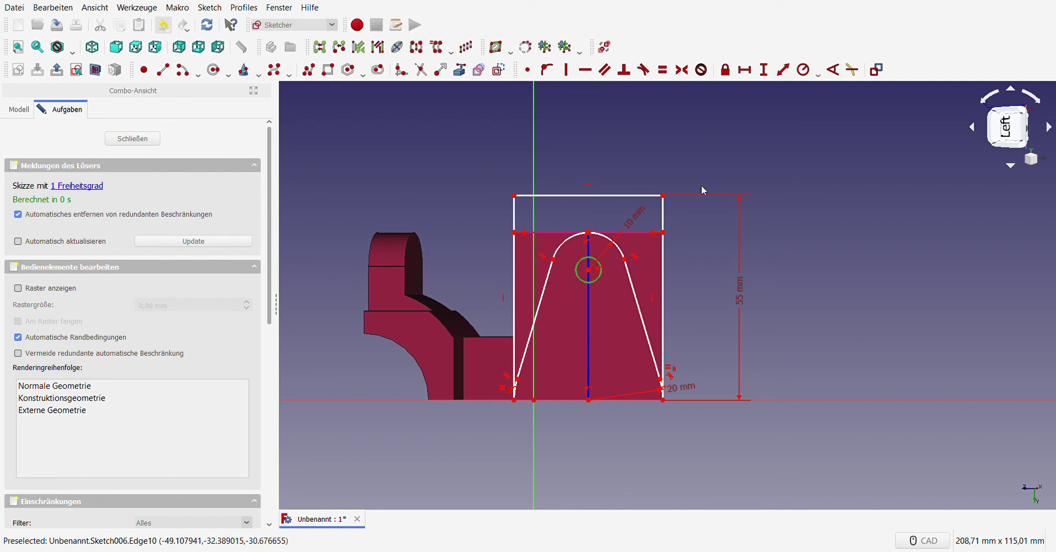
{"action": "left_click", "coordinate": [803, 70]}
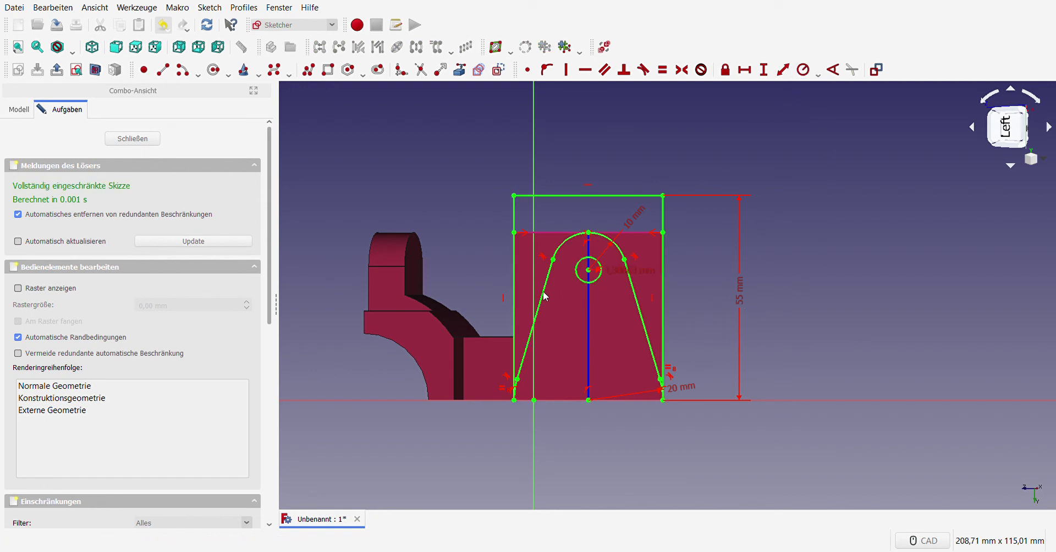
{"action": "type", "text": "6"}
{"action": "key", "text": "Return"}
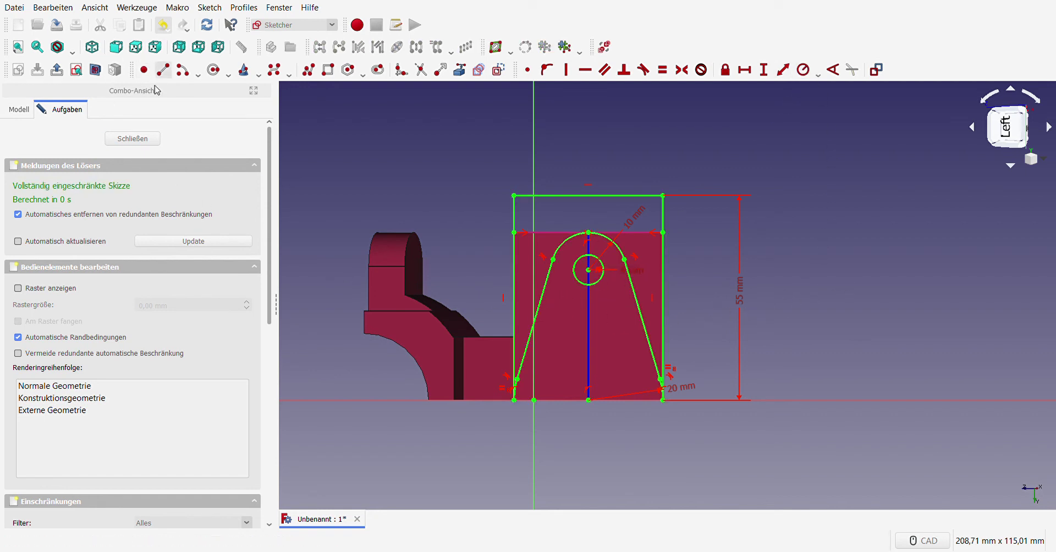
{"action": "left_click", "coordinate": [137, 139]}
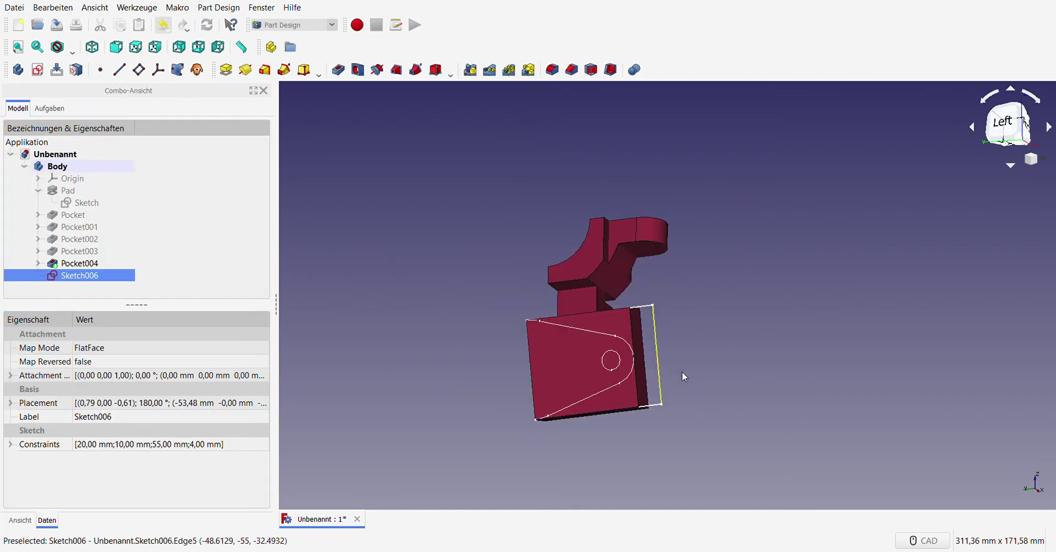
- Pocket the new tapered sketch 11 mm deep into the bracket's side block
{"action": "middle_click_drag", "start_coordinate": [810, 404], "coordinate": [524, 316]}
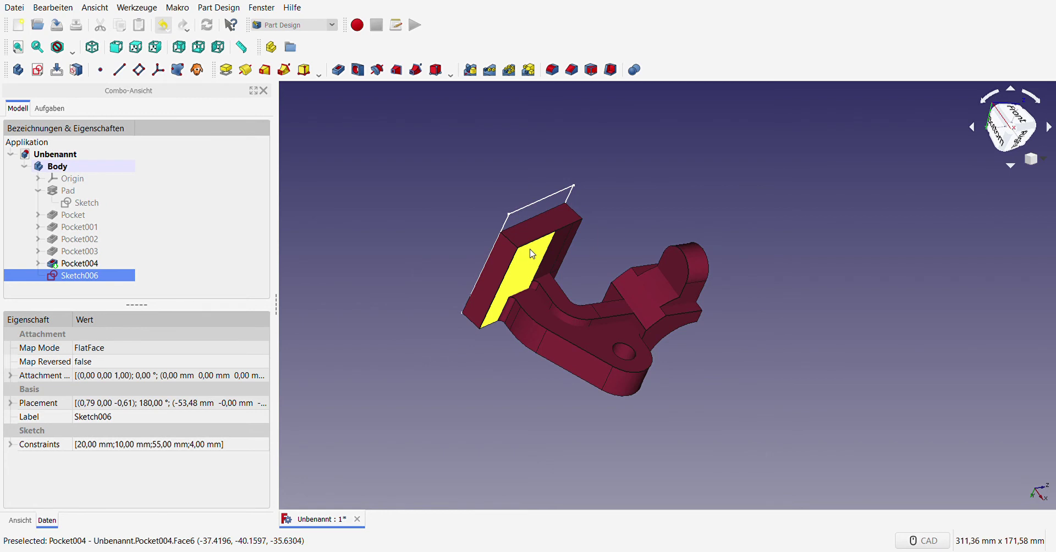
{"action": "left_click", "coordinate": [339, 71]}
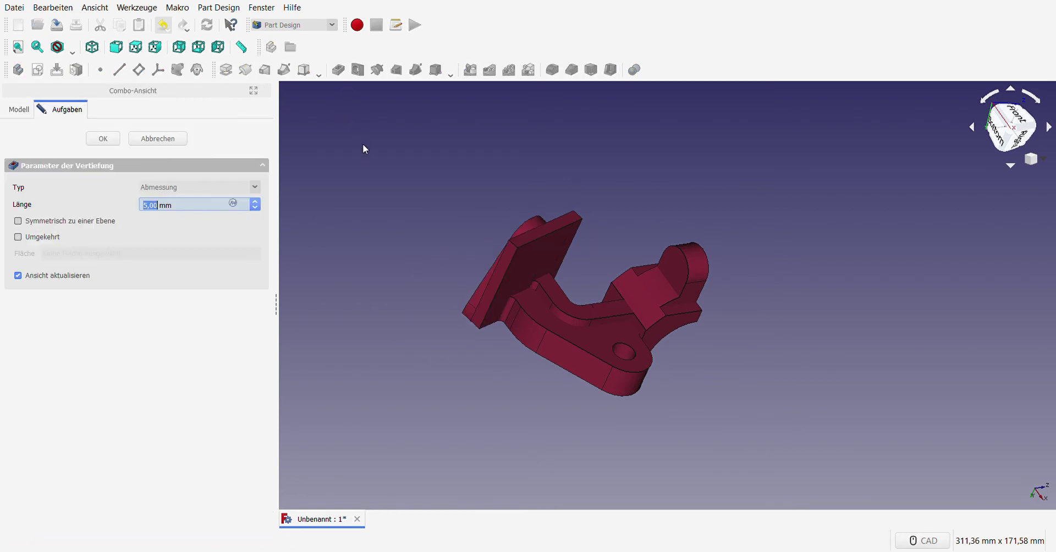
{"action": "type", "text": "8"}
{"action": "scroll", "coordinate": [209, 211], "scroll_direction": "up", "scroll_amount": 2}
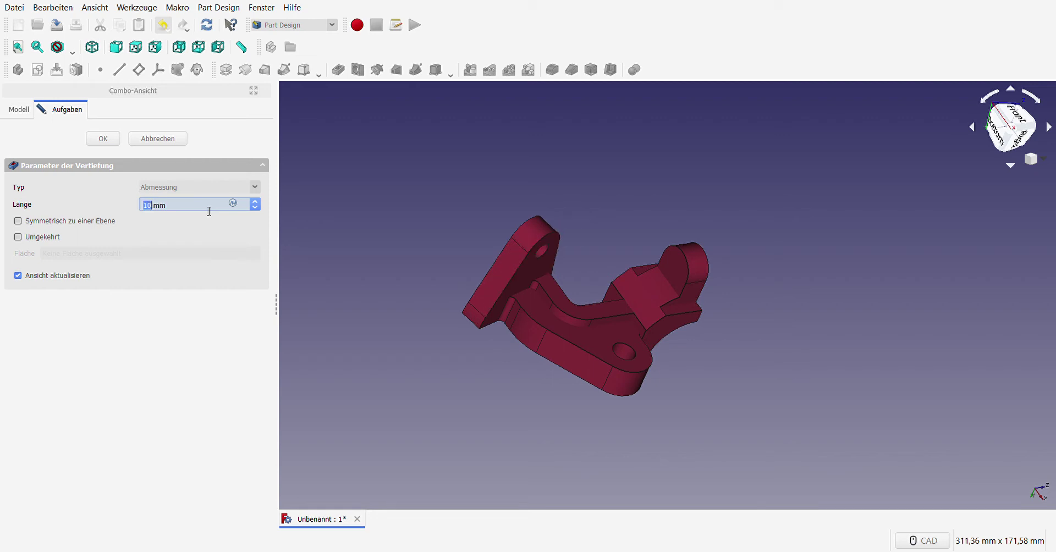
{"action": "left_click", "coordinate": [103, 138]}
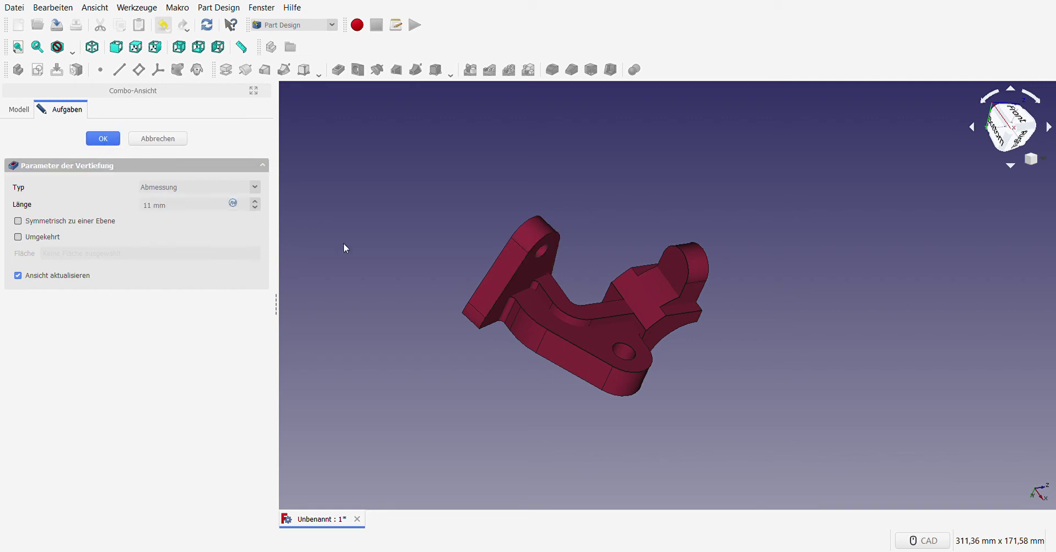
{"action": "mouse_move", "coordinate": [403, 241]}
{"action": "middle_mouse_down"}
{"action": "mouse_move", "coordinate": [715, 437]}
{"action": "mouse_move", "coordinate": [724, 421]}
{"action": "middle_mouse_up"}
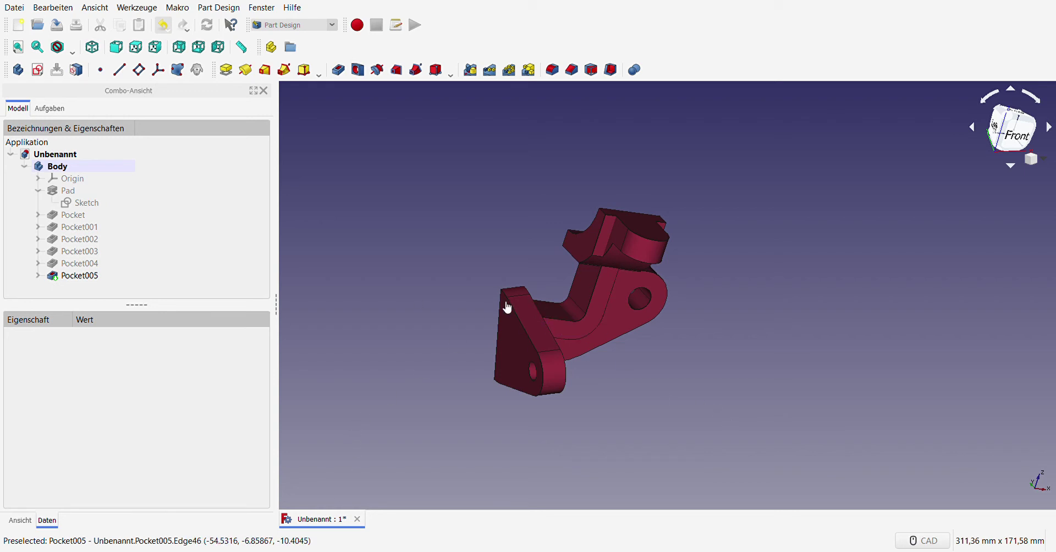
- Create a new sketch on the bracket's side face and view it squarely
{"action": "left_click", "coordinate": [581, 233]}
{"action": "left_click", "coordinate": [40, 70]}
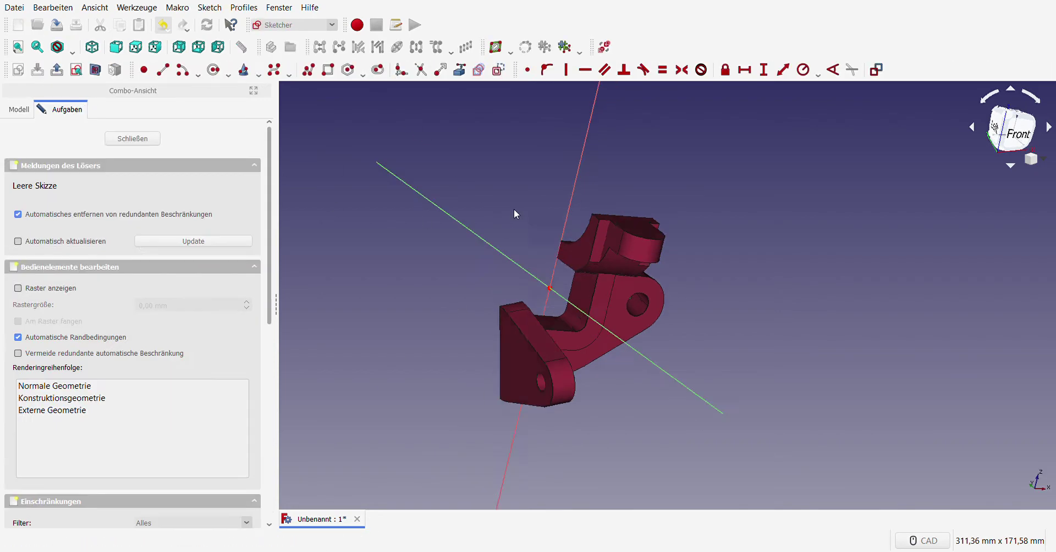
{"action": "left_click", "coordinate": [1010, 127]}
{"action": "scroll", "coordinate": [606, 338], "scroll_direction": "up", "scroll_amount": 3}
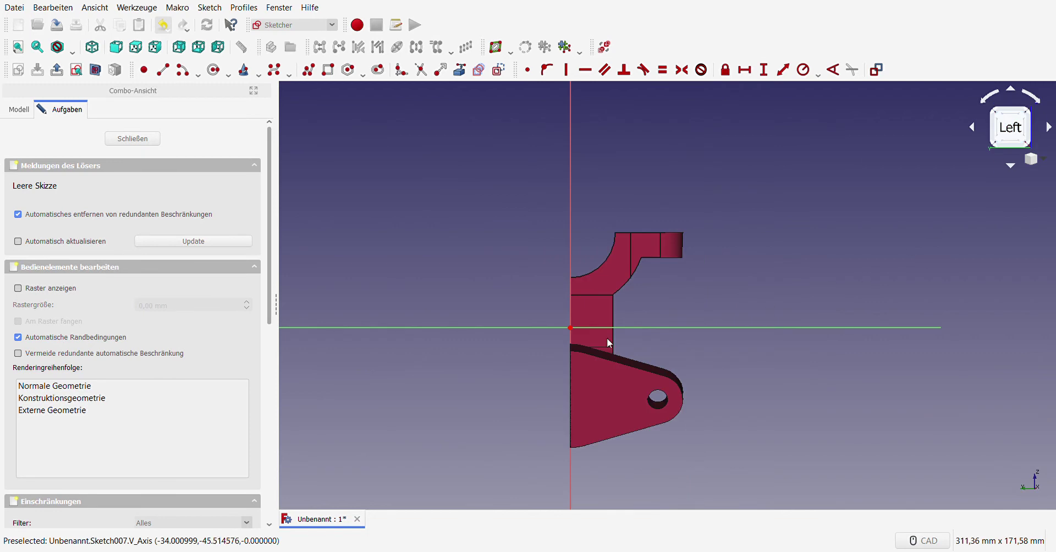
{"action": "scroll", "coordinate": [592, 252], "scroll_direction": "up", "scroll_amount": 1}
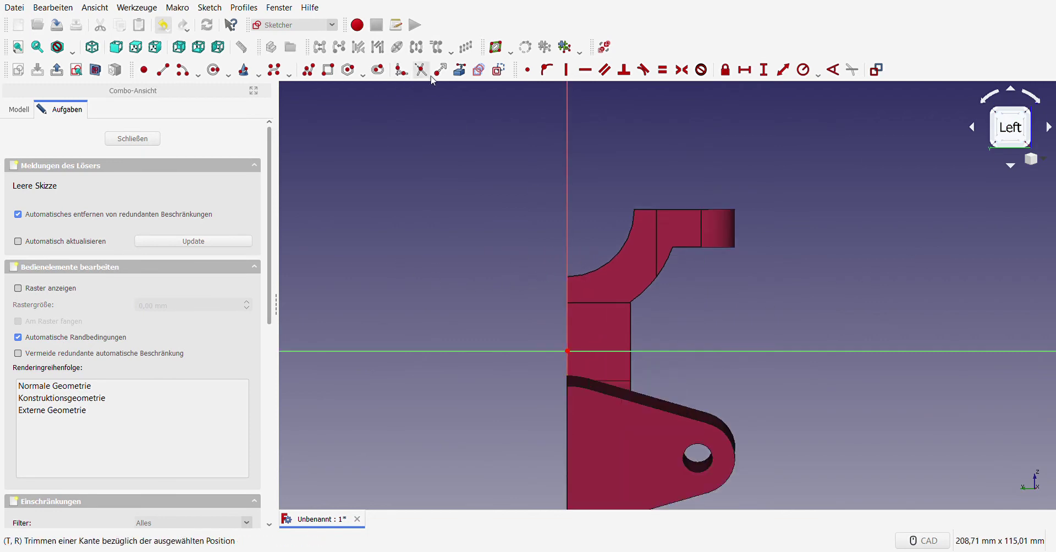
- Reference the curved edge and draw an arc along the arm's inner curve
{"action": "left_click", "coordinate": [460, 70]}
{"action": "left_click", "coordinate": [611, 256]}
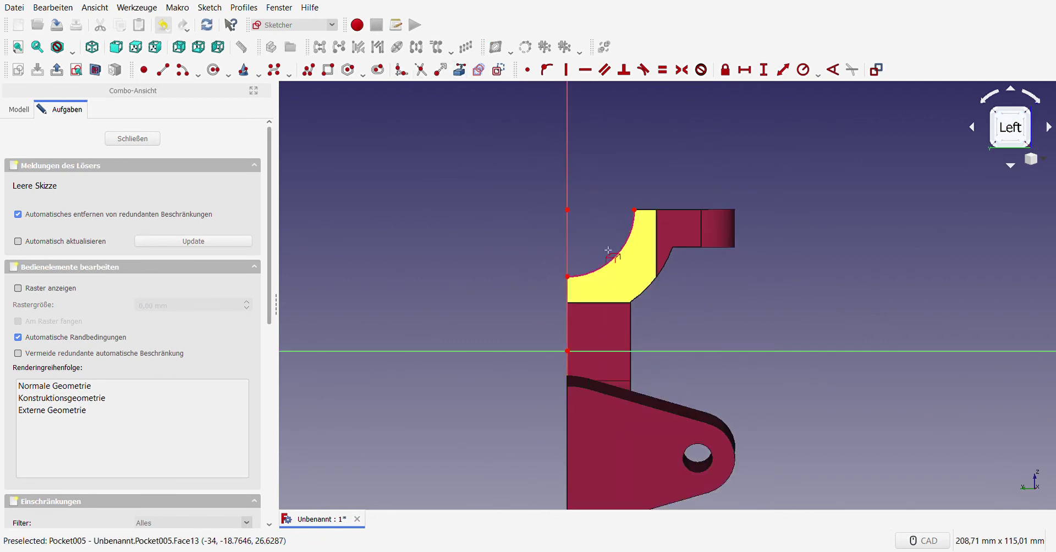
{"action": "left_click", "coordinate": [185, 71]}
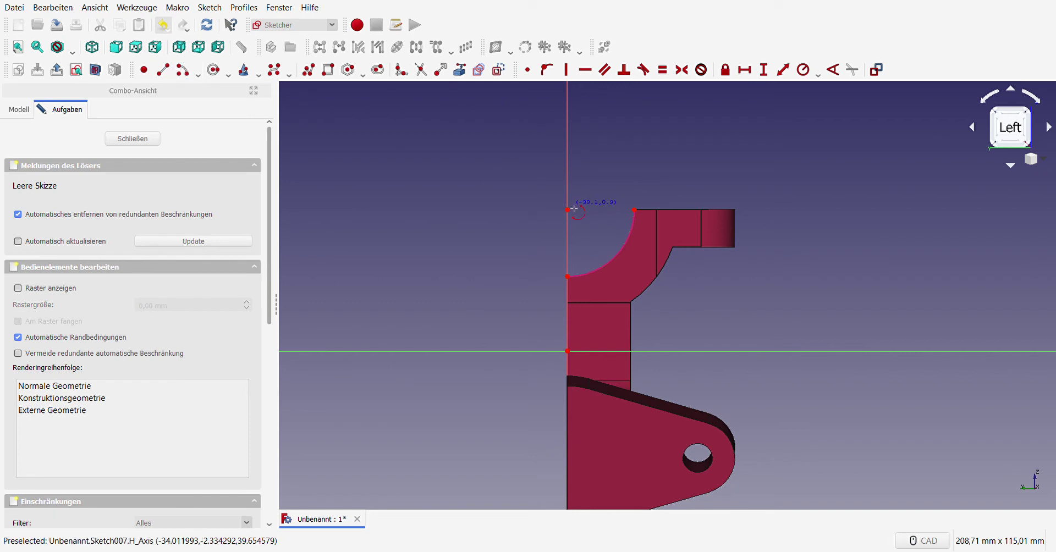
{"action": "left_click", "coordinate": [568, 210]}
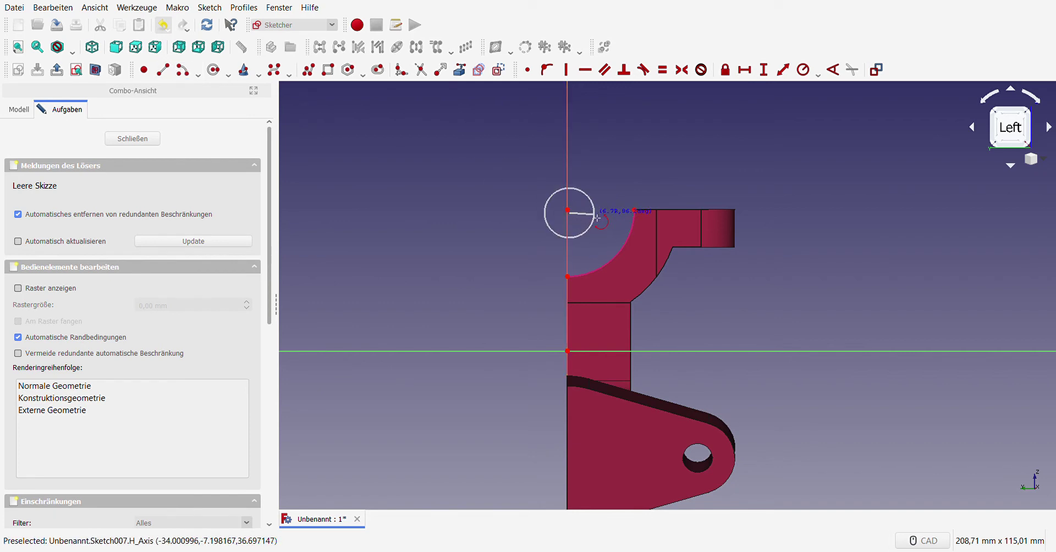
{"action": "left_click", "coordinate": [572, 297]}
{"action": "left_click", "coordinate": [671, 216]}
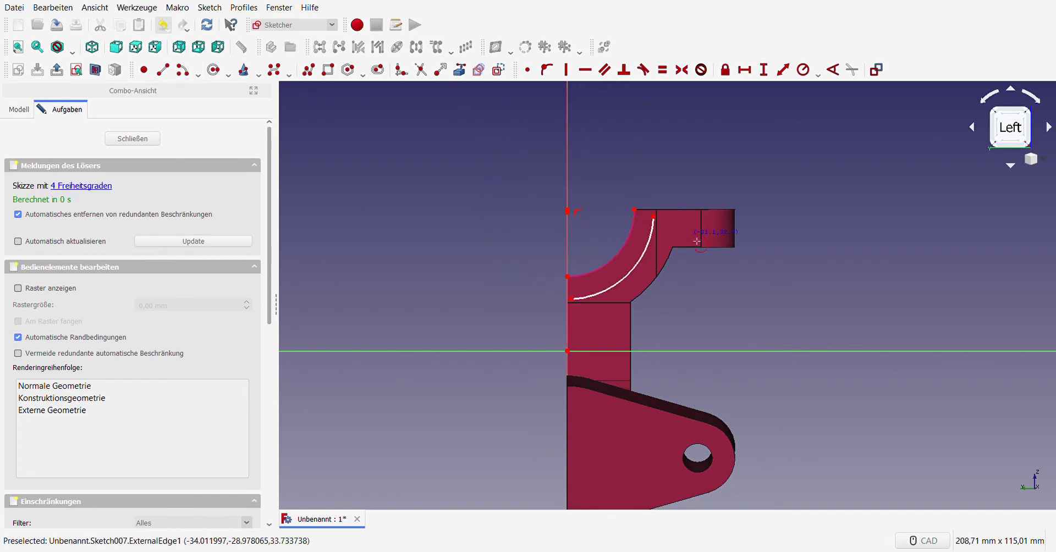
{"action": "key", "text": "Escape"}
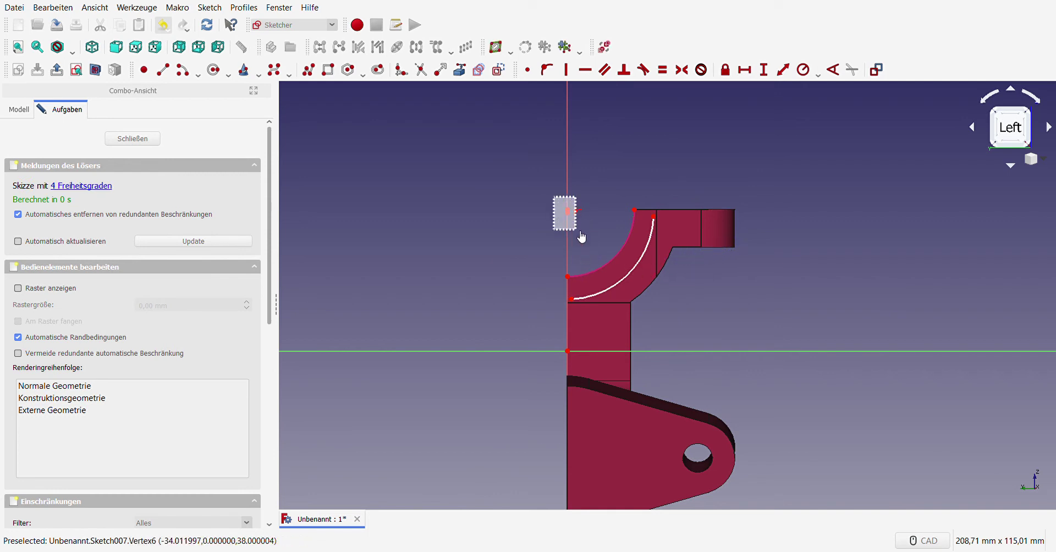
- Level the arc centre horizontally, give the arc a radius, and put its lower end on the vertical axis
{"action": "left_click", "coordinate": [567, 211]}
{"action": "left_click", "coordinate": [583, 71]}
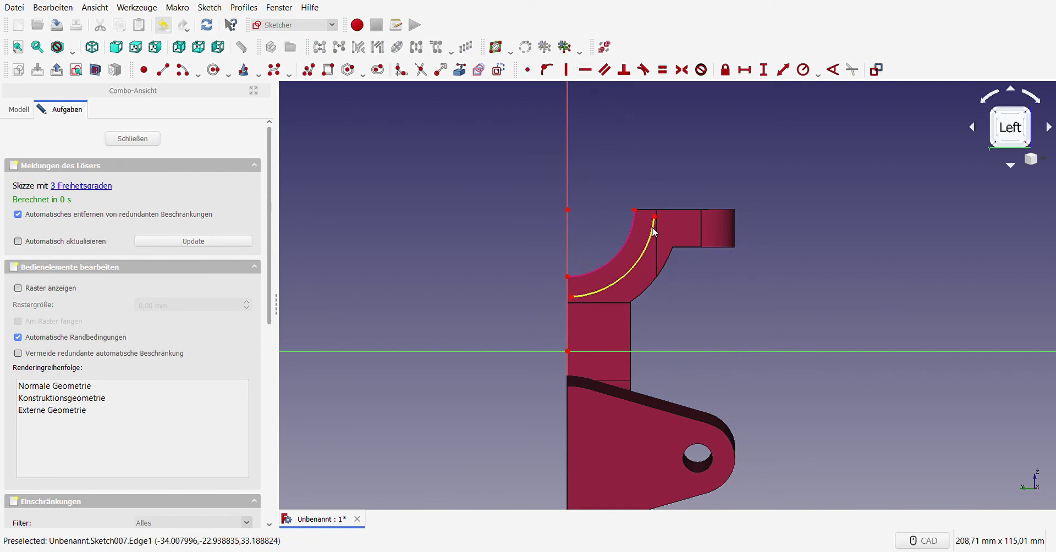
{"action": "left_click", "coordinate": [579, 296]}
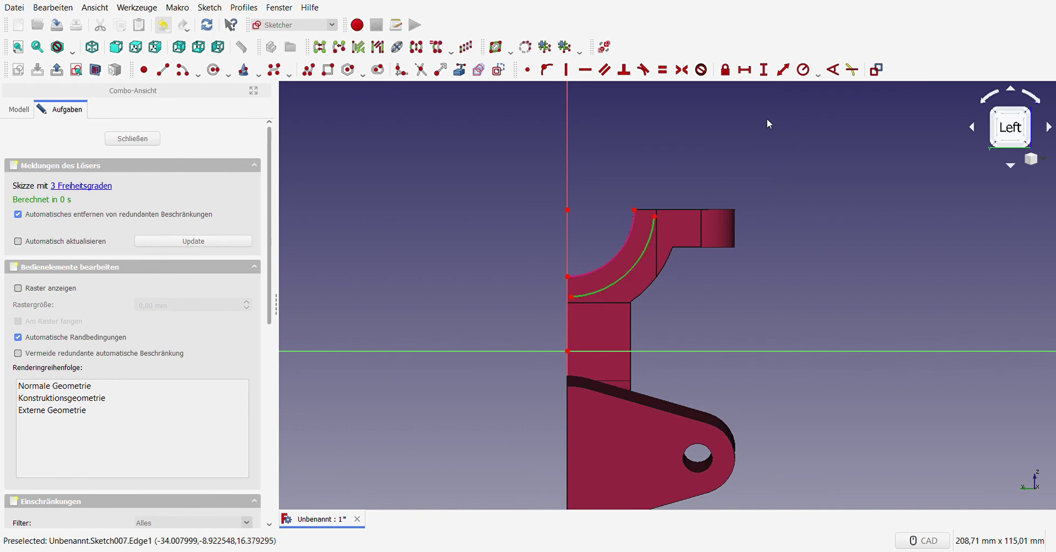
{"action": "left_click", "coordinate": [804, 70]}
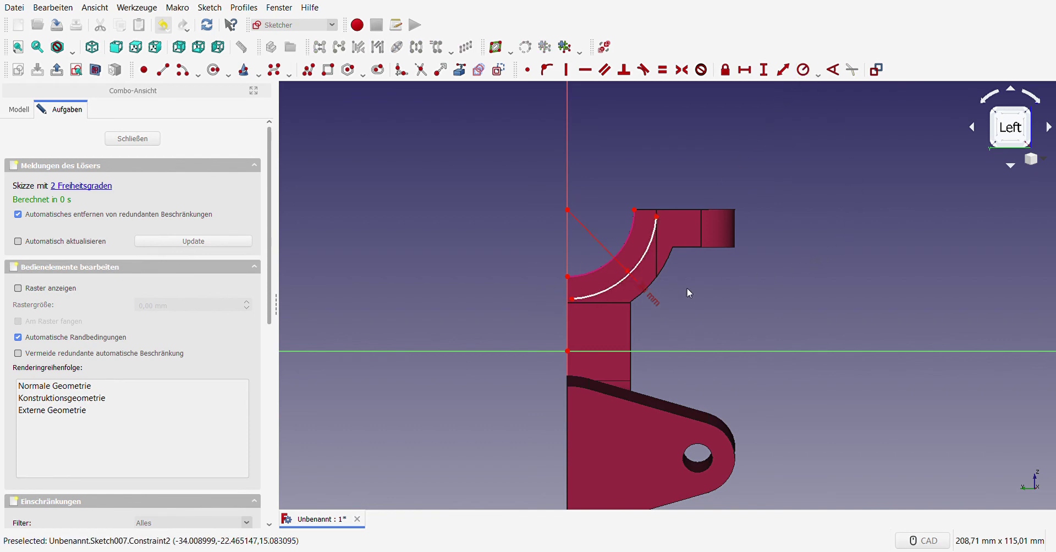
{"action": "scroll", "coordinate": [678, 272], "scroll_direction": "up", "scroll_amount": 2}
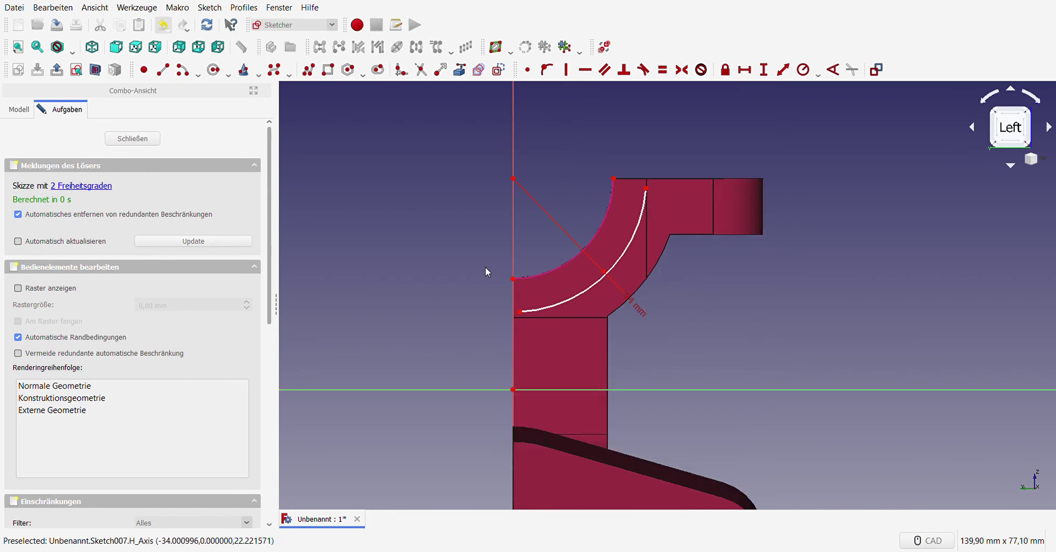
{"action": "left_click", "coordinate": [520, 311]}
{"action": "left_click", "coordinate": [513, 265]}
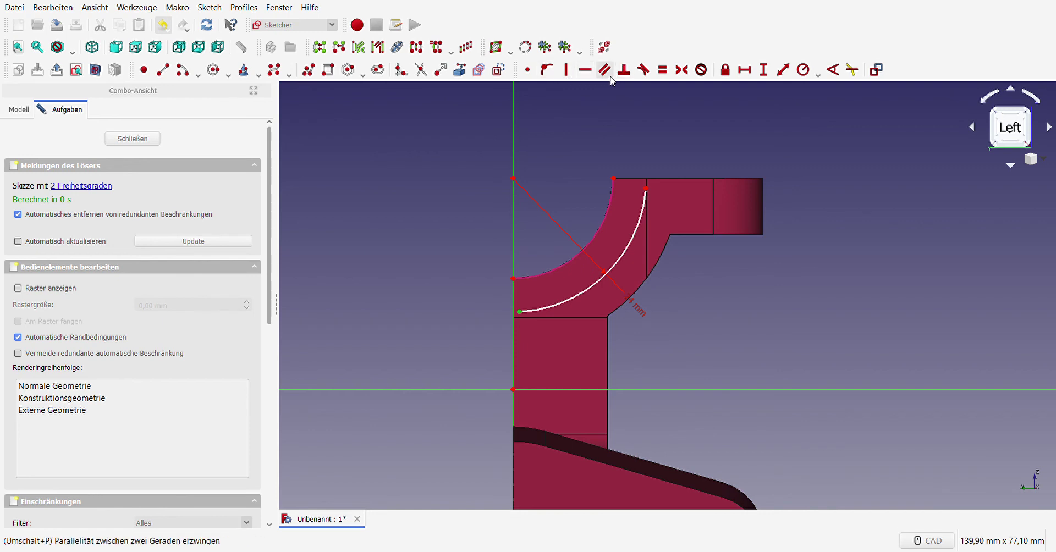
{"action": "left_click", "coordinate": [547, 70]}
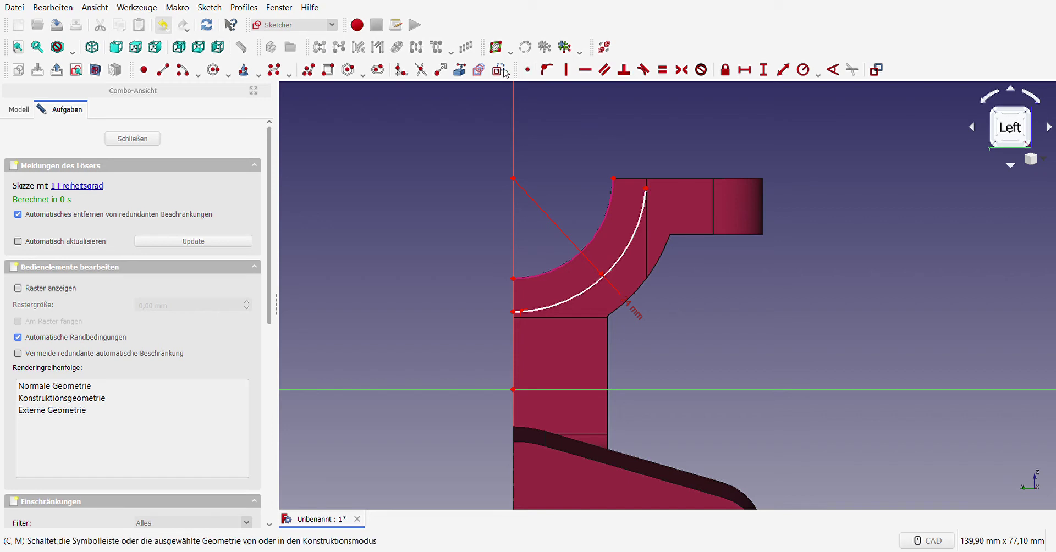
- Reference the arm's inner corner and level the arc's upper end with it, fully constraining the arc
{"action": "left_click", "coordinate": [459, 70]}
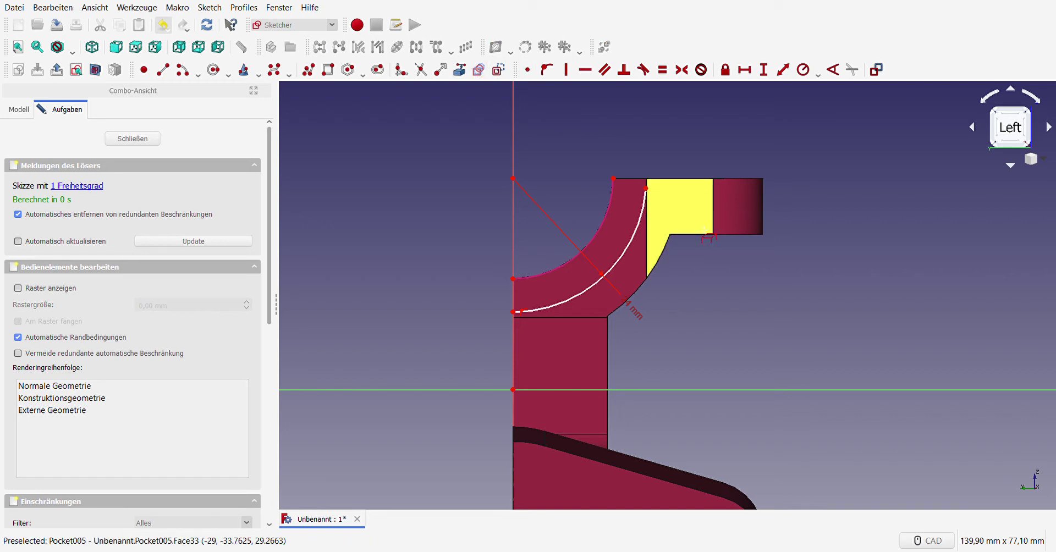
{"action": "left_click", "coordinate": [672, 236]}
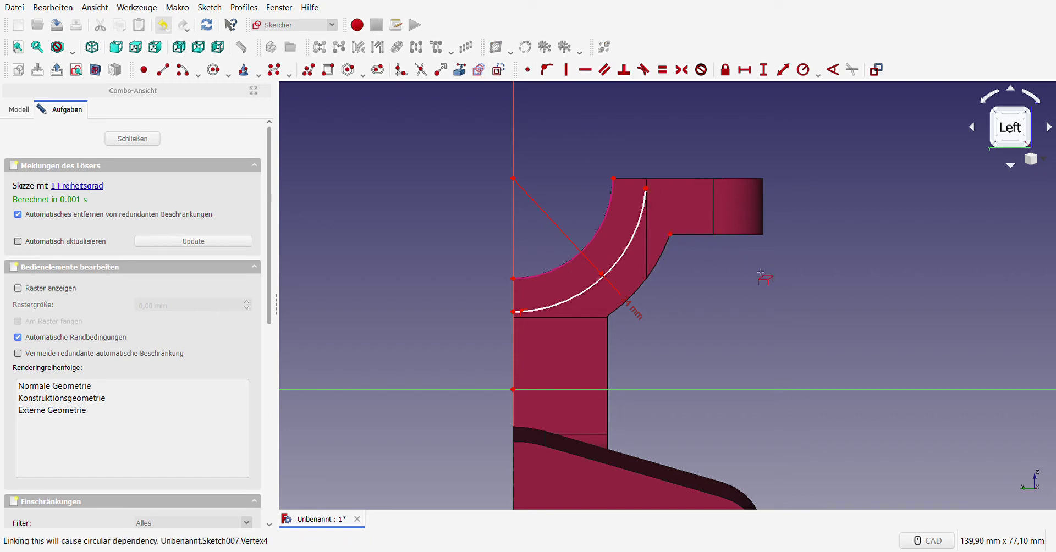
{"action": "left_click", "coordinate": [645, 188]}
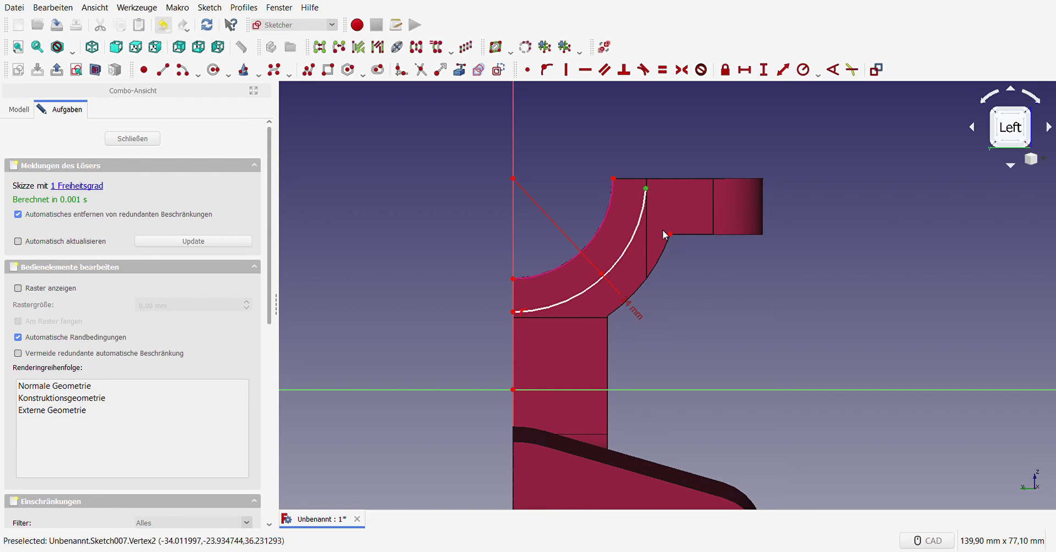
{"action": "left_click", "coordinate": [585, 70]}
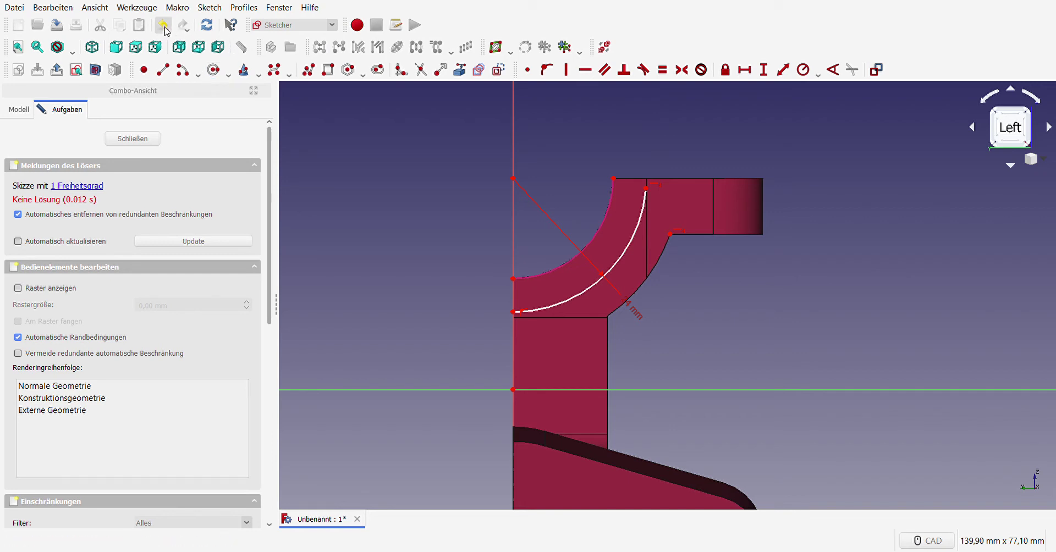
{"action": "key", "text": "ctrl+z"}
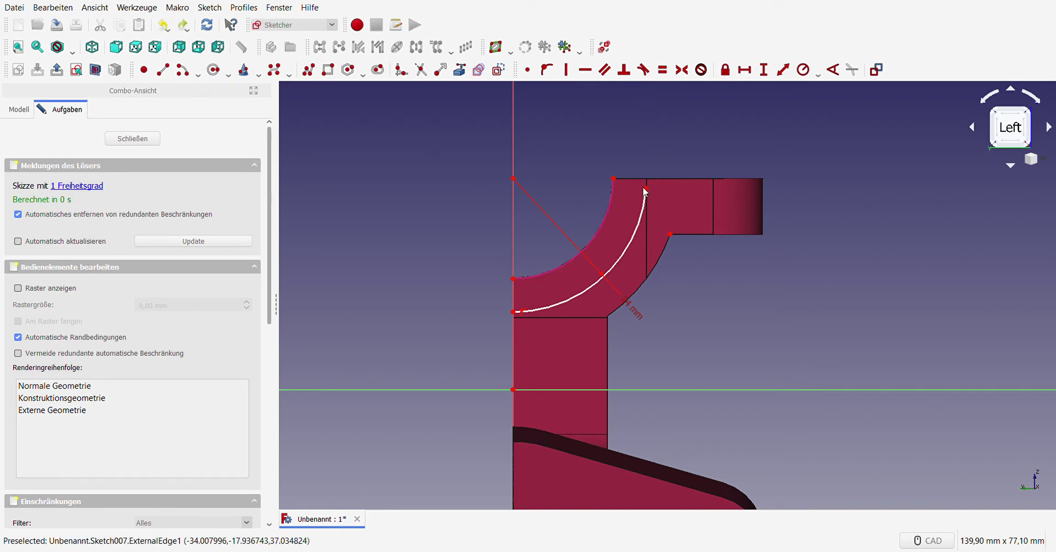
{"action": "left_click_drag", "start_coordinate": [646, 190], "coordinate": [643, 242]}
{"action": "left_click", "coordinate": [634, 236]}
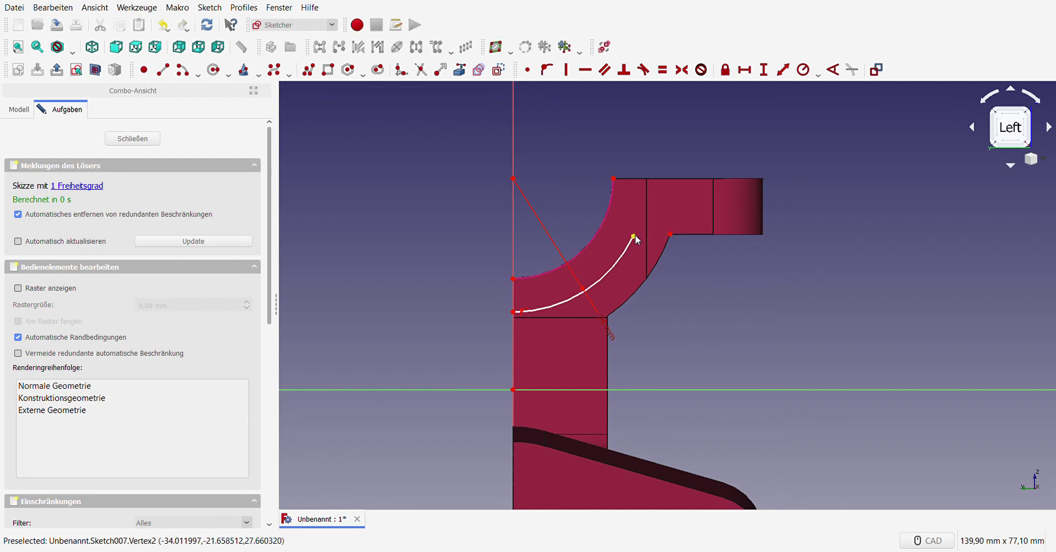
{"action": "left_click", "coordinate": [669, 234]}
{"action": "left_click", "coordinate": [584, 77]}
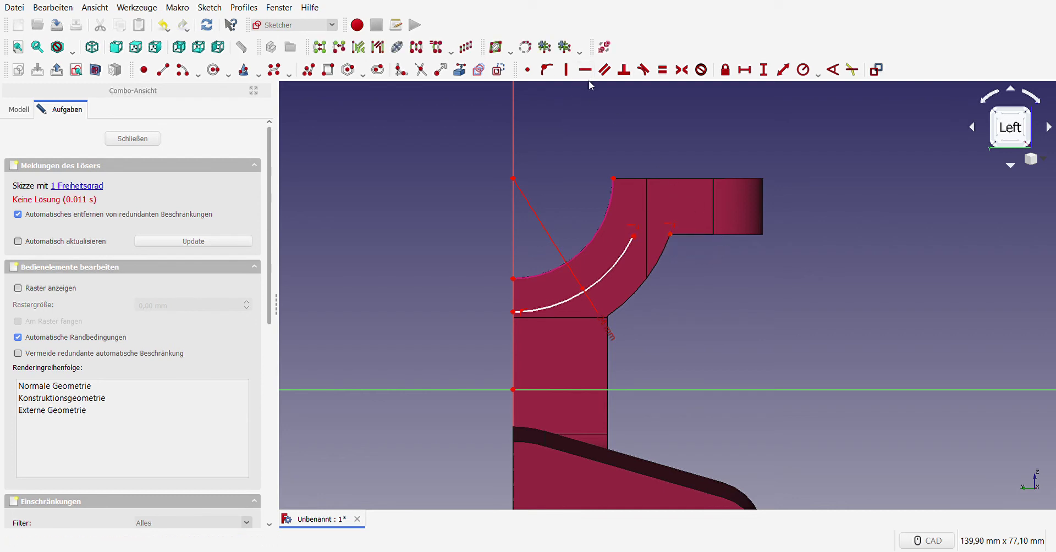
{"action": "left_click", "coordinate": [164, 25]}
{"action": "left_click", "coordinate": [633, 237]}
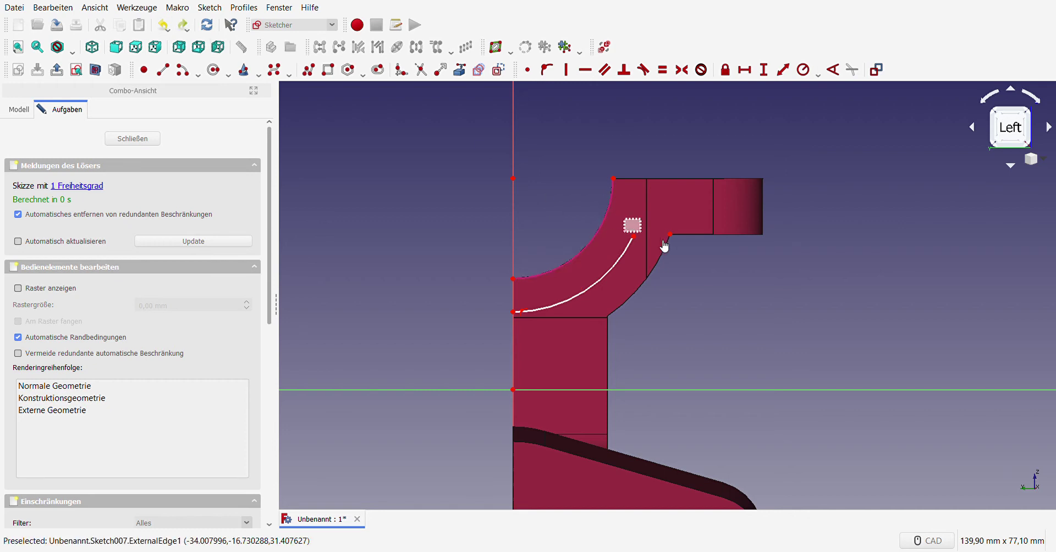
{"action": "left_click", "coordinate": [670, 234]}
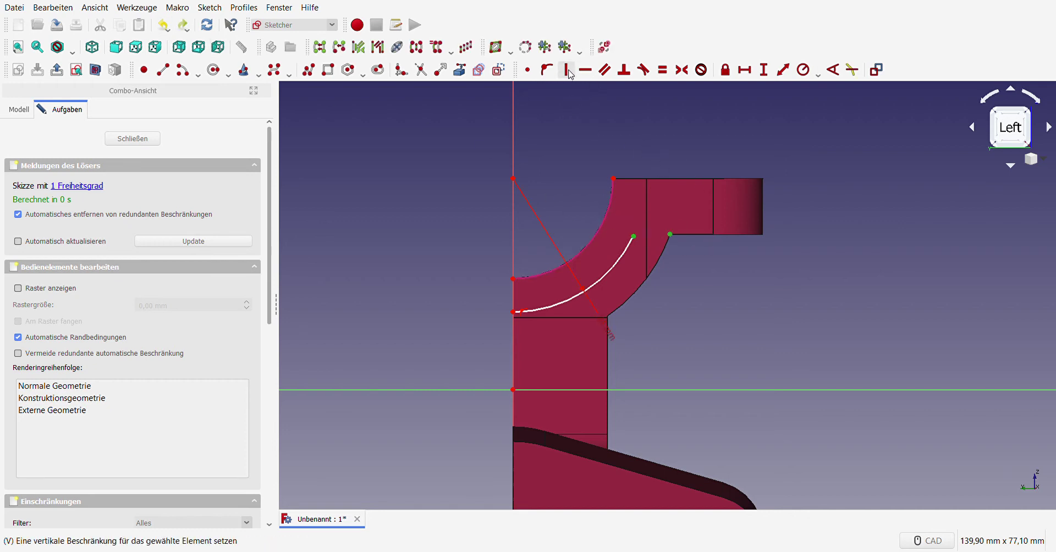
{"action": "left_click", "coordinate": [585, 69]}
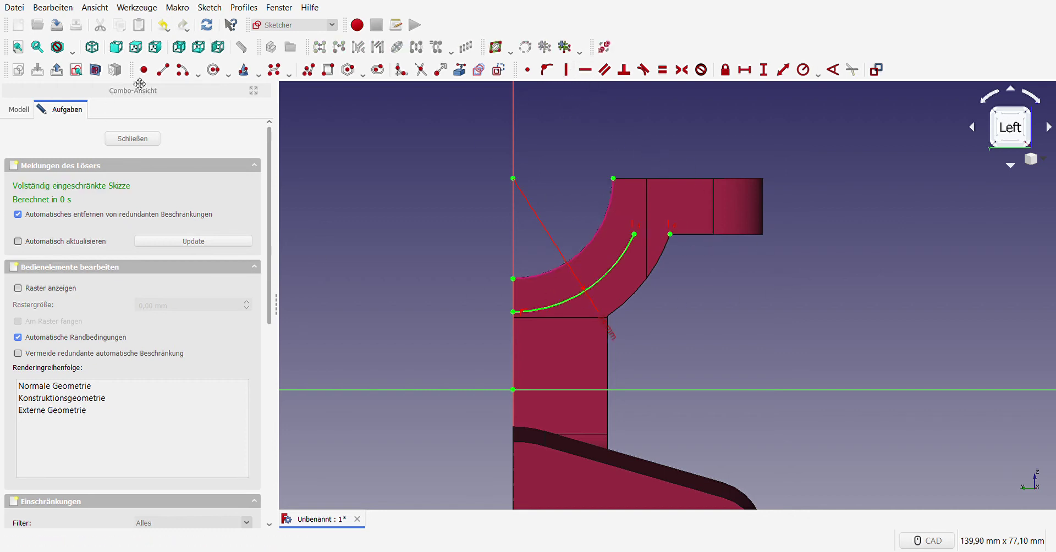
{"action": "left_click", "coordinate": [163, 69]}
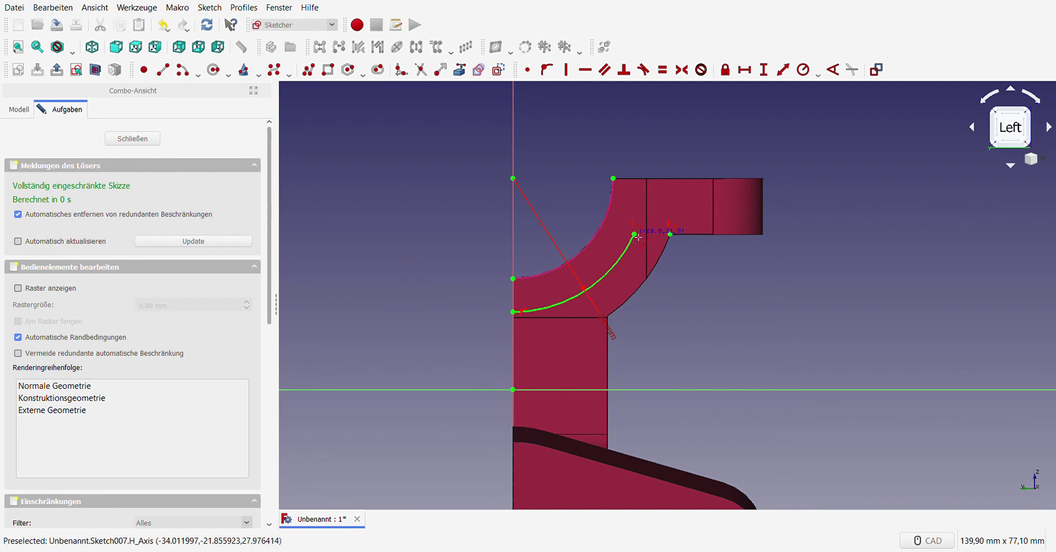
- Draw straight lines from the arc's end around to the vertical axis, closing the rectangular profile
{"action": "left_click", "coordinate": [638, 237]}
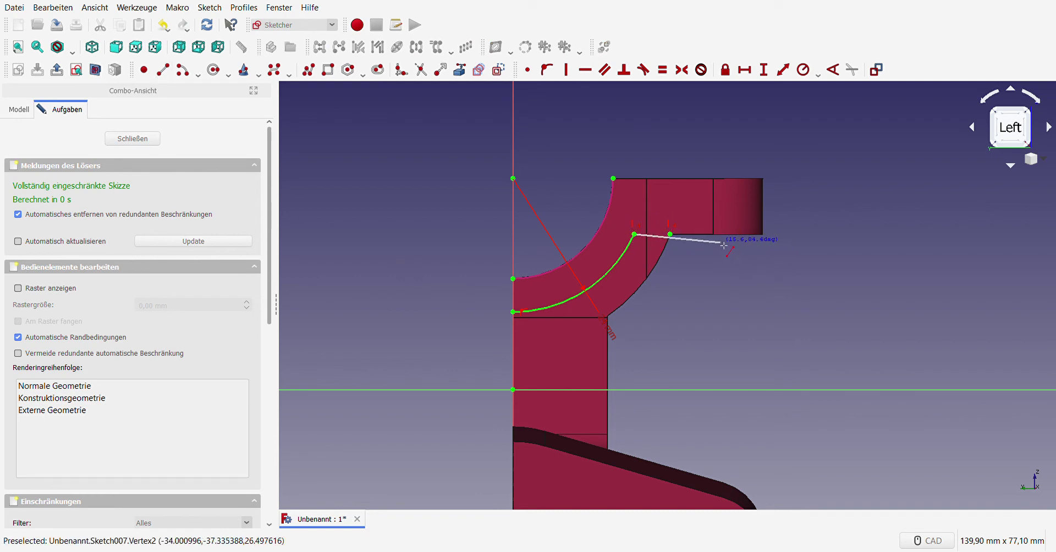
{"action": "left_click", "coordinate": [682, 238]}
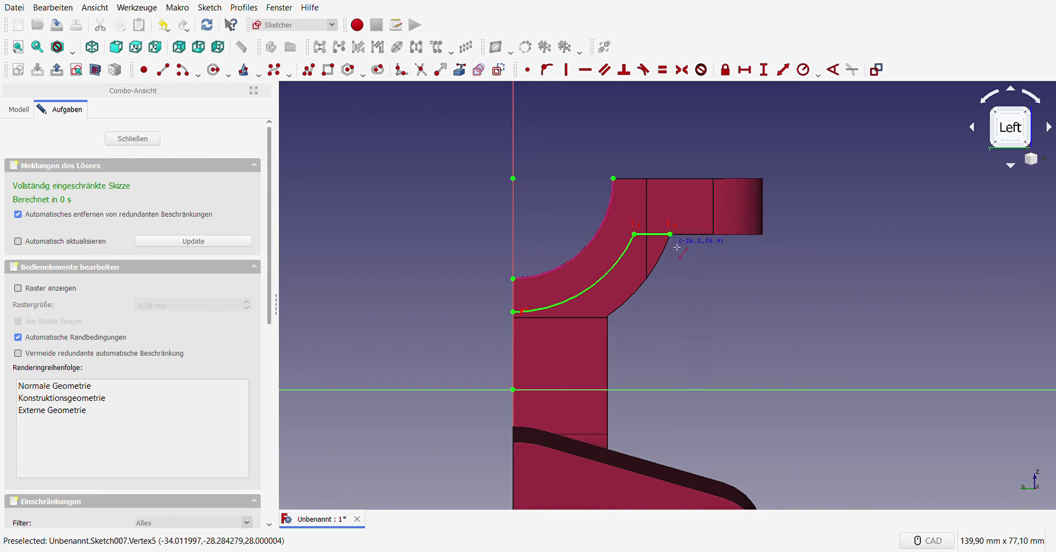
{"action": "left_click", "coordinate": [670, 342]}
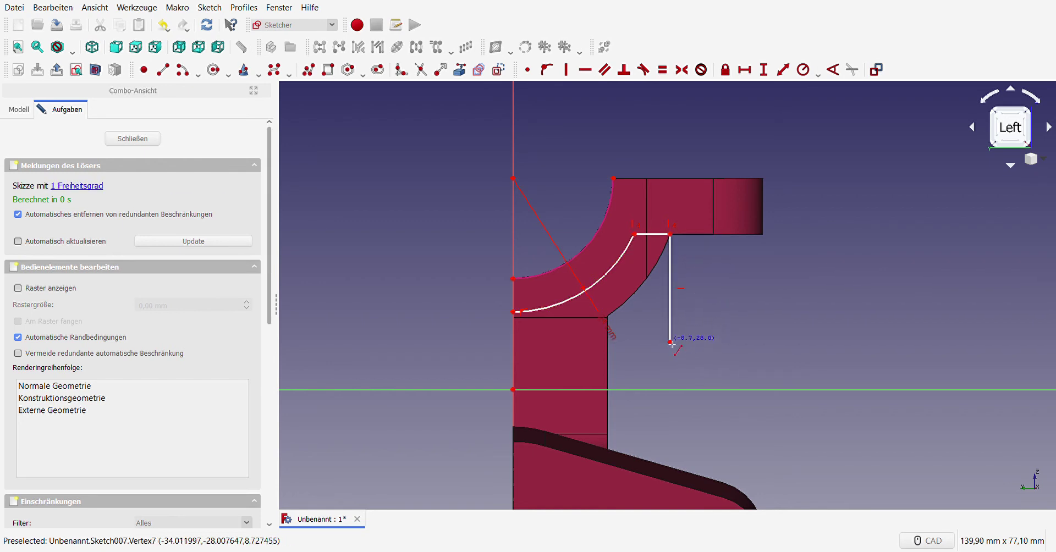
{"action": "left_click", "coordinate": [513, 343]}
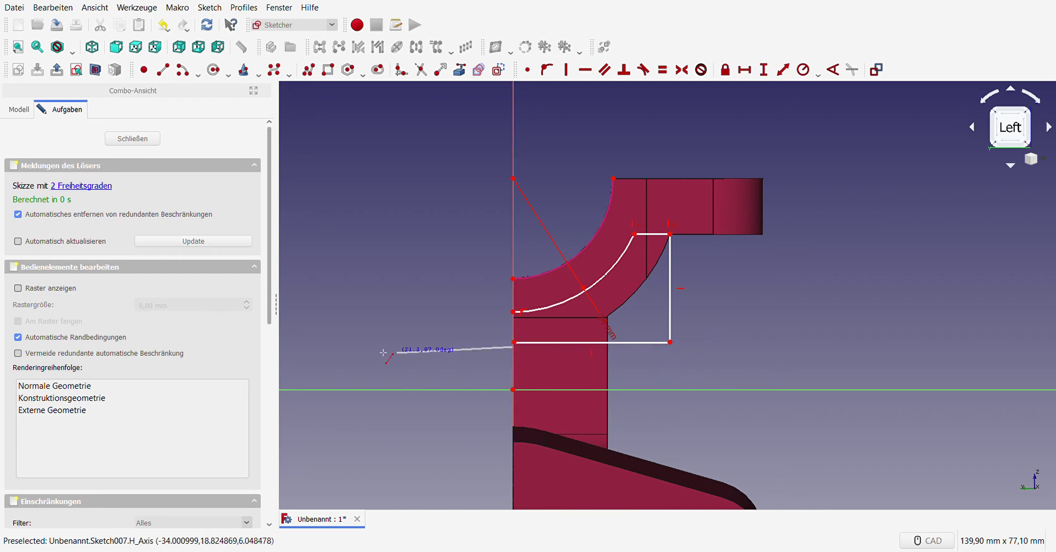
{"action": "key", "text": "Escape"}
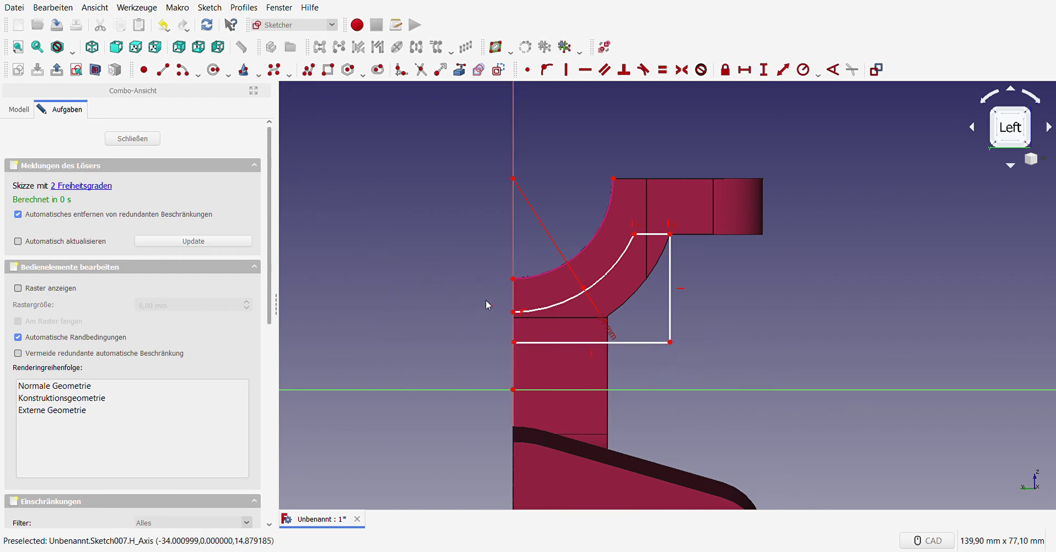
{"action": "left_click", "coordinate": [162, 70]}
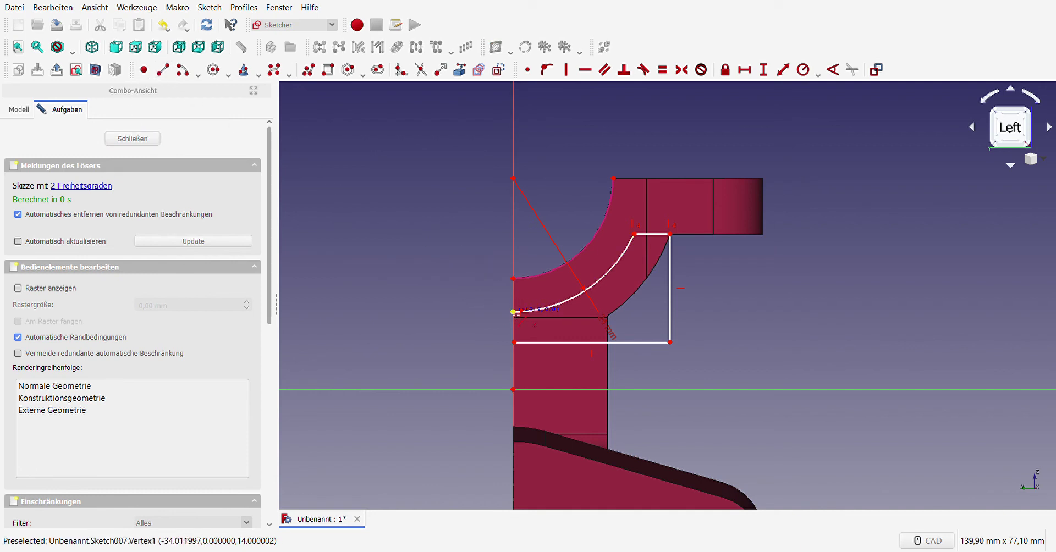
{"action": "left_click", "coordinate": [514, 342]}
{"action": "key", "text": "Escape"}
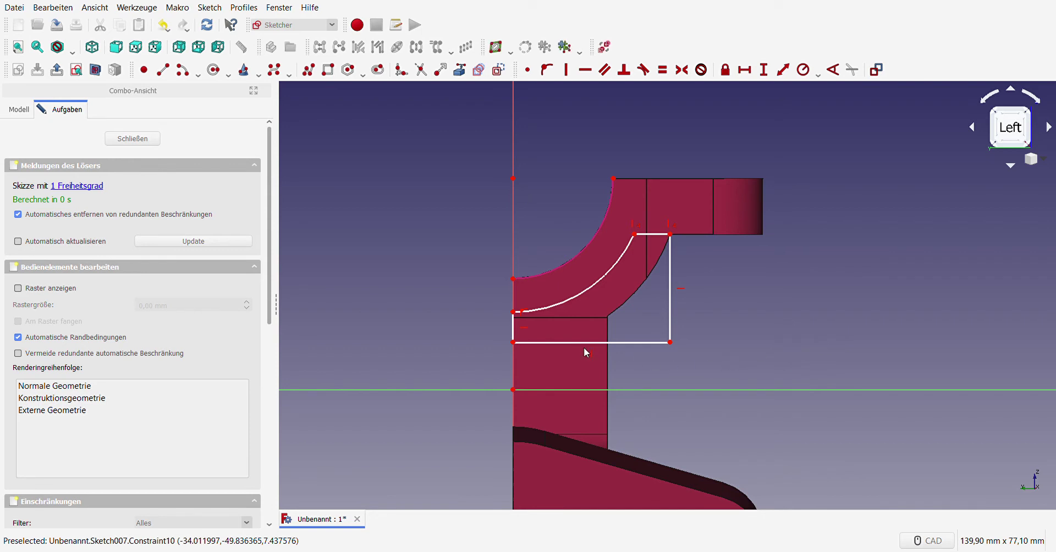
- Give the right edge a 19,47 mm vertical height and close the sketch
{"action": "left_click", "coordinate": [670, 332]}
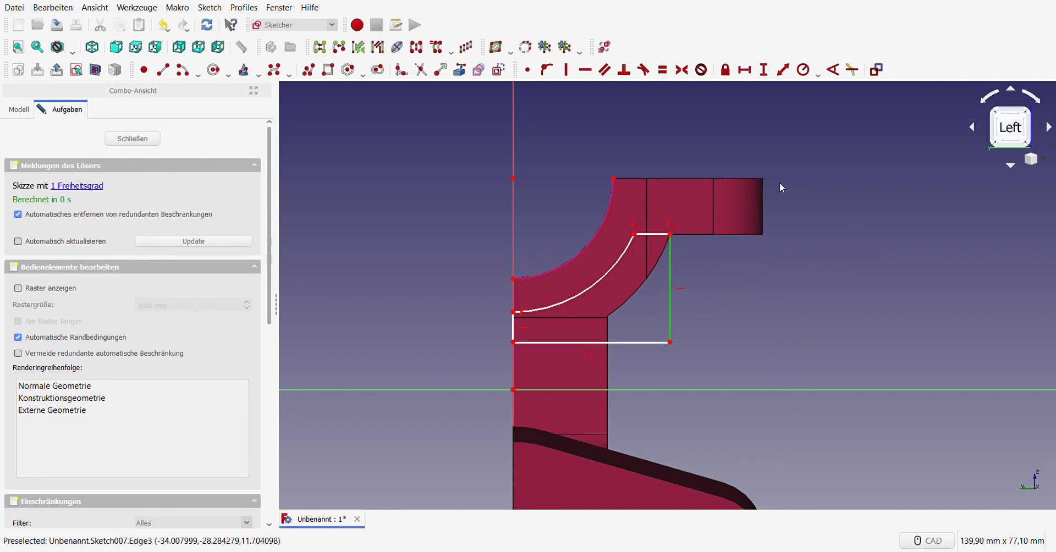
{"action": "left_click", "coordinate": [783, 77]}
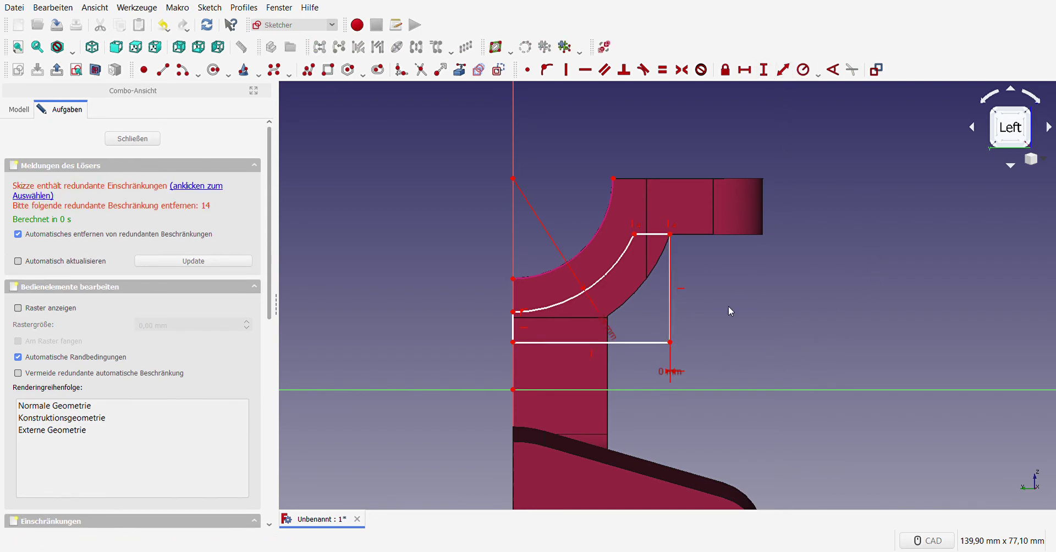
{"action": "left_click", "coordinate": [670, 311]}
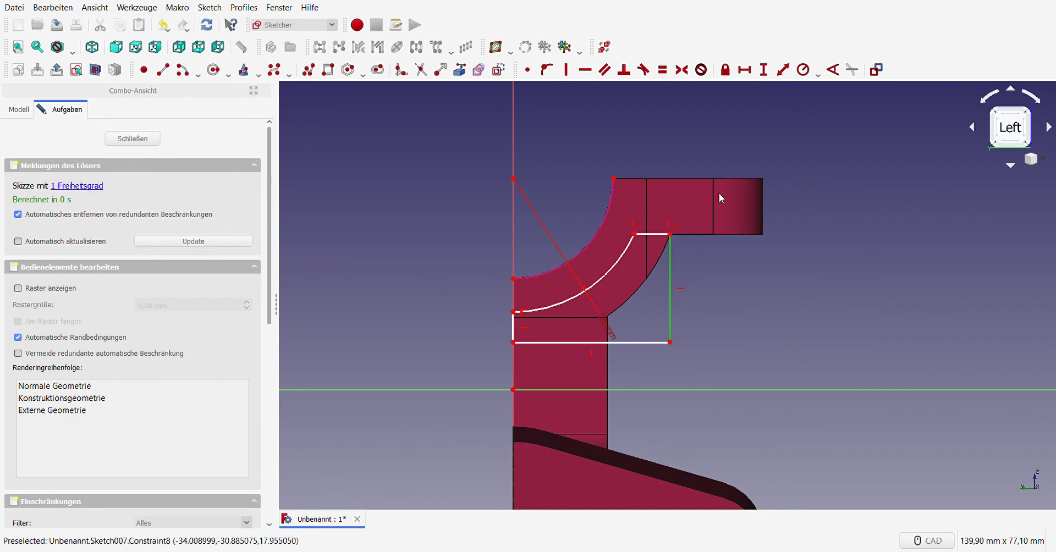
{"action": "left_click", "coordinate": [764, 70]}
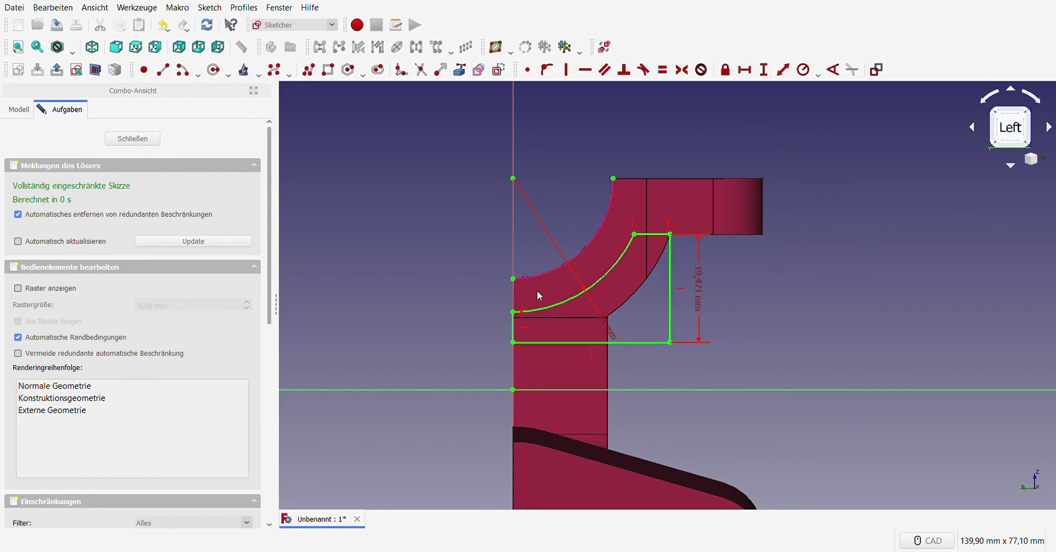
{"action": "left_click", "coordinate": [134, 138]}
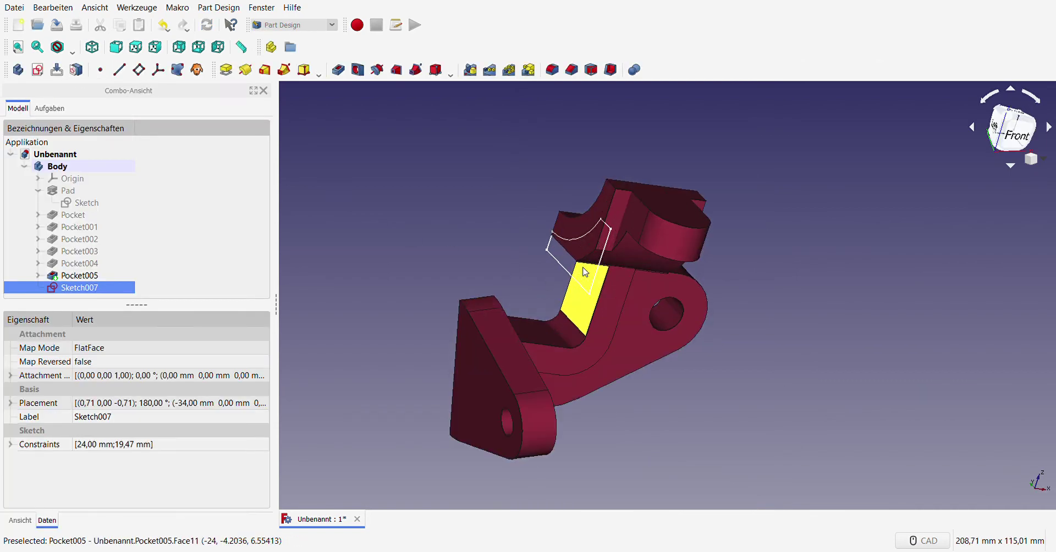
- Orbit the model around to inspect Sketch007 from the rear, right side and front
{"action": "mouse_move", "coordinate": [711, 396]}
{"action": "middle_mouse_down"}
{"action": "mouse_move", "coordinate": [759, 351]}
{"action": "mouse_move", "coordinate": [750, 356]}
{"action": "middle_mouse_up"}
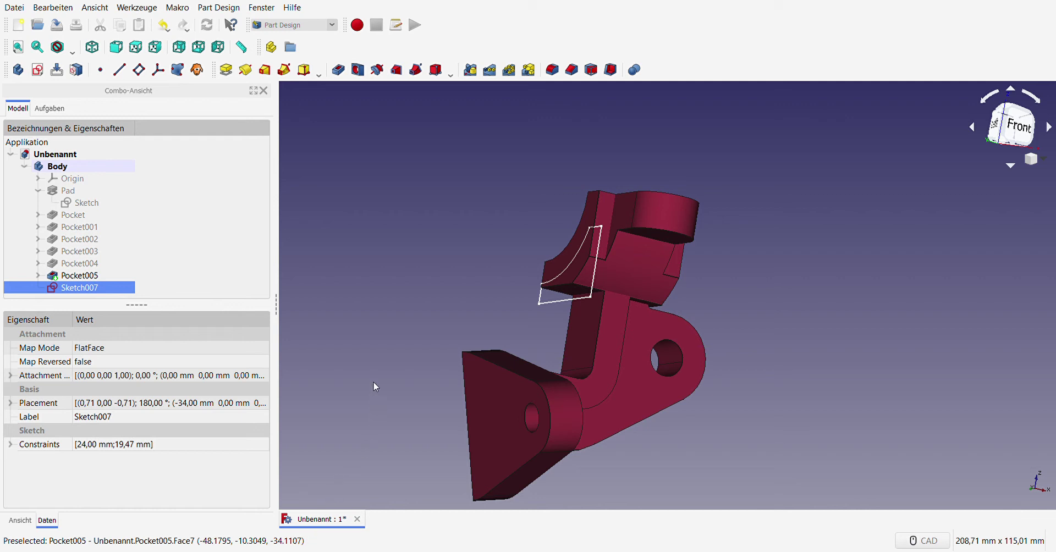
{"action": "mouse_move", "coordinate": [386, 315]}
{"action": "middle_mouse_down"}
{"action": "mouse_move", "coordinate": [523, 353]}
{"action": "mouse_move", "coordinate": [646, 334]}
{"action": "middle_mouse_up"}
{"action": "mouse_move", "coordinate": [870, 316]}
{"action": "middle_mouse_down"}
{"action": "mouse_move", "coordinate": [517, 325]}
{"action": "mouse_move", "coordinate": [441, 292]}
{"action": "mouse_move", "coordinate": [456, 308]}
{"action": "middle_mouse_up"}
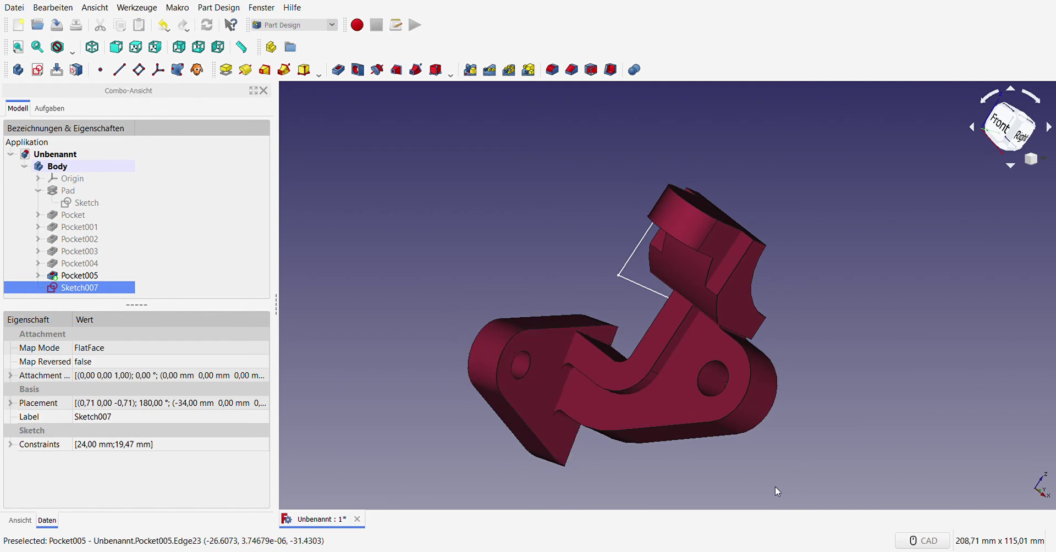
{"action": "middle_click_drag", "start_coordinate": [776, 490], "coordinate": [715, 407]}
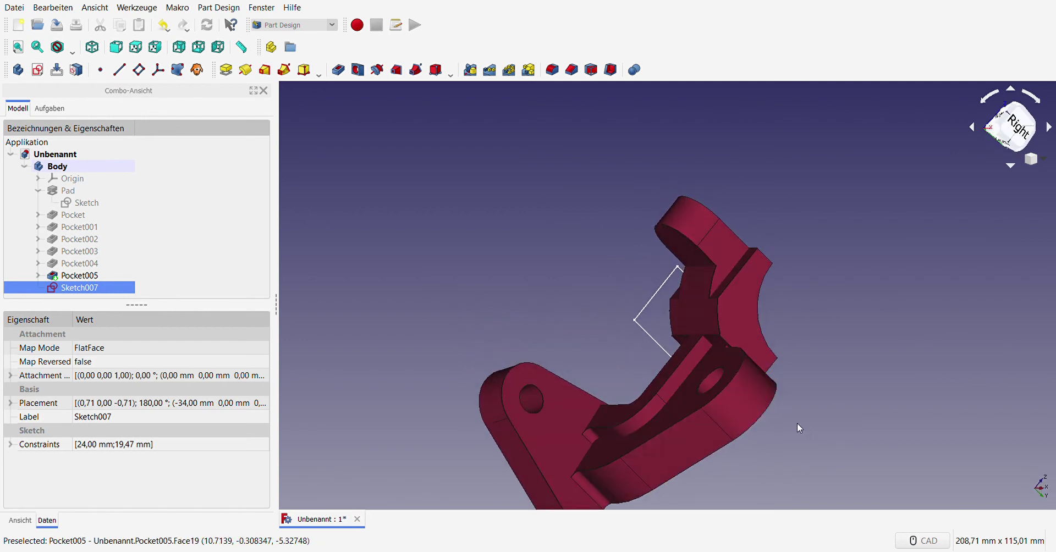
{"action": "mouse_move", "coordinate": [577, 385]}
{"action": "middle_mouse_down"}
{"action": "mouse_move", "coordinate": [590, 348]}
{"action": "mouse_move", "coordinate": [702, 370]}
{"action": "mouse_move", "coordinate": [819, 420]}
{"action": "mouse_move", "coordinate": [772, 388]}
{"action": "middle_mouse_up"}
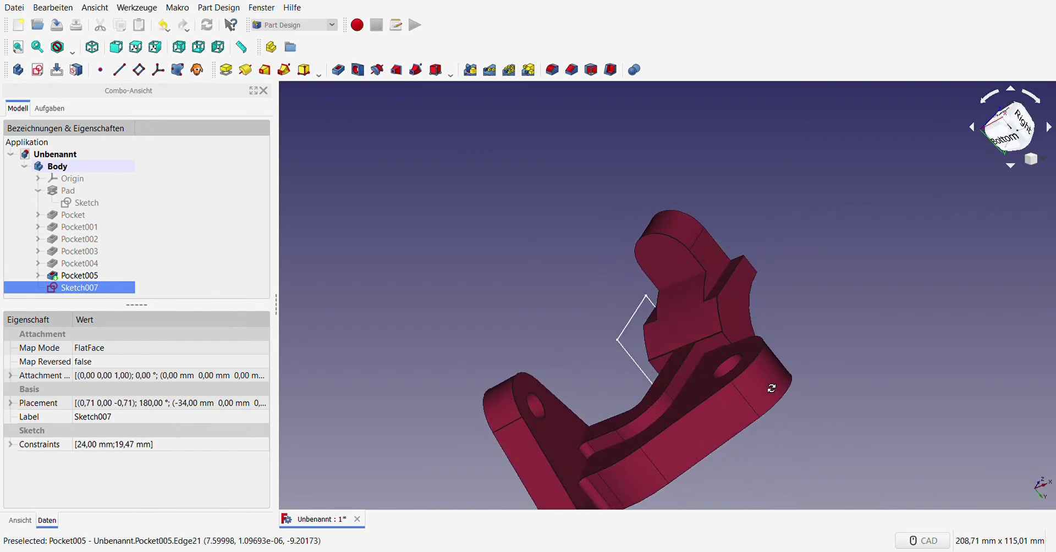
{"action": "mouse_move", "coordinate": [573, 355]}
{"action": "middle_mouse_down"}
{"action": "mouse_move", "coordinate": [700, 401]}
{"action": "mouse_move", "coordinate": [875, 365]}
{"action": "mouse_move", "coordinate": [629, 396]}
{"action": "mouse_move", "coordinate": [396, 345]}
{"action": "mouse_move", "coordinate": [352, 297]}
{"action": "mouse_move", "coordinate": [441, 302]}
{"action": "middle_mouse_up"}
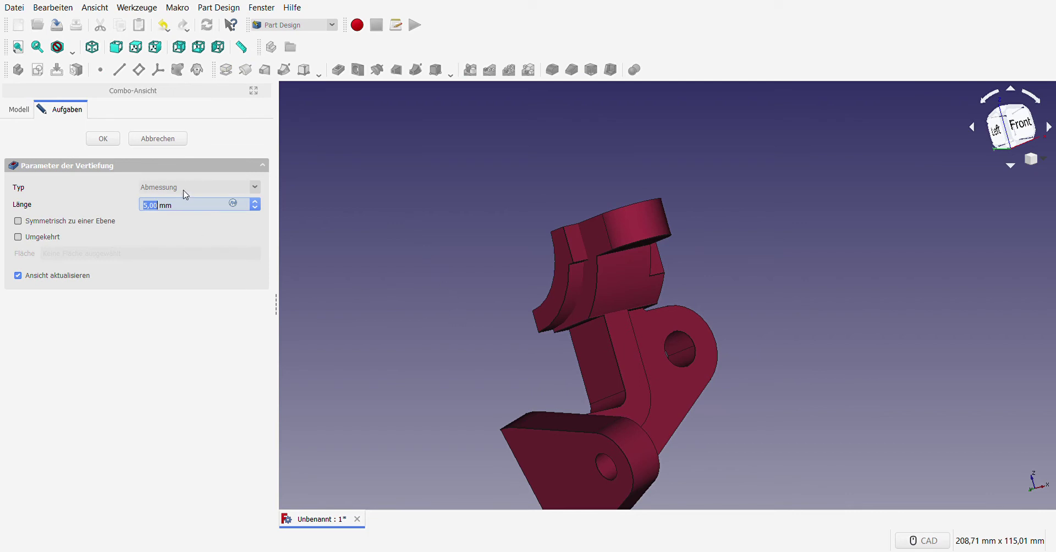
- Make Pocket006 cut up to face Fläche11 of Pocket005 ('Bis zu Oberfläche')
{"action": "key", "text": "shift+Tab"}
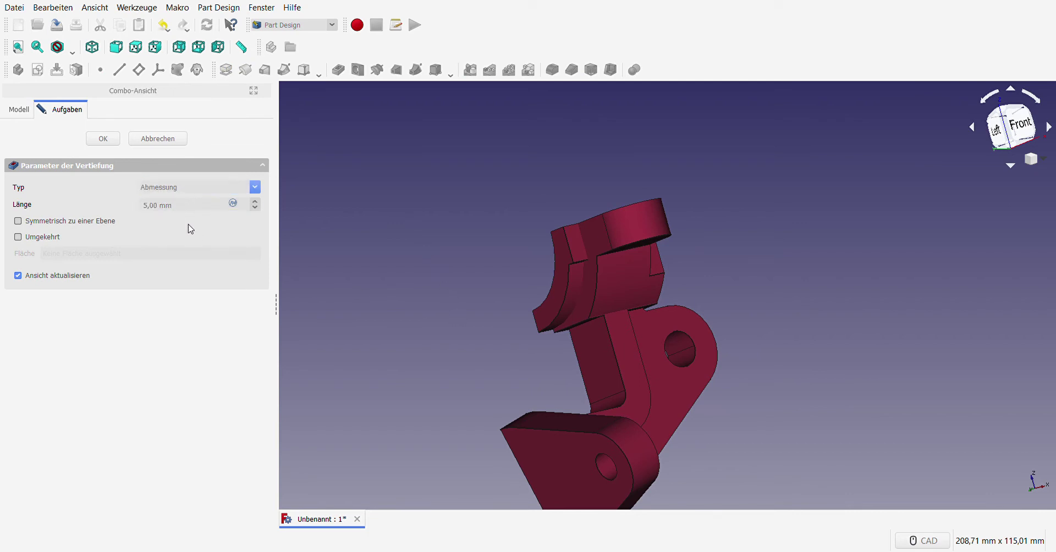
{"action": "key", "text": "Down"}
{"action": "key", "text": "Down"}
{"action": "key", "text": "Down"}
{"action": "left_click", "coordinate": [591, 350]}
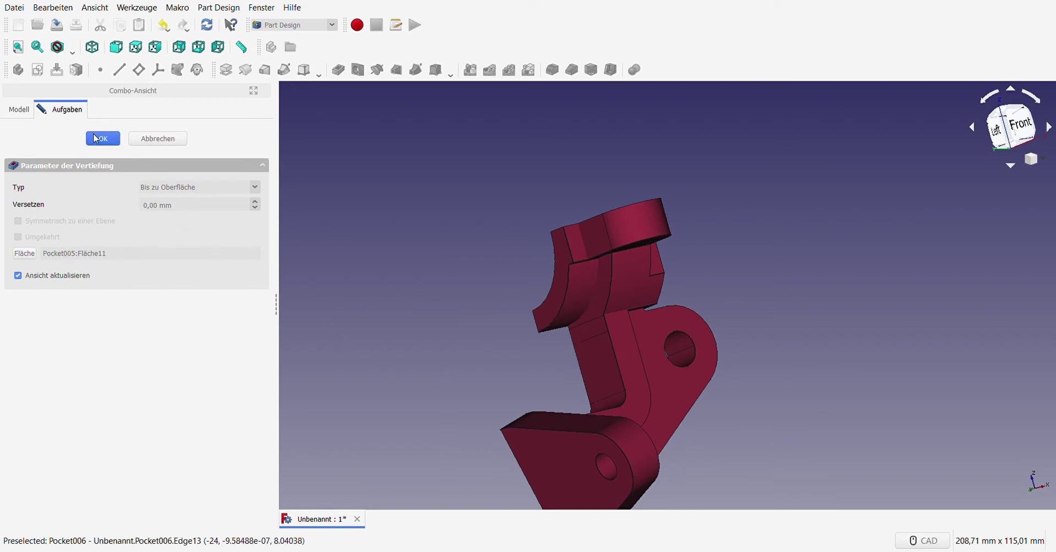
- Check the new cut from a front-right view and select the side face for the next sketch
{"action": "mouse_move", "coordinate": [420, 343]}
{"action": "middle_mouse_down"}
{"action": "mouse_move", "coordinate": [522, 285]}
{"action": "mouse_move", "coordinate": [337, 314]}
{"action": "mouse_move", "coordinate": [301, 347]}
{"action": "middle_mouse_up"}
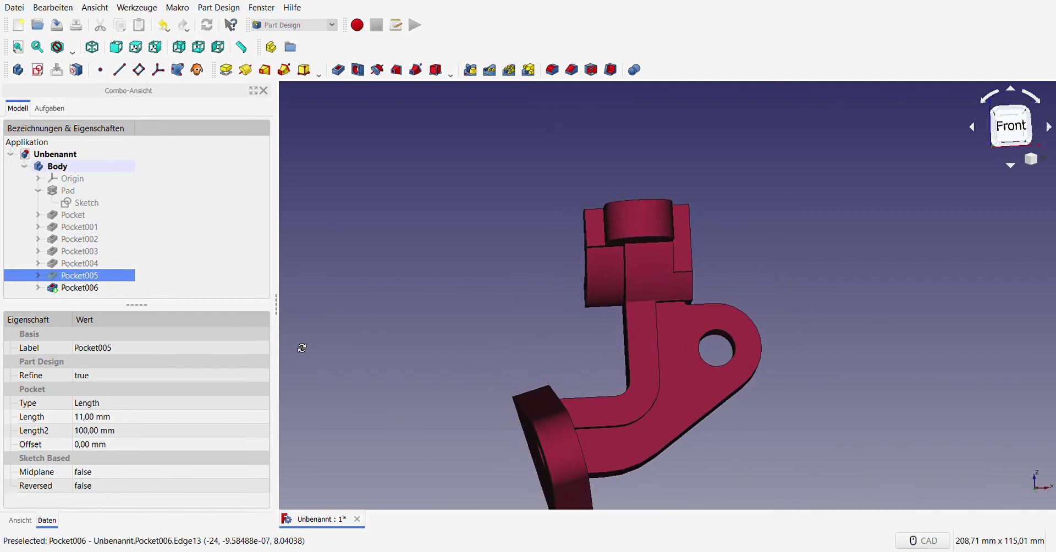
{"action": "mouse_move", "coordinate": [818, 358]}
{"action": "middle_mouse_down"}
{"action": "mouse_move", "coordinate": [676, 366]}
{"action": "mouse_move", "coordinate": [683, 359]}
{"action": "middle_mouse_up"}
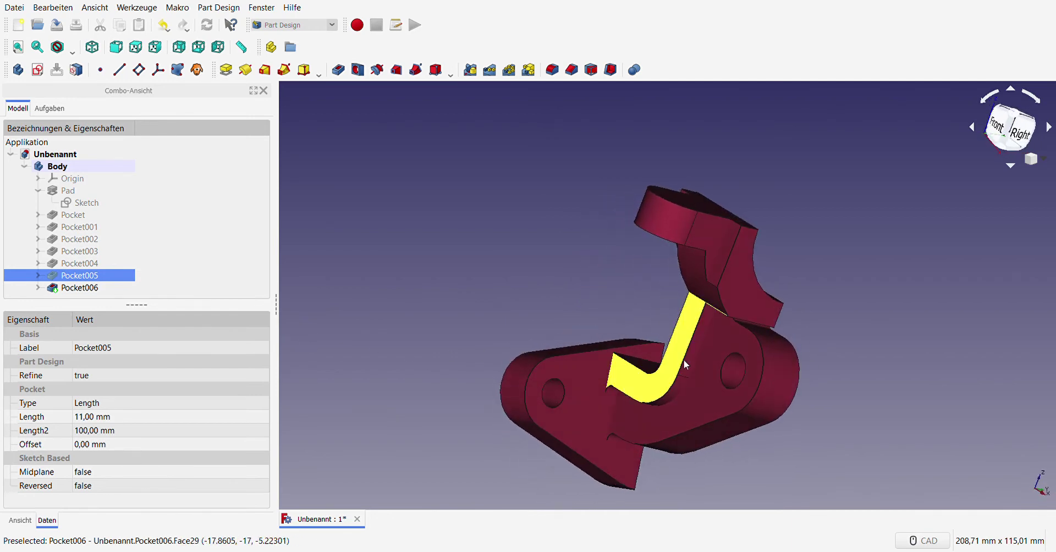
{"action": "left_click", "coordinate": [738, 309]}
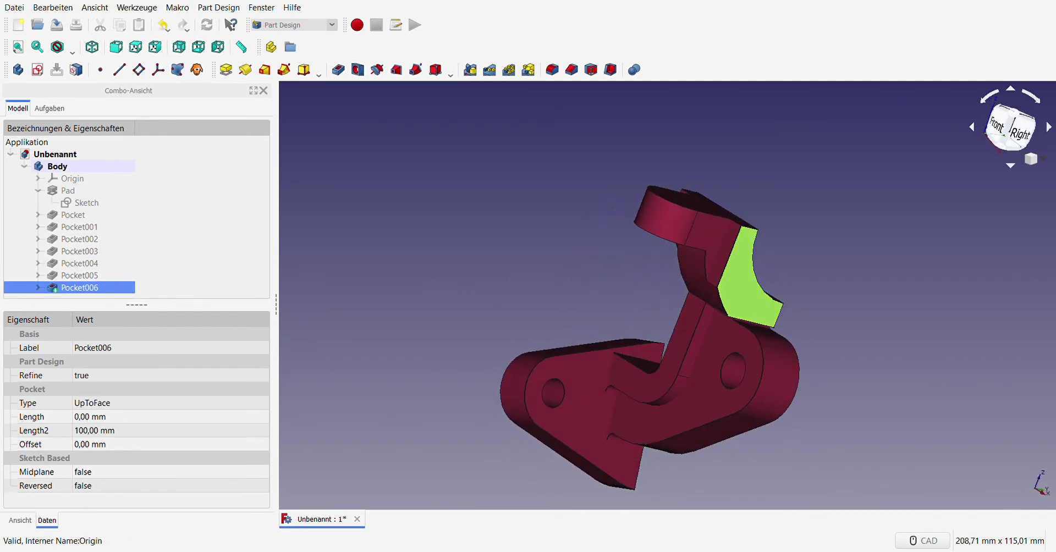
- Start a new sketch on the selected side face, viewed straight from the right
{"action": "left_click", "coordinate": [37, 69]}
{"action": "left_click", "coordinate": [1010, 127]}
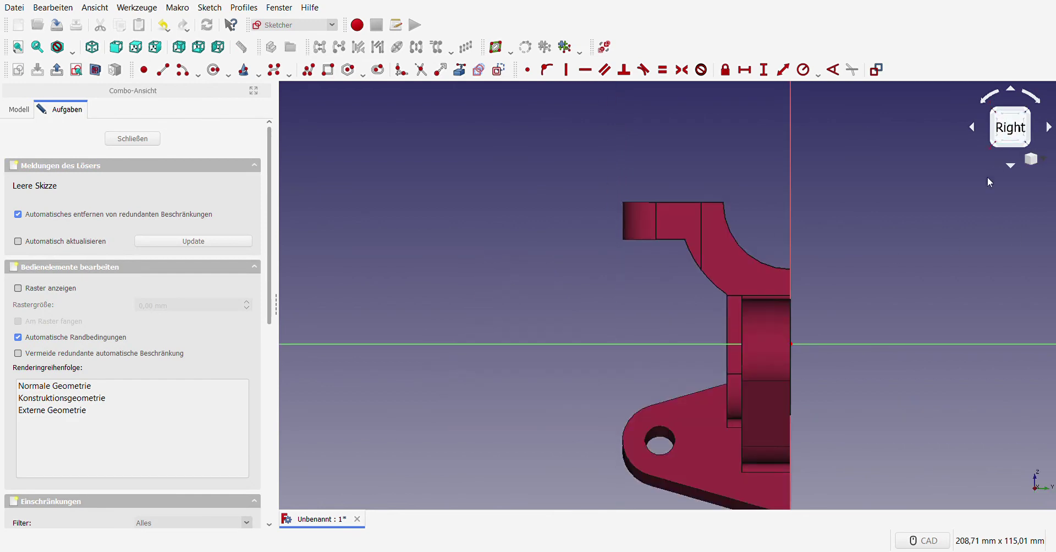
{"action": "scroll", "coordinate": [876, 284], "scroll_direction": "up", "scroll_amount": 5}
{"action": "scroll", "coordinate": [803, 282], "scroll_direction": "down", "scroll_amount": 3}
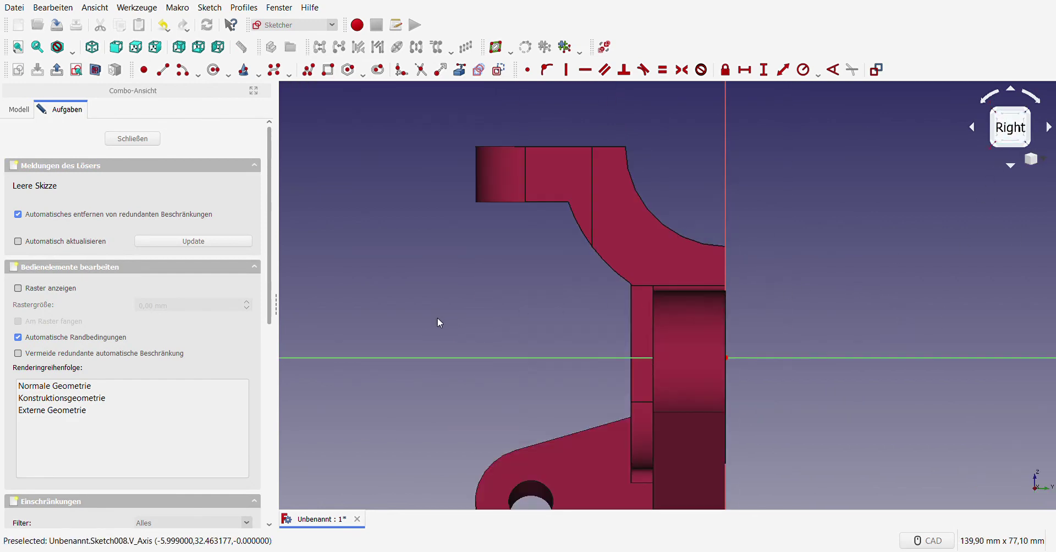
{"action": "mouse_move", "coordinate": [437, 318]}
{"action": "middle_mouse_down"}
{"action": "mouse_move", "coordinate": [383, 333]}
{"action": "mouse_move", "coordinate": [495, 347]}
{"action": "mouse_move", "coordinate": [476, 352]}
{"action": "middle_mouse_up"}
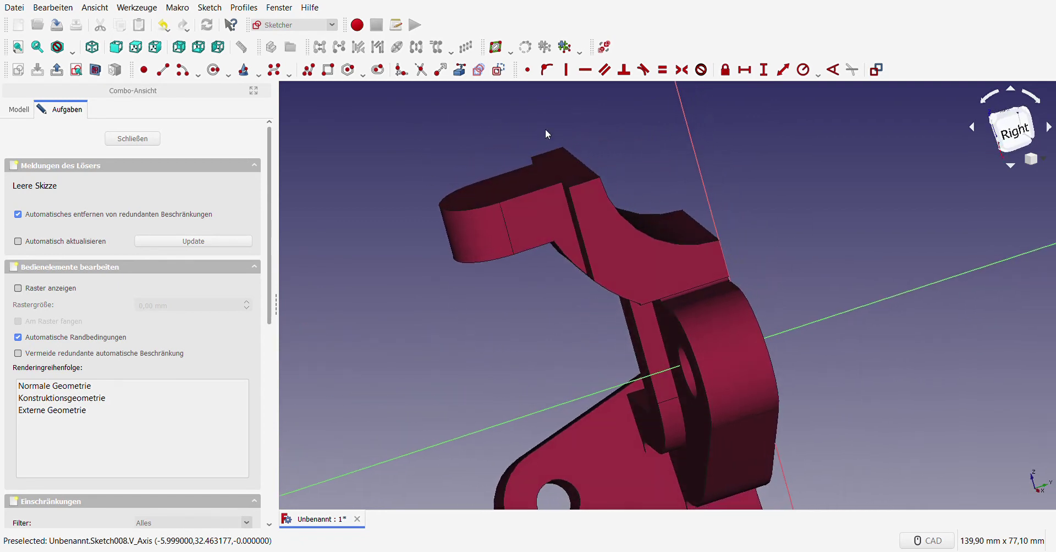
{"action": "left_click", "coordinate": [1012, 129]}
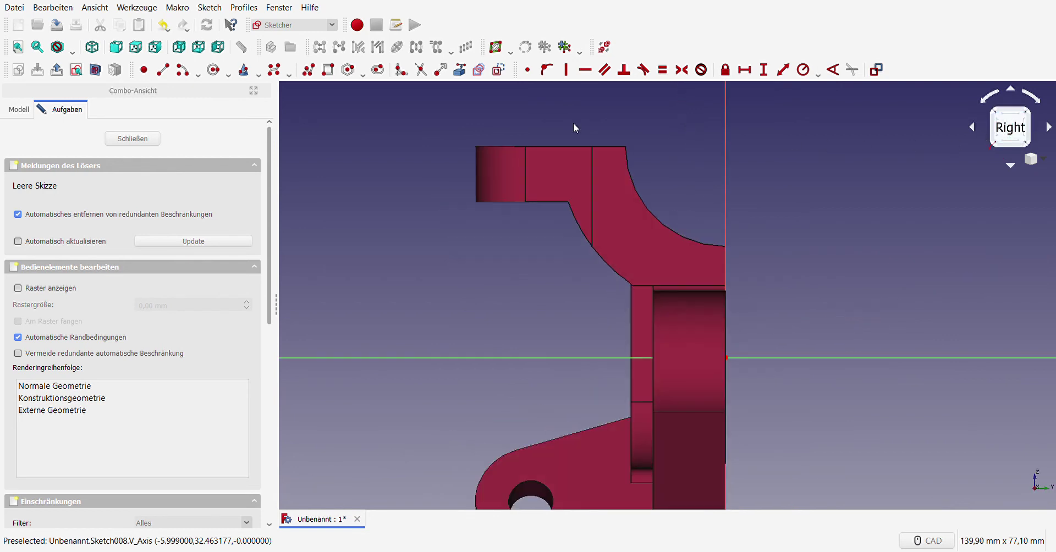
- Reference the curved arm edge, draw an arc centred on the top vertex, and dimension it
{"action": "left_click", "coordinate": [459, 69]}
{"action": "left_click", "coordinate": [657, 214]}
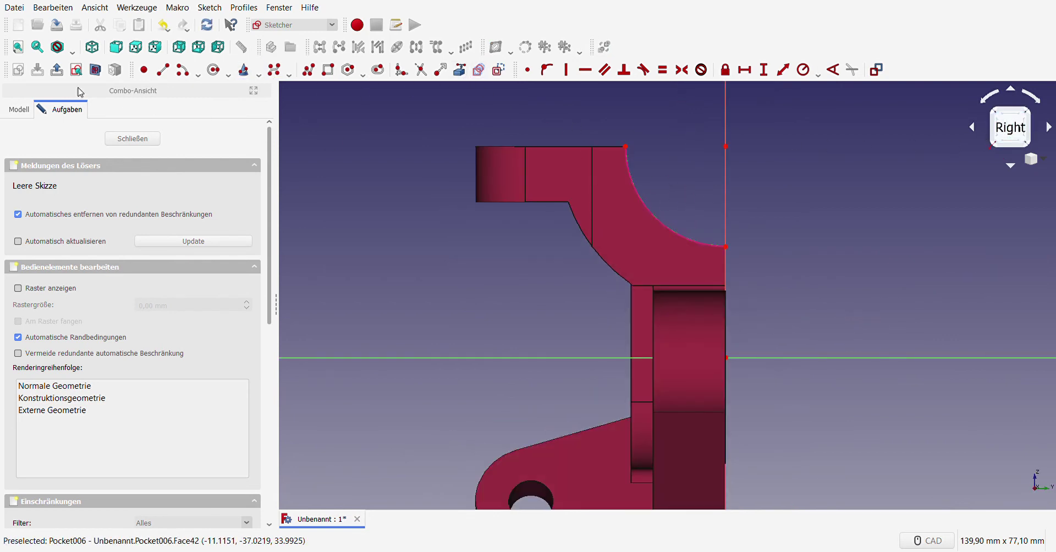
{"action": "left_click", "coordinate": [722, 156]}
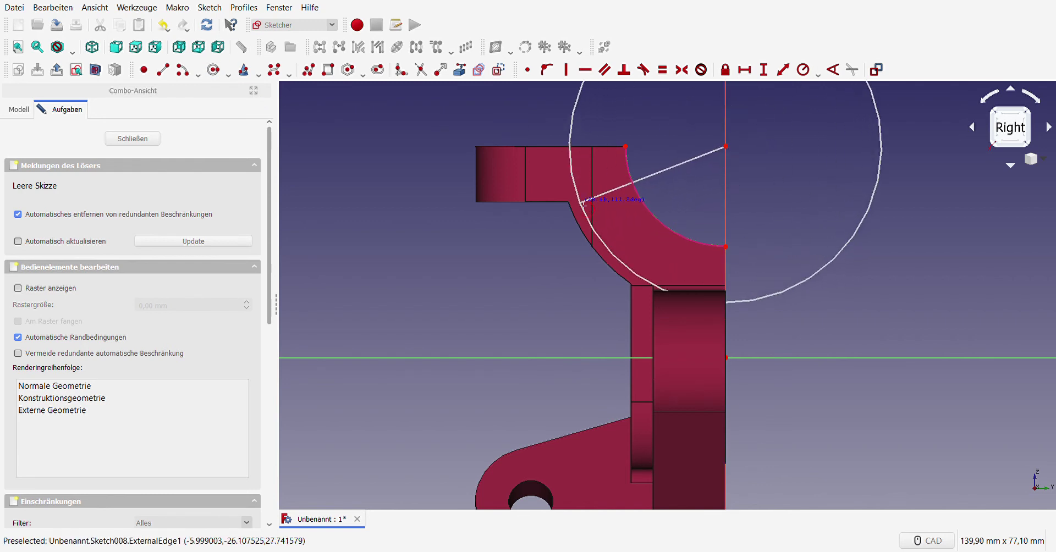
{"action": "left_click", "coordinate": [587, 206]}
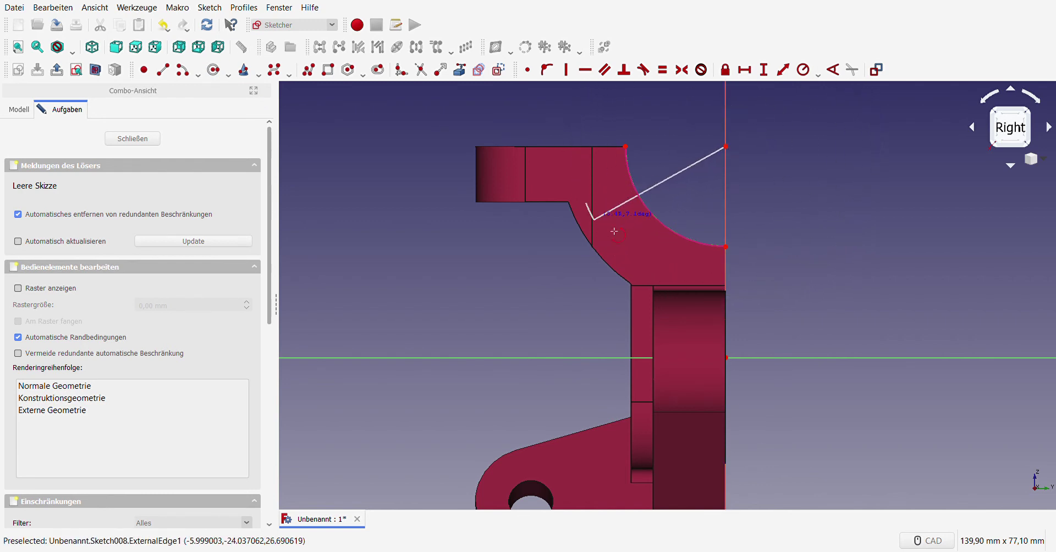
{"action": "left_click", "coordinate": [655, 273]}
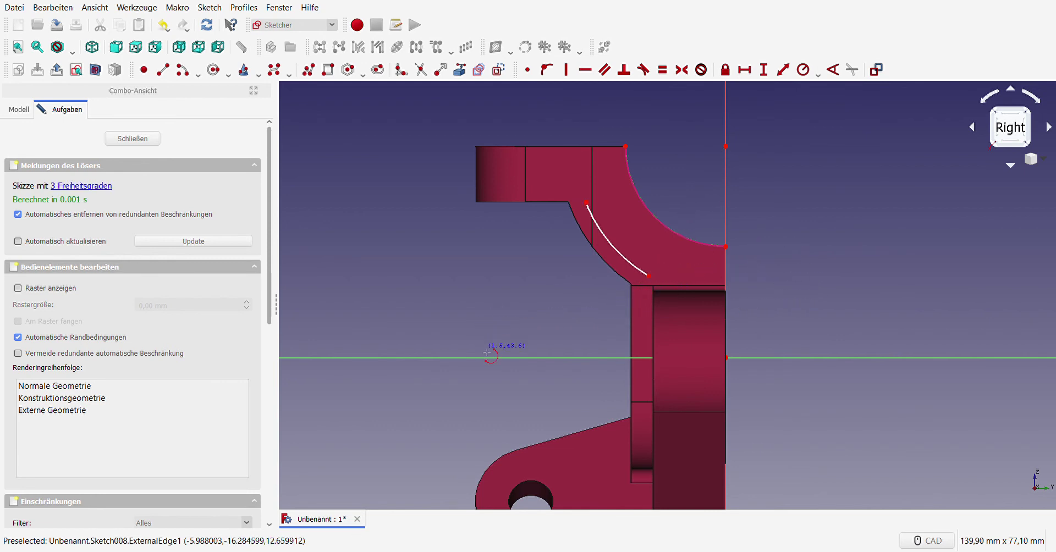
{"action": "left_click", "coordinate": [621, 253]}
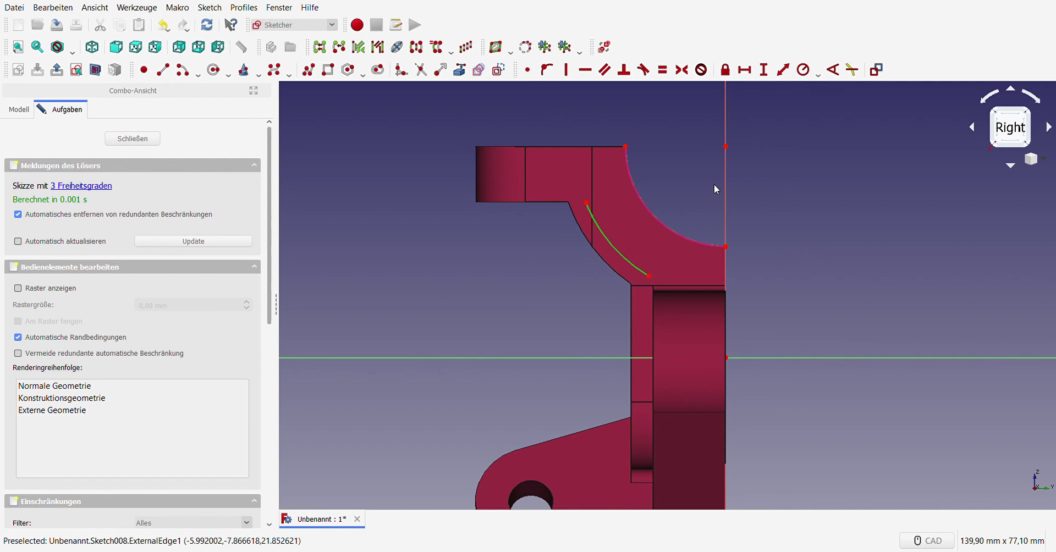
{"action": "left_click", "coordinate": [792, 78]}
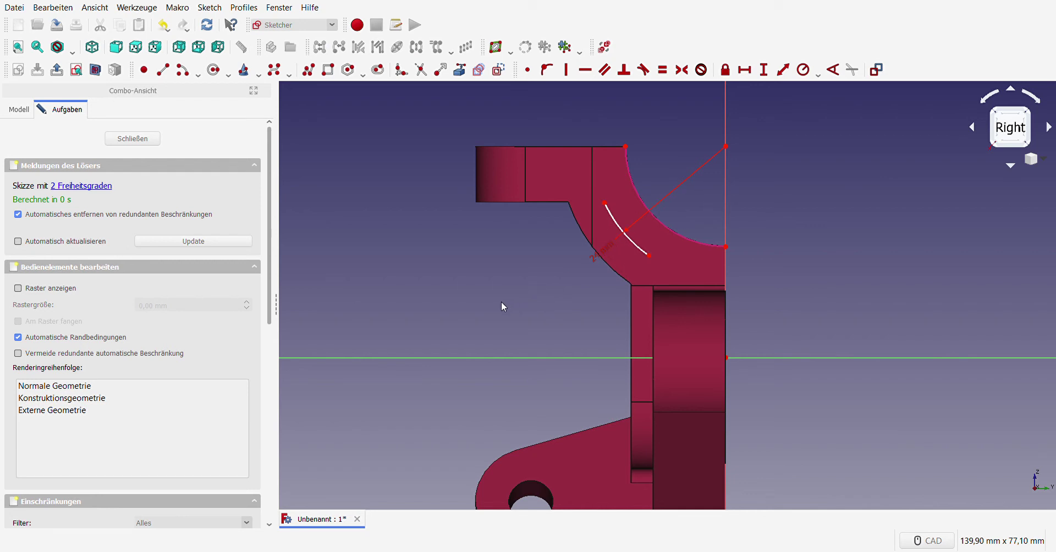
- Add a point at the arc's vertex and constrain the arc endpoint to the corner point, discarding a trial vertical distance
{"action": "left_click", "coordinate": [163, 69]}
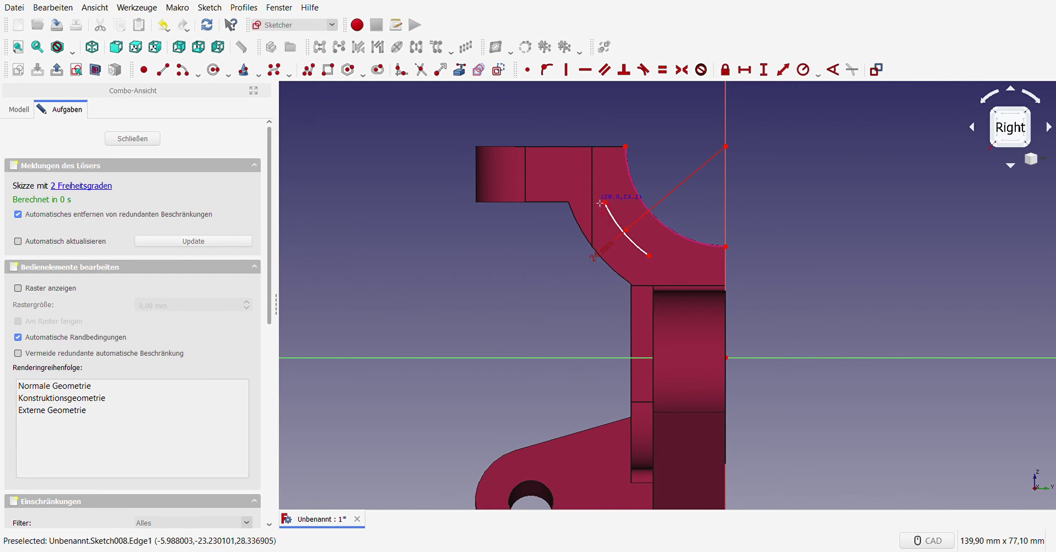
{"action": "right_click", "coordinate": [393, 253]}
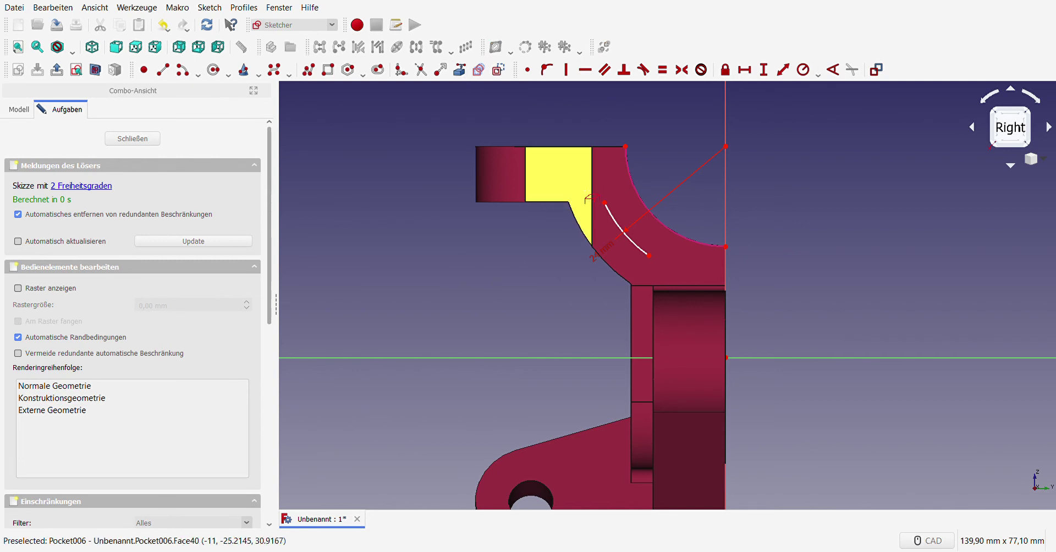
{"action": "left_click", "coordinate": [571, 205]}
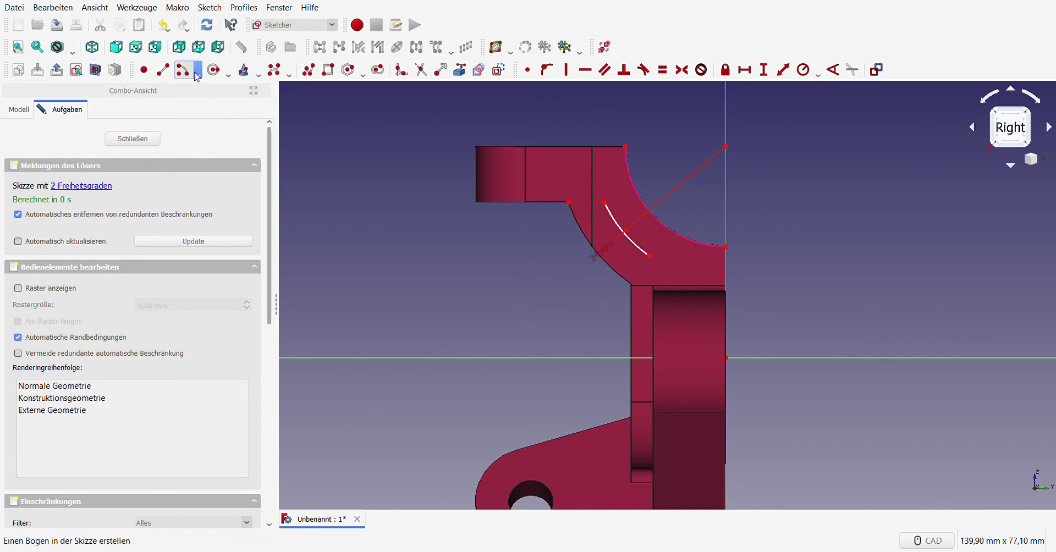
{"action": "left_click_drag", "start_coordinate": [551, 185], "coordinate": [644, 215]}
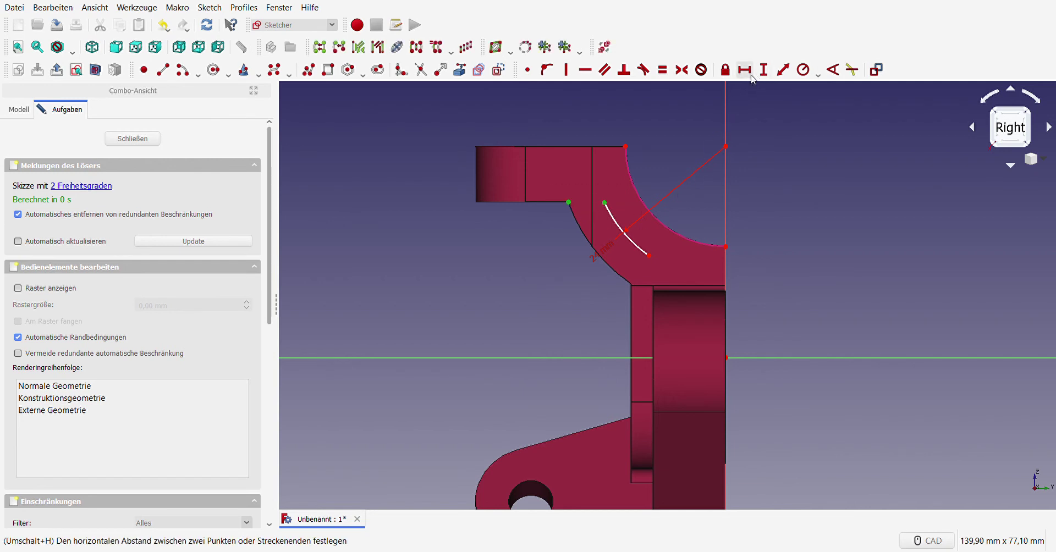
{"action": "left_click", "coordinate": [765, 71]}
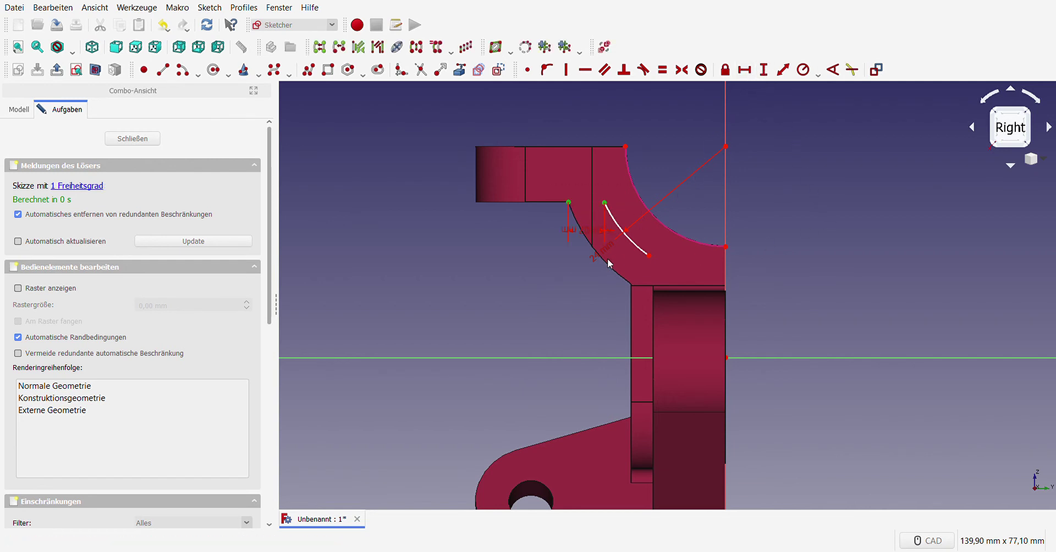
{"action": "key", "text": "ctrl+z"}
{"action": "left_click_drag", "start_coordinate": [556, 183], "coordinate": [629, 209]}
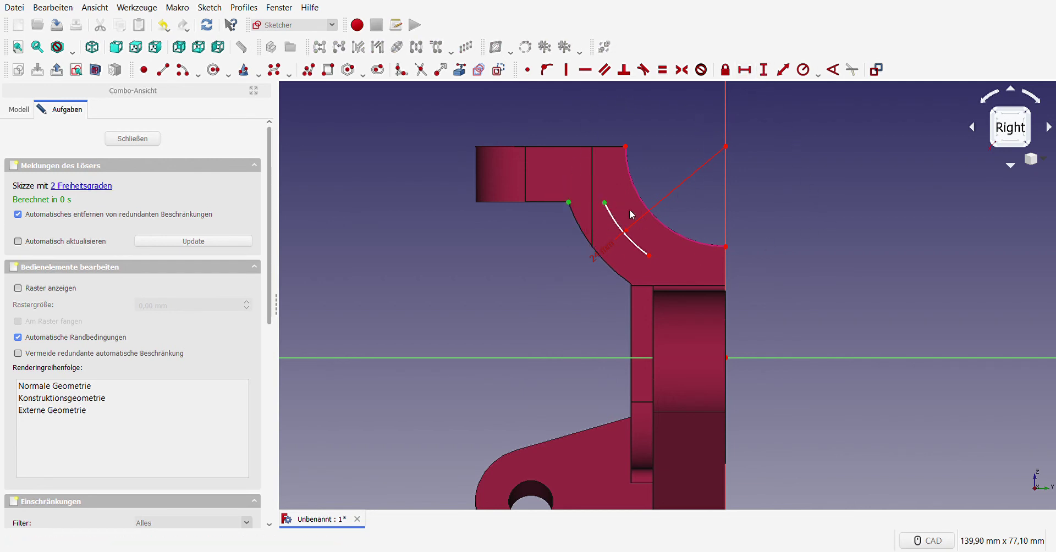
{"action": "left_click", "coordinate": [585, 70]}
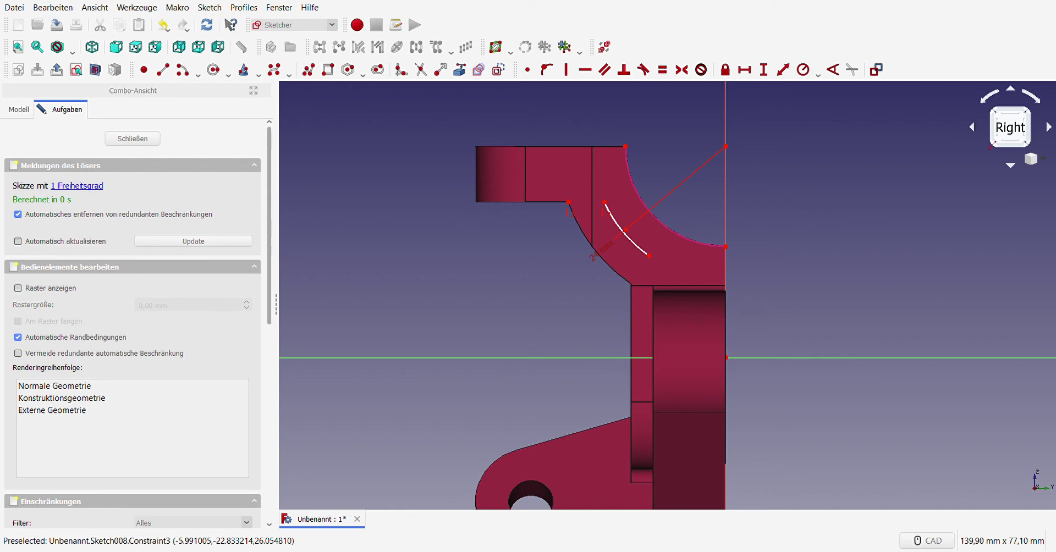
{"action": "mouse_move", "coordinate": [463, 339]}
{"action": "middle_mouse_down"}
{"action": "mouse_move", "coordinate": [561, 306]}
{"action": "mouse_move", "coordinate": [487, 334]}
{"action": "mouse_move", "coordinate": [424, 307]}
{"action": "middle_mouse_up"}
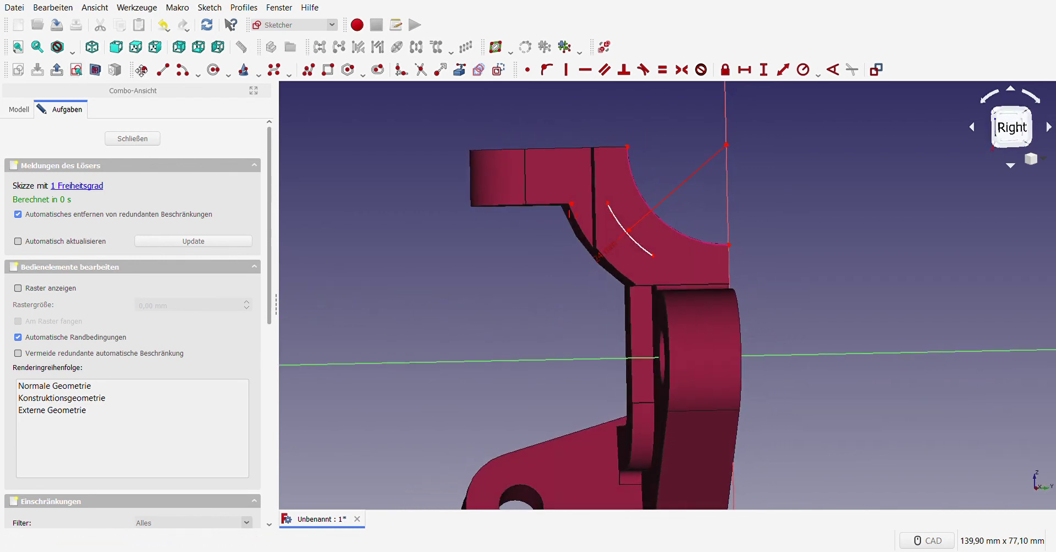
- Draw straight lines around the arc to form a closed four-sided outline
{"action": "left_click", "coordinate": [163, 69]}
{"action": "left_click", "coordinate": [607, 202]}
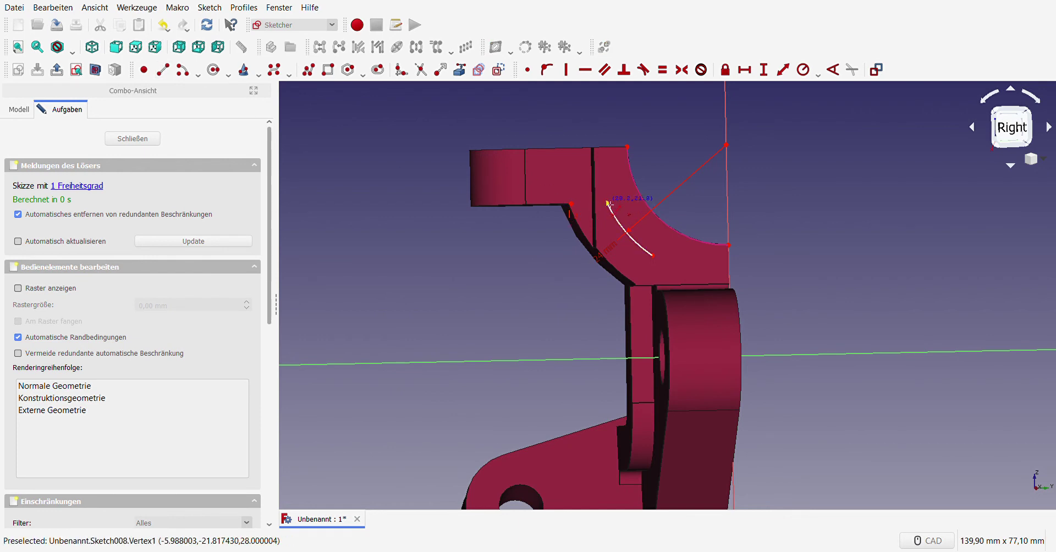
{"action": "left_click", "coordinate": [572, 204]}
{"action": "left_click", "coordinate": [652, 255]}
{"action": "left_click", "coordinate": [654, 304]}
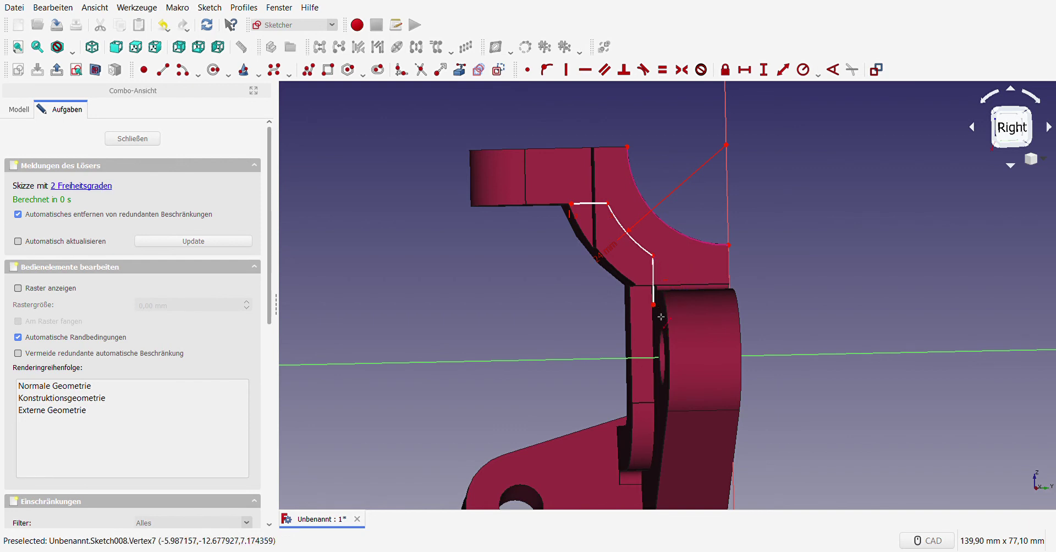
{"action": "left_click", "coordinate": [581, 306]}
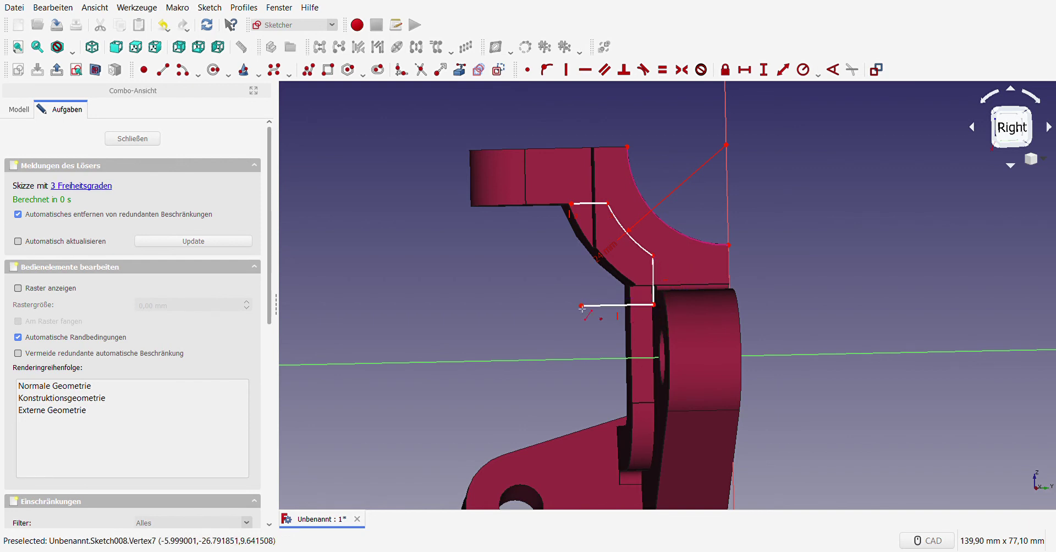
{"action": "left_click", "coordinate": [572, 204]}
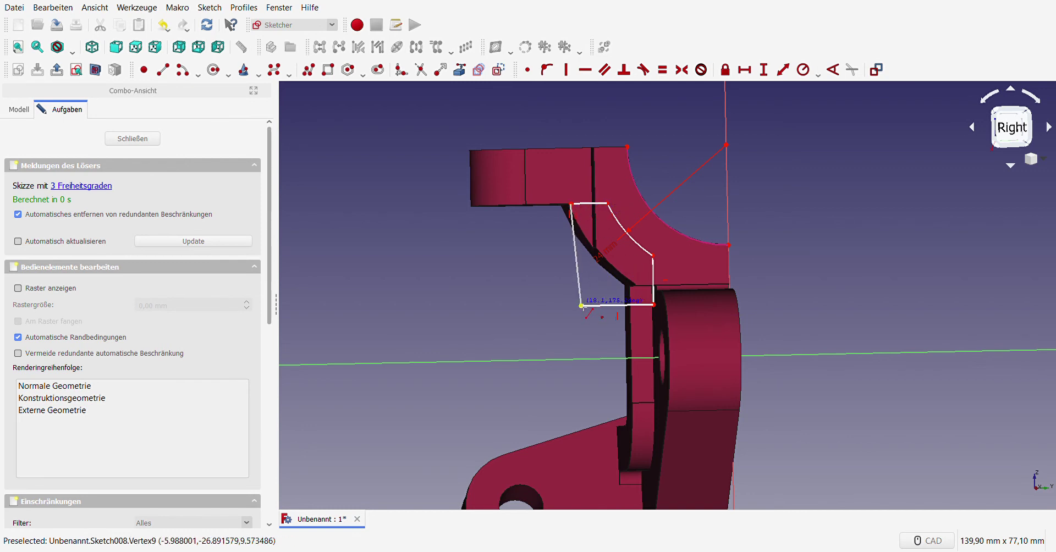
{"action": "left_click", "coordinate": [581, 305]}
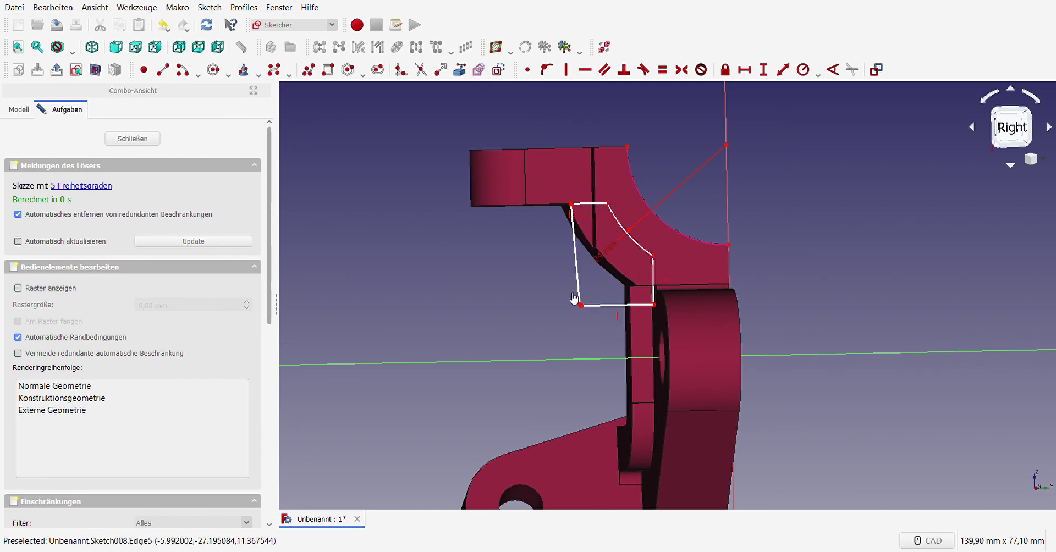
- Join the bottom-left corner points and make the outline's left side vertical
{"action": "left_click", "coordinate": [581, 306]}
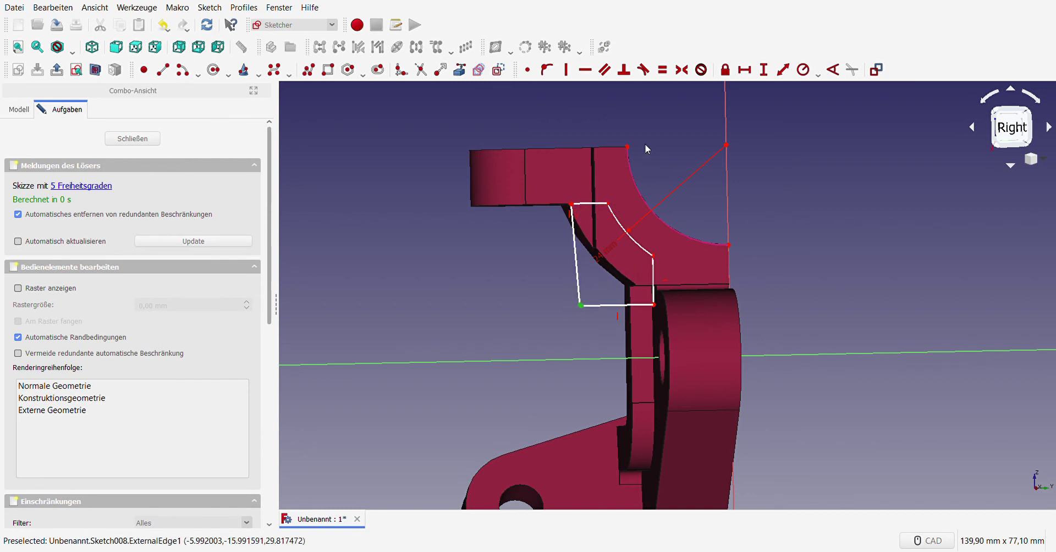
{"action": "left_click", "coordinate": [527, 70]}
{"action": "left_click", "coordinate": [578, 286]}
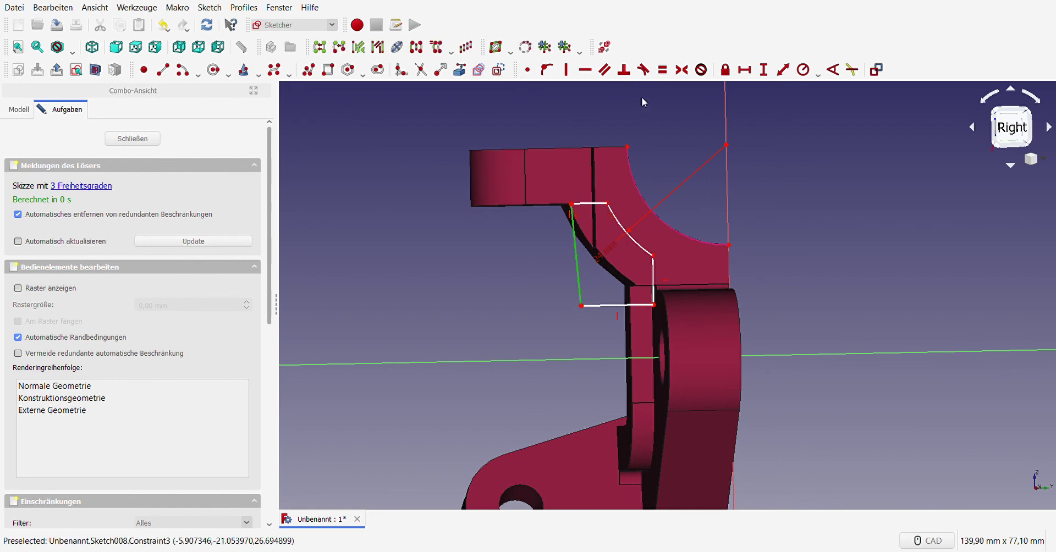
{"action": "left_click", "coordinate": [584, 70]}
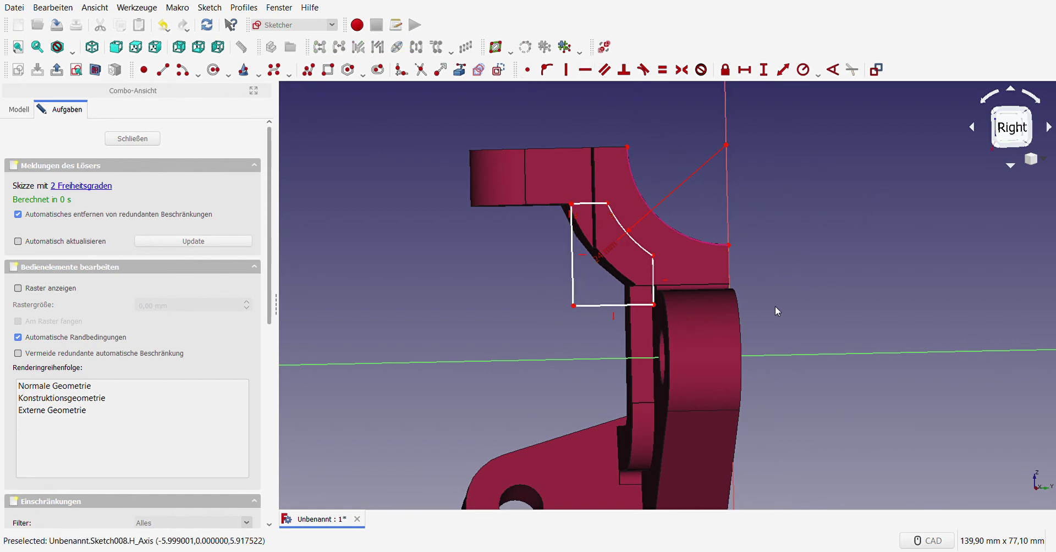
{"action": "left_click", "coordinate": [1010, 127]}
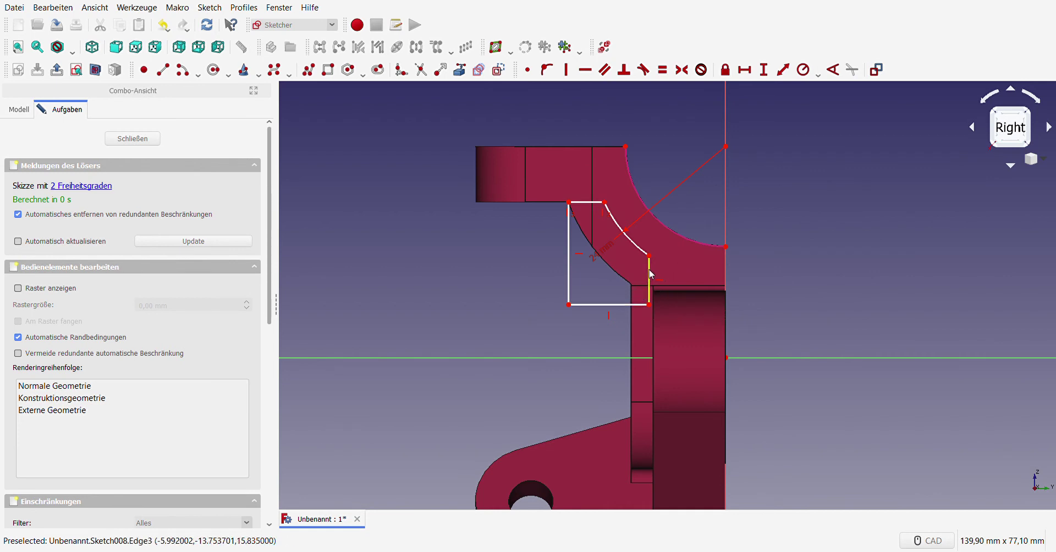
- Bring the part's bottom corner into the sketch as an external reference point
{"action": "scroll", "coordinate": [648, 286], "scroll_direction": "up", "scroll_amount": 5}
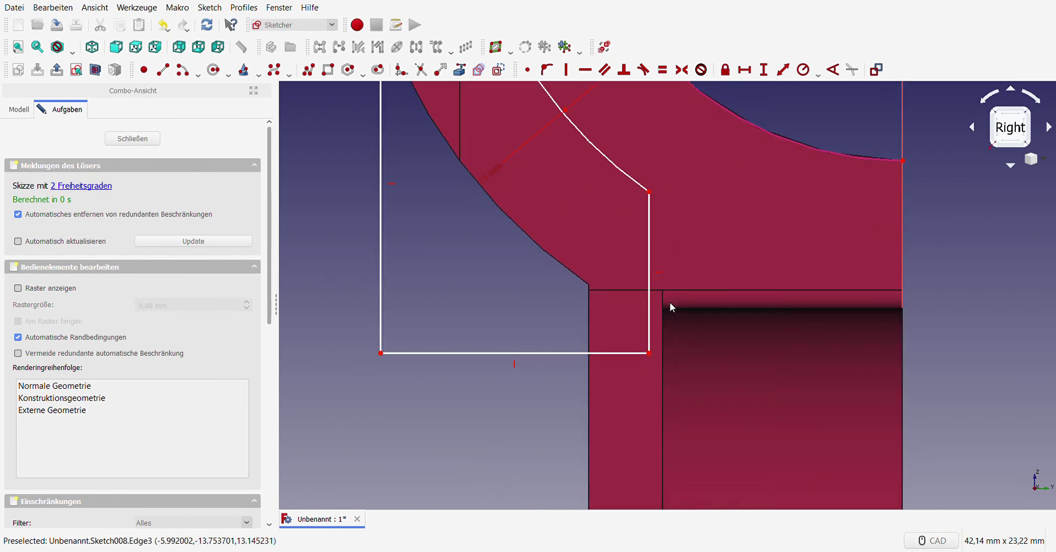
{"action": "left_click", "coordinate": [459, 69]}
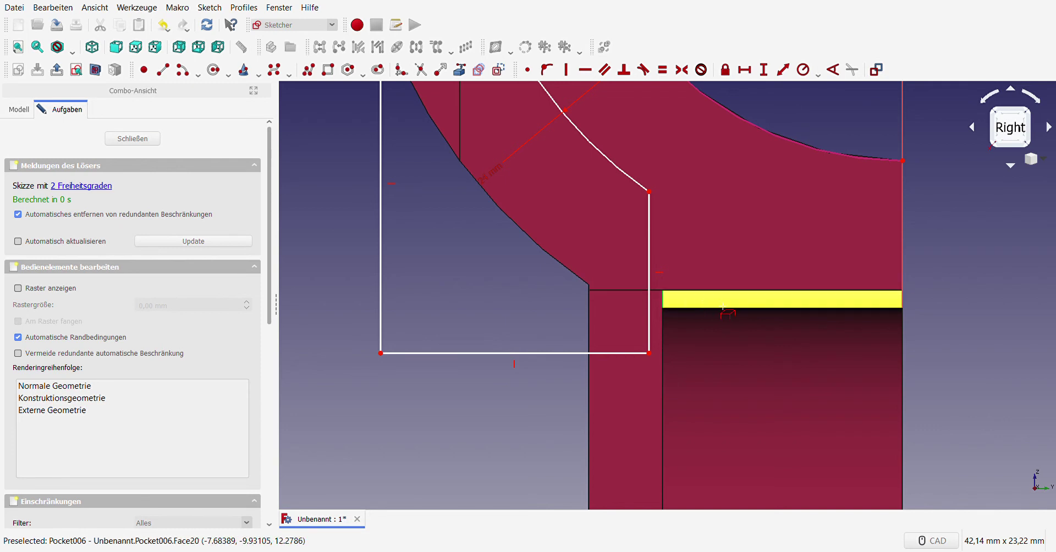
{"action": "scroll", "coordinate": [664, 301], "scroll_direction": "down", "scroll_amount": 5}
{"action": "scroll", "coordinate": [672, 311], "scroll_direction": "up", "scroll_amount": 2}
{"action": "scroll", "coordinate": [672, 311], "scroll_direction": "down", "scroll_amount": 2}
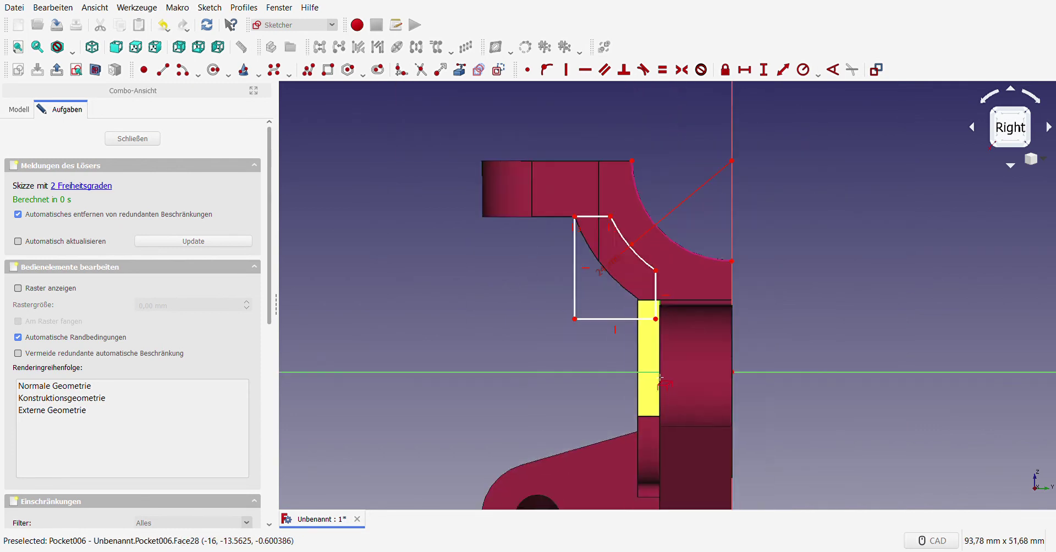
{"action": "scroll", "coordinate": [667, 443], "scroll_direction": "down", "scroll_amount": 5}
{"action": "scroll", "coordinate": [667, 444], "scroll_direction": "up", "scroll_amount": 4}
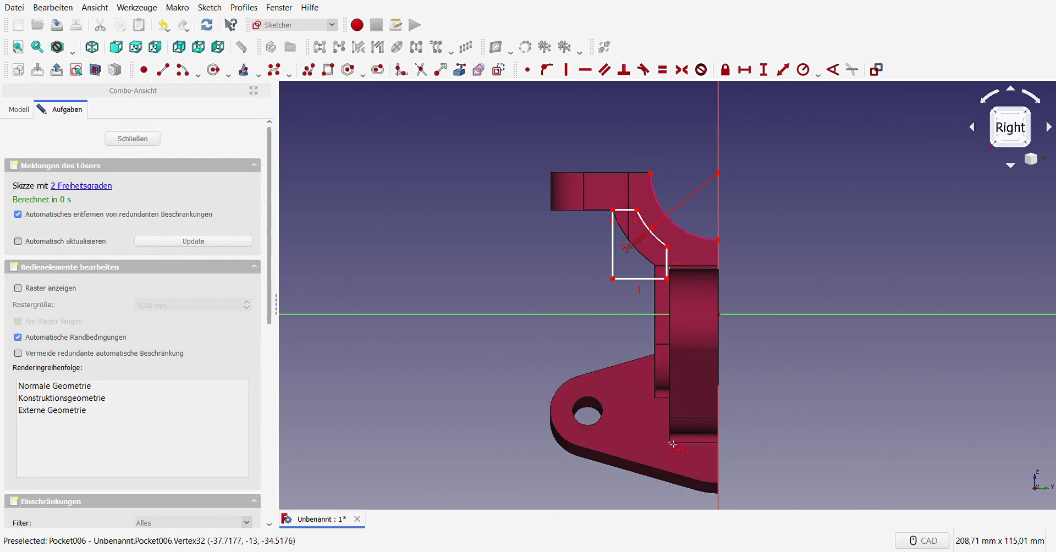
{"action": "left_click", "coordinate": [670, 443]}
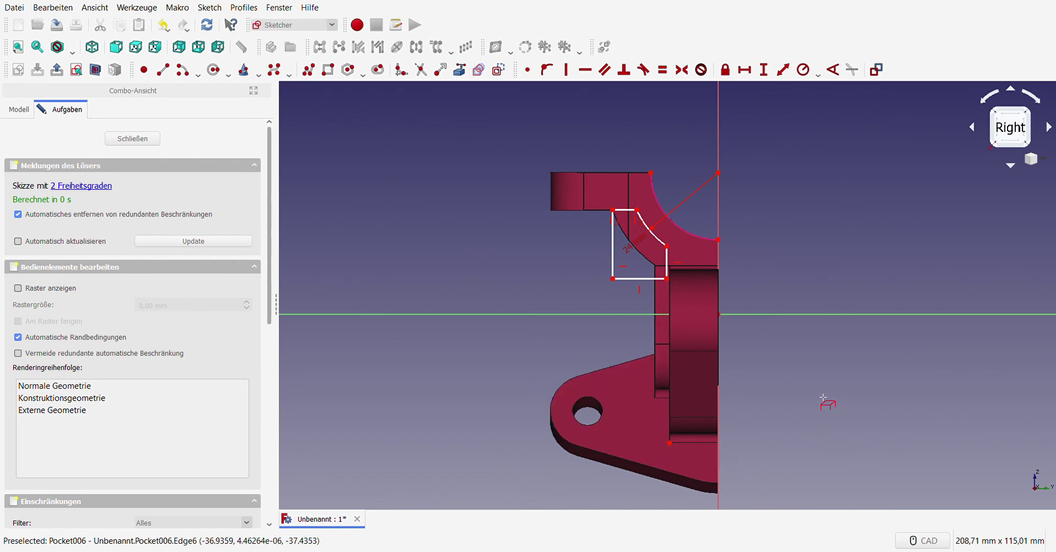
{"action": "key", "text": "Escape"}
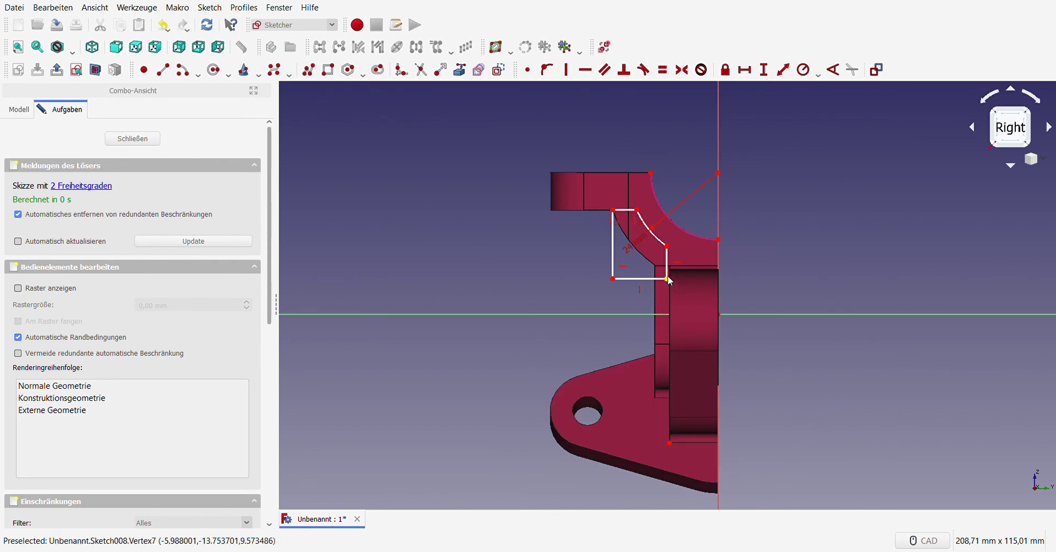
- Level the lower-right corner horizontally with that point and set the left side to 18,43 mm
{"action": "left_click", "coordinate": [666, 278]}
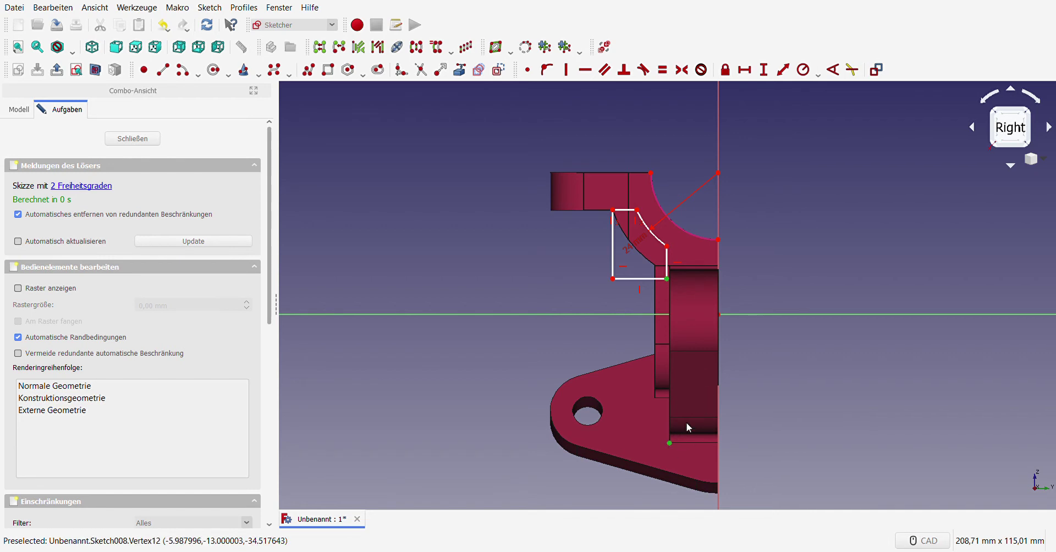
{"action": "left_click", "coordinate": [584, 71]}
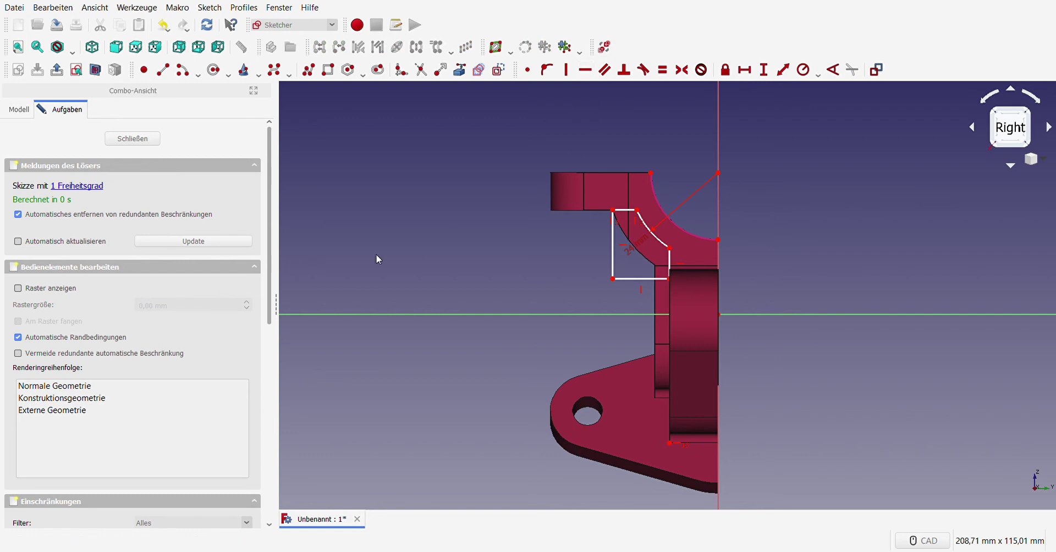
{"action": "left_click", "coordinate": [613, 228]}
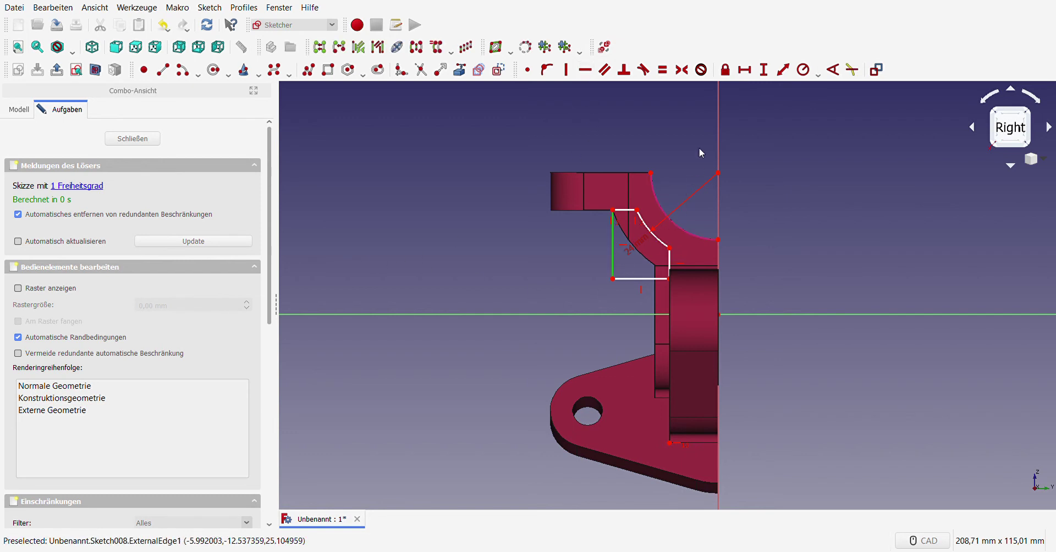
{"action": "left_click", "coordinate": [763, 70]}
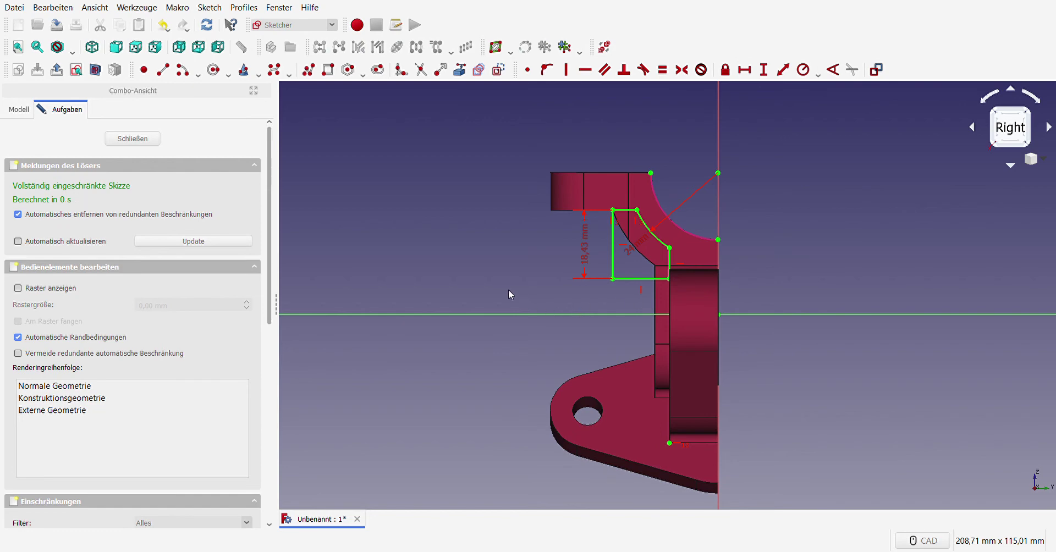
- Close Sketch008 and create Pocket007 cutting up to face Fläche28 of Pocket006
{"action": "left_click", "coordinate": [132, 138]}
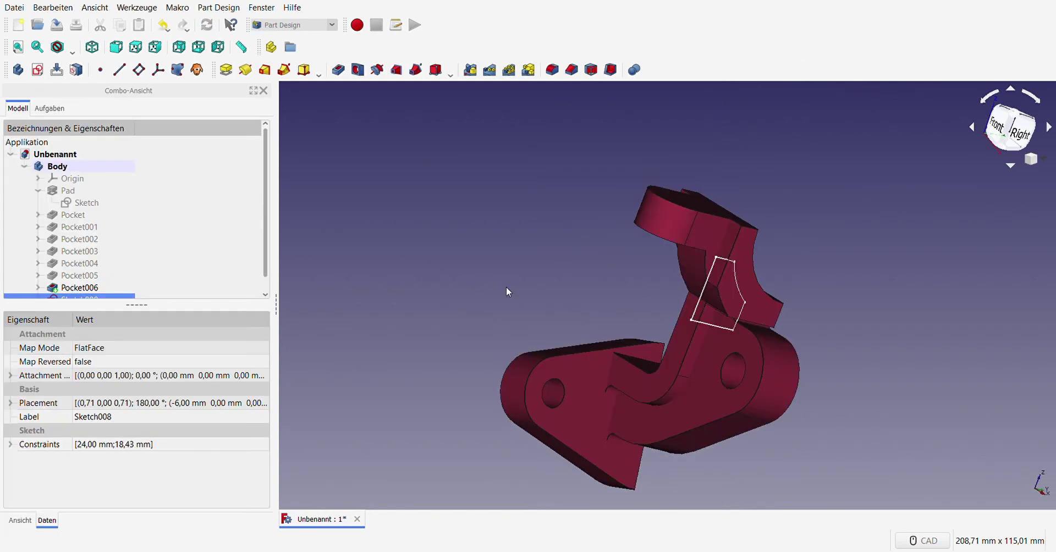
{"action": "middle_click_drag", "start_coordinate": [463, 286], "coordinate": [467, 251]}
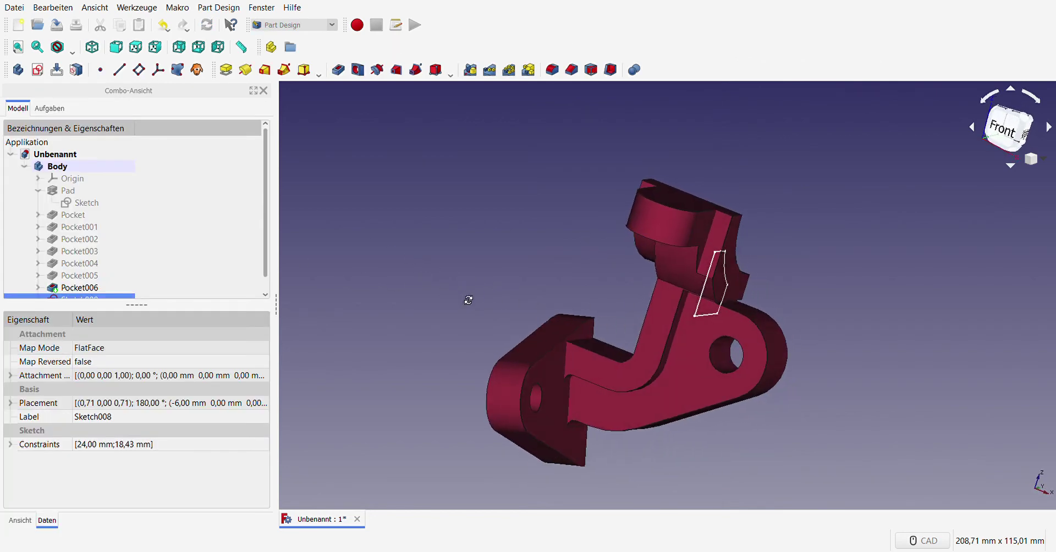
{"action": "left_click", "coordinate": [339, 69]}
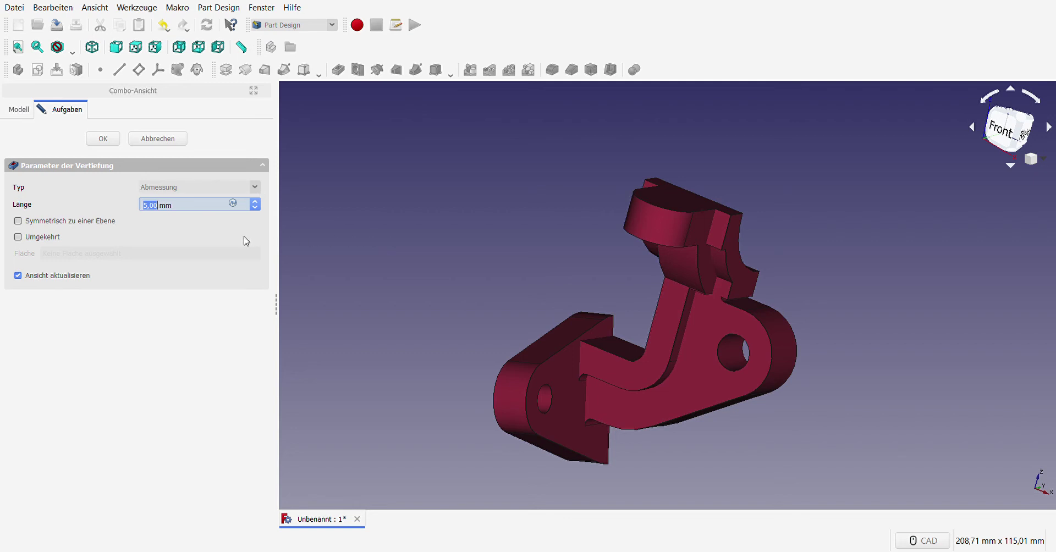
{"action": "left_click", "coordinate": [186, 189]}
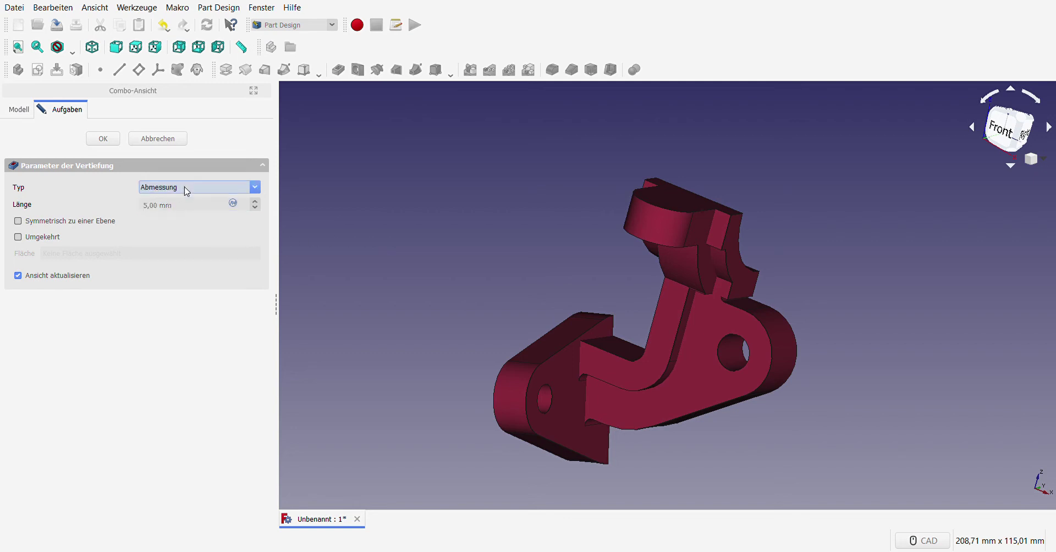
{"action": "left_click", "coordinate": [182, 234]}
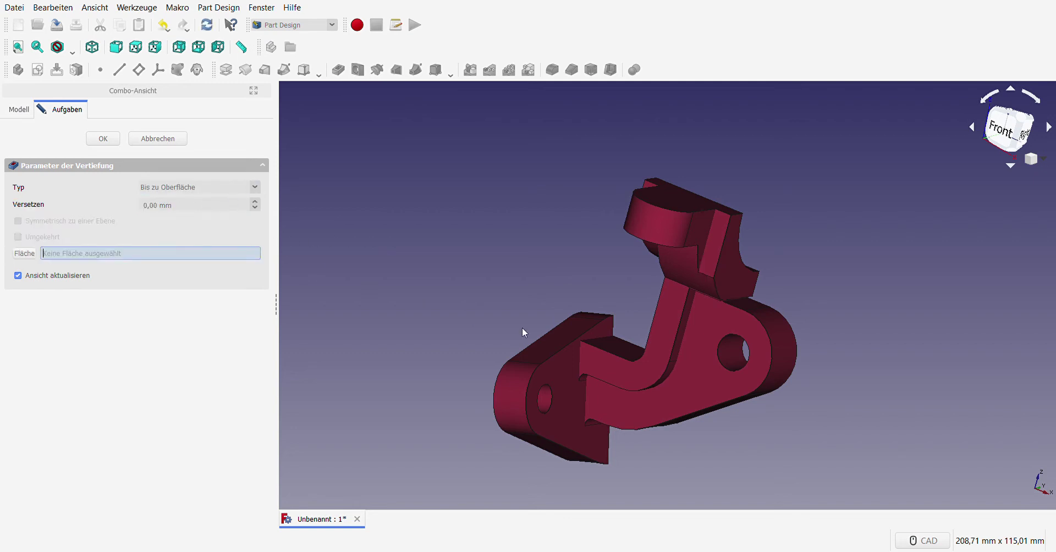
{"action": "left_click", "coordinate": [682, 333]}
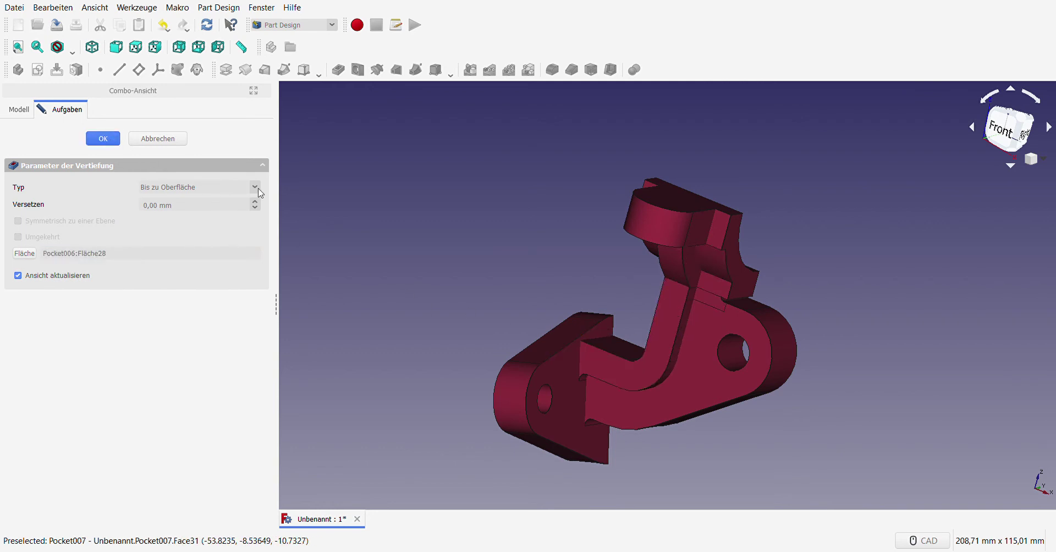
{"action": "key", "text": "Return"}
{"action": "mouse_move", "coordinate": [905, 346]}
{"action": "middle_mouse_down"}
{"action": "mouse_move", "coordinate": [719, 300]}
{"action": "mouse_move", "coordinate": [783, 271]}
{"action": "mouse_move", "coordinate": [905, 257]}
{"action": "mouse_move", "coordinate": [666, 382]}
{"action": "middle_mouse_up"}
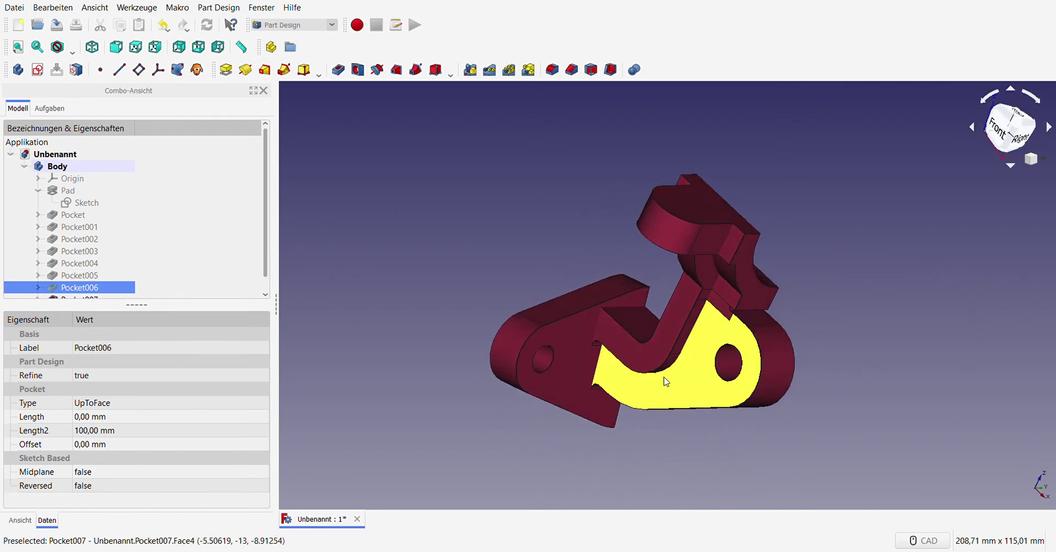
{"action": "mouse_move", "coordinate": [455, 273]}
{"action": "middle_mouse_down"}
{"action": "mouse_move", "coordinate": [460, 313]}
{"action": "mouse_move", "coordinate": [615, 367]}
{"action": "mouse_move", "coordinate": [618, 384]}
{"action": "middle_mouse_up"}
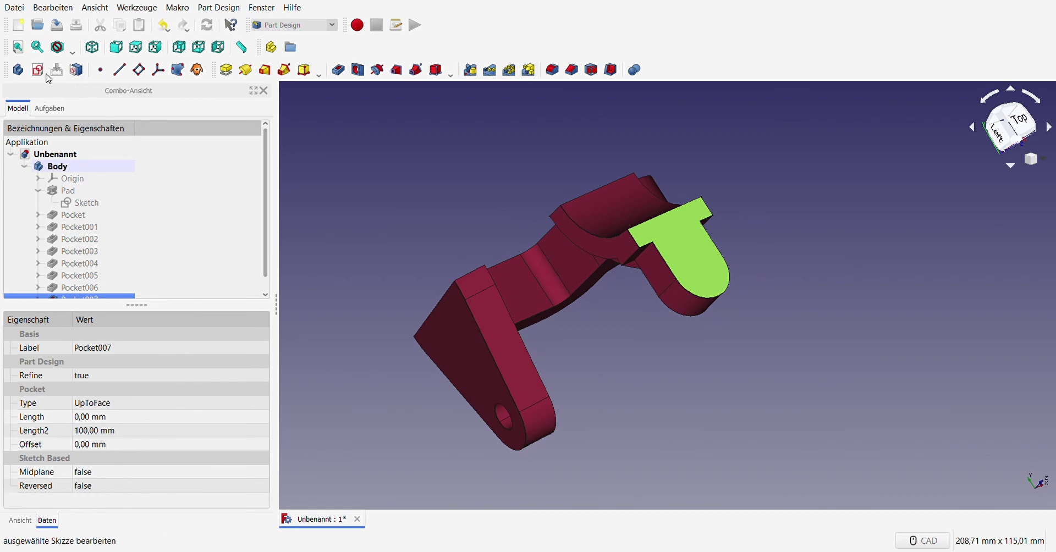
- On the tab's face, sketch a 4.50 mm radius circle centred on the referenced arc, then close the sketch
{"action": "left_click", "coordinate": [38, 70]}
{"action": "scroll", "coordinate": [797, 316], "scroll_direction": "up", "scroll_amount": 3}
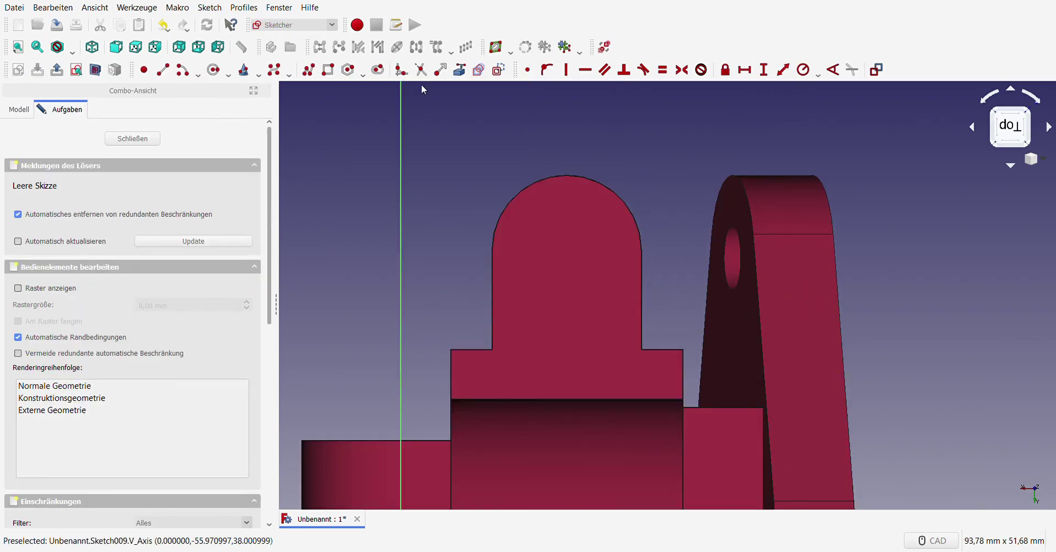
{"action": "left_click", "coordinate": [459, 70]}
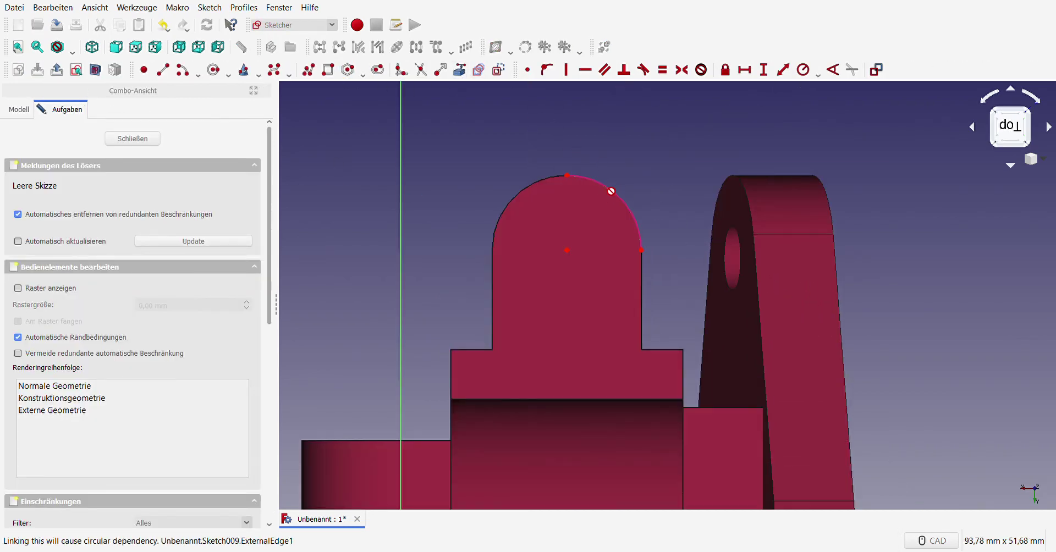
{"action": "left_click", "coordinate": [213, 69]}
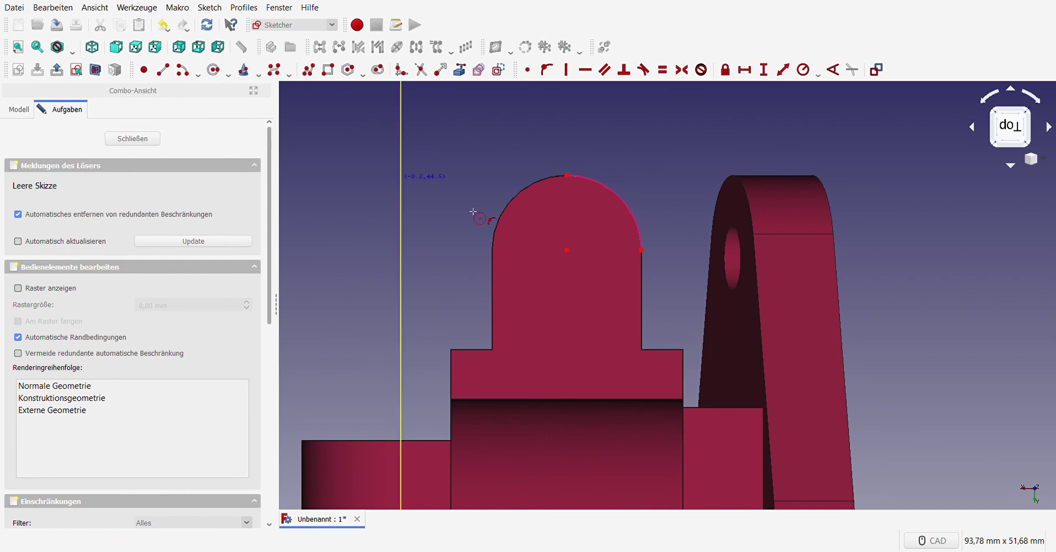
{"action": "left_click", "coordinate": [567, 251]}
{"action": "left_click", "coordinate": [610, 258]}
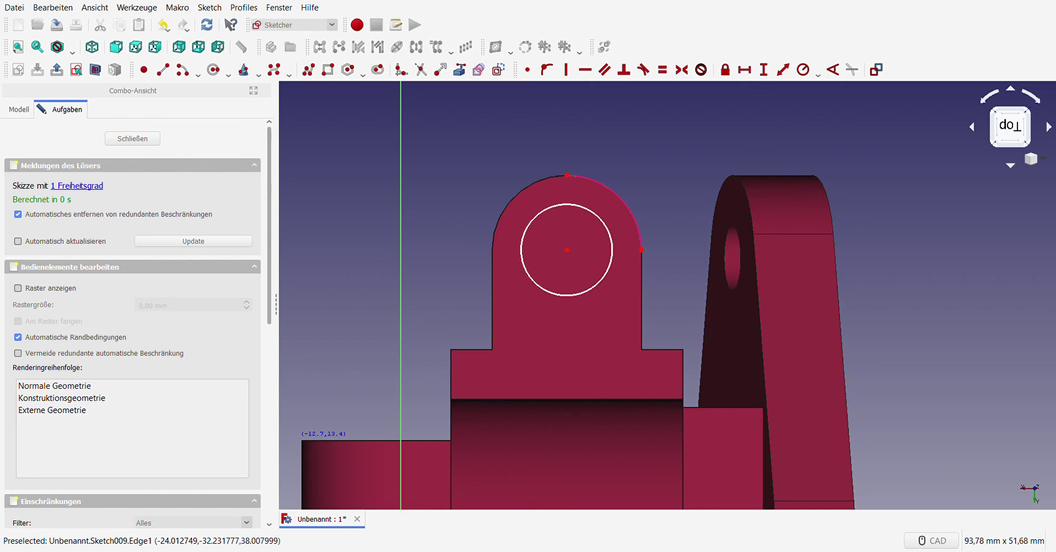
{"action": "left_click", "coordinate": [598, 288]}
{"action": "left_click", "coordinate": [803, 70]}
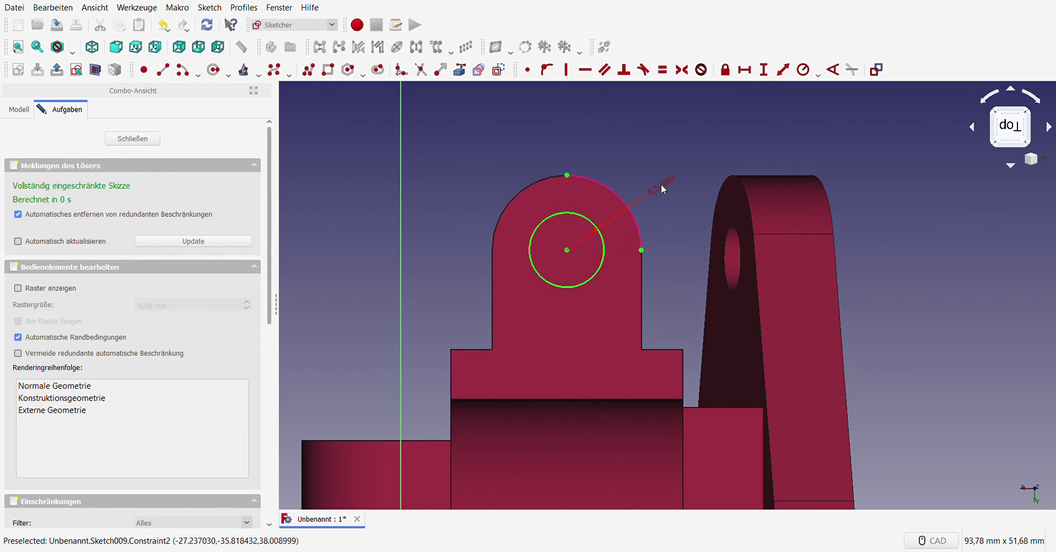
{"action": "left_click", "coordinate": [132, 139]}
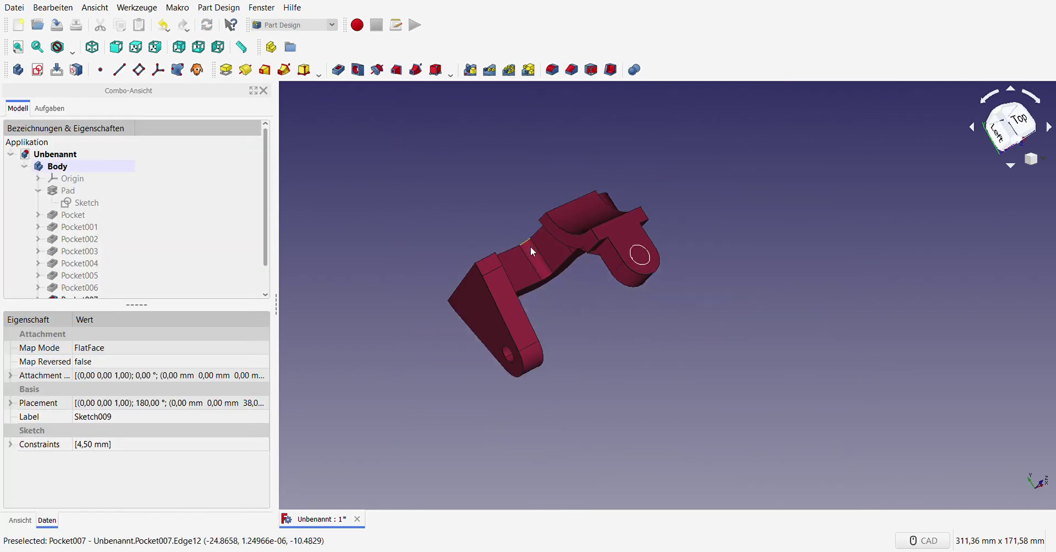
- Create Pocket008 from Sketch009's 4,5 mm circle with type 'Durch alles'
{"action": "left_click", "coordinate": [338, 69]}
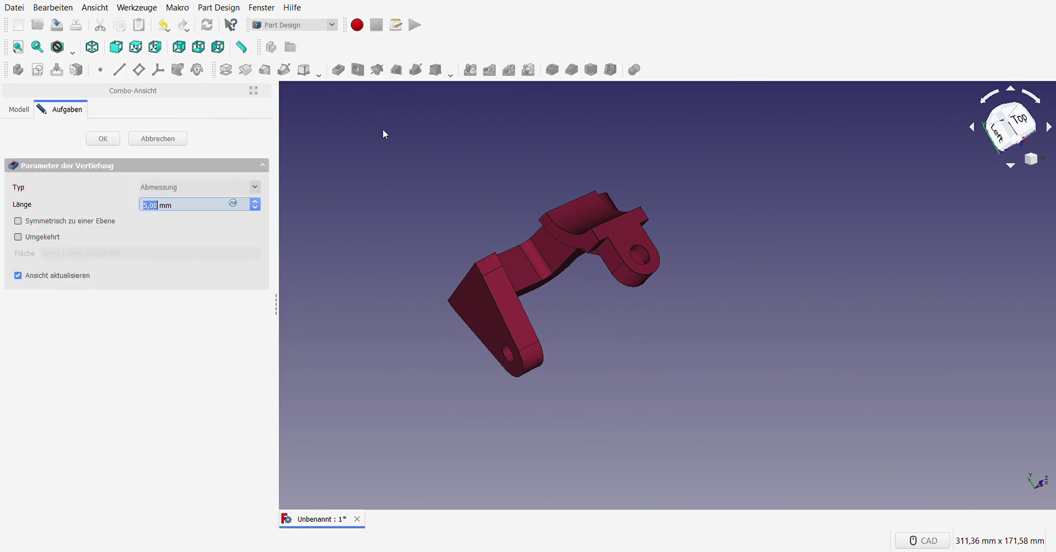
{"action": "key", "text": "shift+Tab"}
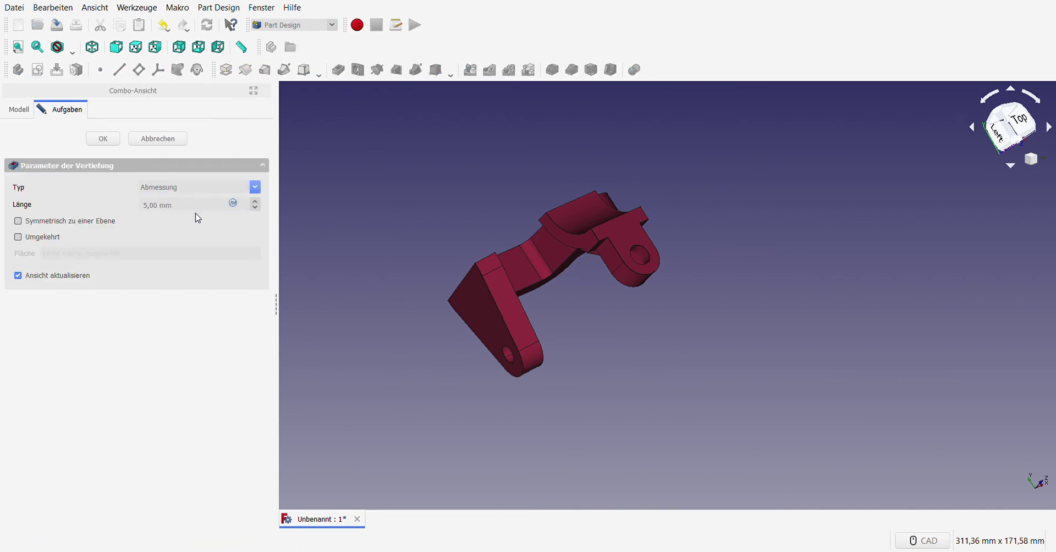
{"action": "key", "text": "Down"}
{"action": "mouse_move", "coordinate": [700, 387]}
{"action": "middle_mouse_down"}
{"action": "mouse_move", "coordinate": [429, 303]}
{"action": "mouse_move", "coordinate": [533, 358]}
{"action": "mouse_move", "coordinate": [738, 321]}
{"action": "mouse_move", "coordinate": [691, 347]}
{"action": "middle_mouse_up"}
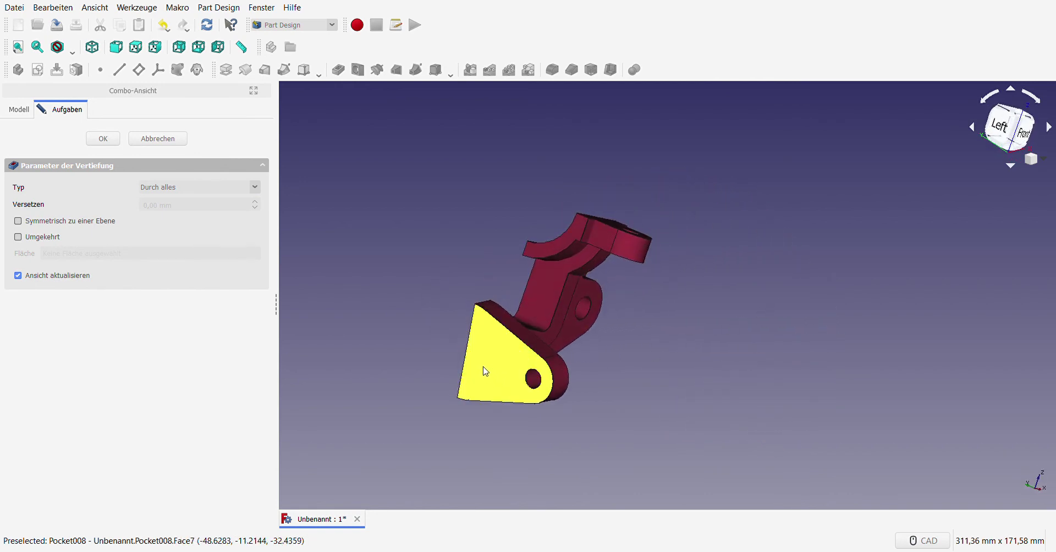
{"action": "left_click", "coordinate": [106, 140]}
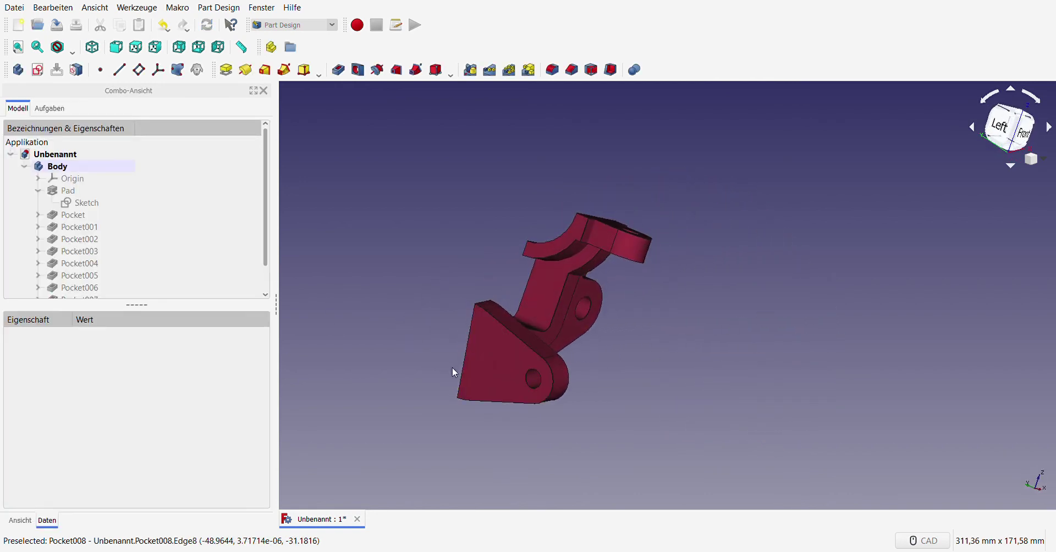
- Start a new sketch on the tapered side block's face and reference its curved top edge
{"action": "left_click", "coordinate": [484, 367]}
{"action": "left_click", "coordinate": [37, 70]}
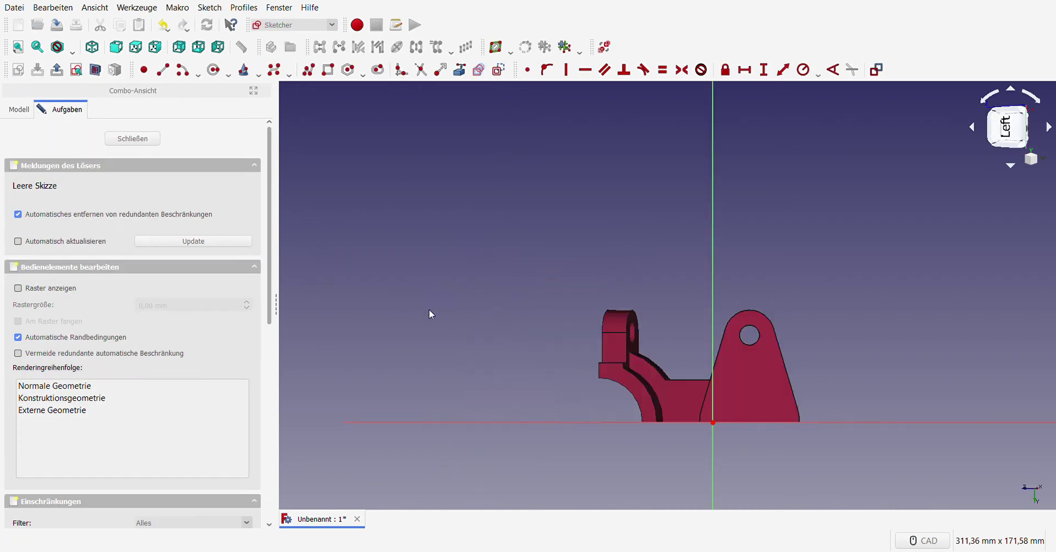
{"action": "scroll", "coordinate": [806, 421], "scroll_direction": "up", "scroll_amount": 4}
{"action": "scroll", "coordinate": [597, 317], "scroll_direction": "down", "scroll_amount": 4}
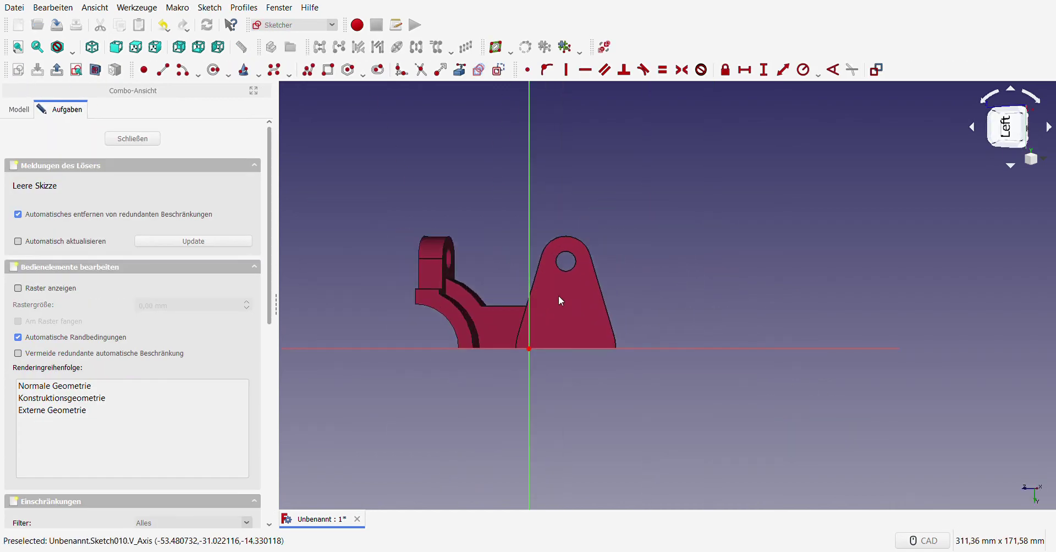
{"action": "scroll", "coordinate": [559, 297], "scroll_direction": "up", "scroll_amount": 2}
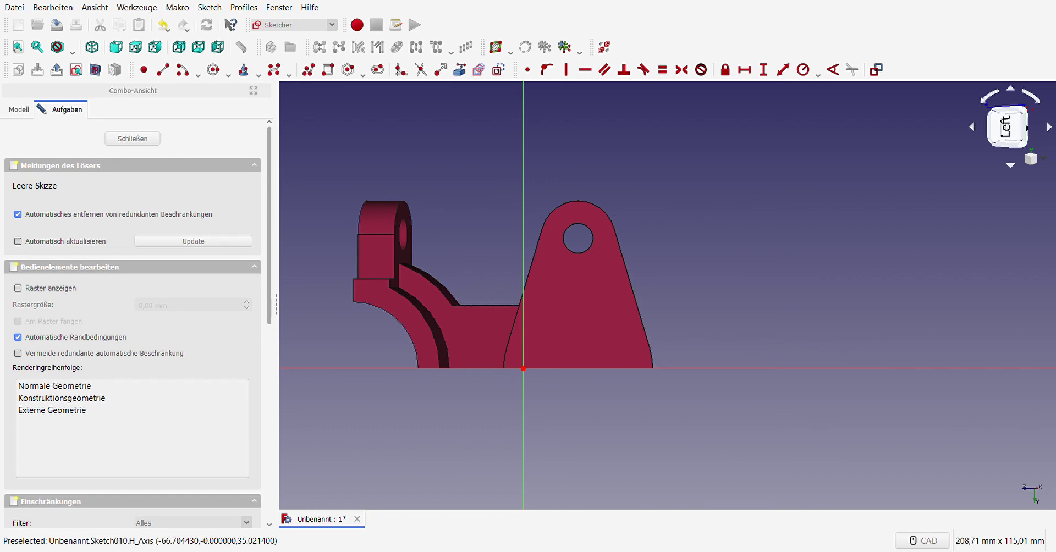
{"action": "scroll", "coordinate": [586, 255], "scroll_direction": "up", "scroll_amount": 4}
{"action": "scroll", "coordinate": [479, 188], "scroll_direction": "down", "scroll_amount": 2}
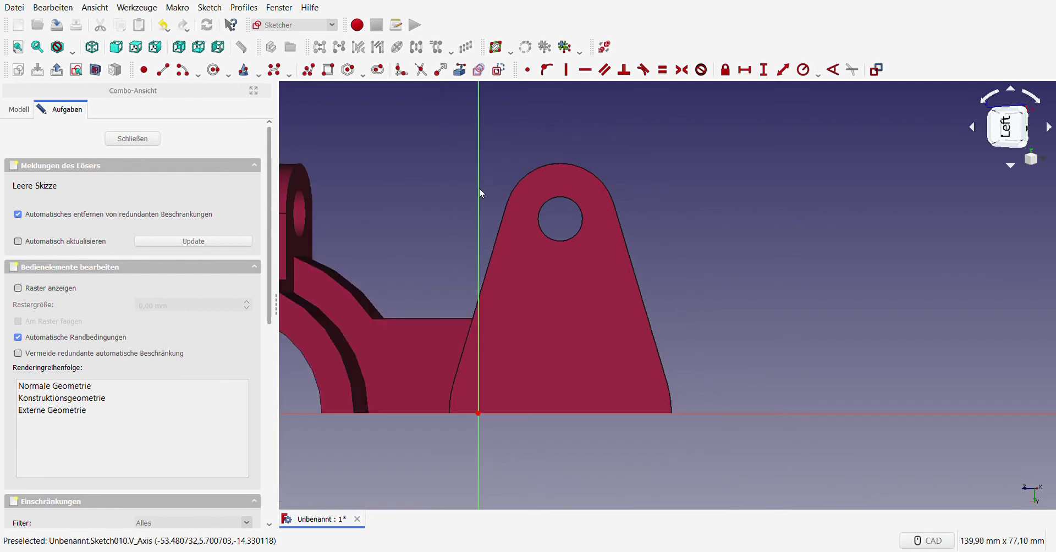
{"action": "left_click", "coordinate": [459, 77]}
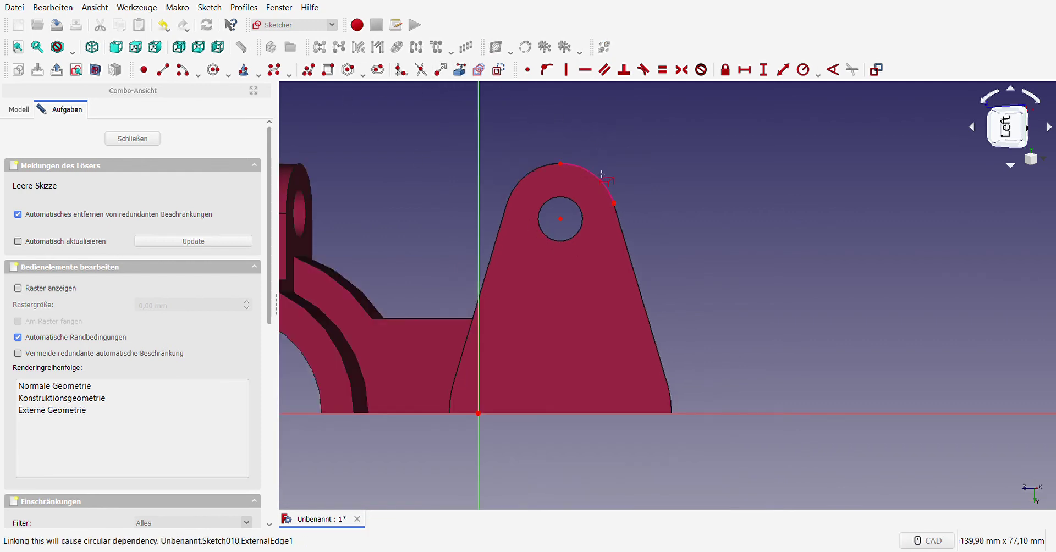
- Draw a large arc centred on the hole with a small arc at each end
{"action": "left_click", "coordinate": [182, 69]}
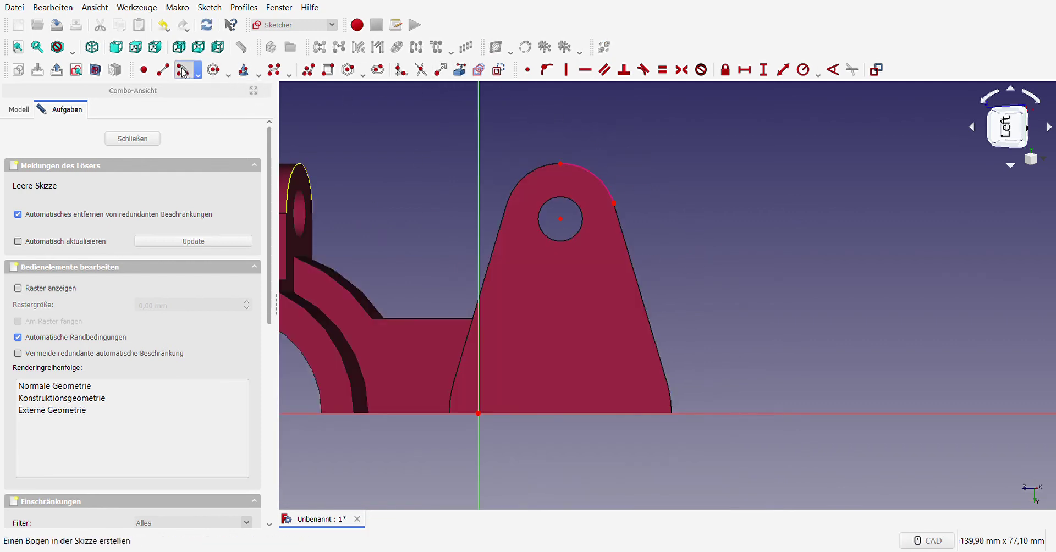
{"action": "left_click", "coordinate": [561, 219]}
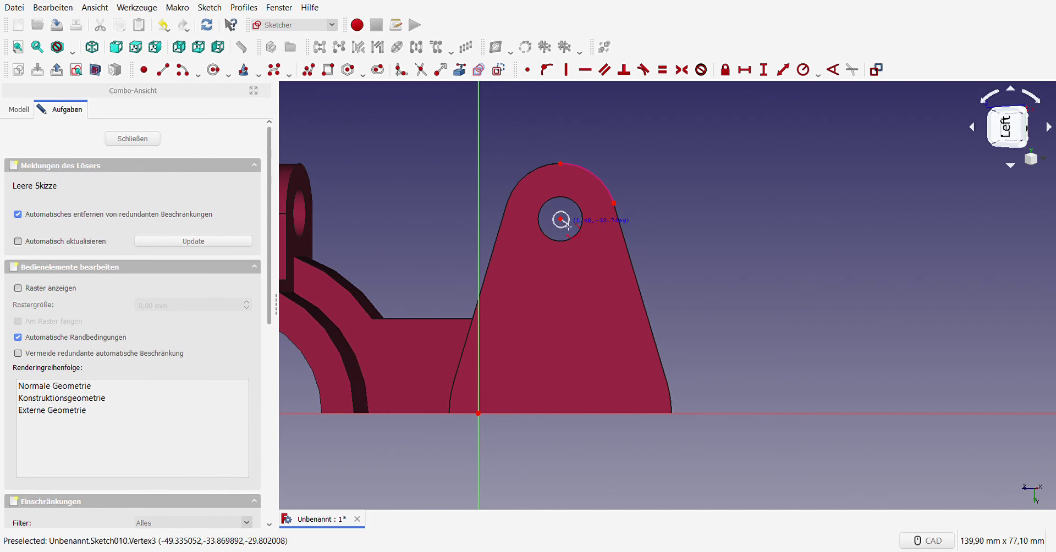
{"action": "left_click", "coordinate": [530, 255]}
{"action": "left_click", "coordinate": [598, 249]}
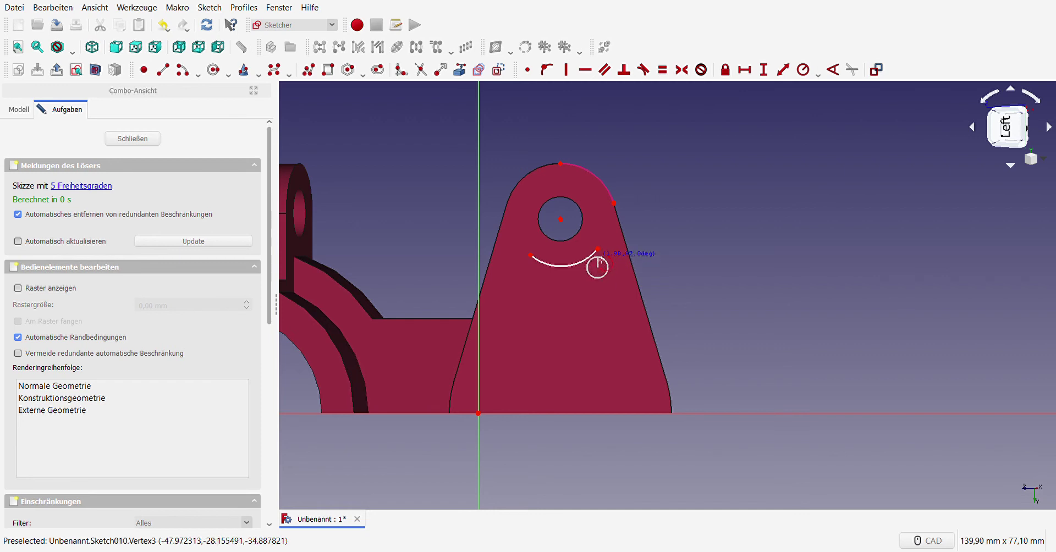
{"action": "left_click", "coordinate": [598, 267]}
{"action": "left_click", "coordinate": [597, 257]}
{"action": "left_click", "coordinate": [606, 275]}
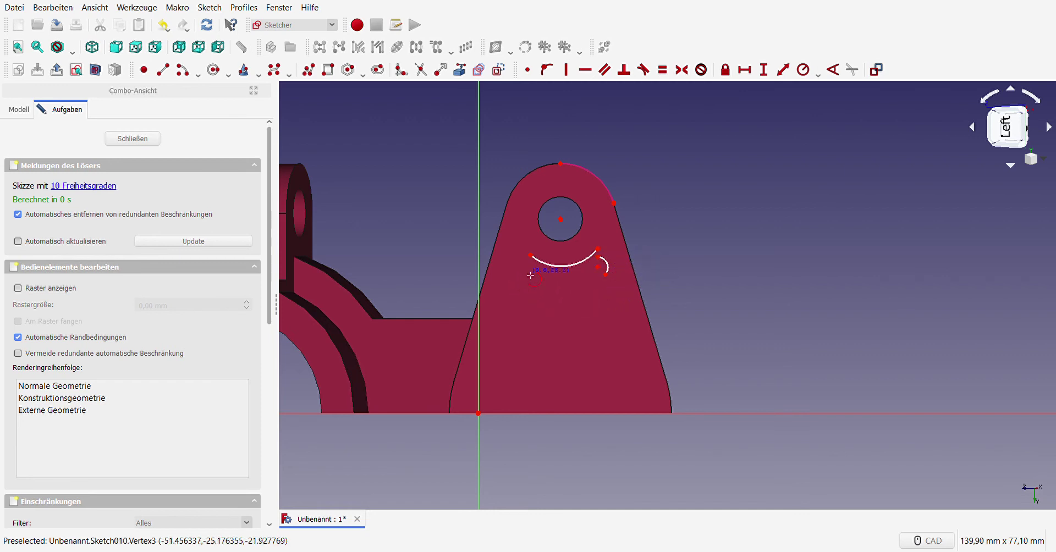
{"action": "left_click", "coordinate": [531, 255]}
{"action": "left_click", "coordinate": [526, 273]}
{"action": "left_click", "coordinate": [516, 264]}
{"action": "key", "text": "Escape"}
- Make both small end arcs tangent to the large arc and reshape the curve ends
{"action": "left_click", "coordinate": [530, 256]}
{"action": "left_click", "coordinate": [532, 259]}
{"action": "left_click", "coordinate": [643, 69]}
{"action": "left_click", "coordinate": [598, 249]}
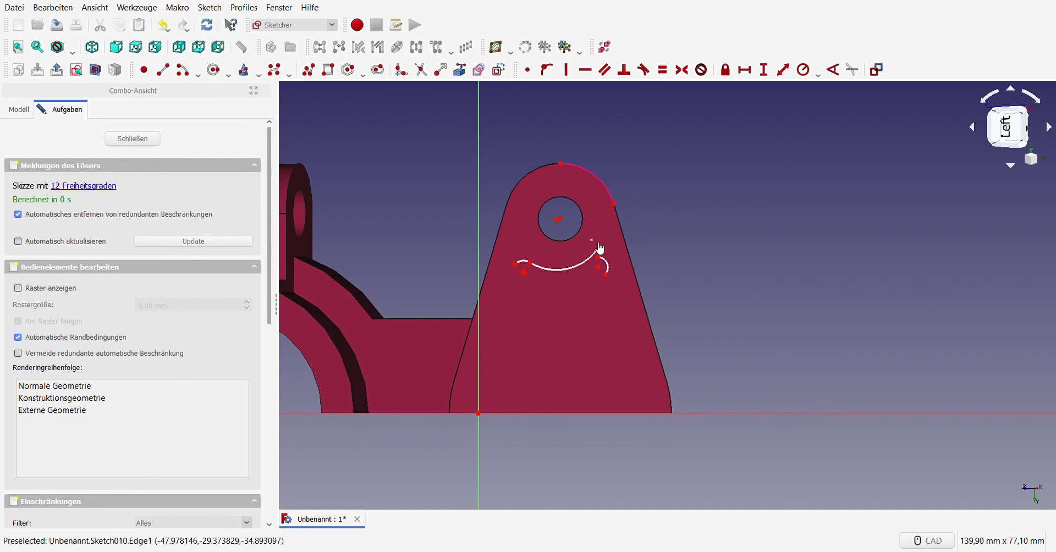
{"action": "left_click", "coordinate": [598, 256]}
{"action": "left_click", "coordinate": [643, 70]}
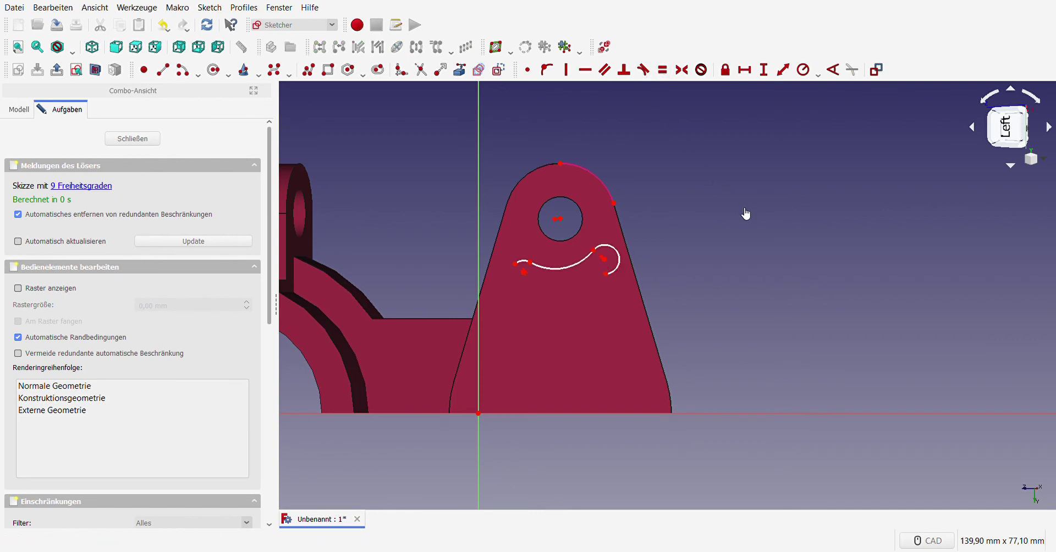
{"action": "mouse_move", "coordinate": [603, 275]}
{"action": "left_mouse_down"}
{"action": "mouse_move", "coordinate": [625, 266]}
{"action": "mouse_move", "coordinate": [599, 275]}
{"action": "left_mouse_up"}
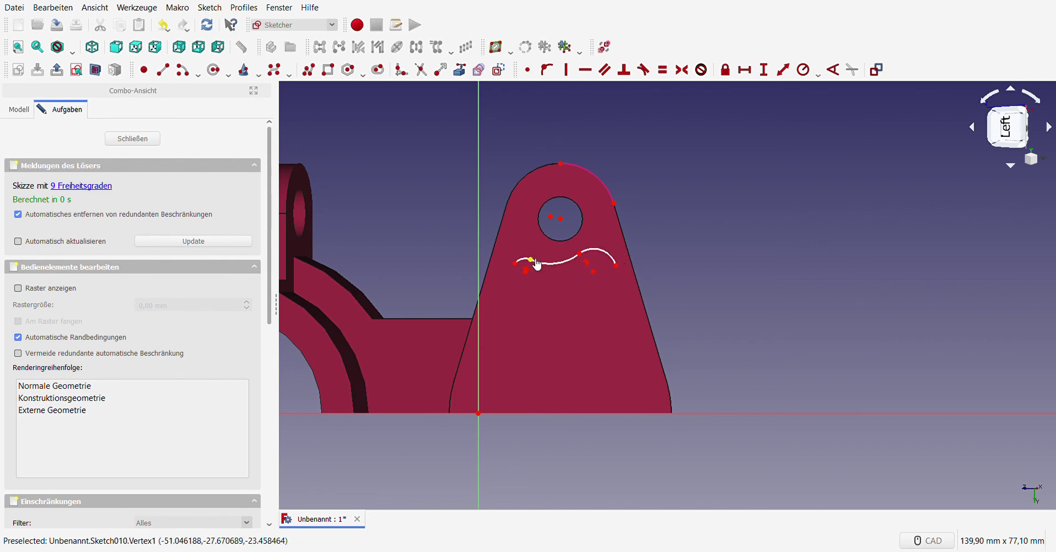
{"action": "left_click_drag", "start_coordinate": [532, 262], "coordinate": [545, 257]}
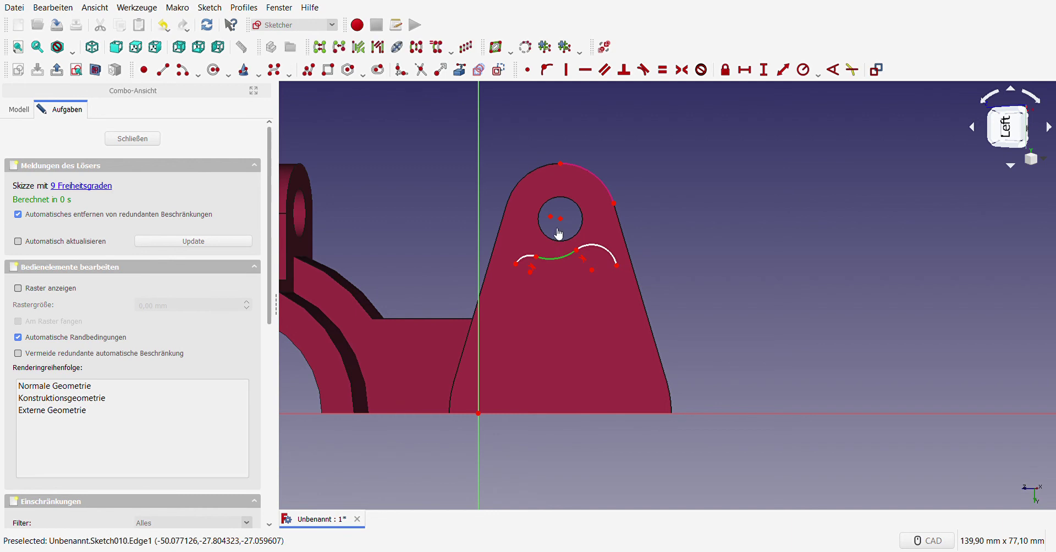
- Merge the two centre points at the hole and make the selected arcs equal
{"action": "left_click_drag", "start_coordinate": [544, 203], "coordinate": [580, 228]}
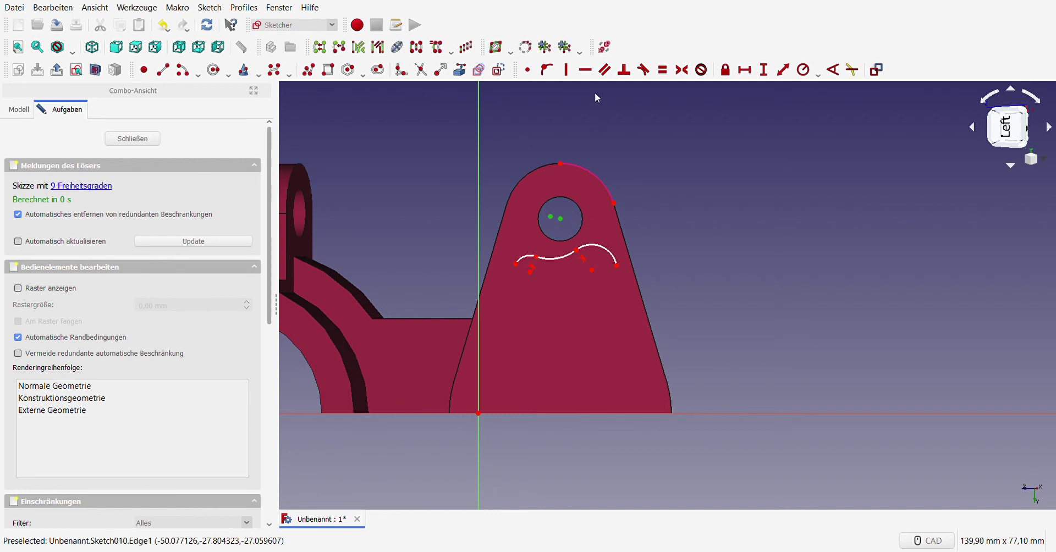
{"action": "left_click", "coordinate": [529, 70]}
{"action": "left_click", "coordinate": [567, 253]}
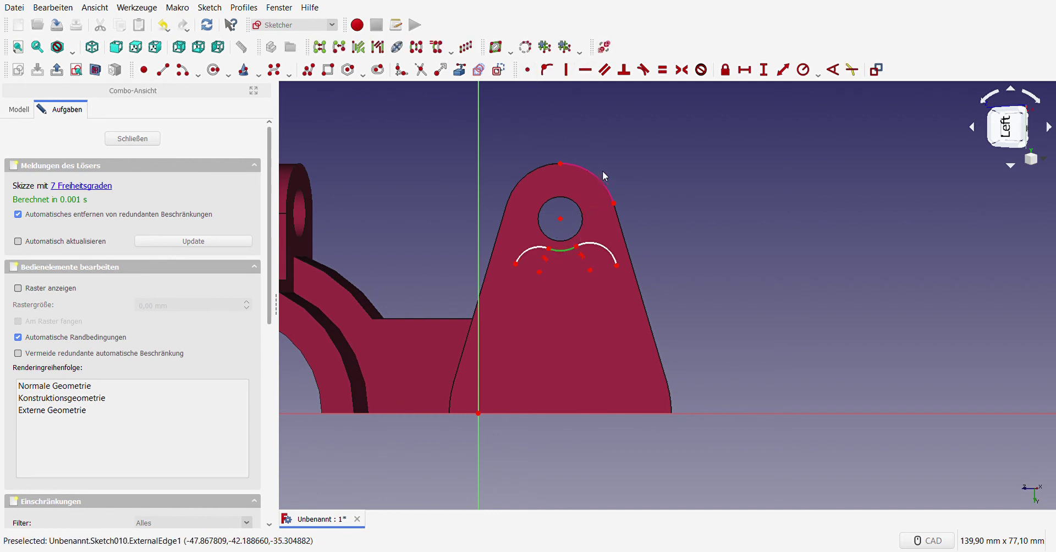
{"action": "left_click", "coordinate": [602, 183]}
{"action": "left_click", "coordinate": [662, 70]}
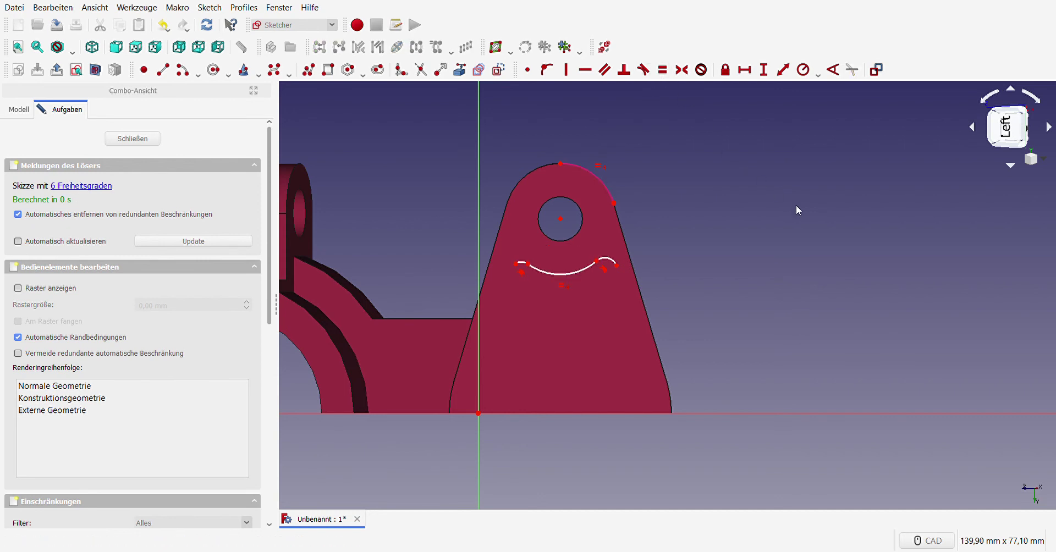
{"action": "left_click_drag", "start_coordinate": [516, 265], "coordinate": [512, 266]}
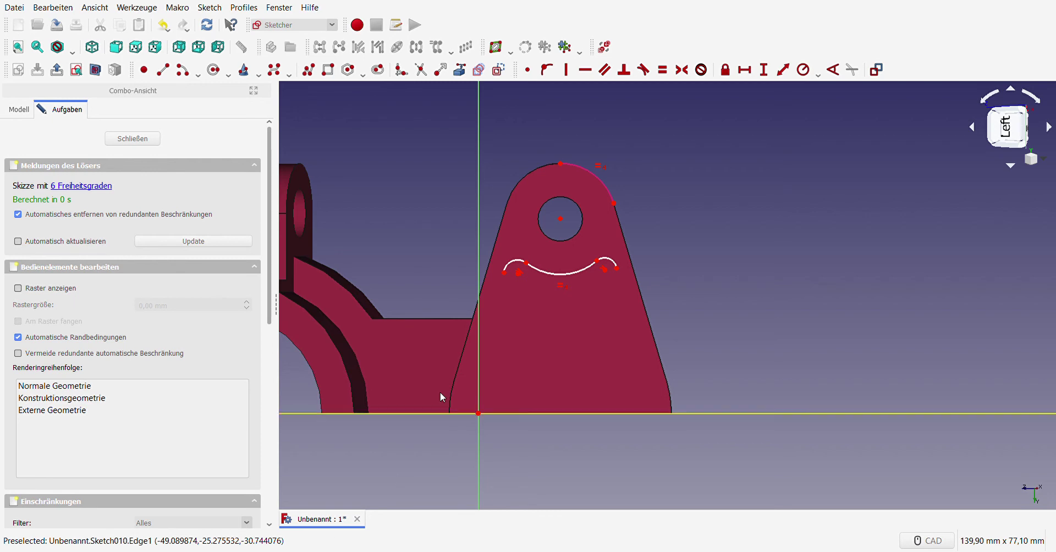
- Draw two lower arcs, right and left, both centred on the horizontal axis
{"action": "left_click", "coordinate": [171, 72]}
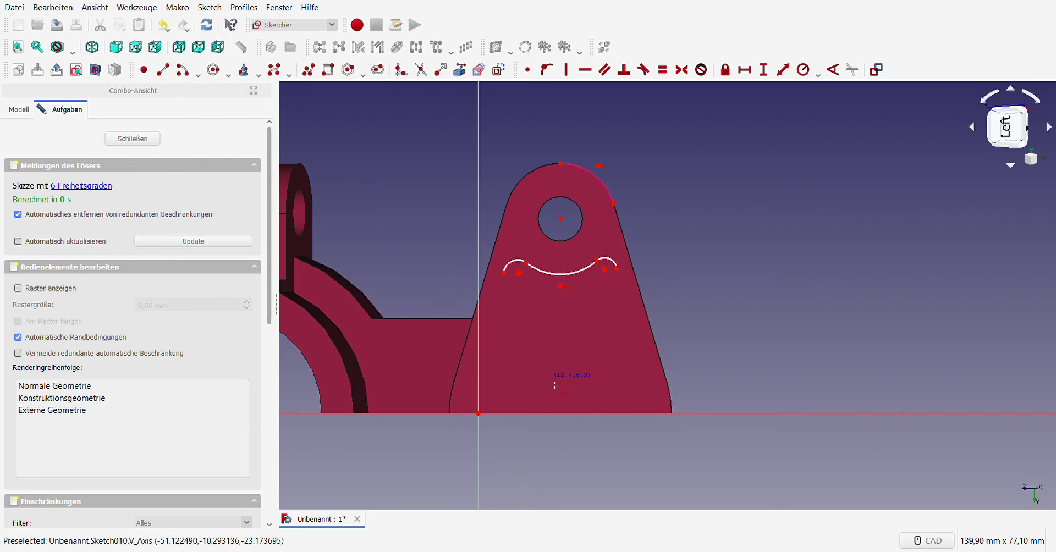
{"action": "left_click", "coordinate": [562, 414]}
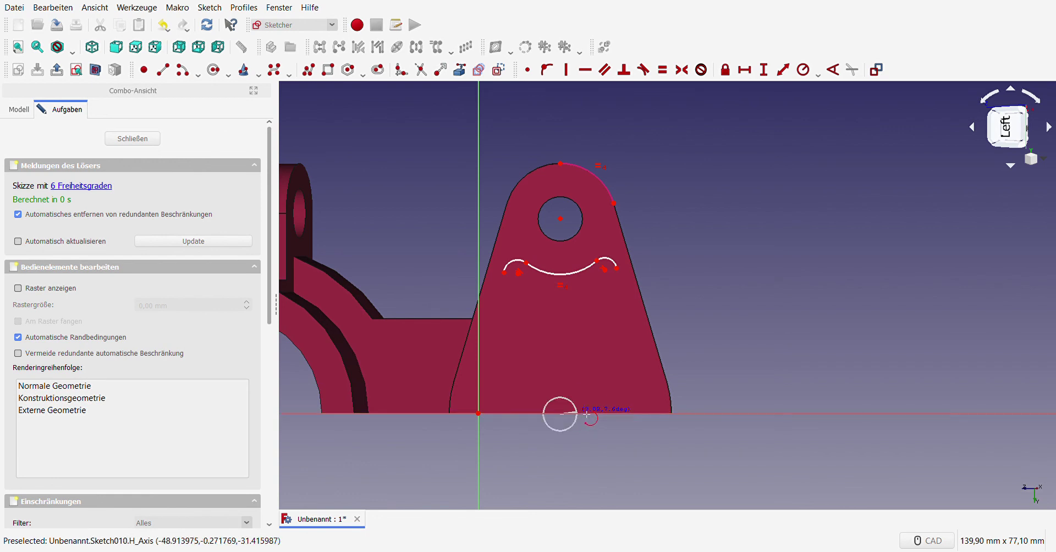
{"action": "left_click", "coordinate": [639, 413]}
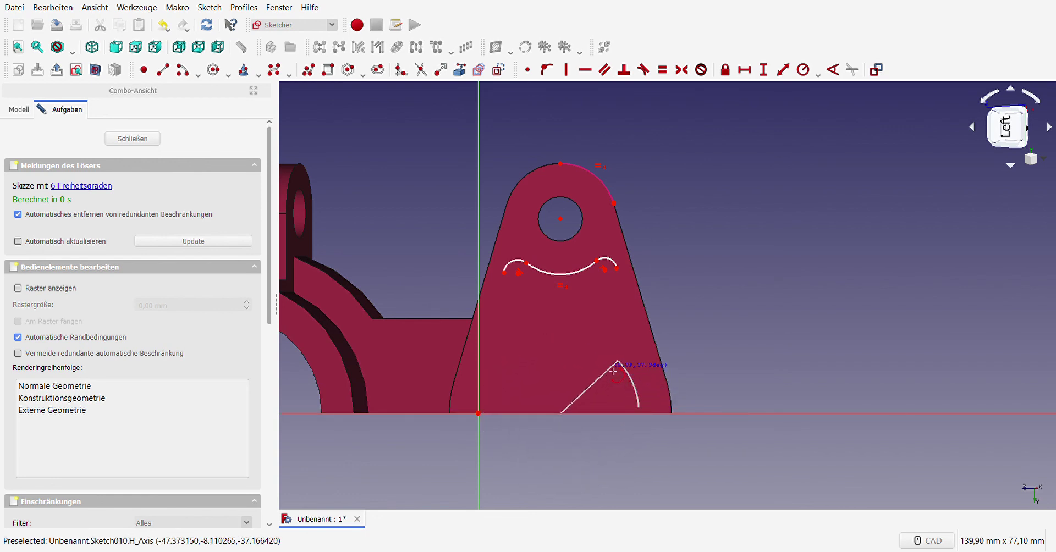
{"action": "left_click", "coordinate": [618, 362]}
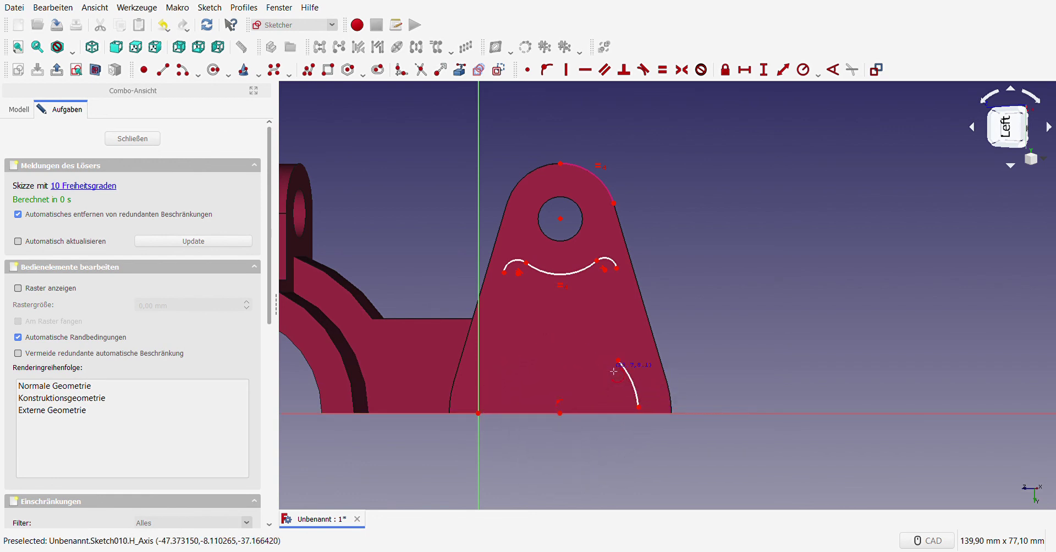
{"action": "left_click", "coordinate": [560, 413]}
{"action": "left_click", "coordinate": [483, 394]}
{"action": "left_click", "coordinate": [508, 353]}
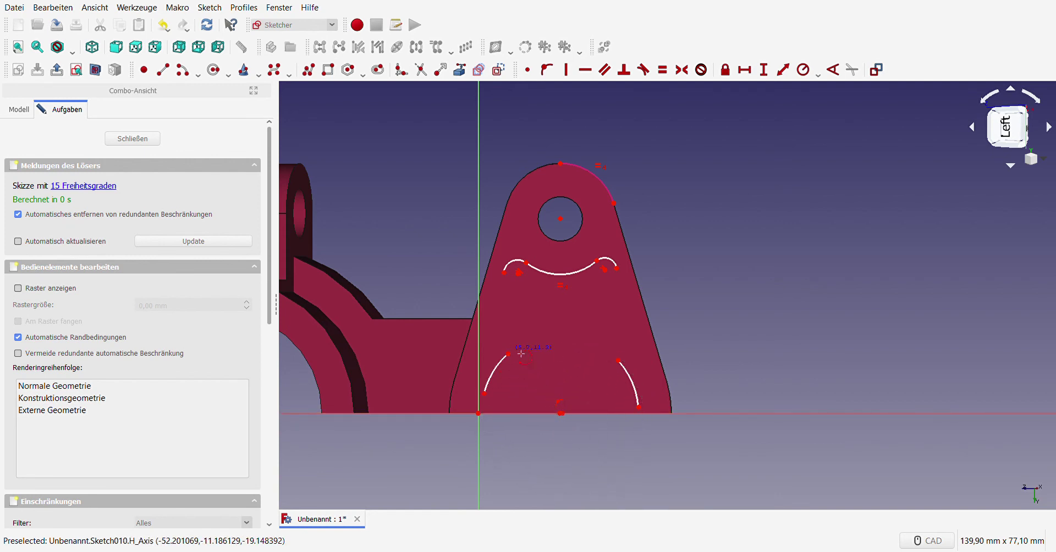
- Make the lower arcs' centres coincide and the arcs equal, with a 14 mm radius
{"action": "left_click_drag", "start_coordinate": [546, 410], "coordinate": [595, 424]}
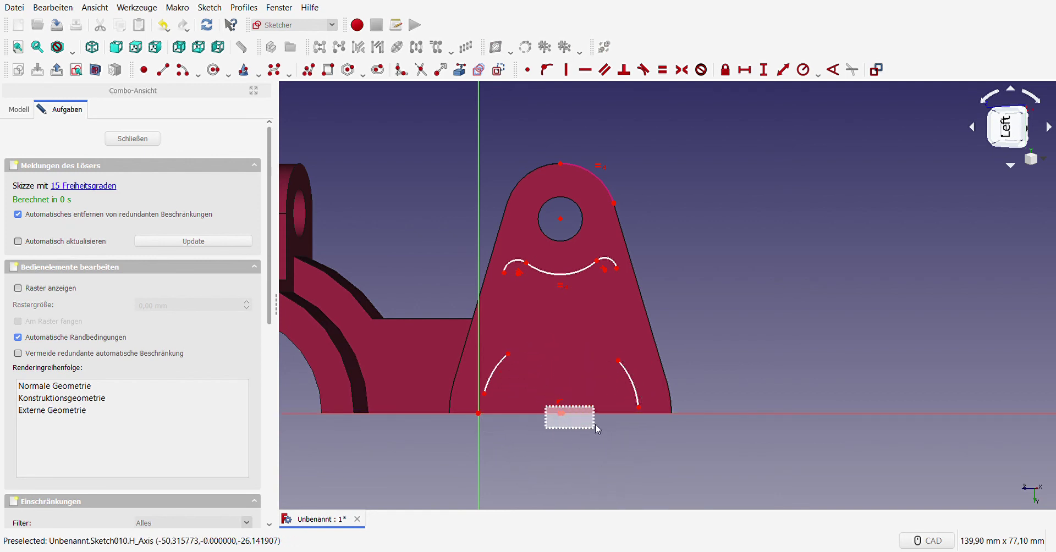
{"action": "left_click", "coordinate": [532, 70]}
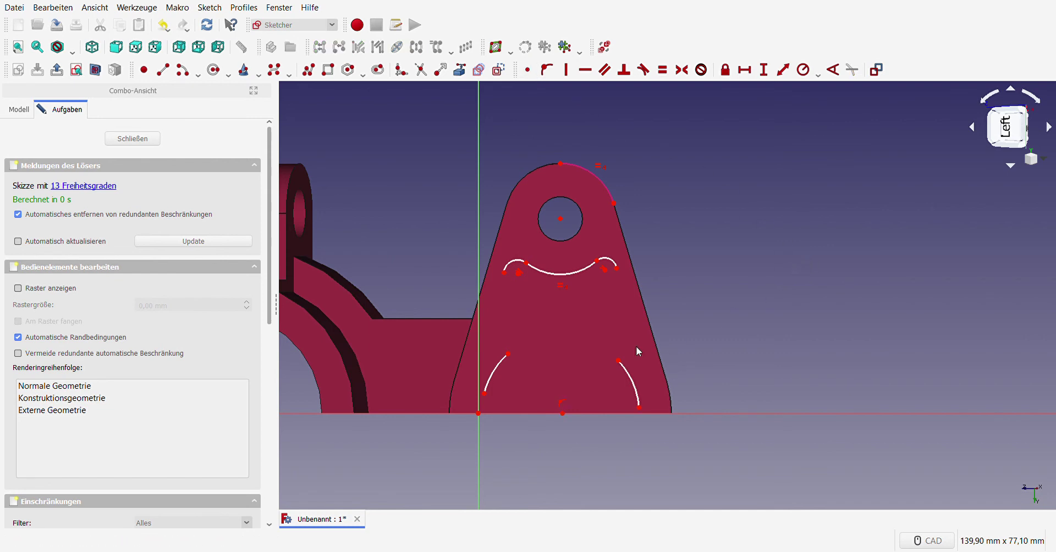
{"action": "left_click", "coordinate": [493, 374]}
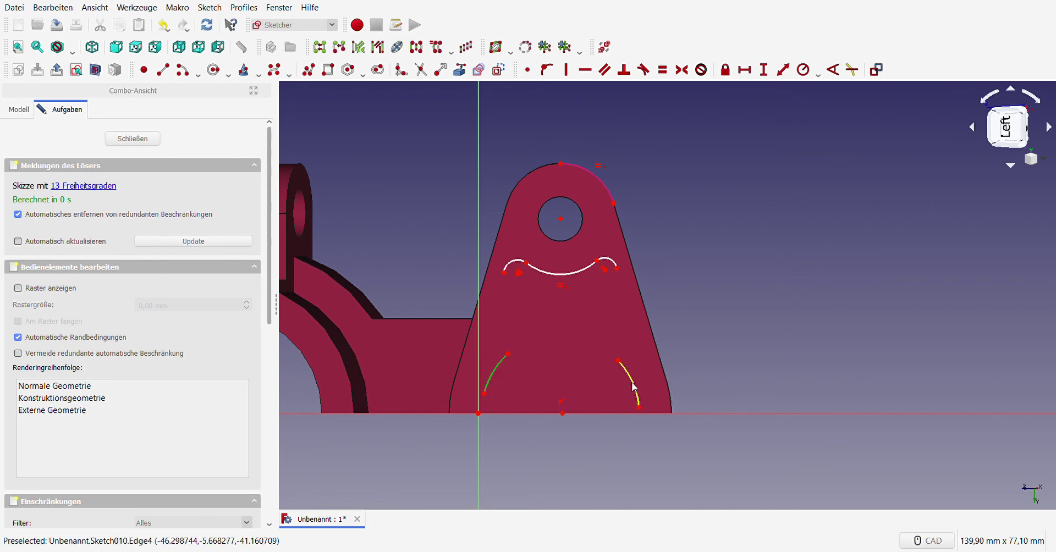
{"action": "left_click", "coordinate": [663, 70]}
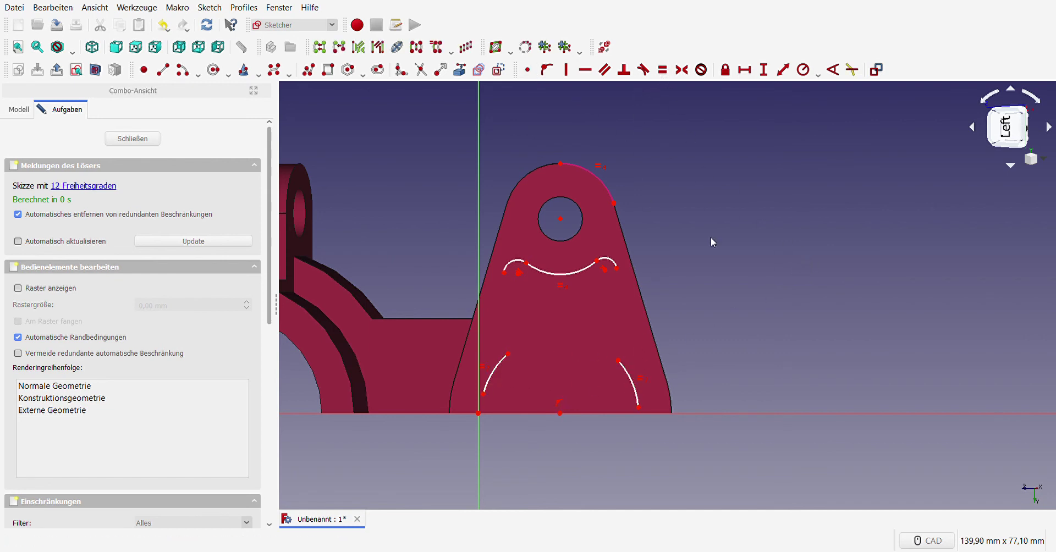
{"action": "left_click", "coordinate": [629, 382]}
{"action": "left_click", "coordinate": [803, 70]}
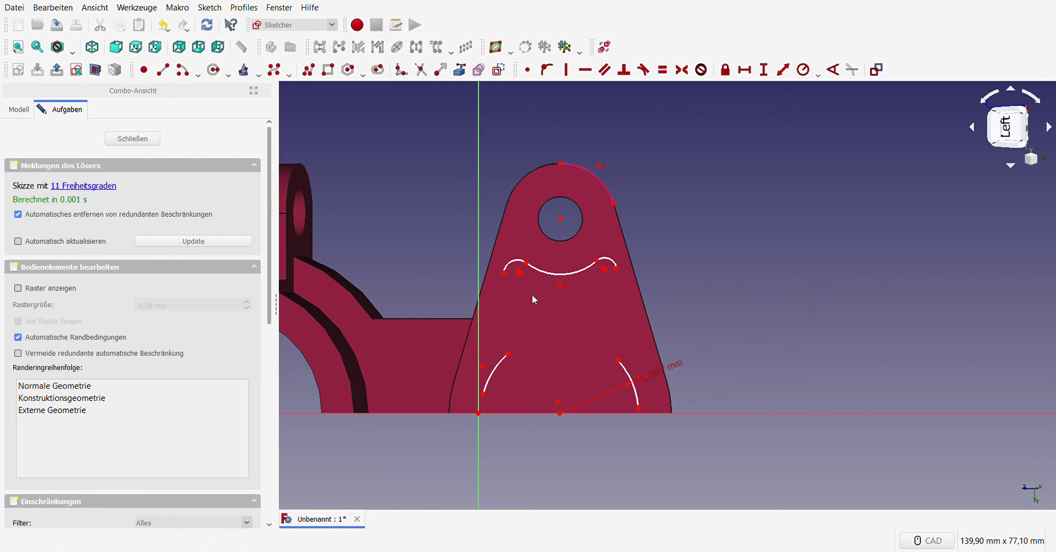
- Draw the right and left slanted side lines below the upper arcs
{"action": "left_click", "coordinate": [163, 70]}
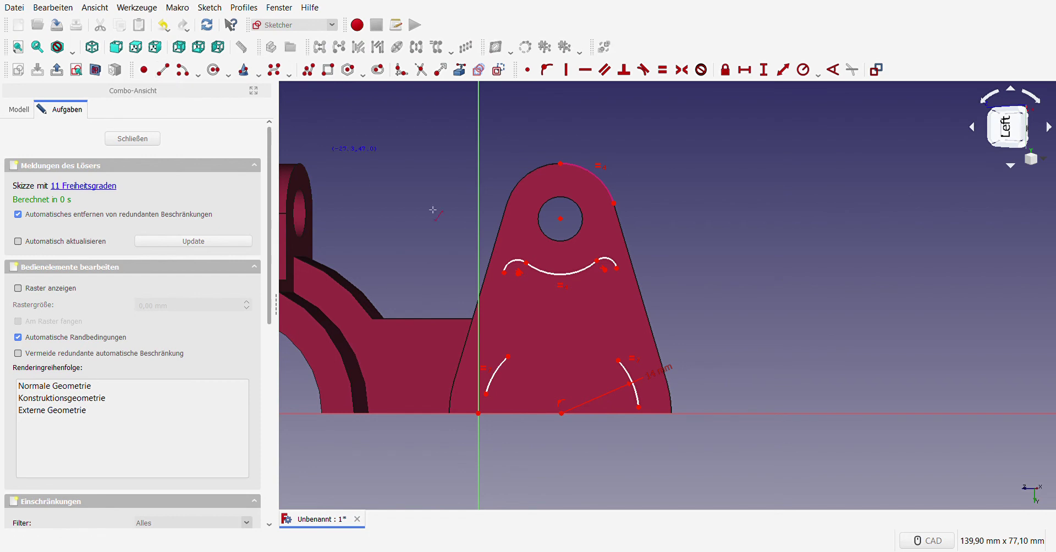
{"action": "left_click", "coordinate": [619, 284]}
{"action": "left_click", "coordinate": [639, 341]}
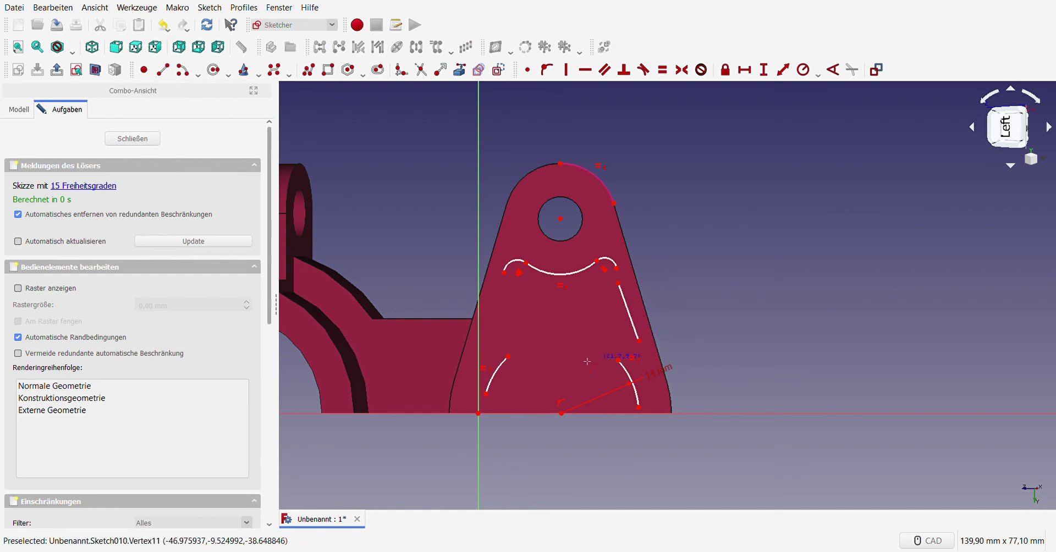
{"action": "left_click", "coordinate": [504, 299]}
{"action": "left_click", "coordinate": [490, 347]}
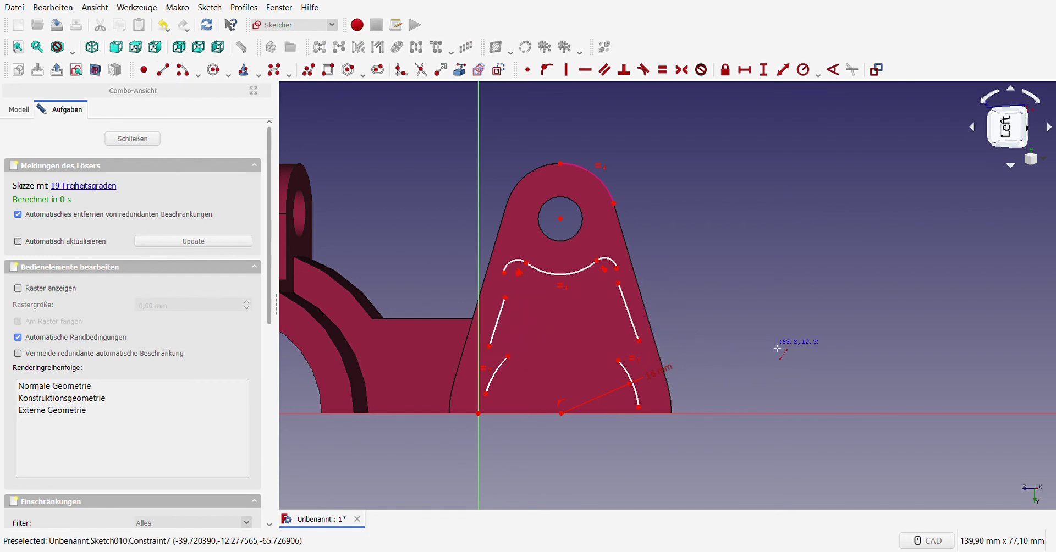
- Import both slanted part edges as external geometry and make the inner lines parallel to them
{"action": "left_click", "coordinate": [459, 69]}
{"action": "left_click", "coordinate": [489, 273]}
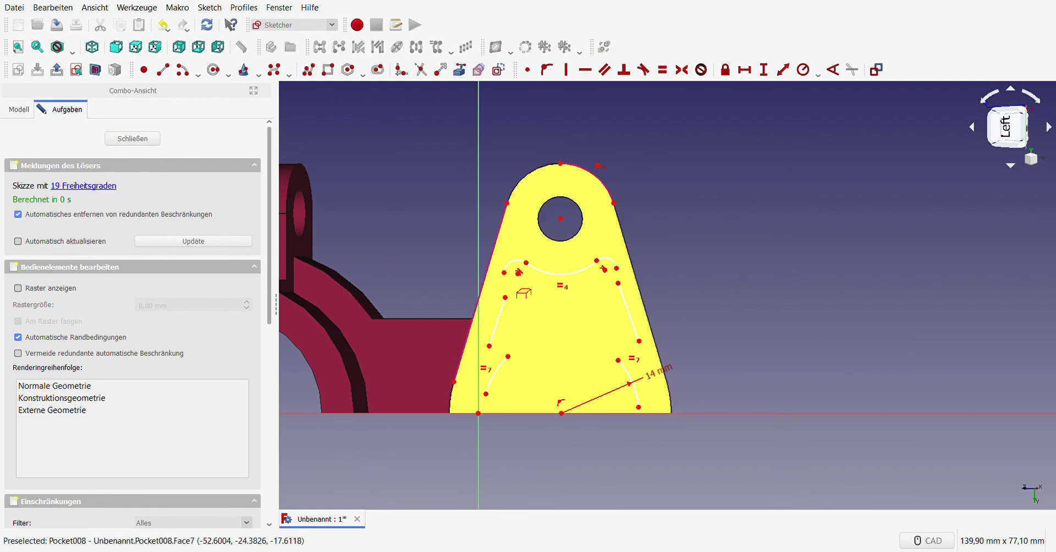
{"action": "left_click", "coordinate": [648, 316]}
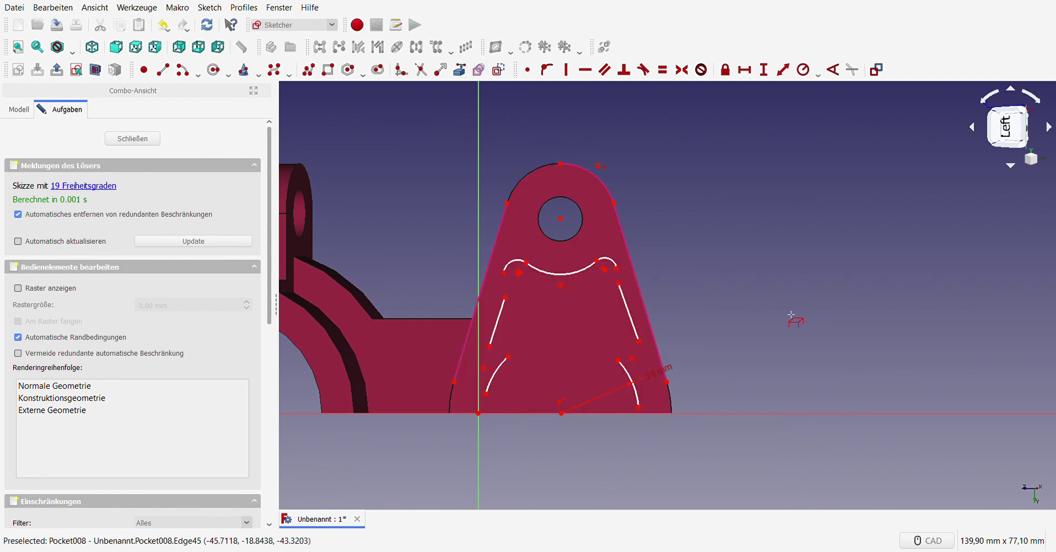
{"action": "left_click", "coordinate": [630, 315]}
{"action": "left_click", "coordinate": [651, 330]}
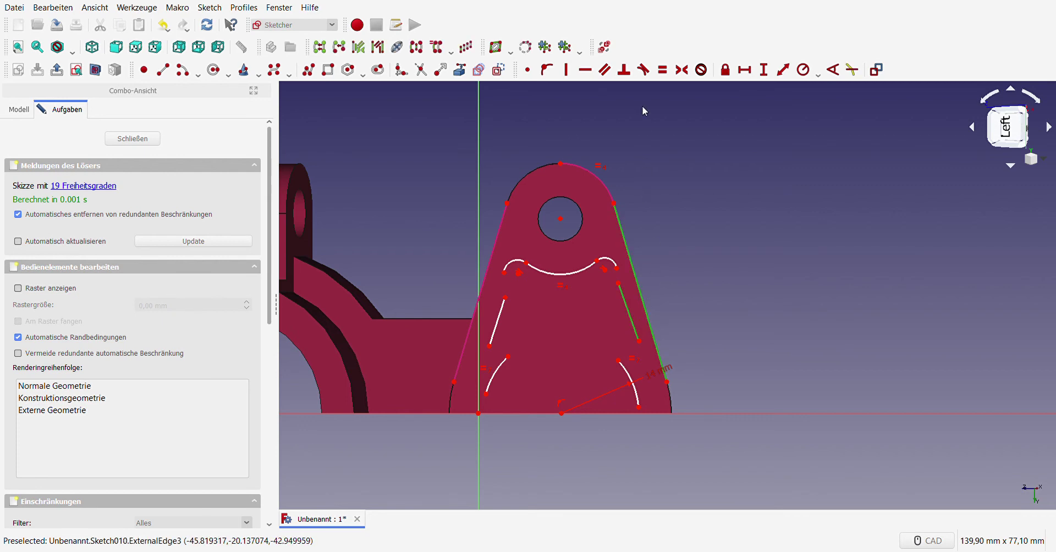
{"action": "left_click", "coordinate": [604, 70]}
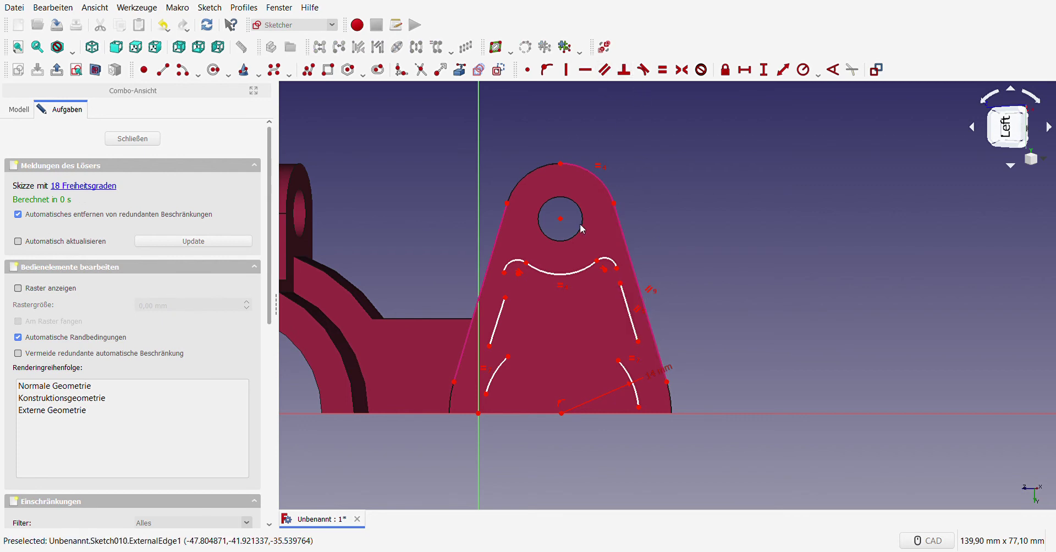
{"action": "left_click", "coordinate": [480, 297]}
{"action": "left_click", "coordinate": [497, 322]}
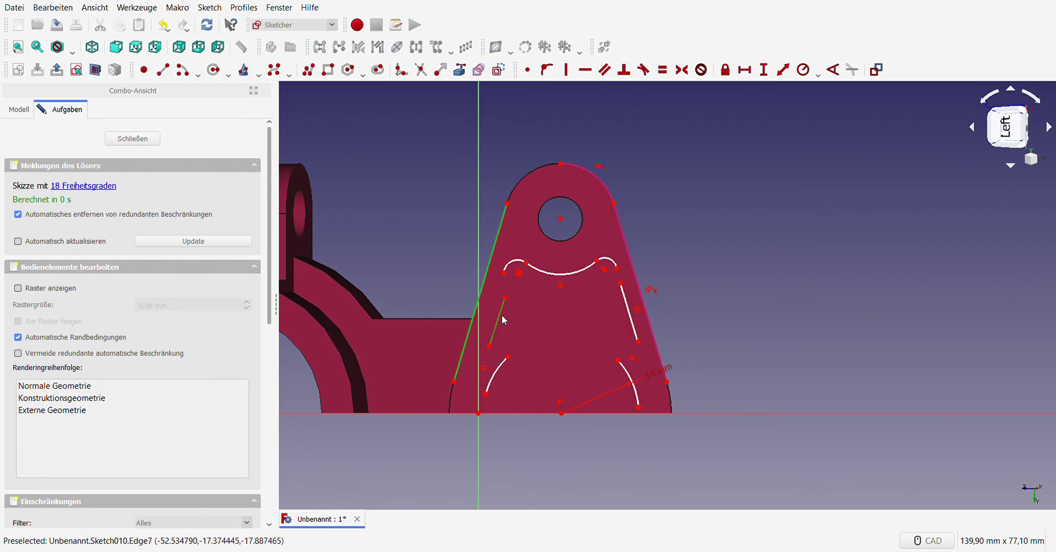
{"action": "left_click", "coordinate": [604, 69]}
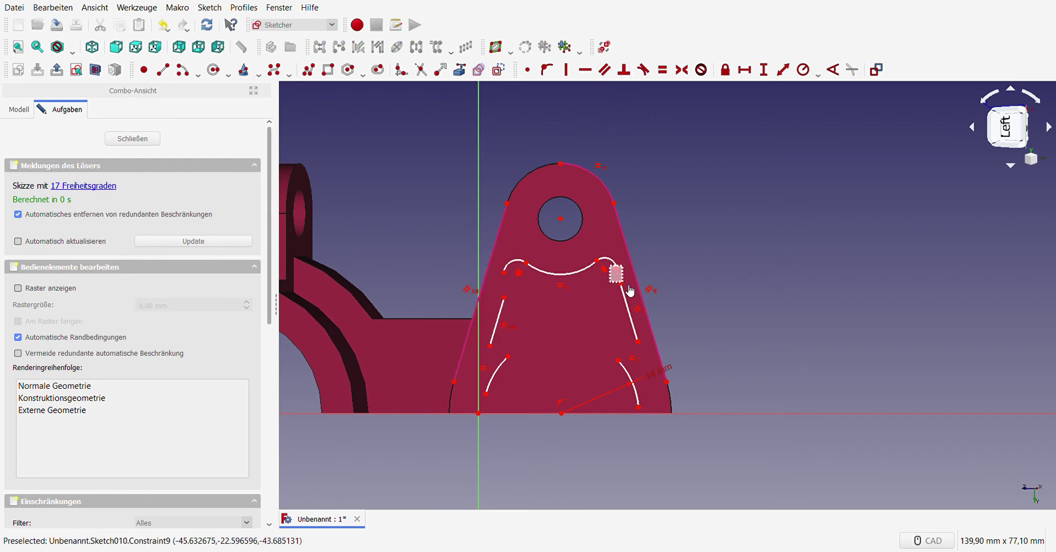
- Make both slanted lines tangent to the upper arcs
{"action": "left_click", "coordinate": [643, 70]}
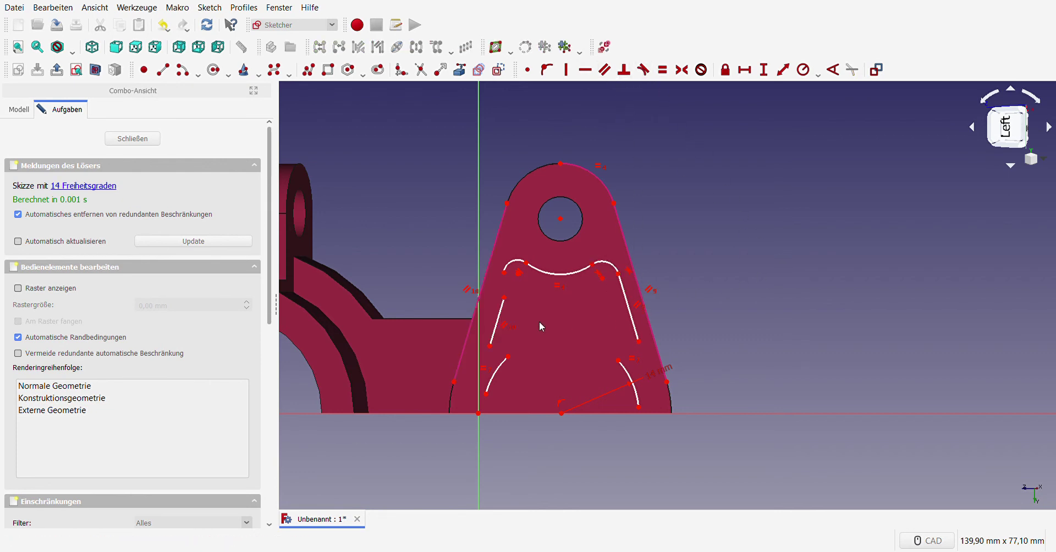
{"action": "left_click", "coordinate": [504, 273]}
{"action": "left_click", "coordinate": [503, 298]}
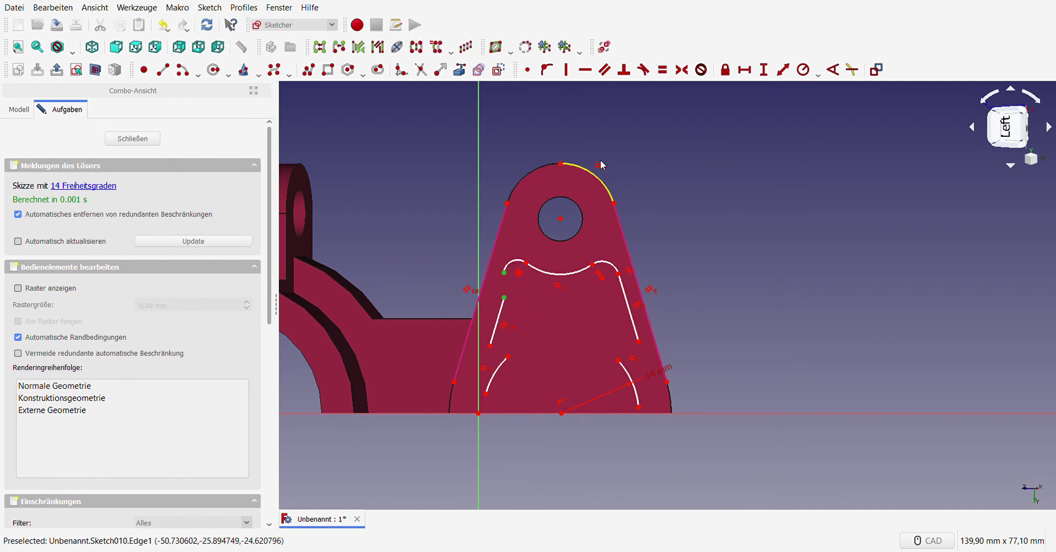
{"action": "left_click", "coordinate": [642, 69]}
{"action": "left_click_drag", "start_coordinate": [596, 326], "coordinate": [648, 376]}
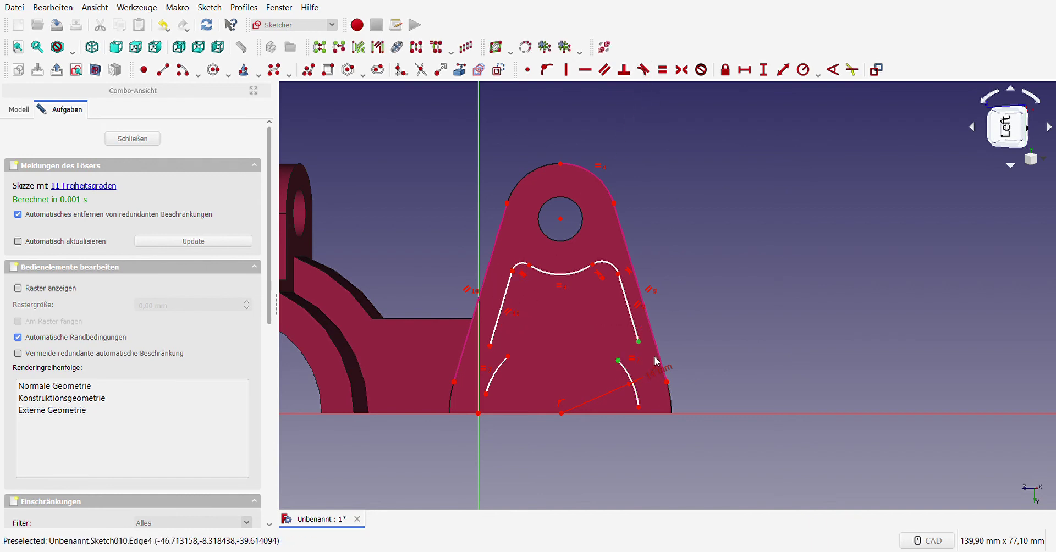
{"action": "left_click", "coordinate": [735, 330]}
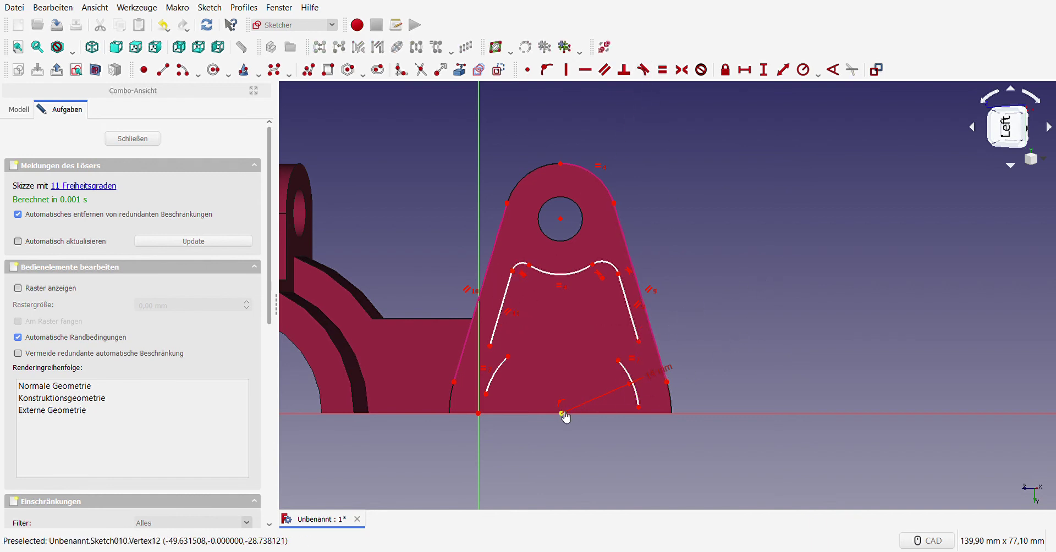
- Align the hole centre vertically with the bottom point and join both lines tangentially to the lower arcs
{"action": "left_click", "coordinate": [561, 219]}
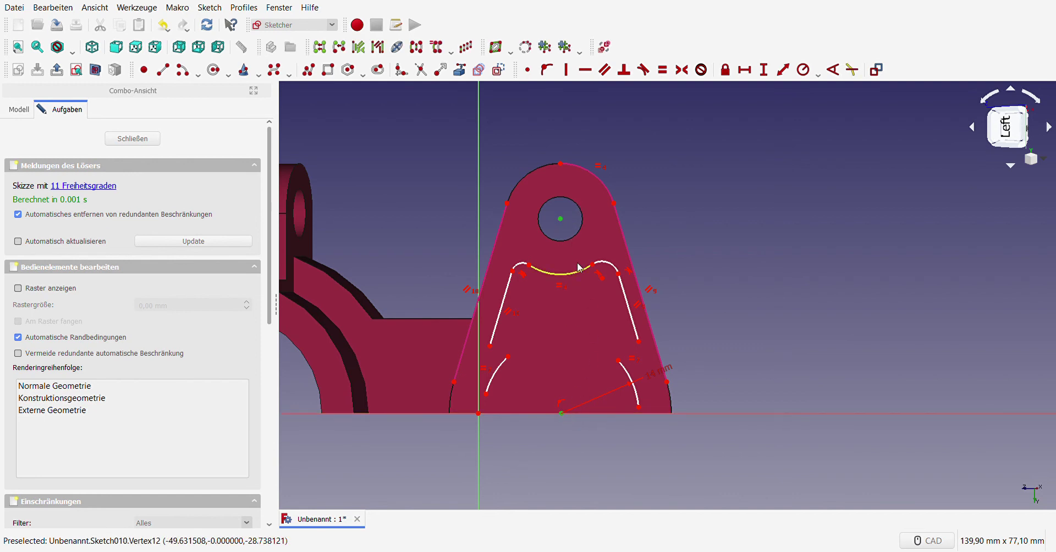
{"action": "left_click", "coordinate": [566, 70]}
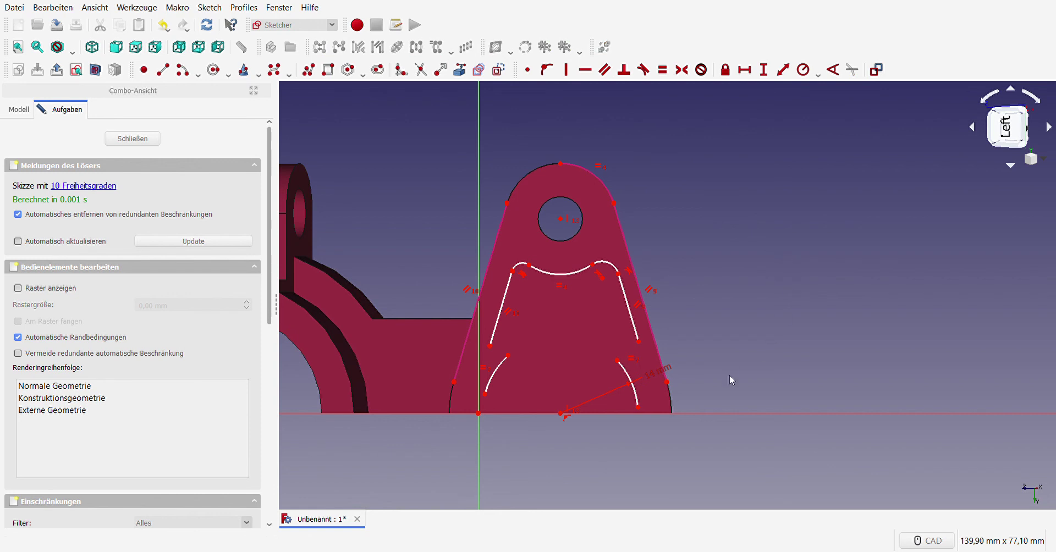
{"action": "left_click", "coordinate": [617, 360]}
{"action": "left_click", "coordinate": [639, 341]}
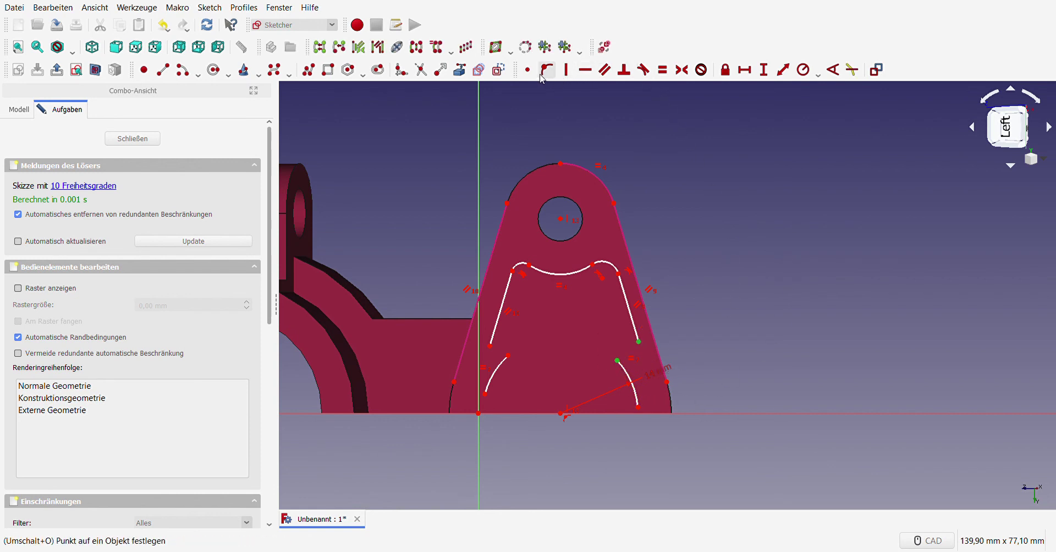
{"action": "left_click", "coordinate": [644, 69]}
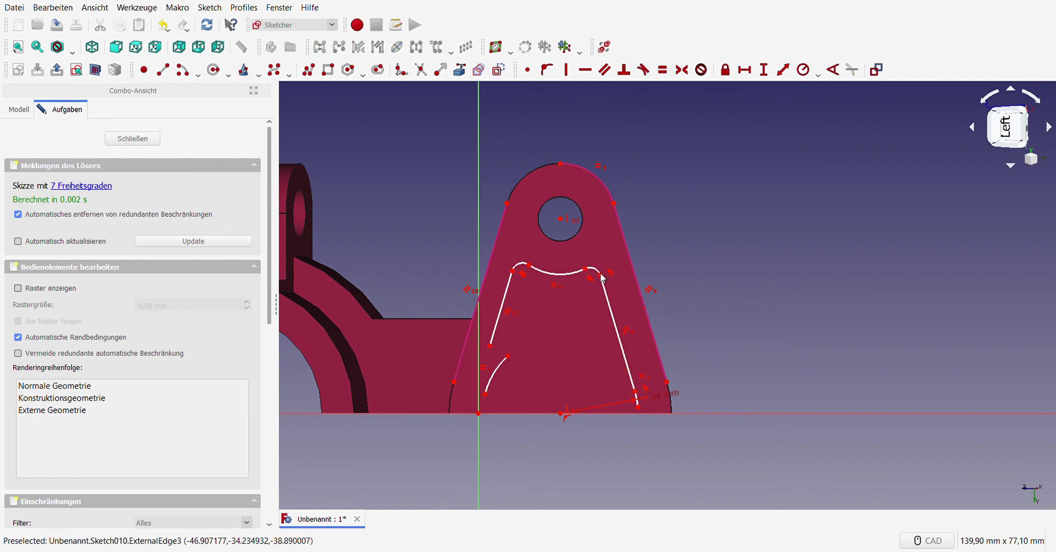
{"action": "left_click", "coordinate": [490, 345]}
{"action": "left_click", "coordinate": [508, 356]}
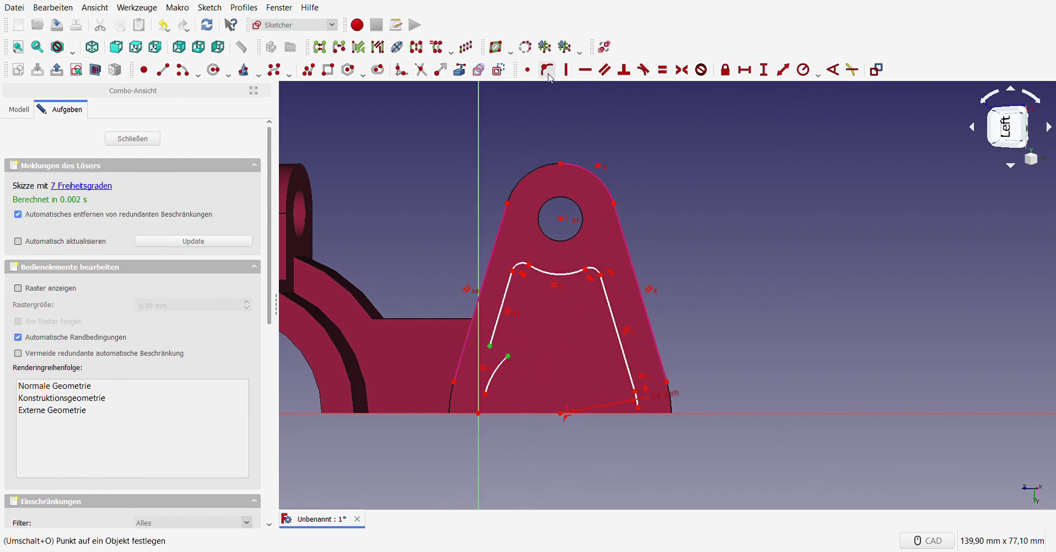
{"action": "left_click", "coordinate": [643, 70]}
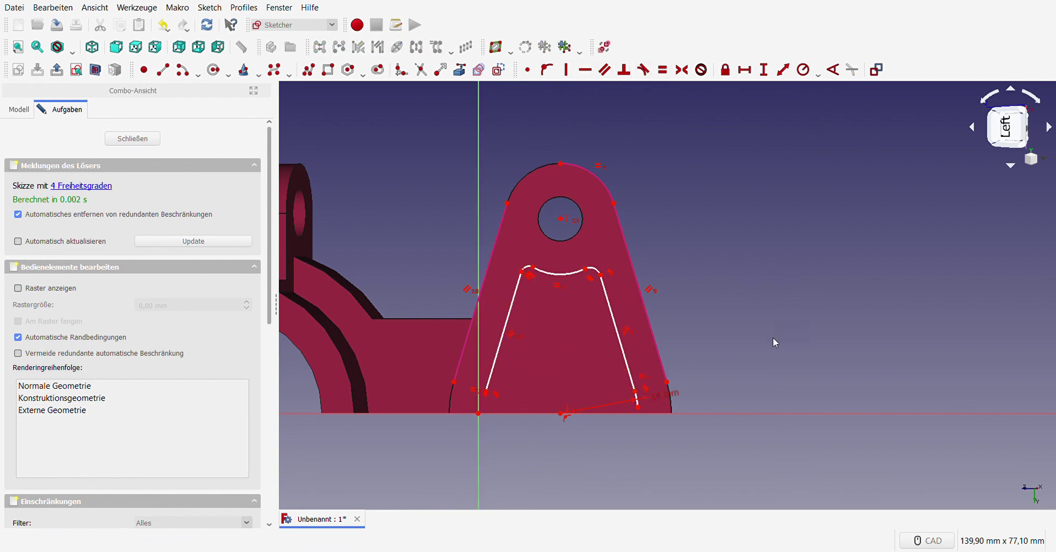
- Put the lower-left and lower-right endpoints on the horizontal axis, then select both fillet arcs
{"action": "left_click_drag", "start_coordinate": [488, 401], "coordinate": [488, 412]}
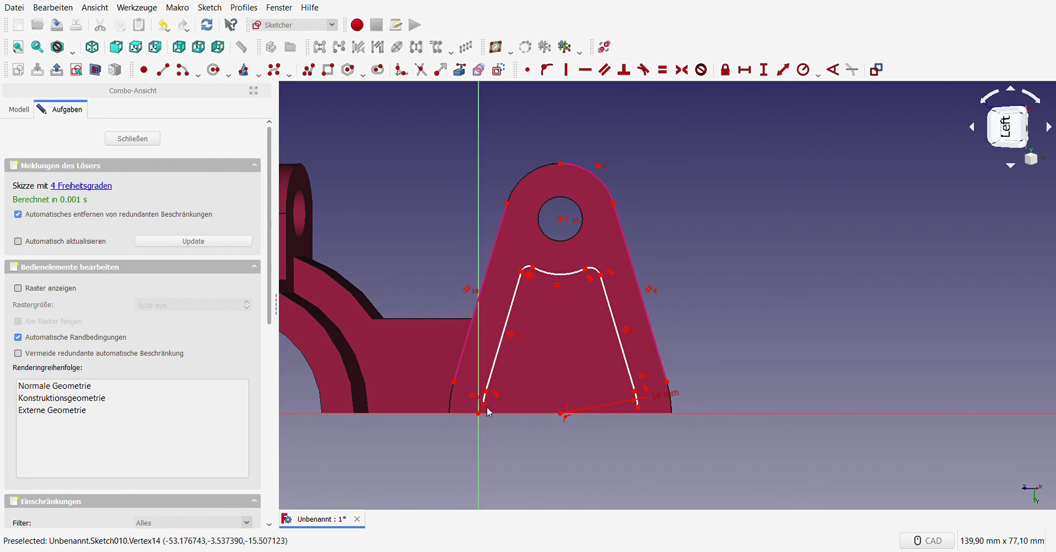
{"action": "left_click", "coordinate": [487, 408]}
{"action": "left_click", "coordinate": [494, 414]}
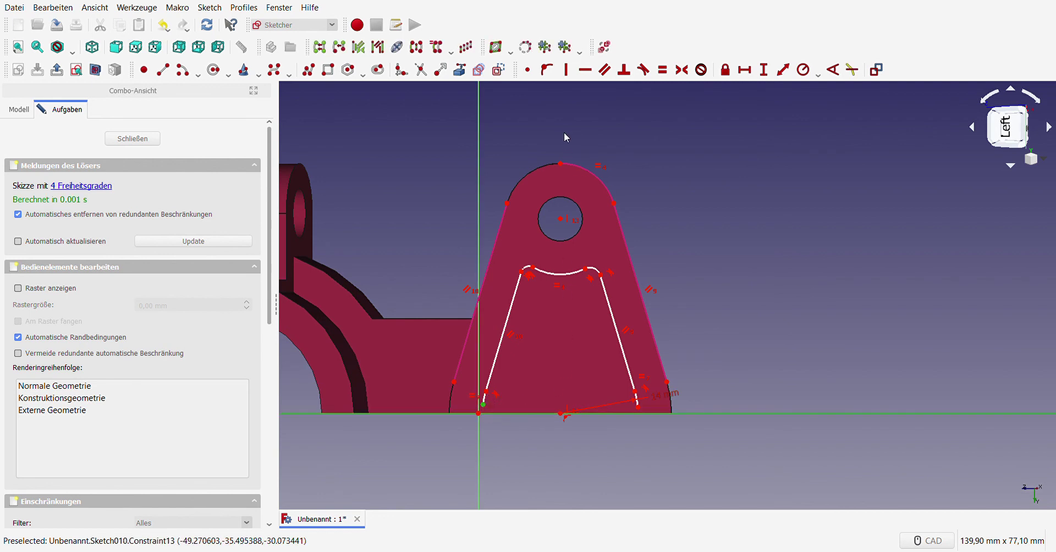
{"action": "left_click", "coordinate": [527, 70]}
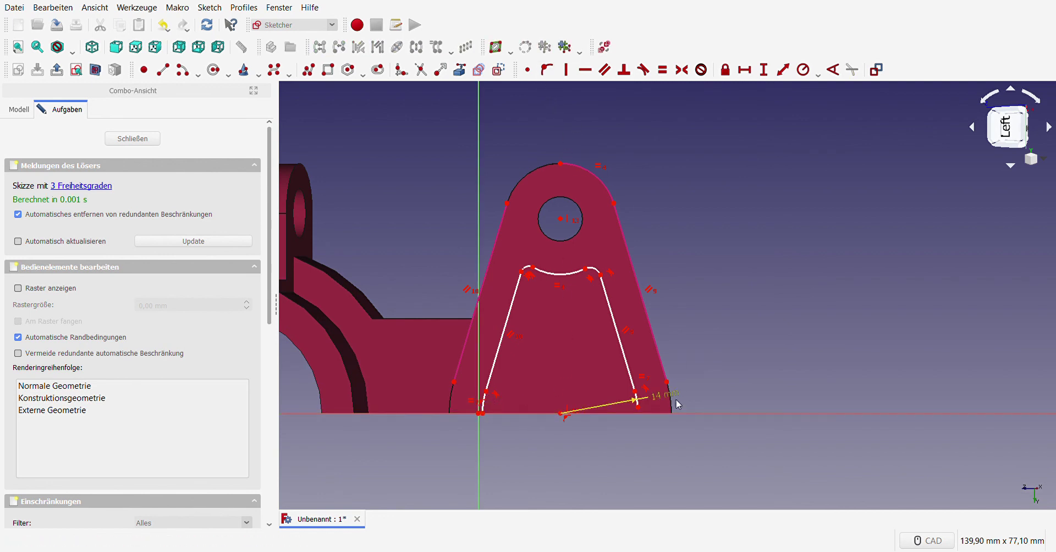
{"action": "left_click", "coordinate": [638, 408]}
{"action": "left_click", "coordinate": [652, 414]}
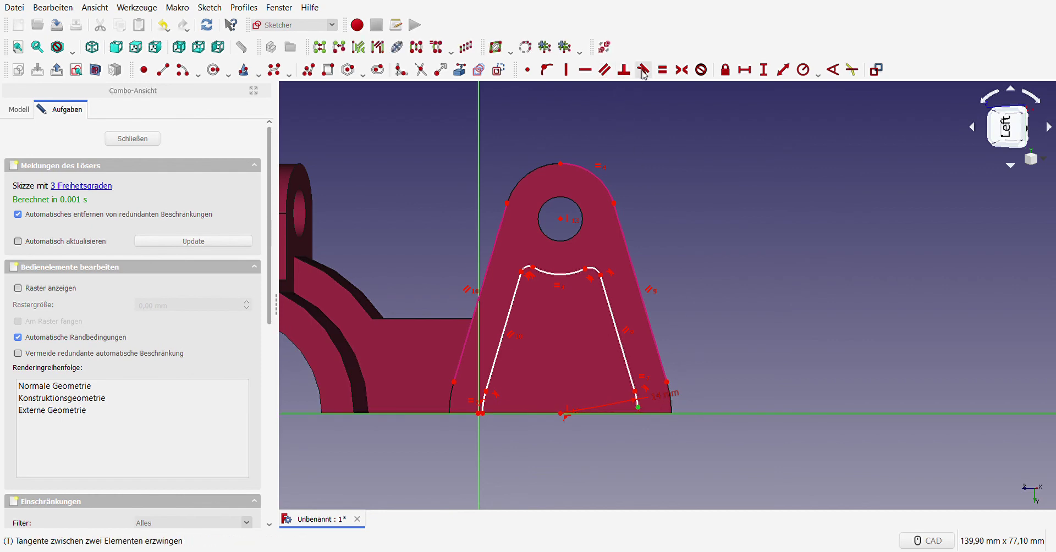
{"action": "left_click", "coordinate": [546, 69]}
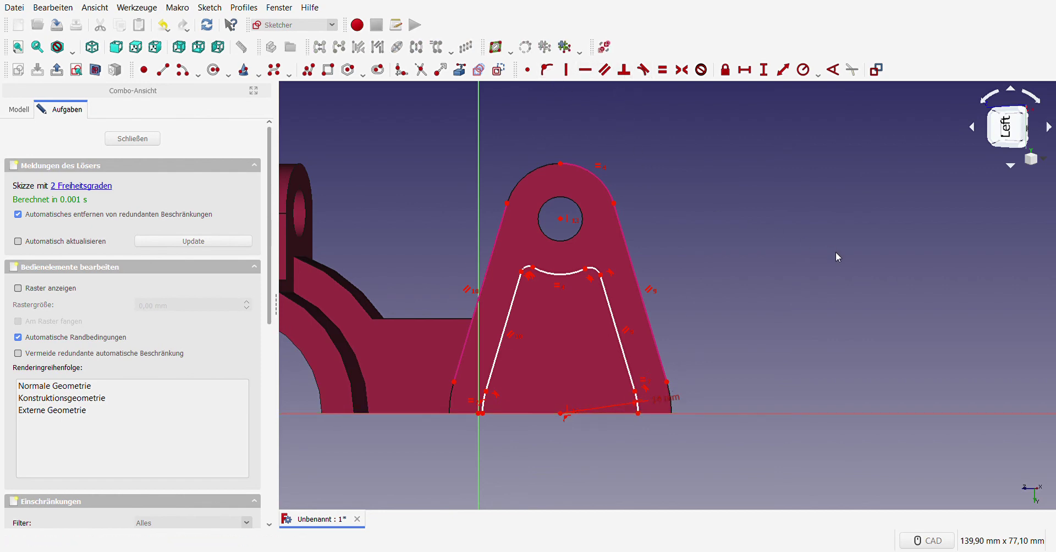
{"action": "left_click", "coordinate": [593, 269]}
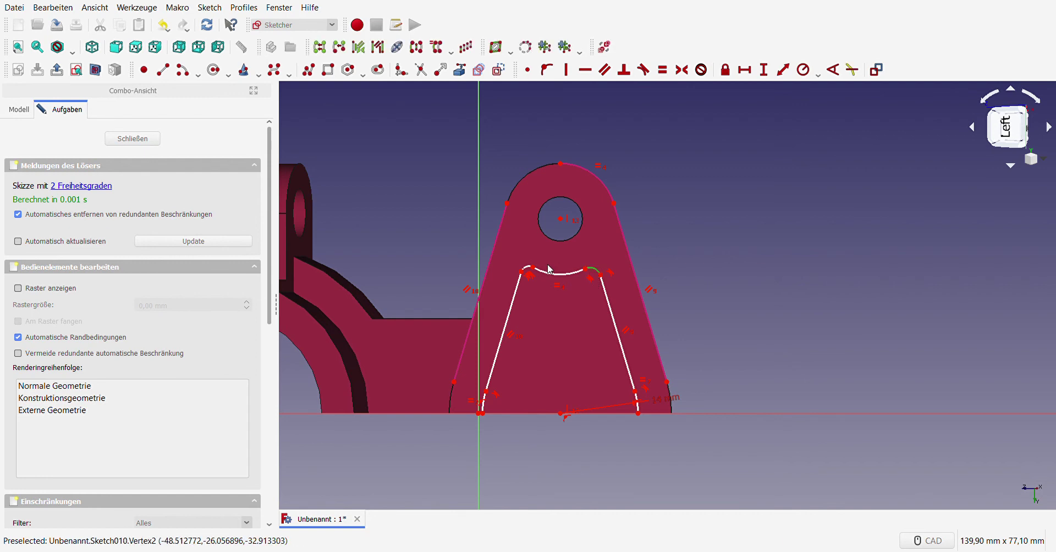
{"action": "left_click", "coordinate": [526, 271]}
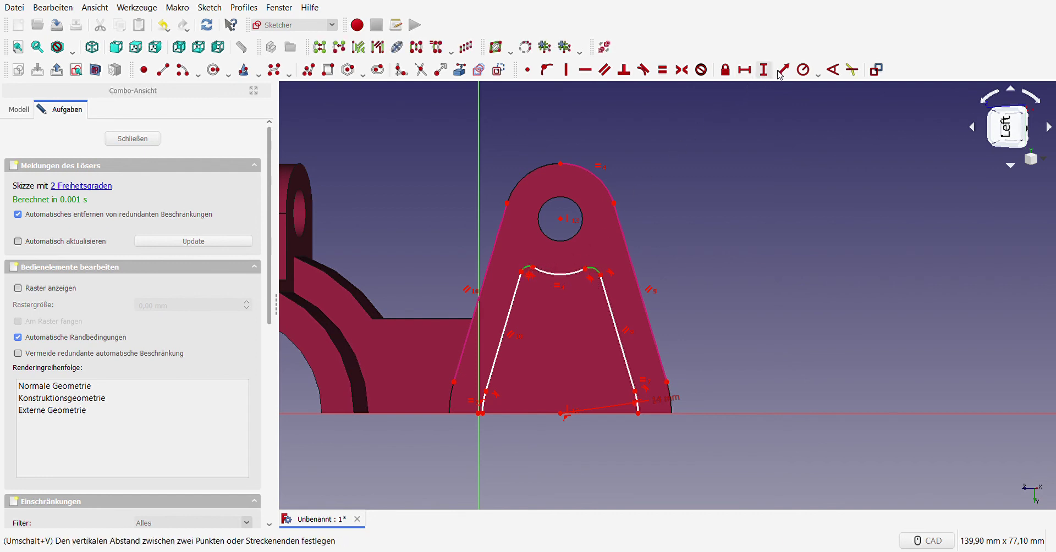
- Give both fillet arcs an equal fixed radius and draw the bottom line from origin to the lower-right corner
{"action": "key", "text": "k"}
{"action": "key", "text": "r"}
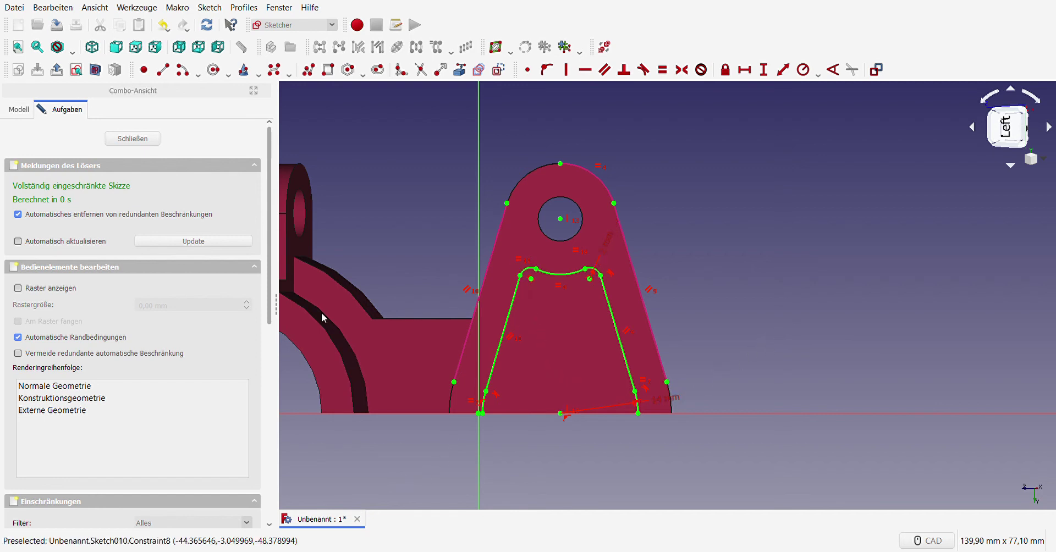
{"action": "left_click", "coordinate": [163, 70]}
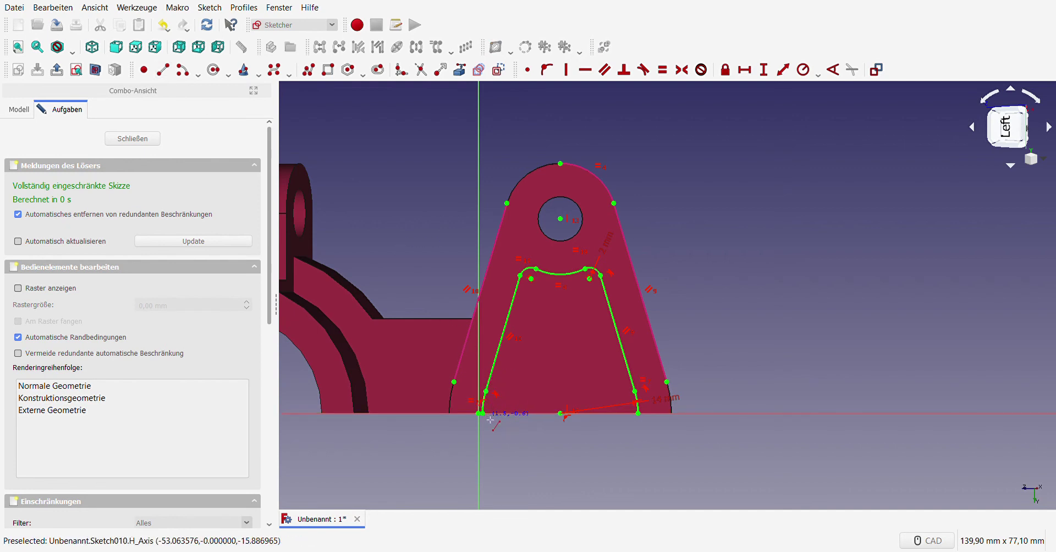
{"action": "left_click", "coordinate": [480, 413]}
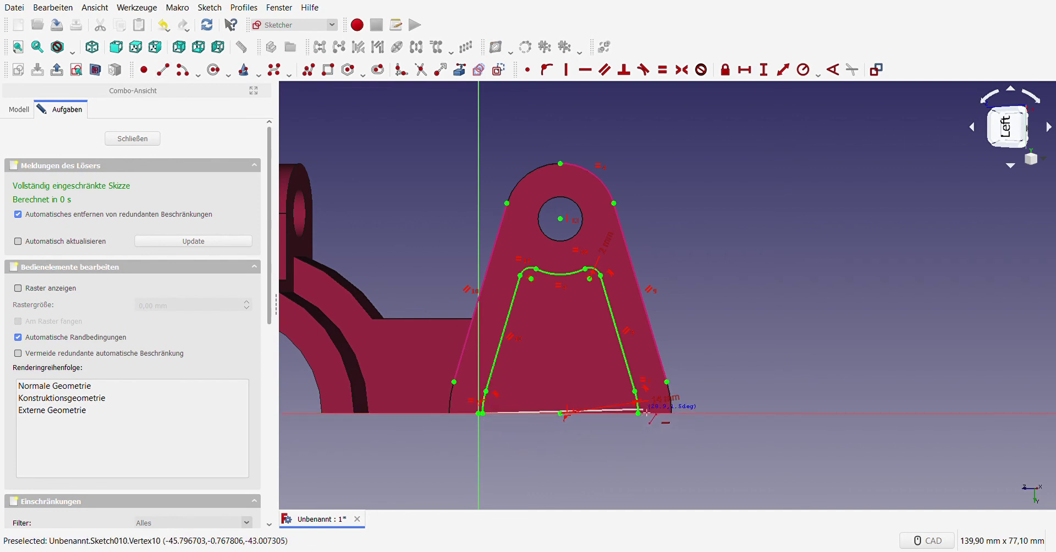
{"action": "left_click", "coordinate": [638, 413]}
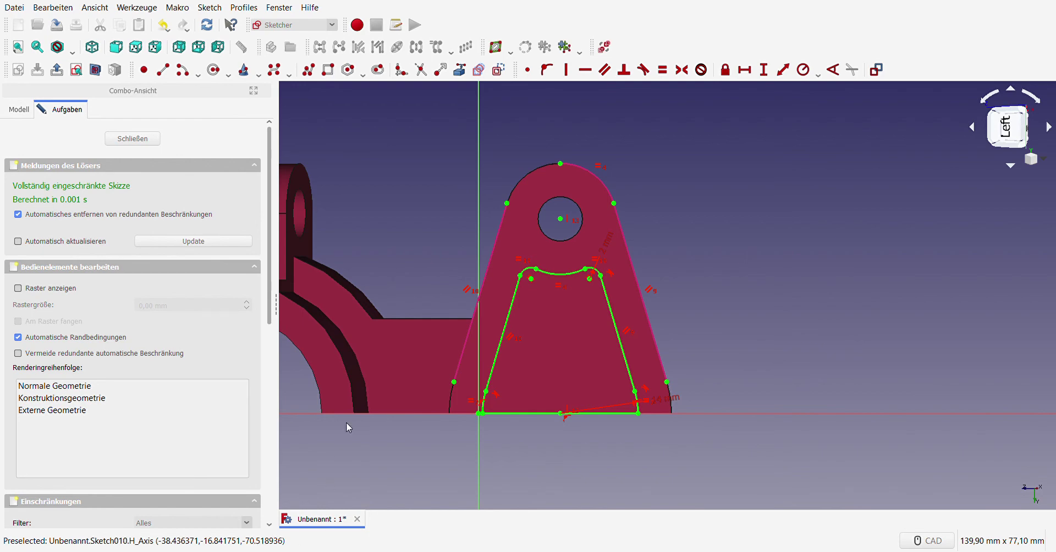
- Close Sketch010 and pocket it 4 mm deep into the side block, then inspect the cut
{"action": "left_click", "coordinate": [138, 140]}
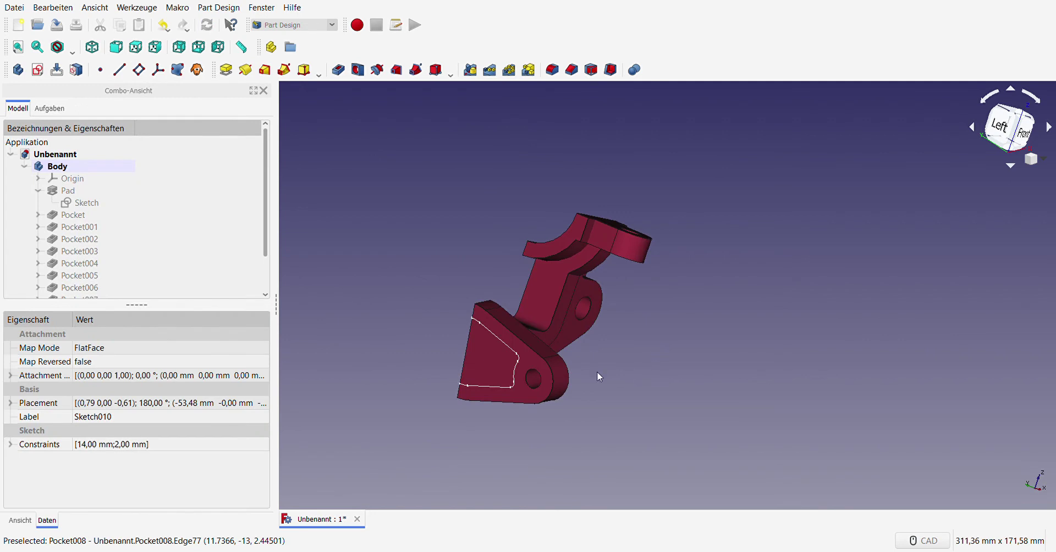
{"action": "left_click", "coordinate": [338, 69]}
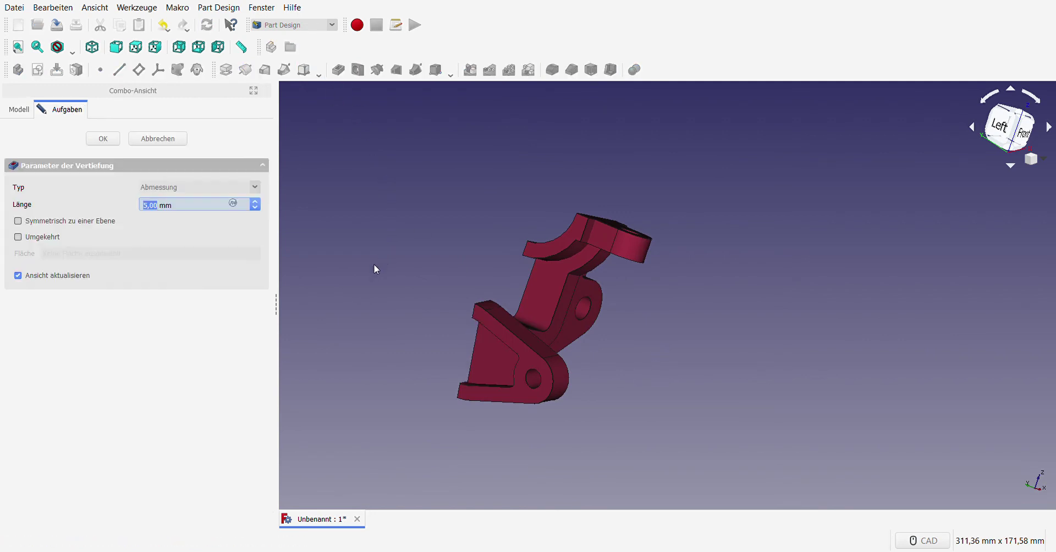
{"action": "type", "text": "8"}
{"action": "left_click", "coordinate": [103, 138]}
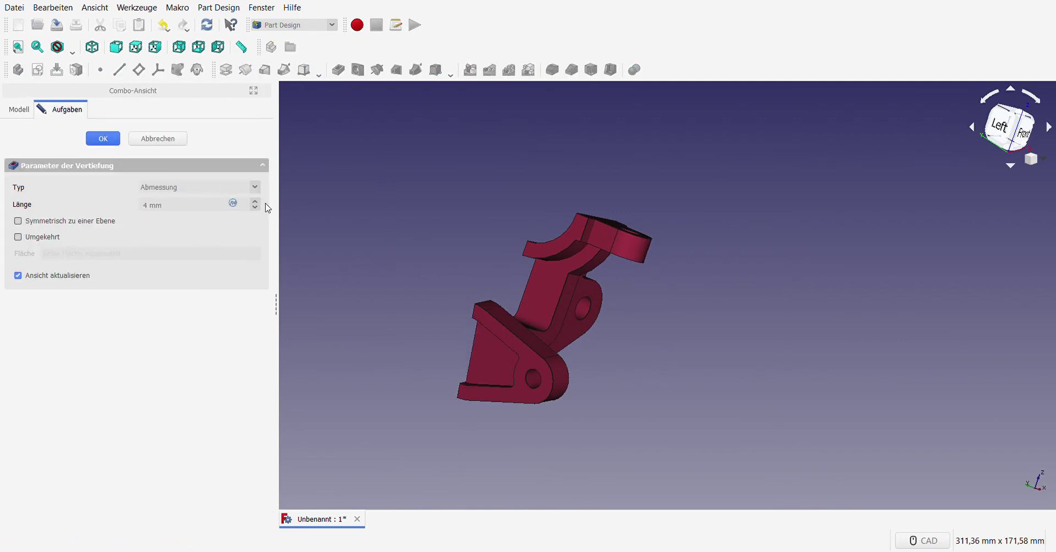
{"action": "mouse_move", "coordinate": [665, 369]}
{"action": "middle_mouse_down"}
{"action": "mouse_move", "coordinate": [464, 254]}
{"action": "mouse_move", "coordinate": [548, 233]}
{"action": "mouse_move", "coordinate": [667, 344]}
{"action": "mouse_move", "coordinate": [558, 370]}
{"action": "mouse_move", "coordinate": [491, 334]}
{"action": "mouse_move", "coordinate": [633, 369]}
{"action": "middle_mouse_up"}
{"action": "middle_click_drag", "start_coordinate": [749, 411], "coordinate": [763, 371]}
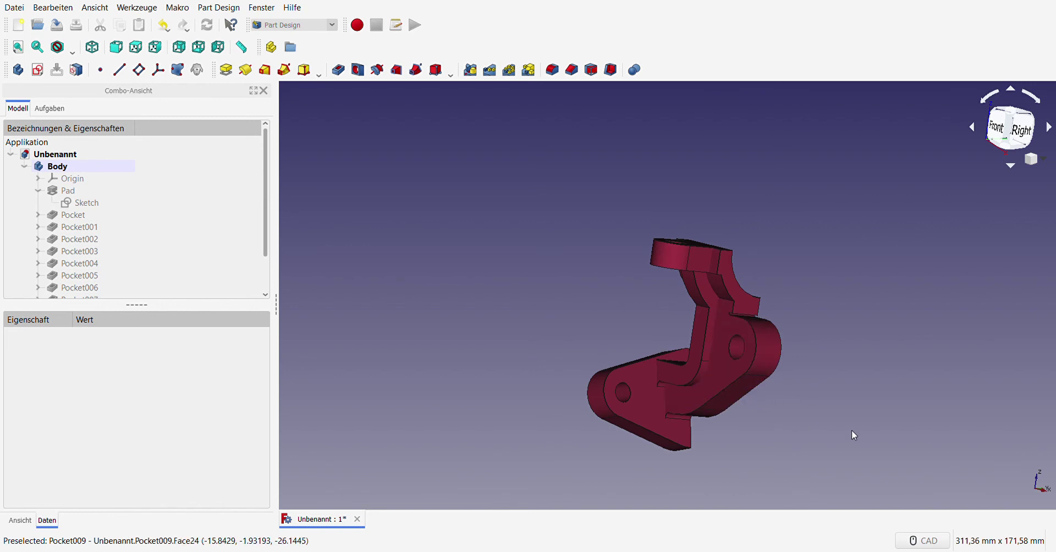
- Create a new sketch on the flat face beside Pocket009
{"action": "middle_click_drag", "start_coordinate": [853, 434], "coordinate": [786, 421]}
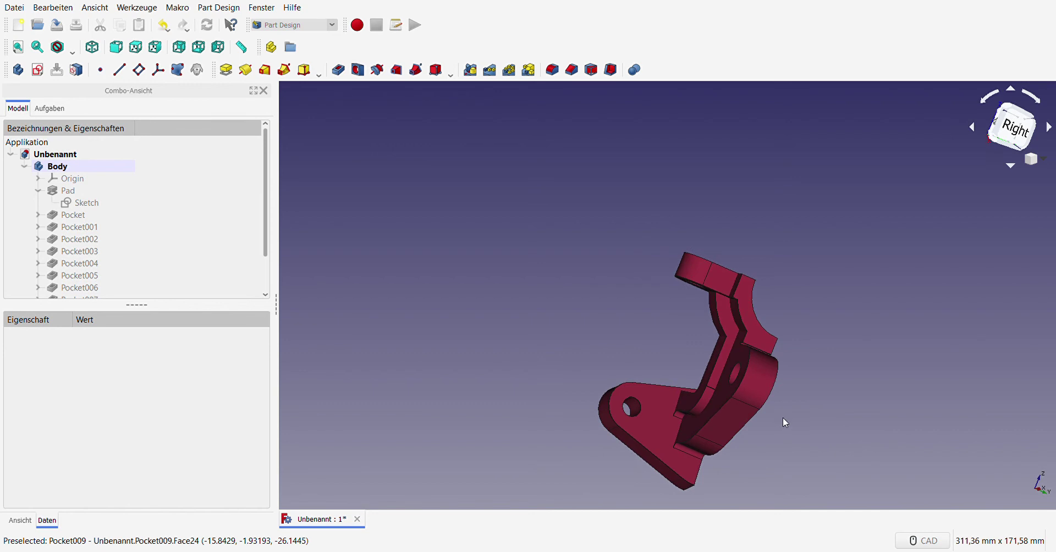
{"action": "scroll", "coordinate": [803, 446], "scroll_direction": "up", "scroll_amount": 4}
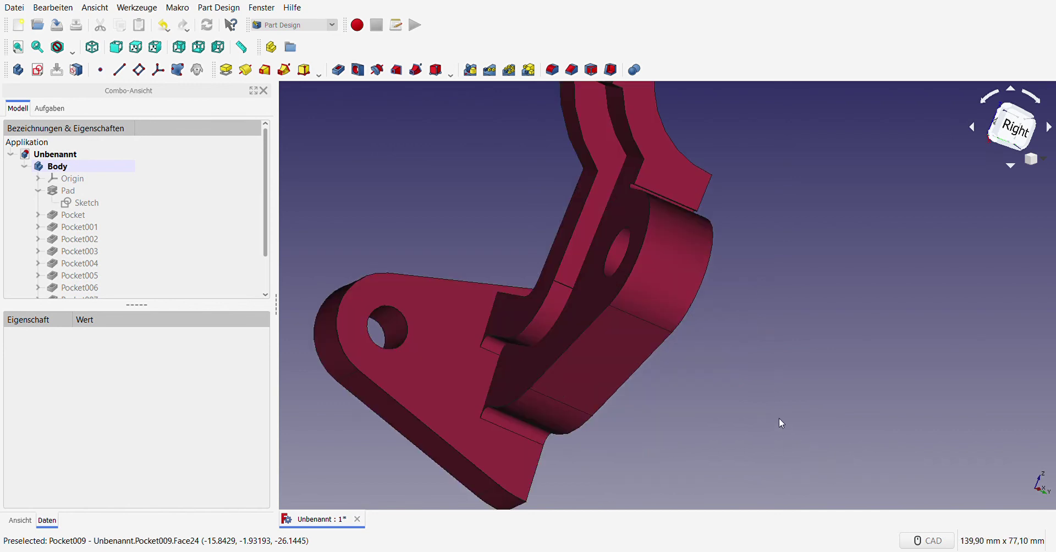
{"action": "scroll", "coordinate": [770, 412], "scroll_direction": "down", "scroll_amount": 2}
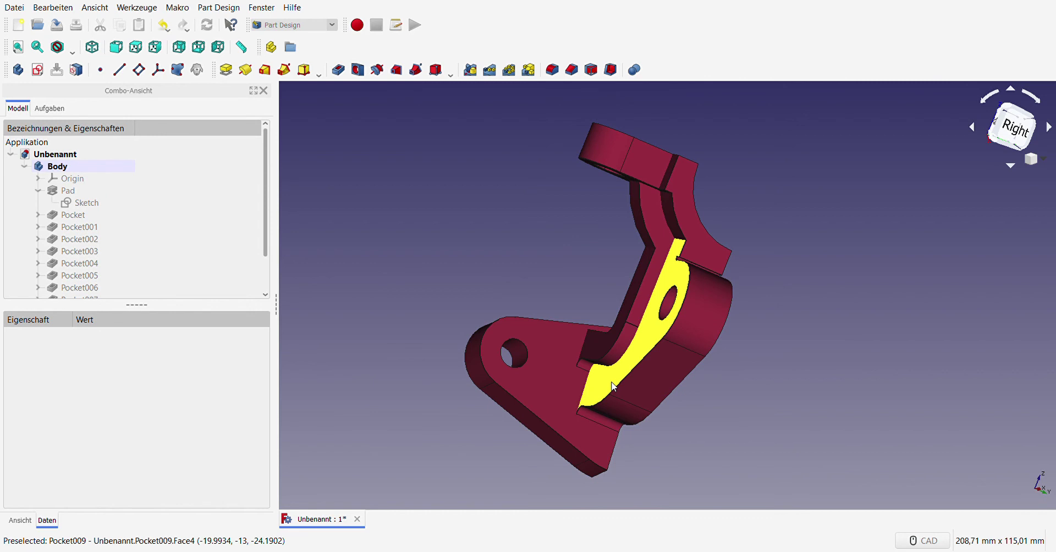
{"action": "left_click", "coordinate": [653, 379]}
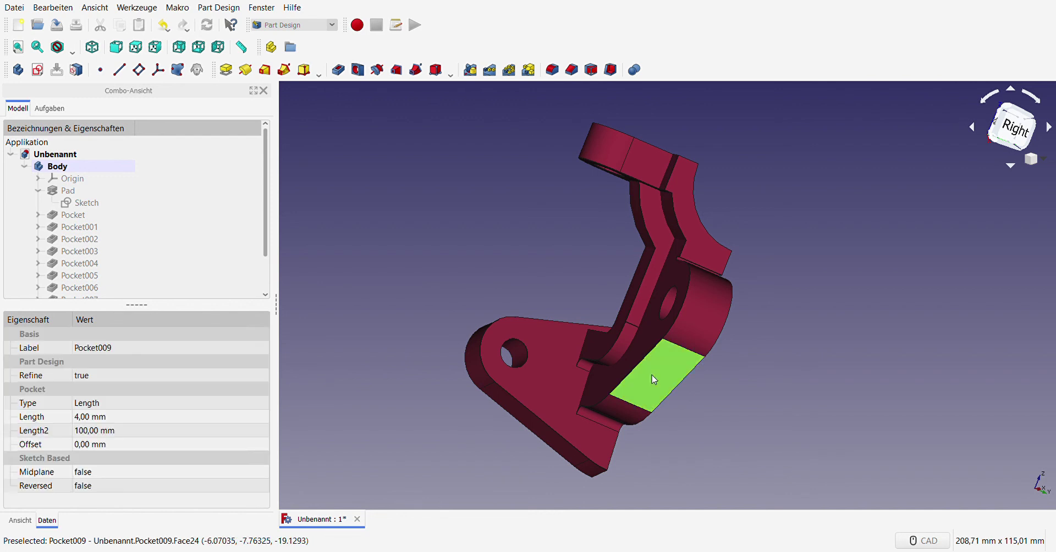
{"action": "left_click", "coordinate": [44, 69]}
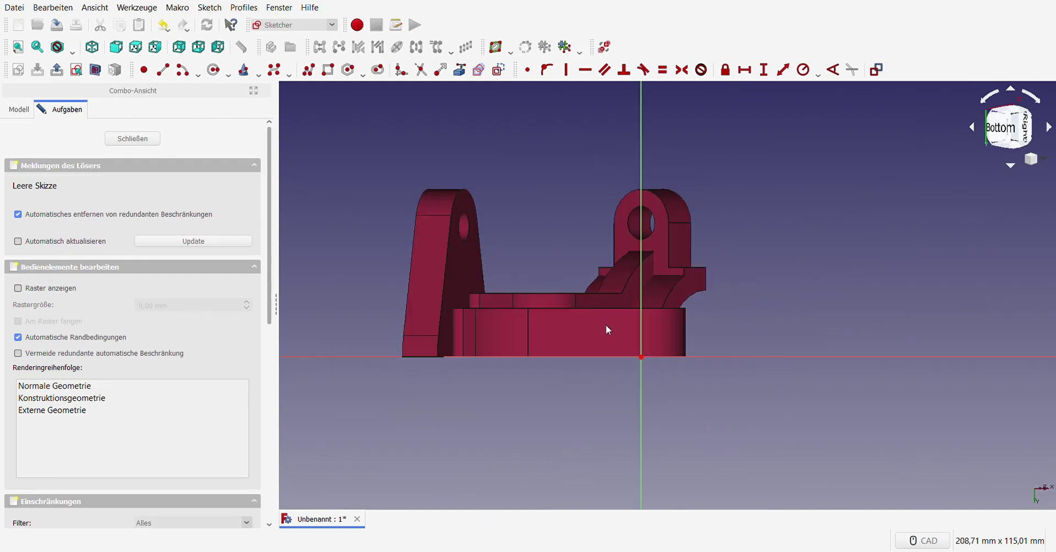
{"action": "left_click", "coordinate": [460, 69]}
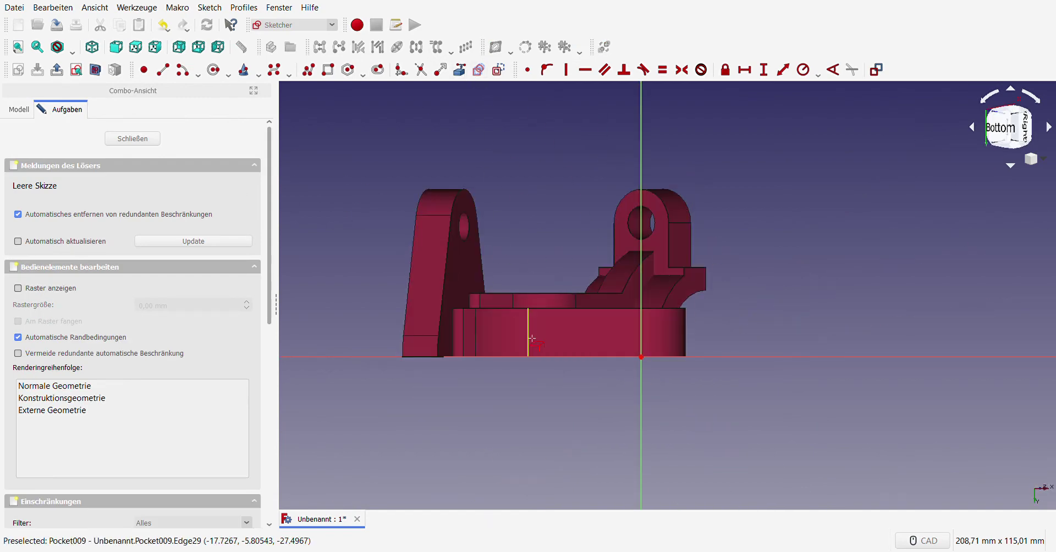
{"action": "key", "text": "Escape"}
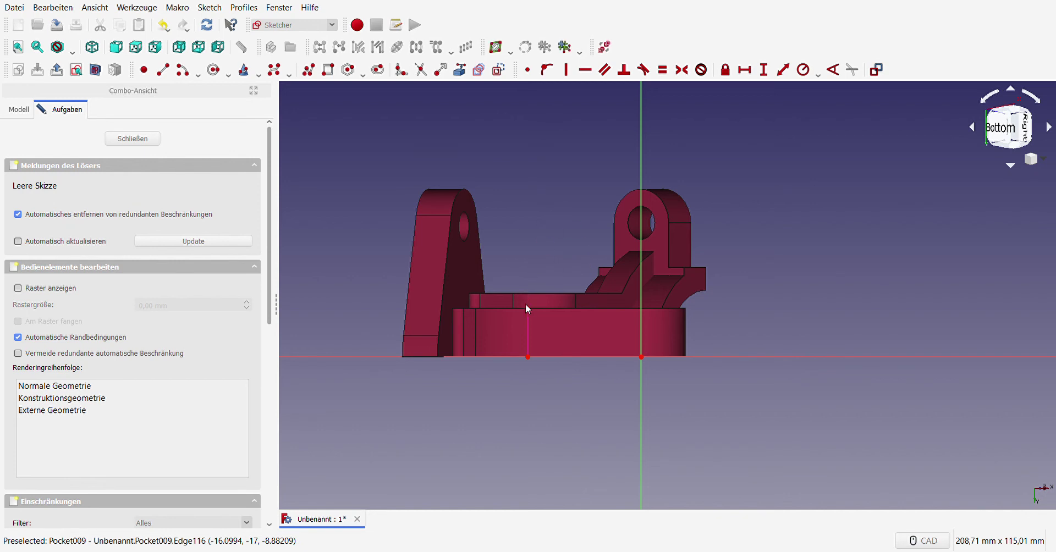
{"action": "left_click", "coordinate": [528, 333]}
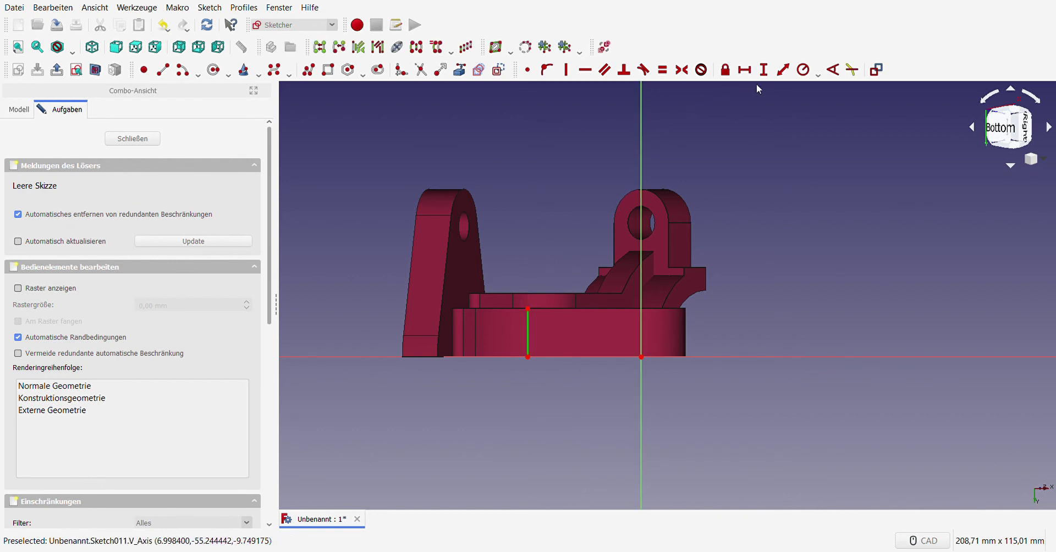
{"action": "left_click", "coordinate": [745, 70]}
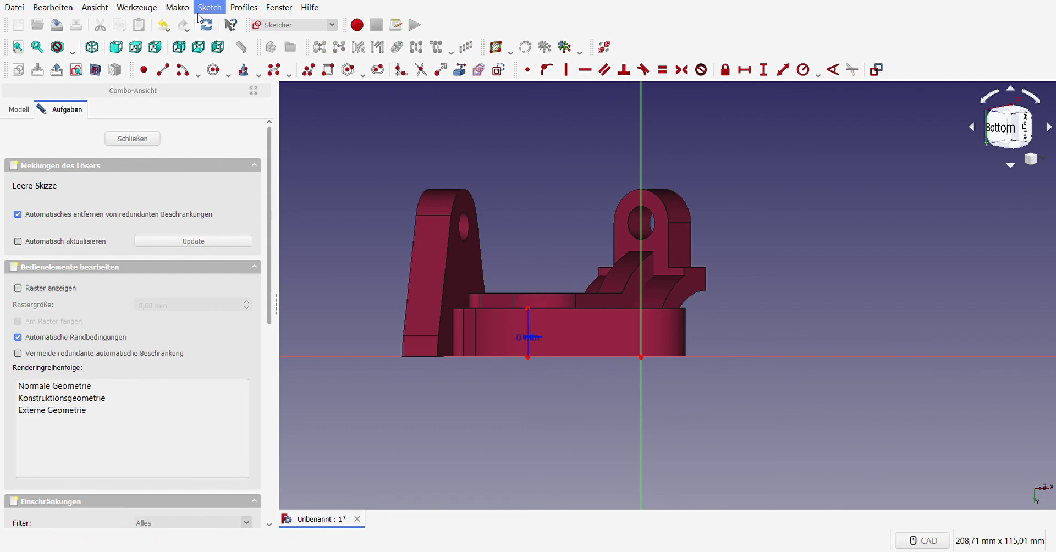
{"action": "key", "text": "ctrl+z"}
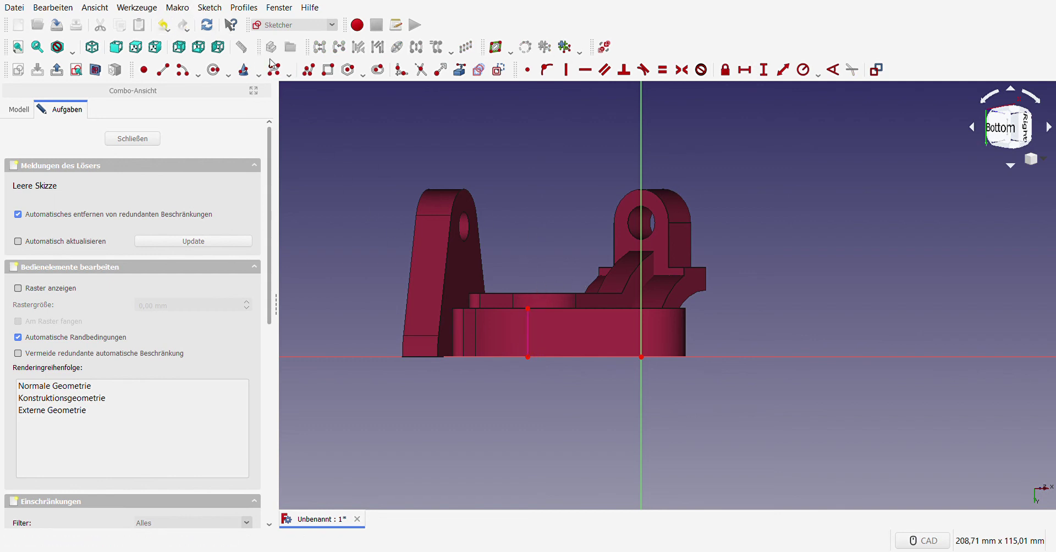
{"action": "left_click", "coordinate": [528, 331]}
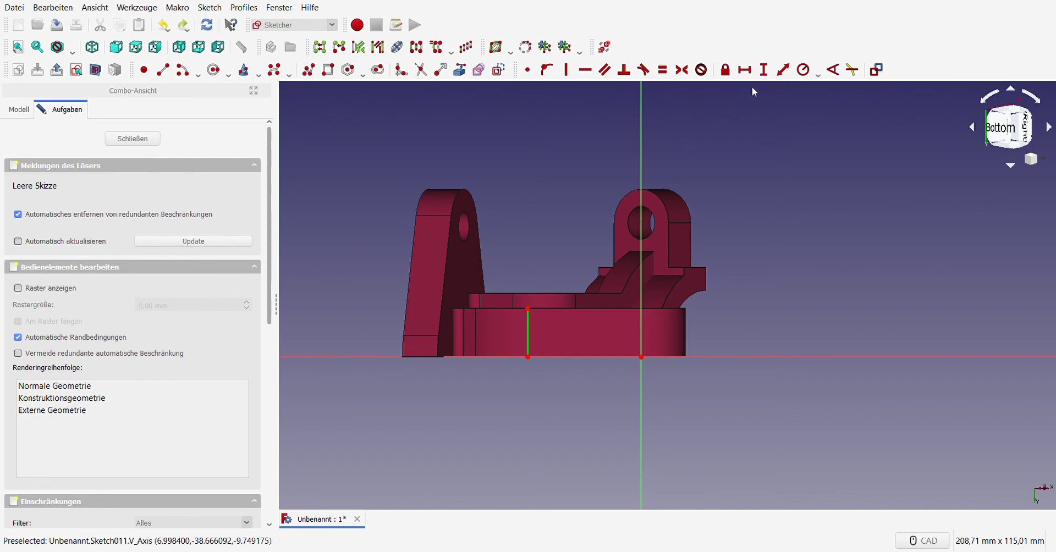
{"action": "left_click", "coordinate": [769, 68]}
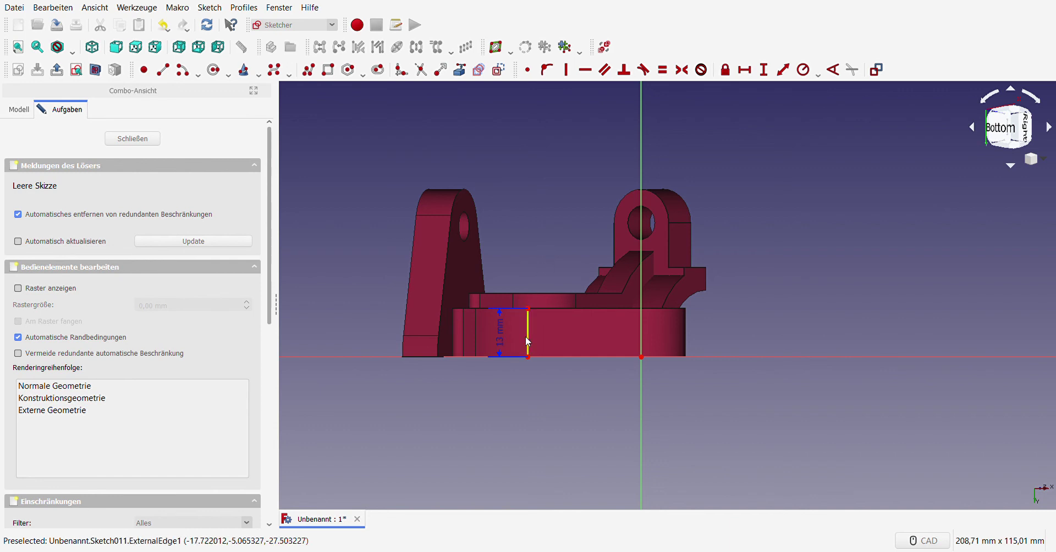
{"action": "key", "text": "Delete"}
{"action": "middle_click_drag", "start_coordinate": [497, 192], "coordinate": [455, 244]}
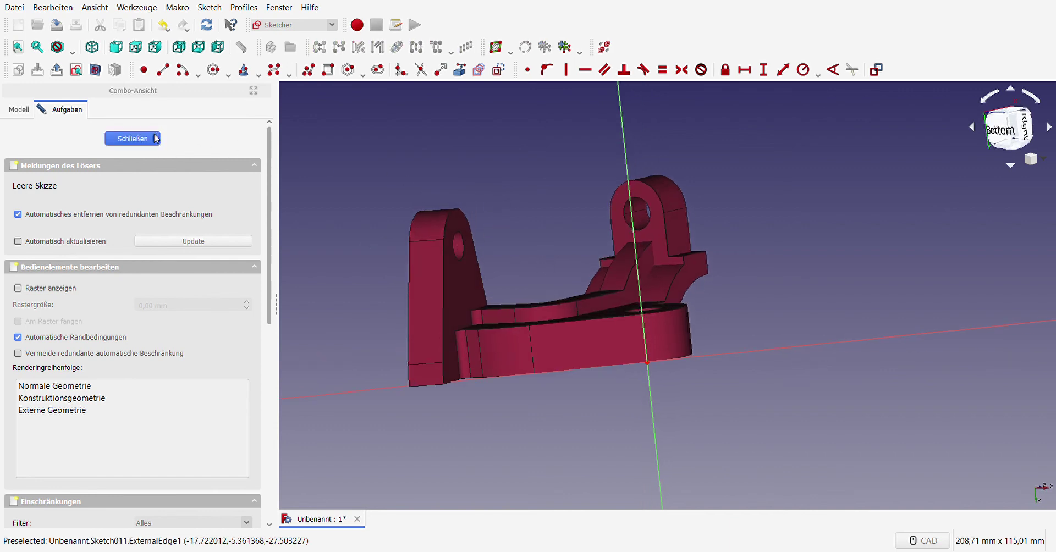
- Delete empty Sketch011, select the last pocket's face, and highlight the 5 mm pocket length for editing
{"action": "scroll", "coordinate": [207, 238], "scroll_direction": "down", "scroll_amount": 2}
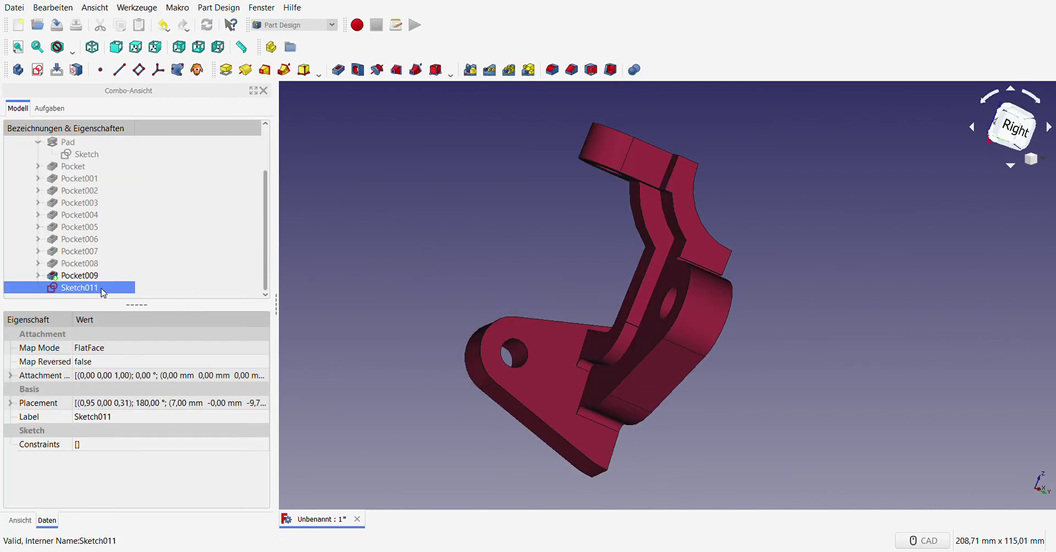
{"action": "key", "text": "Delete"}
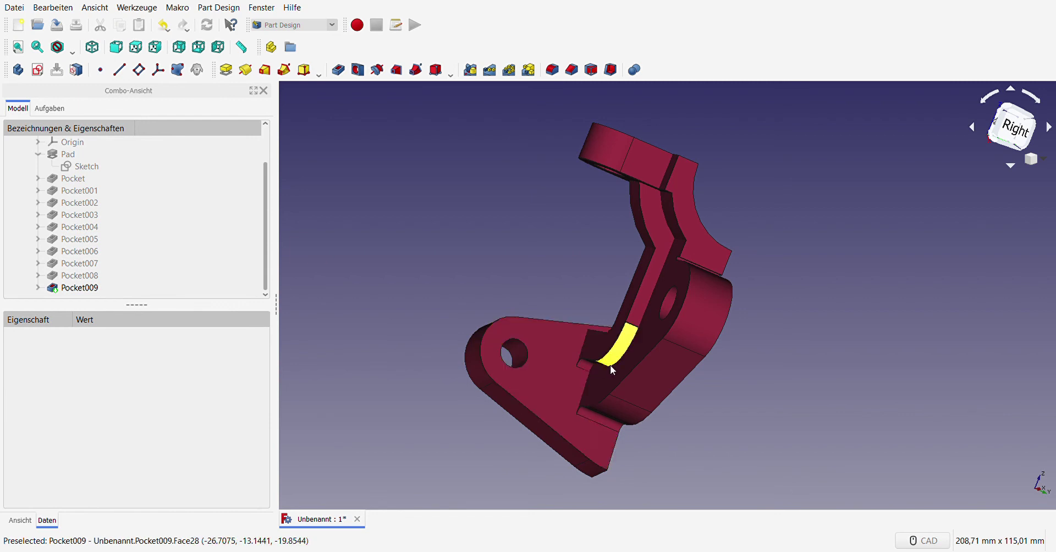
{"action": "left_click", "coordinate": [627, 360]}
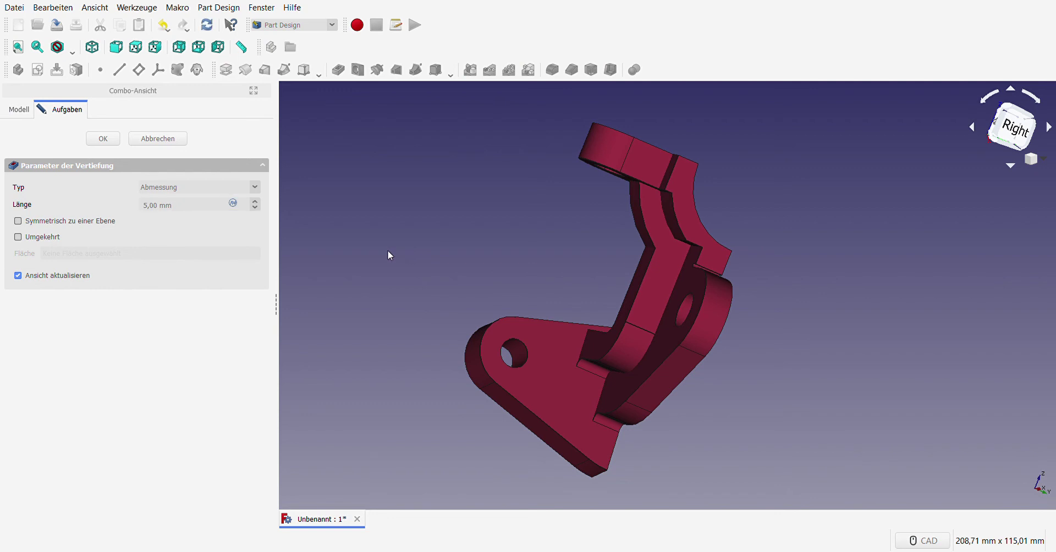
{"action": "triple_click", "coordinate": [189, 209]}
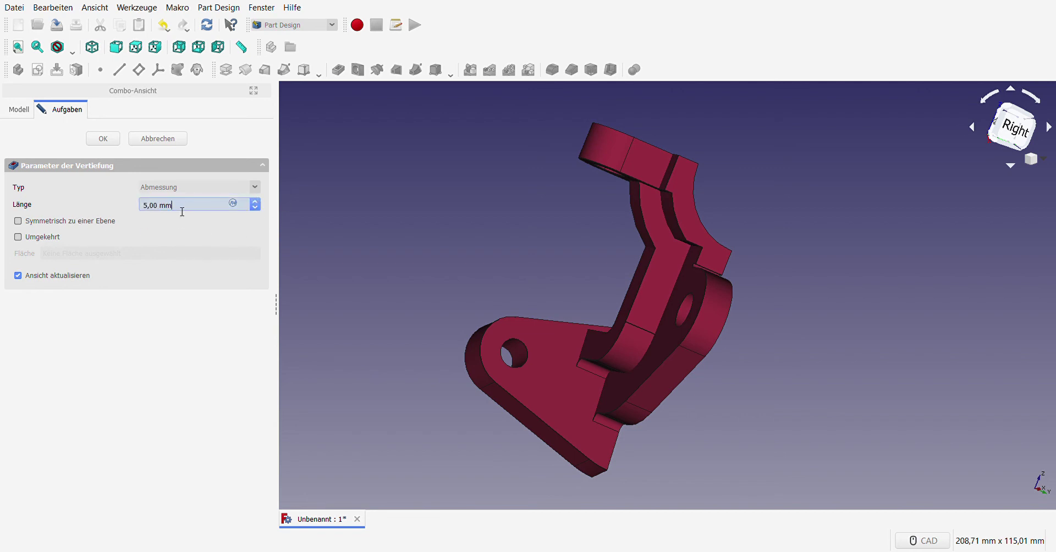
- Set the pocket Länge to 10 mm and confirm it
{"action": "scroll", "coordinate": [182, 211], "scroll_direction": "up", "scroll_amount": 3}
{"action": "scroll", "coordinate": [184, 212], "scroll_direction": "up", "scroll_amount": 1}
{"action": "scroll", "coordinate": [185, 211], "scroll_direction": "up", "scroll_amount": 2}
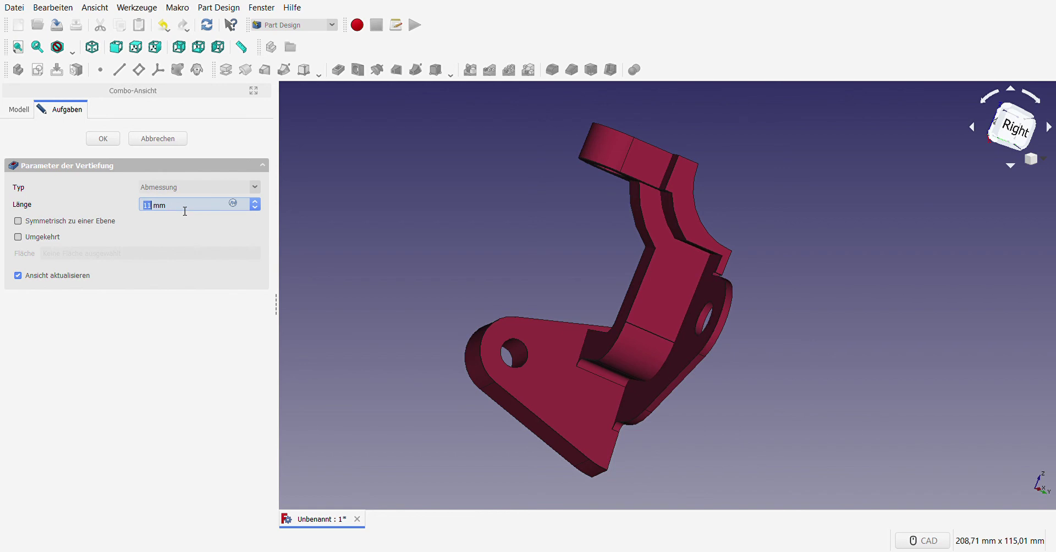
{"action": "scroll", "coordinate": [185, 211], "scroll_direction": "down", "scroll_amount": 1}
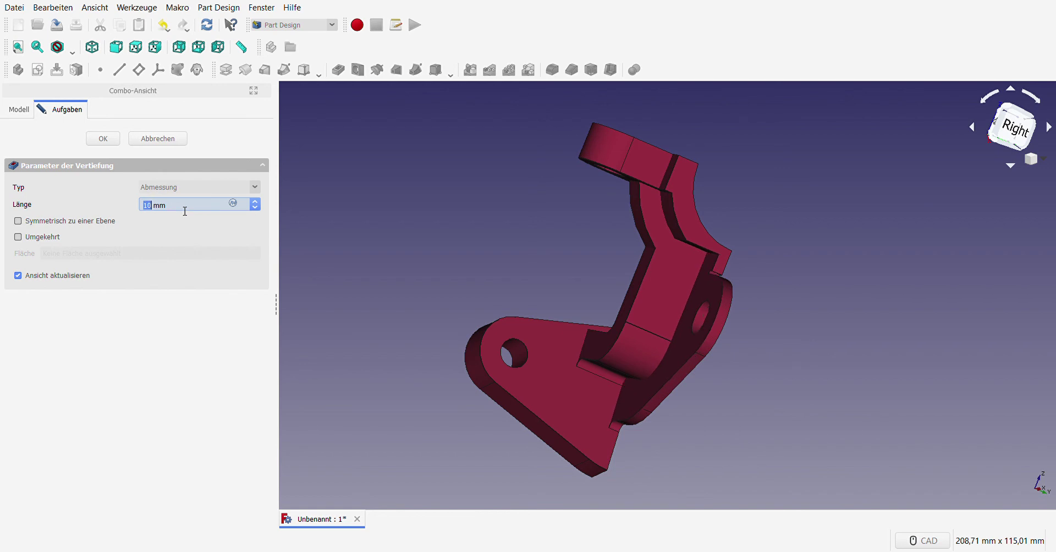
{"action": "left_click", "coordinate": [103, 138]}
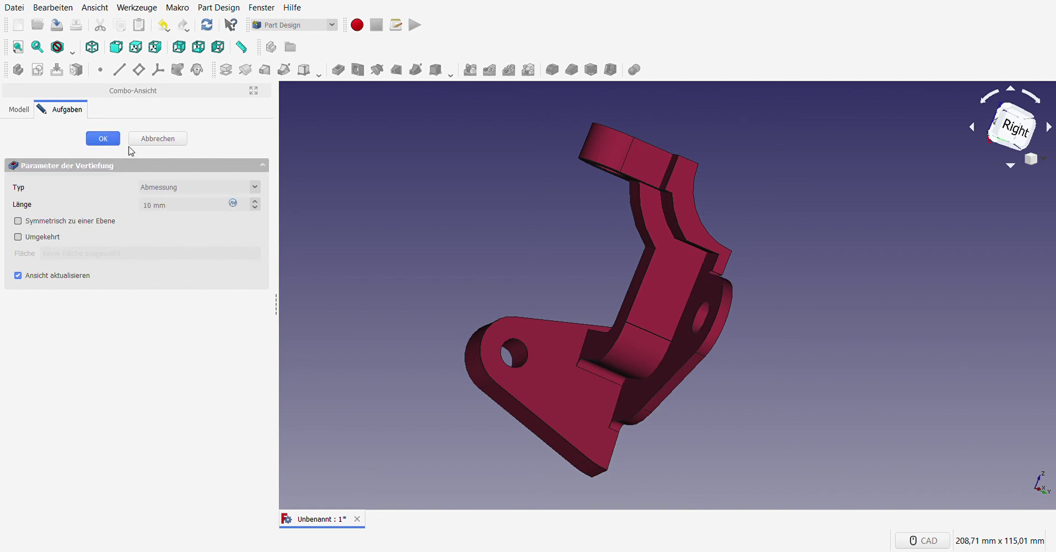
- Orbit the model to its right side and select a side face of the bracket arm
{"action": "mouse_move", "coordinate": [395, 228]}
{"action": "middle_mouse_down"}
{"action": "mouse_move", "coordinate": [536, 292]}
{"action": "mouse_move", "coordinate": [629, 370]}
{"action": "mouse_move", "coordinate": [747, 337]}
{"action": "middle_mouse_up"}
{"action": "scroll", "coordinate": [735, 322], "scroll_direction": "down", "scroll_amount": 3}
{"action": "scroll", "coordinate": [736, 321], "scroll_direction": "down", "scroll_amount": 3}
{"action": "scroll", "coordinate": [731, 358], "scroll_direction": "up", "scroll_amount": 3}
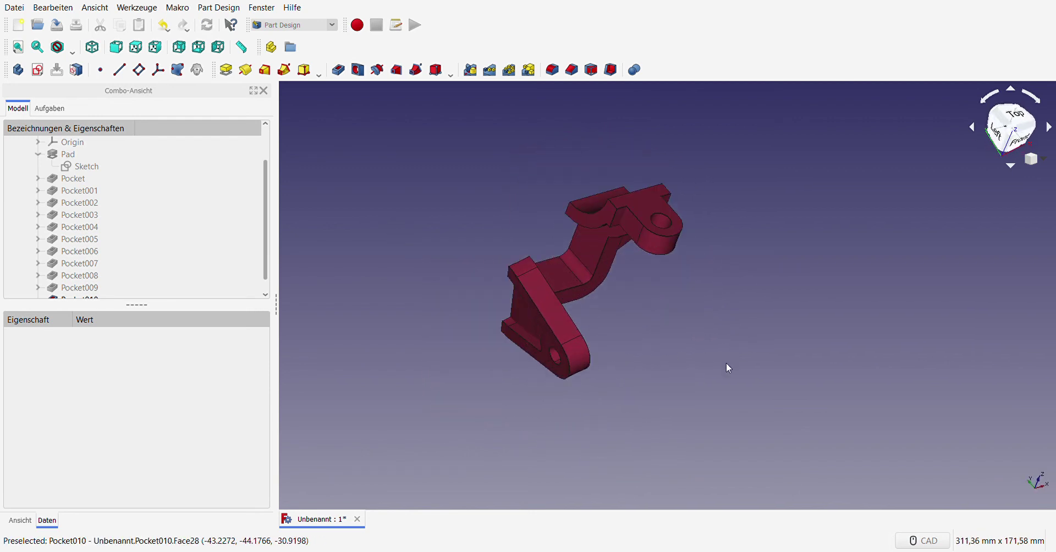
{"action": "mouse_move", "coordinate": [781, 419]}
{"action": "middle_mouse_down"}
{"action": "mouse_move", "coordinate": [528, 333]}
{"action": "mouse_move", "coordinate": [549, 314]}
{"action": "mouse_move", "coordinate": [585, 314]}
{"action": "mouse_move", "coordinate": [630, 341]}
{"action": "mouse_move", "coordinate": [766, 370]}
{"action": "mouse_move", "coordinate": [558, 328]}
{"action": "middle_mouse_up"}
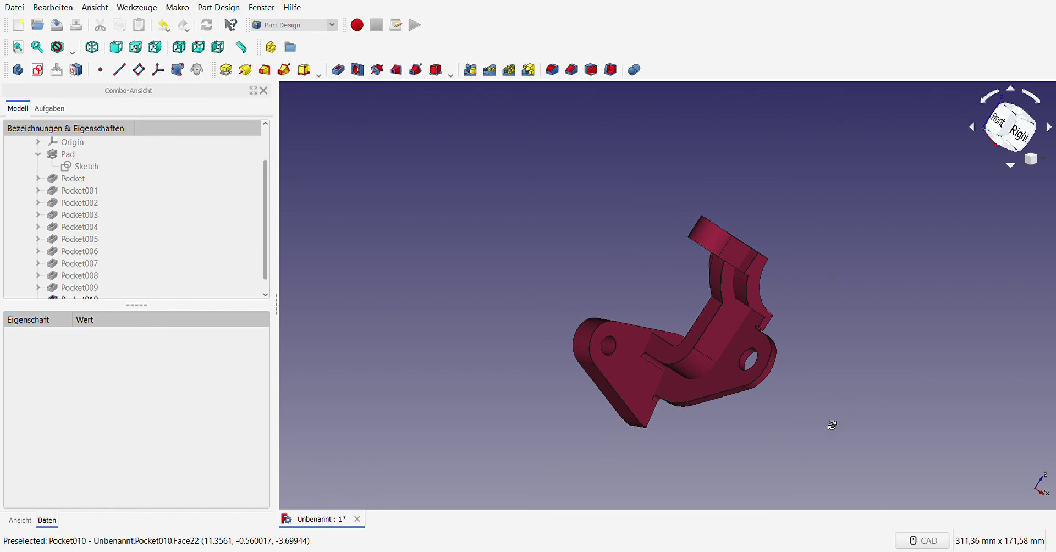
{"action": "middle_click_drag", "start_coordinate": [830, 424], "coordinate": [842, 364]}
{"action": "scroll", "coordinate": [845, 368], "scroll_direction": "up", "scroll_amount": 2}
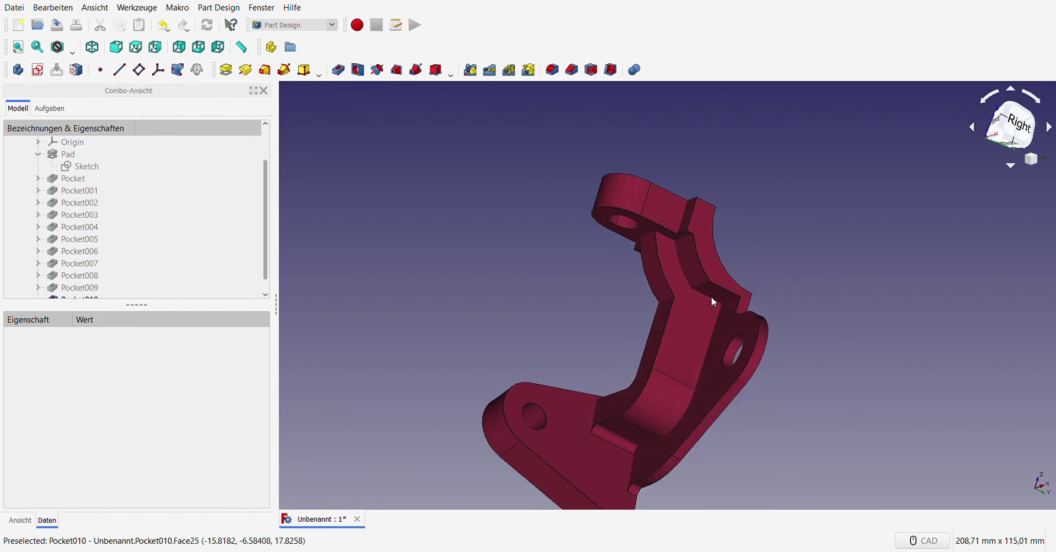
{"action": "left_click", "coordinate": [699, 307]}
- Start a sketch on the face and import the curved arm edge as external geometry
{"action": "left_click", "coordinate": [37, 69]}
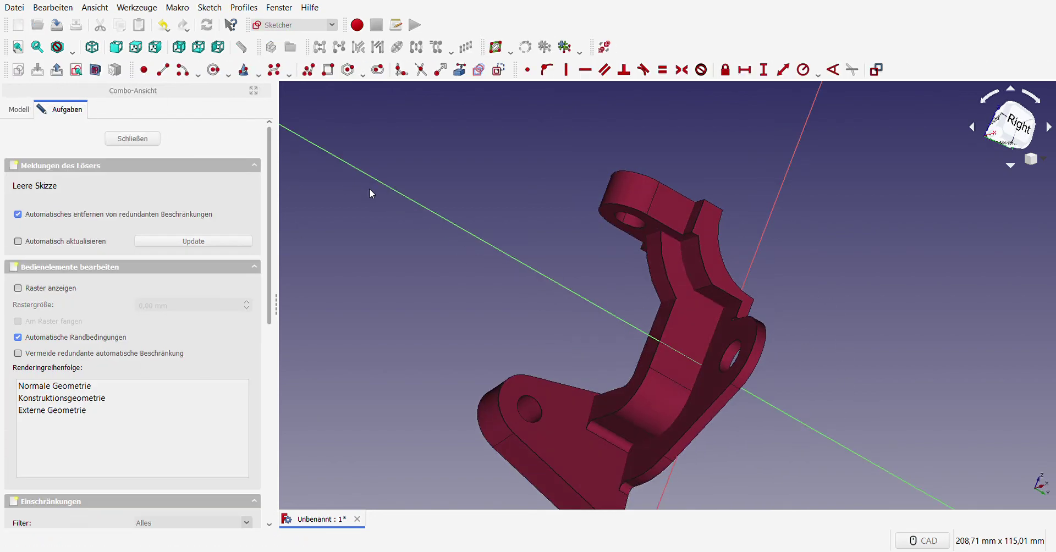
{"action": "scroll", "coordinate": [736, 371], "scroll_direction": "up", "scroll_amount": 4}
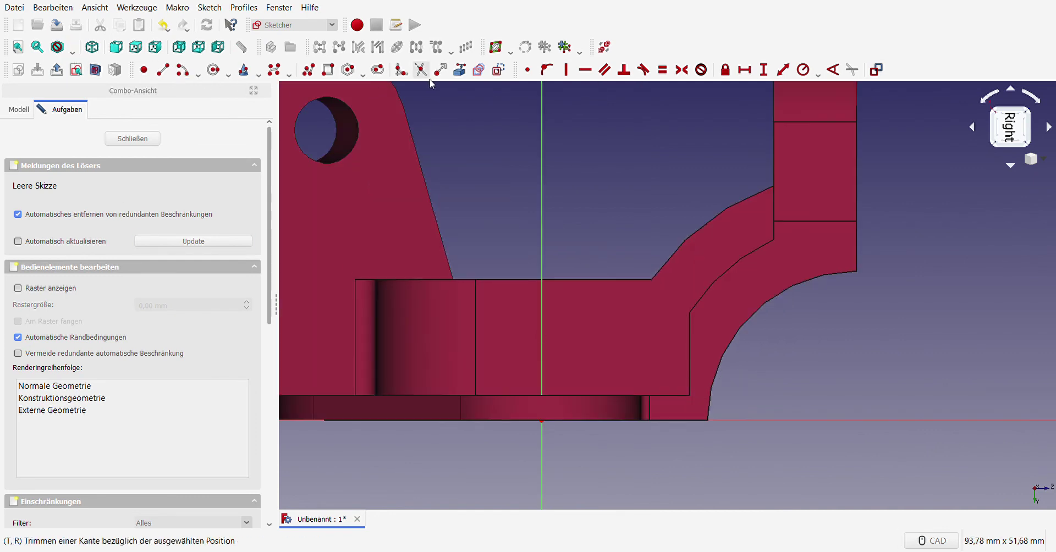
{"action": "left_click", "coordinate": [459, 72]}
{"action": "left_click", "coordinate": [721, 283]}
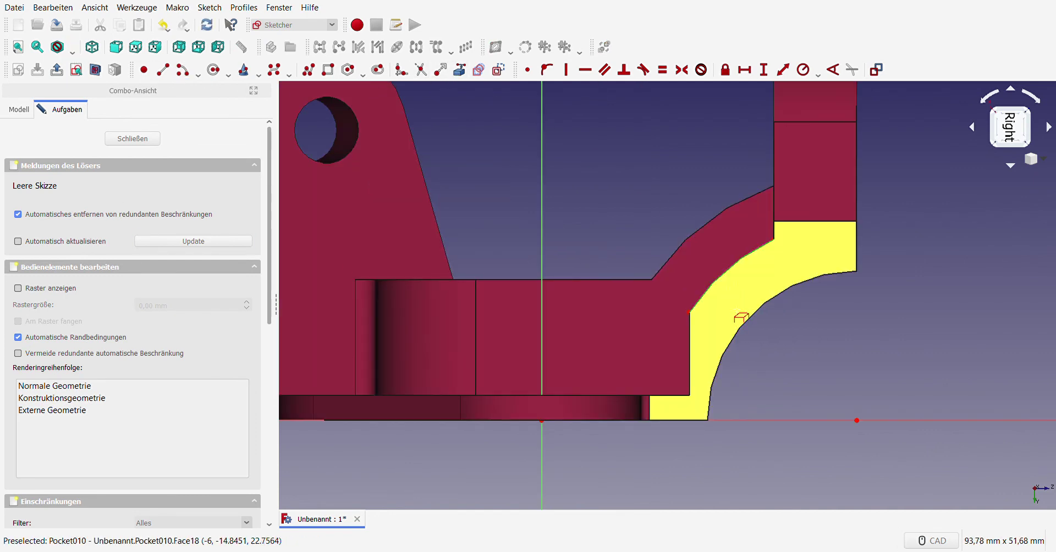
- Draw an arc centred on the horizontal axis plus straight lines closing the profile
{"action": "left_click", "coordinate": [861, 424]}
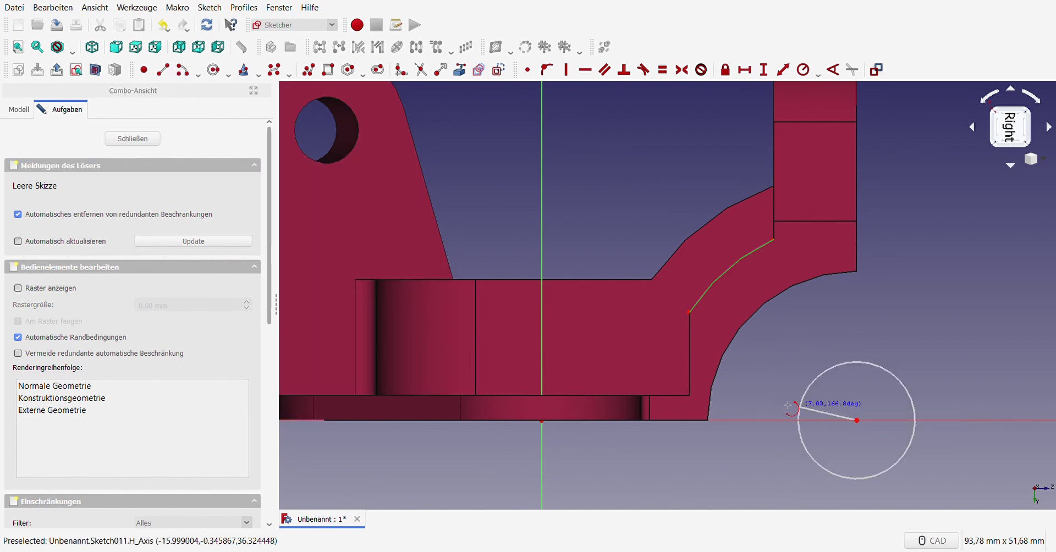
{"action": "left_click", "coordinate": [682, 319]}
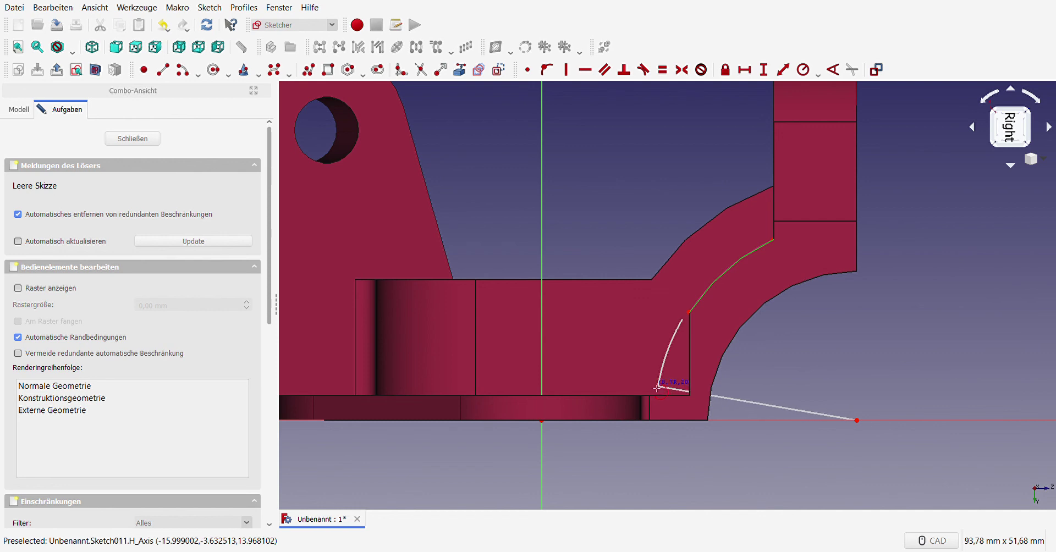
{"action": "left_click", "coordinate": [658, 387]}
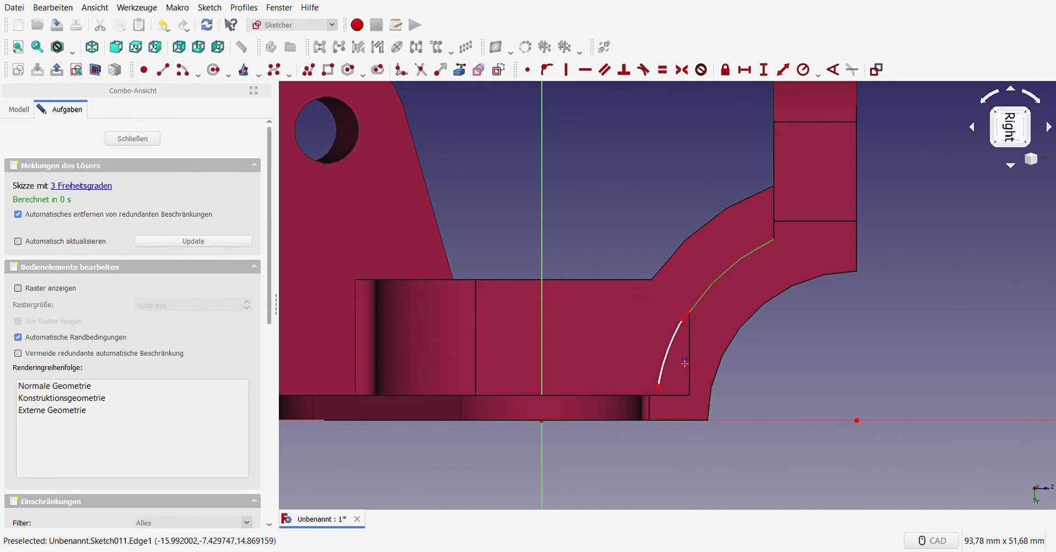
{"action": "left_click", "coordinate": [686, 390]}
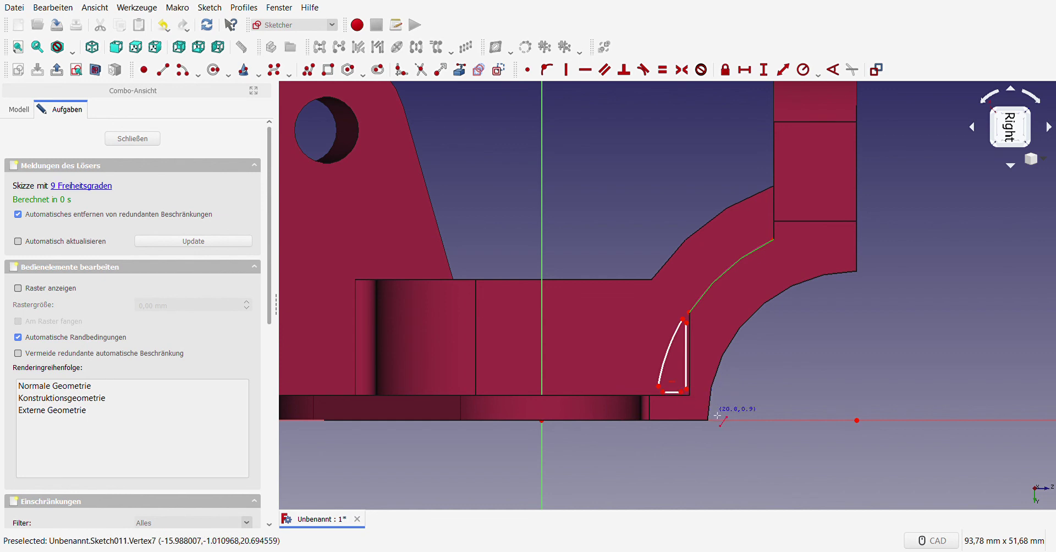
{"action": "right_click", "coordinate": [717, 415]}
- Make the arc and line endpoints coincident at the bottom, bottom-right corner and top
{"action": "left_click", "coordinate": [658, 386]}
{"action": "left_click", "coordinate": [663, 392]}
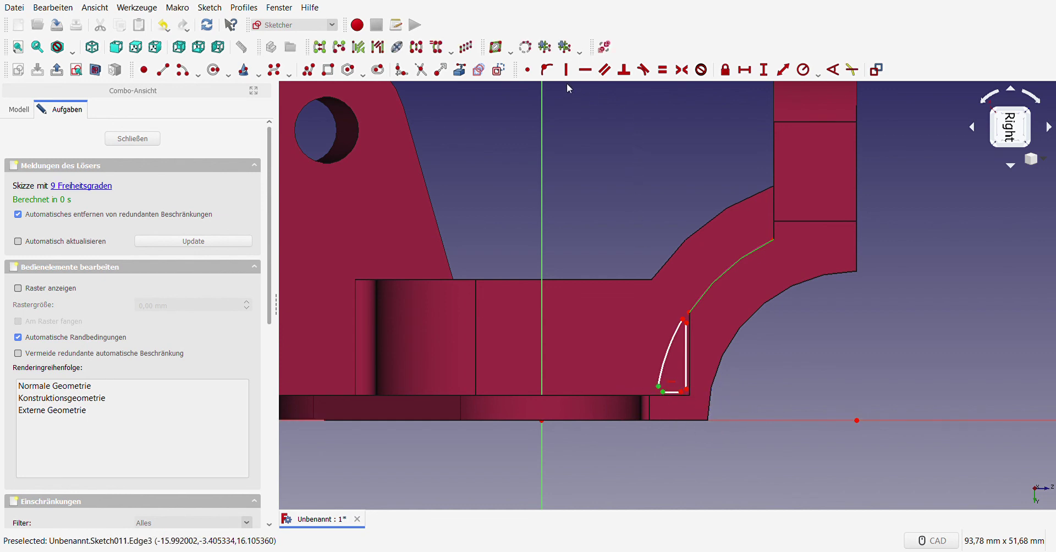
{"action": "left_click", "coordinate": [527, 70]}
{"action": "scroll", "coordinate": [691, 421], "scroll_direction": "up", "scroll_amount": 5}
{"action": "left_click_drag", "start_coordinate": [663, 341], "coordinate": [706, 402]}
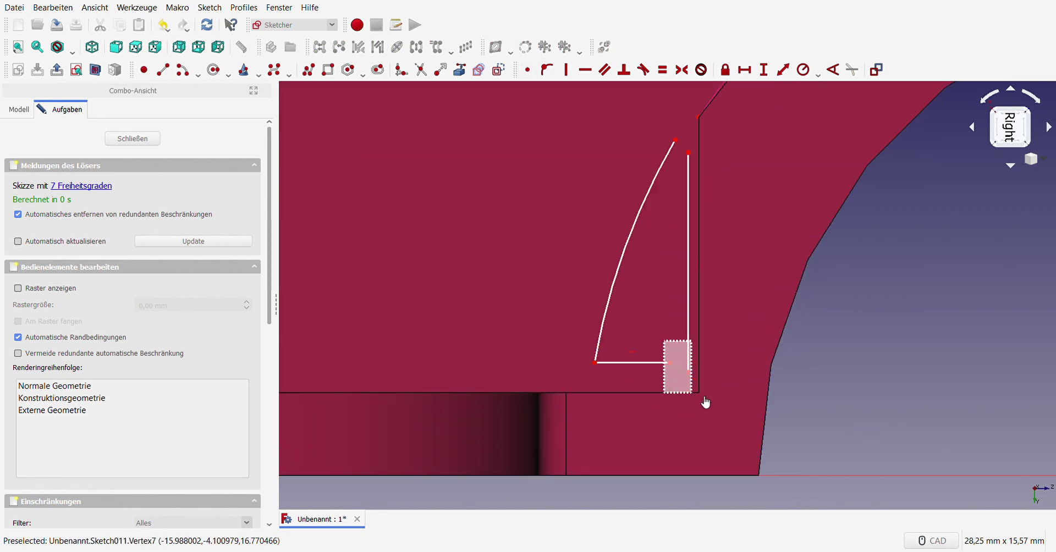
{"action": "left_click", "coordinate": [527, 69]}
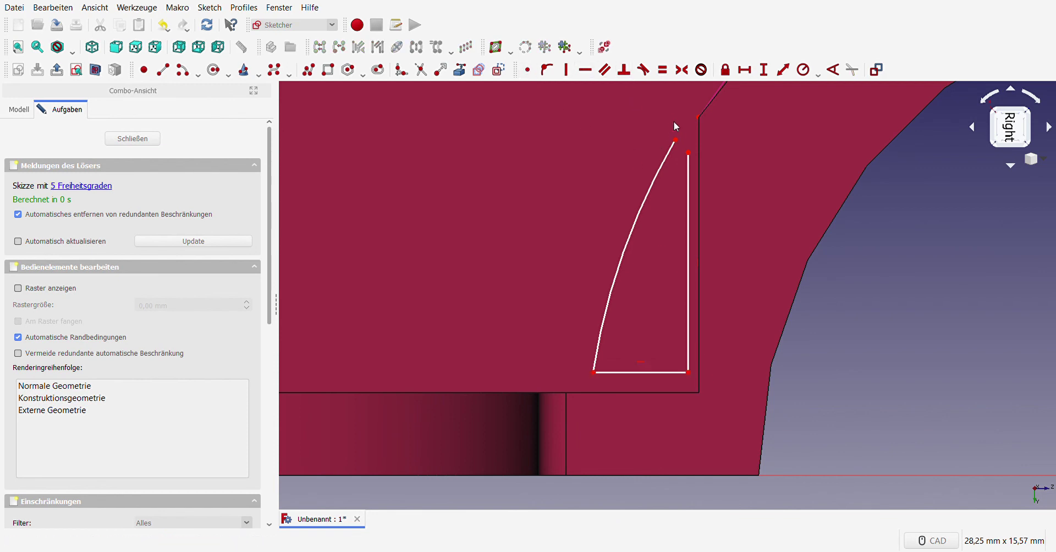
{"action": "left_click_drag", "start_coordinate": [665, 113], "coordinate": [718, 183]}
{"action": "left_click", "coordinate": [528, 70]}
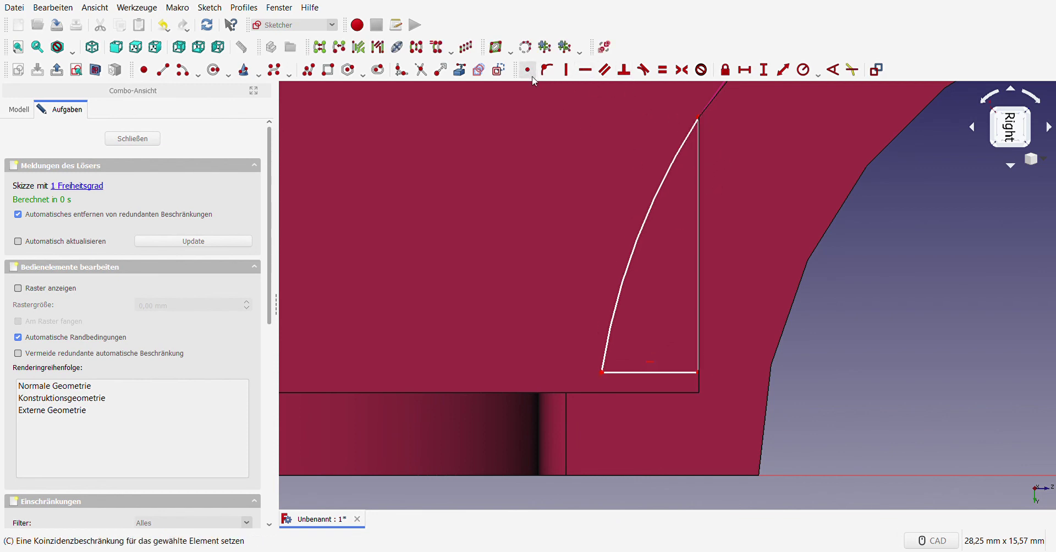
- Anchor the profile to an imported part edge to fully constrain it, then close the sketch
{"action": "left_click", "coordinate": [460, 69]}
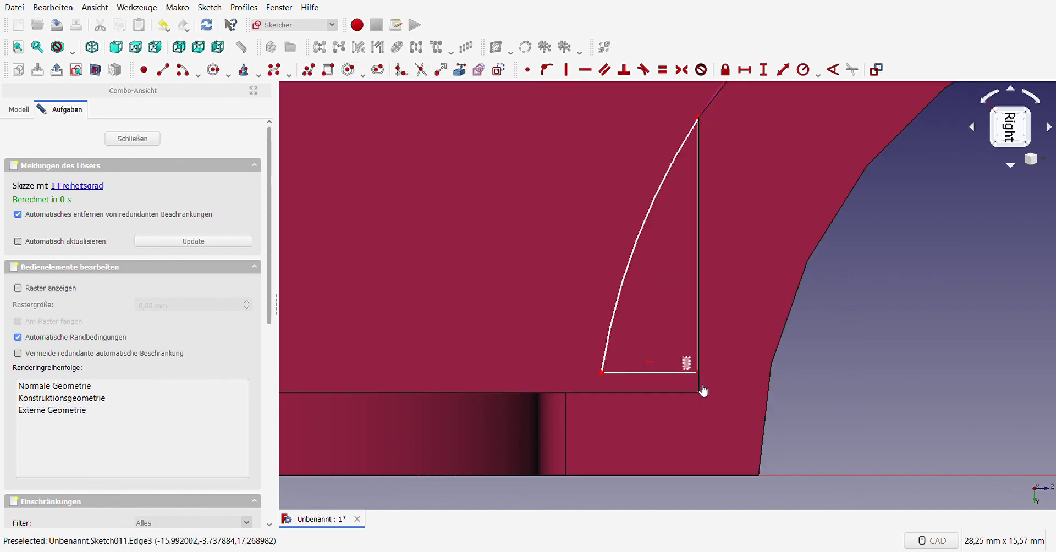
{"action": "left_click", "coordinate": [527, 69]}
{"action": "scroll", "coordinate": [580, 226], "scroll_direction": "down", "scroll_amount": 10}
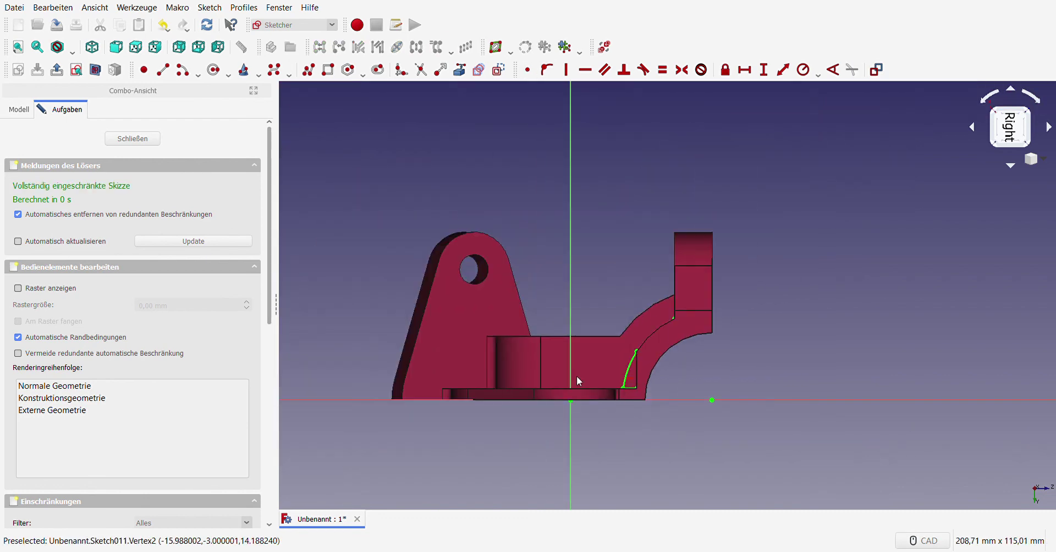
{"action": "left_click", "coordinate": [142, 140]}
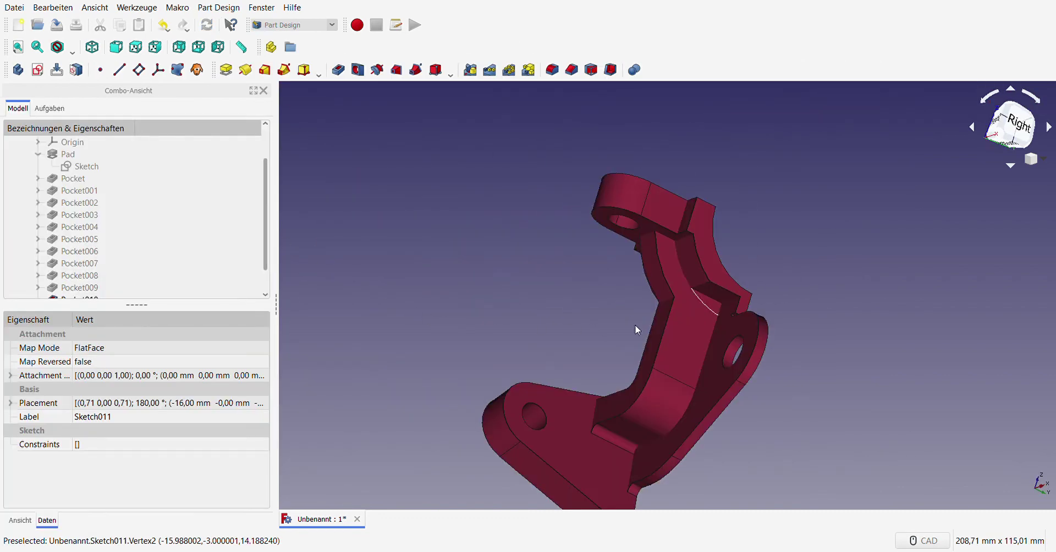
- Pad the sketch with type 'Bis zu Oberfläche' up to the arm face
{"action": "left_click", "coordinate": [226, 70]}
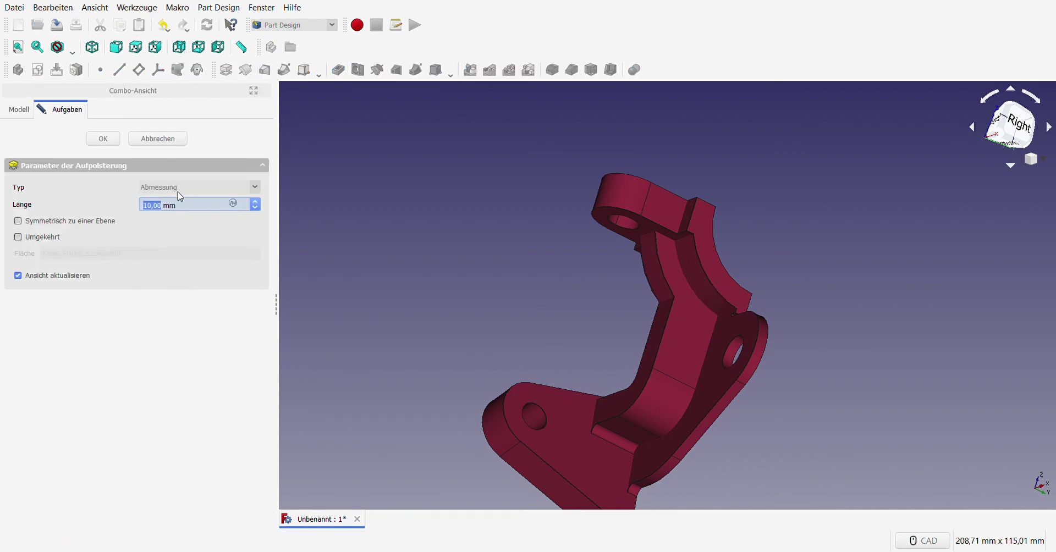
{"action": "left_click", "coordinate": [178, 192]}
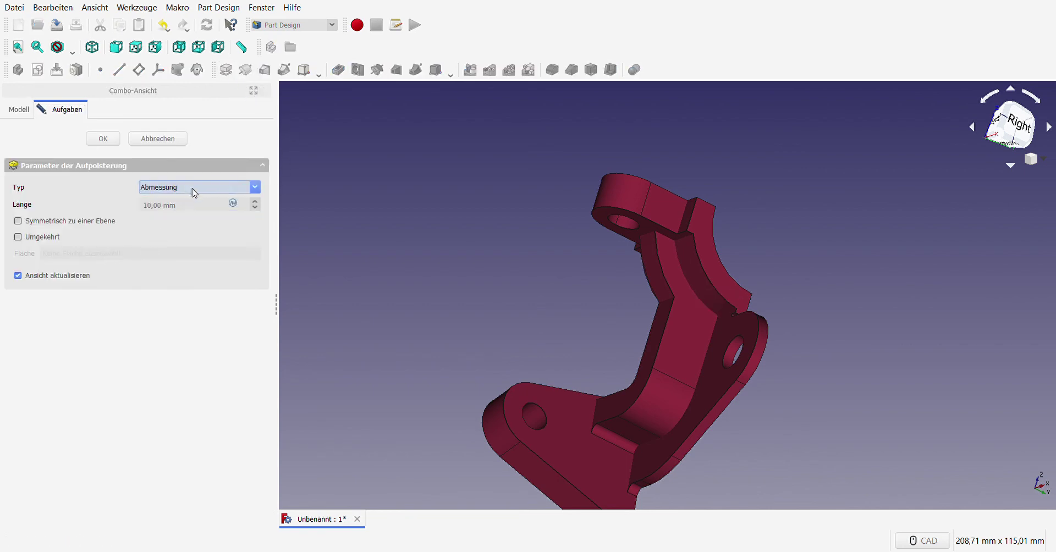
{"action": "left_click", "coordinate": [181, 231]}
{"action": "left_click", "coordinate": [722, 283]}
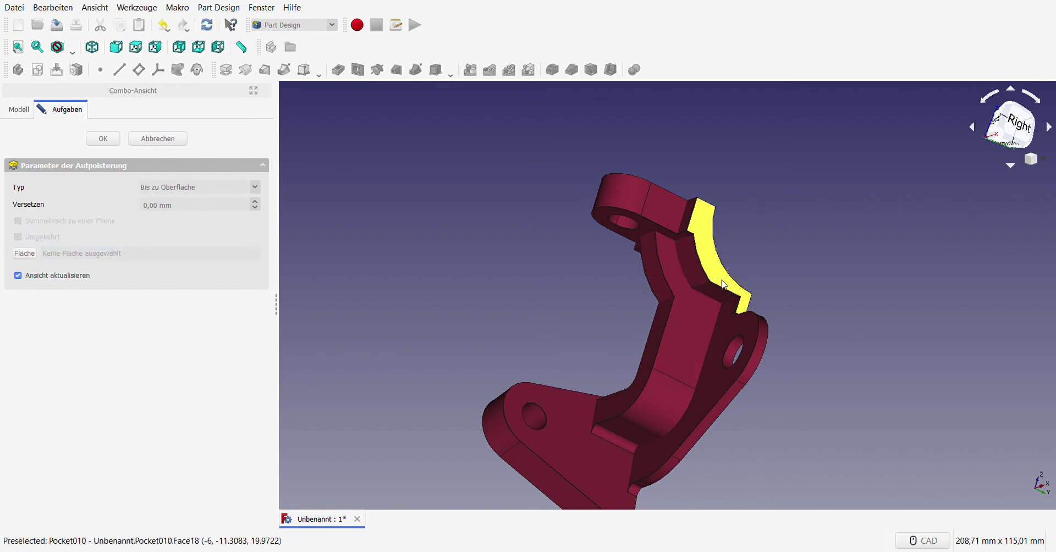
{"action": "left_click", "coordinate": [103, 138]}
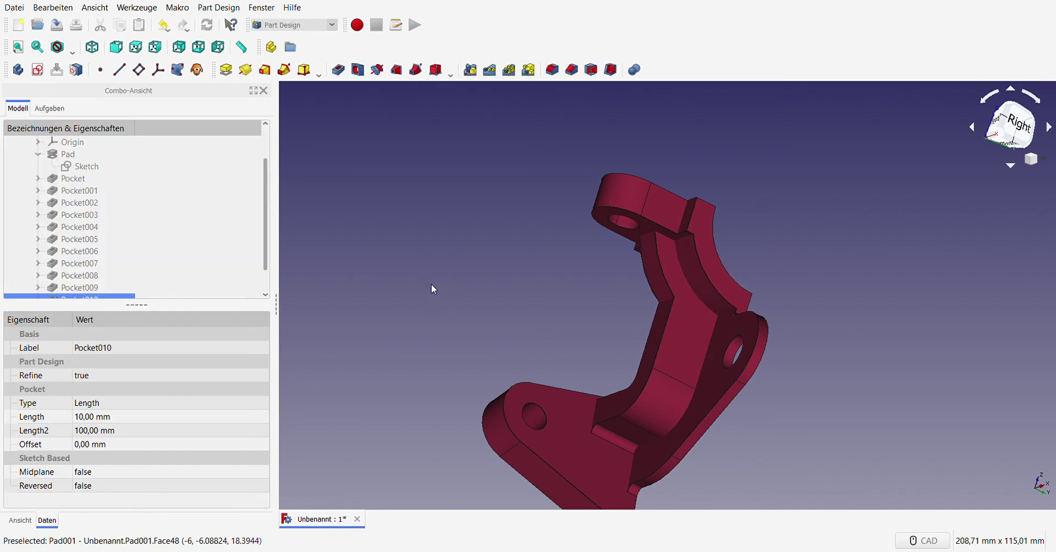
- Orbit around the model to inspect Pad001 and select its curved face
{"action": "mouse_move", "coordinate": [431, 288]}
{"action": "middle_mouse_down"}
{"action": "mouse_move", "coordinate": [486, 327]}
{"action": "mouse_move", "coordinate": [631, 347]}
{"action": "middle_mouse_up"}
{"action": "scroll", "coordinate": [739, 356], "scroll_direction": "down", "scroll_amount": 5}
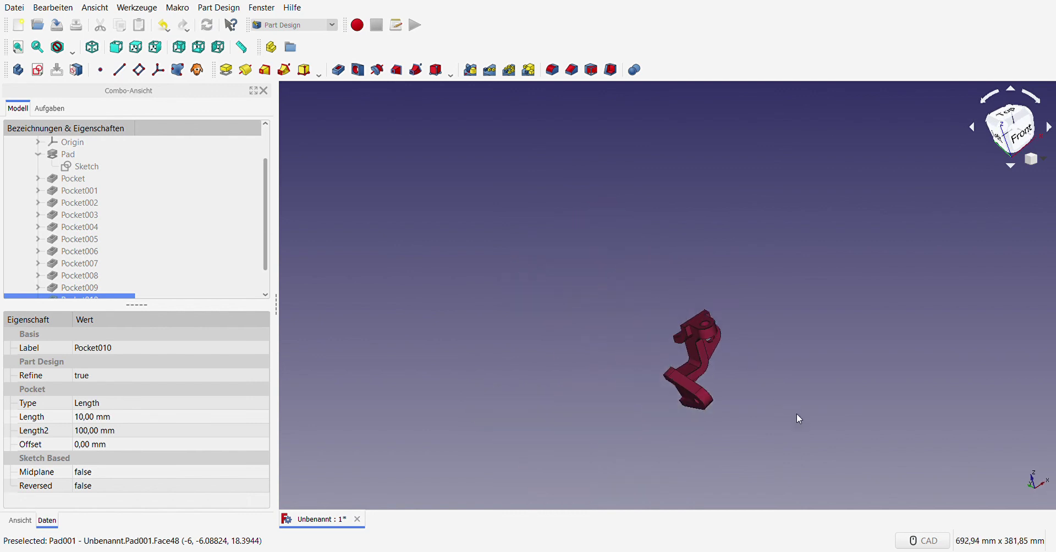
{"action": "middle_click_drag", "start_coordinate": [796, 417], "coordinate": [750, 421]}
{"action": "scroll", "coordinate": [754, 407], "scroll_direction": "up", "scroll_amount": 3}
{"action": "scroll", "coordinate": [758, 391], "scroll_direction": "up", "scroll_amount": 2}
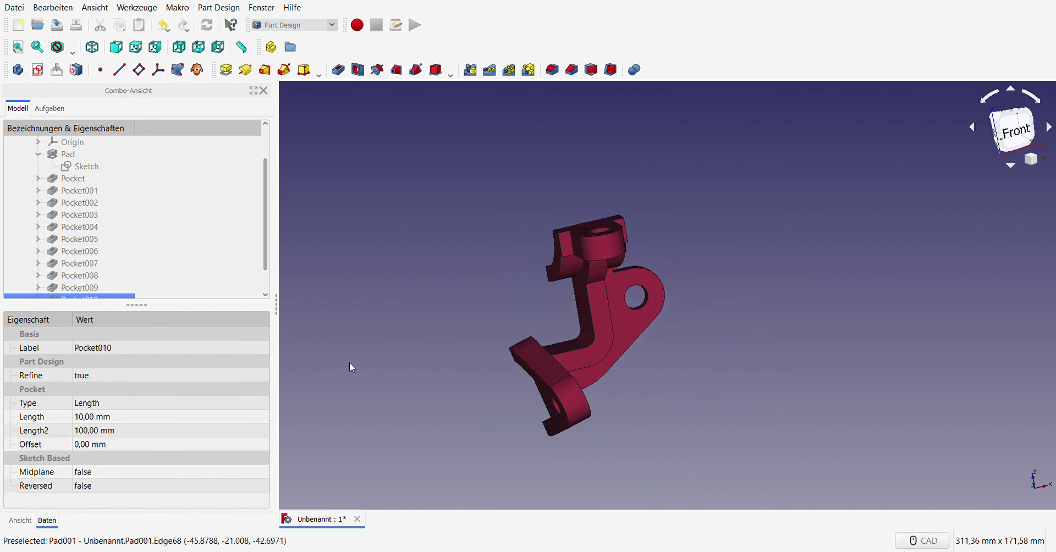
{"action": "mouse_move", "coordinate": [349, 365]}
{"action": "middle_mouse_down"}
{"action": "mouse_move", "coordinate": [653, 344]}
{"action": "mouse_move", "coordinate": [387, 364]}
{"action": "mouse_move", "coordinate": [337, 342]}
{"action": "mouse_move", "coordinate": [299, 346]}
{"action": "mouse_move", "coordinate": [636, 426]}
{"action": "mouse_move", "coordinate": [593, 370]}
{"action": "mouse_move", "coordinate": [540, 351]}
{"action": "mouse_move", "coordinate": [552, 385]}
{"action": "mouse_move", "coordinate": [592, 415]}
{"action": "mouse_move", "coordinate": [646, 380]}
{"action": "middle_mouse_up"}
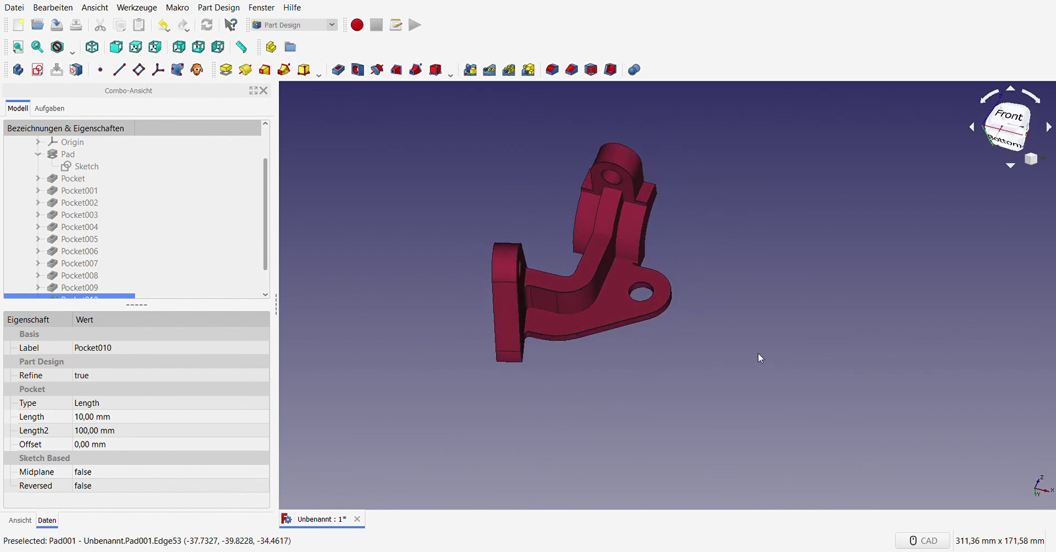
{"action": "middle_click_drag", "start_coordinate": [751, 292], "coordinate": [514, 289]}
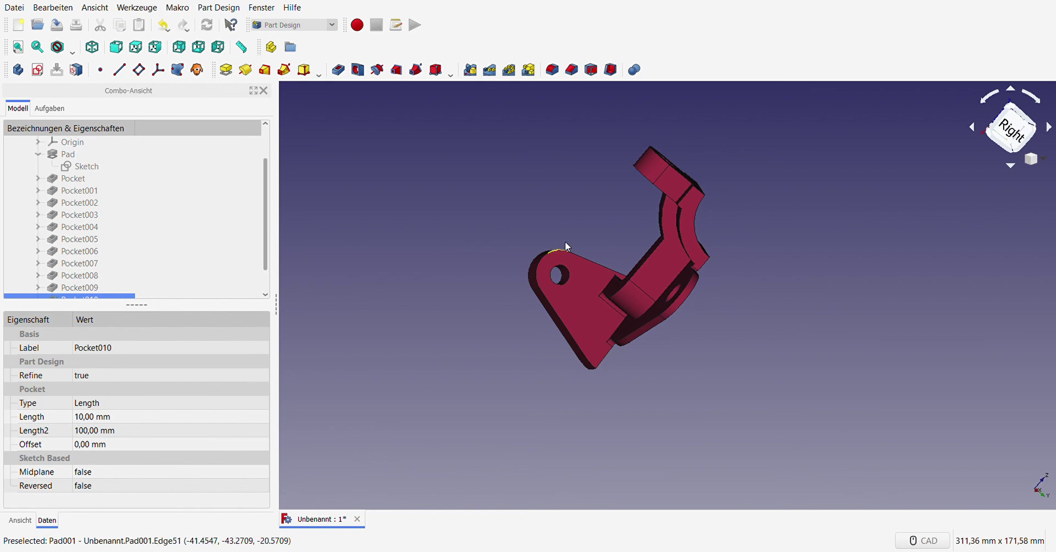
{"action": "scroll", "coordinate": [632, 228], "scroll_direction": "up", "scroll_amount": 5}
{"action": "left_click", "coordinate": [619, 230]}
- Start a sketch on the pad's curved face and import the bracket's curved edge as reference
{"action": "left_click", "coordinate": [622, 231]}
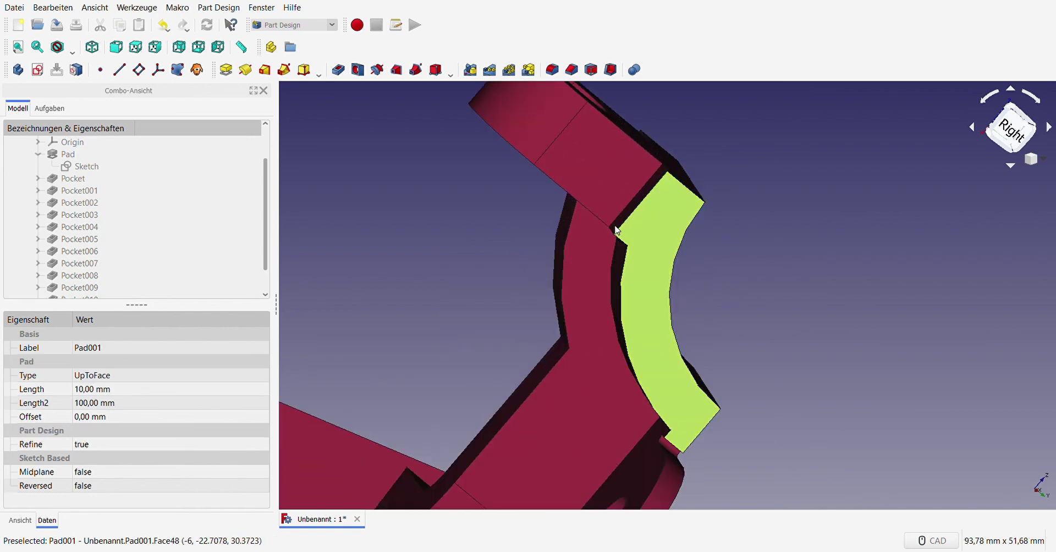
{"action": "left_click", "coordinate": [38, 69]}
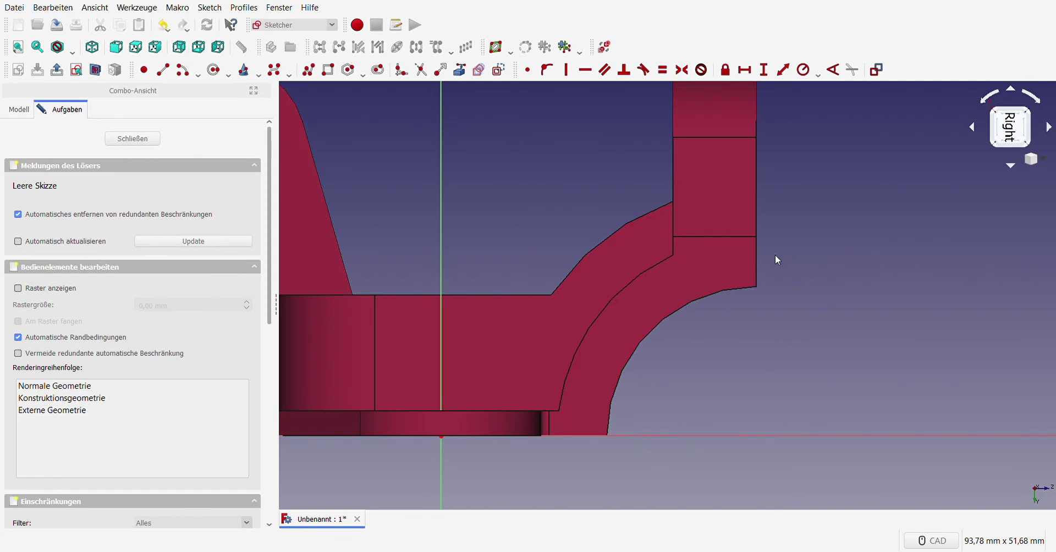
{"action": "scroll", "coordinate": [775, 255], "scroll_direction": "up", "scroll_amount": 2}
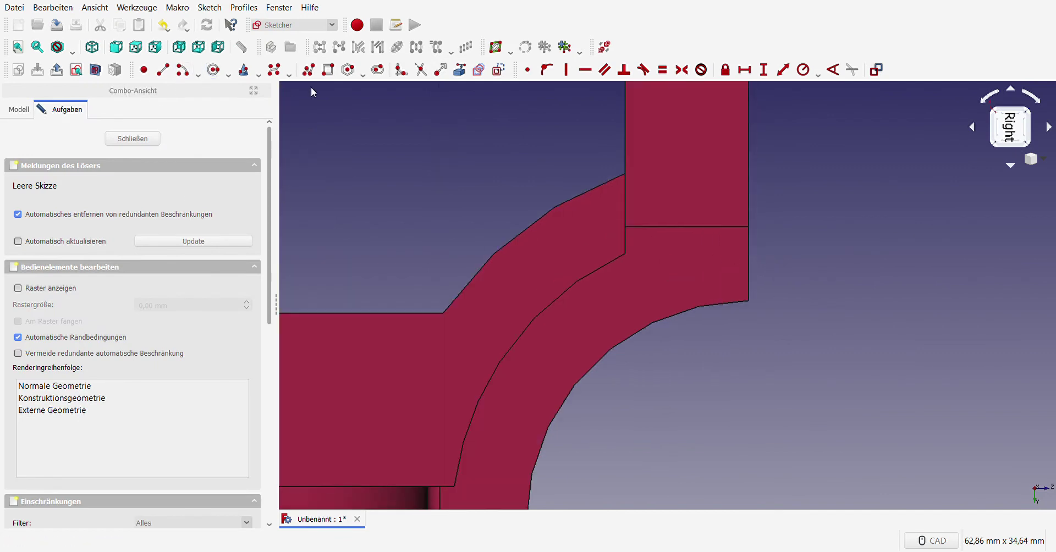
{"action": "left_click", "coordinate": [460, 69]}
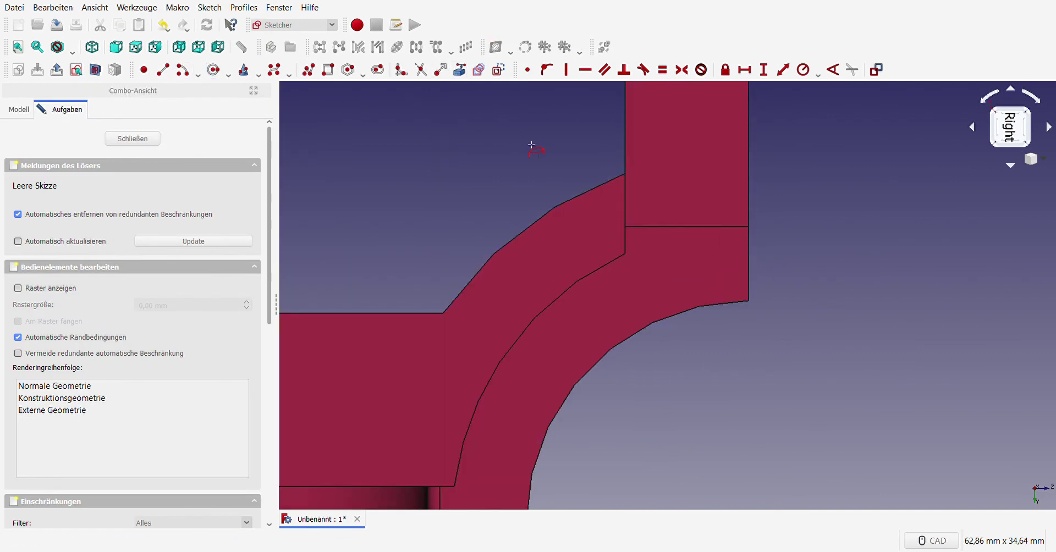
{"action": "left_click", "coordinate": [556, 296]}
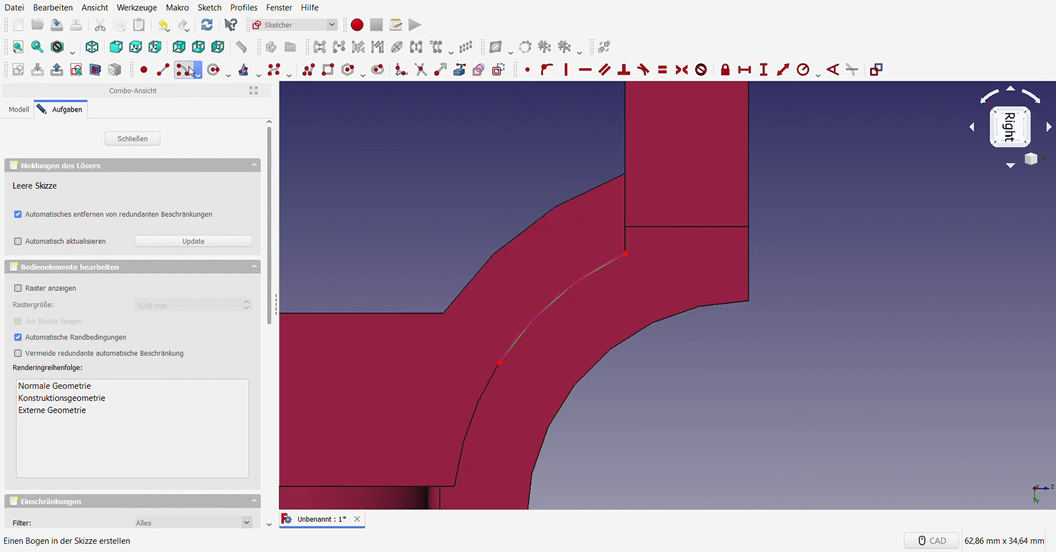
- Draw an arc from the axis centre plus a vertical and a horizontal line
{"action": "left_click", "coordinate": [181, 70]}
{"action": "scroll", "coordinate": [608, 165], "scroll_direction": "down", "scroll_amount": 2}
{"action": "left_click", "coordinate": [701, 406]}
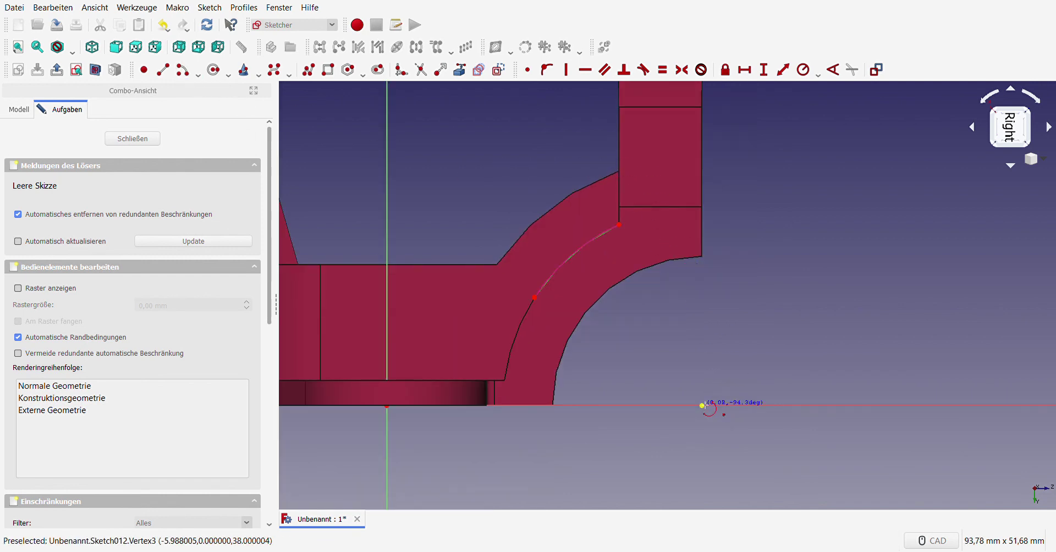
{"action": "scroll", "coordinate": [660, 215], "scroll_direction": "up", "scroll_amount": 4}
{"action": "scroll", "coordinate": [601, 236], "scroll_direction": "up", "scroll_amount": 2}
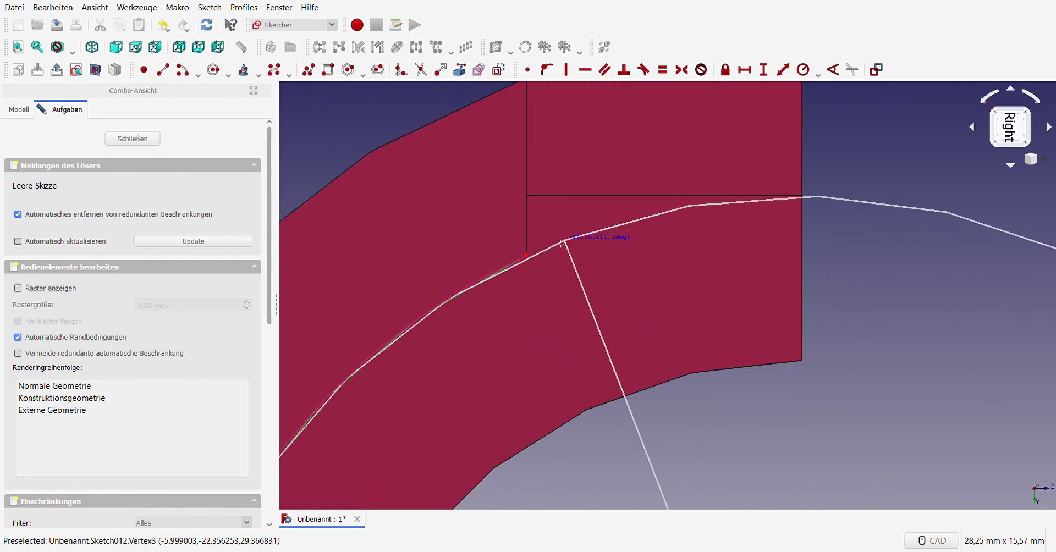
{"action": "left_click", "coordinate": [527, 255]}
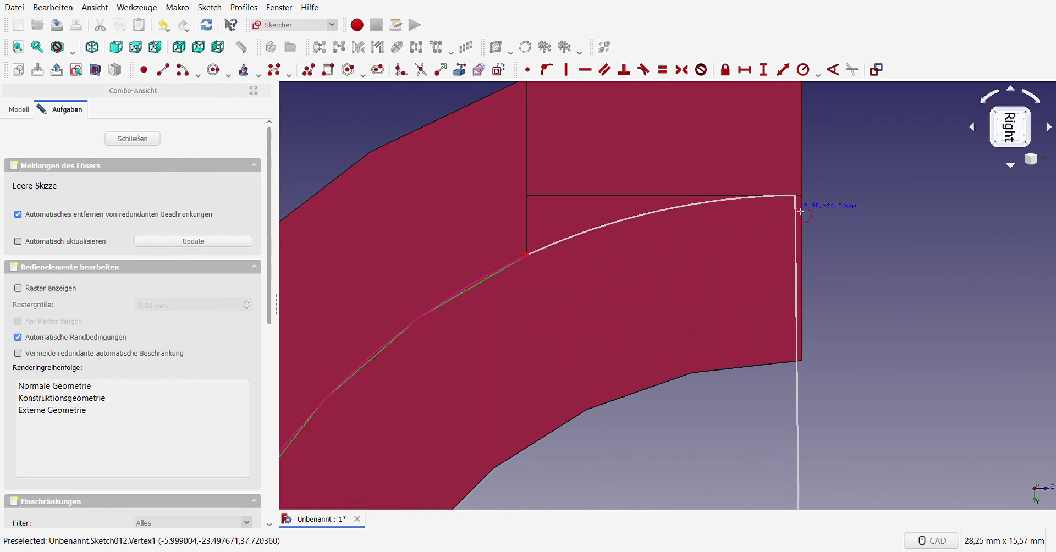
{"action": "left_click", "coordinate": [818, 216]}
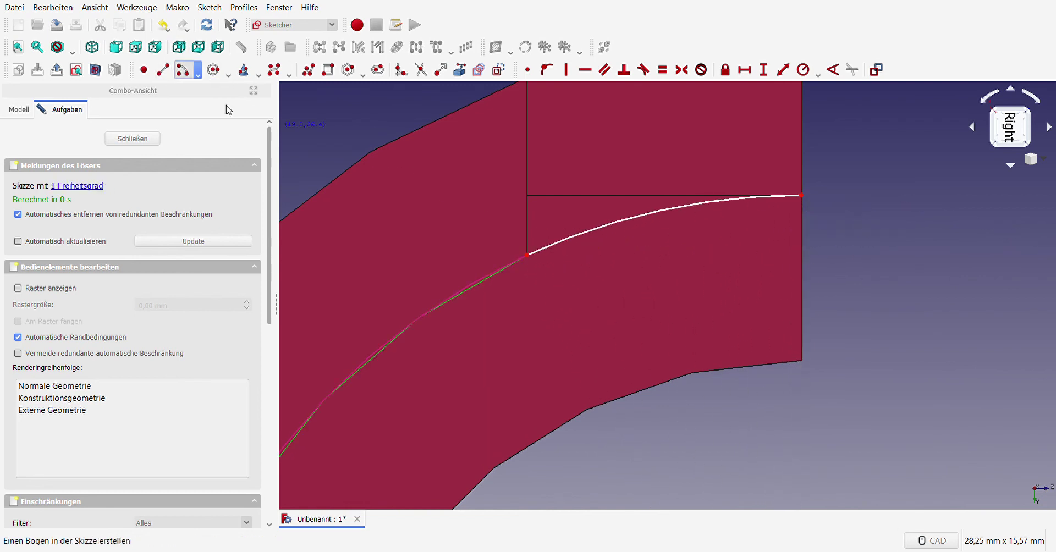
{"action": "left_click", "coordinate": [520, 251]}
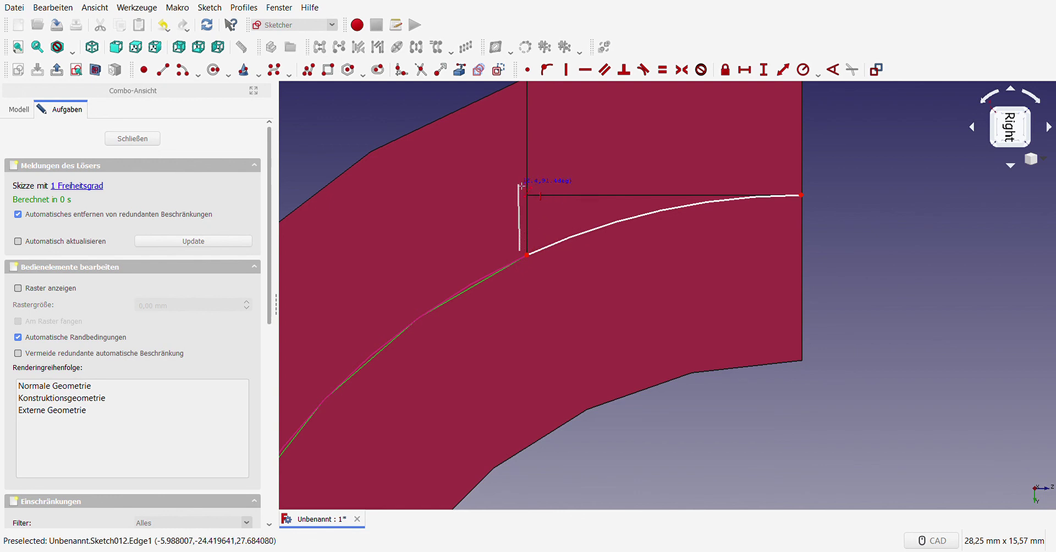
{"action": "left_click", "coordinate": [519, 182]}
{"action": "left_click", "coordinate": [795, 186]}
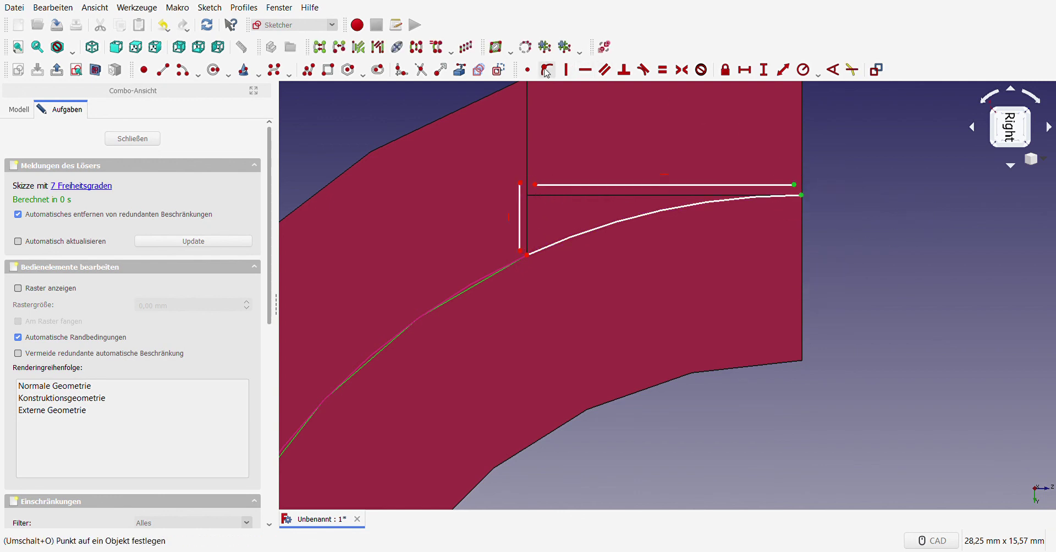
- Make the line ends coincident with each other and with the arc ends
{"action": "left_click", "coordinate": [527, 69]}
{"action": "left_click", "coordinate": [533, 199]}
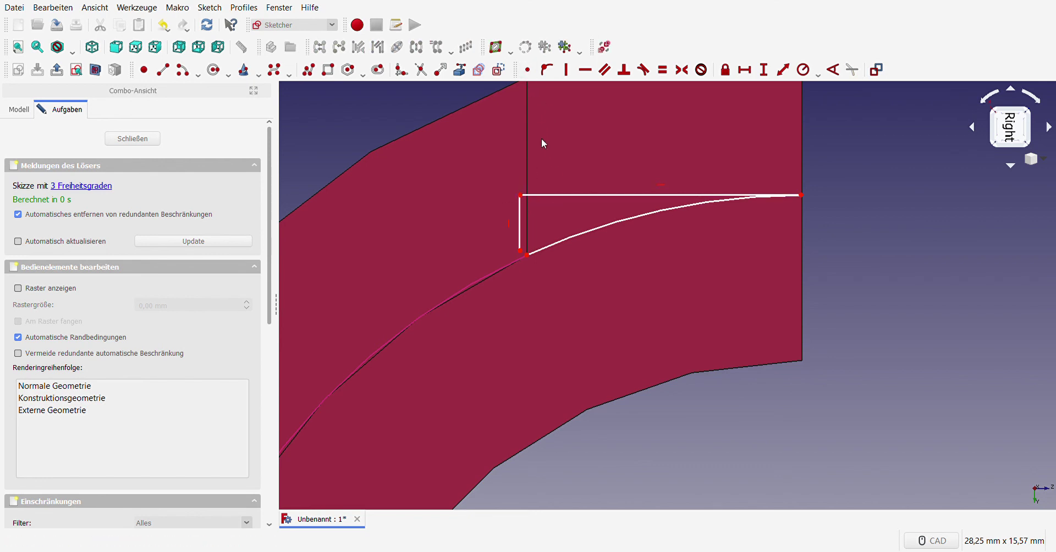
{"action": "left_click", "coordinate": [527, 69]}
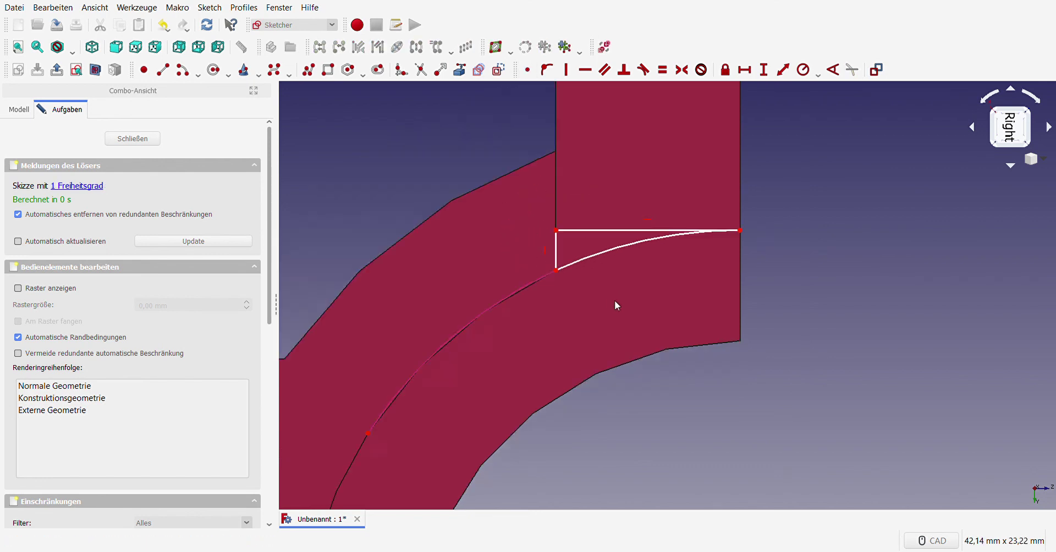
{"action": "scroll", "coordinate": [611, 295], "scroll_direction": "down", "scroll_amount": 2}
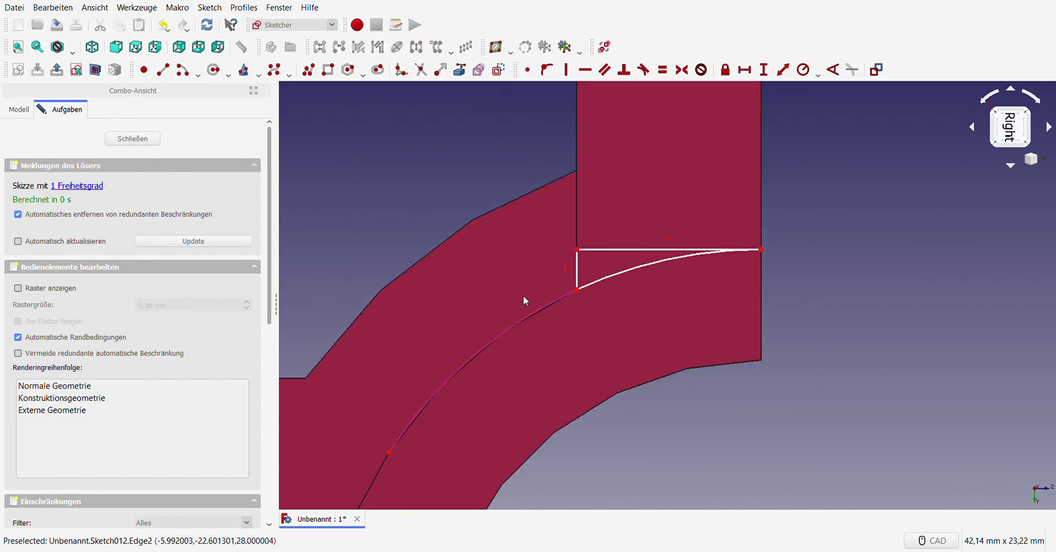
- Constrain the new arc equal to the reference curve
{"action": "left_click", "coordinate": [90, 188]}
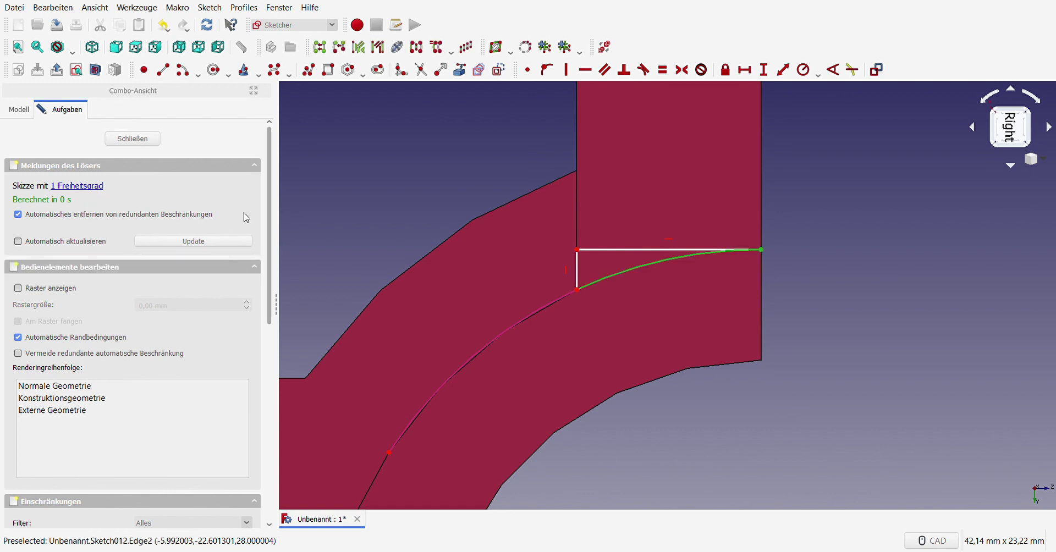
{"action": "left_click", "coordinate": [492, 169]}
{"action": "scroll", "coordinate": [579, 209], "scroll_direction": "down", "scroll_amount": 2}
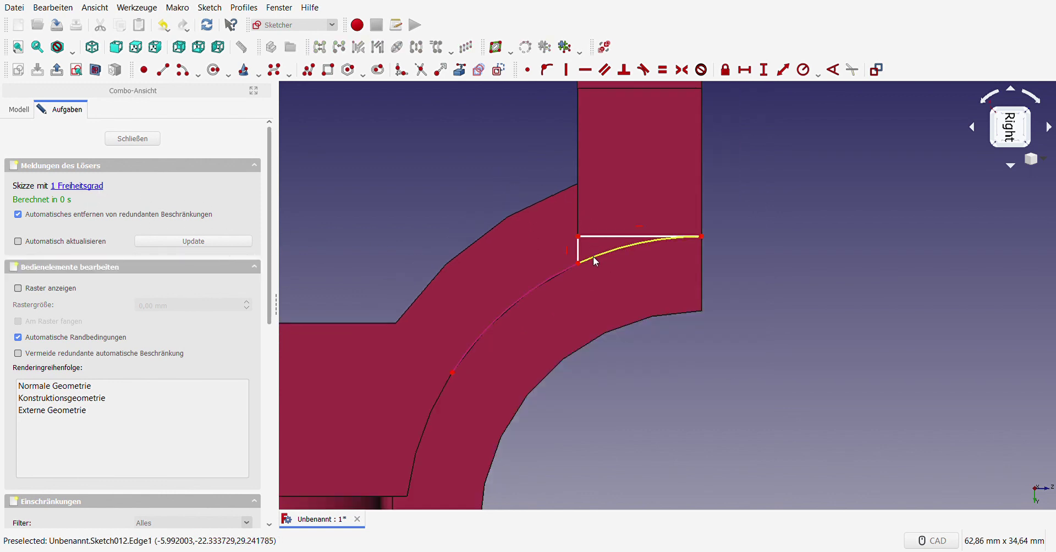
{"action": "left_click", "coordinate": [593, 256]}
{"action": "left_click", "coordinate": [568, 268]}
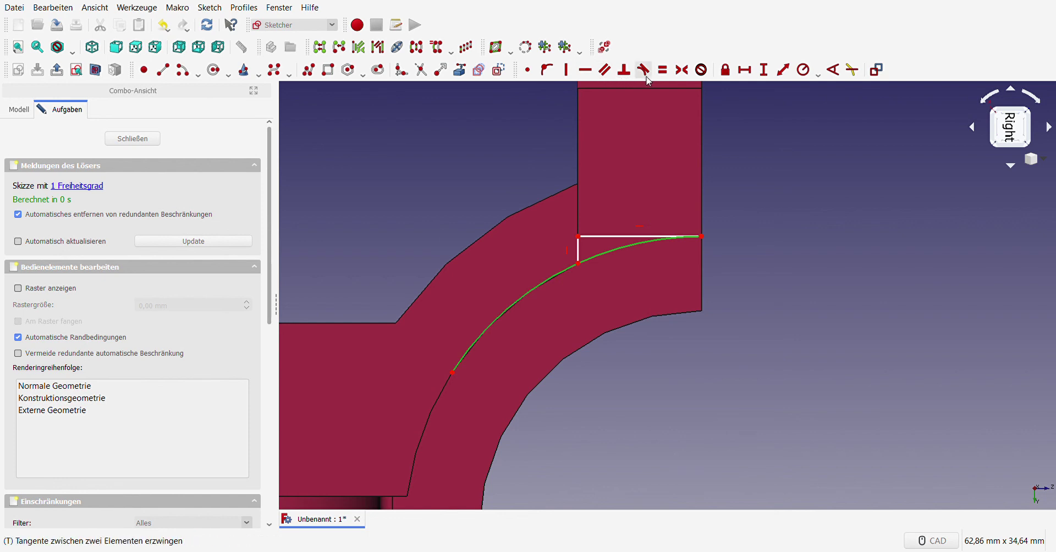
{"action": "left_click", "coordinate": [666, 71]}
{"action": "scroll", "coordinate": [621, 236], "scroll_direction": "down", "scroll_amount": 4}
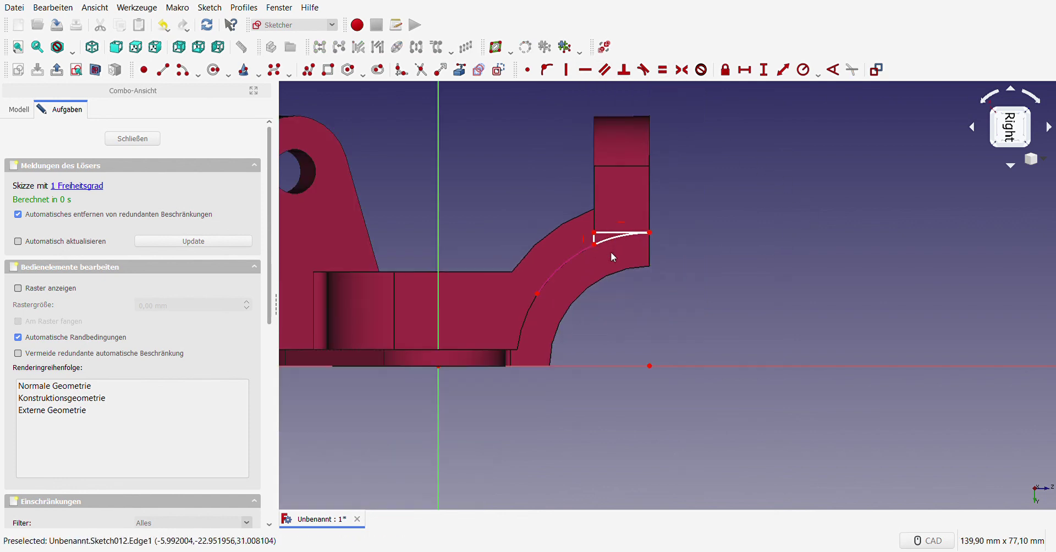
{"action": "scroll", "coordinate": [610, 252], "scroll_direction": "up", "scroll_amount": 2}
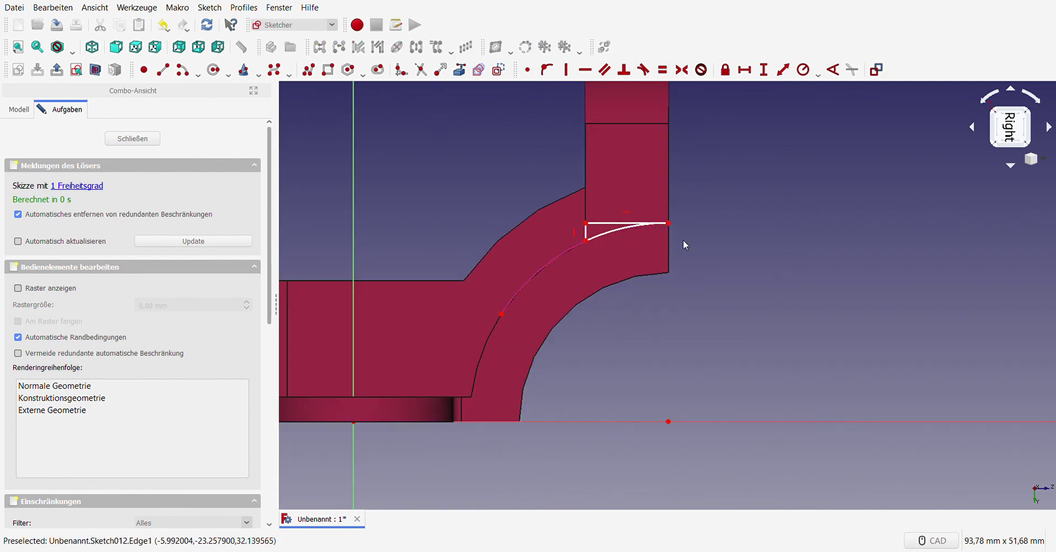
- Align the arc's outer end vertically above the axis point
{"action": "left_click_drag", "start_coordinate": [669, 223], "coordinate": [675, 223]}
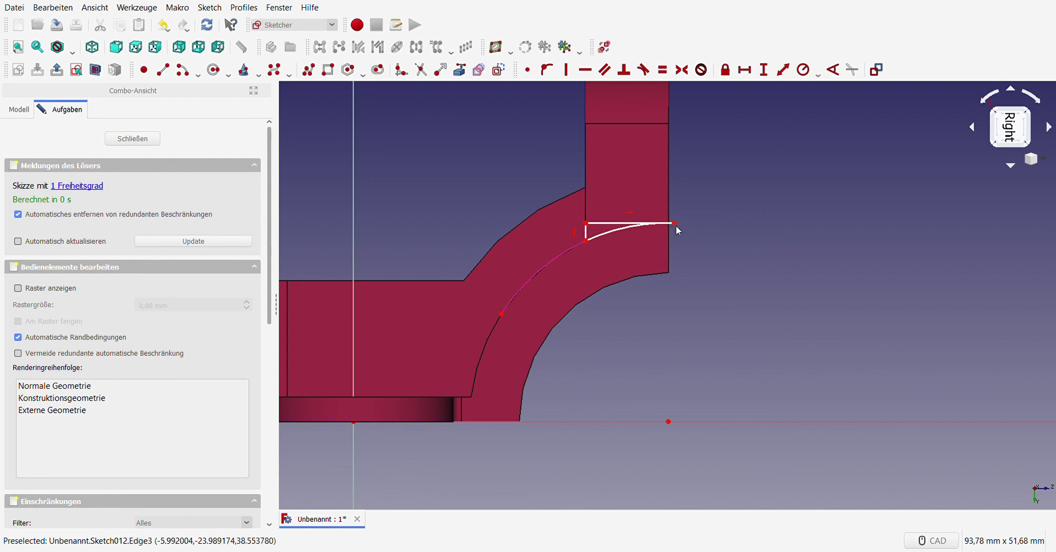
{"action": "left_click", "coordinate": [680, 226]}
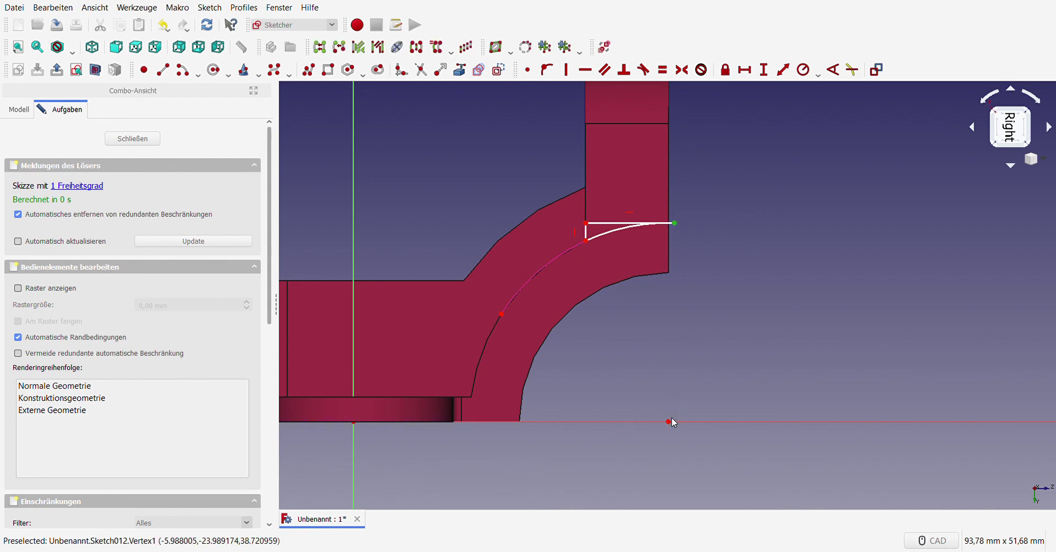
{"action": "left_click", "coordinate": [661, 371]}
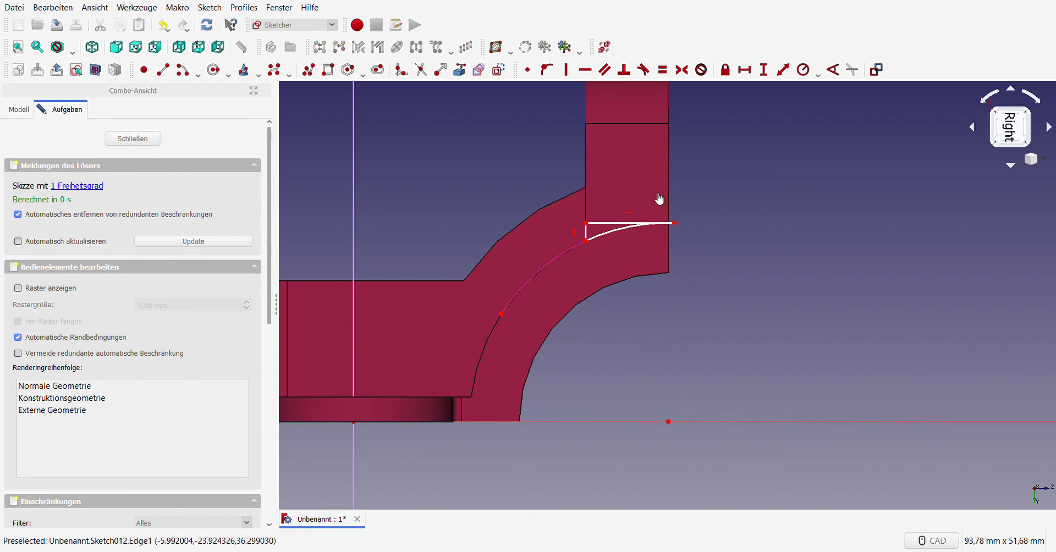
{"action": "left_click_drag", "start_coordinate": [660, 199], "coordinate": [737, 463]}
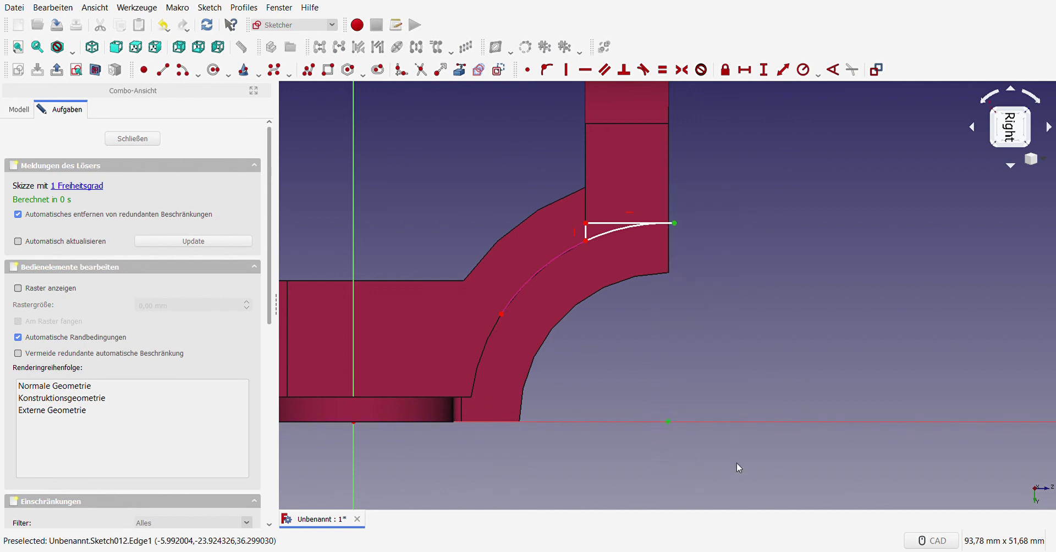
{"action": "left_click", "coordinate": [568, 71]}
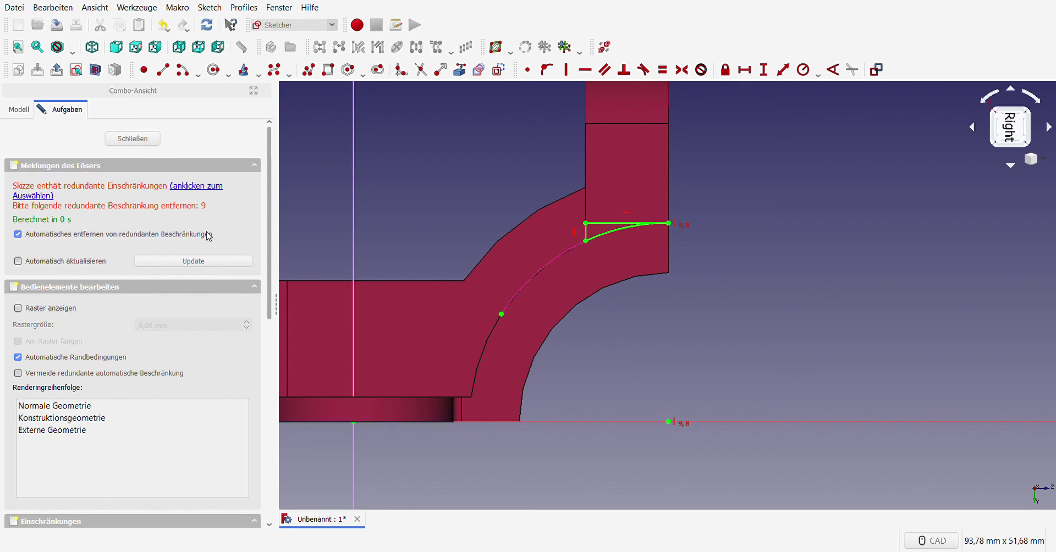
- Remove the redundant Constraint9 and close the sketch
{"action": "scroll", "coordinate": [197, 352], "scroll_direction": "down", "scroll_amount": 2}
{"action": "scroll", "coordinate": [190, 415], "scroll_direction": "down", "scroll_amount": 4}
{"action": "scroll", "coordinate": [176, 429], "scroll_direction": "down", "scroll_amount": 1}
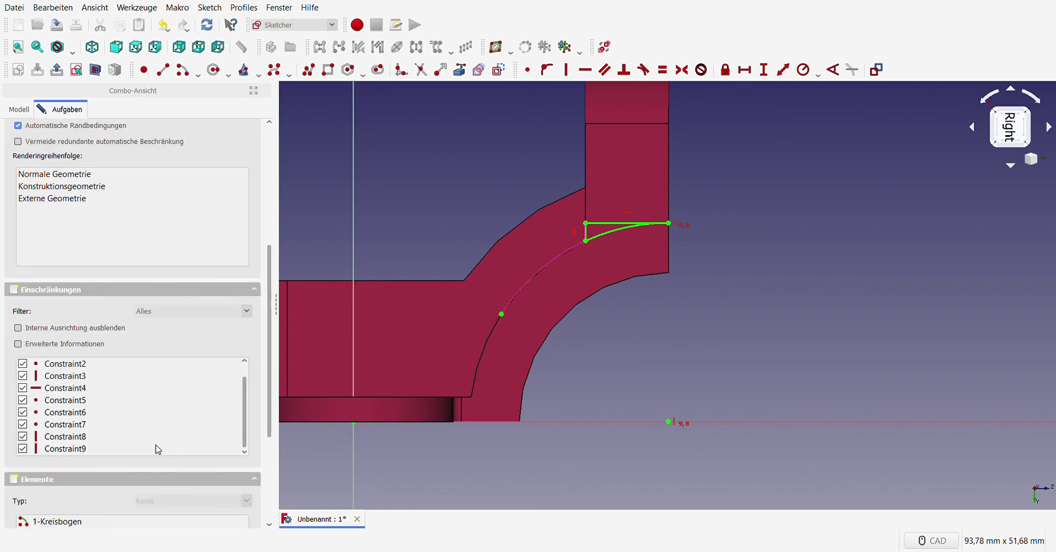
{"action": "left_click", "coordinate": [157, 450]}
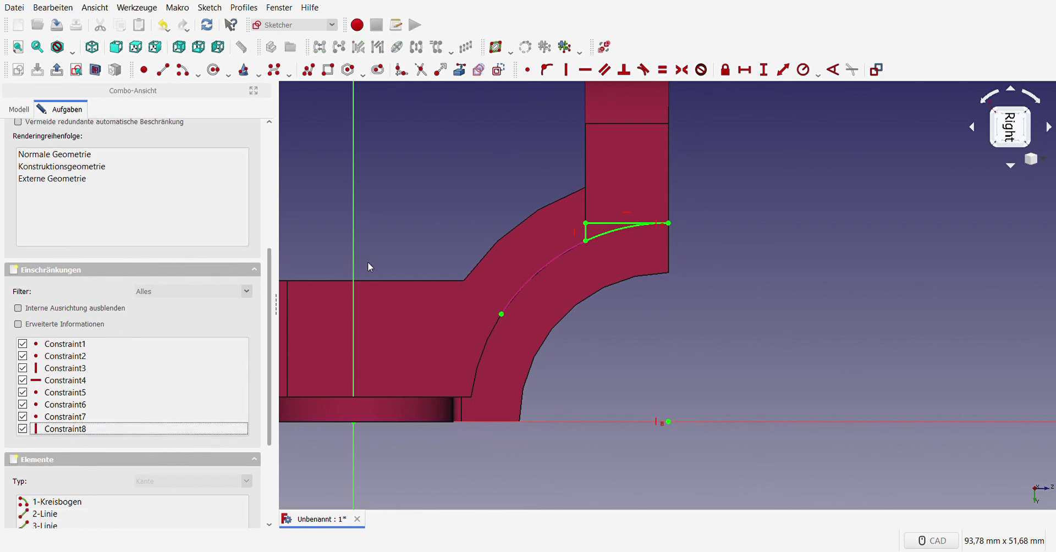
{"action": "scroll", "coordinate": [368, 261], "scroll_direction": "up", "scroll_amount": 2}
{"action": "scroll", "coordinate": [154, 213], "scroll_direction": "up", "scroll_amount": 3}
{"action": "scroll", "coordinate": [262, 224], "scroll_direction": "up", "scroll_amount": 3}
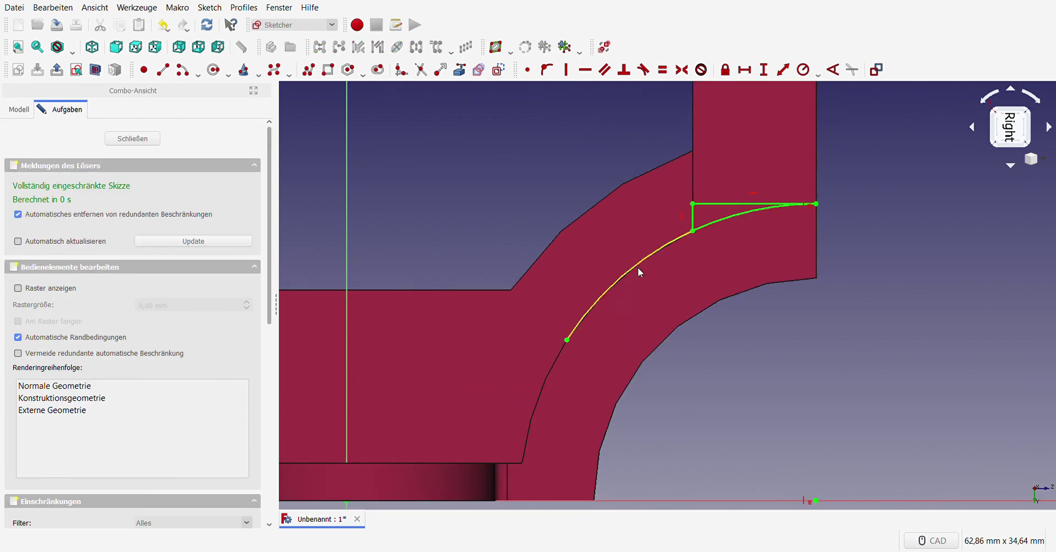
{"action": "scroll", "coordinate": [637, 270], "scroll_direction": "down", "scroll_amount": 5}
{"action": "left_click", "coordinate": [133, 138]}
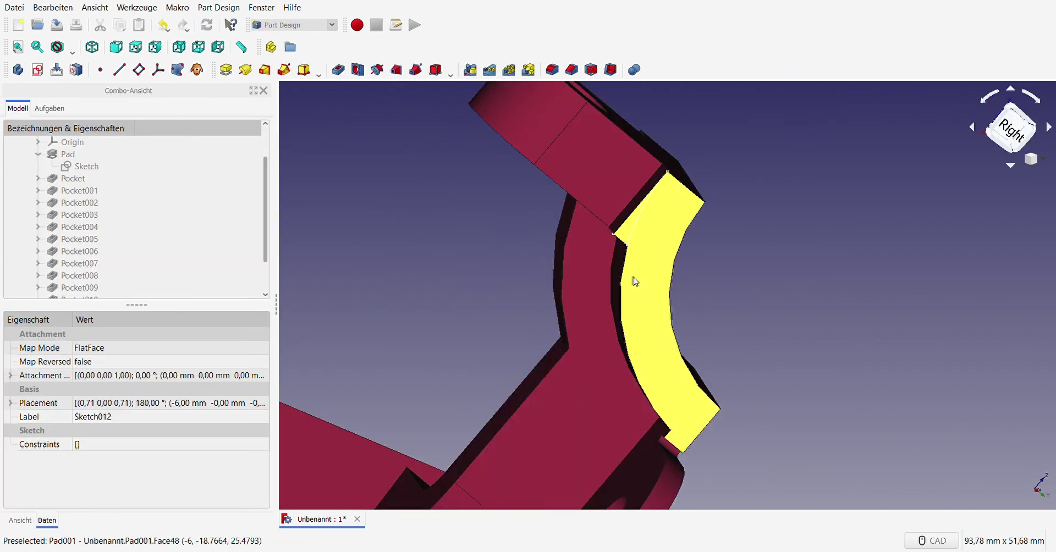
- Limit the pocket to face Pad001:Fläche44, then select the newly cut pocket face
{"action": "middle_click_drag", "start_coordinate": [423, 266], "coordinate": [481, 281]}
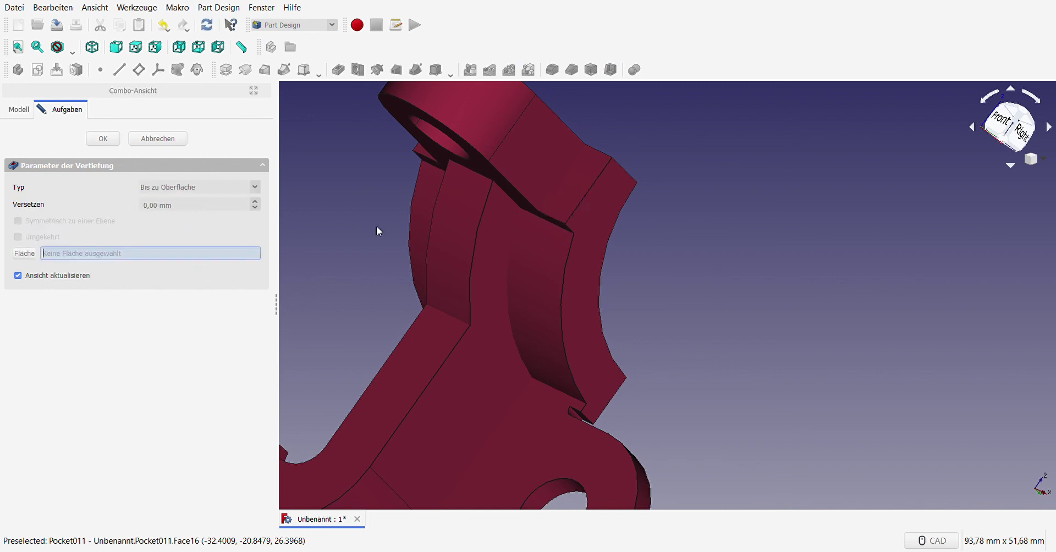
{"action": "left_click", "coordinate": [528, 170]}
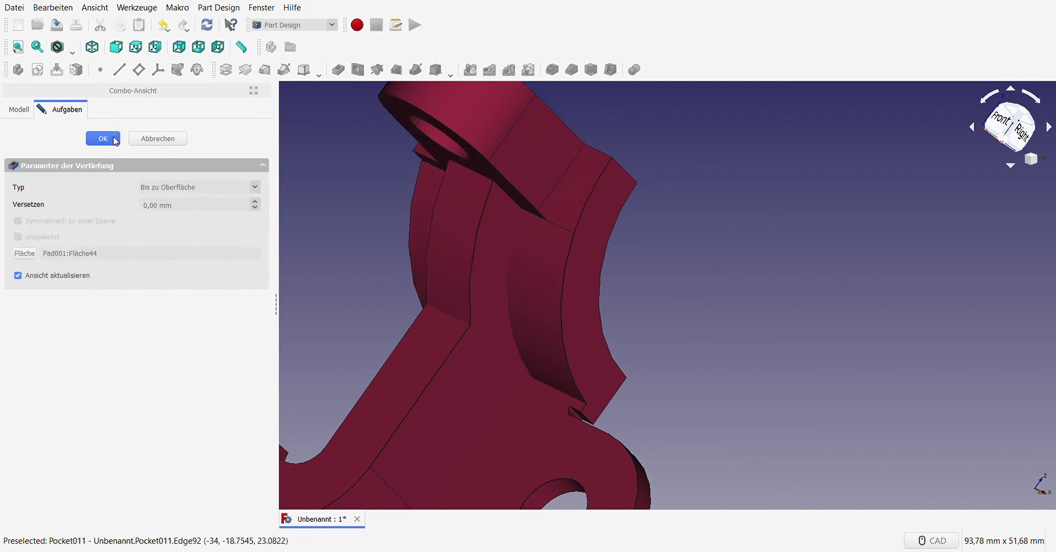
{"action": "mouse_move", "coordinate": [327, 211]}
{"action": "middle_mouse_down"}
{"action": "mouse_move", "coordinate": [440, 231]}
{"action": "mouse_move", "coordinate": [319, 201]}
{"action": "mouse_move", "coordinate": [460, 240]}
{"action": "mouse_move", "coordinate": [528, 235]}
{"action": "middle_mouse_up"}
{"action": "left_click", "coordinate": [520, 219]}
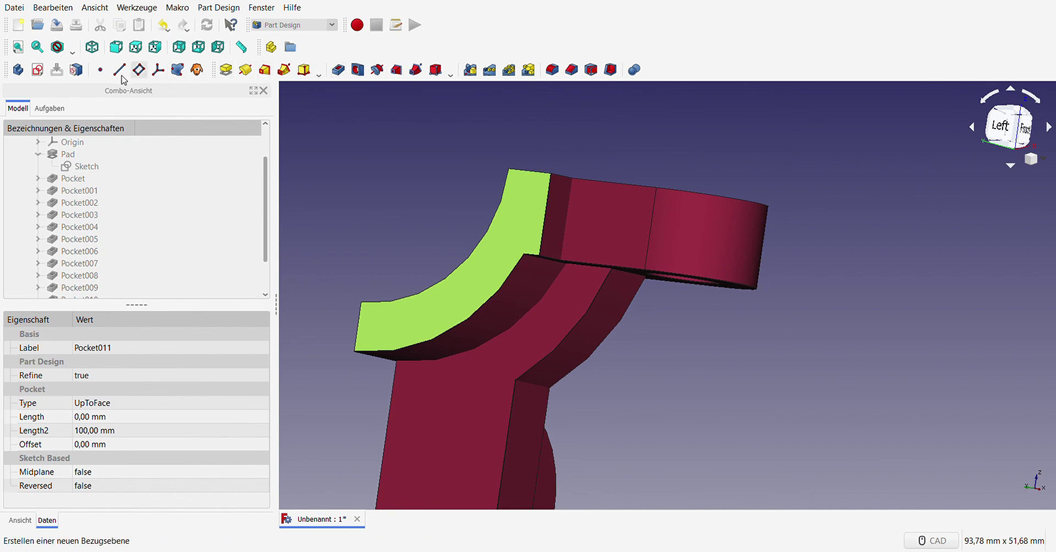
- Start a sketch on the selected face and import the curved pocket edge as reference
{"action": "left_click", "coordinate": [37, 70]}
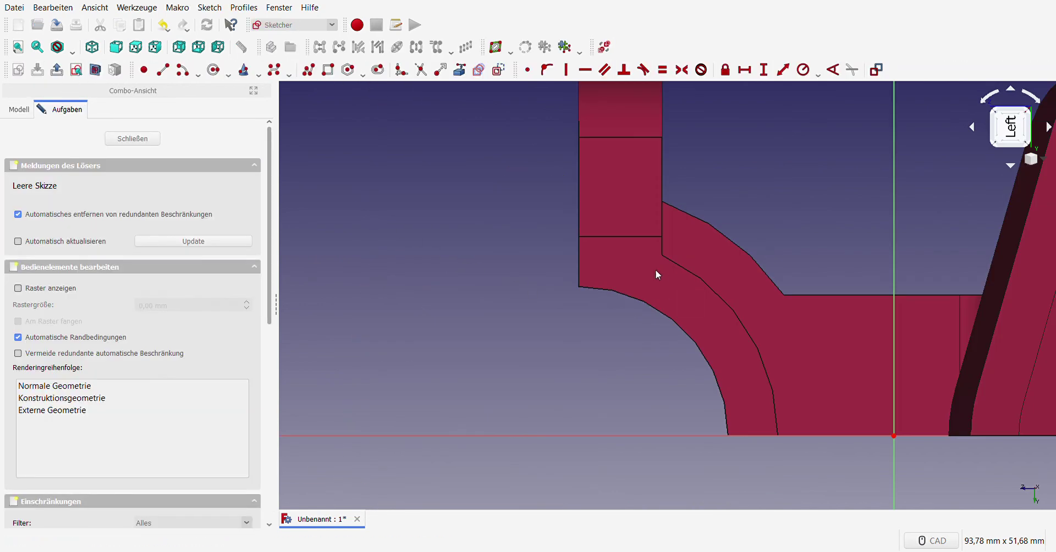
{"action": "scroll", "coordinate": [655, 270], "scroll_direction": "up", "scroll_amount": 3}
{"action": "scroll", "coordinate": [487, 213], "scroll_direction": "down", "scroll_amount": 3}
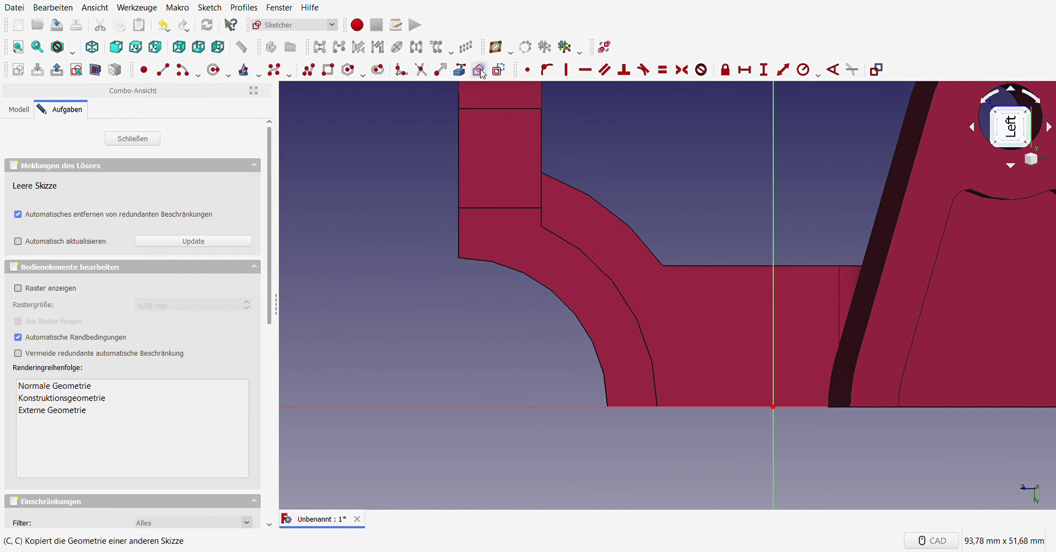
{"action": "left_click", "coordinate": [461, 70]}
{"action": "left_click", "coordinate": [585, 259]}
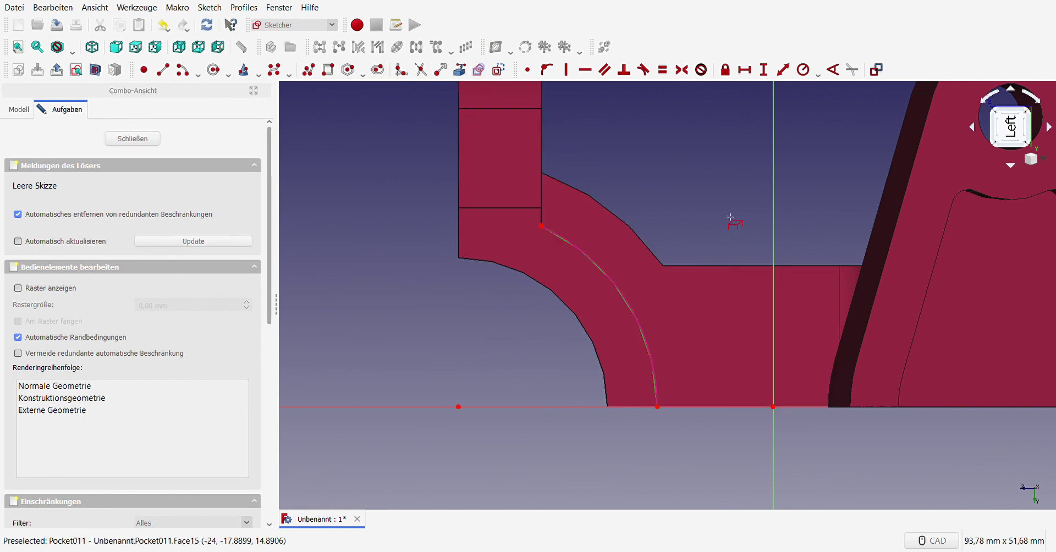
- Draw an arc centred on the horizontal axis, its left end vertically above the centre
{"action": "left_click", "coordinate": [182, 69]}
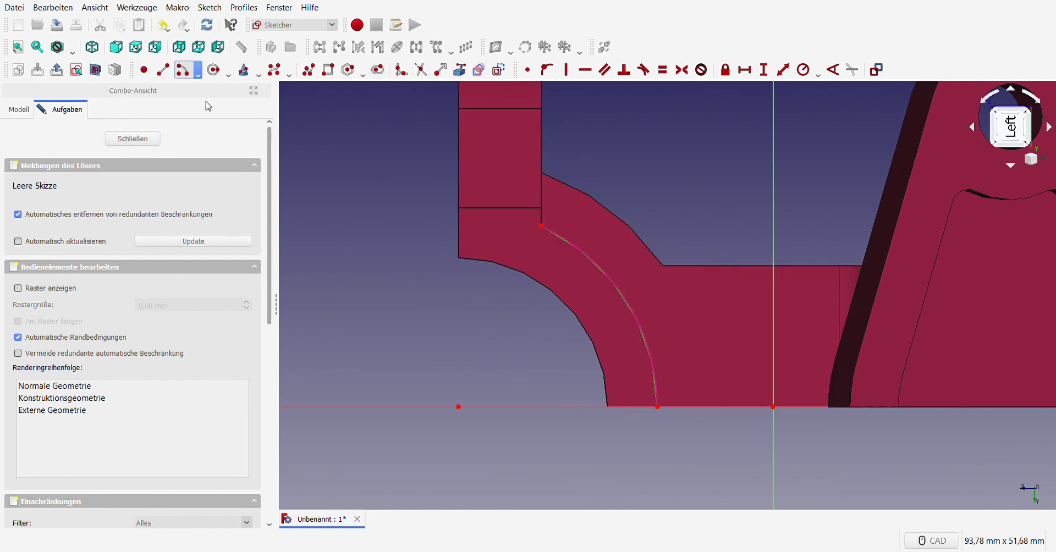
{"action": "left_click", "coordinate": [458, 407]}
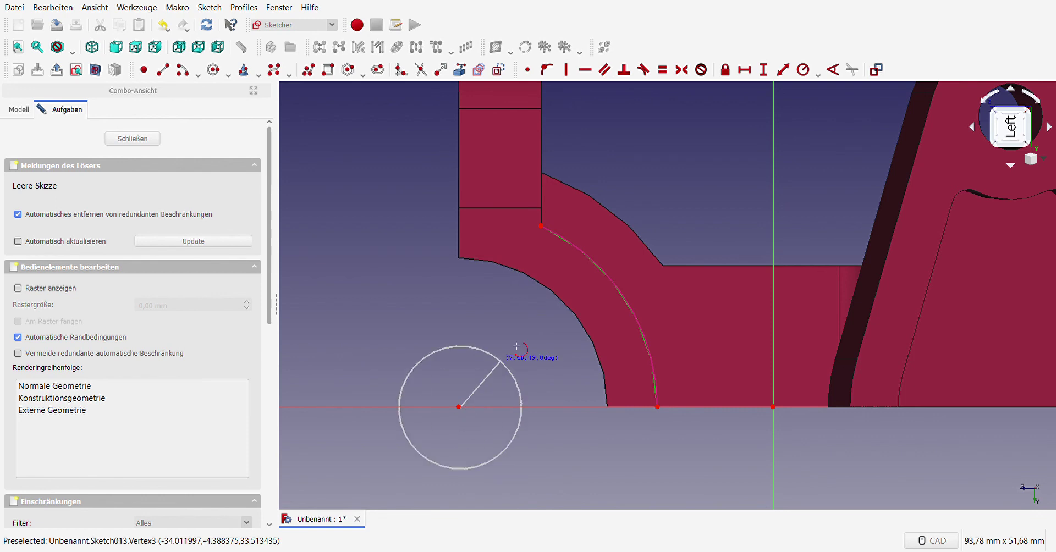
{"action": "left_click", "coordinate": [542, 224]}
{"action": "left_click", "coordinate": [460, 209]}
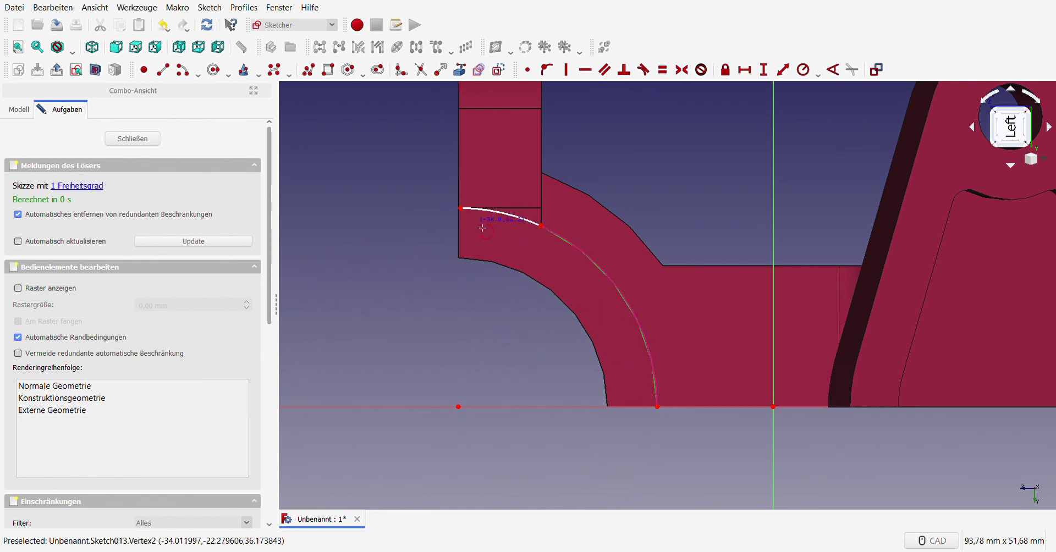
{"action": "scroll", "coordinate": [506, 179], "scroll_direction": "up", "scroll_amount": 1}
{"action": "scroll", "coordinate": [500, 184], "scroll_direction": "down", "scroll_amount": 1}
{"action": "right_click", "coordinate": [498, 186]}
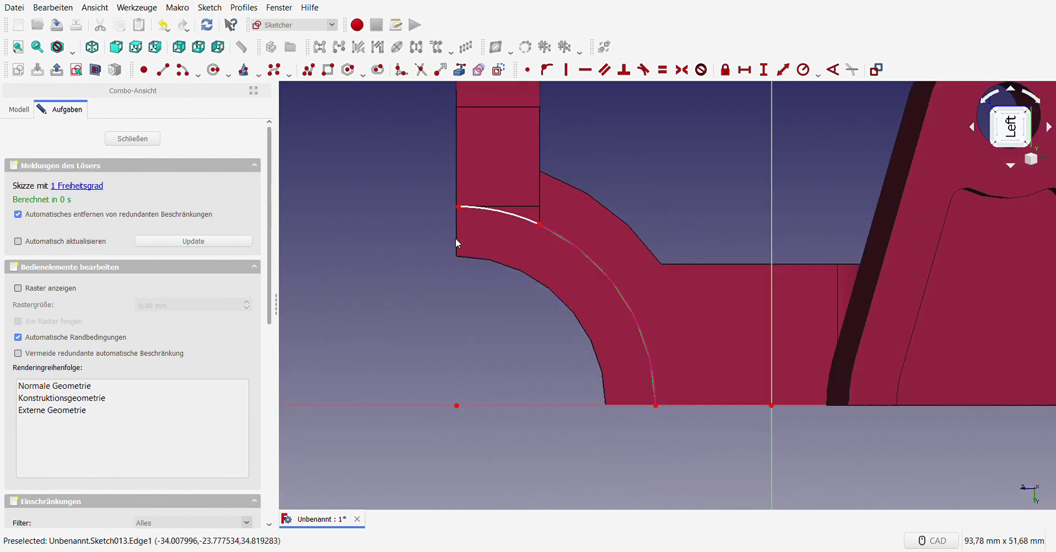
{"action": "left_click", "coordinate": [459, 207]}
{"action": "left_click", "coordinate": [457, 406]}
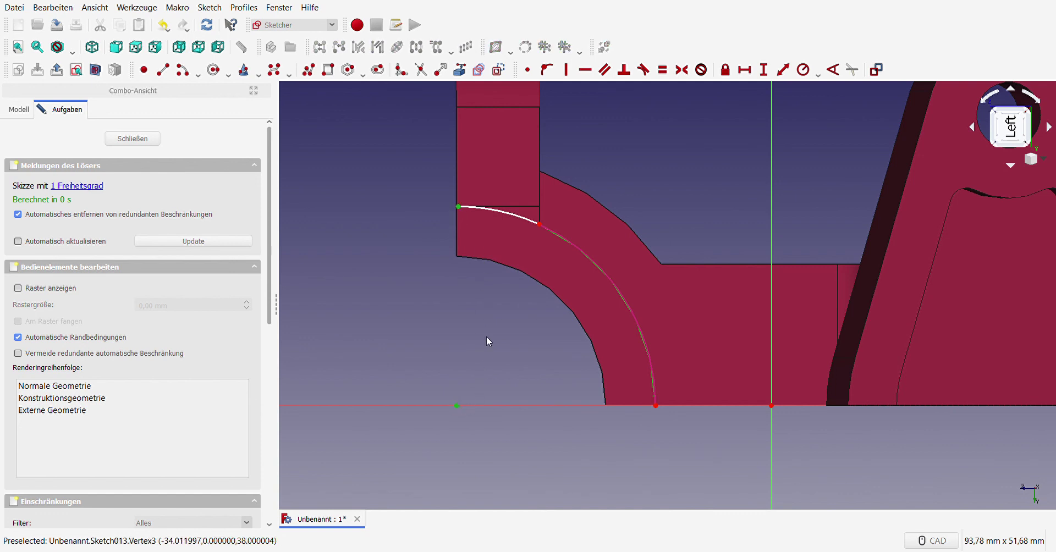
{"action": "left_click", "coordinate": [566, 70]}
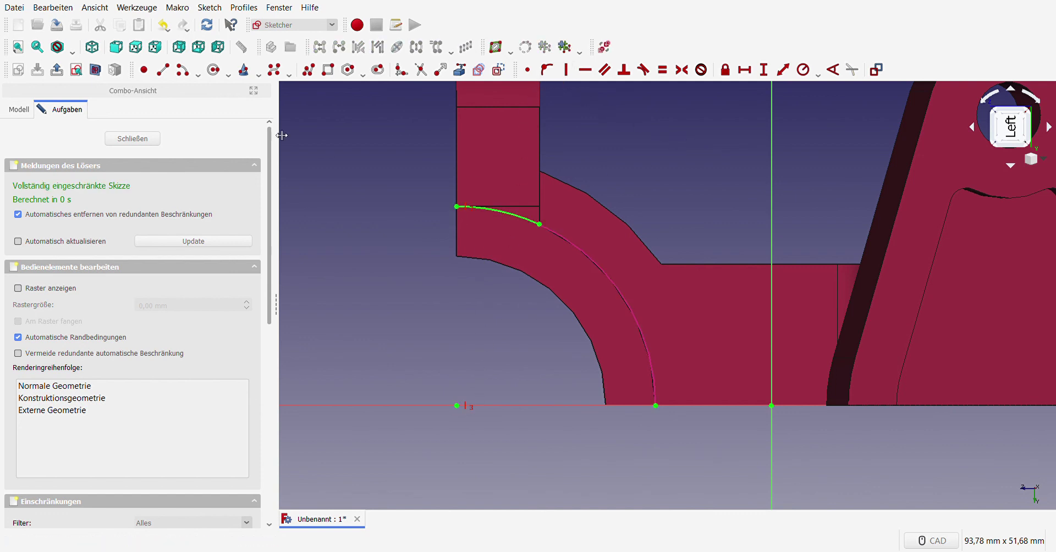
- Draw a horizontal line from the arc's end and a second line back to the curve
{"action": "left_click", "coordinate": [163, 70]}
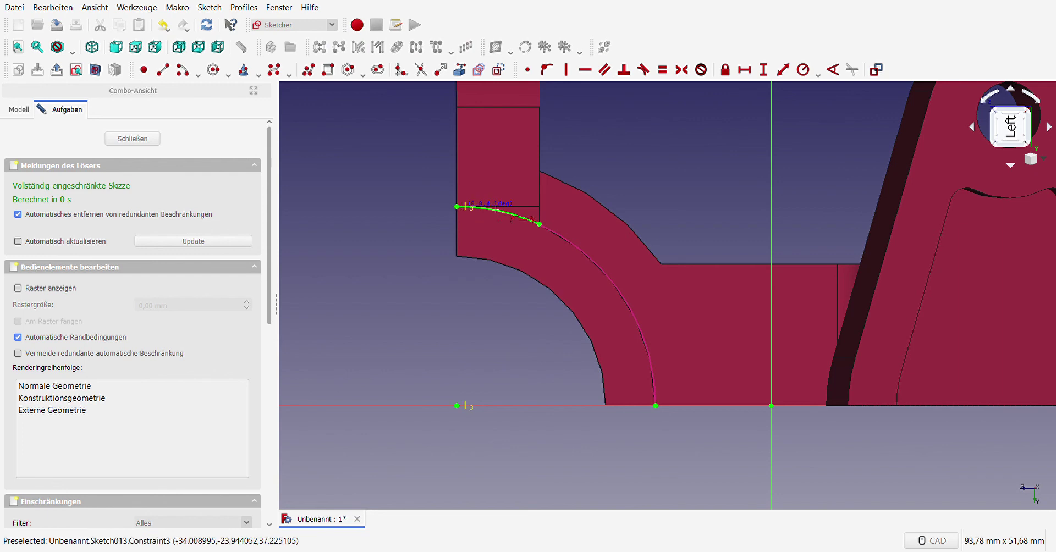
{"action": "left_click", "coordinate": [541, 207]}
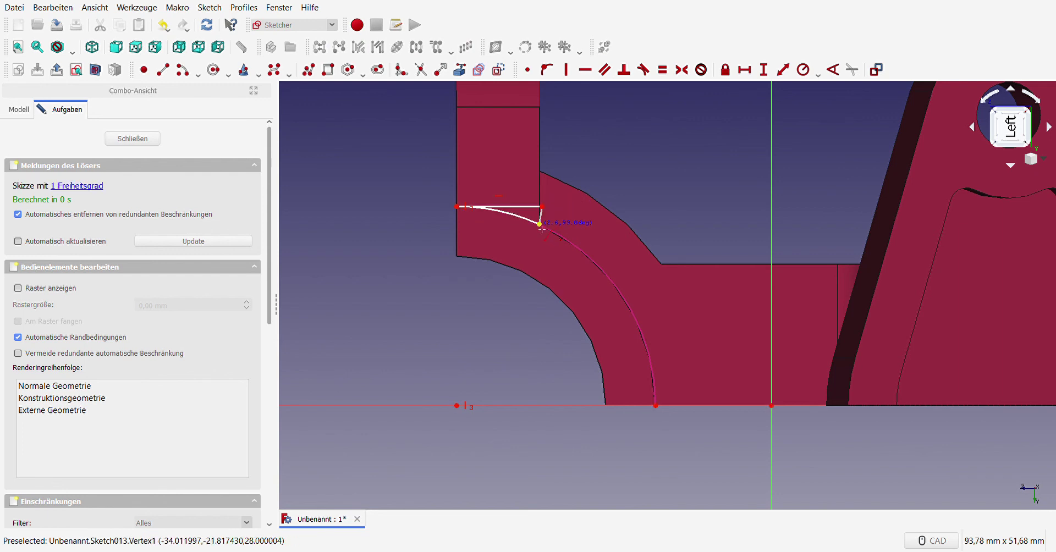
{"action": "left_click", "coordinate": [539, 224]}
{"action": "scroll", "coordinate": [545, 217], "scroll_direction": "up", "scroll_amount": 5}
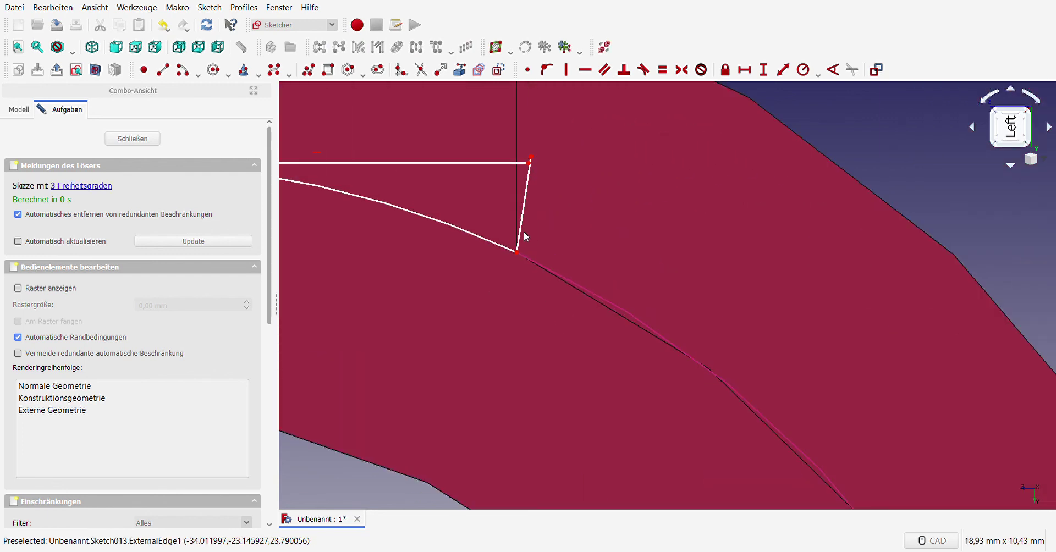
{"action": "left_click_drag", "start_coordinate": [522, 235], "coordinate": [538, 223]}
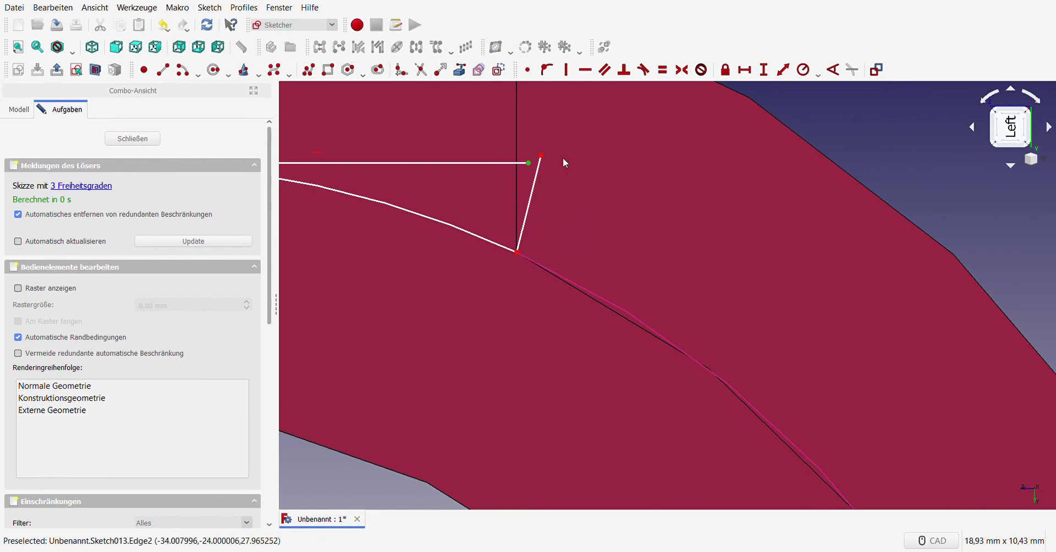
- Join the two line endpoints, make the slanted line vertical, and close the sketch
{"action": "left_click", "coordinate": [541, 156]}
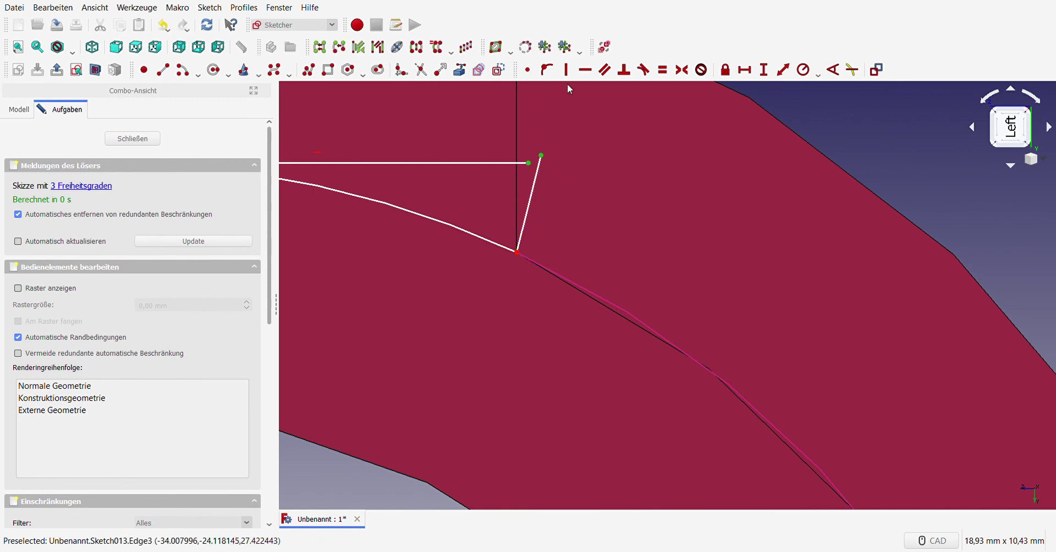
{"action": "left_click", "coordinate": [527, 70]}
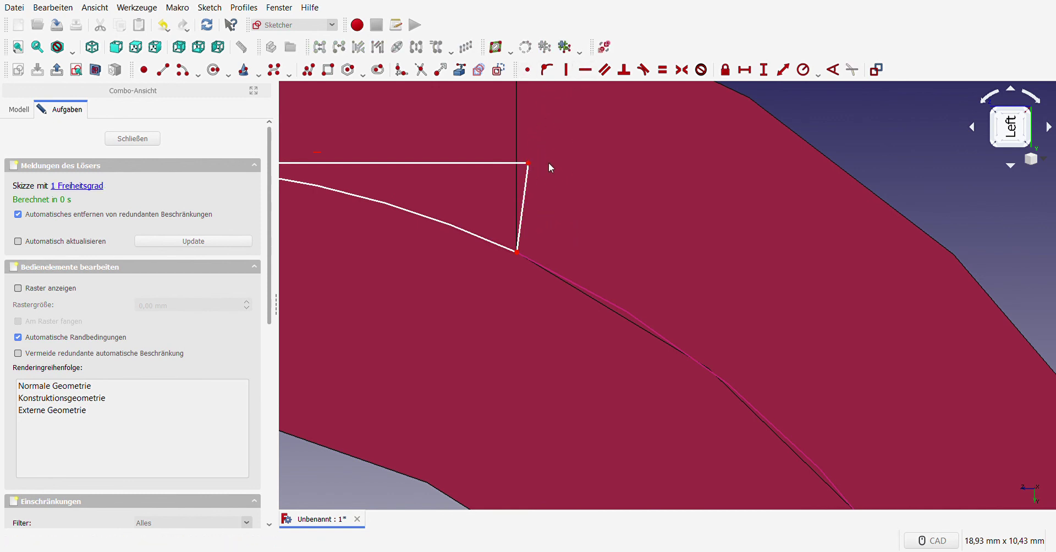
{"action": "left_click", "coordinate": [519, 237]}
{"action": "left_click", "coordinate": [566, 69]}
{"action": "scroll", "coordinate": [534, 271], "scroll_direction": "down", "scroll_amount": 2}
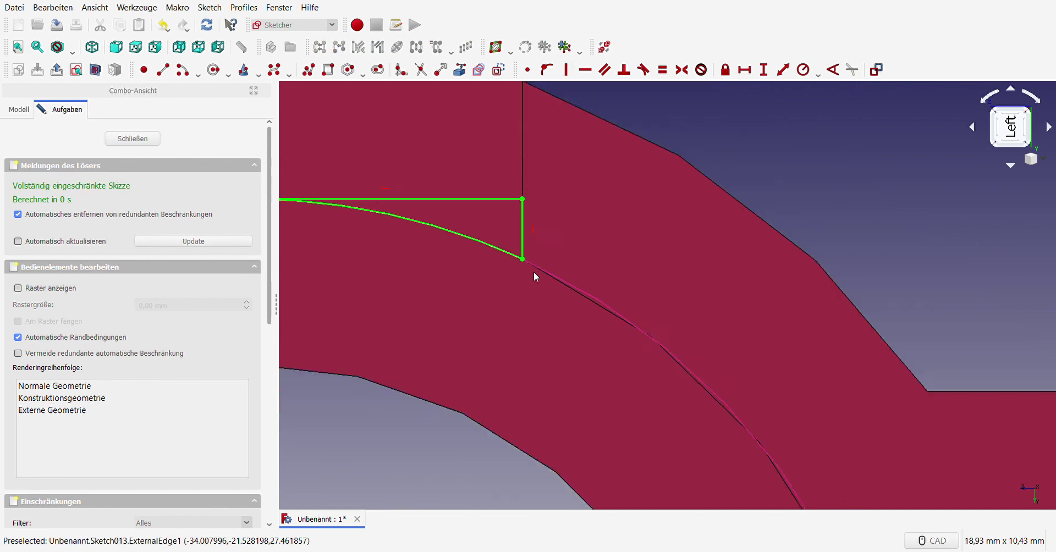
{"action": "scroll", "coordinate": [534, 272], "scroll_direction": "down", "scroll_amount": 3}
{"action": "left_click", "coordinate": [132, 139]}
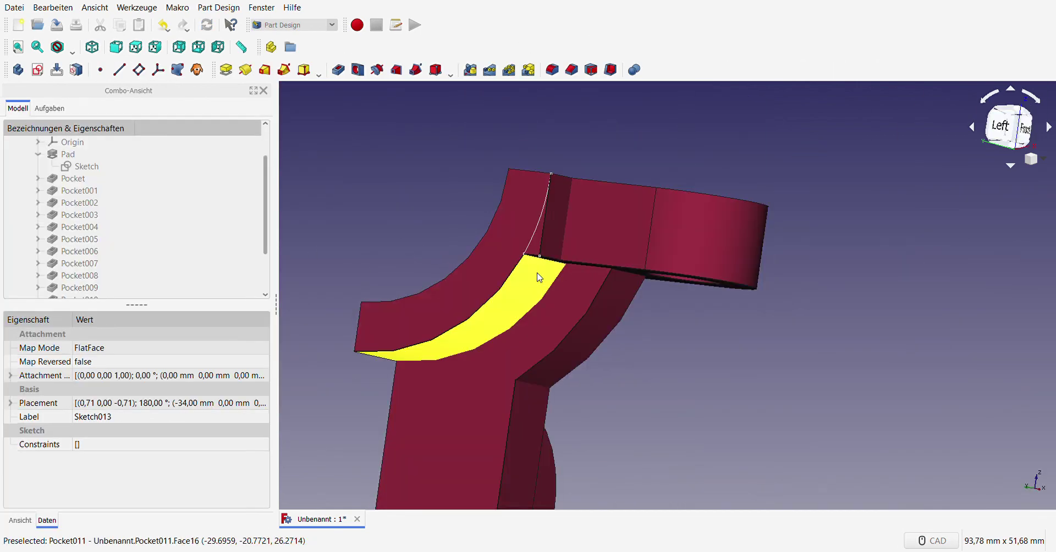
- Pocket the sketch up to a face of Pocket011 using 'Bis zu Oberfläche'
{"action": "left_click", "coordinate": [338, 70]}
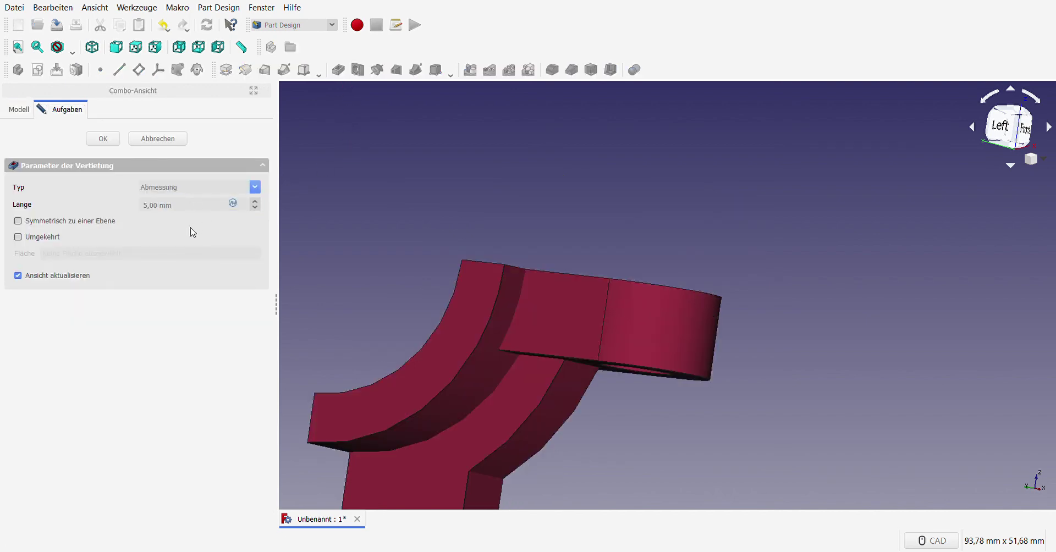
{"action": "key", "text": "Down"}
{"action": "key", "text": "Down"}
{"action": "key", "text": "Down"}
{"action": "left_click", "coordinate": [545, 328]}
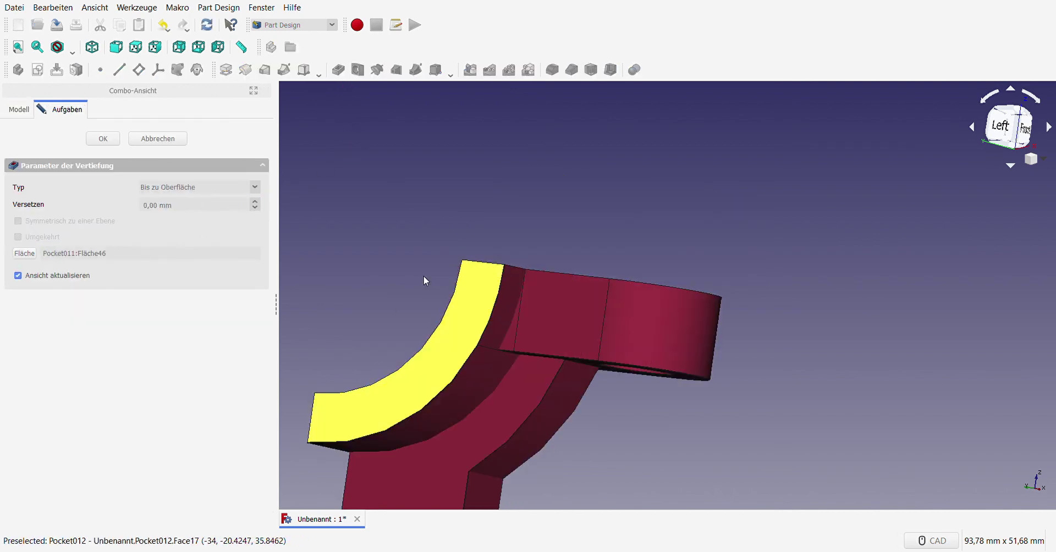
{"action": "left_click", "coordinate": [110, 140]}
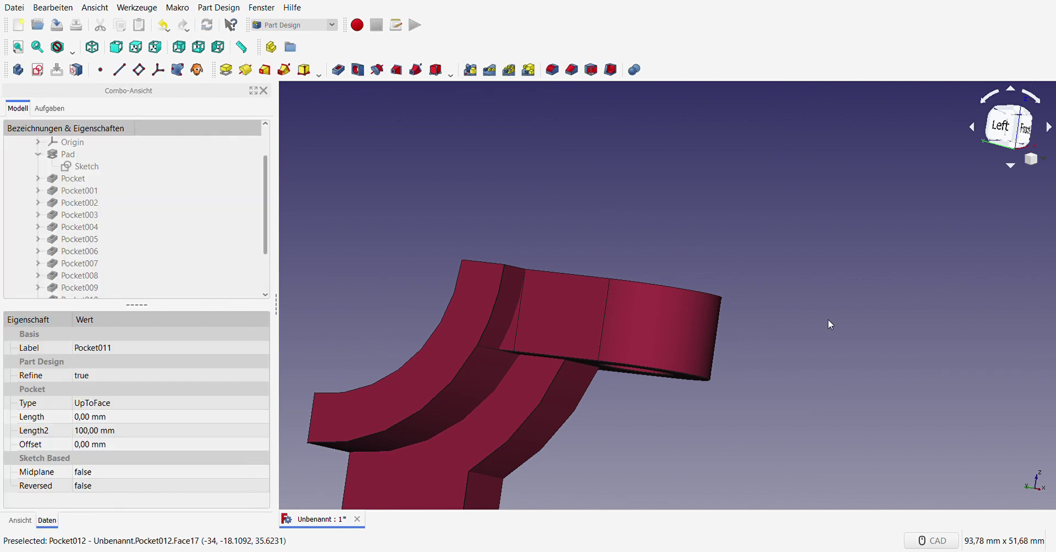
{"action": "mouse_move", "coordinate": [828, 321]}
{"action": "middle_mouse_down"}
{"action": "mouse_move", "coordinate": [730, 351]}
{"action": "mouse_move", "coordinate": [739, 427]}
{"action": "middle_mouse_up"}
- Switch the bracket to Wireframe draw style (V, 3) and orbit around to inspect it
{"action": "scroll", "coordinate": [721, 341], "scroll_direction": "down", "scroll_amount": 5}
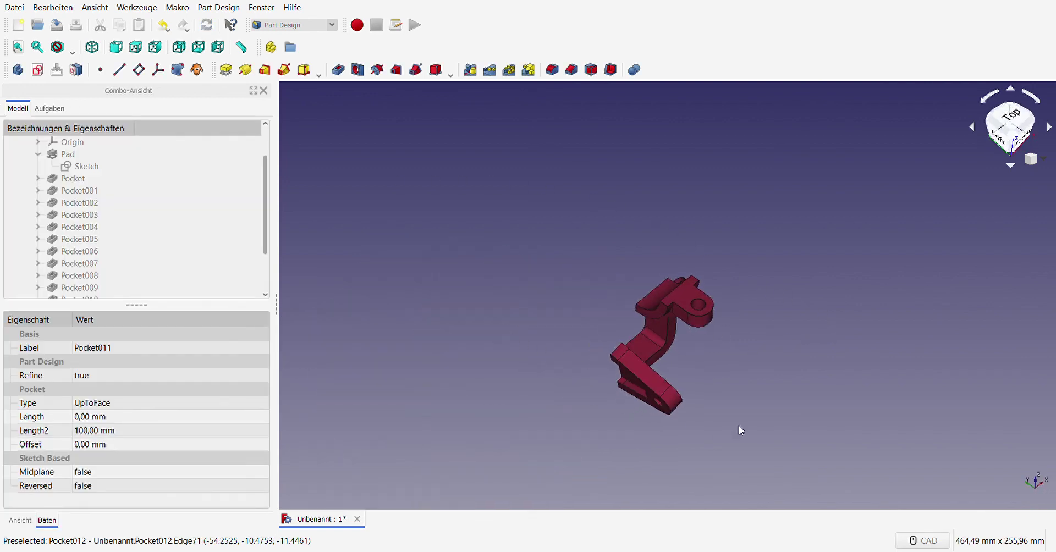
{"action": "scroll", "coordinate": [765, 403], "scroll_direction": "up", "scroll_amount": 2}
{"action": "mouse_move", "coordinate": [613, 445]}
{"action": "middle_mouse_down"}
{"action": "mouse_move", "coordinate": [592, 417]}
{"action": "mouse_move", "coordinate": [481, 432]}
{"action": "middle_mouse_up"}
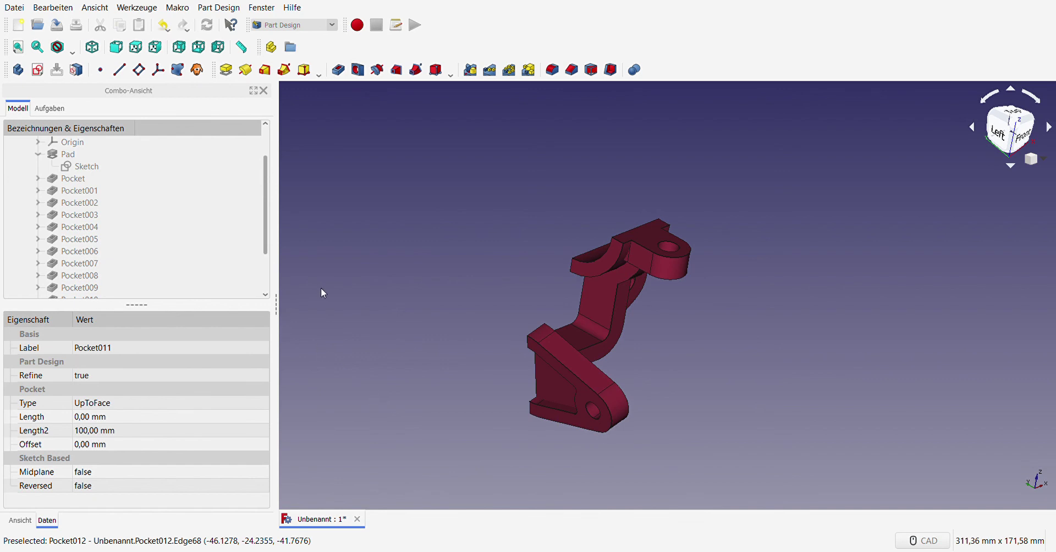
{"action": "middle_click_drag", "start_coordinate": [783, 387], "coordinate": [706, 421]}
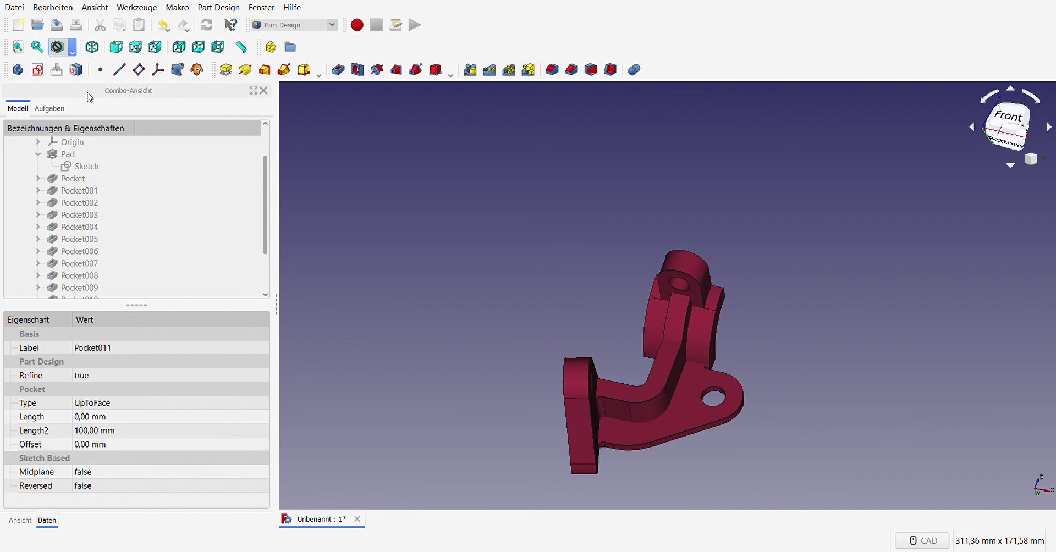
{"action": "key", "text": "v"}
{"action": "key", "text": "3"}
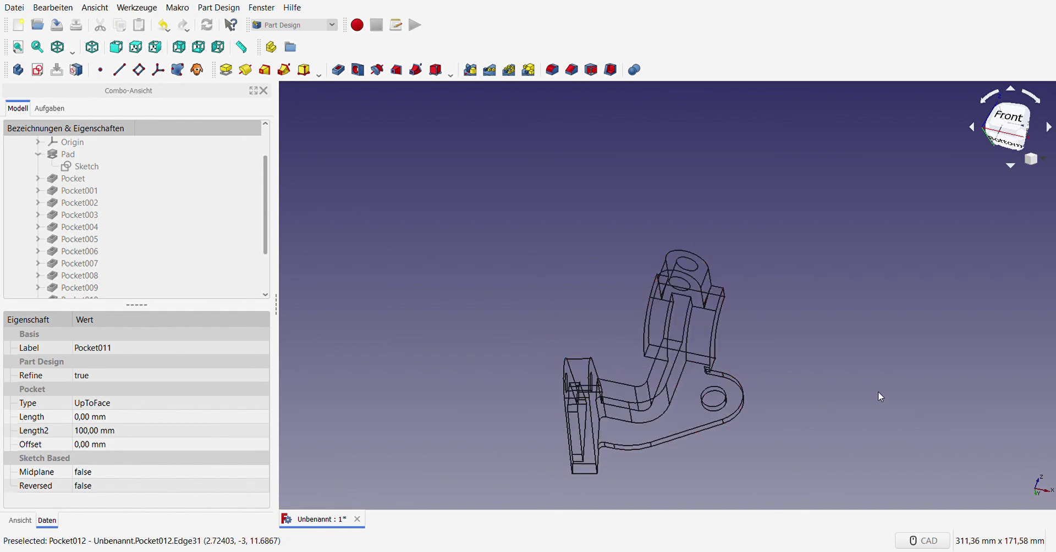
{"action": "mouse_move", "coordinate": [877, 391]}
{"action": "middle_mouse_down"}
{"action": "mouse_move", "coordinate": [787, 365]}
{"action": "mouse_move", "coordinate": [752, 372]}
{"action": "middle_mouse_up"}
{"action": "mouse_move", "coordinate": [566, 341]}
{"action": "middle_mouse_down"}
{"action": "mouse_move", "coordinate": [604, 330]}
{"action": "mouse_move", "coordinate": [622, 365]}
{"action": "middle_mouse_up"}
{"action": "scroll", "coordinate": [659, 454], "scroll_direction": "up", "scroll_amount": 4}
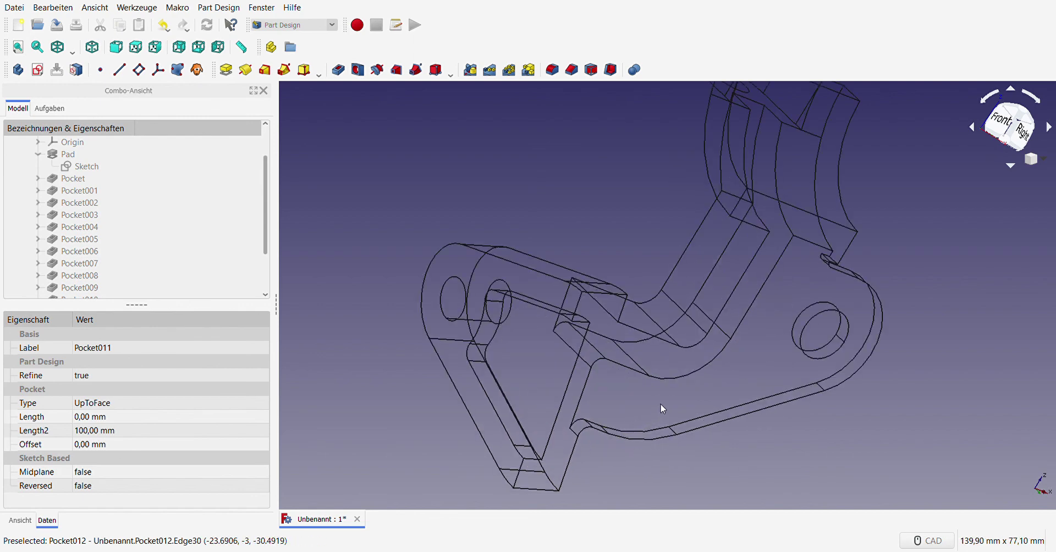
{"action": "scroll", "coordinate": [704, 377], "scroll_direction": "down", "scroll_amount": 2}
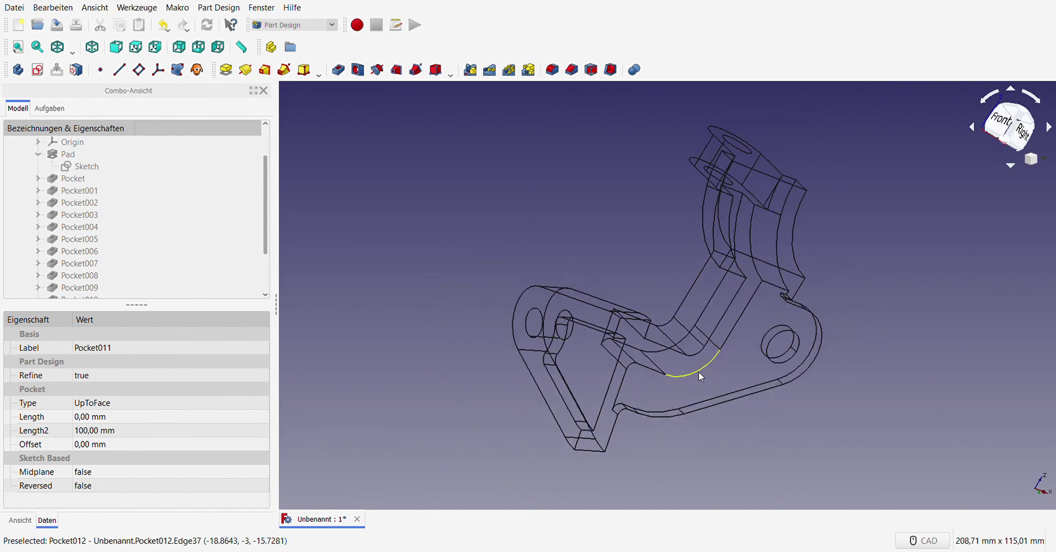
- Pick three bracket edges, Edge120, Edge38 and Edge119, for the 1,00 mm fillet
{"action": "left_click", "coordinate": [752, 237]}
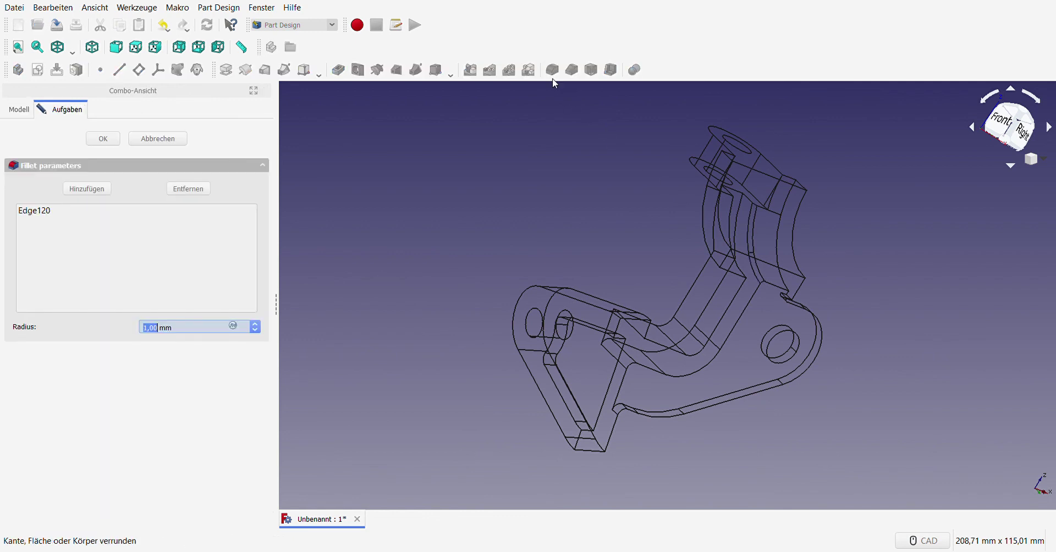
{"action": "left_click", "coordinate": [97, 189]}
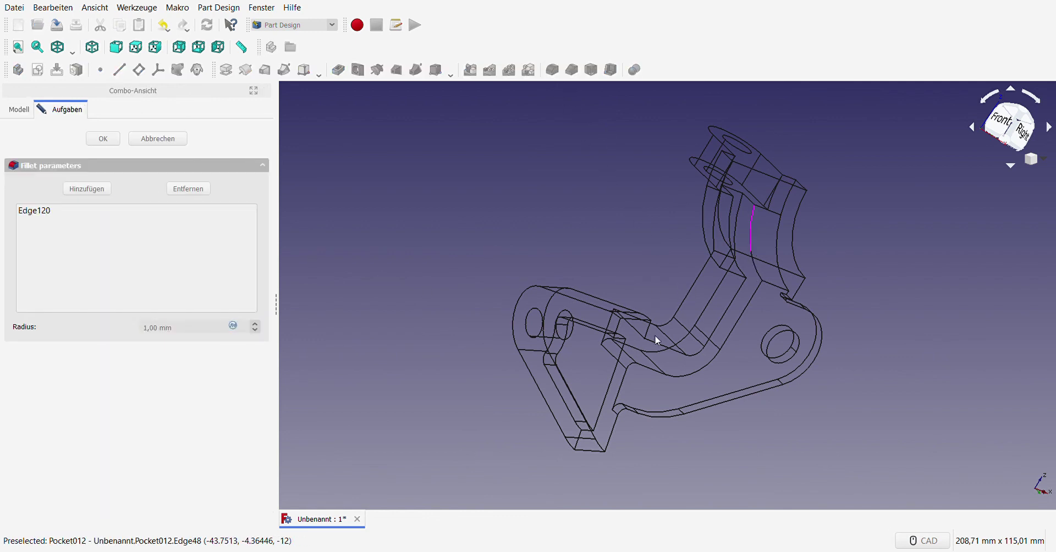
{"action": "left_click", "coordinate": [741, 330]}
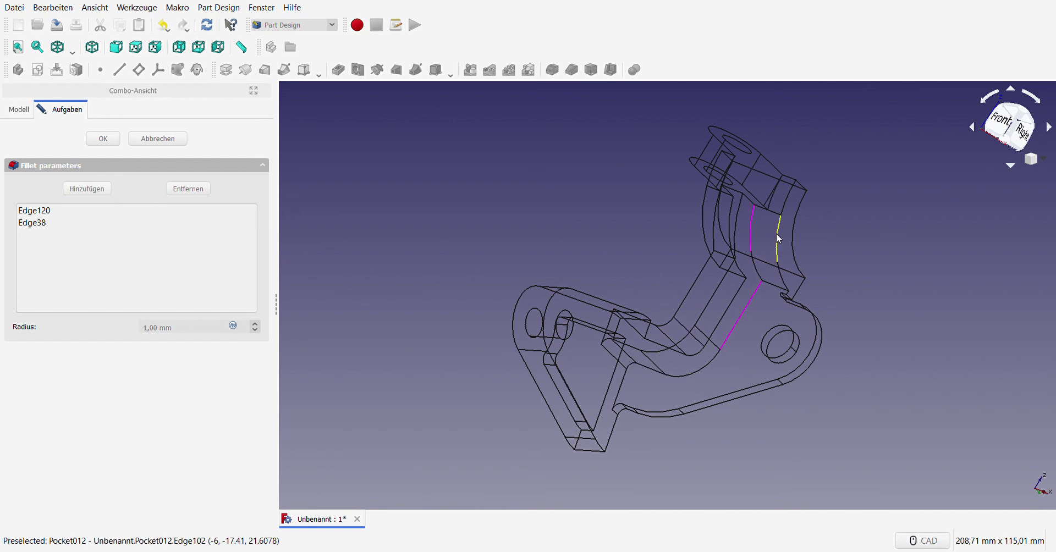
{"action": "scroll", "coordinate": [744, 203], "scroll_direction": "up", "scroll_amount": 5}
{"action": "left_click", "coordinate": [738, 194]}
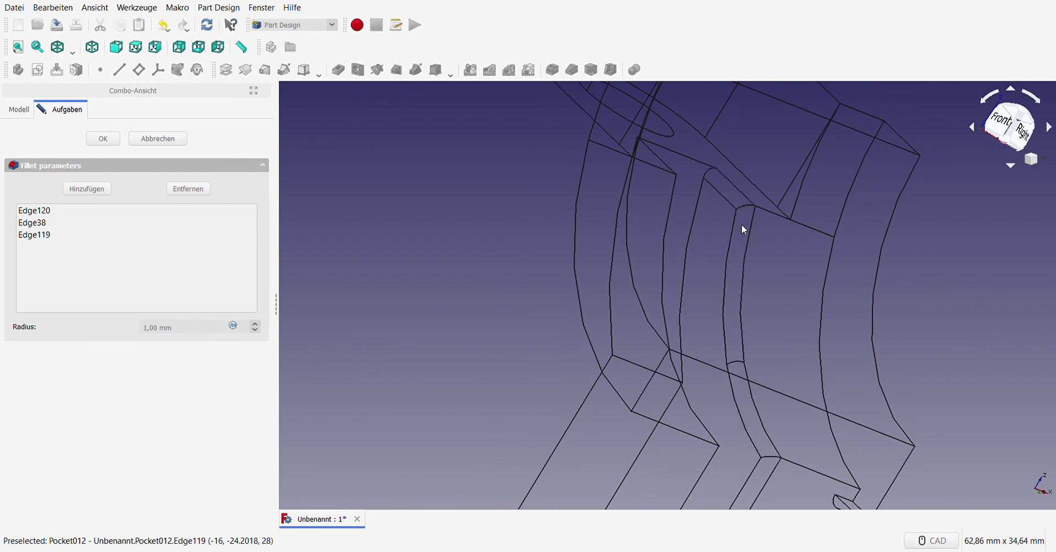
{"action": "scroll", "coordinate": [741, 225], "scroll_direction": "down", "scroll_amount": 5}
- From a front view, add the clamp slot's top edge Edge131 as the fourth fillet edge
{"action": "mouse_move", "coordinate": [561, 254]}
{"action": "middle_mouse_down"}
{"action": "mouse_move", "coordinate": [761, 297]}
{"action": "mouse_move", "coordinate": [777, 328]}
{"action": "mouse_move", "coordinate": [556, 258]}
{"action": "mouse_move", "coordinate": [608, 269]}
{"action": "mouse_move", "coordinate": [617, 250]}
{"action": "mouse_move", "coordinate": [717, 226]}
{"action": "middle_mouse_up"}
{"action": "scroll", "coordinate": [722, 226], "scroll_direction": "up", "scroll_amount": 5}
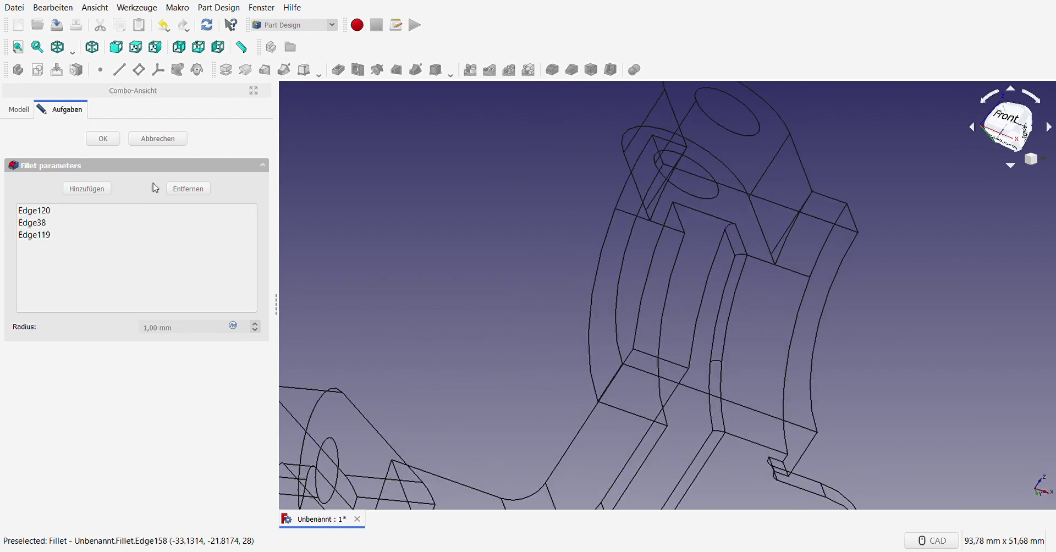
{"action": "left_click", "coordinate": [722, 225]}
{"action": "left_click", "coordinate": [699, 218]}
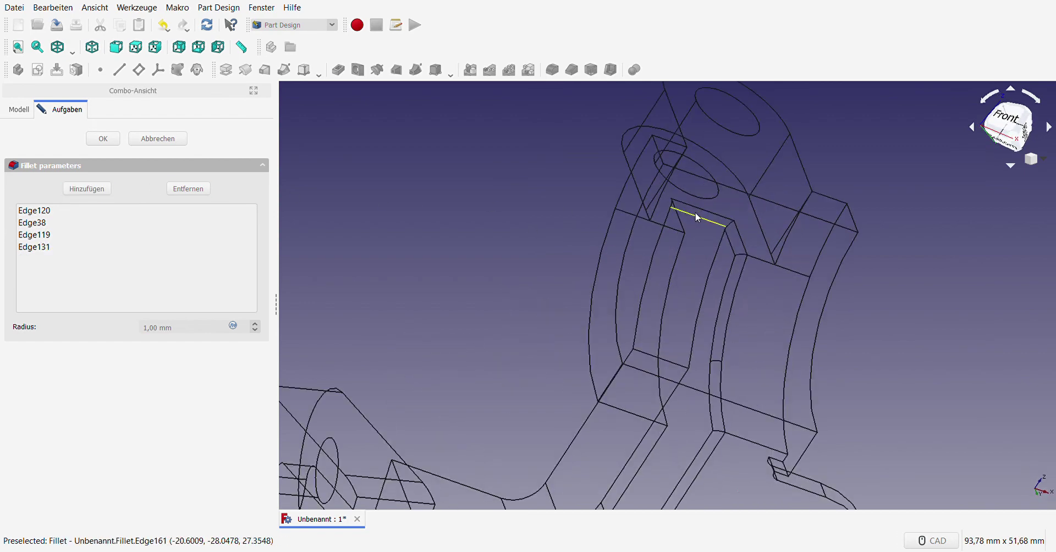
{"action": "scroll", "coordinate": [686, 228], "scroll_direction": "down", "scroll_amount": 4}
{"action": "mouse_move", "coordinate": [460, 243]}
{"action": "middle_mouse_down"}
{"action": "mouse_move", "coordinate": [558, 332]}
{"action": "mouse_move", "coordinate": [424, 309]}
{"action": "mouse_move", "coordinate": [422, 262]}
{"action": "middle_mouse_up"}
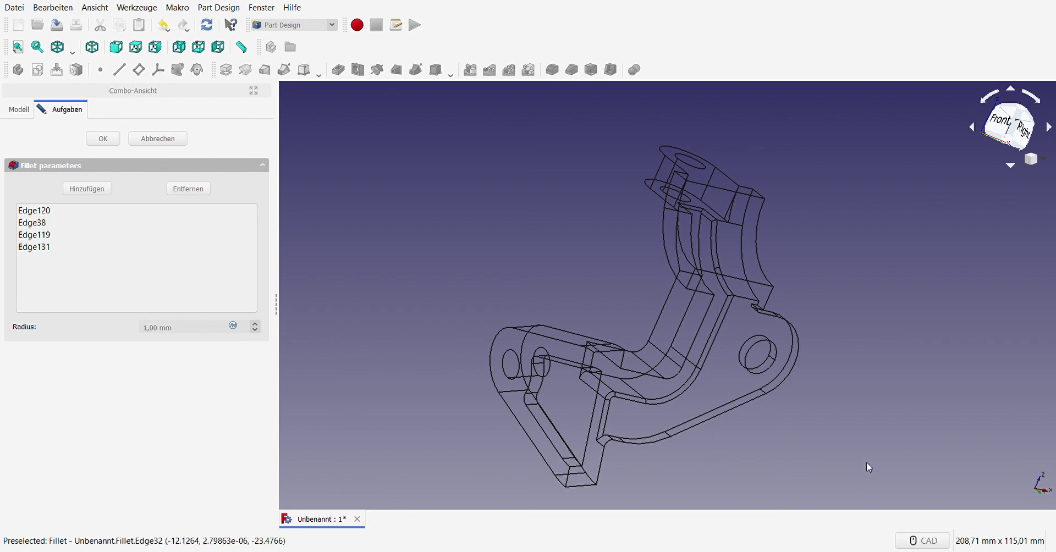
{"action": "mouse_move", "coordinate": [867, 467]}
{"action": "middle_mouse_down"}
{"action": "mouse_move", "coordinate": [822, 396]}
{"action": "mouse_move", "coordinate": [834, 436]}
{"action": "mouse_move", "coordinate": [872, 436]}
{"action": "mouse_move", "coordinate": [668, 329]}
{"action": "middle_mouse_up"}
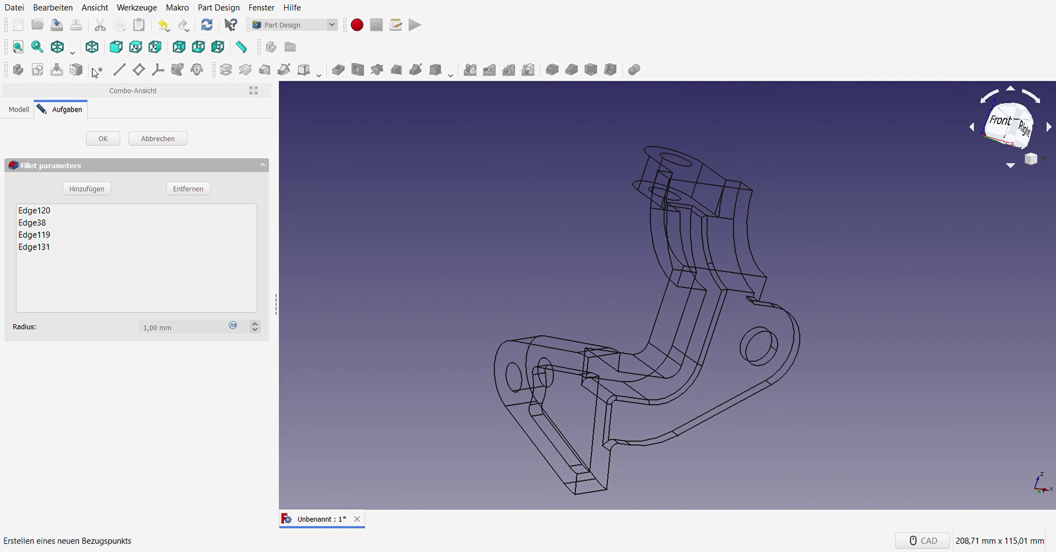
- Add the inner vertical slot edge Edge118 and the lower inner edge Edge117 to the fillet
{"action": "left_click", "coordinate": [87, 189]}
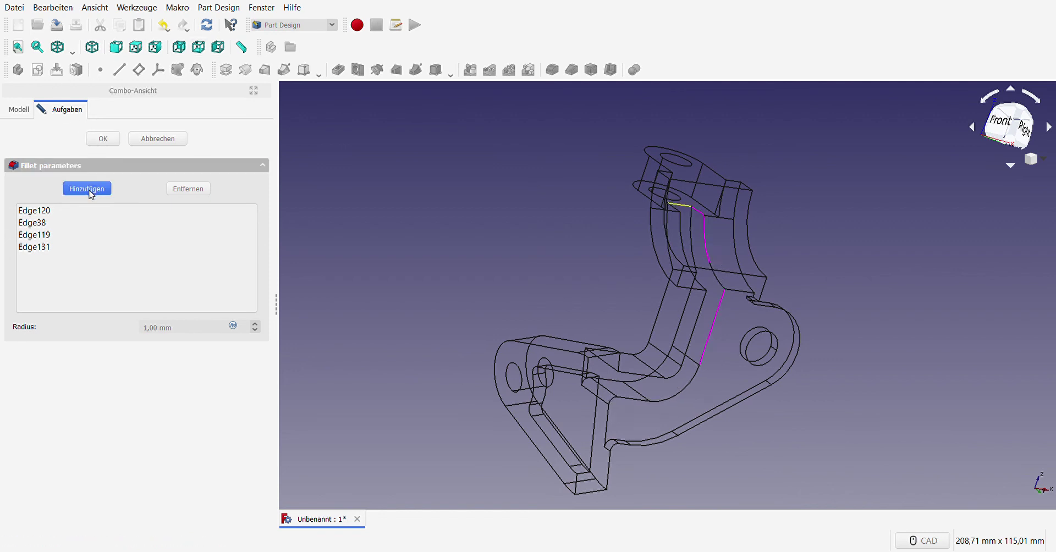
{"action": "left_click", "coordinate": [694, 253]}
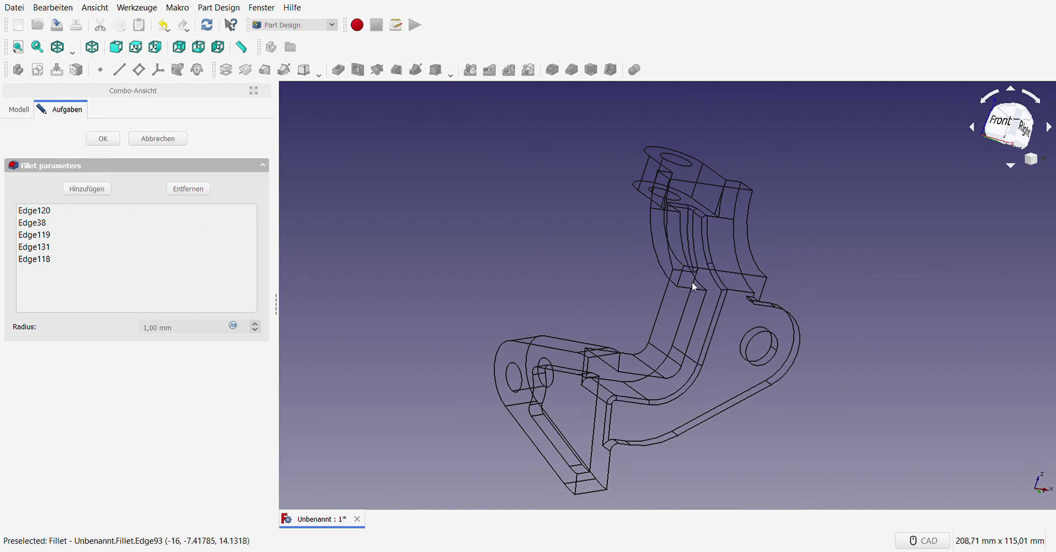
{"action": "mouse_move", "coordinate": [476, 284]}
{"action": "middle_mouse_down"}
{"action": "mouse_move", "coordinate": [555, 272]}
{"action": "mouse_move", "coordinate": [706, 295]}
{"action": "mouse_move", "coordinate": [550, 294]}
{"action": "middle_mouse_up"}
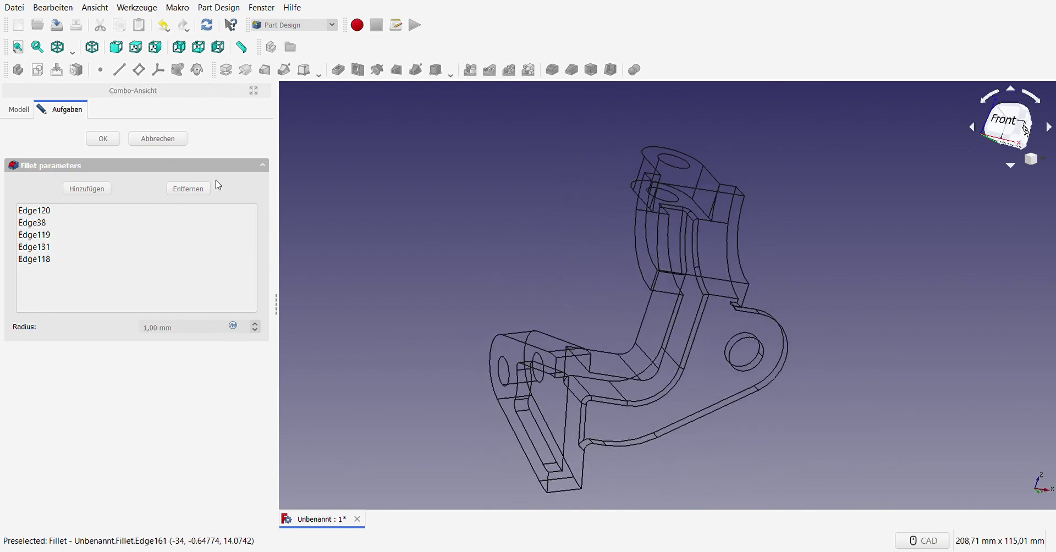
{"action": "left_click", "coordinate": [87, 189]}
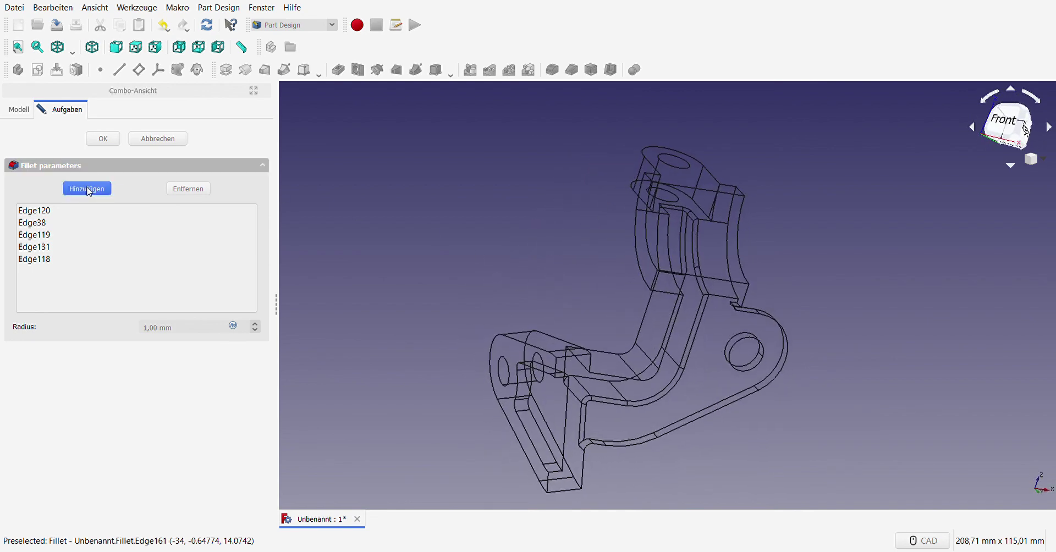
{"action": "left_click", "coordinate": [672, 316]}
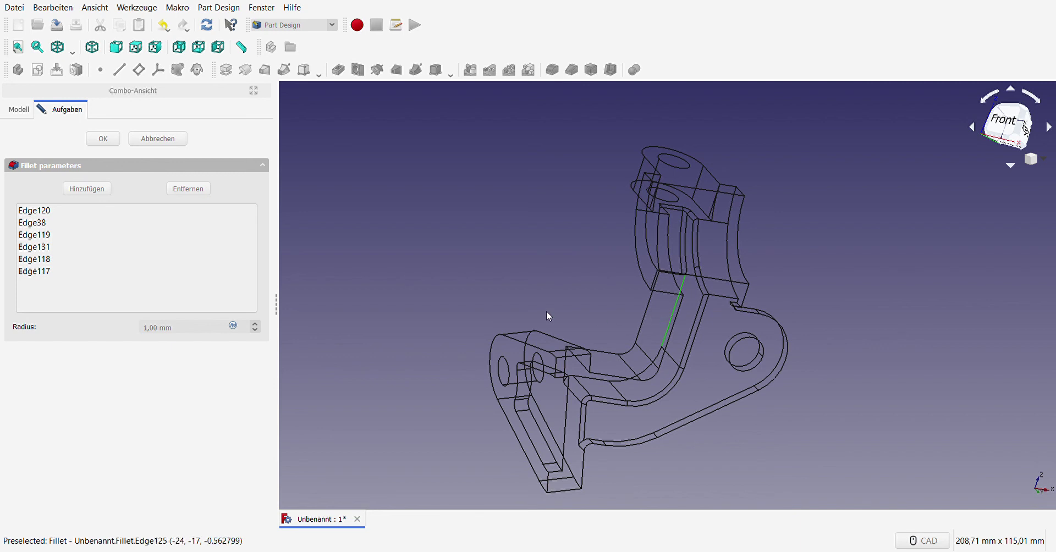
- Add the curved bottom edge Edge115, then select Edge115 and Edge117 in the edge list
{"action": "left_click", "coordinate": [109, 191]}
{"action": "left_click", "coordinate": [39, 275]}
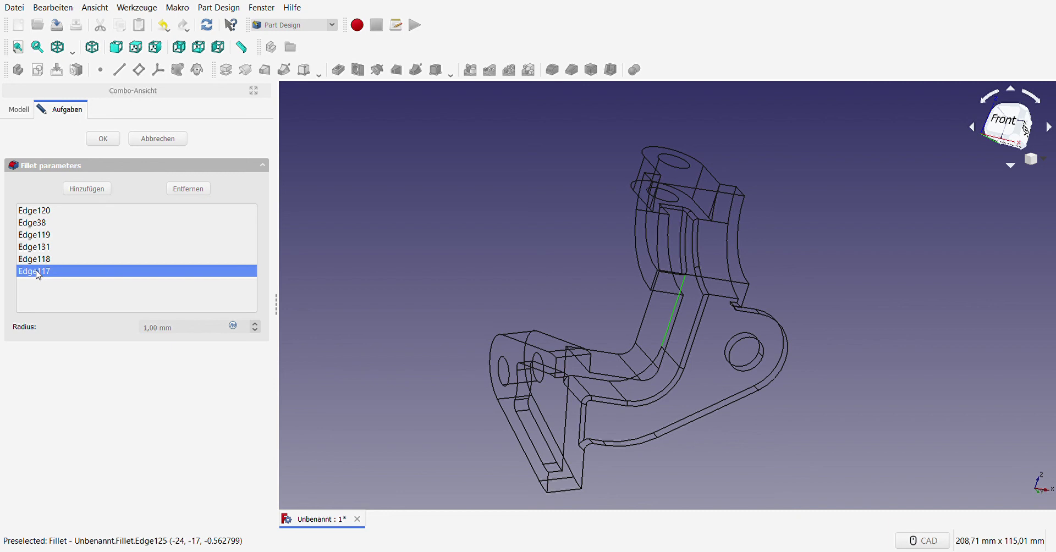
{"action": "left_click", "coordinate": [87, 188]}
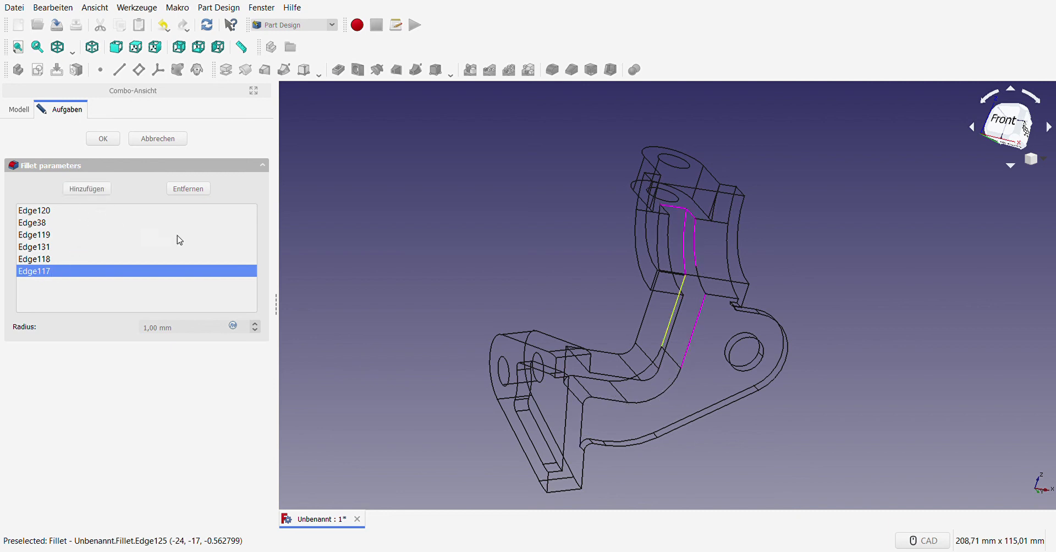
{"action": "left_click", "coordinate": [658, 364]}
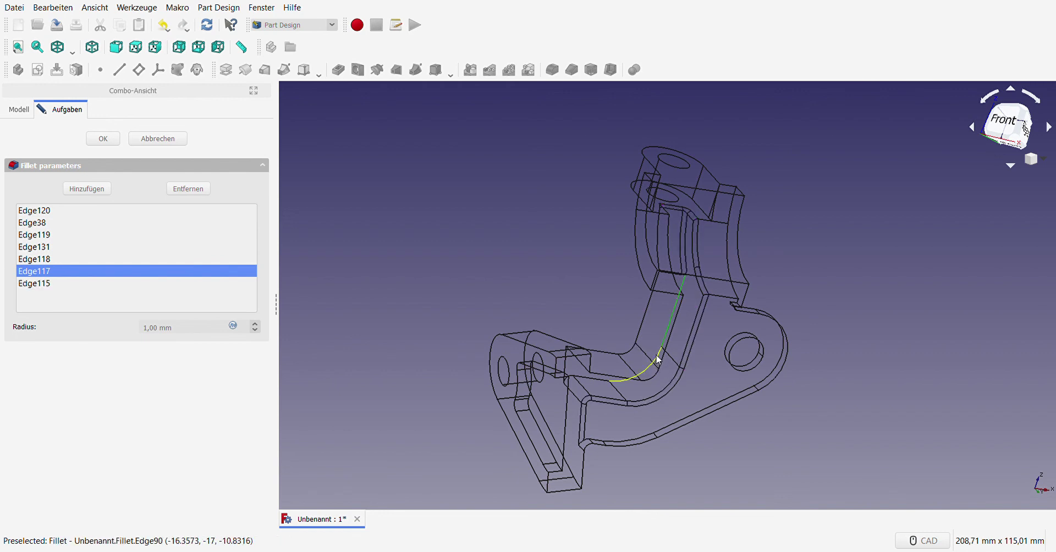
{"action": "left_click", "coordinate": [46, 285]}
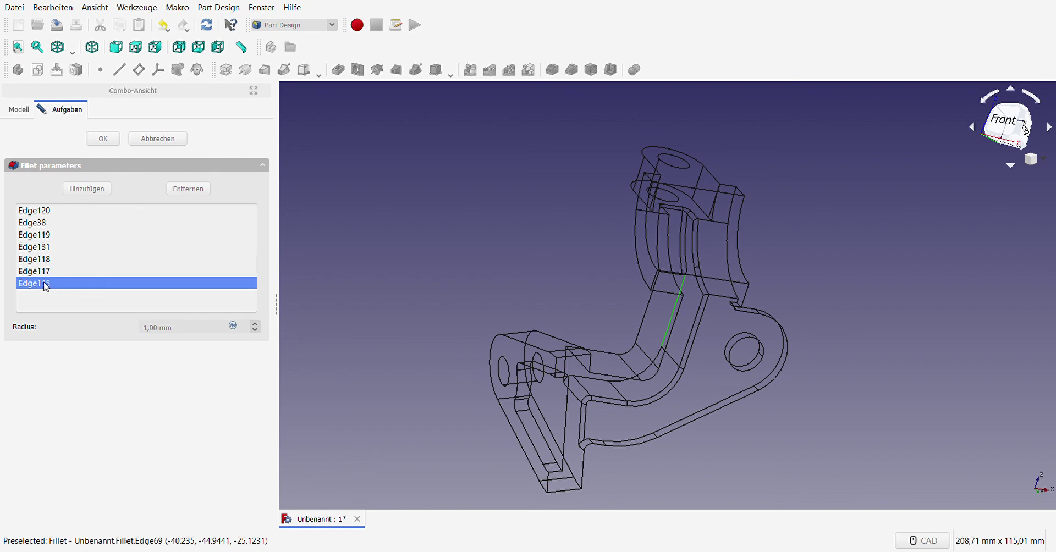
{"action": "left_click", "coordinate": [49, 274]}
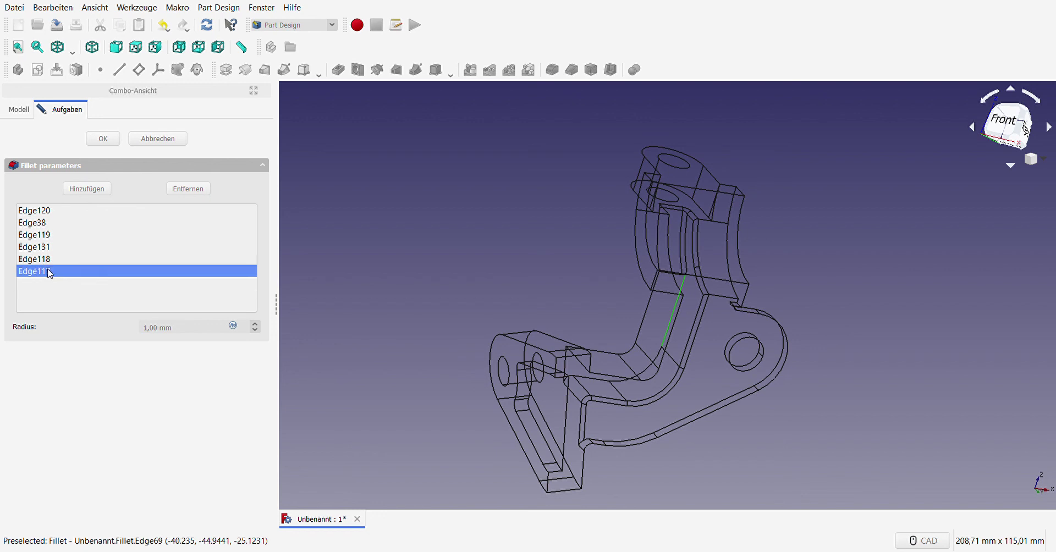
- Delete Edge117 and Edge118 from the fillet's edge list
{"action": "key", "text": "Delete"}
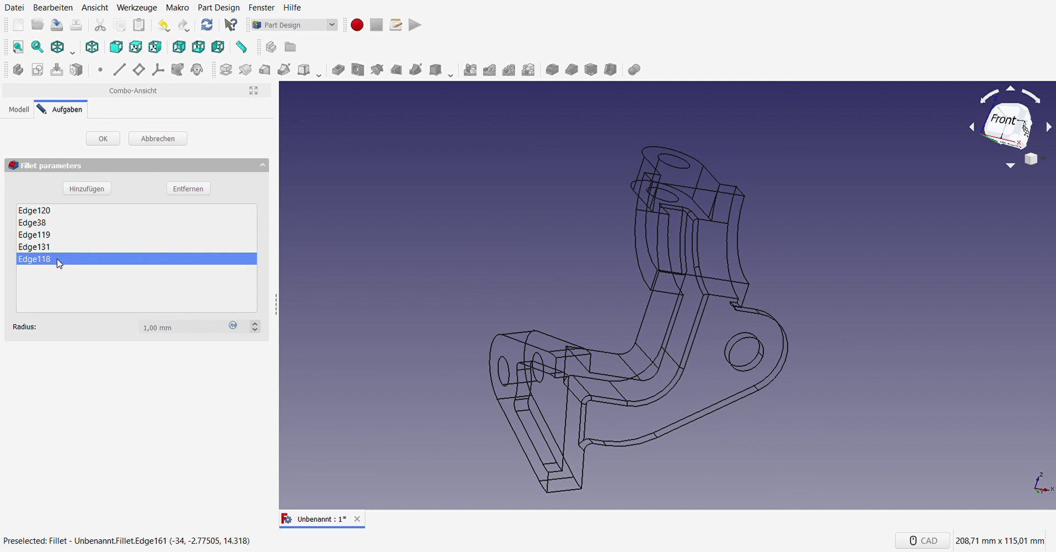
{"action": "key", "text": "Delete"}
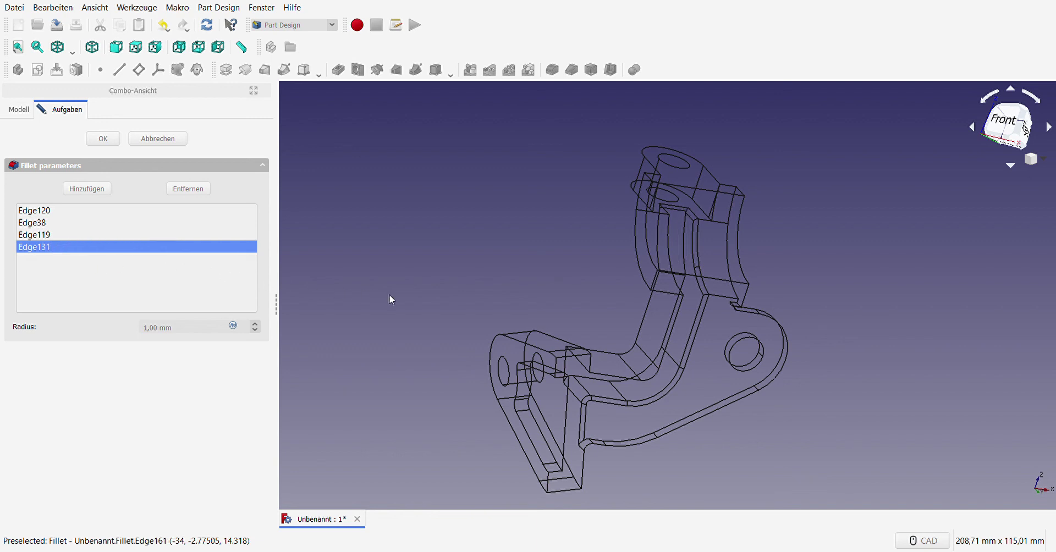
{"action": "mouse_move", "coordinate": [371, 272]}
{"action": "middle_mouse_down"}
{"action": "mouse_move", "coordinate": [460, 302]}
{"action": "mouse_move", "coordinate": [622, 308]}
{"action": "mouse_move", "coordinate": [691, 306]}
{"action": "mouse_move", "coordinate": [708, 273]}
{"action": "mouse_move", "coordinate": [655, 243]}
{"action": "mouse_move", "coordinate": [469, 264]}
{"action": "mouse_move", "coordinate": [419, 286]}
{"action": "mouse_move", "coordinate": [547, 301]}
{"action": "mouse_move", "coordinate": [457, 242]}
{"action": "middle_mouse_up"}
- Add the curved edges Edge91 and Edge90 to the fillet in their place
{"action": "left_click", "coordinate": [82, 192]}
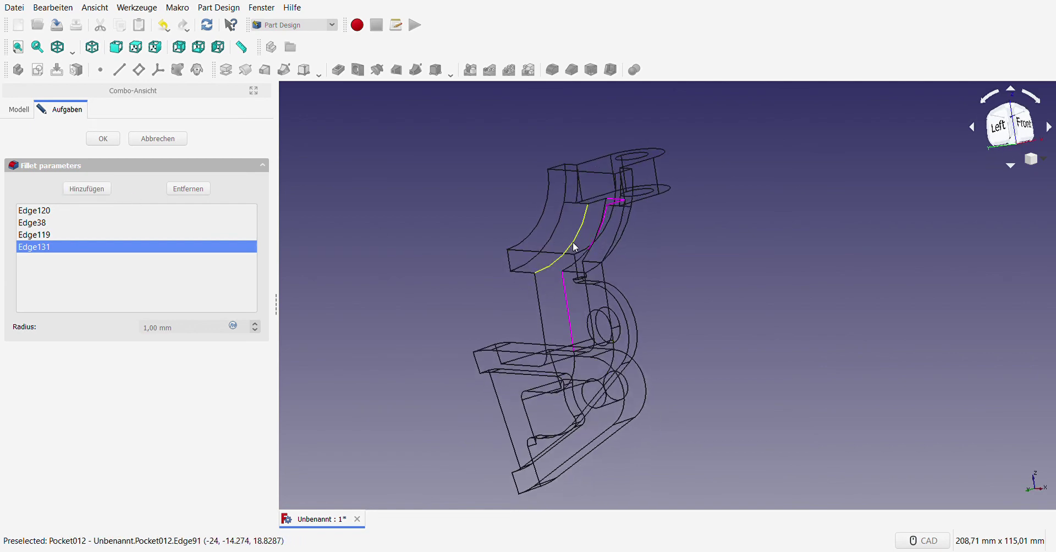
{"action": "left_click", "coordinate": [579, 248]}
{"action": "middle_click_drag", "start_coordinate": [671, 291], "coordinate": [712, 287]}
{"action": "scroll", "coordinate": [580, 224], "scroll_direction": "up", "scroll_amount": 2}
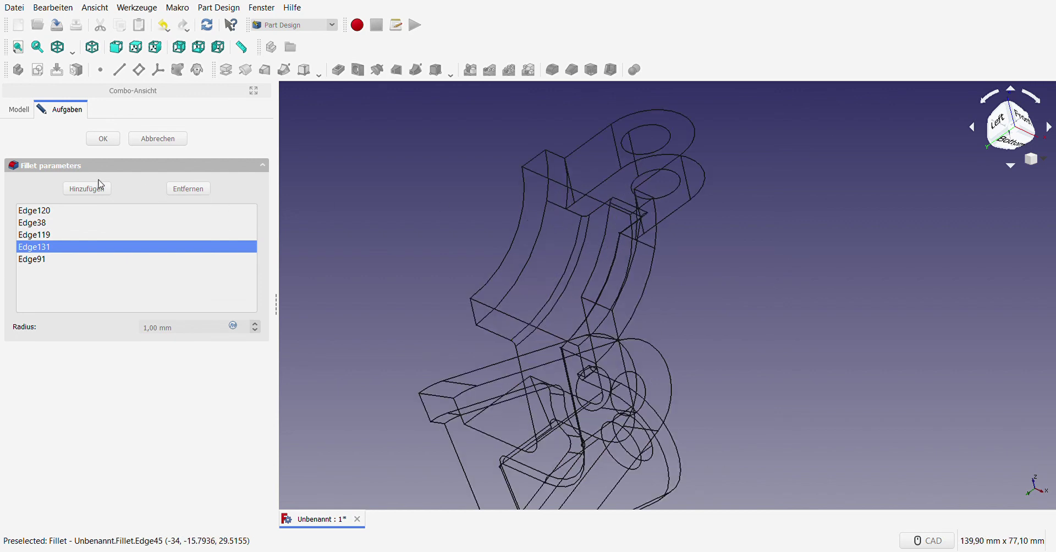
{"action": "left_click", "coordinate": [89, 190]}
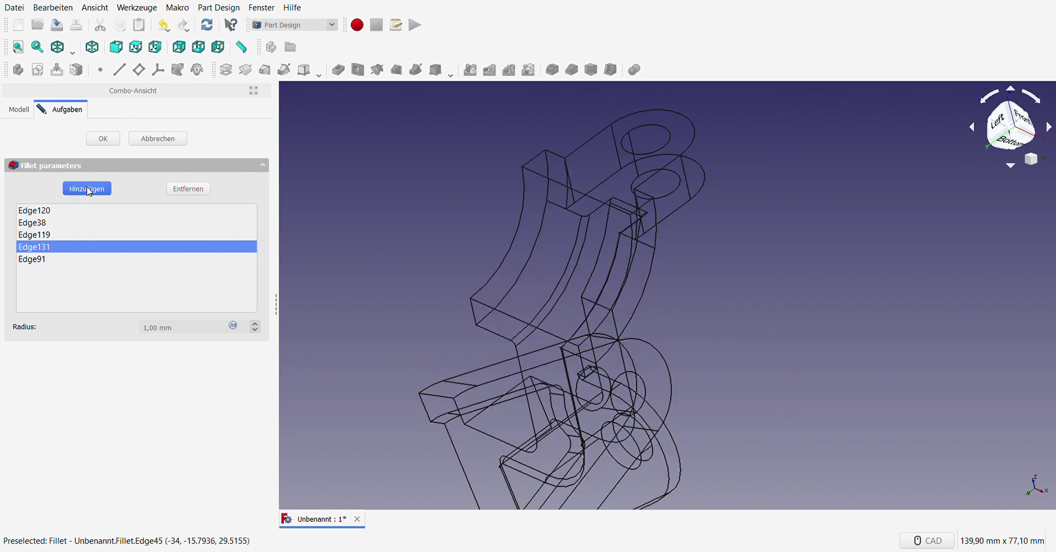
{"action": "left_click", "coordinate": [596, 217]}
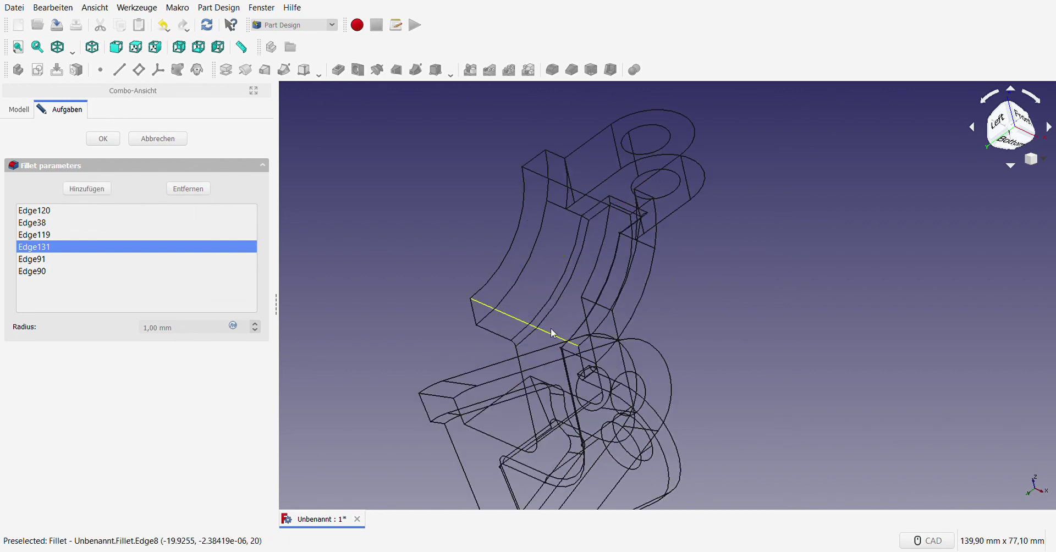
{"action": "mouse_move", "coordinate": [776, 347]}
{"action": "middle_mouse_down"}
{"action": "mouse_move", "coordinate": [664, 429]}
{"action": "mouse_move", "coordinate": [731, 401]}
{"action": "mouse_move", "coordinate": [738, 359]}
{"action": "mouse_move", "coordinate": [715, 342]}
{"action": "mouse_move", "coordinate": [532, 308]}
{"action": "middle_mouse_up"}
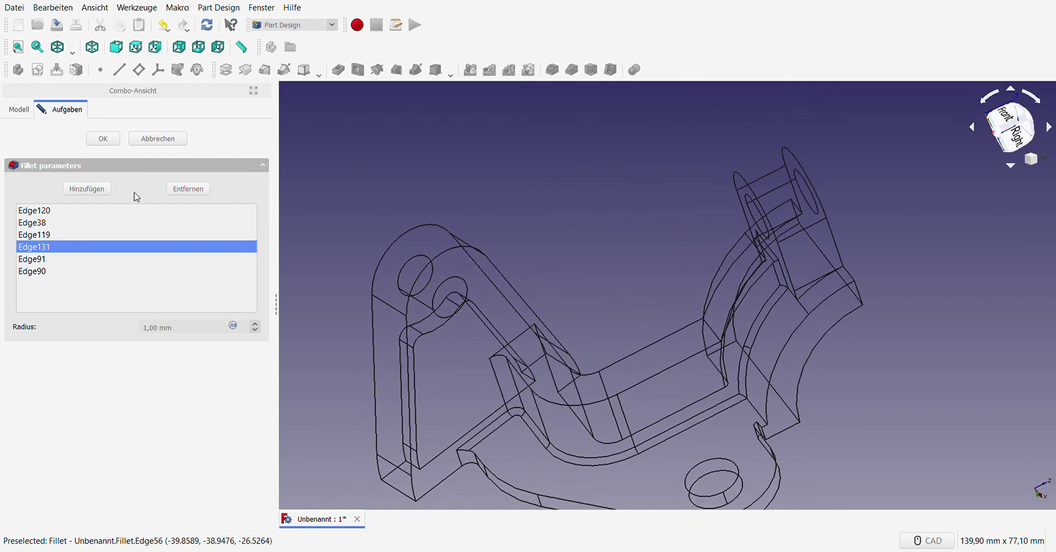
{"action": "scroll", "coordinate": [522, 229], "scroll_direction": "down", "scroll_amount": 2}
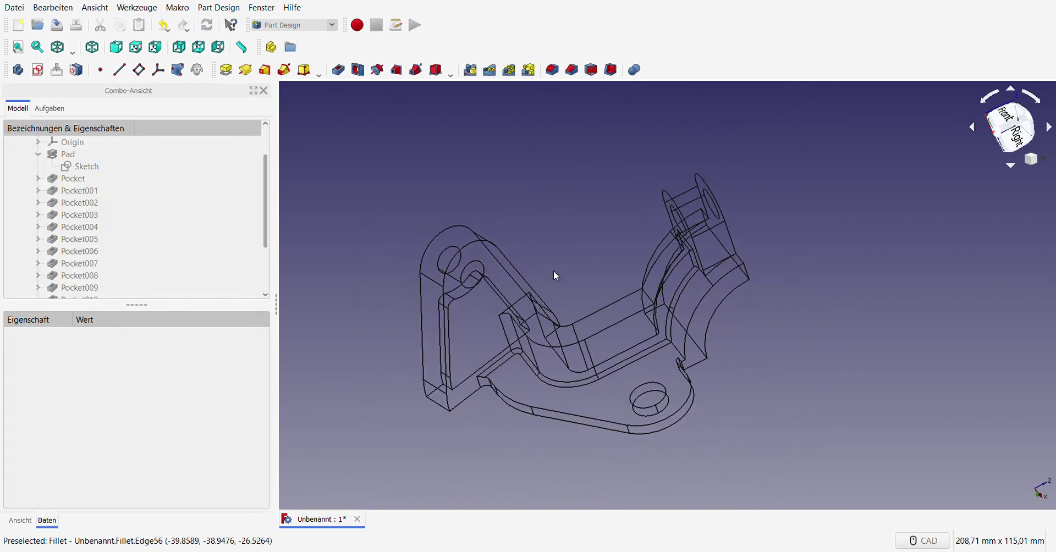
{"action": "mouse_move", "coordinate": [448, 407]}
{"action": "middle_mouse_down"}
{"action": "mouse_move", "coordinate": [432, 389]}
{"action": "mouse_move", "coordinate": [547, 408]}
{"action": "middle_mouse_up"}
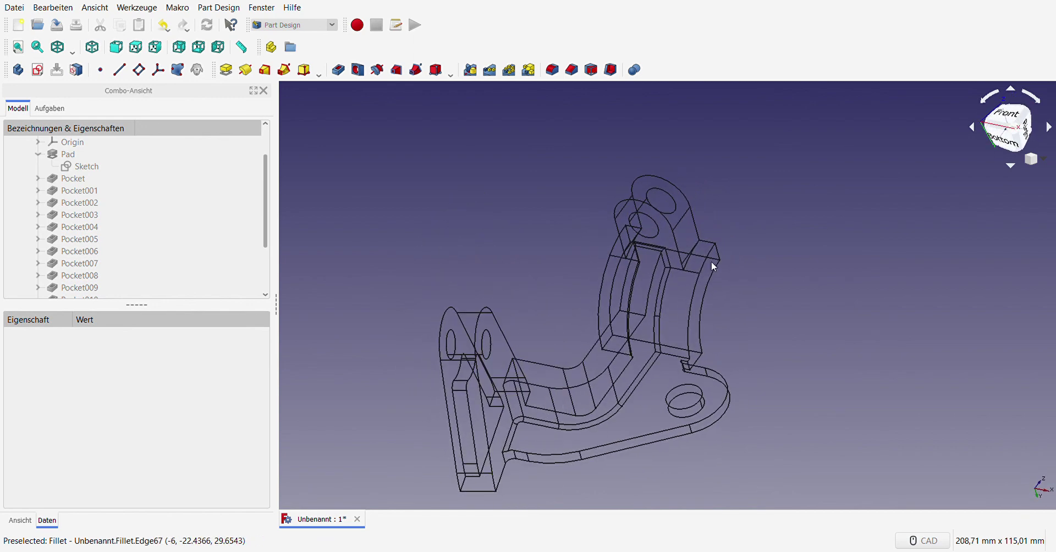
{"action": "scroll", "coordinate": [251, 237], "scroll_direction": "down", "scroll_amount": 2}
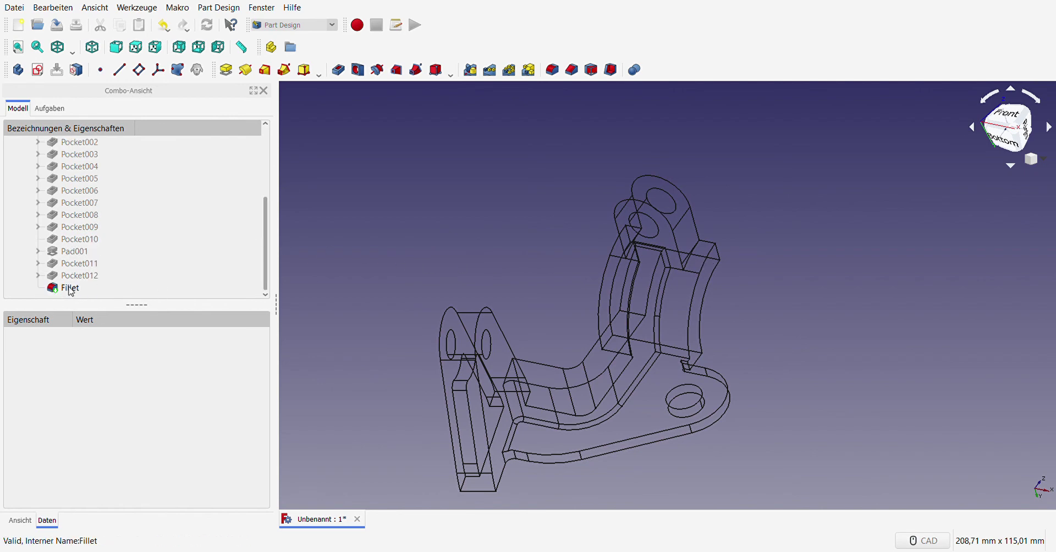
{"action": "double_click", "coordinate": [71, 289]}
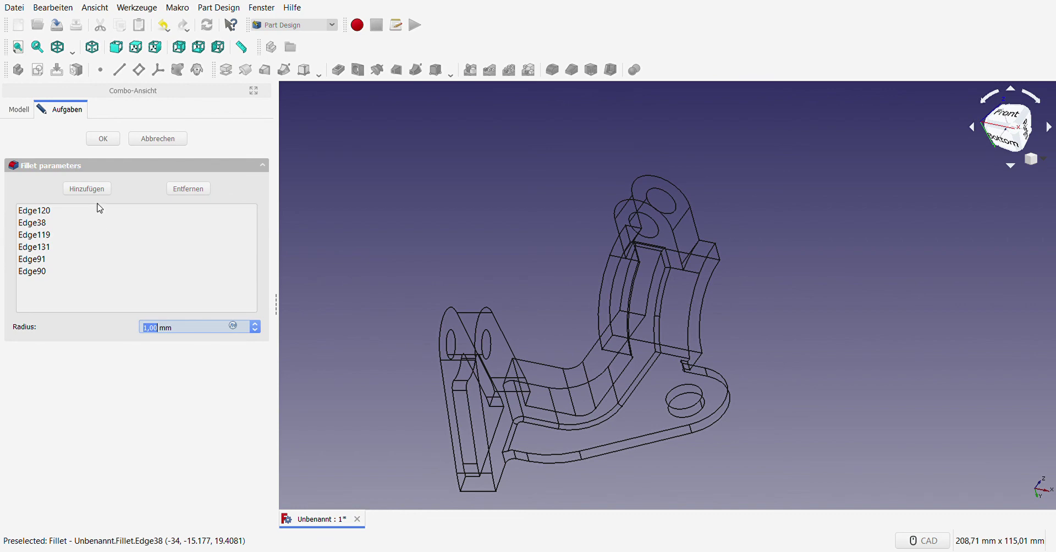
- Add Edge122 to the fillet
{"action": "scroll", "coordinate": [706, 264], "scroll_direction": "up", "scroll_amount": 2}
{"action": "scroll", "coordinate": [583, 292], "scroll_direction": "up", "scroll_amount": 3}
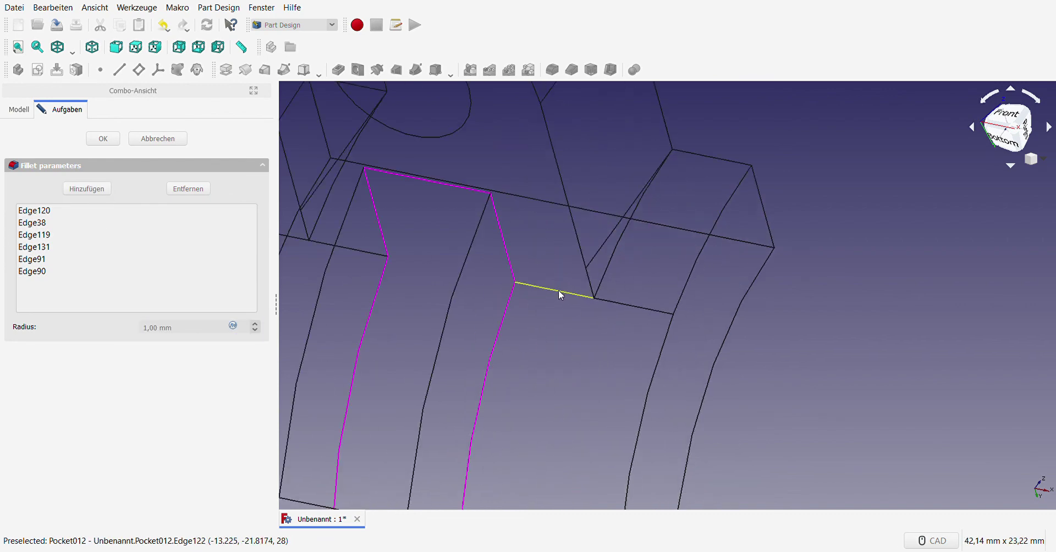
{"action": "left_click", "coordinate": [559, 291]}
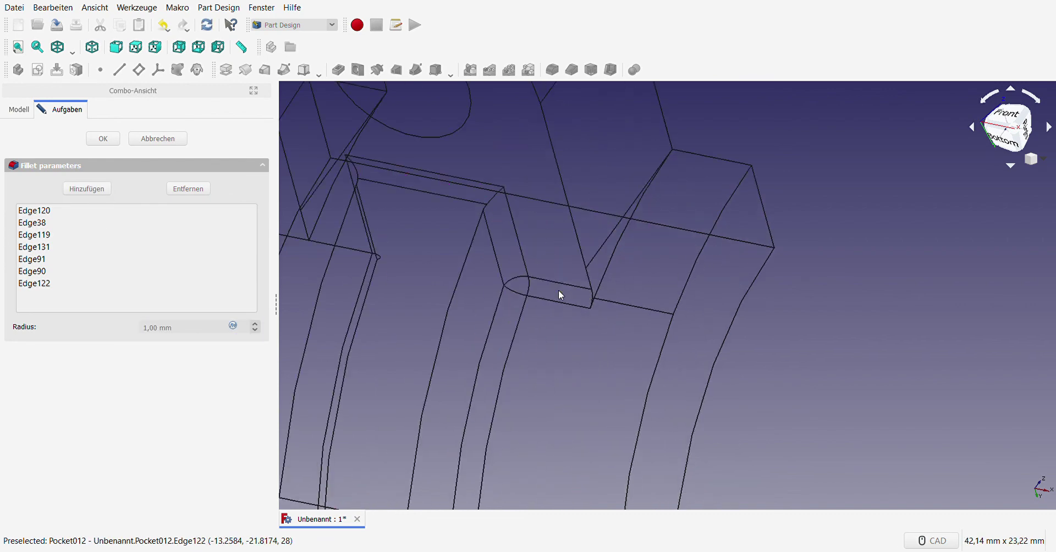
{"action": "scroll", "coordinate": [559, 289], "scroll_direction": "down", "scroll_amount": 4}
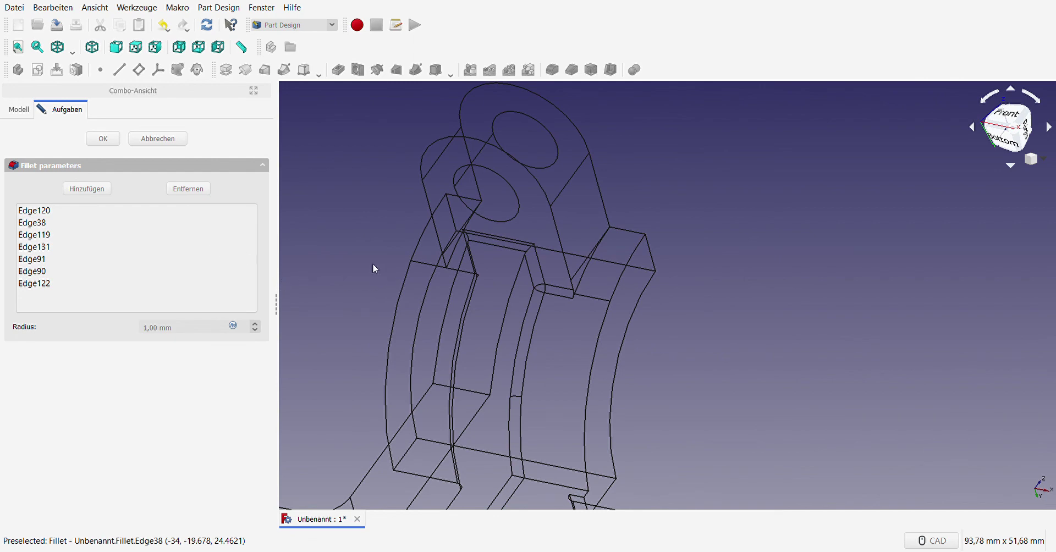
{"action": "middle_click_drag", "start_coordinate": [374, 268], "coordinate": [481, 271]}
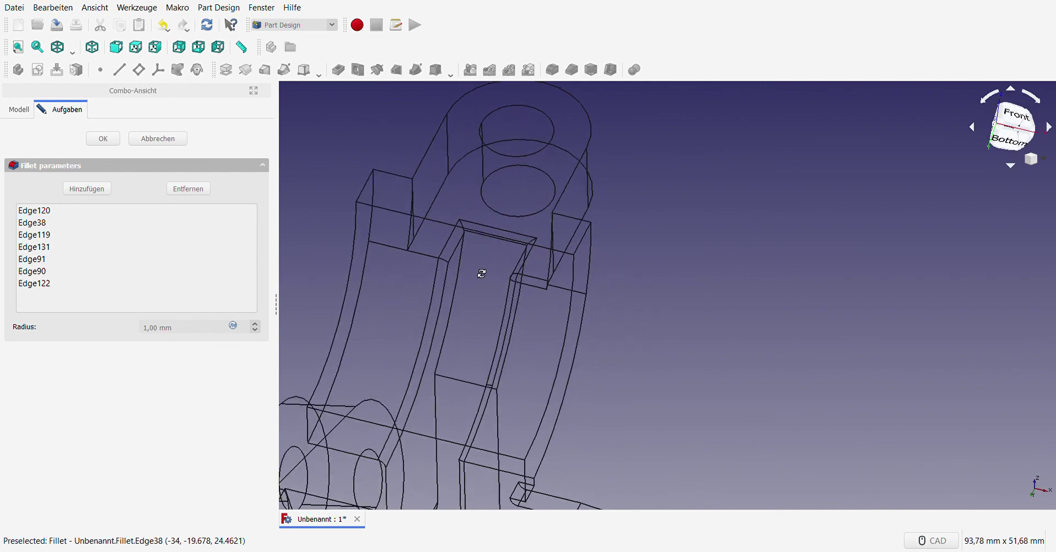
- Add Edge94 to the fillet, then delete it from the edge list again
{"action": "left_click", "coordinate": [87, 189]}
{"action": "left_click", "coordinate": [436, 254]}
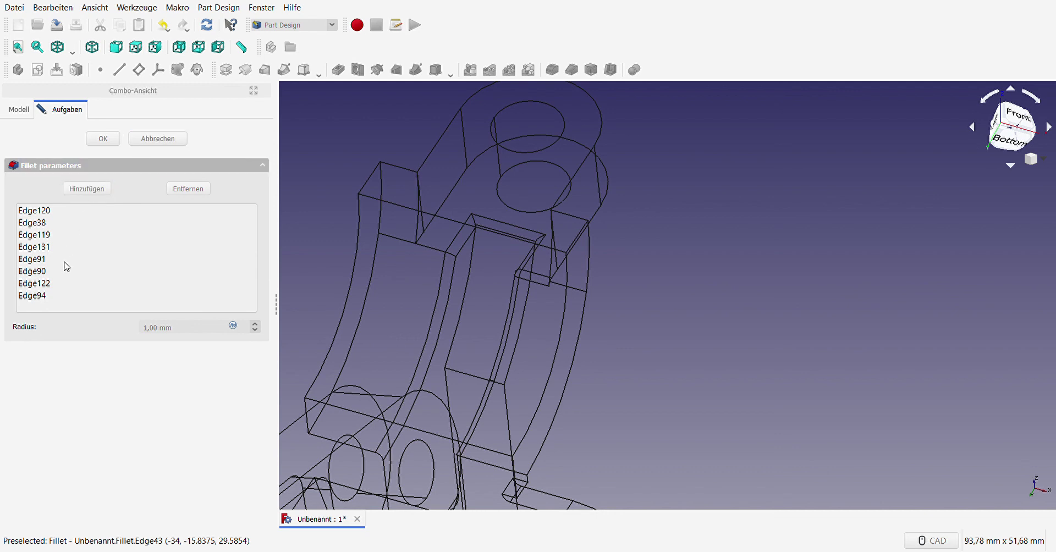
{"action": "left_click", "coordinate": [51, 300]}
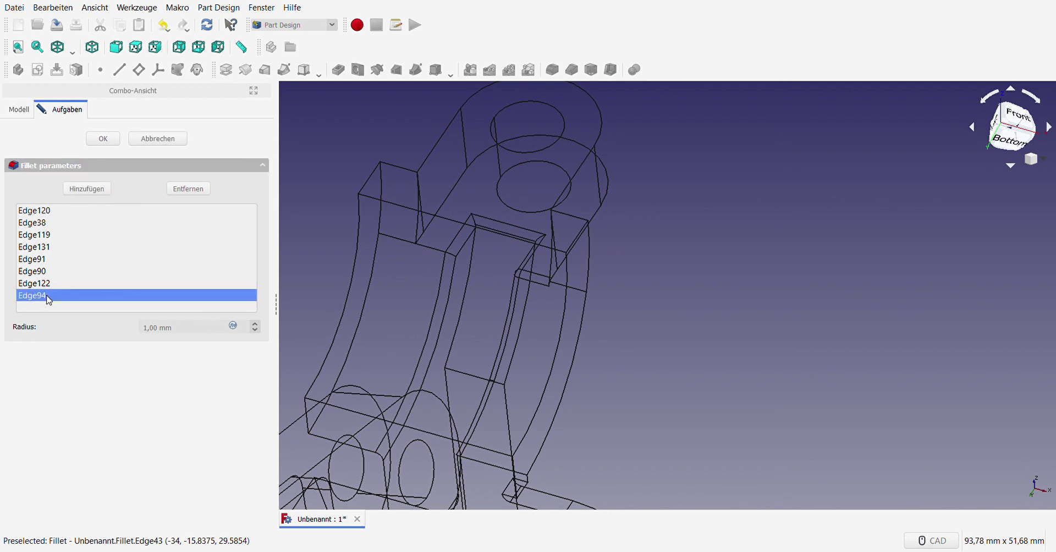
{"action": "key", "text": "Delete"}
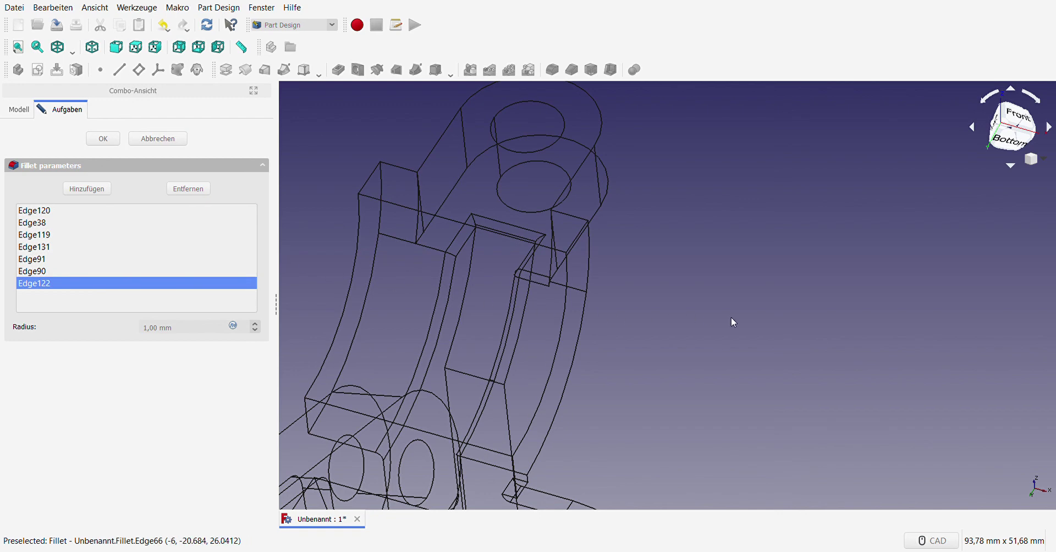
- Add Edge146 from a right-side view, then delete it from the edge list
{"action": "middle_click_drag", "start_coordinate": [731, 317], "coordinate": [594, 287]}
{"action": "scroll", "coordinate": [654, 267], "scroll_direction": "up", "scroll_amount": 4}
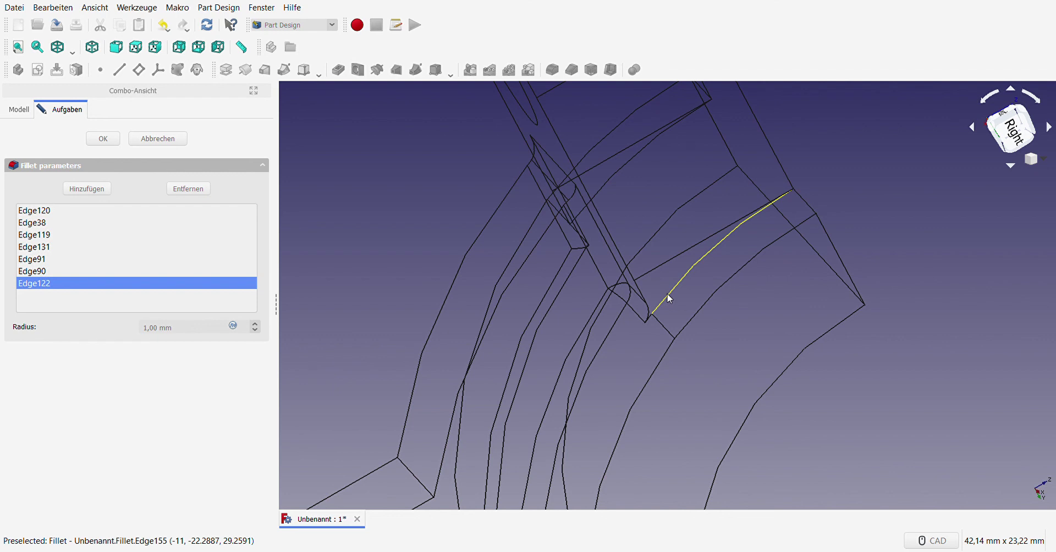
{"action": "left_click", "coordinate": [87, 189]}
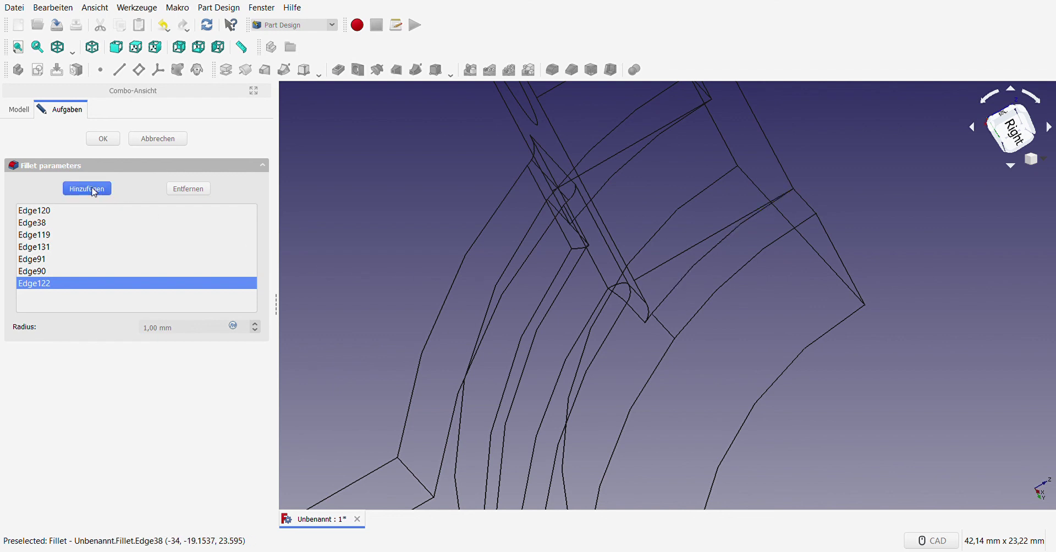
{"action": "left_click", "coordinate": [676, 287]}
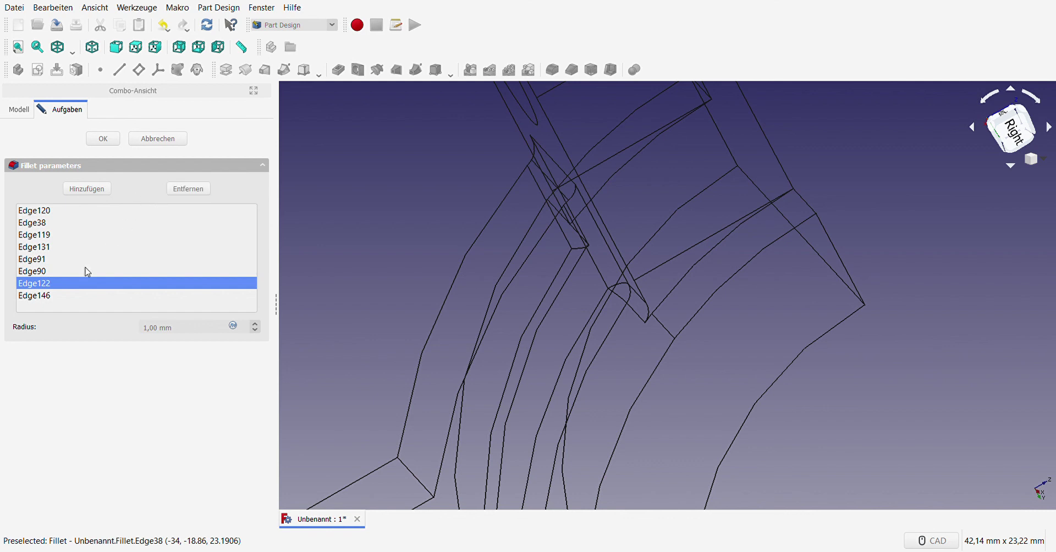
{"action": "left_click", "coordinate": [57, 298]}
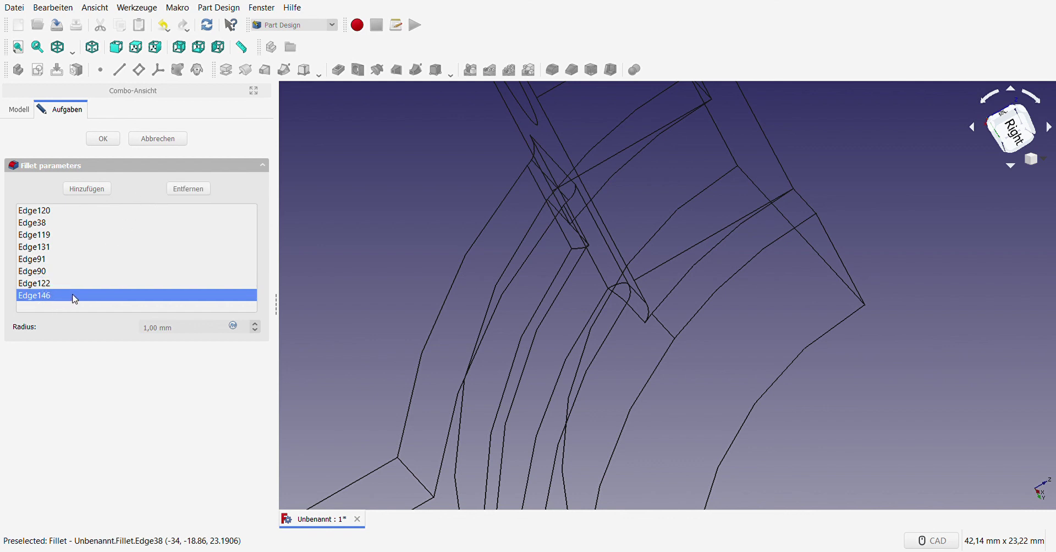
{"action": "key", "text": "Delete"}
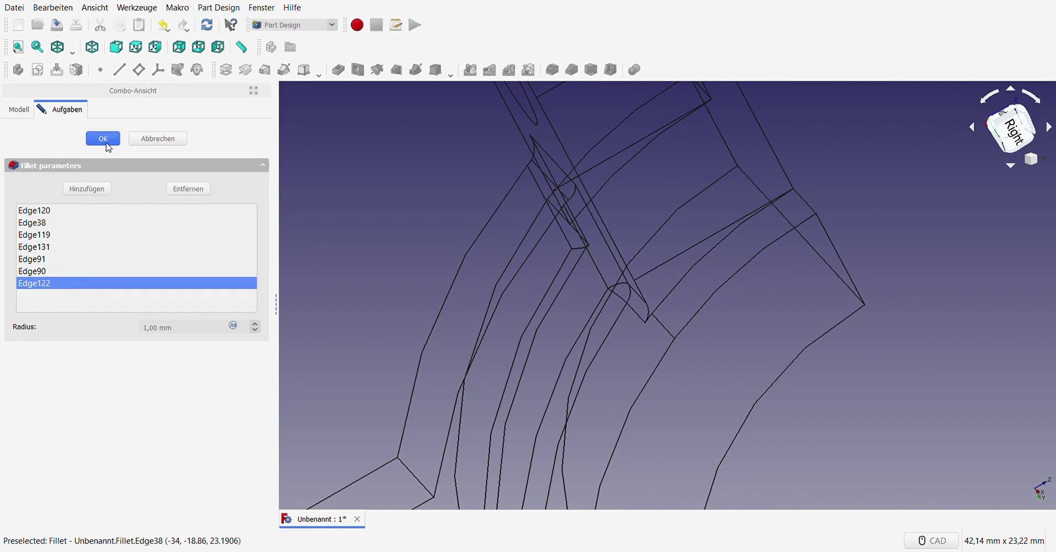
- Switch the filleted bracket from wireframe to shaded with V, 1 and view it from the left front
{"action": "scroll", "coordinate": [591, 264], "scroll_direction": "down", "scroll_amount": 5}
{"action": "scroll", "coordinate": [592, 264], "scroll_direction": "down", "scroll_amount": 3}
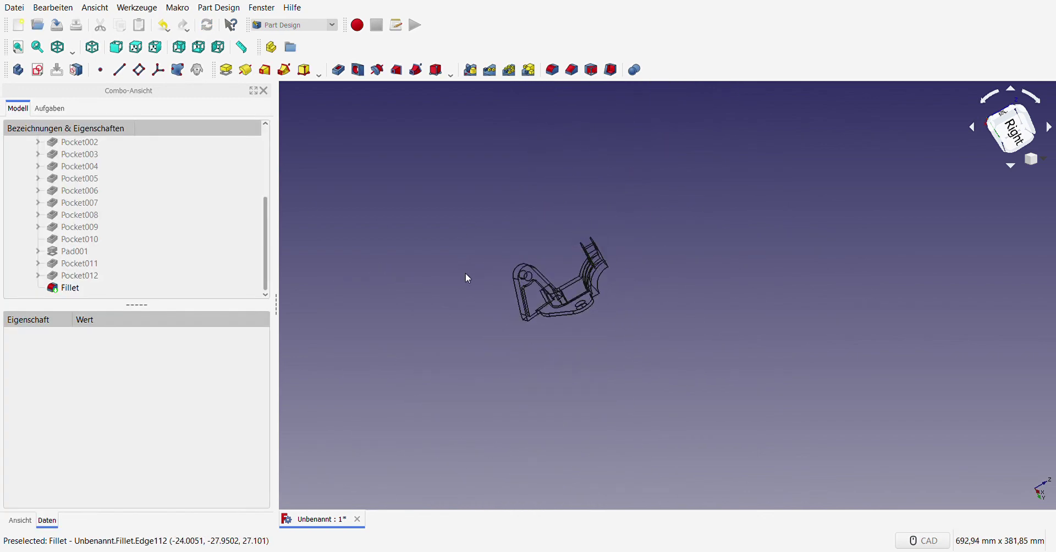
{"action": "scroll", "coordinate": [295, 192], "scroll_direction": "up", "scroll_amount": 2}
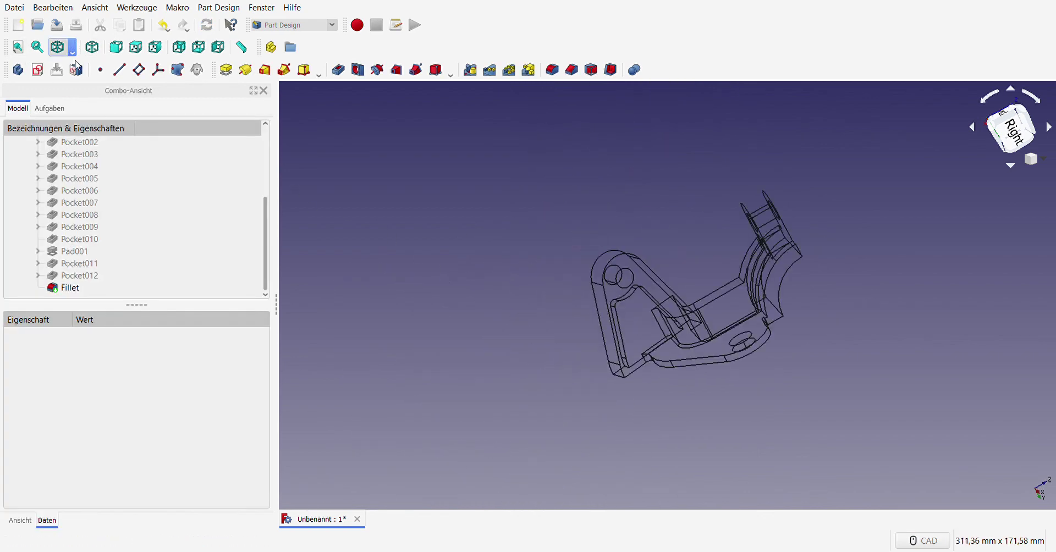
{"action": "key", "text": "v"}
{"action": "key", "text": "1"}
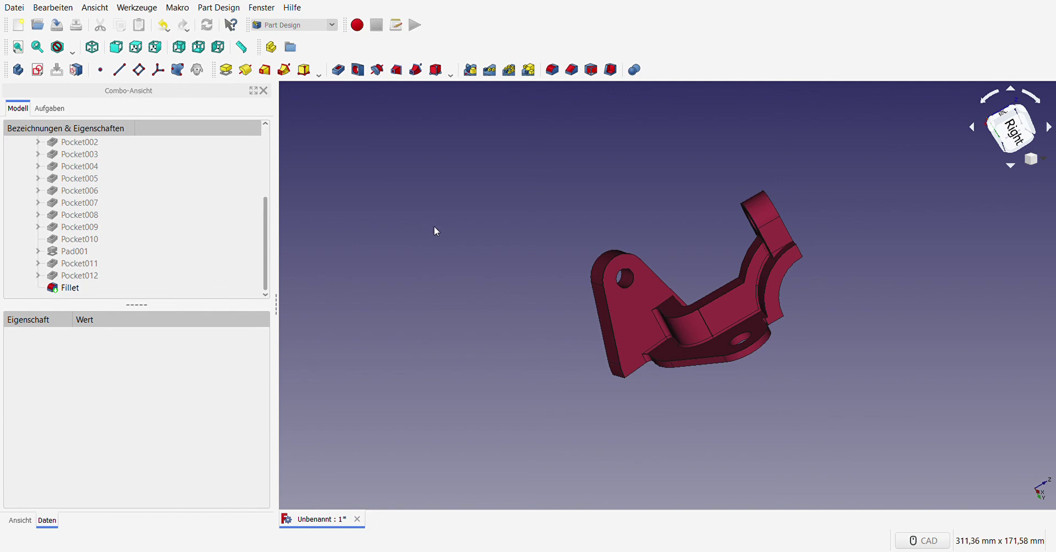
{"action": "mouse_move", "coordinate": [433, 226]}
{"action": "middle_mouse_down"}
{"action": "mouse_move", "coordinate": [477, 308]}
{"action": "mouse_move", "coordinate": [556, 307]}
{"action": "mouse_move", "coordinate": [521, 254]}
{"action": "mouse_move", "coordinate": [308, 192]}
{"action": "mouse_move", "coordinate": [316, 215]}
{"action": "mouse_move", "coordinate": [396, 271]}
{"action": "mouse_move", "coordinate": [505, 328]}
{"action": "mouse_move", "coordinate": [615, 296]}
{"action": "mouse_move", "coordinate": [700, 358]}
{"action": "mouse_move", "coordinate": [692, 368]}
{"action": "middle_mouse_up"}
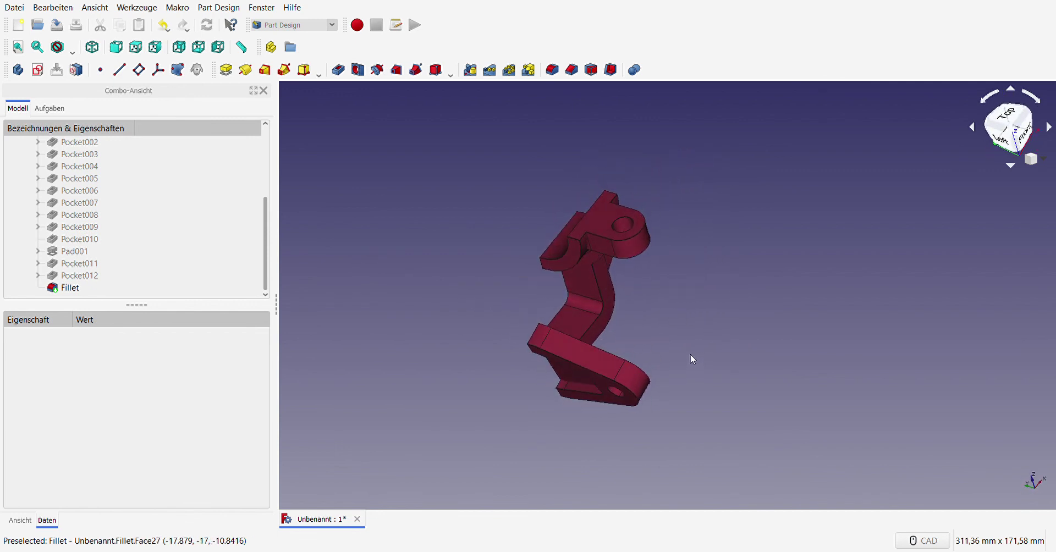
{"action": "scroll", "coordinate": [629, 330], "scroll_direction": "down", "scroll_amount": 3}
{"action": "scroll", "coordinate": [629, 330], "scroll_direction": "up", "scroll_amount": 3}
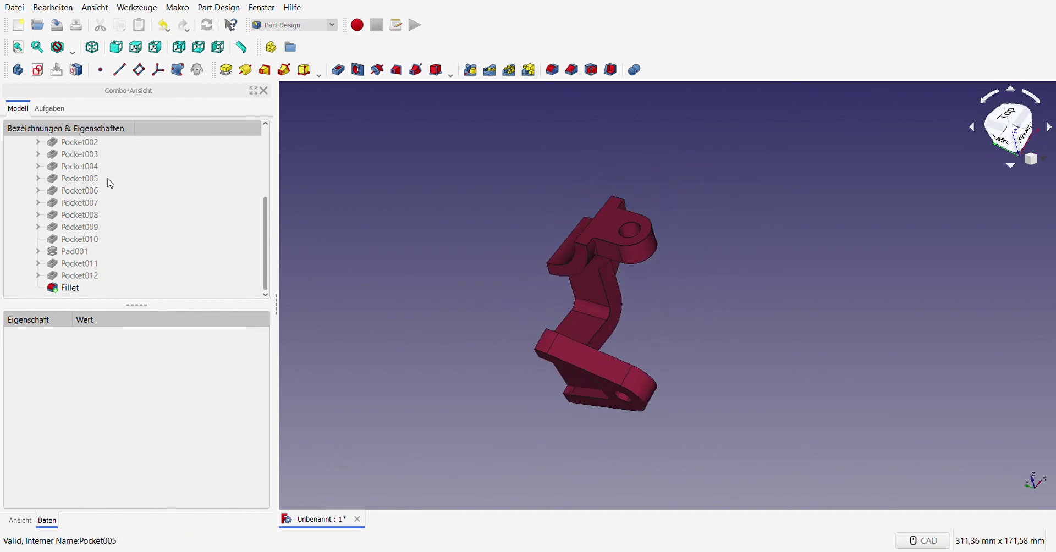
{"action": "scroll", "coordinate": [119, 185], "scroll_direction": "up", "scroll_amount": 3}
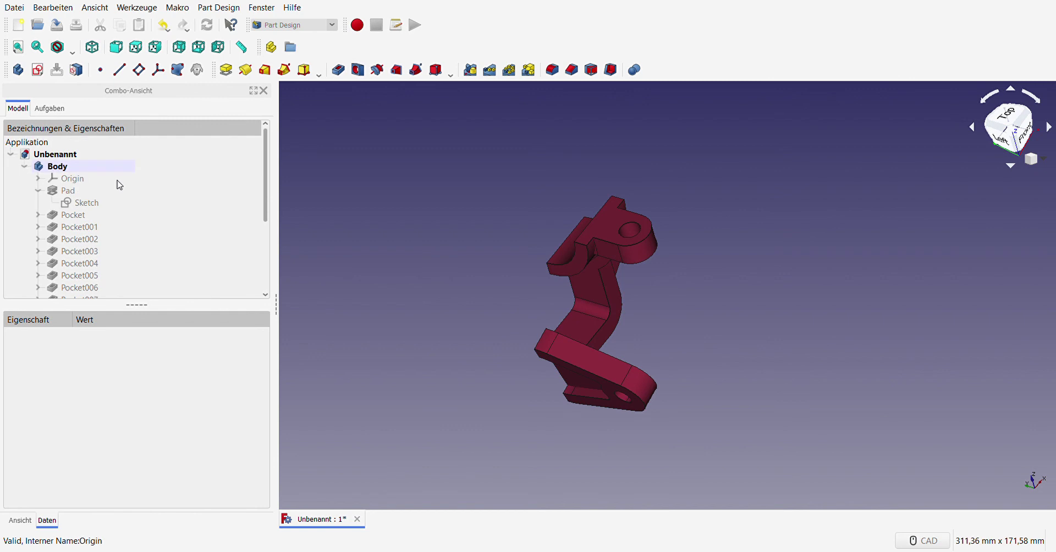
- Mirror Body with Part Mirroring to create Body (Mirror #1)
{"action": "left_click", "coordinate": [49, 167]}
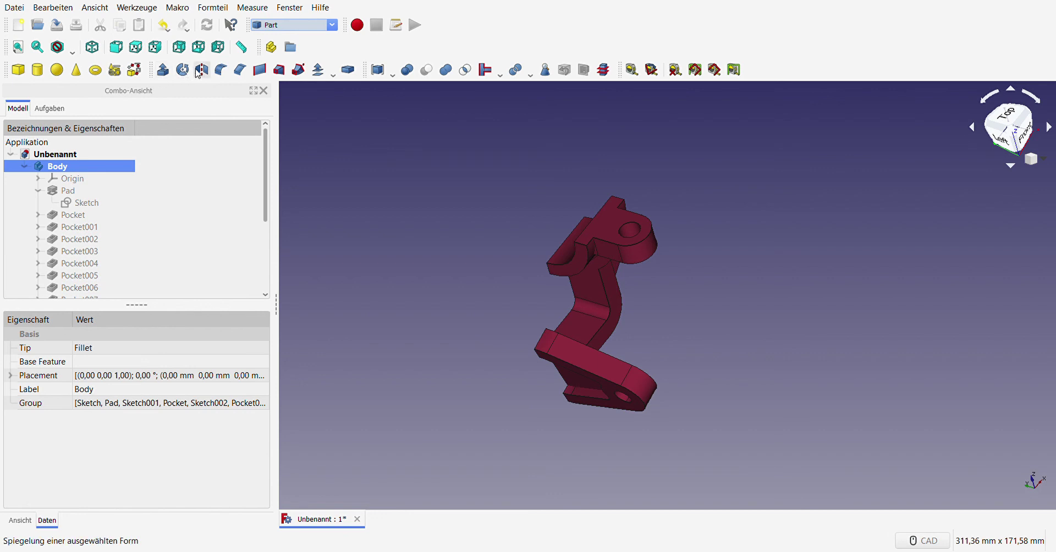
{"action": "left_click", "coordinate": [202, 69]}
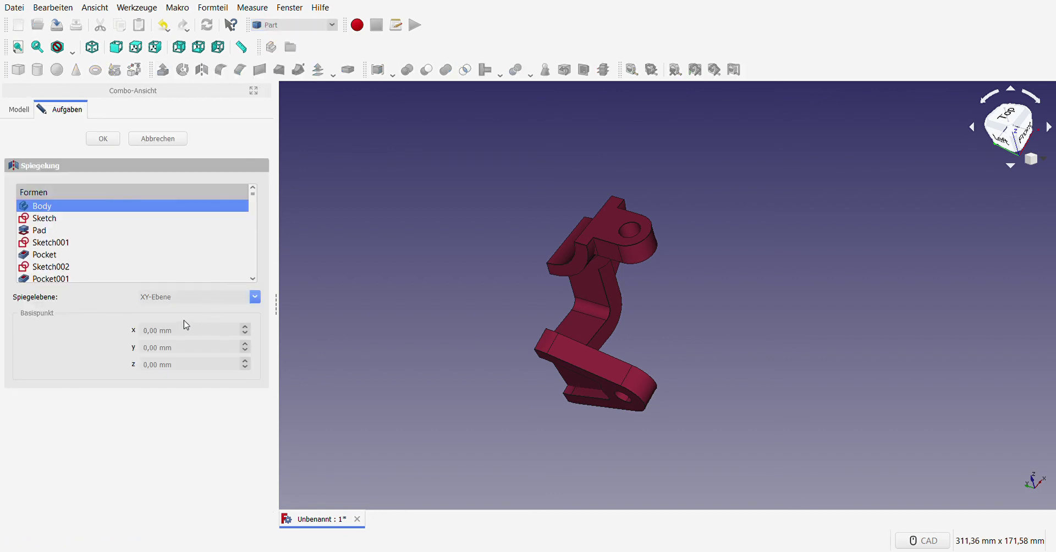
{"action": "left_click", "coordinate": [103, 139]}
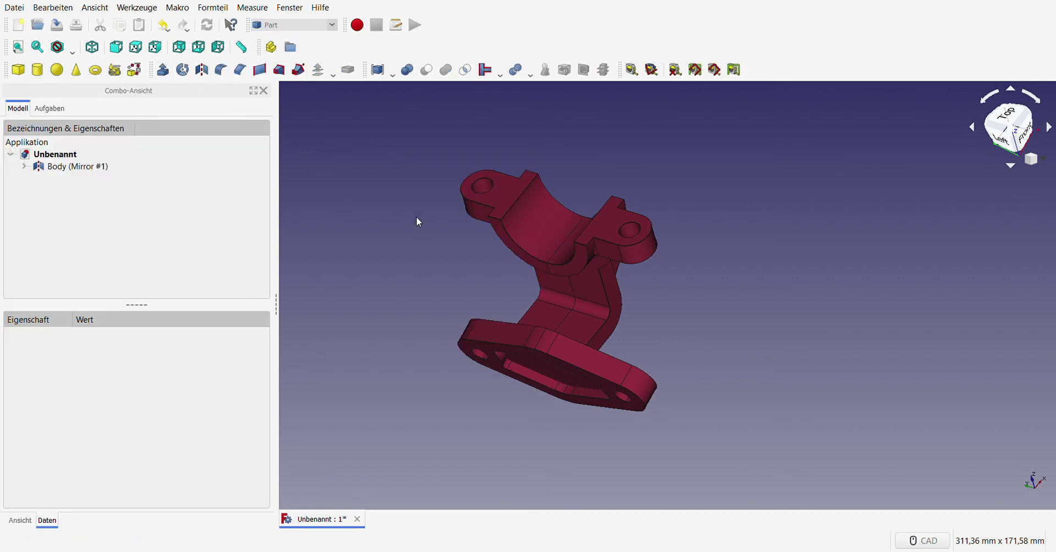
{"action": "mouse_move", "coordinate": [670, 335]}
{"action": "middle_mouse_down"}
{"action": "mouse_move", "coordinate": [745, 424]}
{"action": "mouse_move", "coordinate": [705, 389]}
{"action": "middle_mouse_up"}
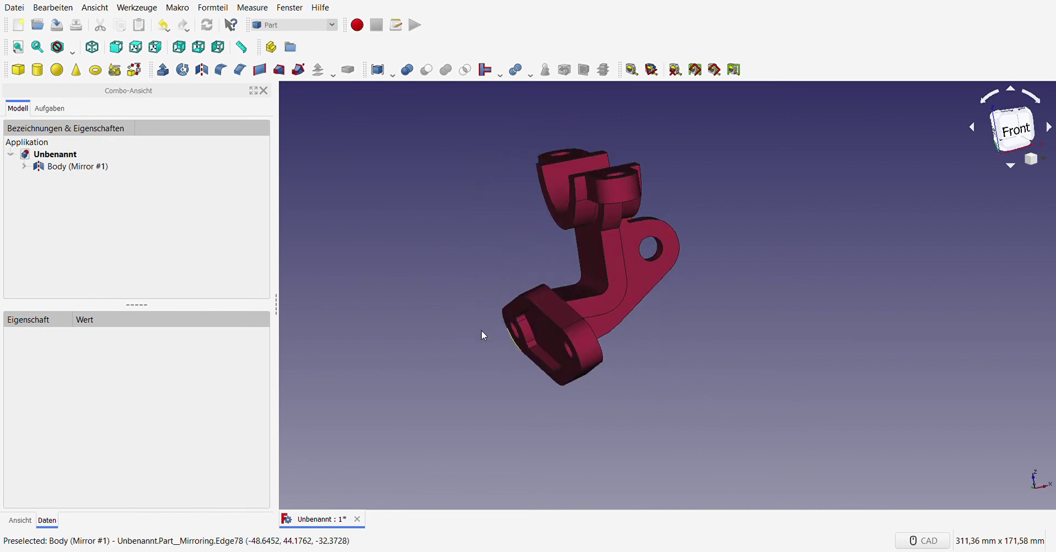
- Select Body (Mirror #1) together with Body and set up a Boolean union
{"action": "left_click", "coordinate": [25, 167]}
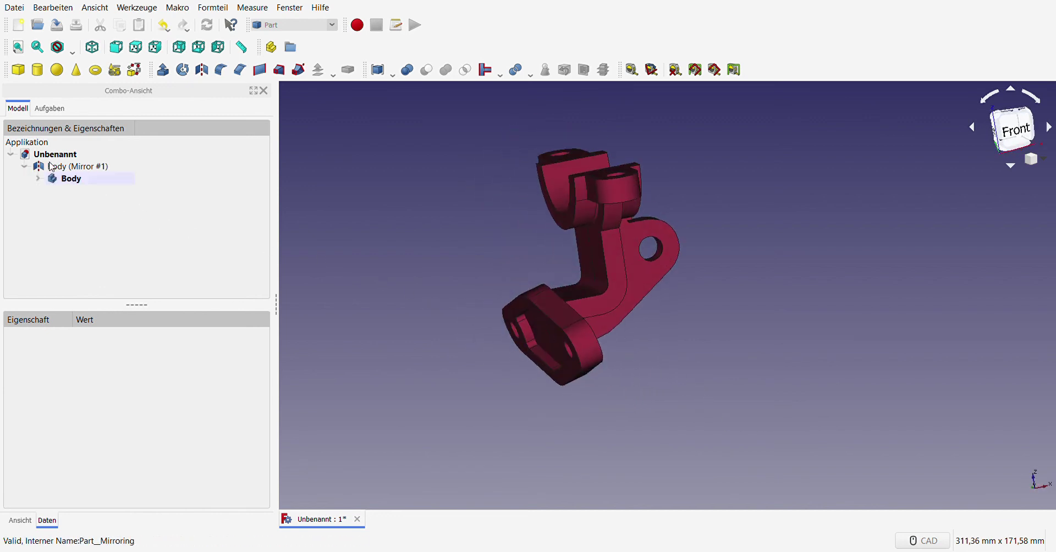
{"action": "left_click", "coordinate": [55, 167]}
{"action": "left_click", "coordinate": [71, 178], "text": "ctrl"}
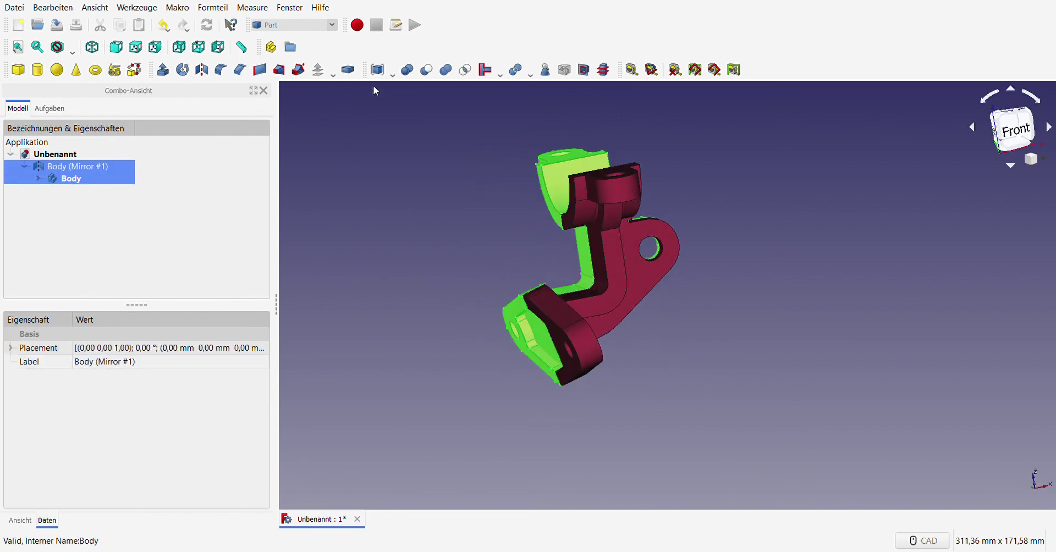
{"action": "left_click", "coordinate": [407, 69]}
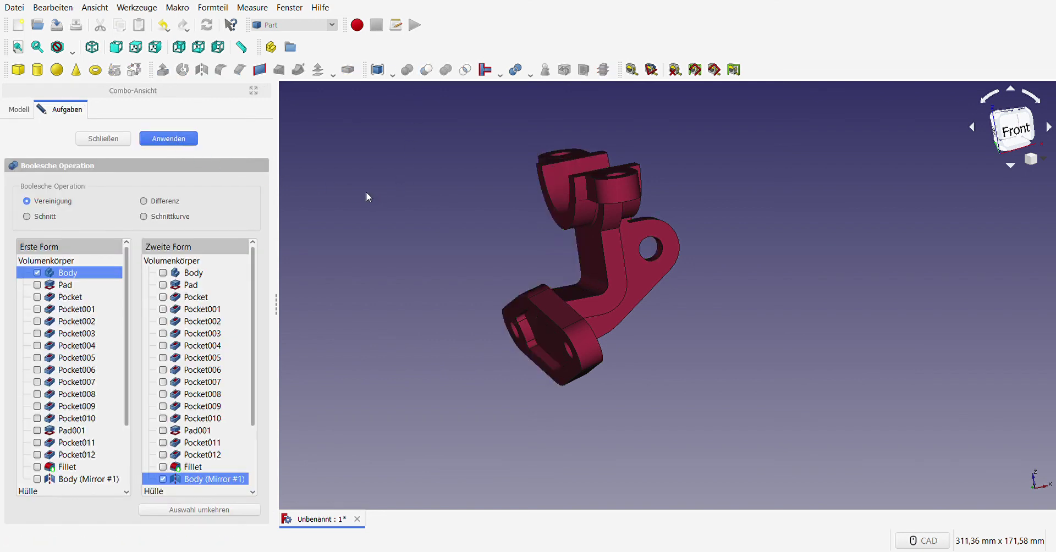
- Apply the Vereinigung of Body and Body (Mirror #1), then close the Boolean panel
{"action": "mouse_move", "coordinate": [355, 216]}
{"action": "middle_mouse_down"}
{"action": "mouse_move", "coordinate": [572, 306]}
{"action": "mouse_move", "coordinate": [717, 385]}
{"action": "mouse_move", "coordinate": [467, 295]}
{"action": "mouse_move", "coordinate": [496, 254]}
{"action": "mouse_move", "coordinate": [651, 279]}
{"action": "mouse_move", "coordinate": [700, 358]}
{"action": "mouse_move", "coordinate": [679, 370]}
{"action": "middle_mouse_up"}
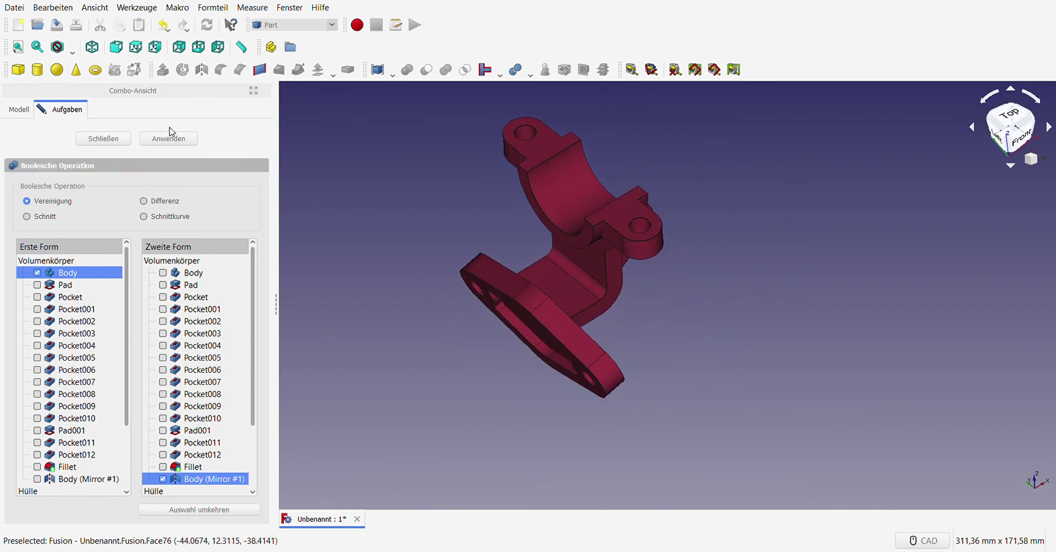
{"action": "left_click", "coordinate": [104, 138]}
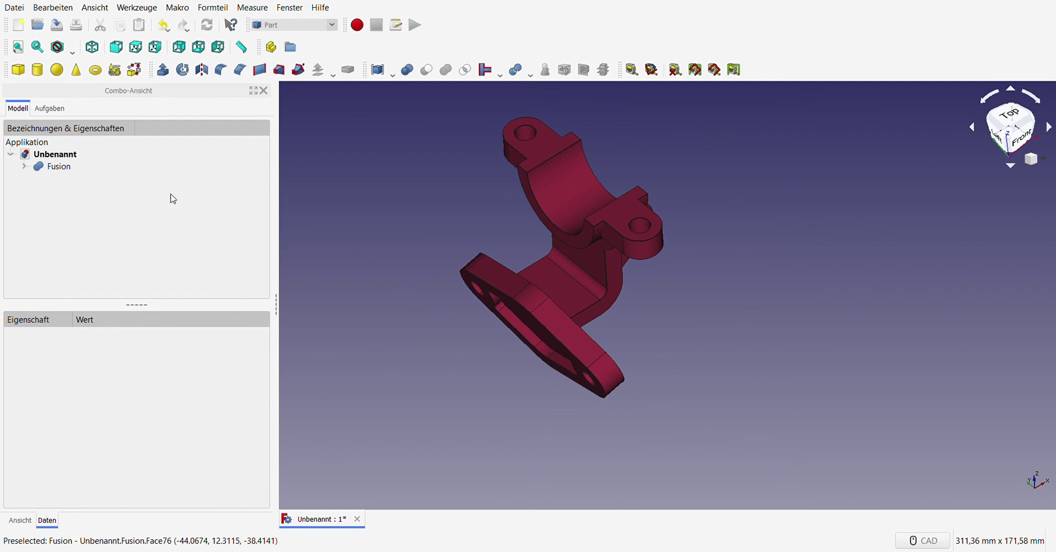
- Set the Fusion's Shape Color to yellow and check the result from another angle
{"action": "left_click", "coordinate": [44, 166]}
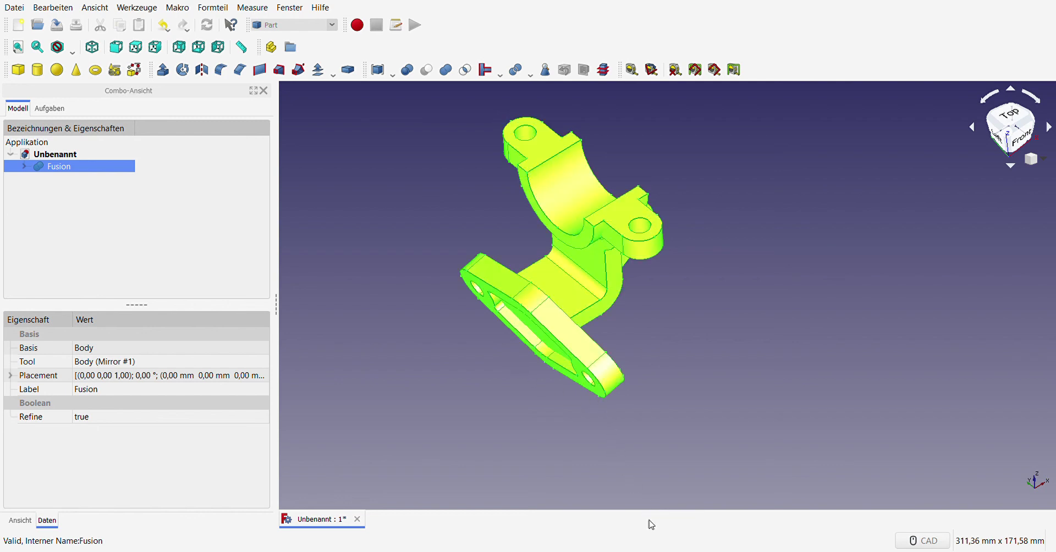
{"action": "left_click", "coordinate": [721, 428]}
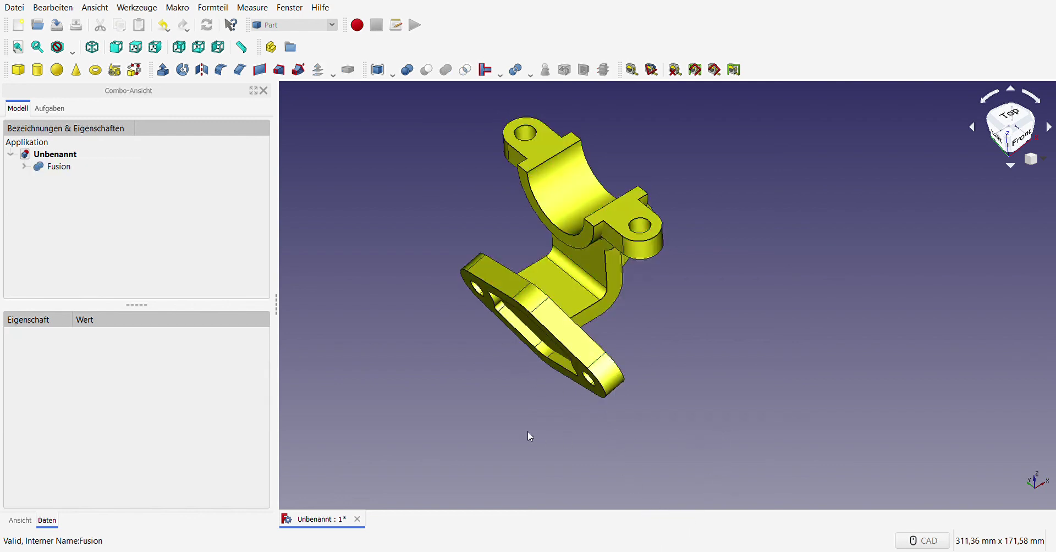
{"action": "middle_click_drag", "start_coordinate": [527, 433], "coordinate": [415, 357]}
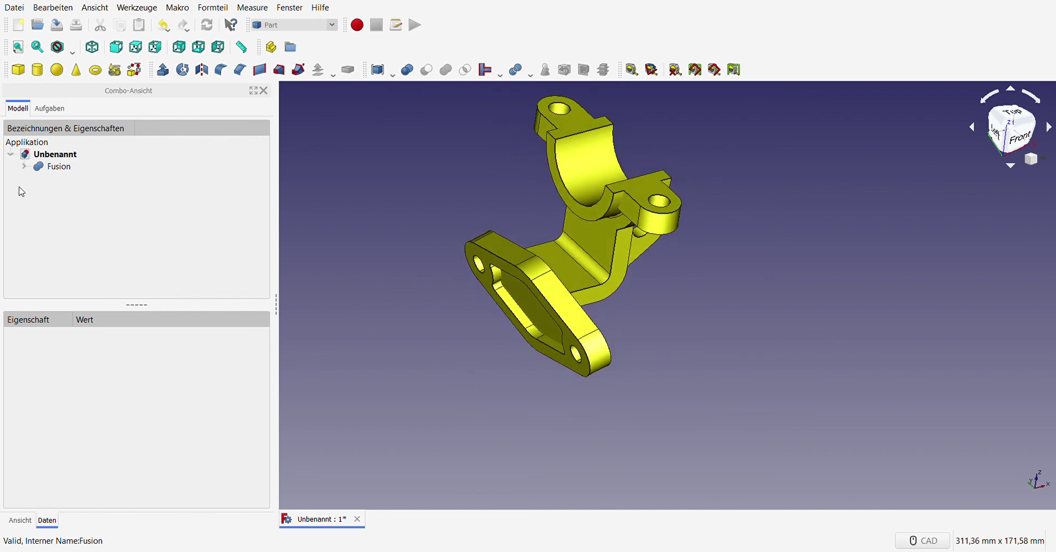
{"action": "left_click", "coordinate": [57, 167]}
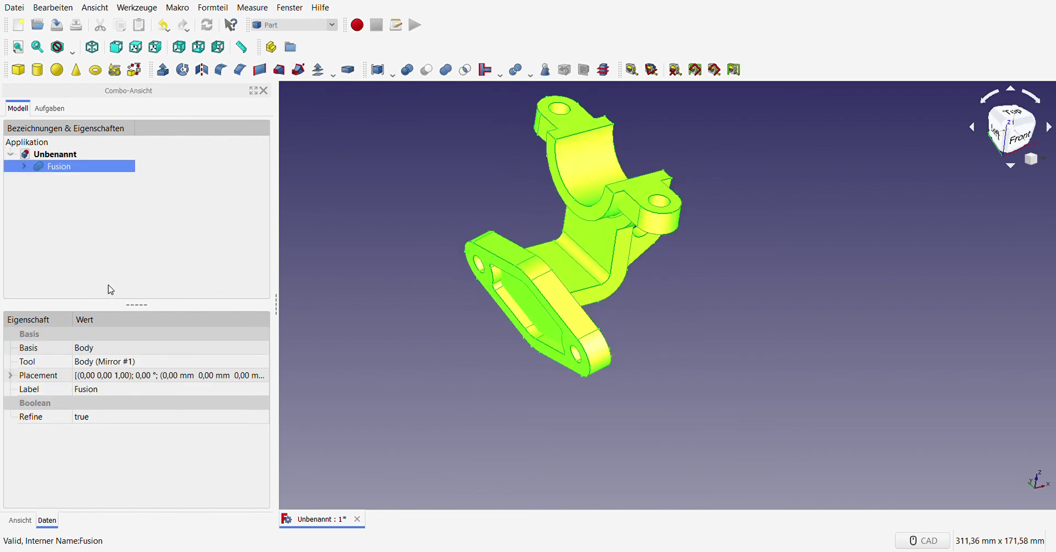
- Open Set Colors for the Fusion and pick the inner clamp faces, including faces 89 and 32
{"action": "right_click", "coordinate": [115, 190]}
{"action": "left_click", "coordinate": [193, 210]}
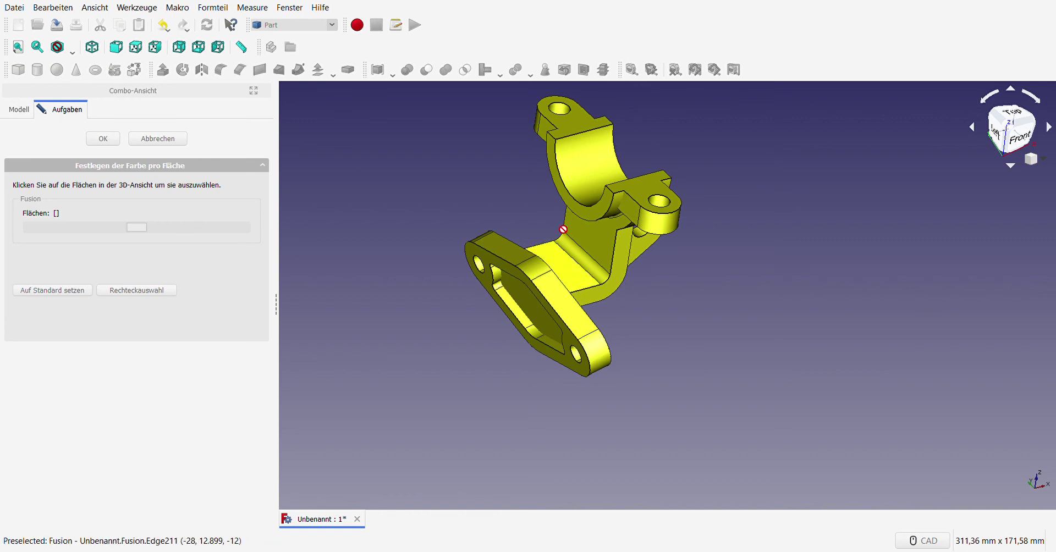
{"action": "left_click", "coordinate": [575, 164]}
{"action": "left_click", "coordinate": [574, 122]}
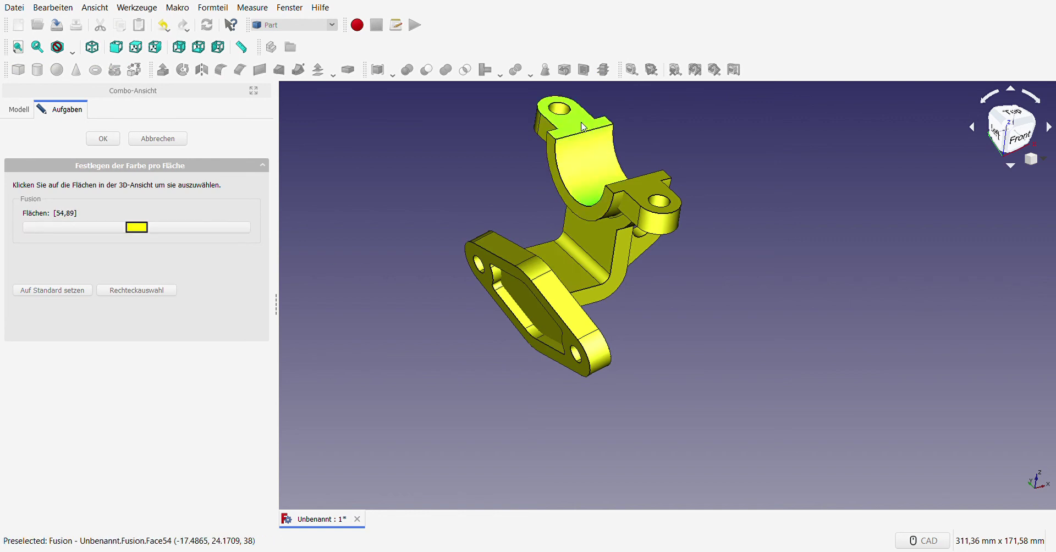
{"action": "left_click", "coordinate": [627, 177]}
{"action": "left_click", "coordinate": [633, 190]}
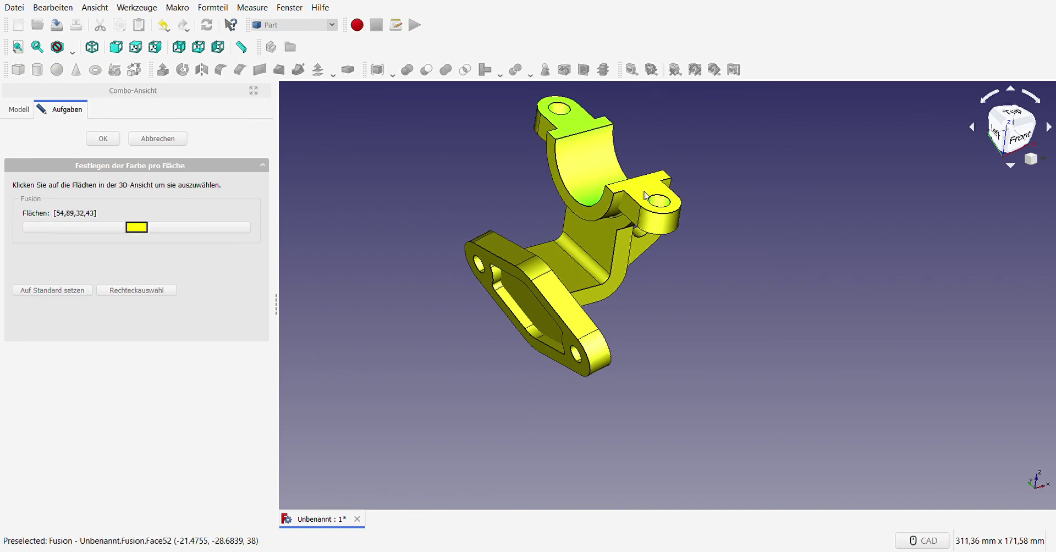
{"action": "left_click", "coordinate": [646, 198]}
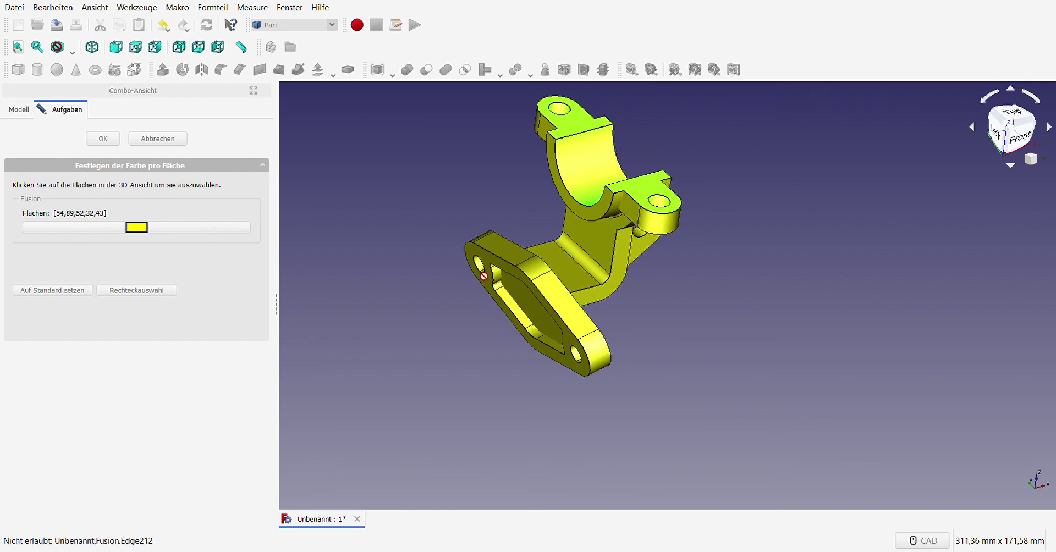
- Add the lower hole's inner wall plus the first pocket floor and wall faces
{"action": "scroll", "coordinate": [487, 283], "scroll_direction": "up", "scroll_amount": 5}
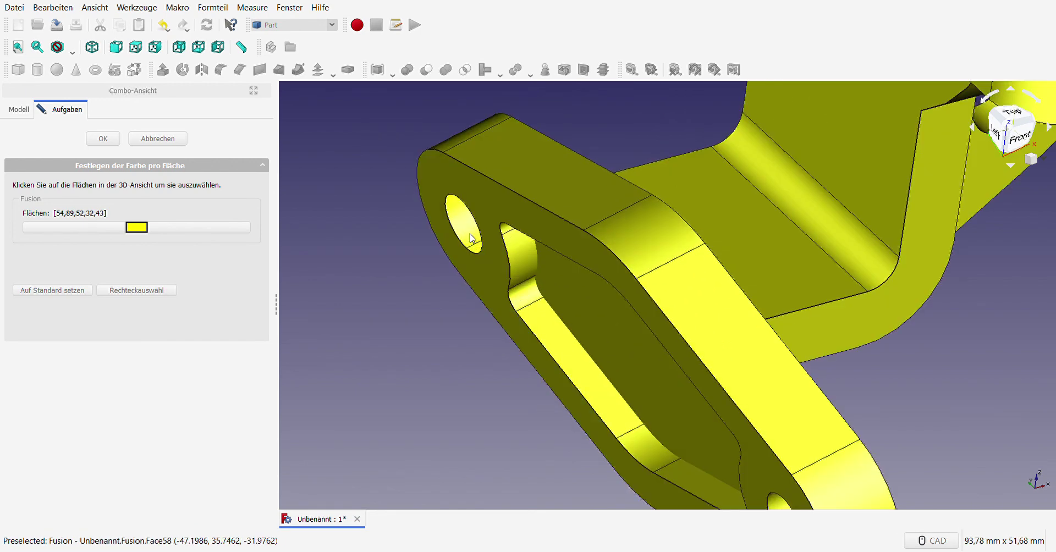
{"action": "scroll", "coordinate": [470, 236], "scroll_direction": "down", "scroll_amount": 4}
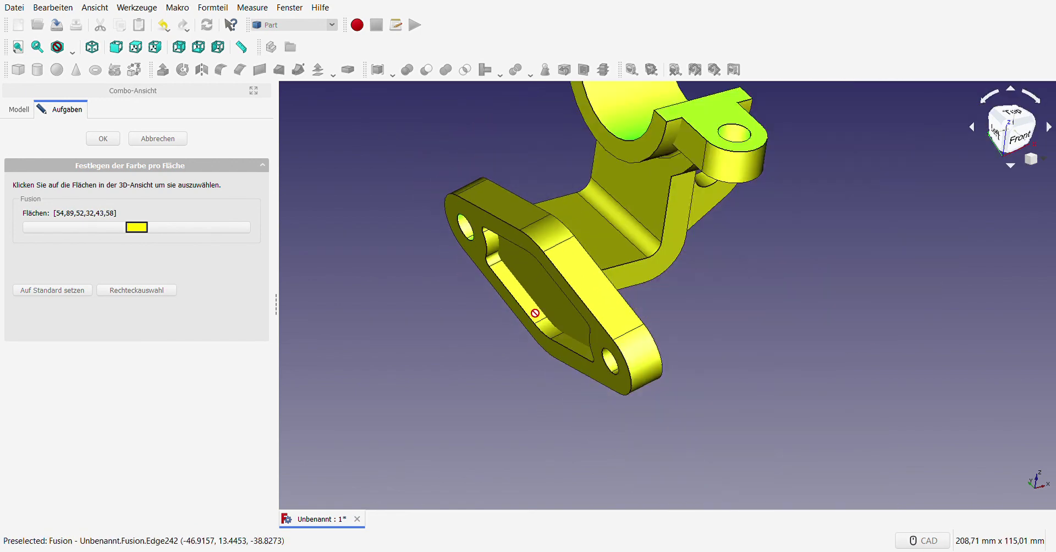
{"action": "left_click", "coordinate": [611, 364]}
{"action": "left_click", "coordinate": [566, 338]}
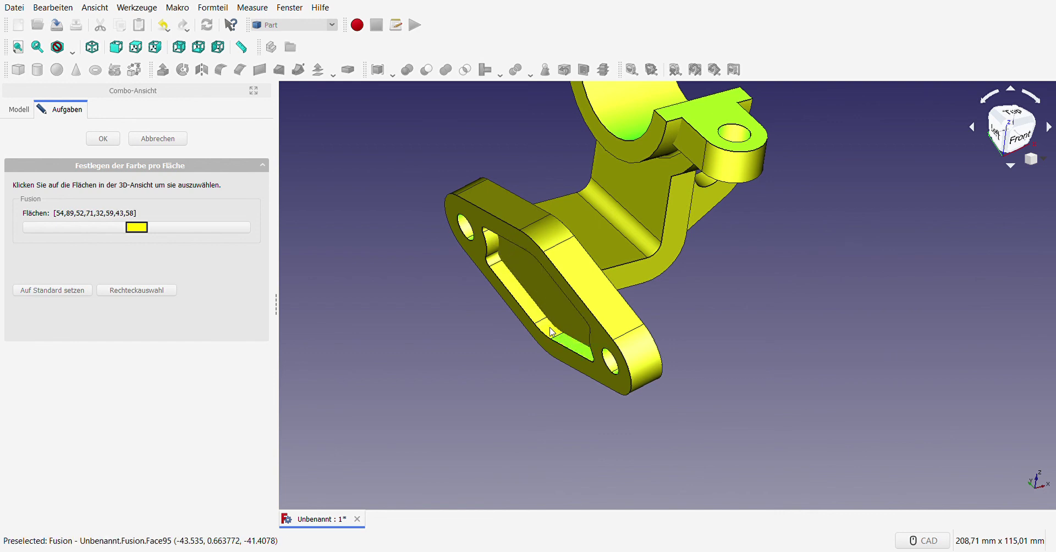
{"action": "left_click", "coordinate": [553, 332]}
{"action": "left_click", "coordinate": [502, 274]}
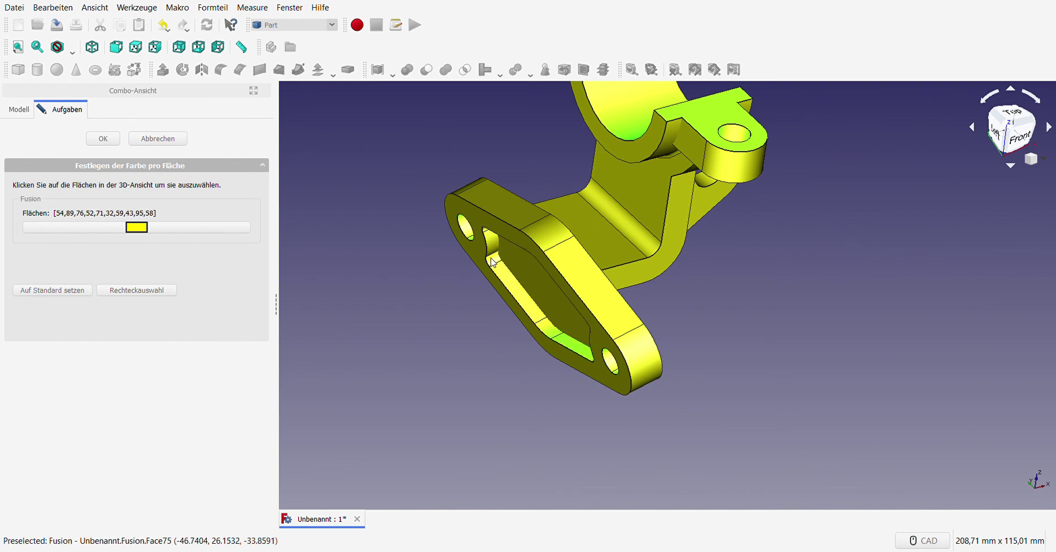
{"action": "left_click", "coordinate": [493, 263]}
{"action": "left_click", "coordinate": [501, 265]}
{"action": "left_click", "coordinate": [527, 275]}
- Viewing from below and behind, add the remaining inner pocket wall faces
{"action": "mouse_move", "coordinate": [489, 352]}
{"action": "middle_mouse_down"}
{"action": "mouse_move", "coordinate": [583, 297]}
{"action": "mouse_move", "coordinate": [577, 212]}
{"action": "mouse_move", "coordinate": [528, 165]}
{"action": "middle_mouse_up"}
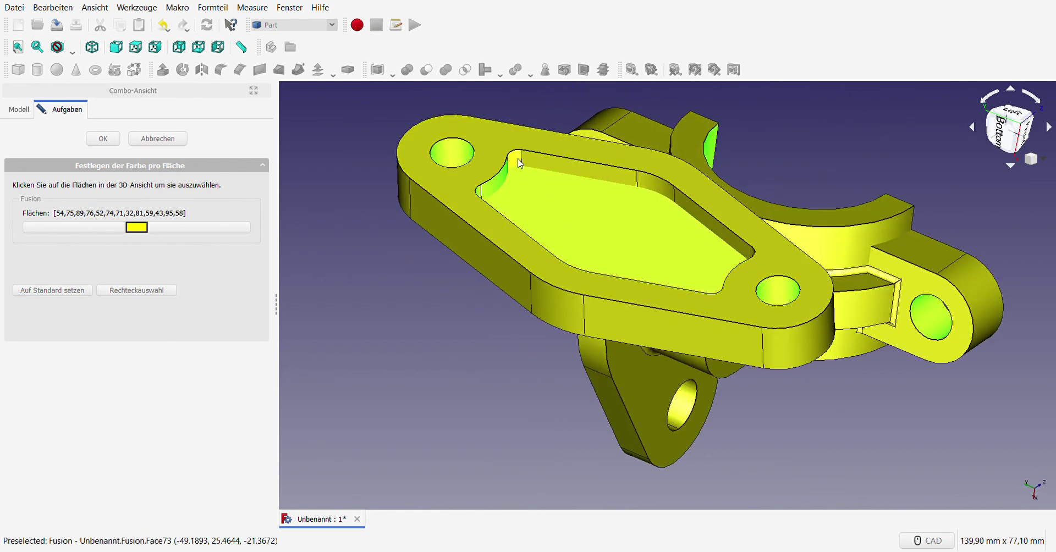
{"action": "left_click", "coordinate": [519, 163]}
{"action": "left_click", "coordinate": [576, 169]}
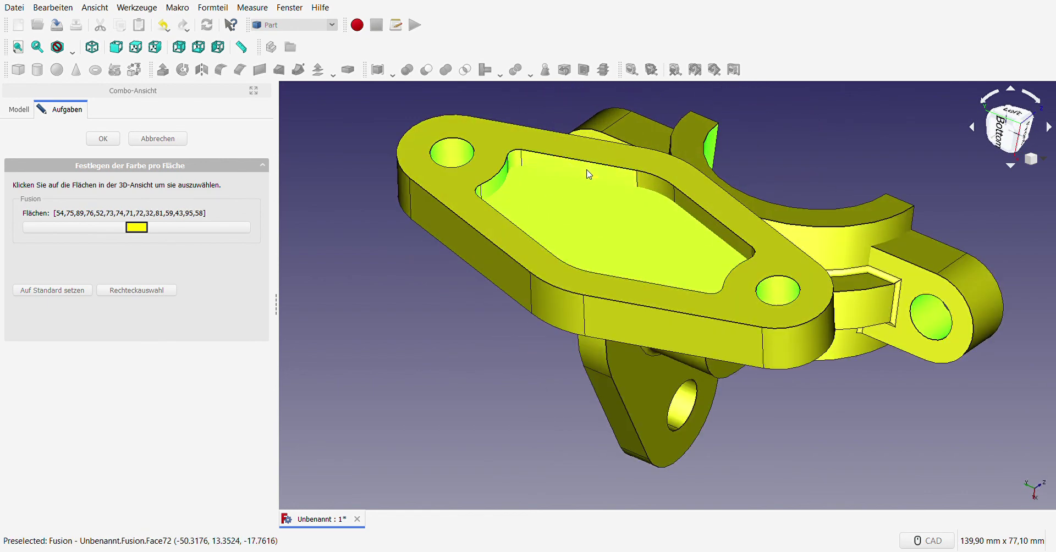
{"action": "left_click", "coordinate": [657, 186]}
{"action": "left_click", "coordinate": [698, 214]}
{"action": "middle_click_drag", "start_coordinate": [664, 231], "coordinate": [667, 309]}
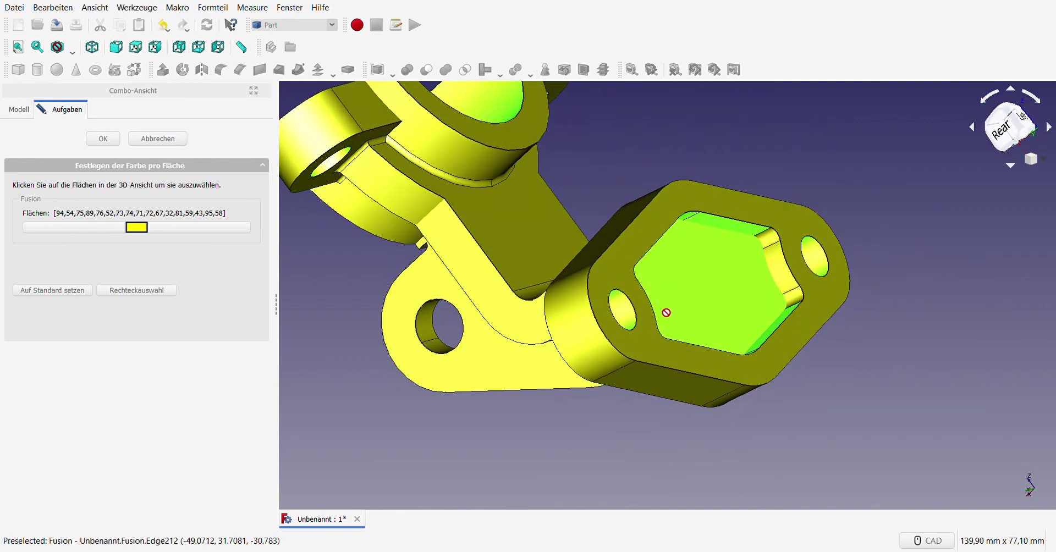
{"action": "scroll", "coordinate": [715, 275], "scroll_direction": "up", "scroll_amount": 3}
{"action": "scroll", "coordinate": [762, 214], "scroll_direction": "up", "scroll_amount": 3}
{"action": "left_click", "coordinate": [762, 214]}
{"action": "left_click", "coordinate": [789, 268]}
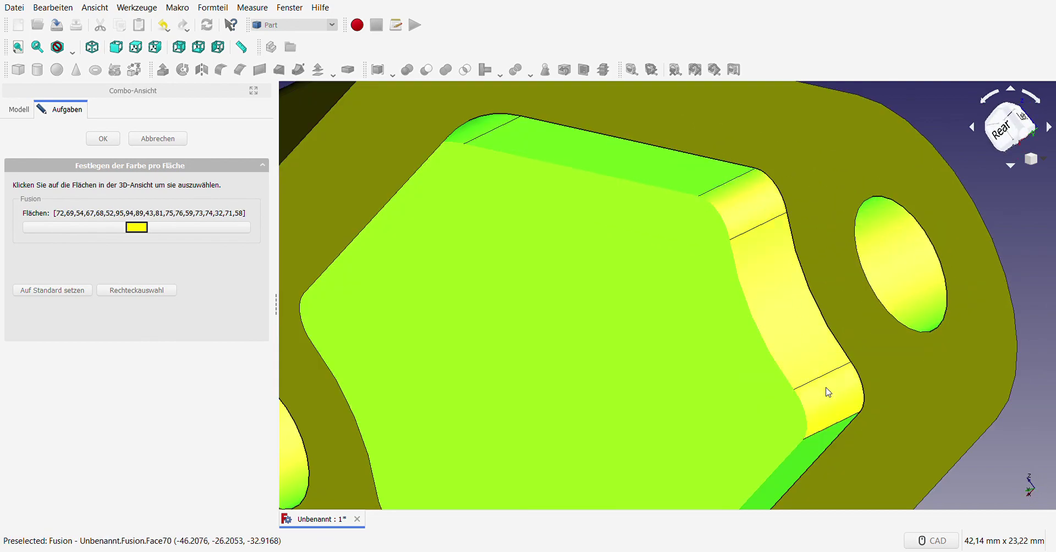
{"action": "left_click", "coordinate": [828, 391]}
- Add the bracket hole's wall from the front view and colour all listed faces white
{"action": "scroll", "coordinate": [589, 354], "scroll_direction": "down", "scroll_amount": 3}
{"action": "scroll", "coordinate": [589, 354], "scroll_direction": "down", "scroll_amount": 3}
{"action": "key", "text": "1"}
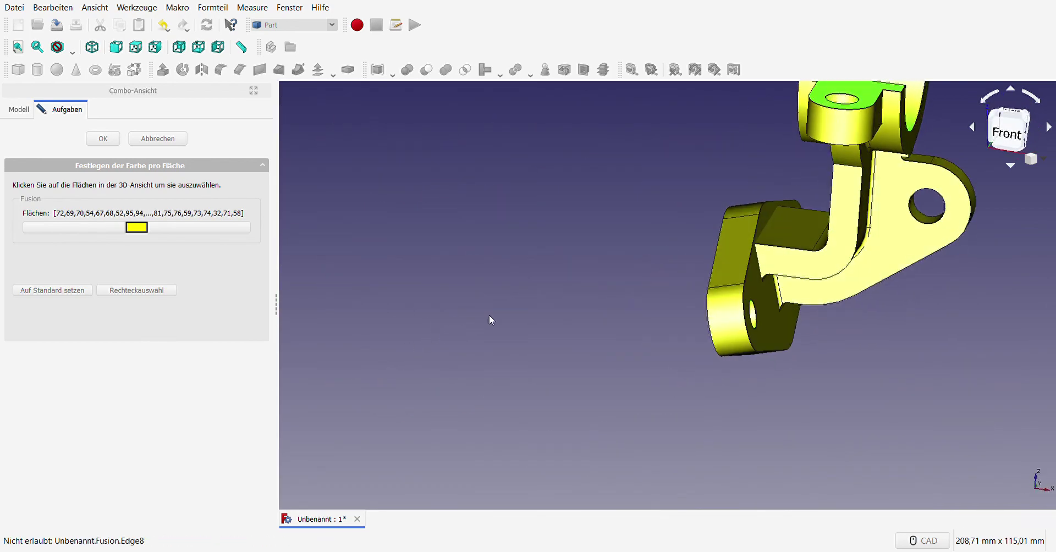
{"action": "scroll", "coordinate": [934, 176], "scroll_direction": "up", "scroll_amount": 5}
{"action": "left_click", "coordinate": [855, 309]}
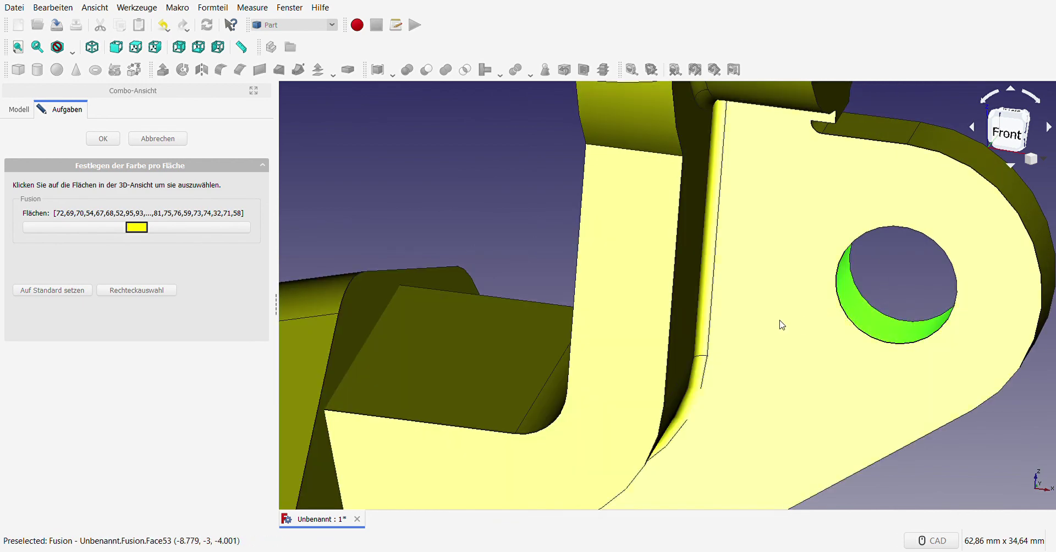
{"action": "scroll", "coordinate": [777, 323], "scroll_direction": "down", "scroll_amount": 5}
{"action": "mouse_move", "coordinate": [420, 291]}
{"action": "middle_mouse_down"}
{"action": "mouse_move", "coordinate": [505, 346]}
{"action": "mouse_move", "coordinate": [513, 325]}
{"action": "middle_mouse_up"}
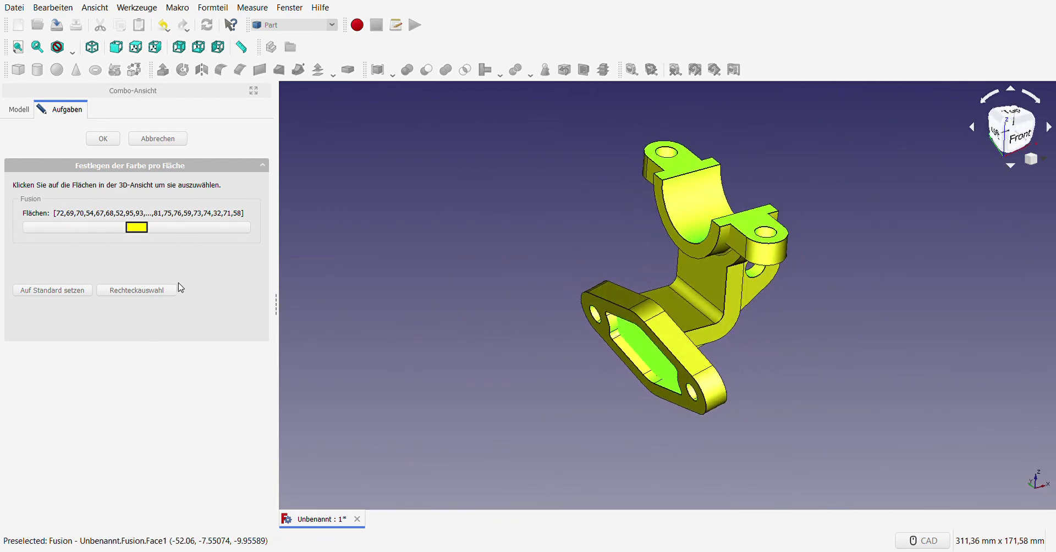
{"action": "left_click", "coordinate": [145, 229]}
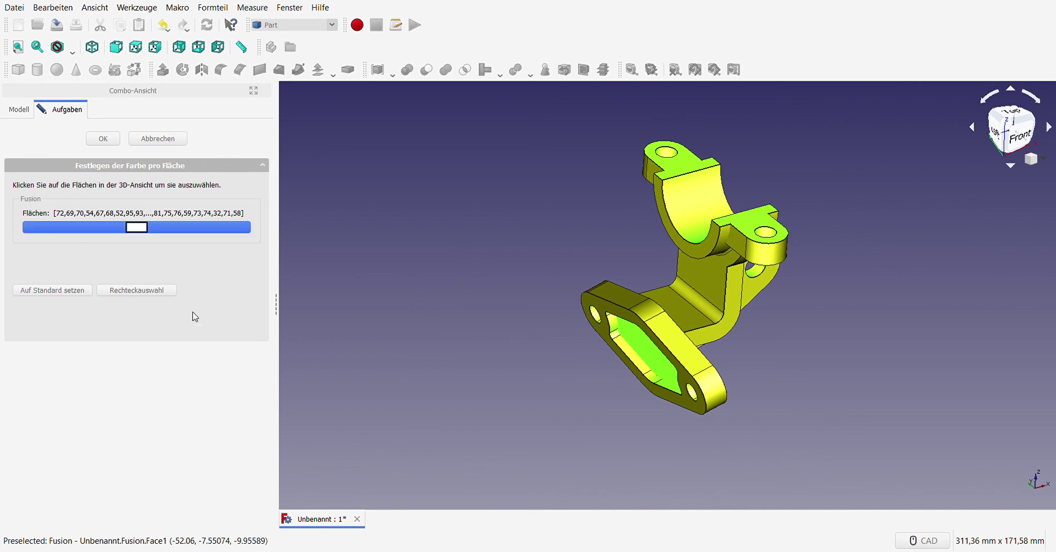
{"action": "left_click", "coordinate": [103, 138]}
{"action": "left_click", "coordinate": [470, 294]}
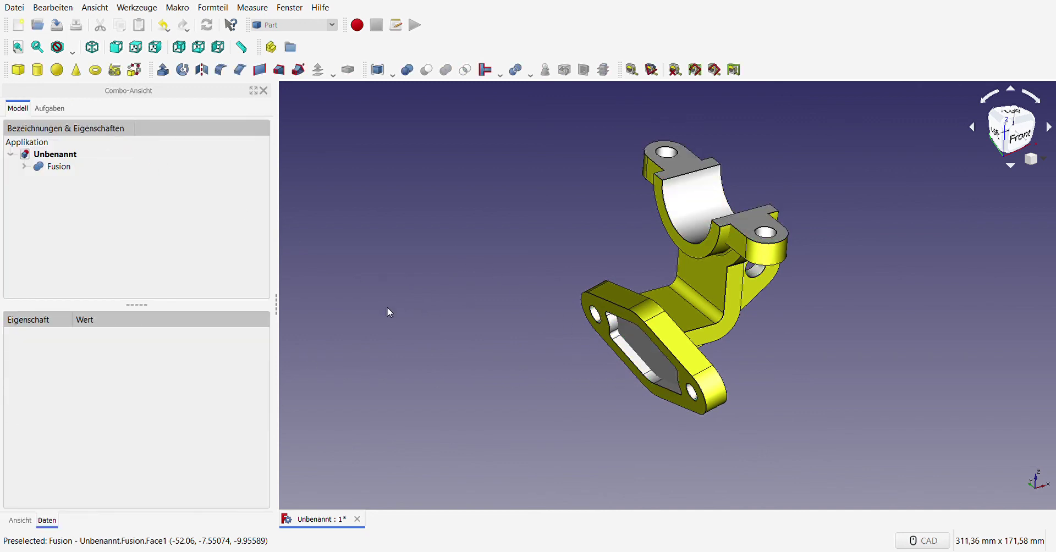
{"action": "middle_click_drag", "start_coordinate": [454, 320], "coordinate": [453, 325]}
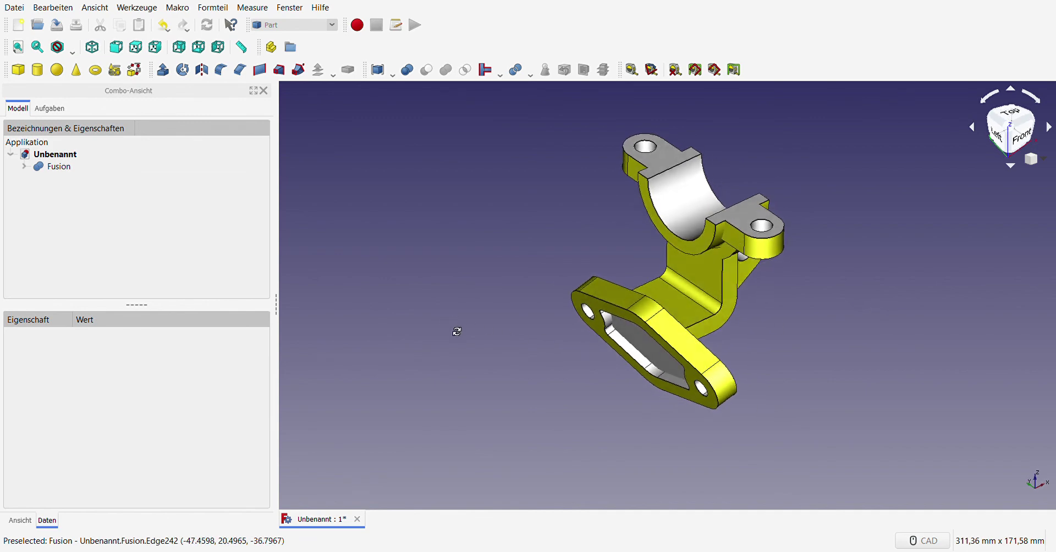
{"action": "scroll", "coordinate": [452, 322], "scroll_direction": "down", "scroll_amount": 2}
{"action": "scroll", "coordinate": [637, 345], "scroll_direction": "up", "scroll_amount": 4}
{"action": "mouse_move", "coordinate": [387, 345]}
{"action": "middle_mouse_down"}
{"action": "mouse_move", "coordinate": [524, 308]}
{"action": "mouse_move", "coordinate": [377, 311]}
{"action": "mouse_move", "coordinate": [349, 330]}
{"action": "middle_mouse_up"}
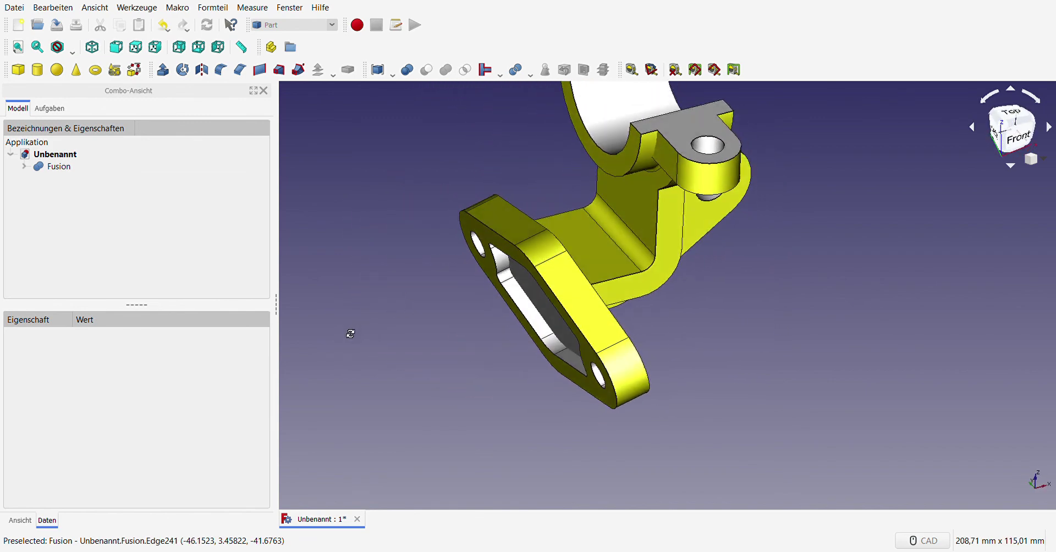
{"action": "scroll", "coordinate": [512, 383], "scroll_direction": "down", "scroll_amount": 2}
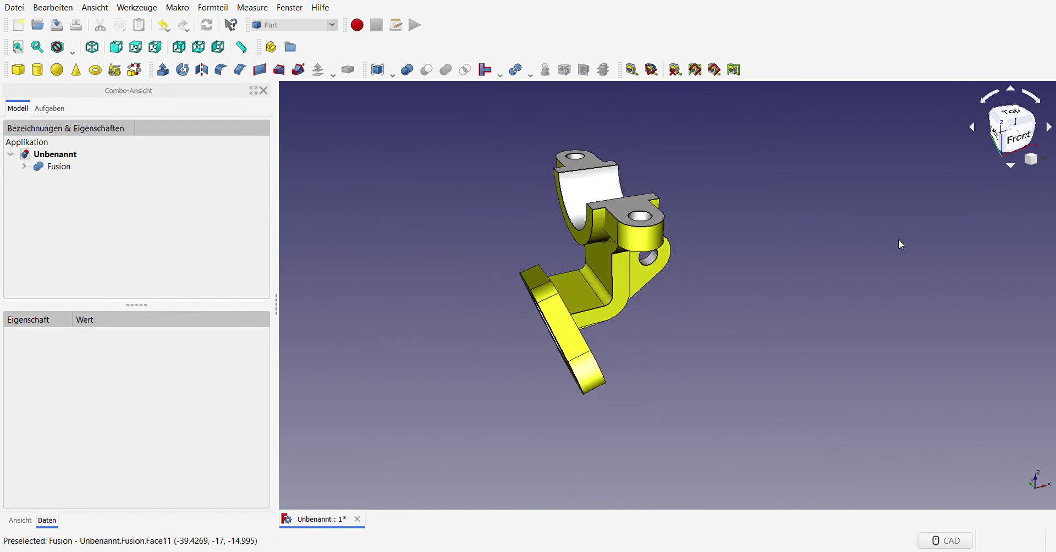
{"action": "middle_click_drag", "start_coordinate": [470, 282], "coordinate": [499, 294]}
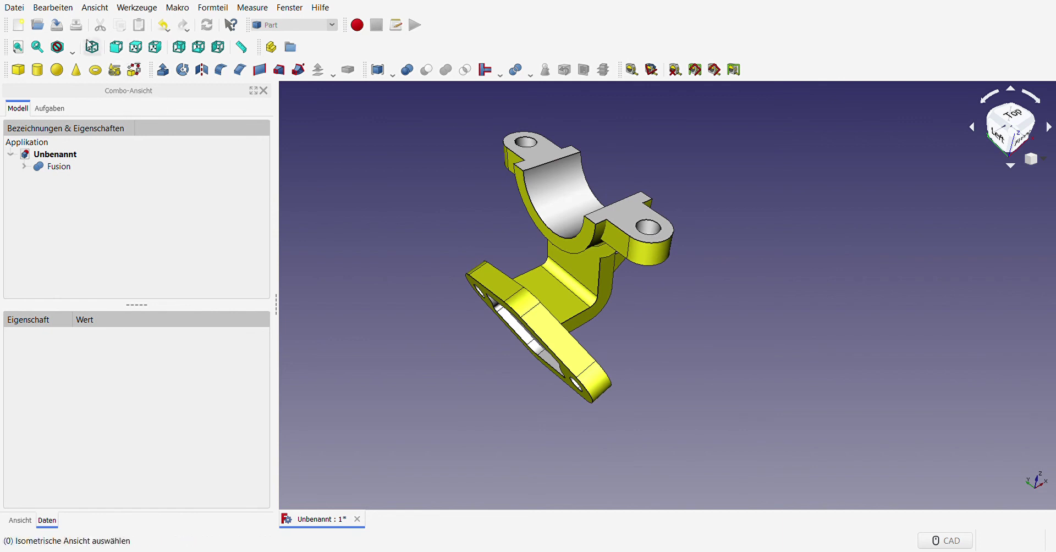
{"action": "left_click", "coordinate": [92, 47]}
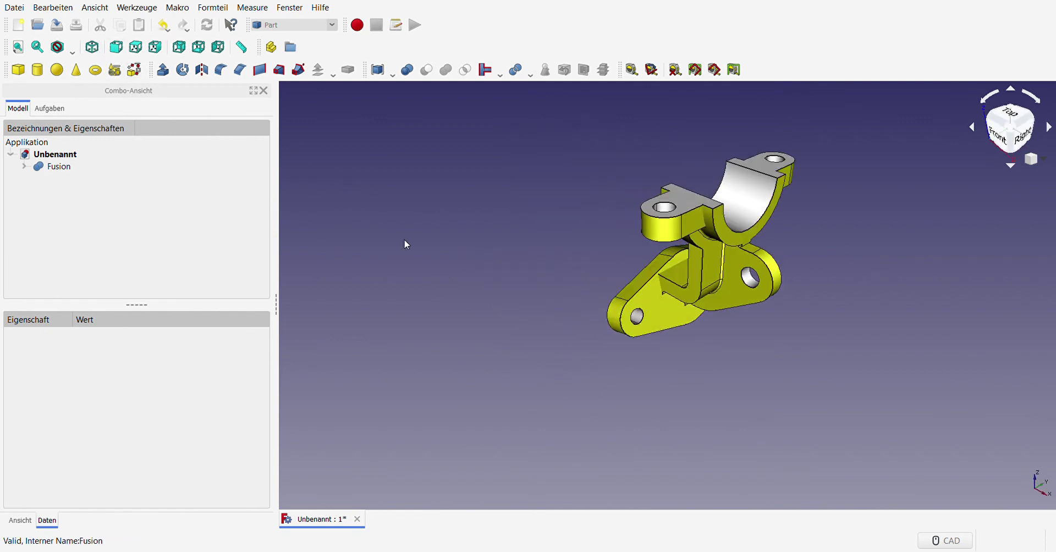
{"action": "mouse_move", "coordinate": [410, 233]}
{"action": "middle_mouse_down"}
{"action": "mouse_move", "coordinate": [462, 200]}
{"action": "mouse_move", "coordinate": [523, 290]}
{"action": "mouse_move", "coordinate": [824, 351]}
{"action": "mouse_move", "coordinate": [328, 311]}
{"action": "mouse_move", "coordinate": [634, 365]}
{"action": "mouse_move", "coordinate": [747, 363]}
{"action": "mouse_move", "coordinate": [578, 363]}
{"action": "mouse_move", "coordinate": [610, 375]}
{"action": "middle_mouse_up"}
{"action": "scroll", "coordinate": [829, 295], "scroll_direction": "up", "scroll_amount": 2}
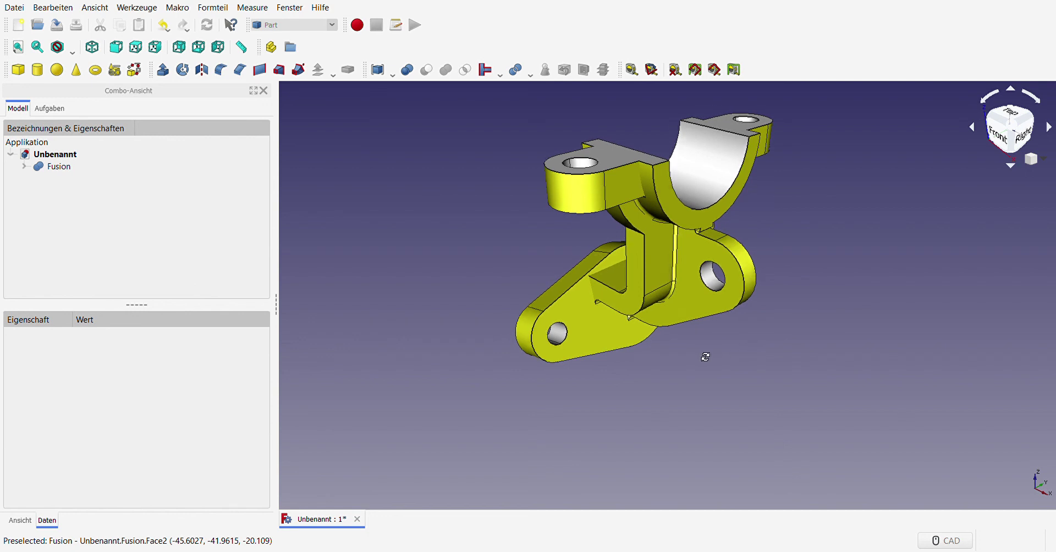
{"action": "middle_click_drag", "start_coordinate": [704, 355], "coordinate": [725, 358]}
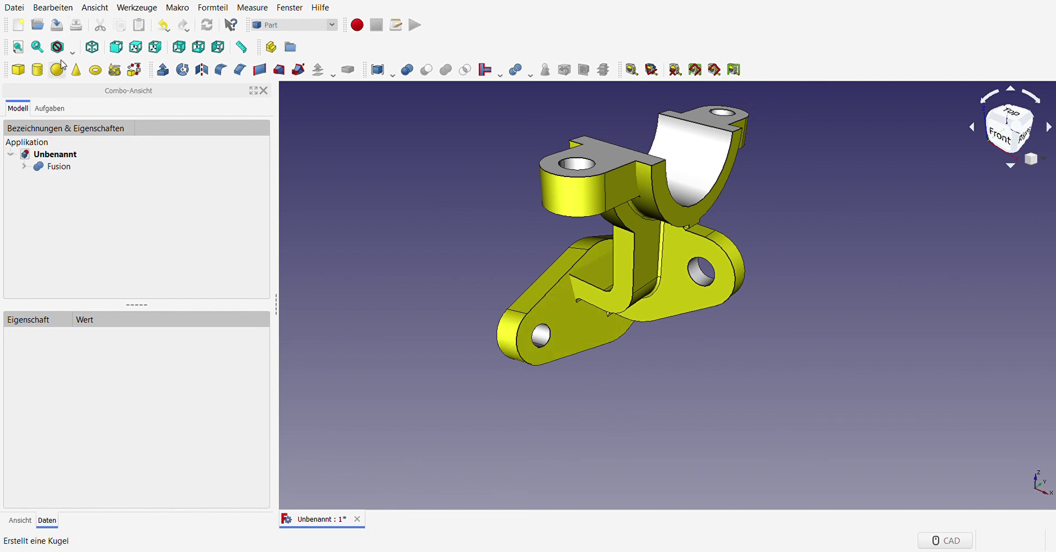
- Switch to Part Design, fit the whole bracket in view, and set the Shaded draw style
{"action": "left_click", "coordinate": [332, 25]}
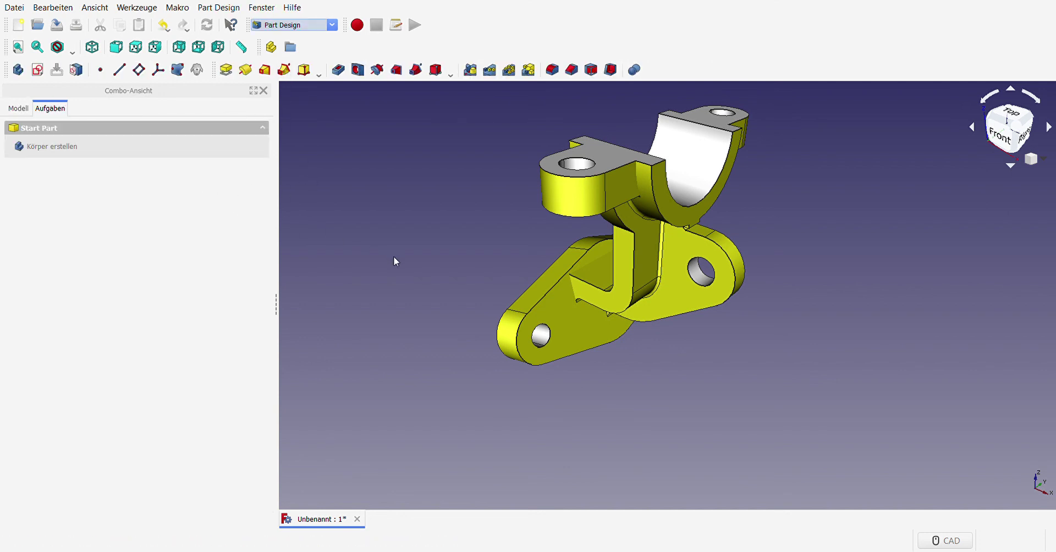
{"action": "scroll", "coordinate": [404, 308], "scroll_direction": "down", "scroll_amount": 2}
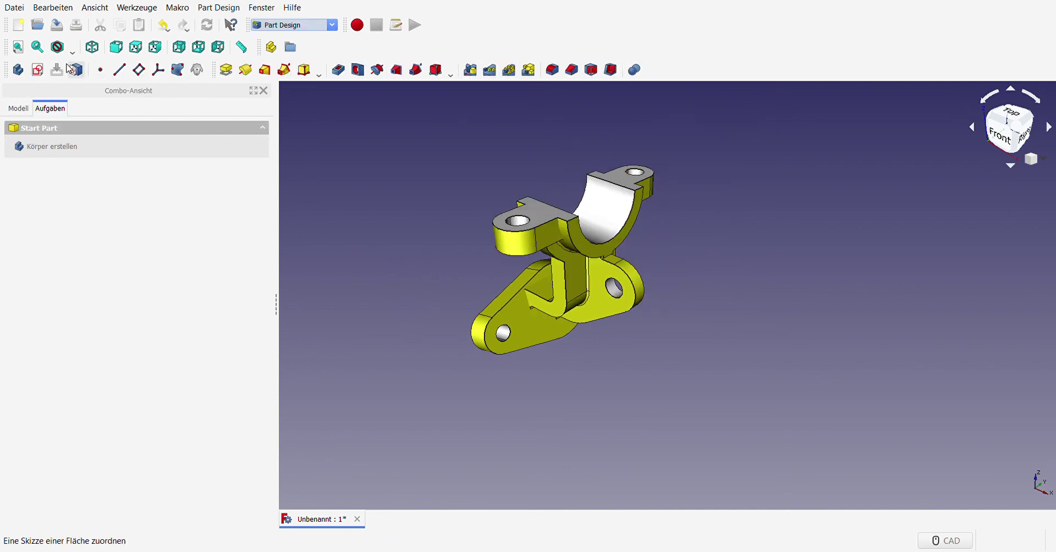
{"action": "left_click", "coordinate": [18, 48]}
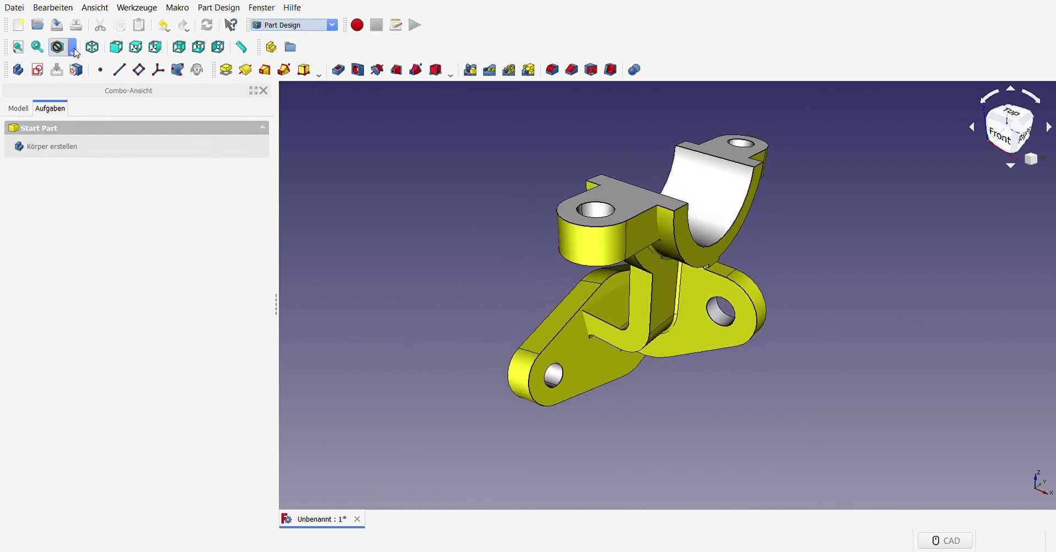
{"action": "left_click", "coordinate": [81, 98]}
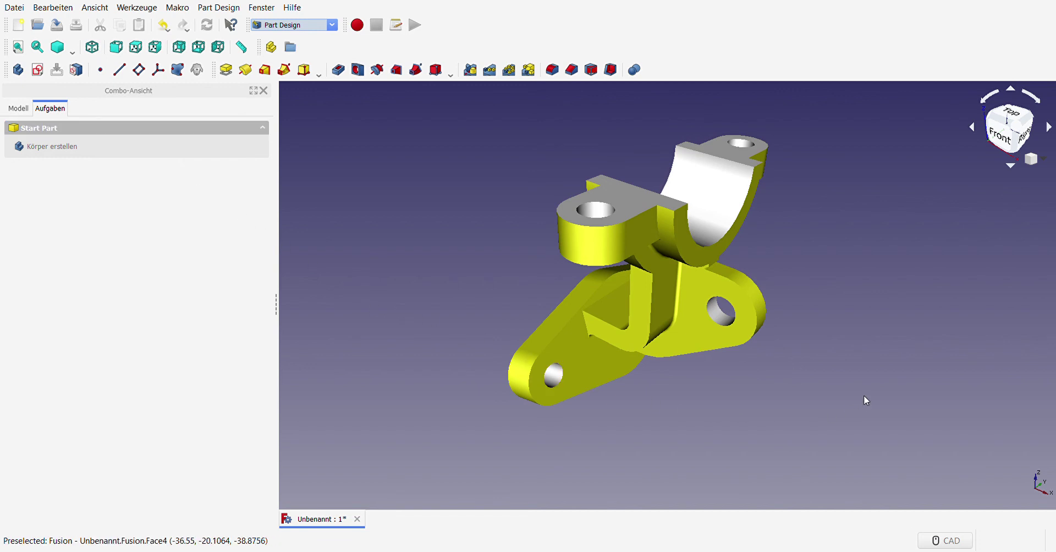
{"action": "middle_click_drag", "start_coordinate": [860, 395], "coordinate": [832, 402]}
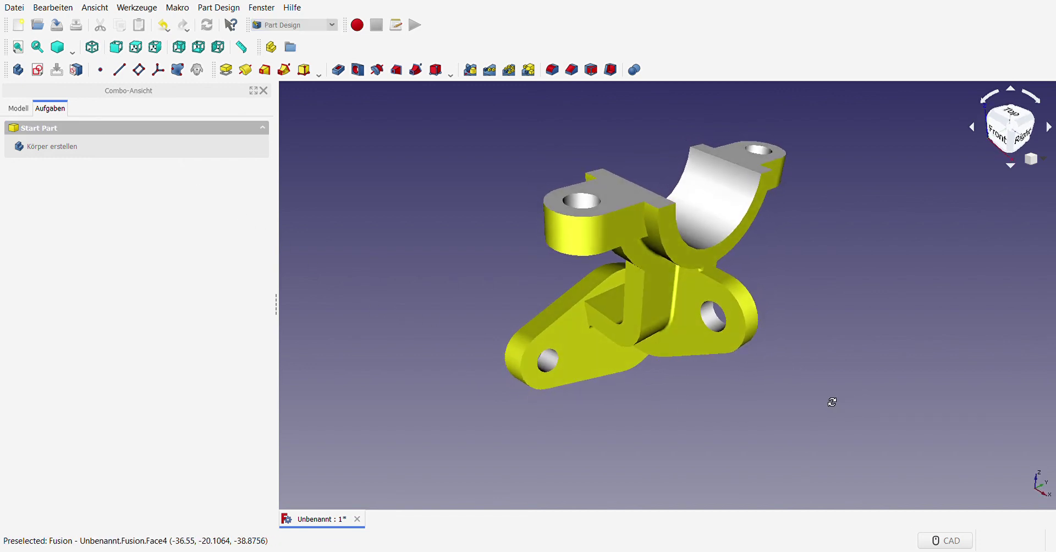
{"action": "middle_click_drag", "start_coordinate": [487, 334], "coordinate": [405, 342]}
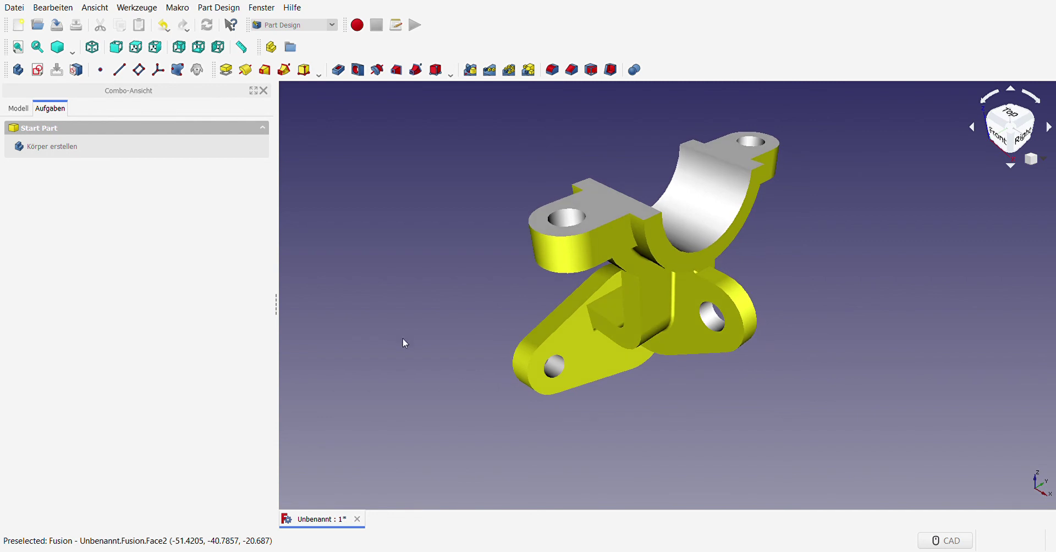